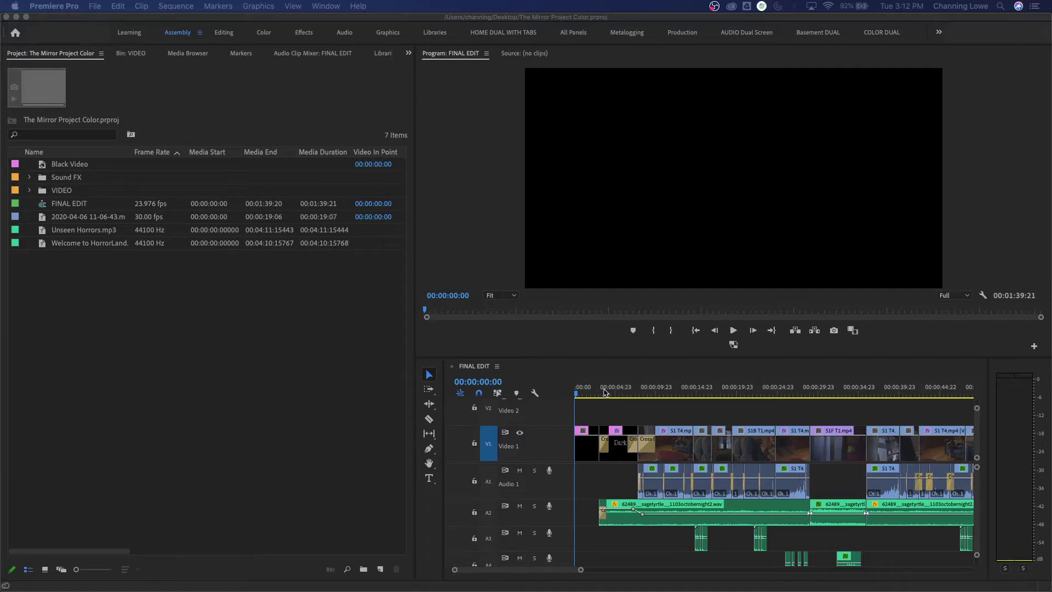
# - Move the playhead of the FINAL EDIT sequence to 00:00:12:13, on the shot of the woman reading in the armchair
pyautogui.click(654, 395)
pyautogui.click(665, 394)
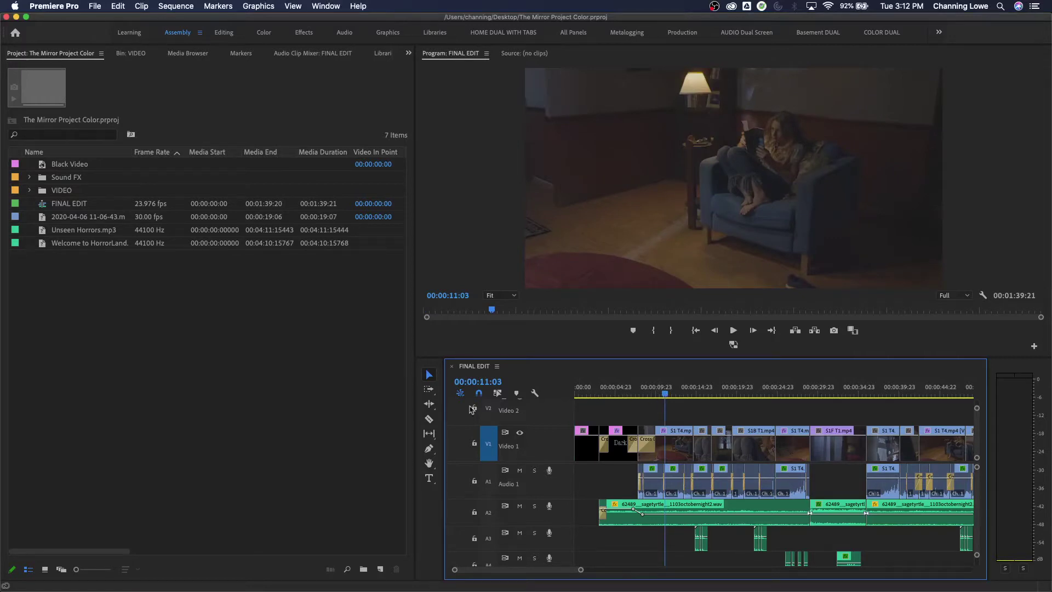
pyautogui.click(677, 397)
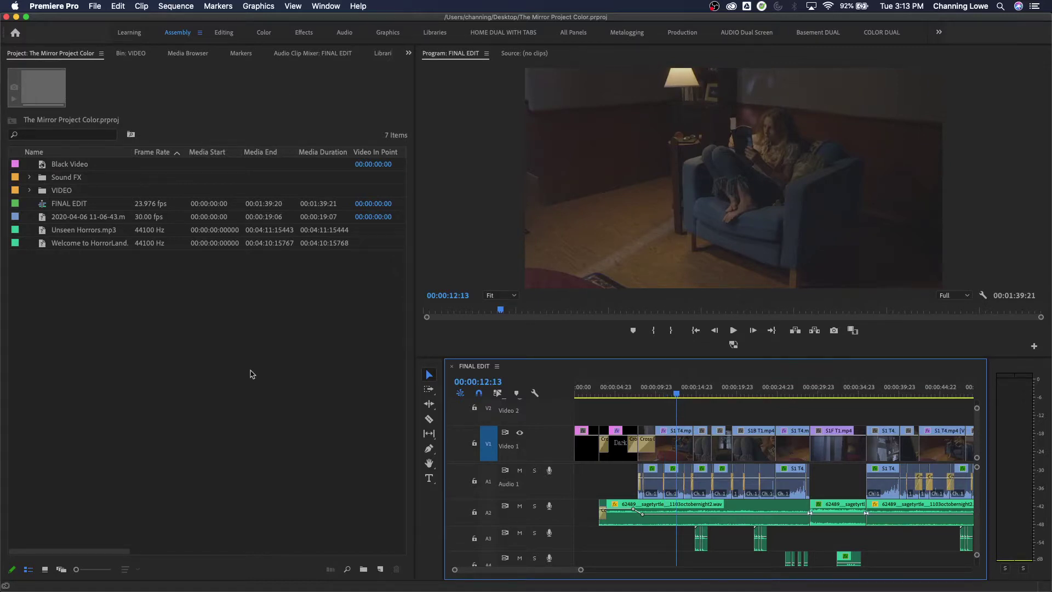
pyautogui.click(724, 138)
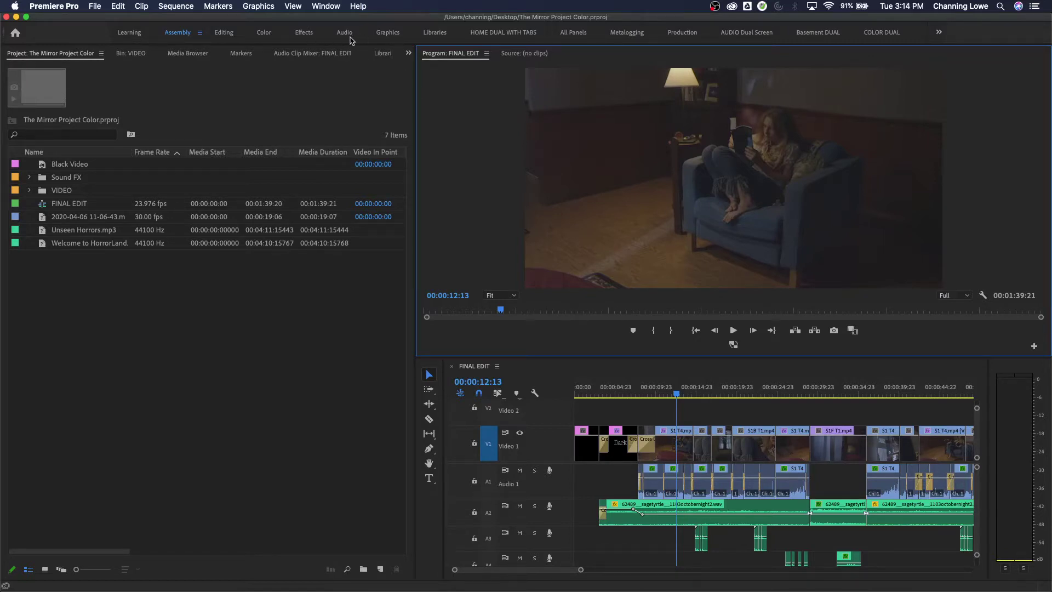
# - Switch to the Color workspace and bring up the Lumetri Scopes
pyautogui.click(263, 34)
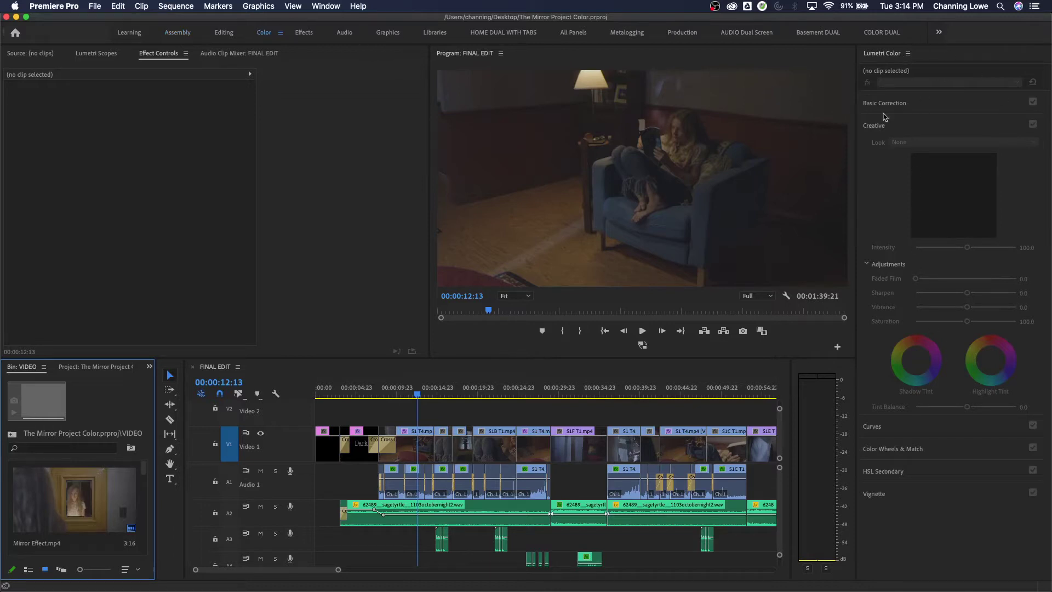
pyautogui.click(80, 53)
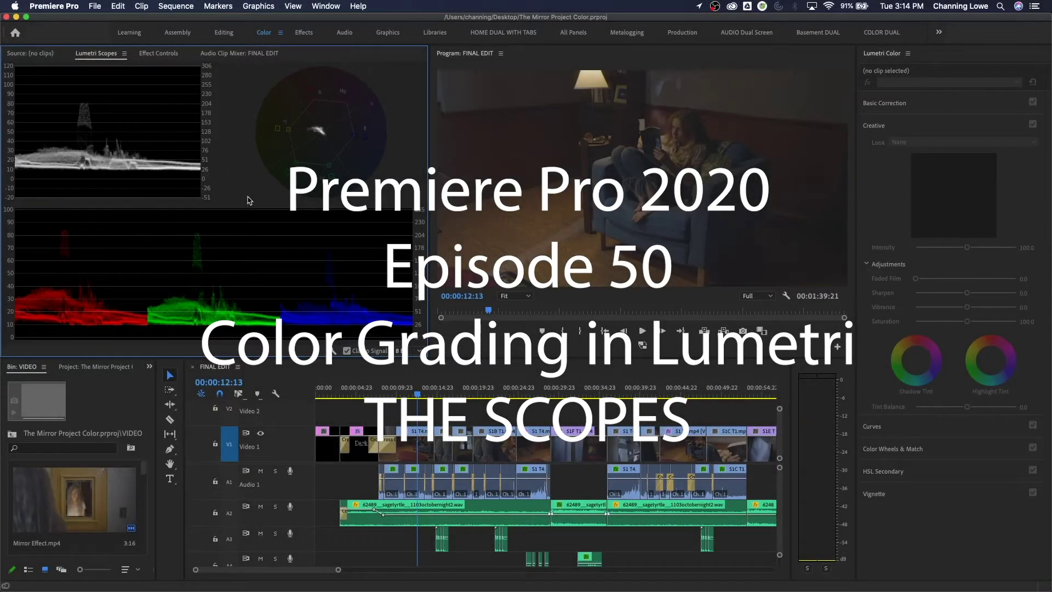
# - Add the Histogram and Vectorscope HLS to the Lumetri Scopes and maximize the scopes to fill the workspace
pyautogui.rightClick(247, 202)
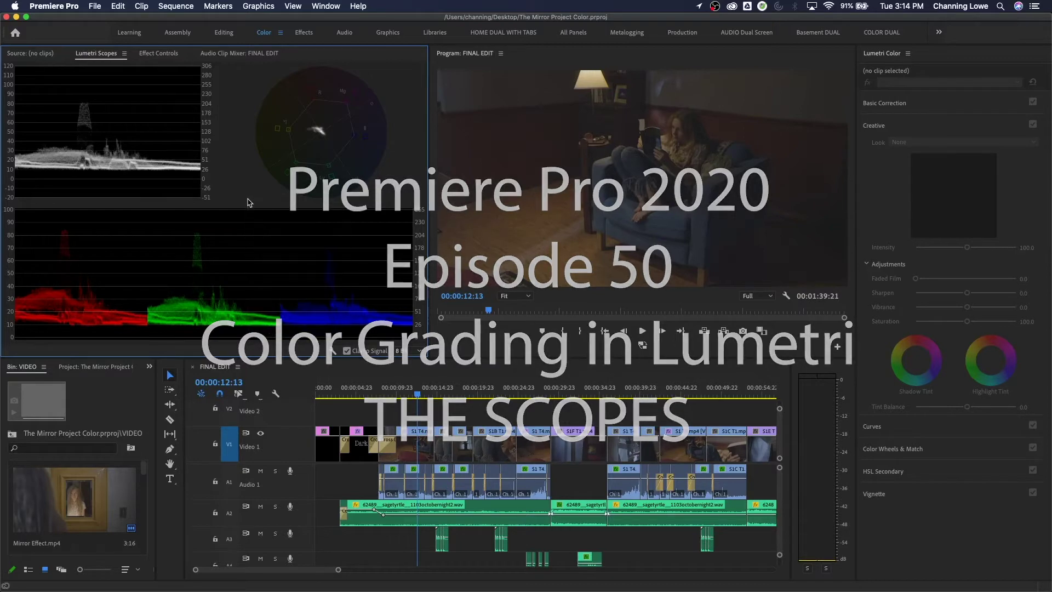
pyautogui.rightClick(234, 162)
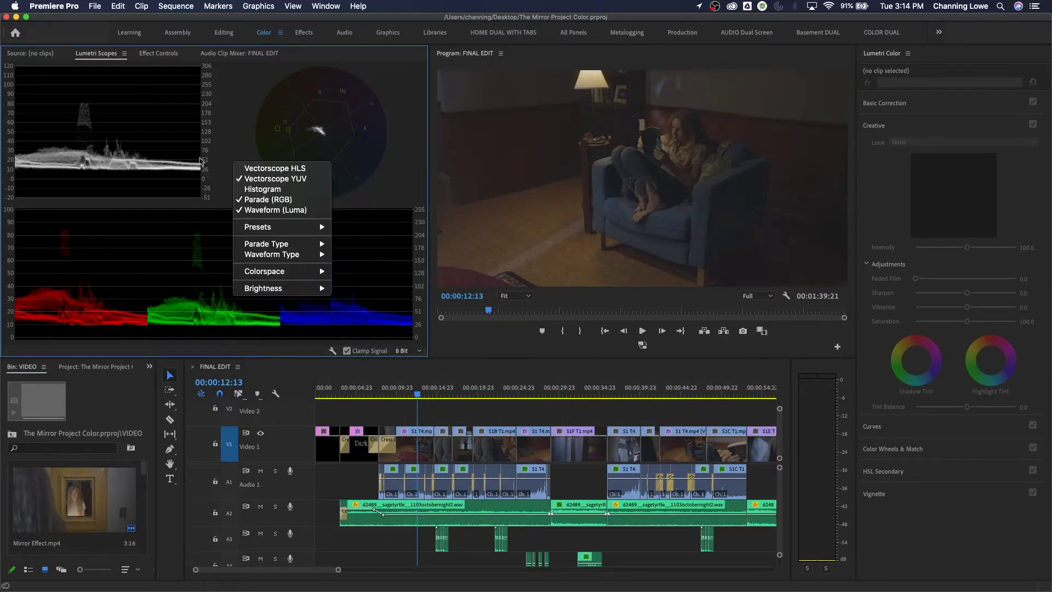
pyautogui.click(257, 190)
pyautogui.rightClick(246, 173)
pyautogui.click(255, 181)
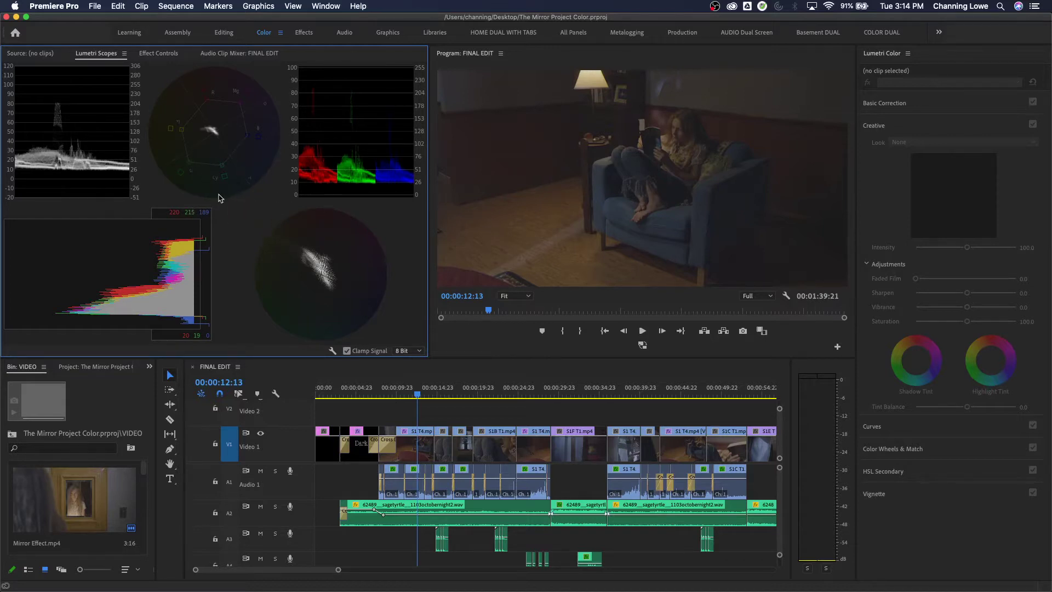
pyautogui.press('`')
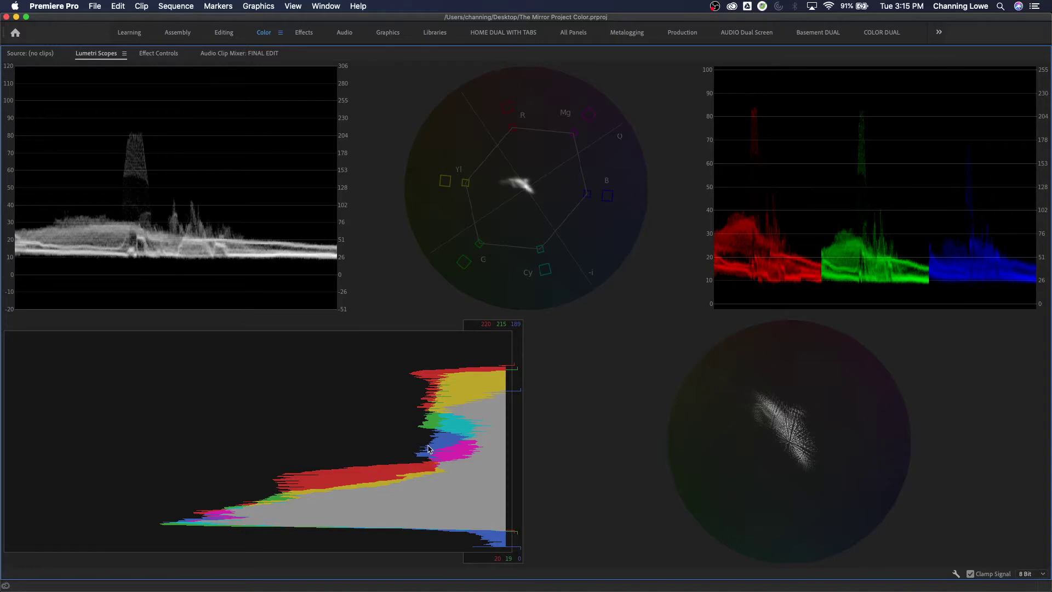
# - Hide the Histogram and Vectorscope HLS from the Lumetri Scopes
pyautogui.rightClick(406, 421)
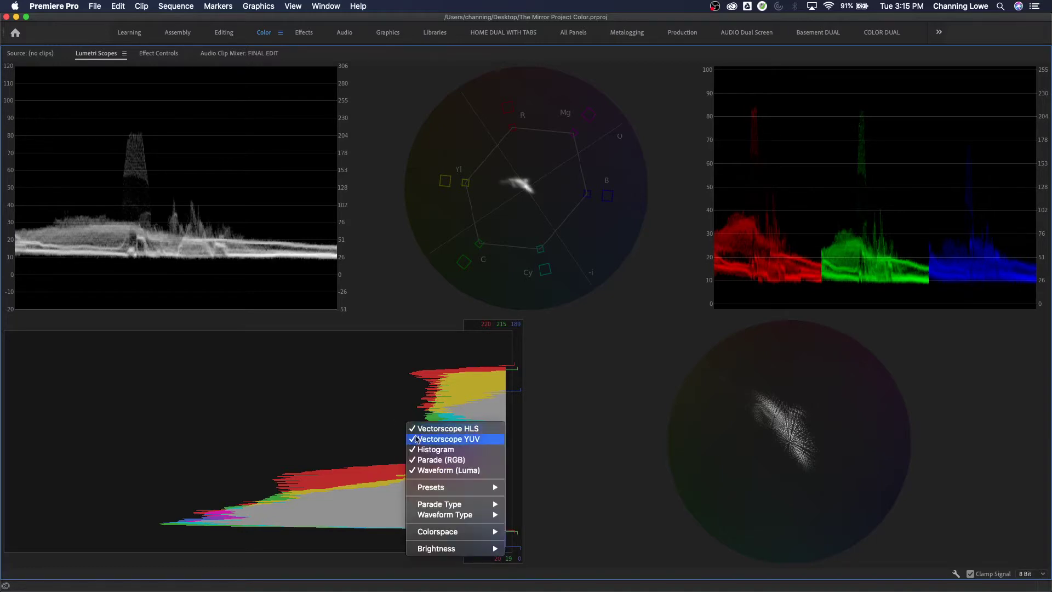
pyautogui.click(431, 450)
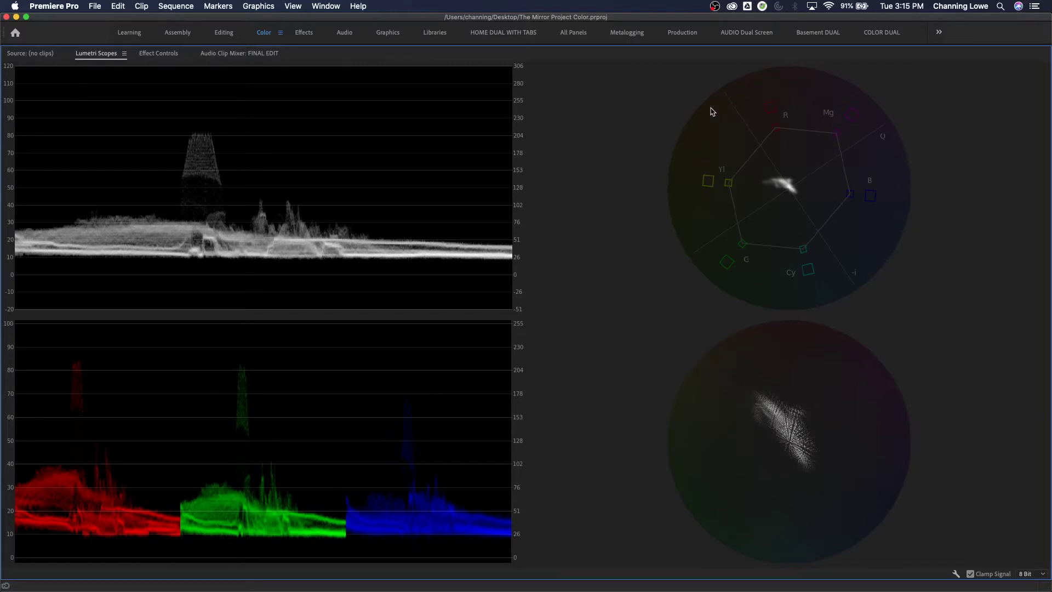
pyautogui.rightClick(719, 131)
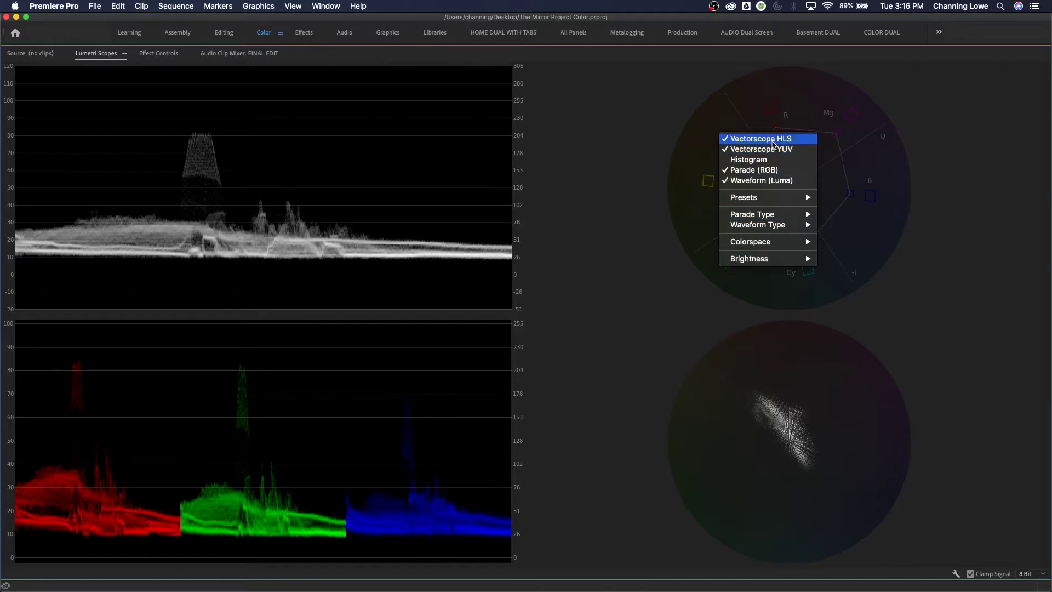
pyautogui.click(772, 141)
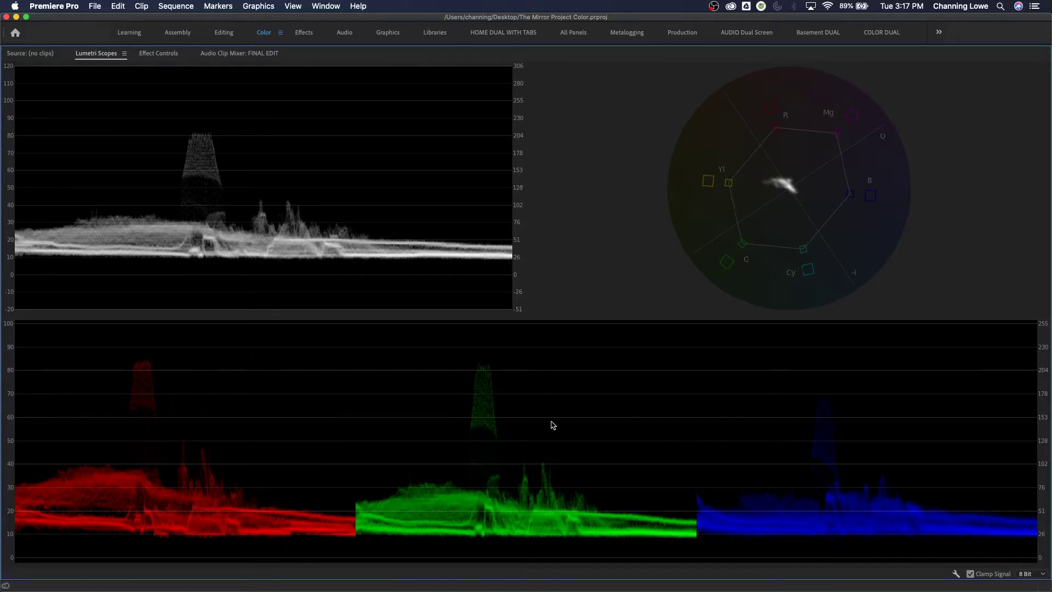
# - Hide the Vectorscope YUV and Waveform (Luma) so that only the Parade (RGB) remains displayed
pyautogui.rightClick(265, 239)
pyautogui.press('Escape')
pyautogui.rightClick(376, 284)
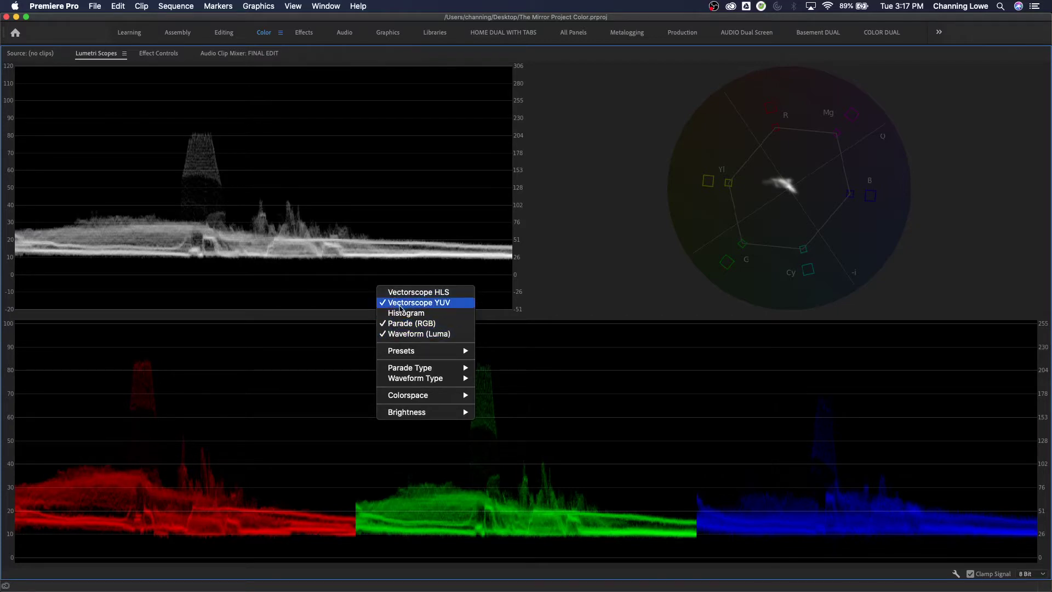
pyautogui.click(400, 302)
pyautogui.rightClick(401, 295)
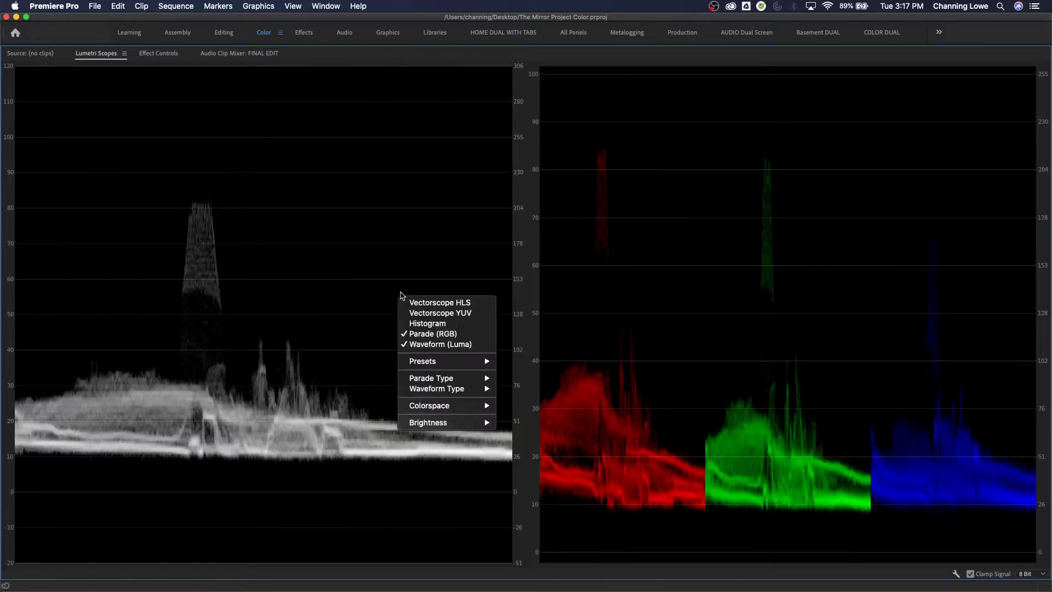
pyautogui.click(428, 343)
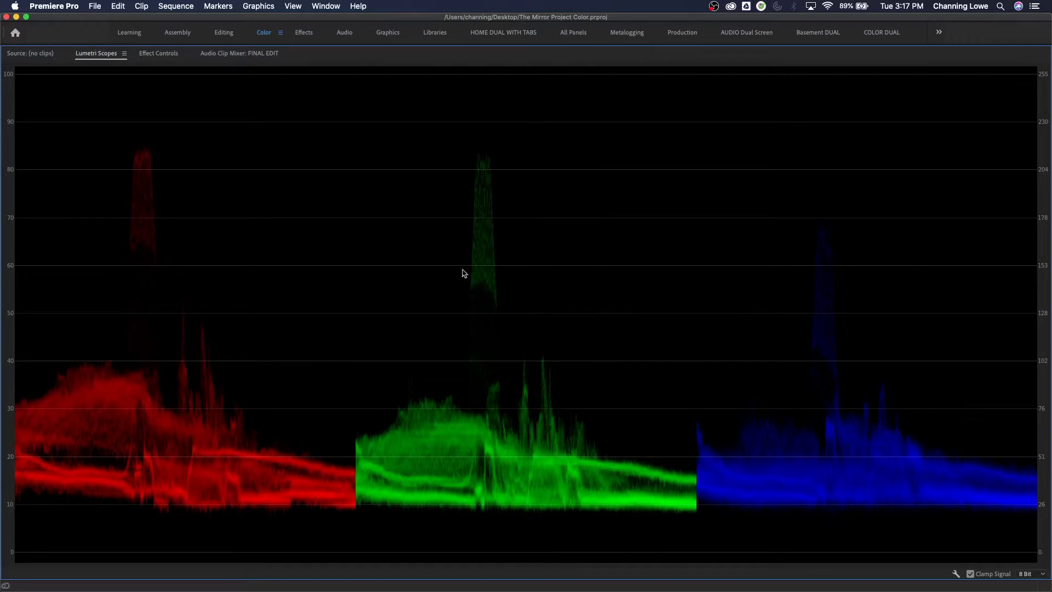
# - Show the Waveform (Luma) and Vectorscope YUV again alongside the Parade (RGB)
pyautogui.rightClick(428, 262)
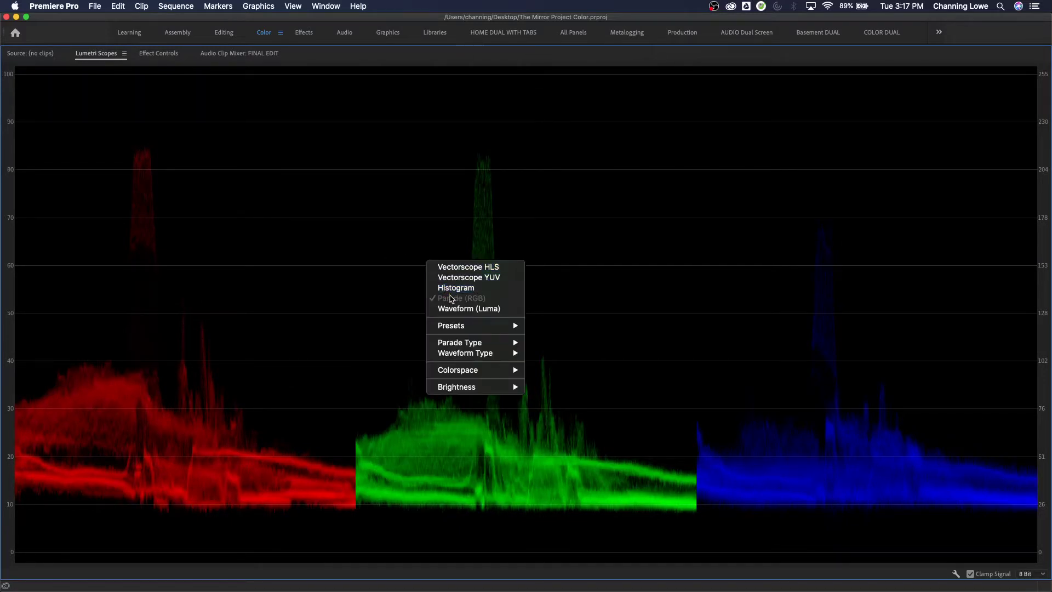
pyautogui.click(459, 310)
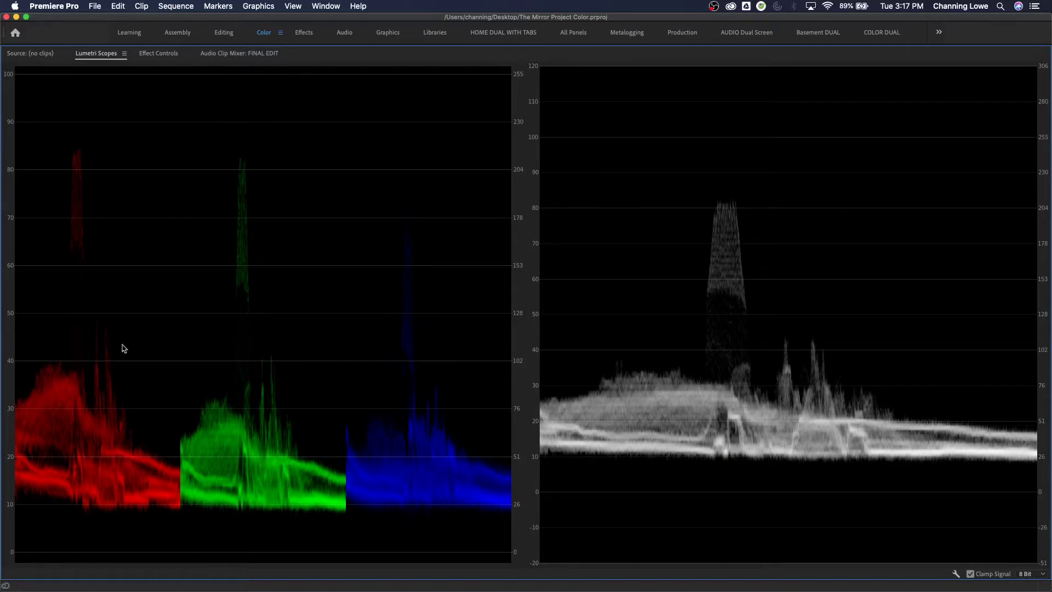
pyautogui.rightClick(422, 361)
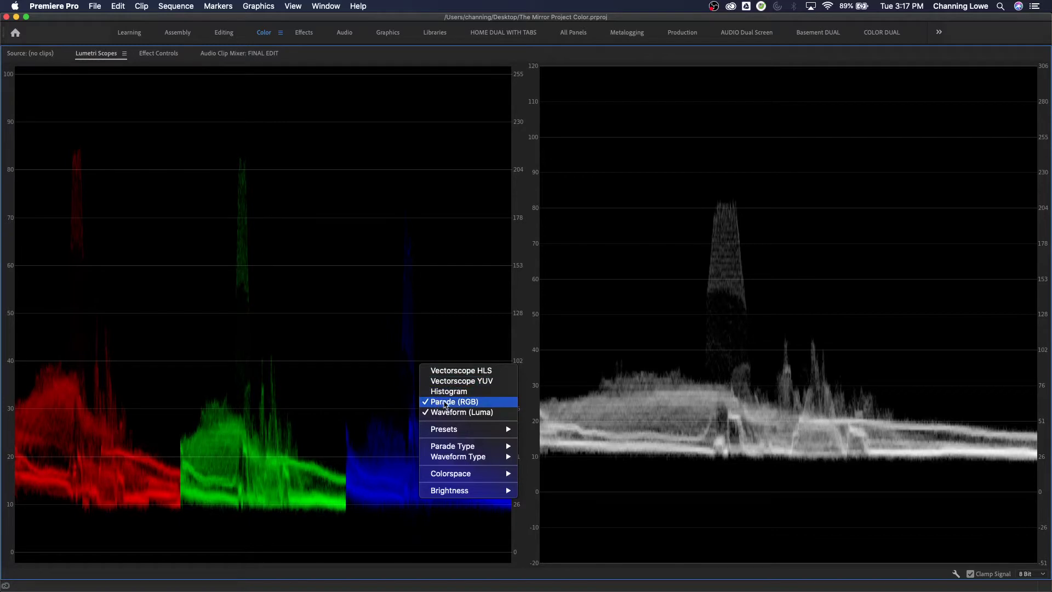
pyautogui.click(462, 381)
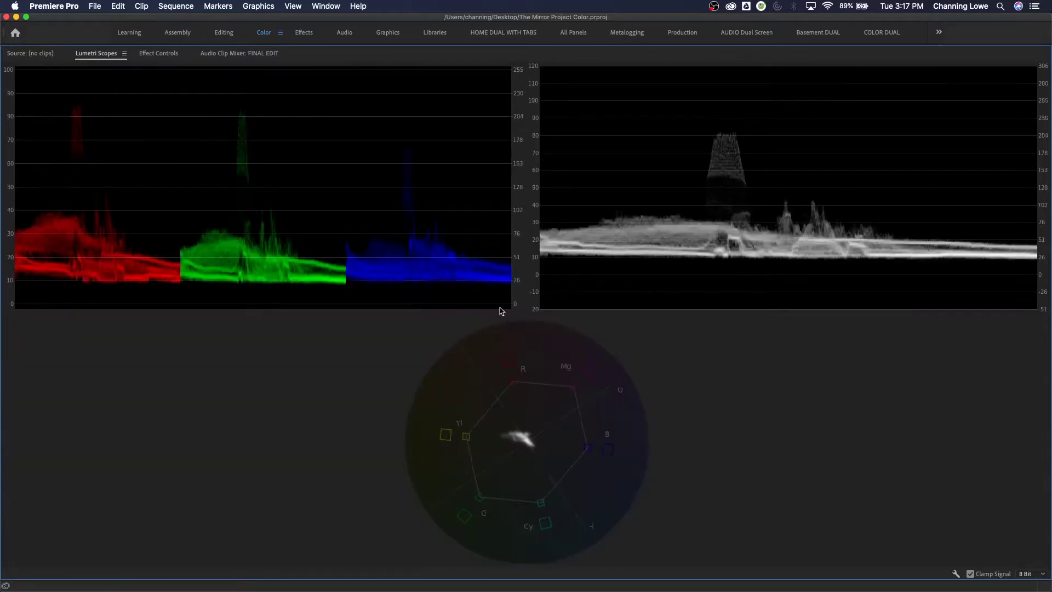
# - Remove the Parade (RGB) and add it back so it comes last in the scope arrangement
pyautogui.rightClick(396, 274)
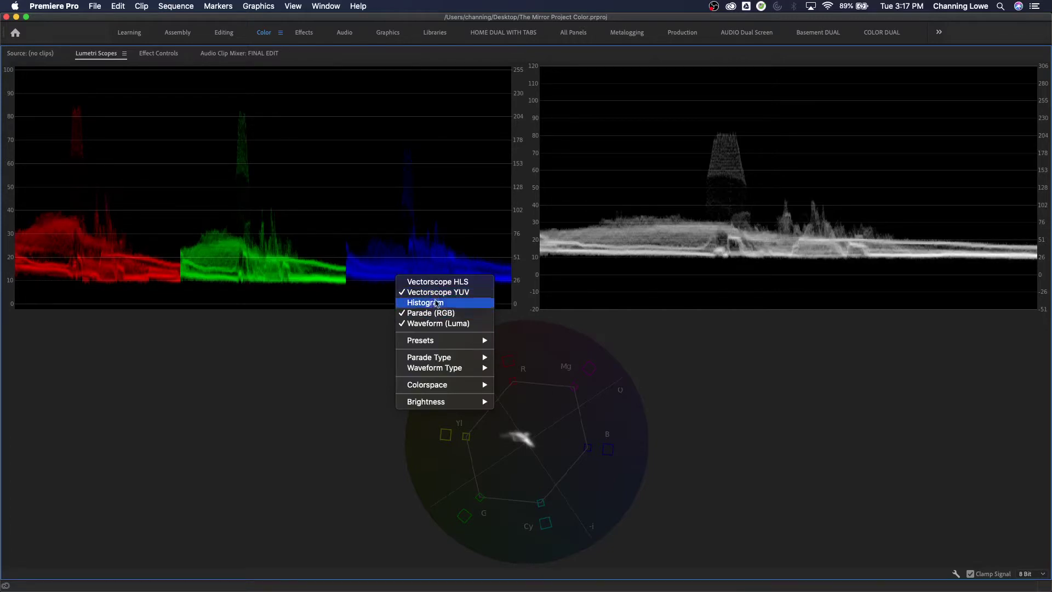
pyautogui.click(439, 315)
pyautogui.rightClick(498, 317)
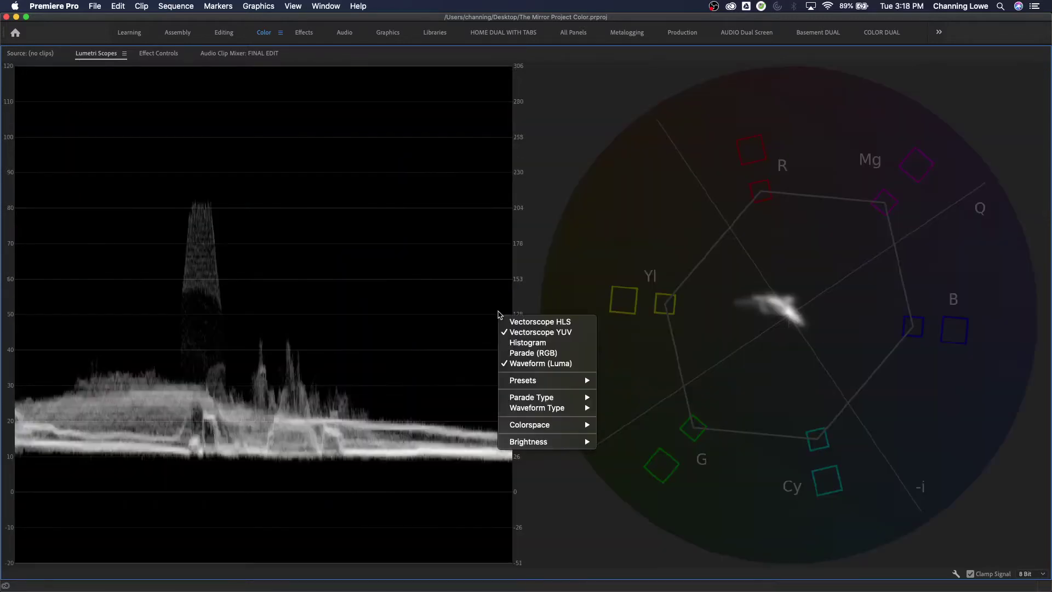
pyautogui.click(520, 354)
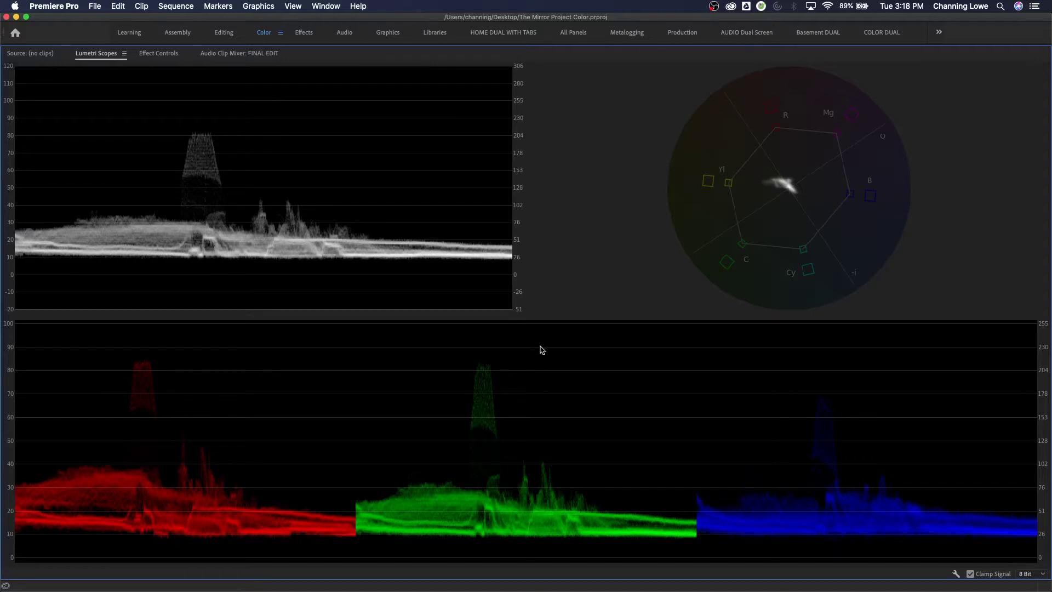
# - Change the waveform scope's type to RGB
pyautogui.rightClick(244, 193)
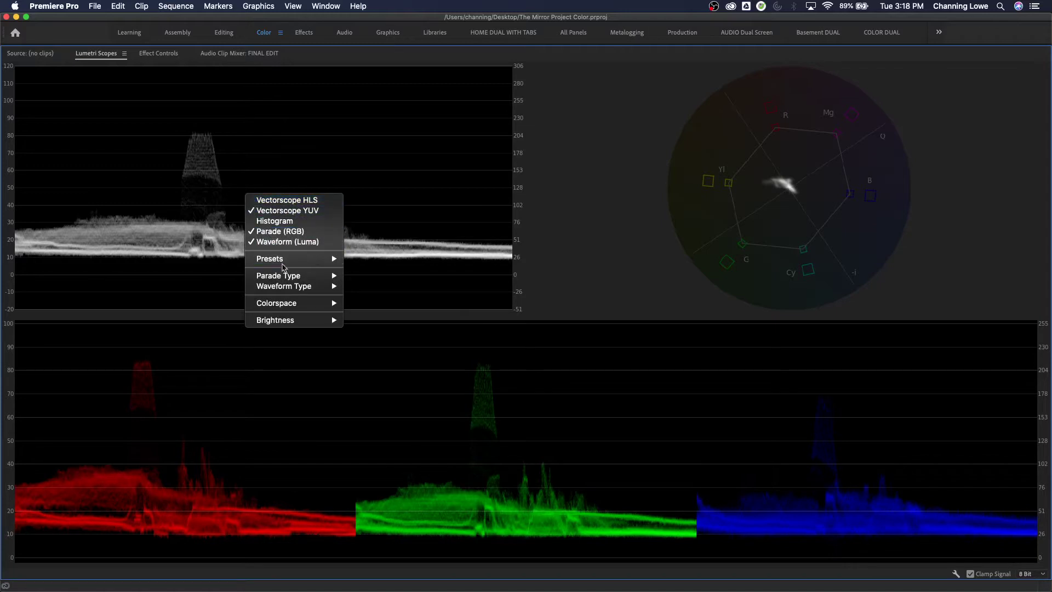
pyautogui.moveTo(290, 285)
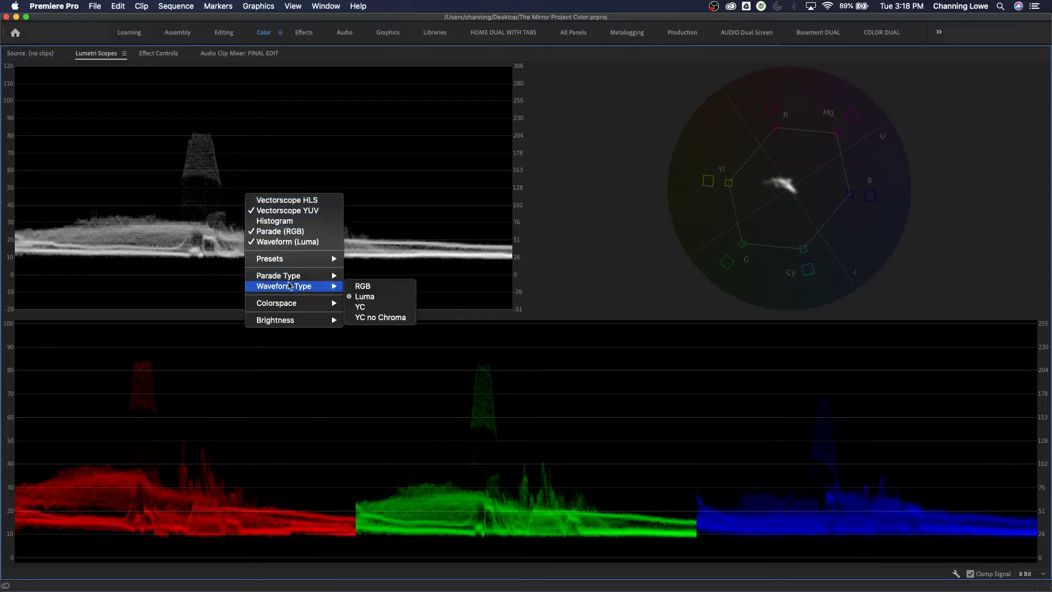
pyautogui.click(362, 286)
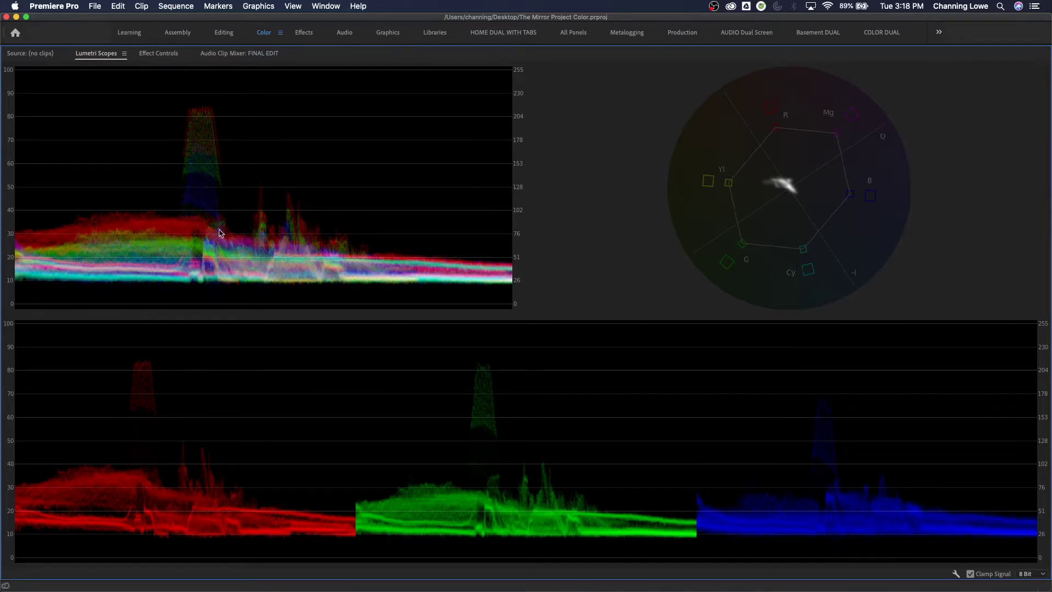
# - Set the waveform scope's type back to Luma
pyautogui.rightClick(222, 212)
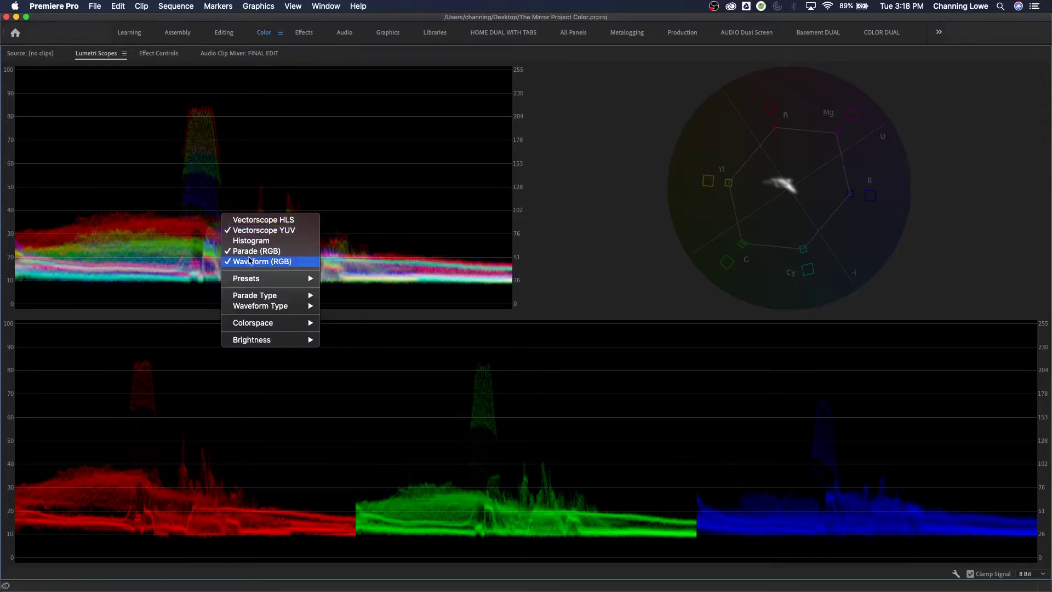
pyautogui.moveTo(254, 280)
pyautogui.rightClick(235, 158)
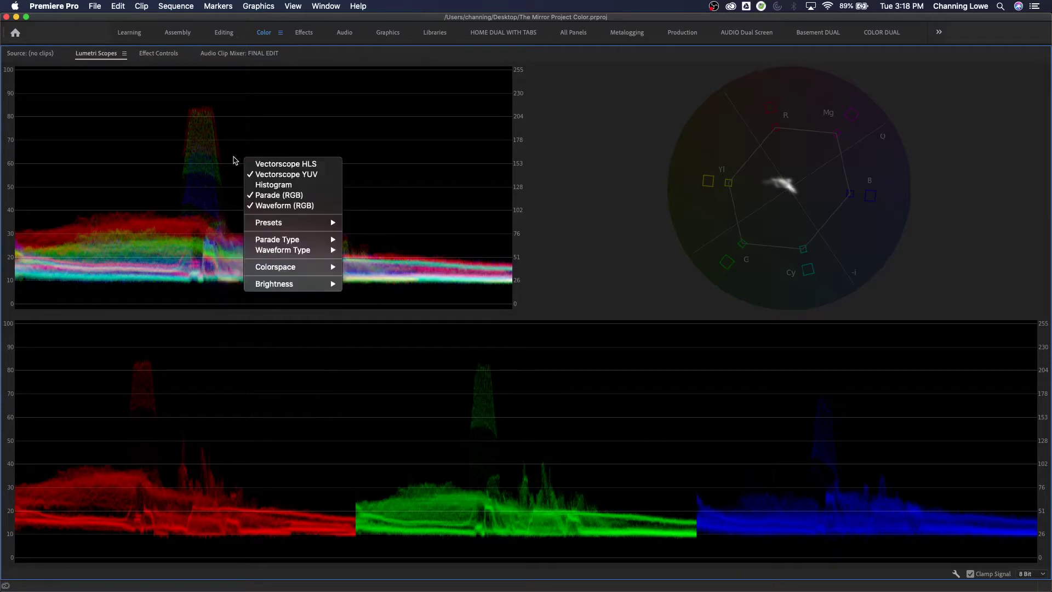
pyautogui.moveTo(280, 254)
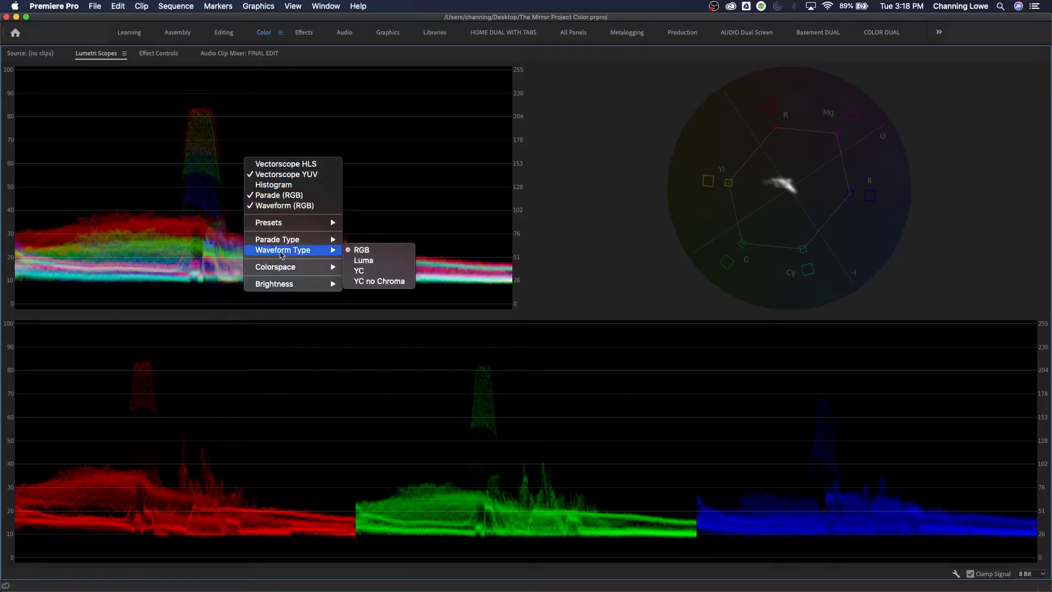
pyautogui.click(387, 265)
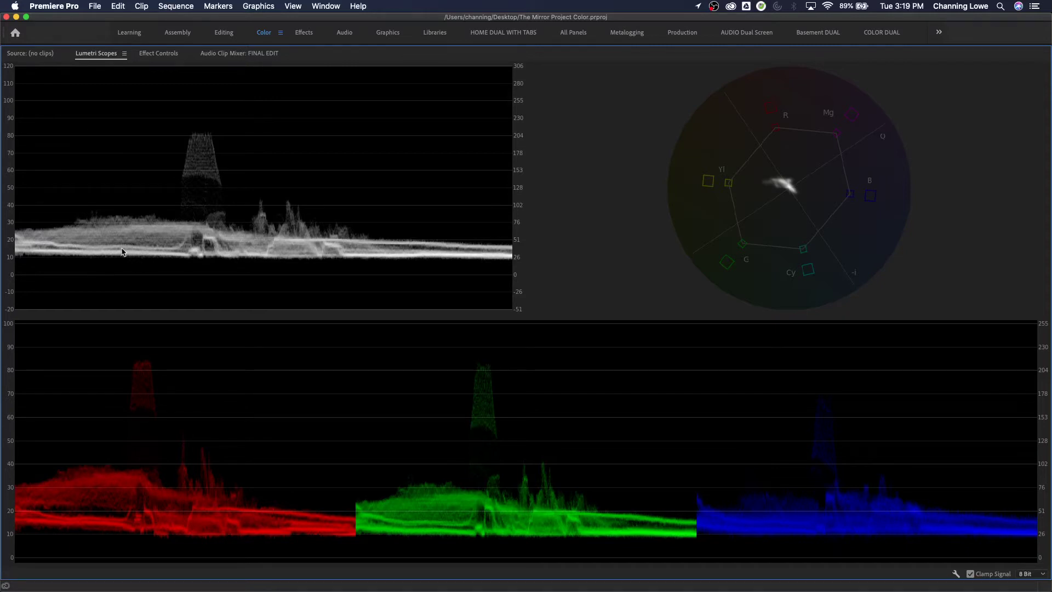
# - Restore the scopes to normal size and move the playhead to 00:00:18:10, on the S1D T1.mp4 clip
pyautogui.press('`')
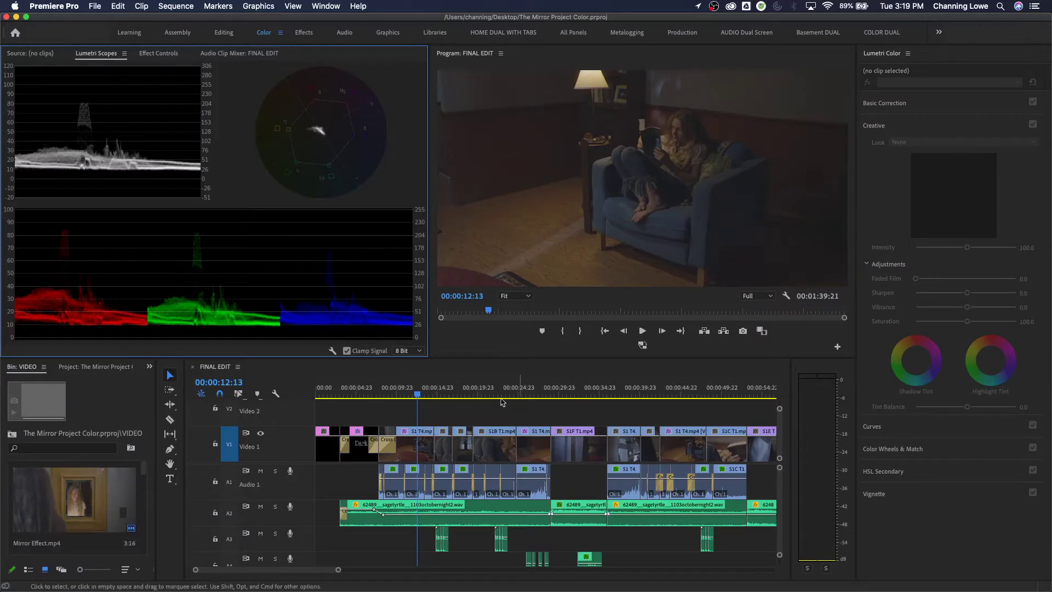
pyautogui.click(465, 390)
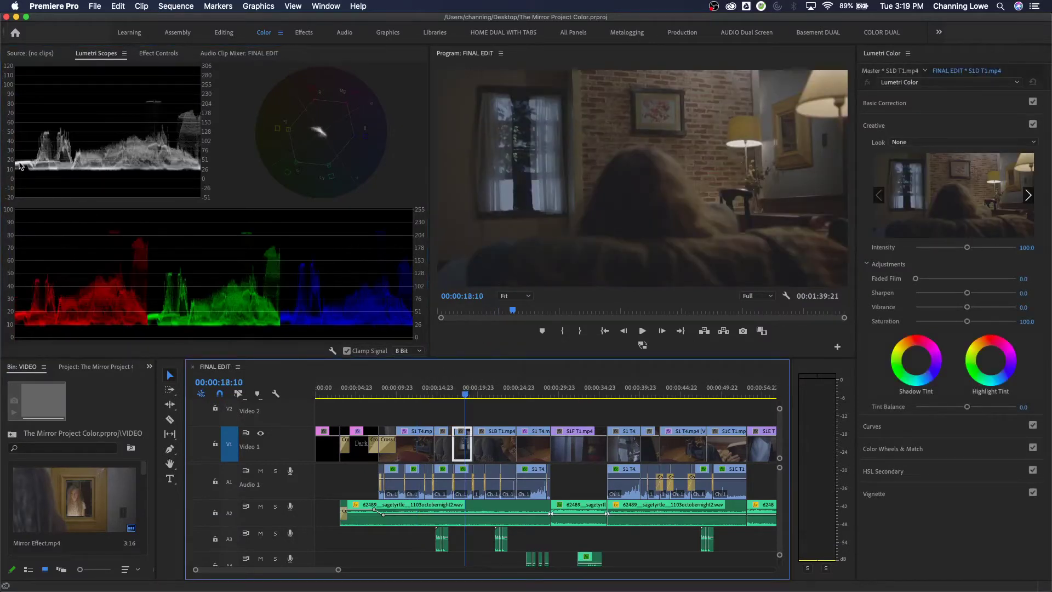
# - Compare the S1D T1.mp4 frame with its enlarged Lumetri Scopes, examining shadow and highlight levels, and leave the scopes maximized
pyautogui.press('`')
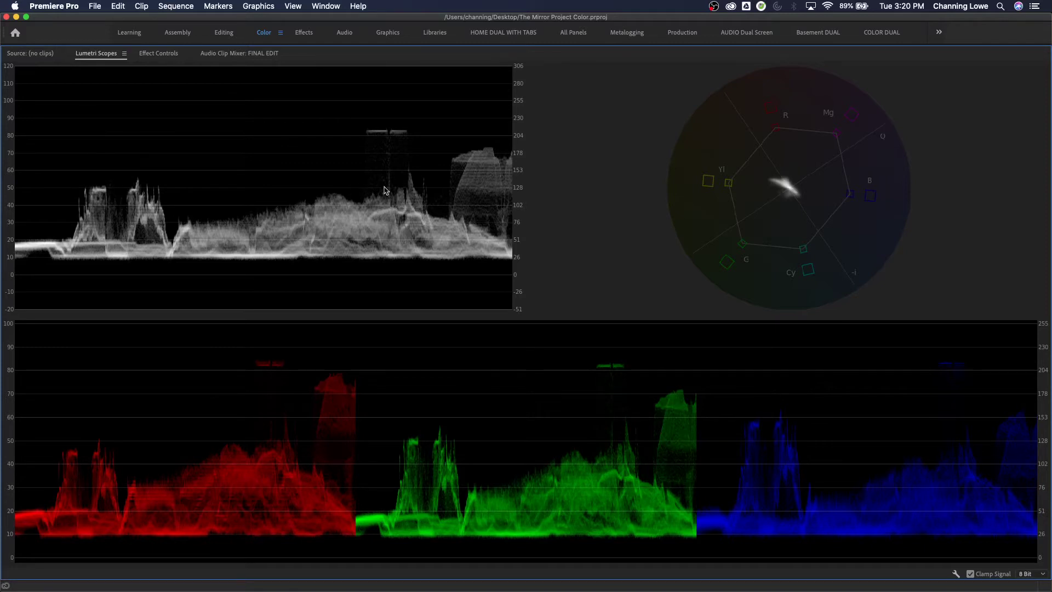
pyautogui.press('`')
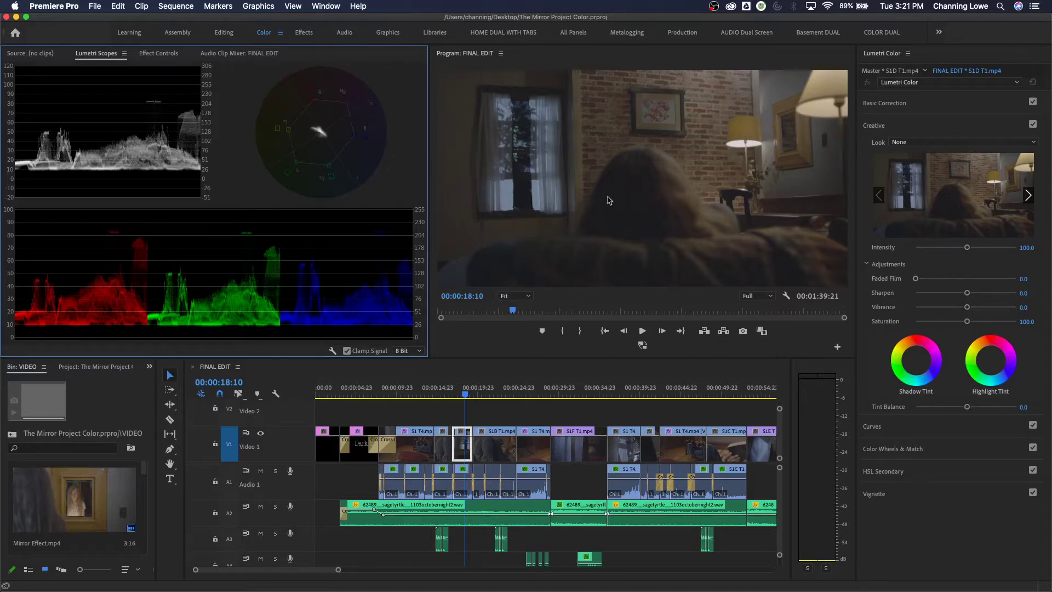
pyautogui.press('`')
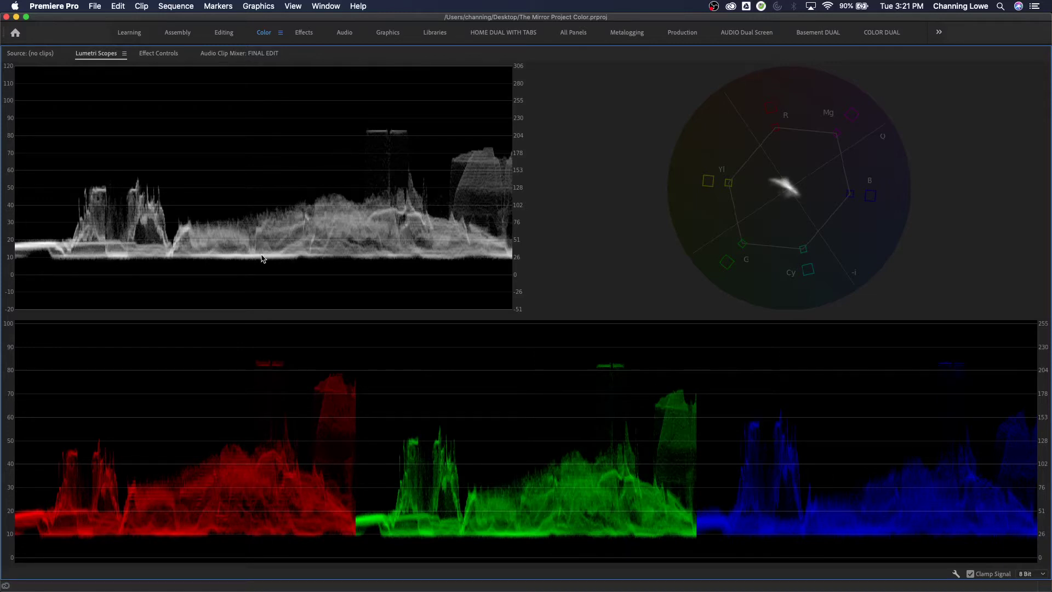
# - Restore the scopes to normal size and show only the Luma waveform, with the Basic Correction section open
pyautogui.press('`')
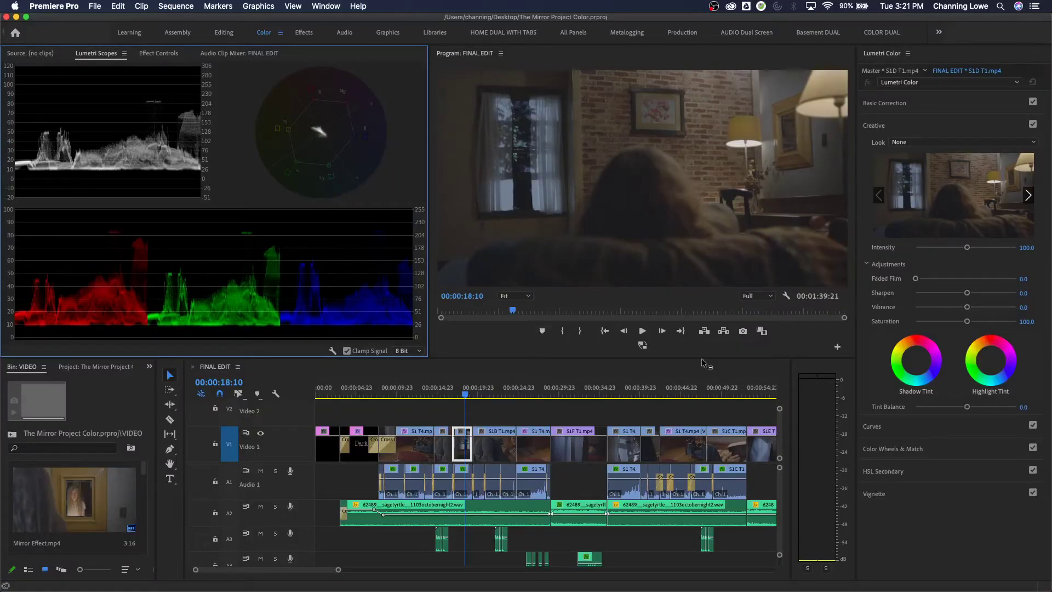
pyautogui.click(906, 107)
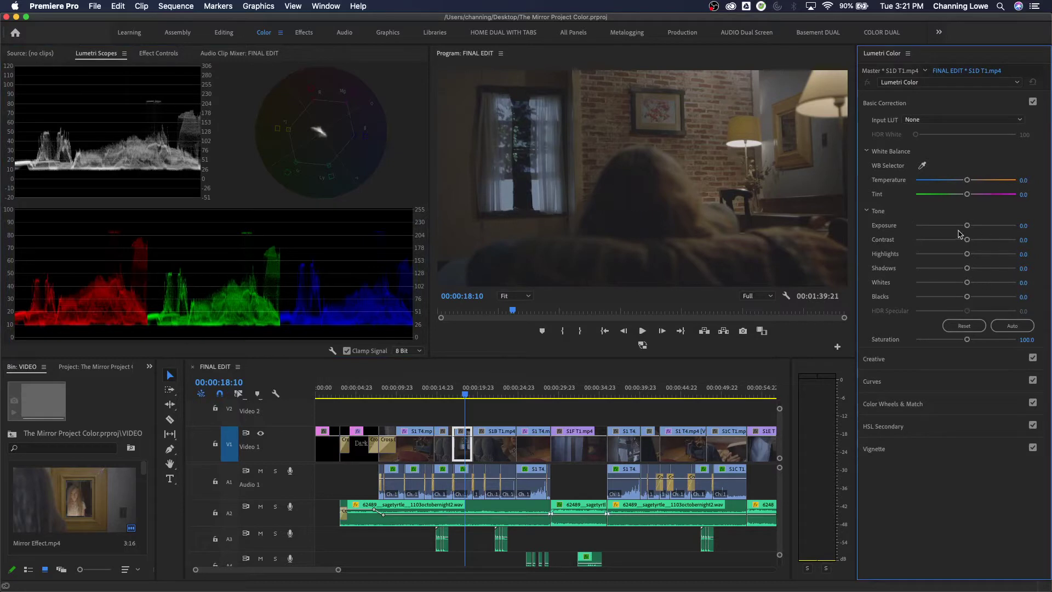
pyautogui.rightClick(235, 170)
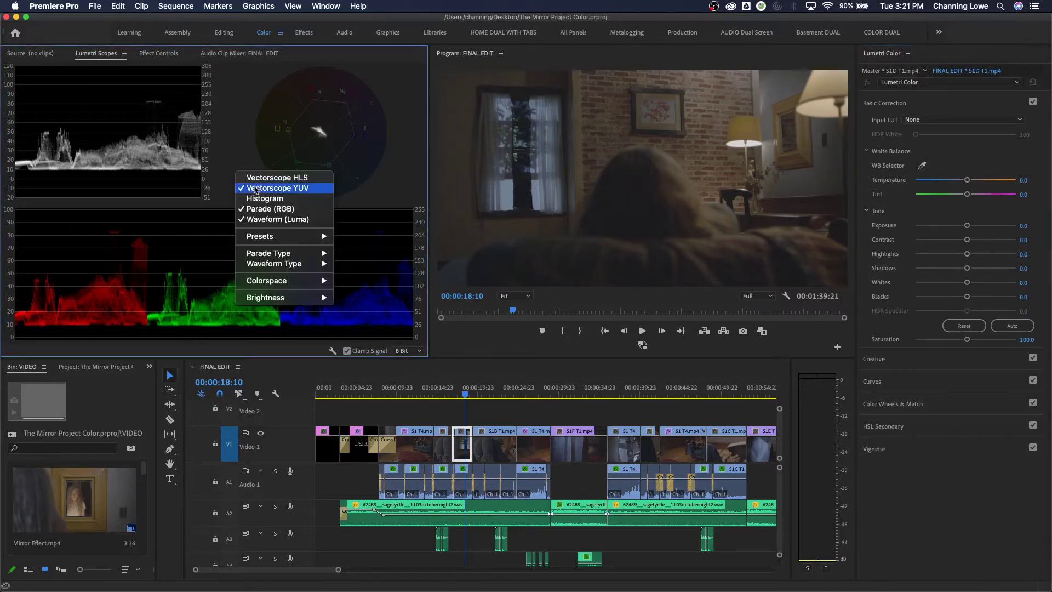
pyautogui.click(254, 188)
pyautogui.rightClick(253, 188)
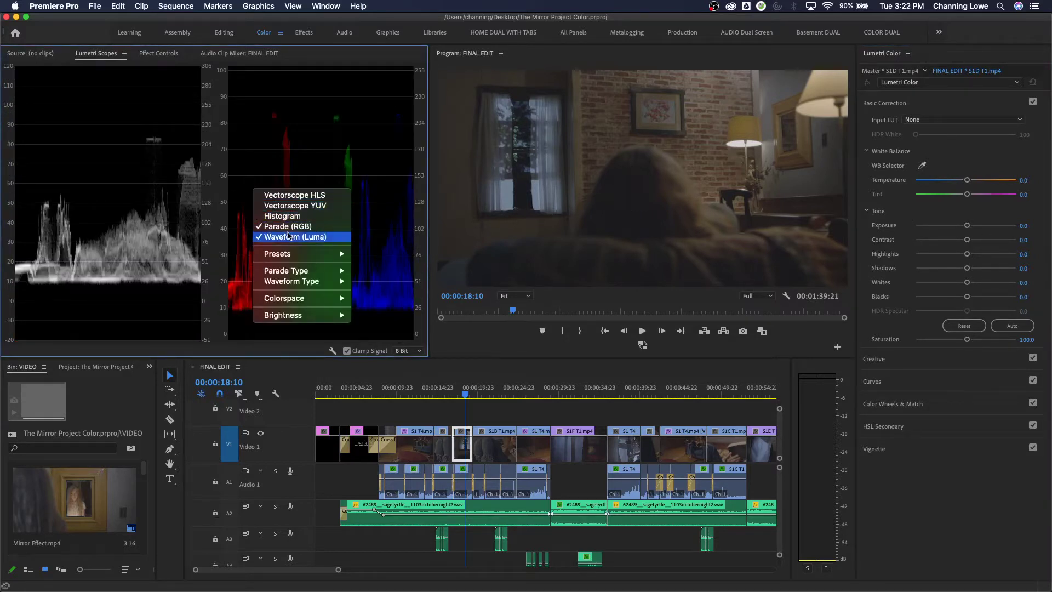
pyautogui.click(298, 225)
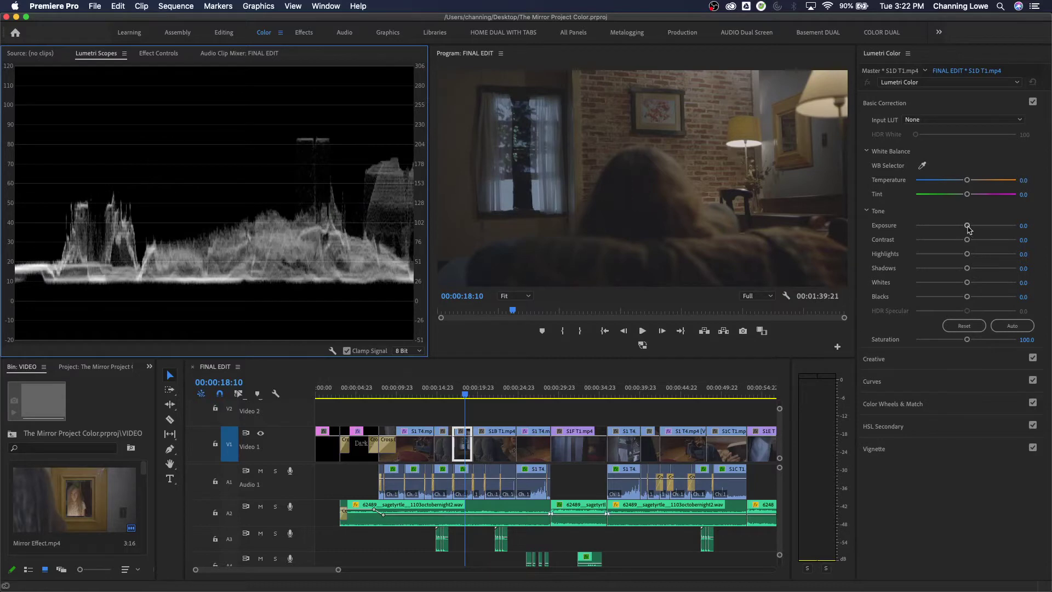
# - Try Exposure at 2.4 and Contrast at 82.6, -100.0 and 100.0 on the S1D T1.mp4 clip, returning each to 0
pyautogui.moveTo(968, 229); pyautogui.dragTo(991, 234)
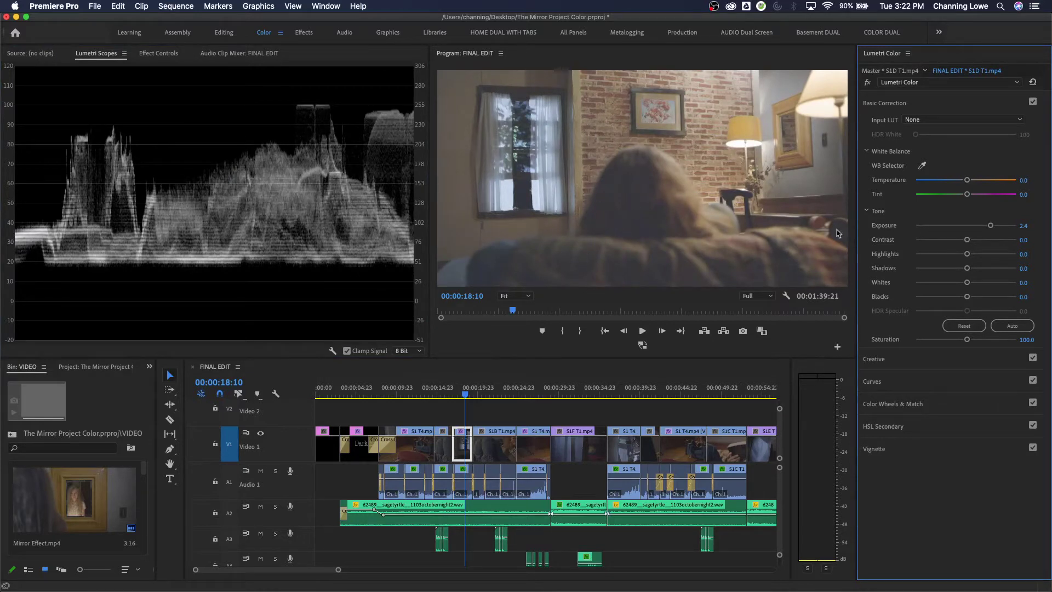
pyautogui.moveTo(986, 229); pyautogui.dragTo(966, 230)
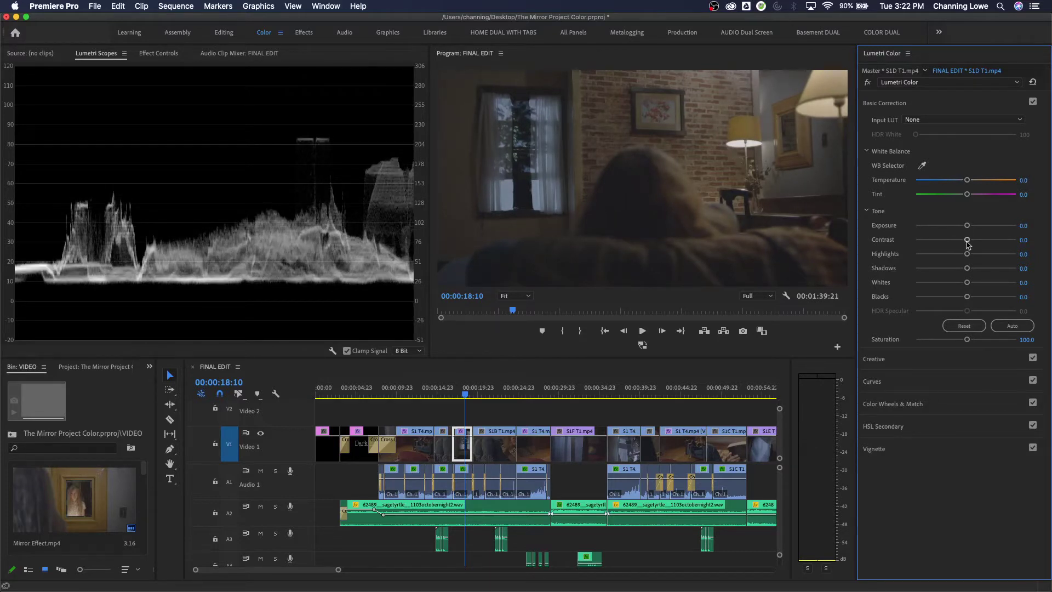
pyautogui.moveTo(967, 241); pyautogui.dragTo(1004, 245)
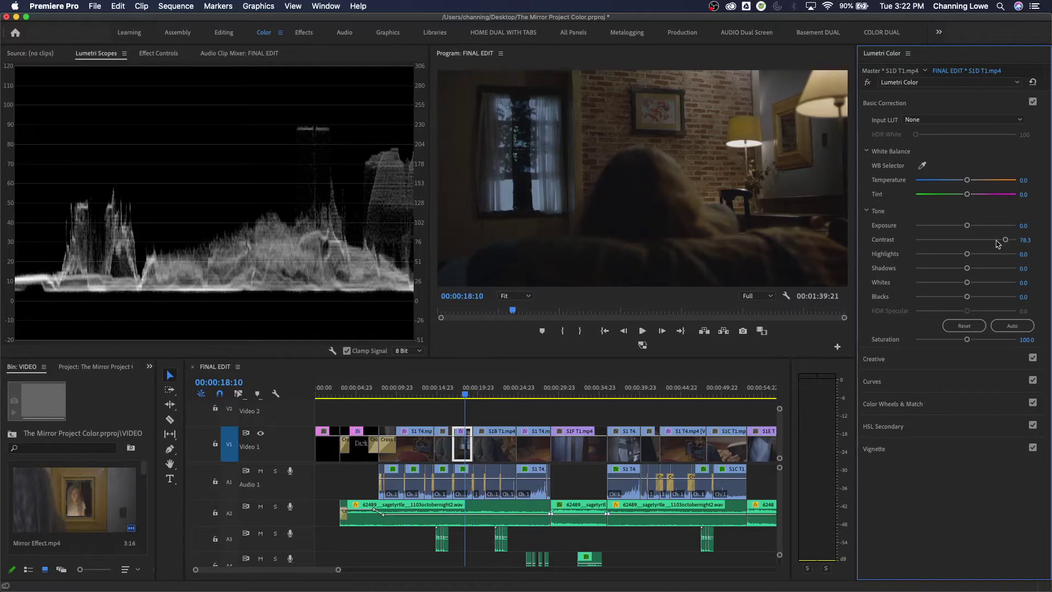
pyautogui.moveTo(997, 244); pyautogui.dragTo(1007, 245)
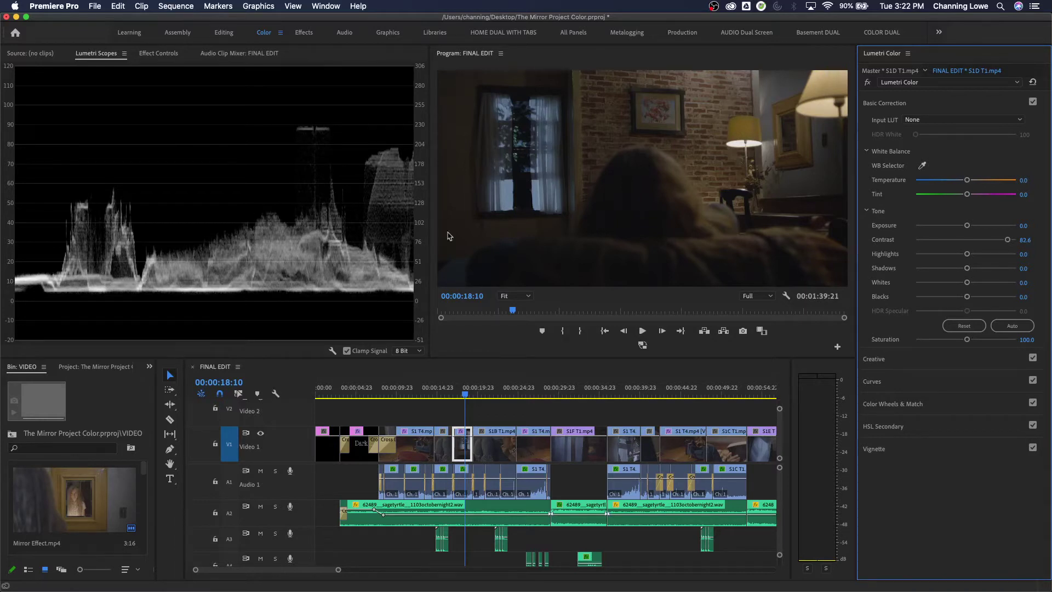
pyautogui.moveTo(1008, 240); pyautogui.dragTo(889, 252)
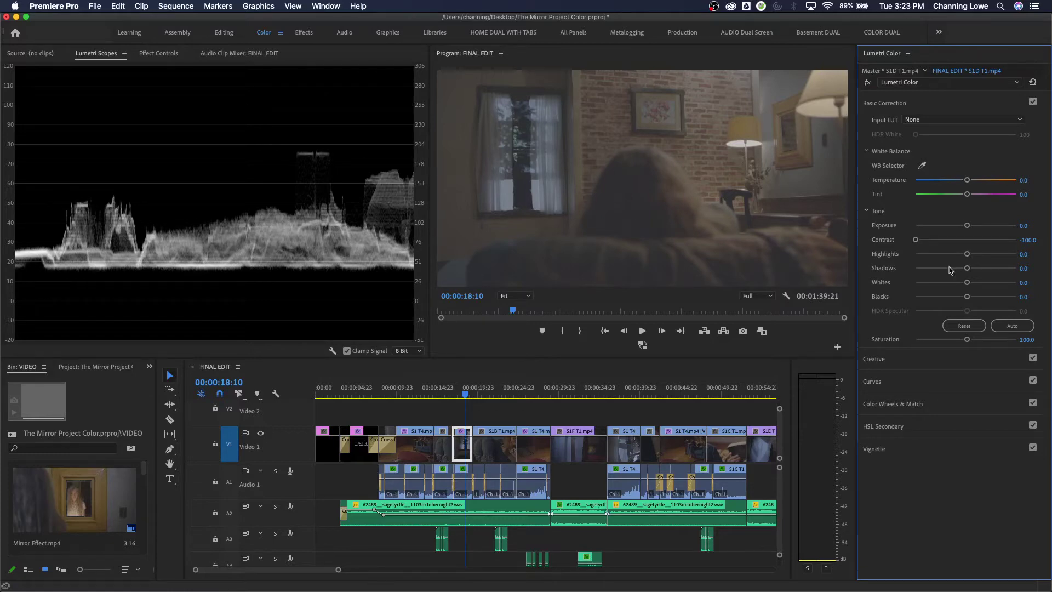
pyautogui.moveTo(915, 240); pyautogui.dragTo(1028, 247)
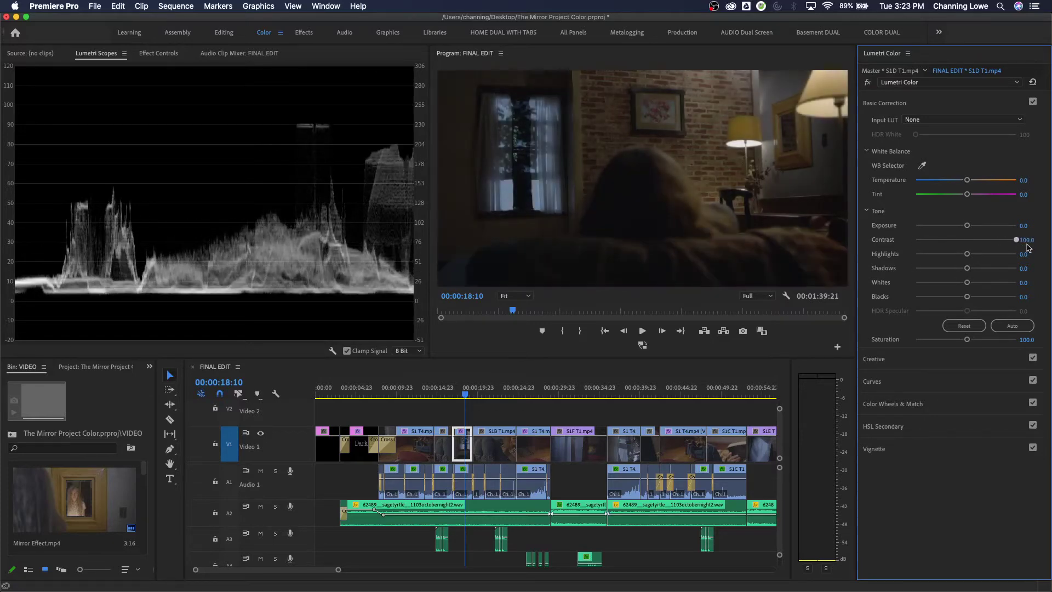
pyautogui.doubleClick(967, 241)
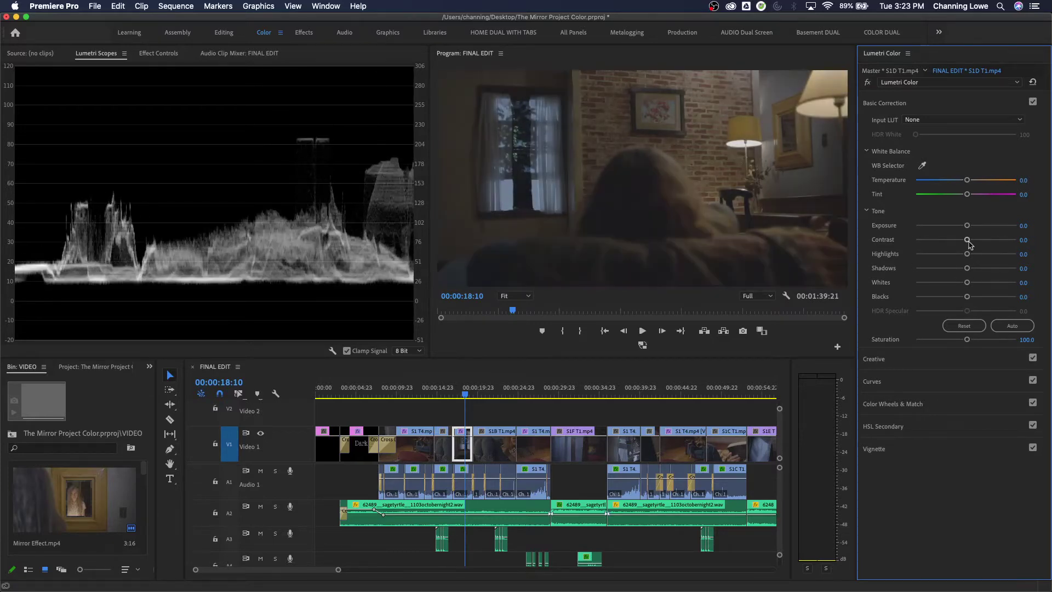
# - Try moving the RGB curve's black point and white point to mid-level, and return both to the original diagonal
pyautogui.click(924, 381)
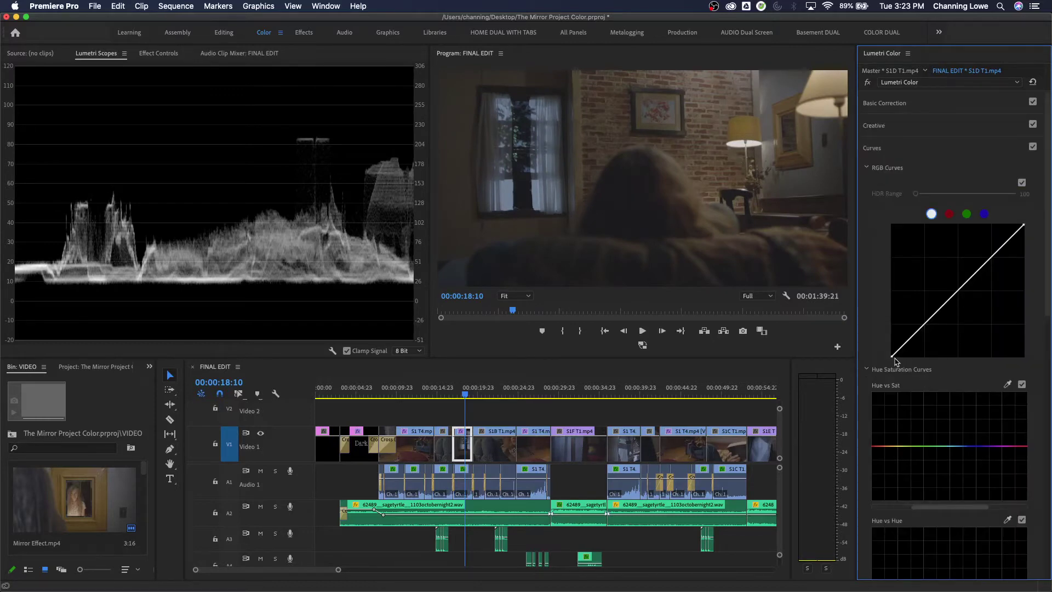
pyautogui.moveTo(892, 357); pyautogui.dragTo(890, 293)
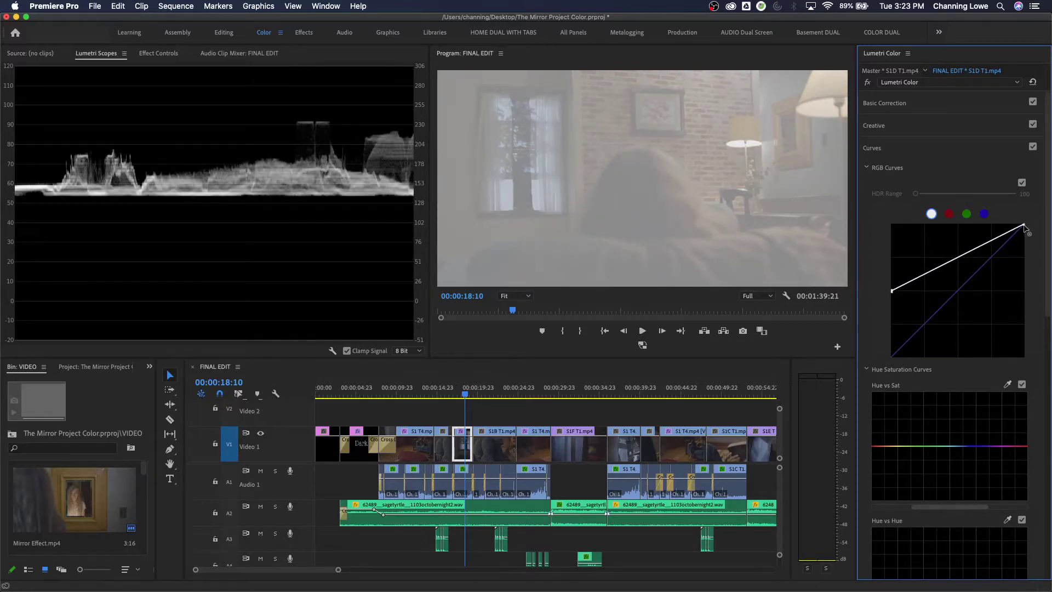
pyautogui.moveTo(1023, 226); pyautogui.dragTo(1035, 295)
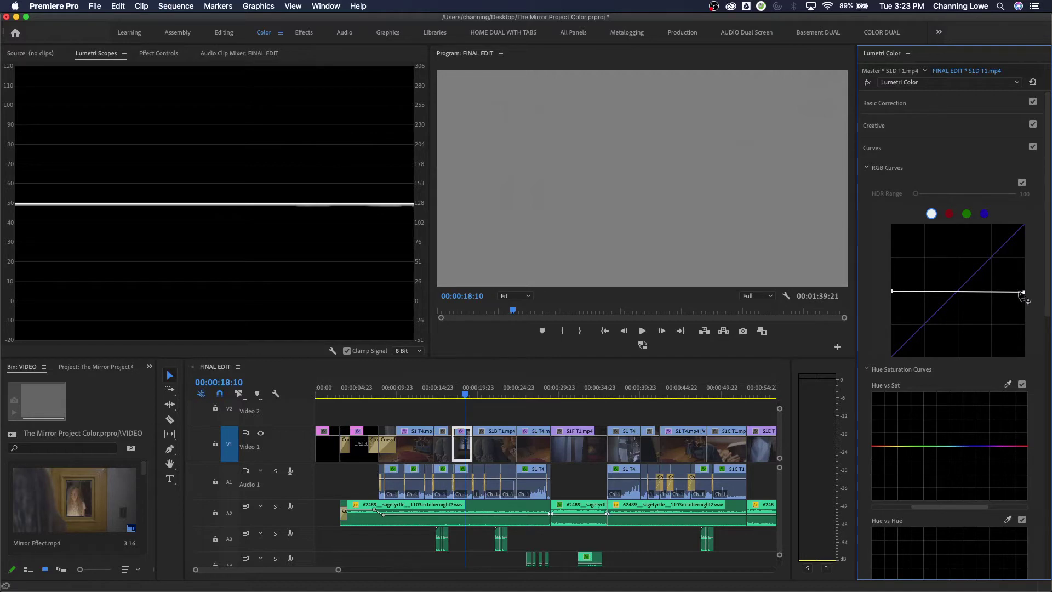
pyautogui.moveTo(1024, 292); pyautogui.dragTo(1022, 224)
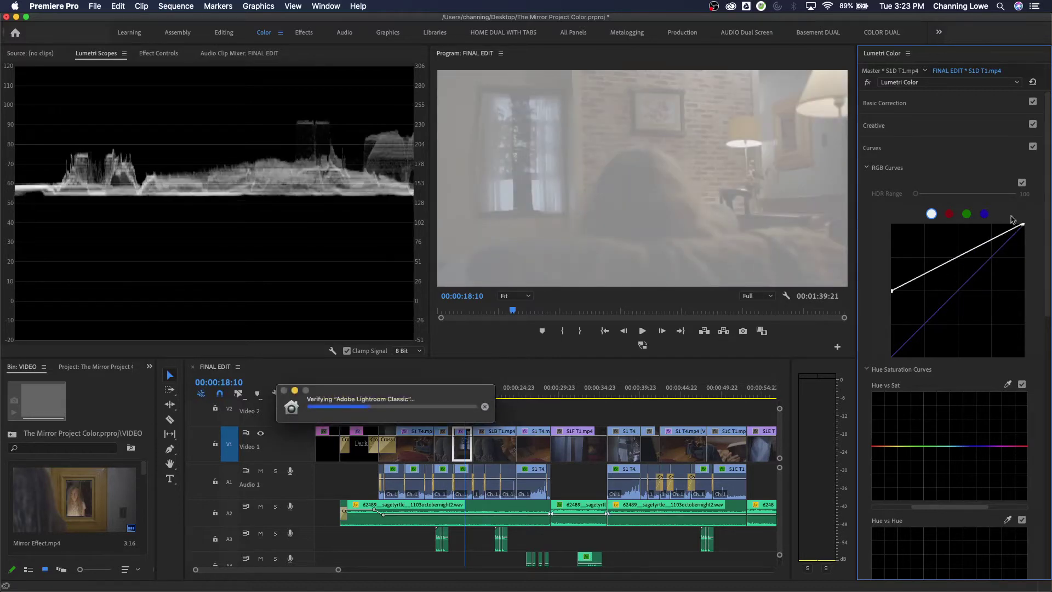
pyautogui.click(892, 296)
pyautogui.moveTo(893, 293); pyautogui.dragTo(886, 419)
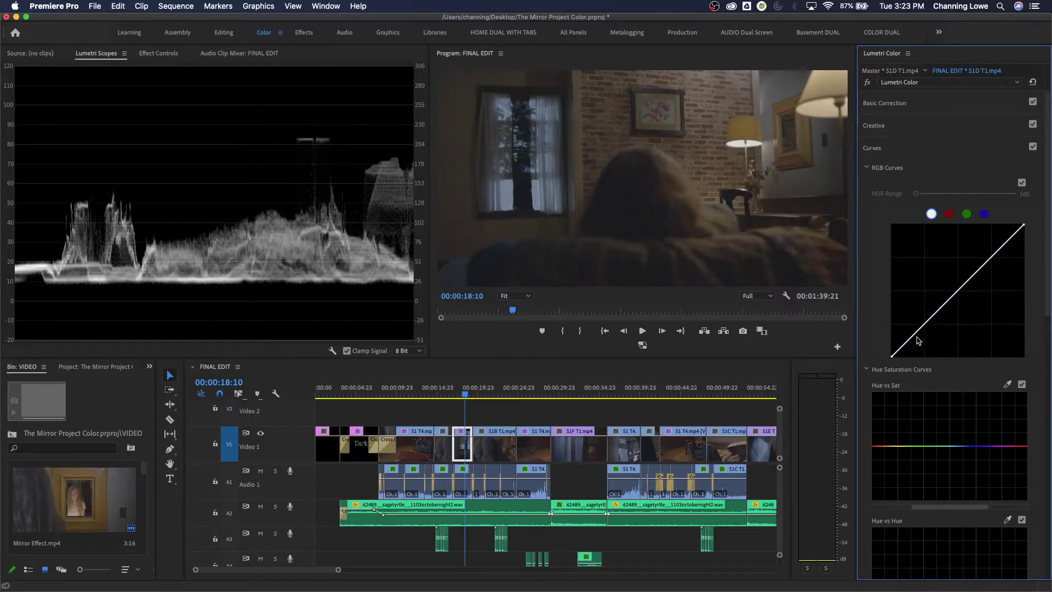
# - Shape the white RGB curve into an S-curve by lowering the shadows and raising the highlights
pyautogui.moveTo(915, 335); pyautogui.dragTo(920, 338)
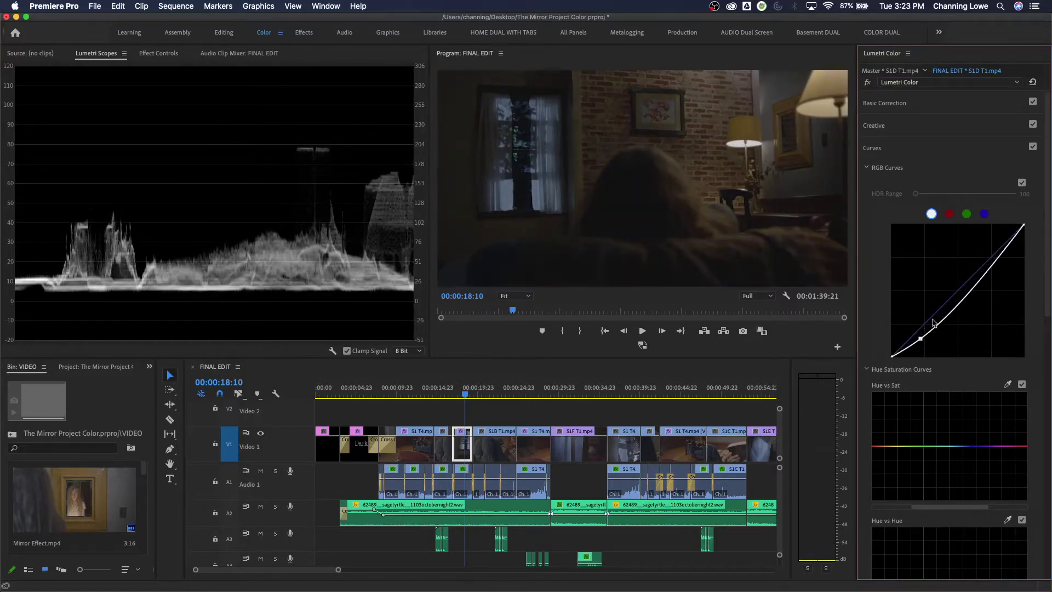
pyautogui.moveTo(990, 276); pyautogui.dragTo(978, 260)
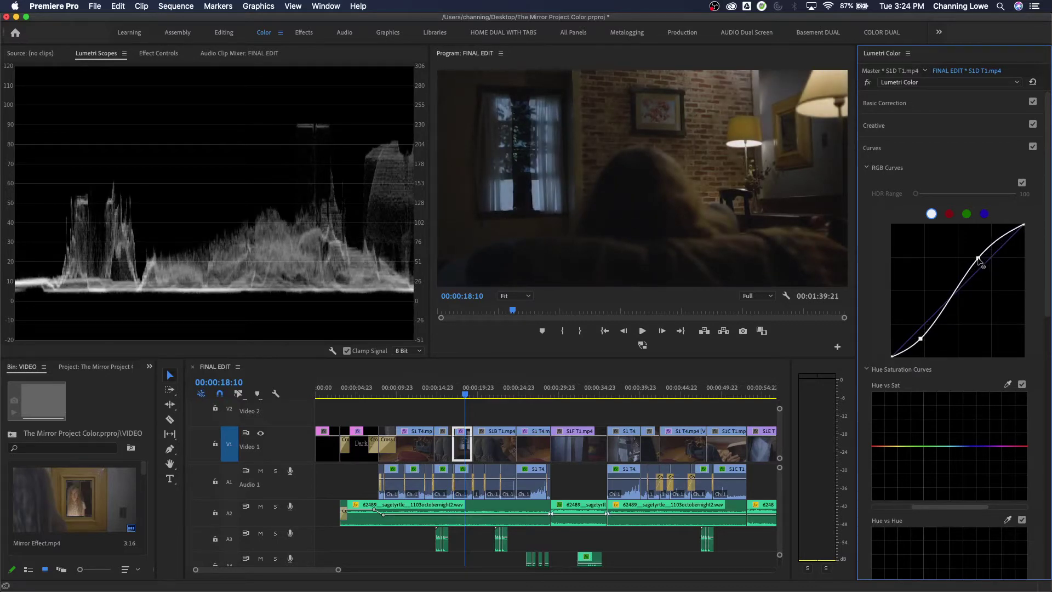
# - Set Exposure to 0.5 and Contrast to 38.0, and compare the frame with the Lumetri Color effect off and on
pyautogui.click(934, 106)
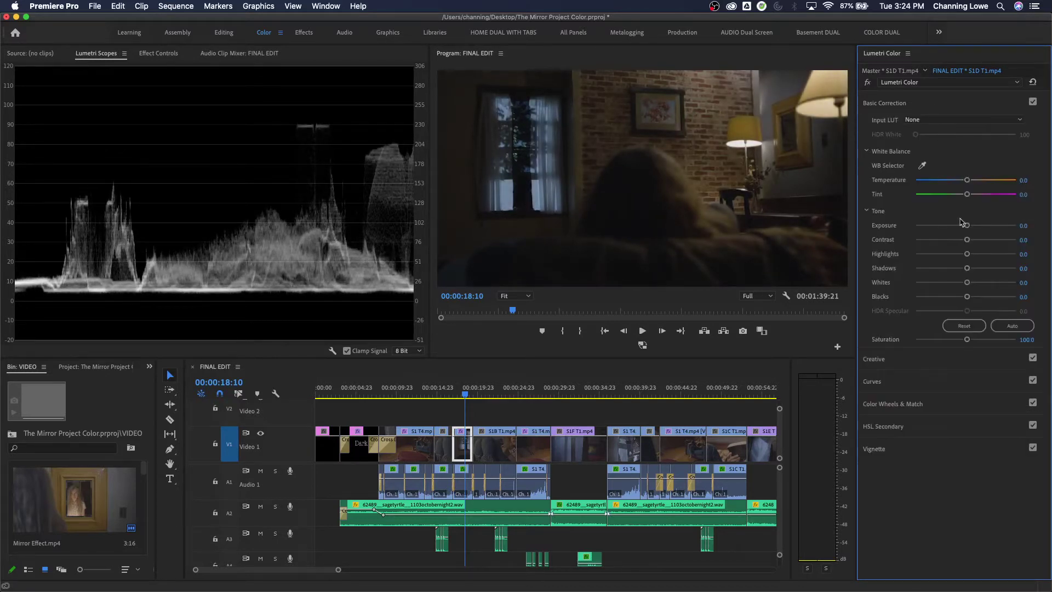
pyautogui.click(867, 83)
pyautogui.click(867, 82)
pyautogui.click(867, 82)
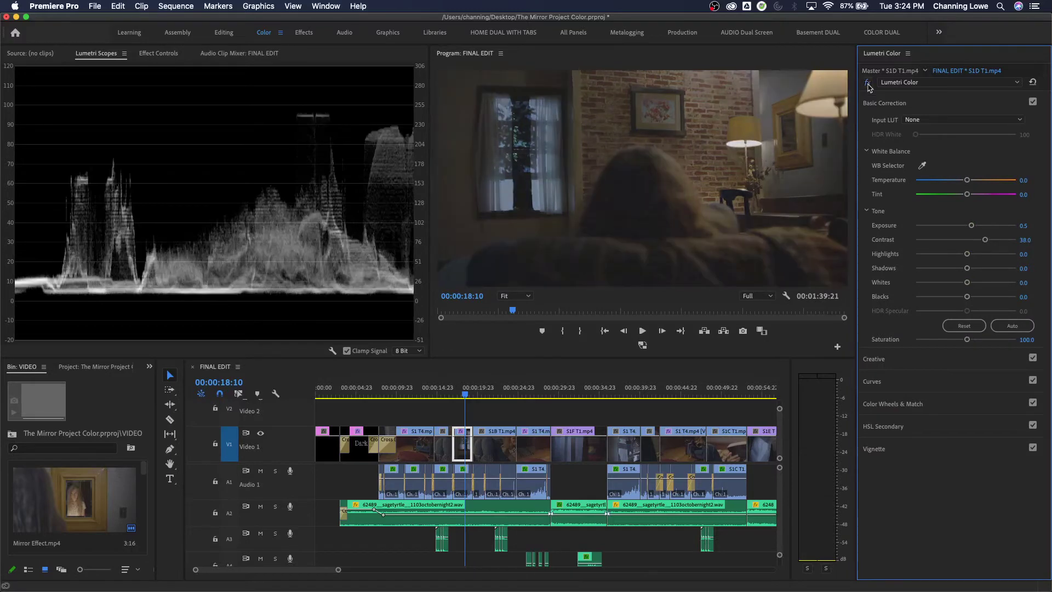
pyautogui.click(867, 83)
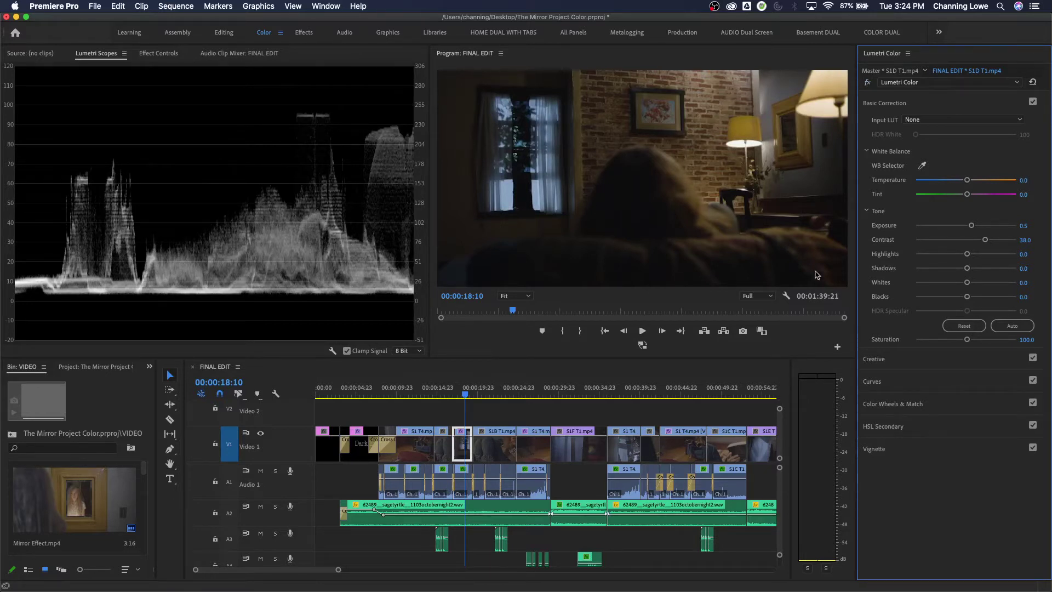
# - Replace the Luma waveform with the YUV vectorscope as the only scope shown
pyautogui.rightClick(275, 199)
pyautogui.click(306, 216)
pyautogui.rightClick(156, 187)
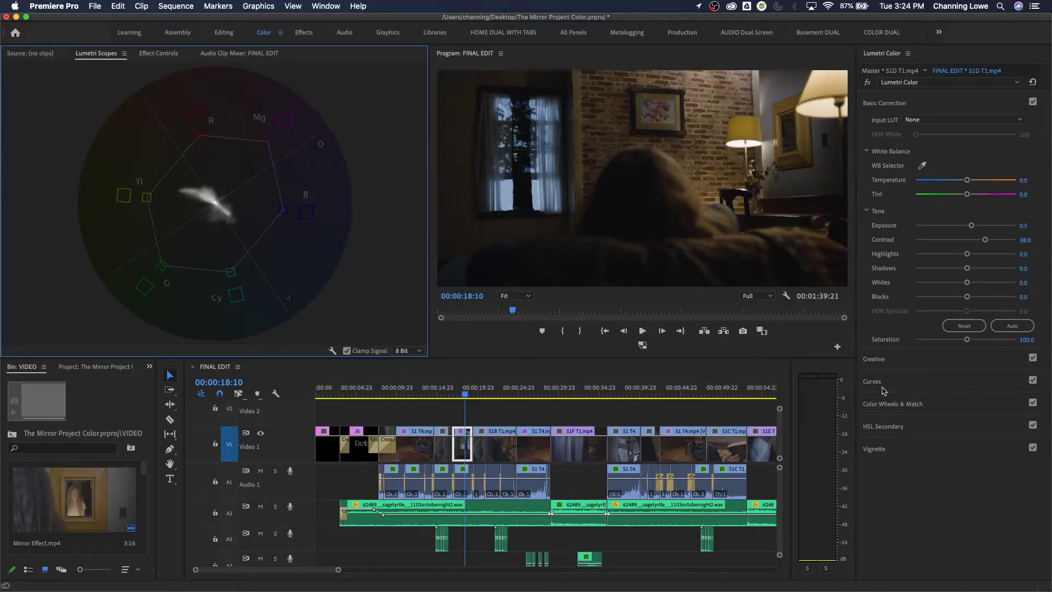
pyautogui.click(915, 405)
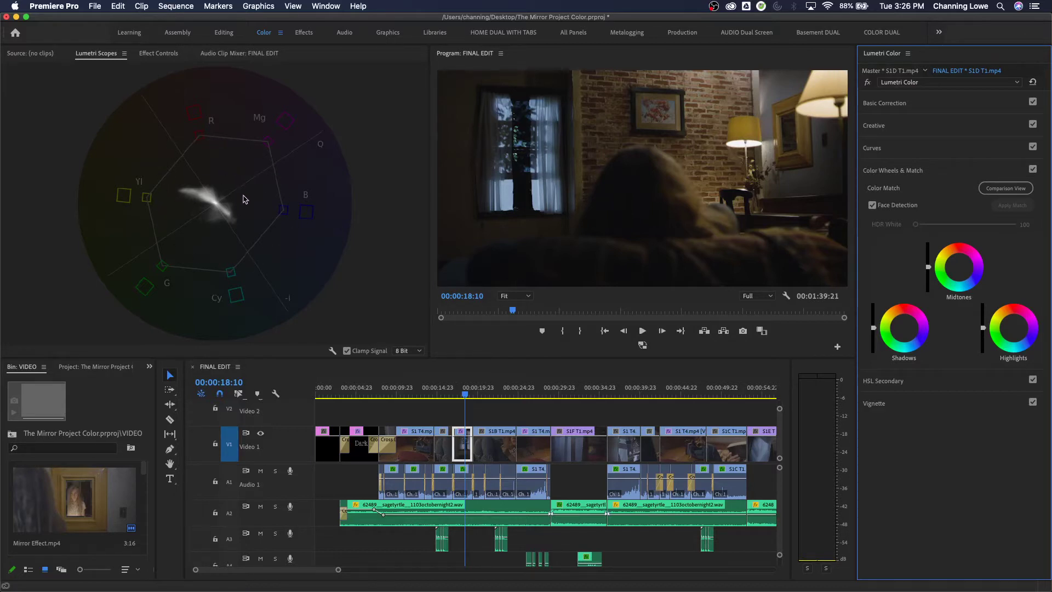
pyautogui.rightClick(212, 198)
pyautogui.click(216, 199)
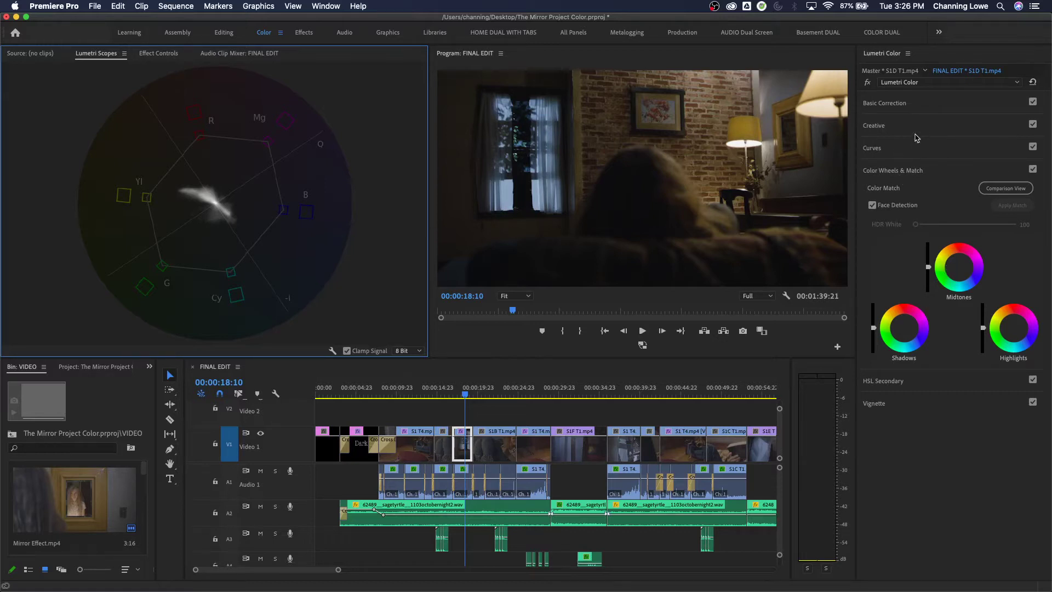
# - Test the clip's Saturation at 1.1 and 200.0, and bring Exposure to 0.4 and Contrast to 1.1
pyautogui.click(929, 108)
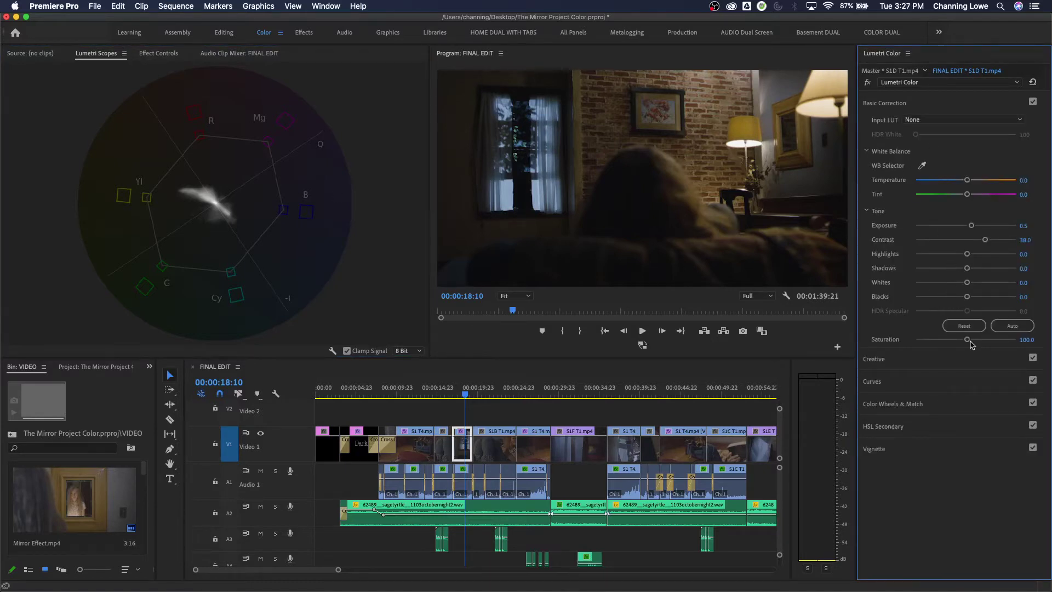
pyautogui.moveTo(964, 341); pyautogui.dragTo(909, 353)
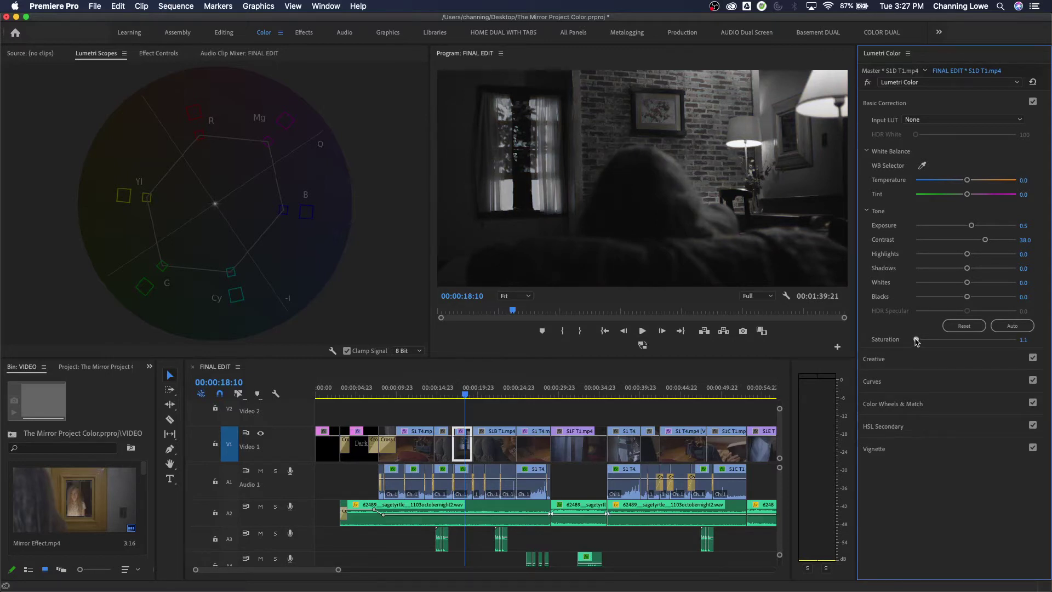
pyautogui.moveTo(916, 341); pyautogui.dragTo(1029, 356)
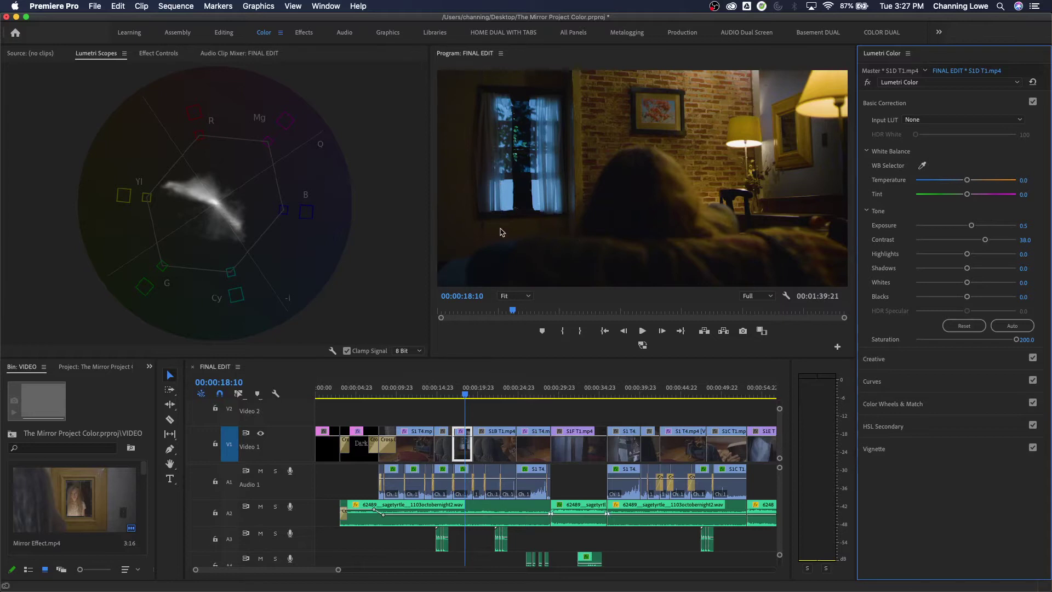
pyautogui.press('super+z')
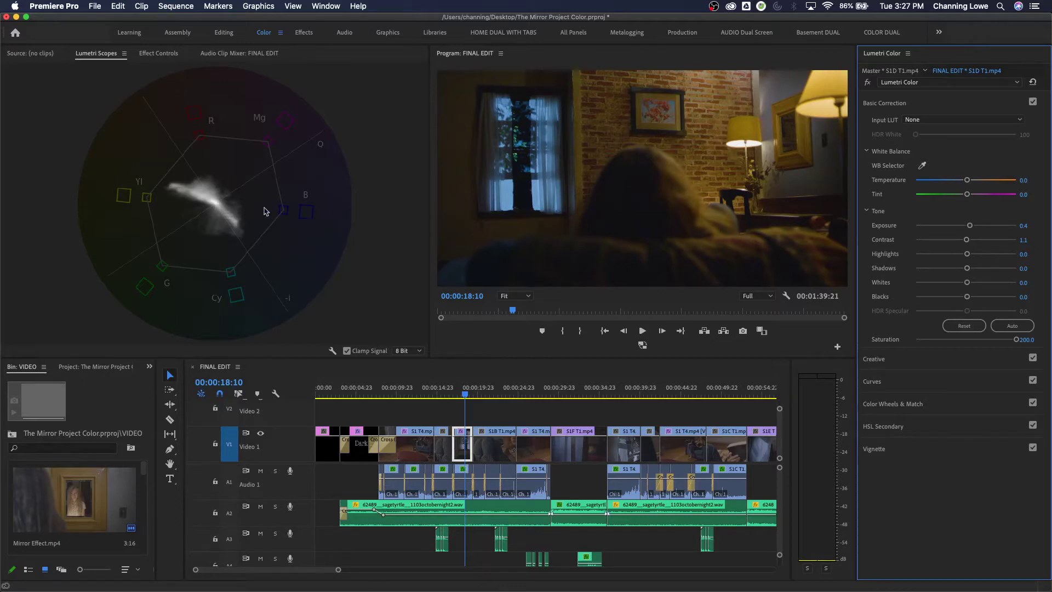
# - Add the Luma waveform beside the YUV vectorscope for comparison, and hide the waveform again
pyautogui.rightClick(213, 195)
pyautogui.click(250, 242)
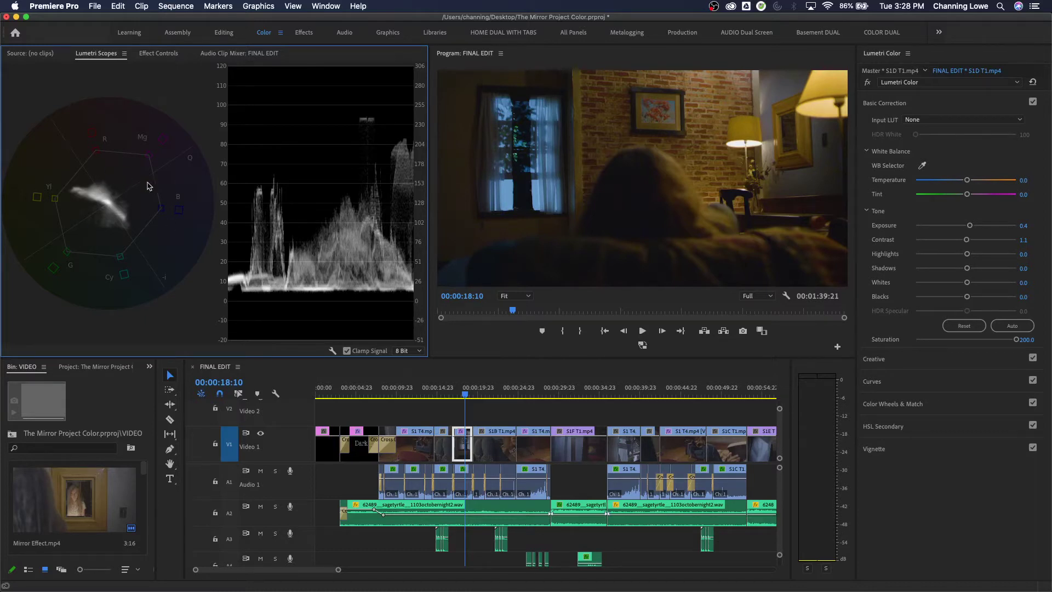
pyautogui.rightClick(278, 183)
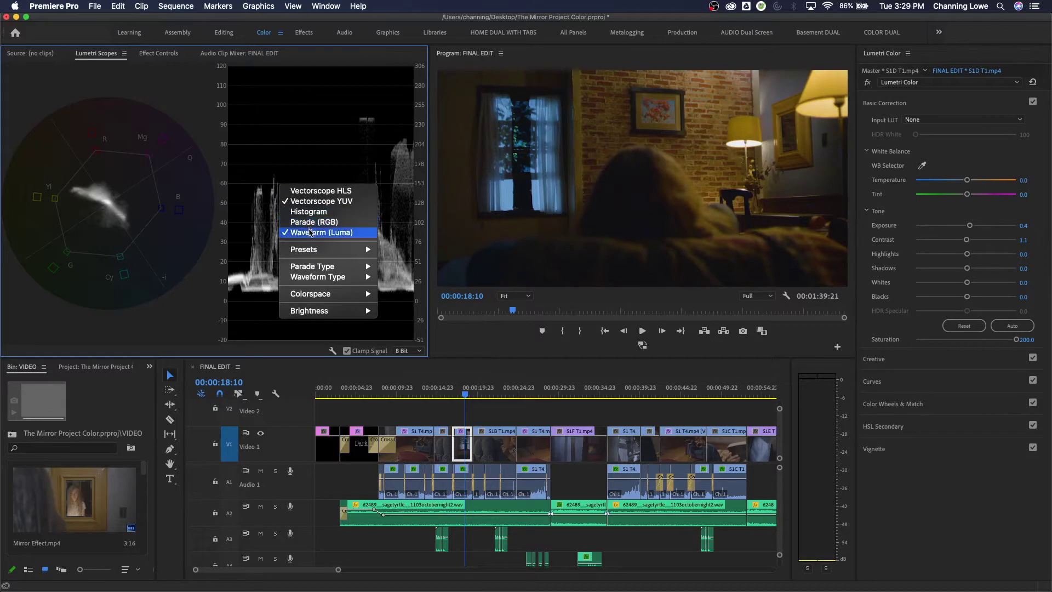
pyautogui.click(308, 236)
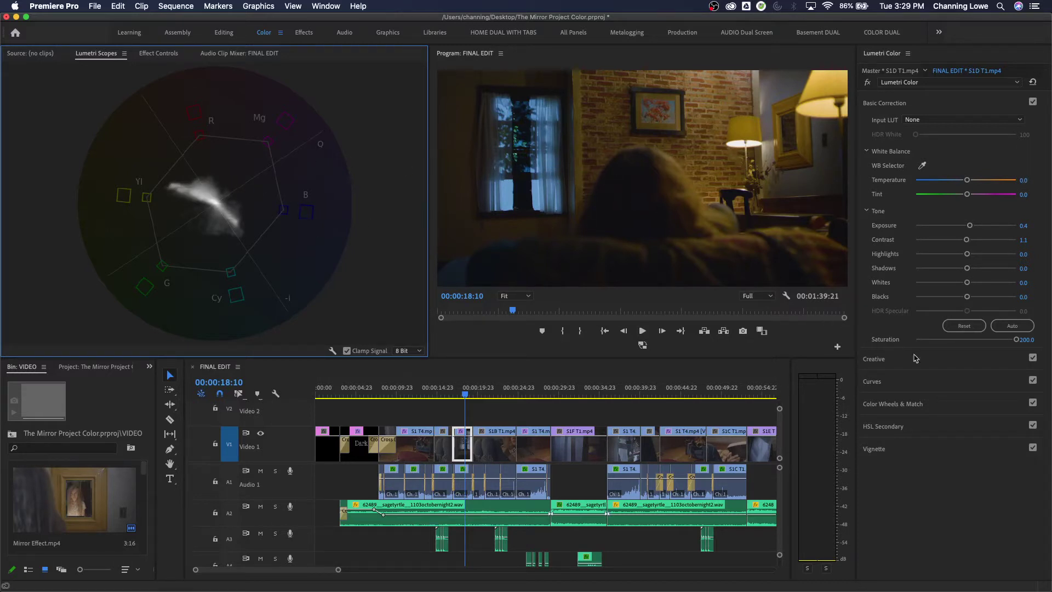
# - Set the clip's Saturation to 90.2 and examine its RGB parade alone at enlarged size, restoring the normal scope size
pyautogui.moveTo(999, 345)
pyautogui.mouseDown()
pyautogui.moveTo(951, 350)
pyautogui.moveTo(962, 350)
pyautogui.mouseUp()
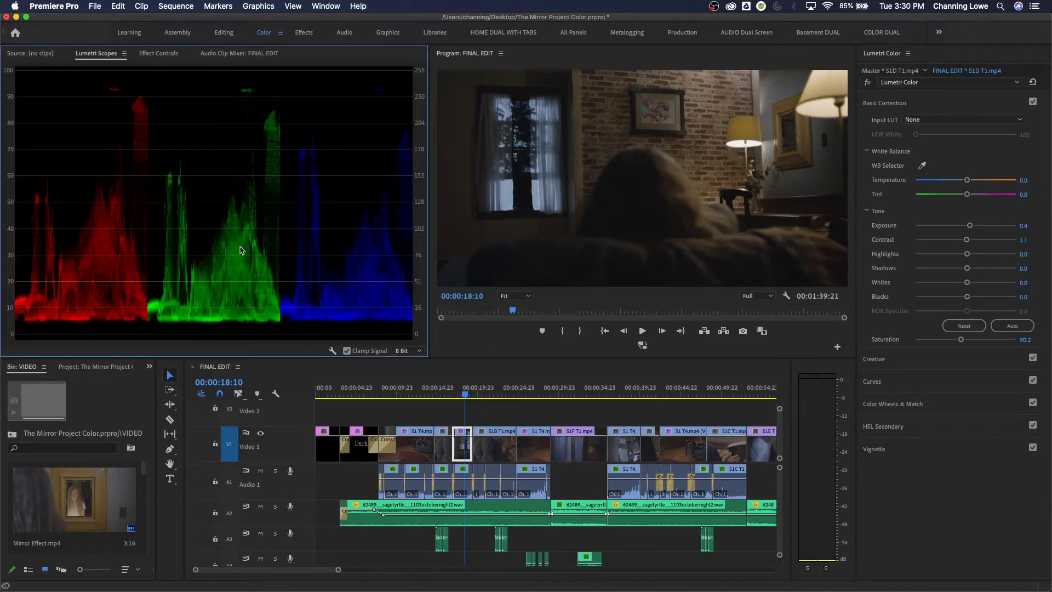
pyautogui.press('`')
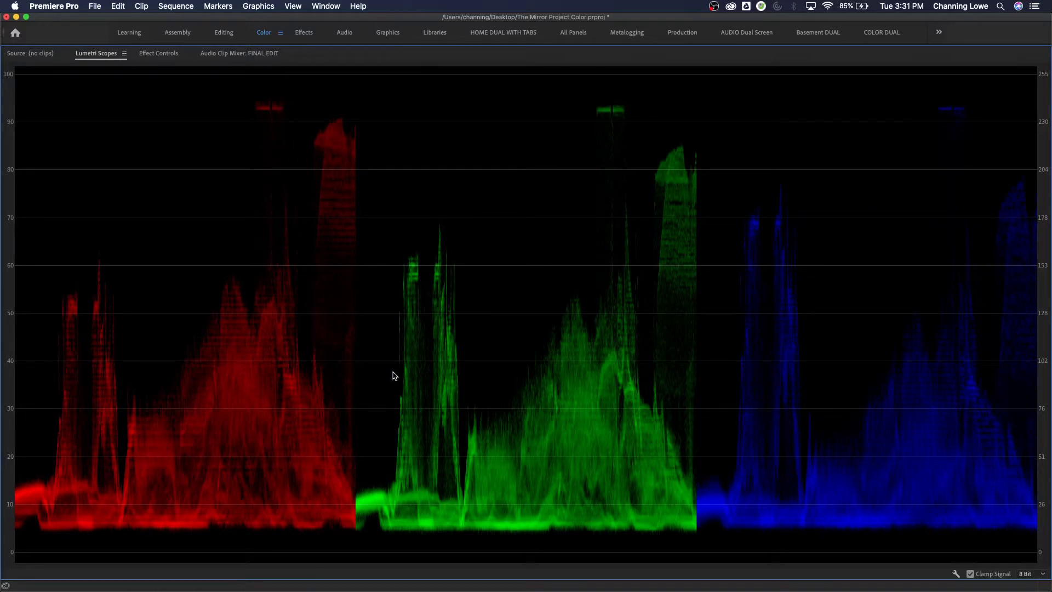
pyautogui.press('`')
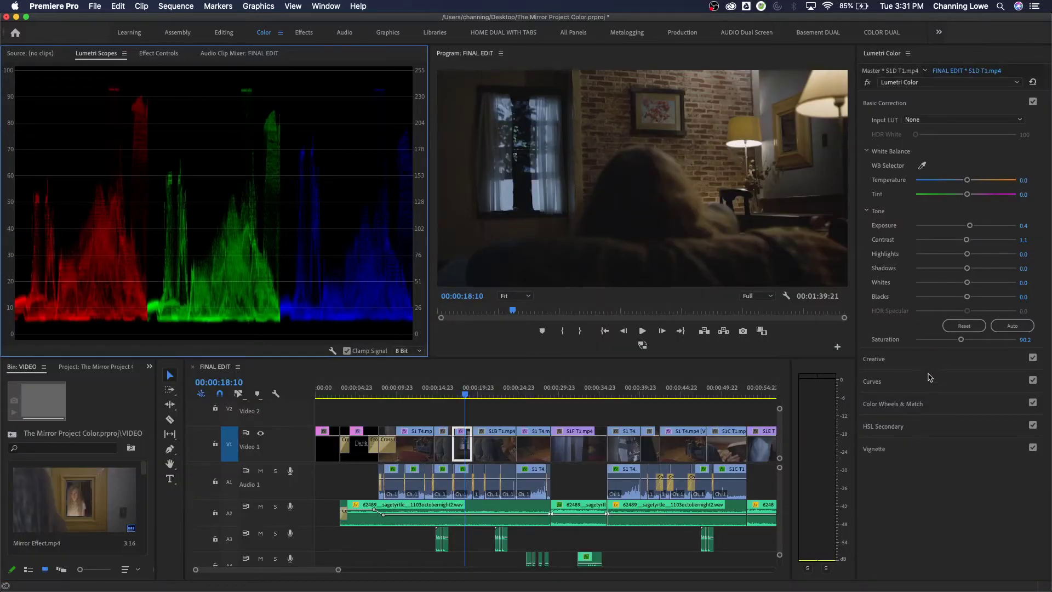
# - Test the clip's RGB curves by pulling green and red to zero to isolate blue, and green and blue to zero to isolate red
pyautogui.click(903, 383)
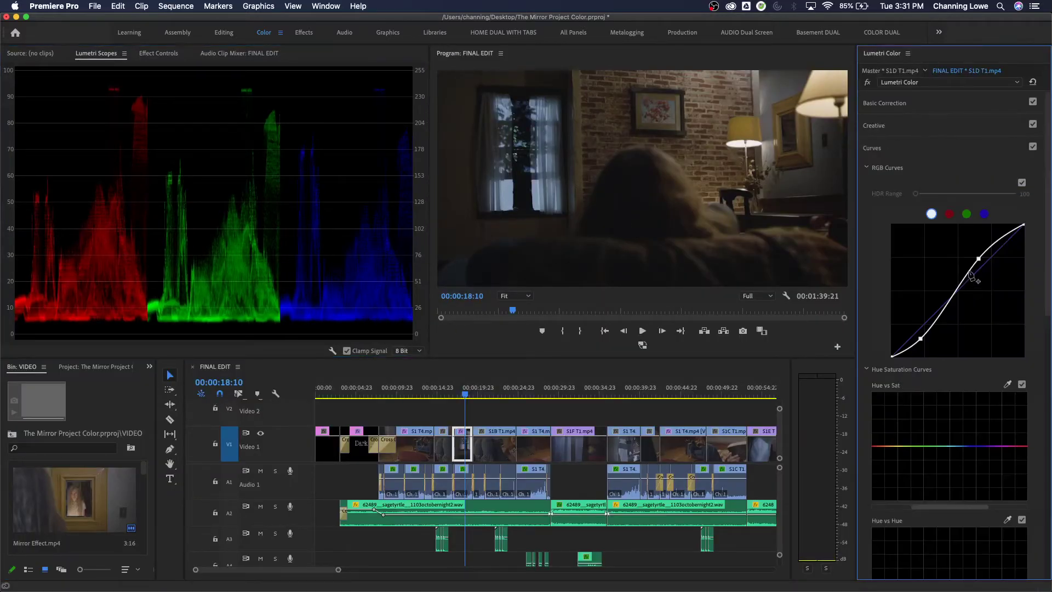
pyautogui.click(966, 214)
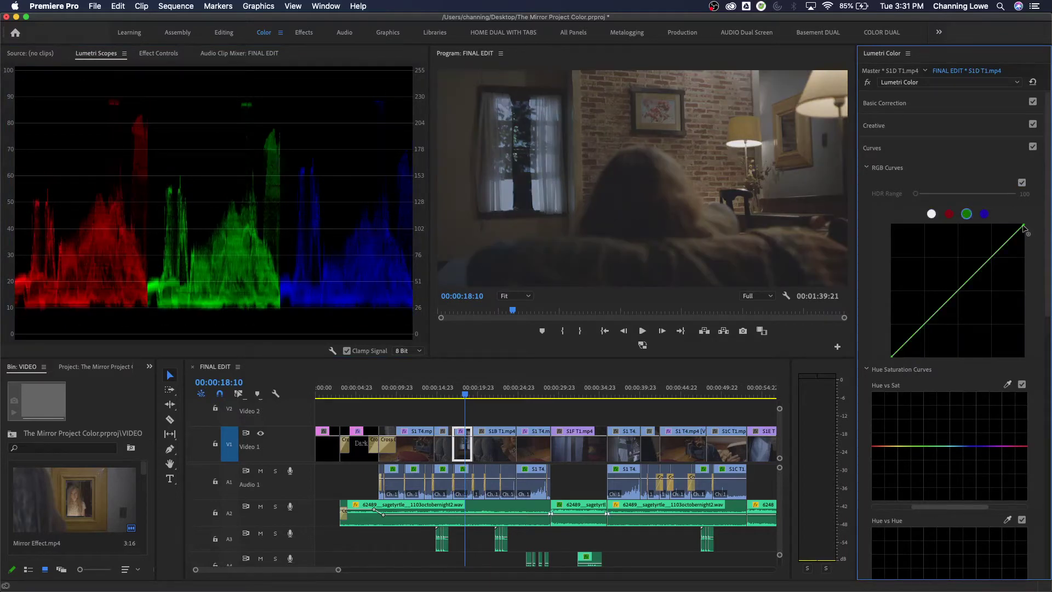
pyautogui.moveTo(1023, 225); pyautogui.dragTo(1037, 434)
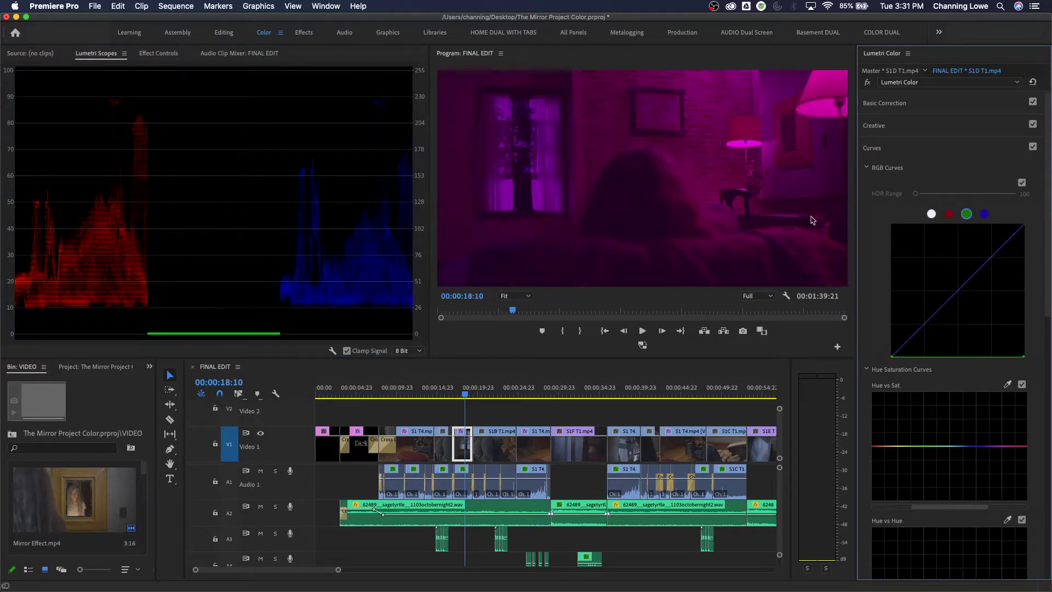
pyautogui.click(948, 213)
pyautogui.moveTo(1026, 228); pyautogui.dragTo(1049, 430)
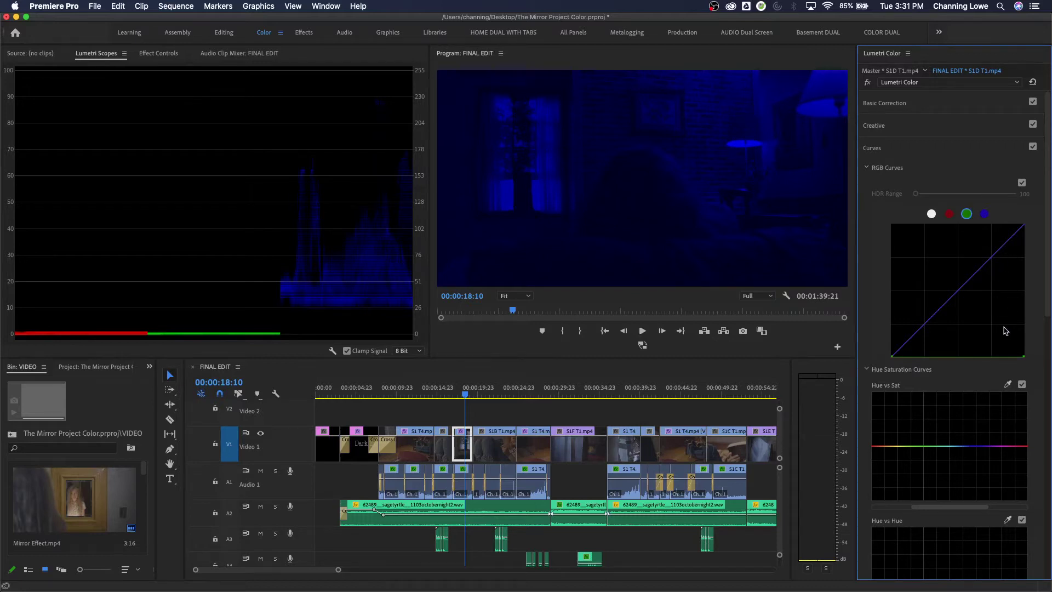
pyautogui.click(984, 214)
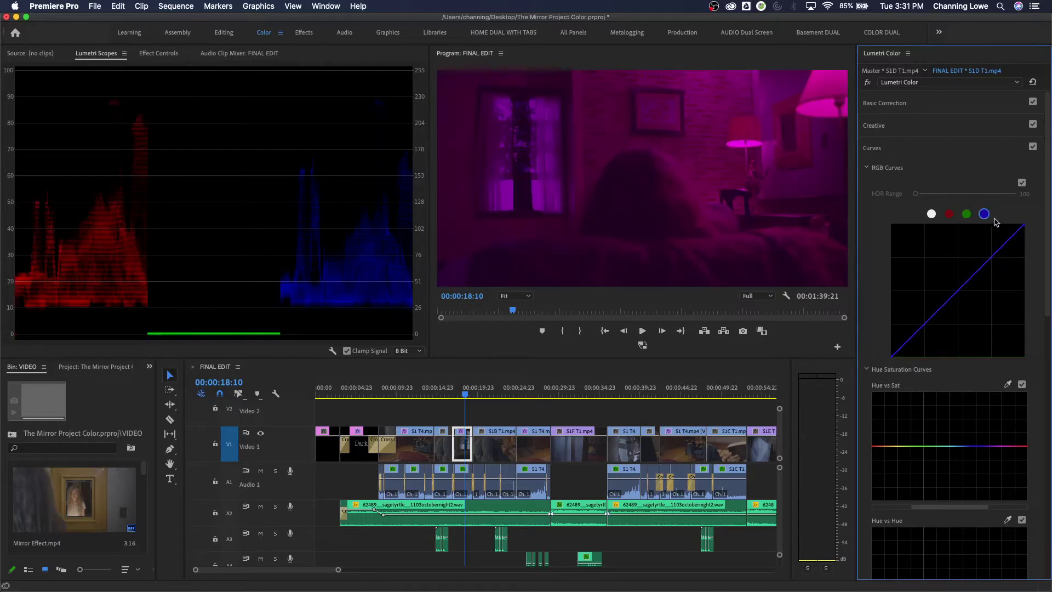
pyautogui.moveTo(1023, 225); pyautogui.dragTo(1032, 408)
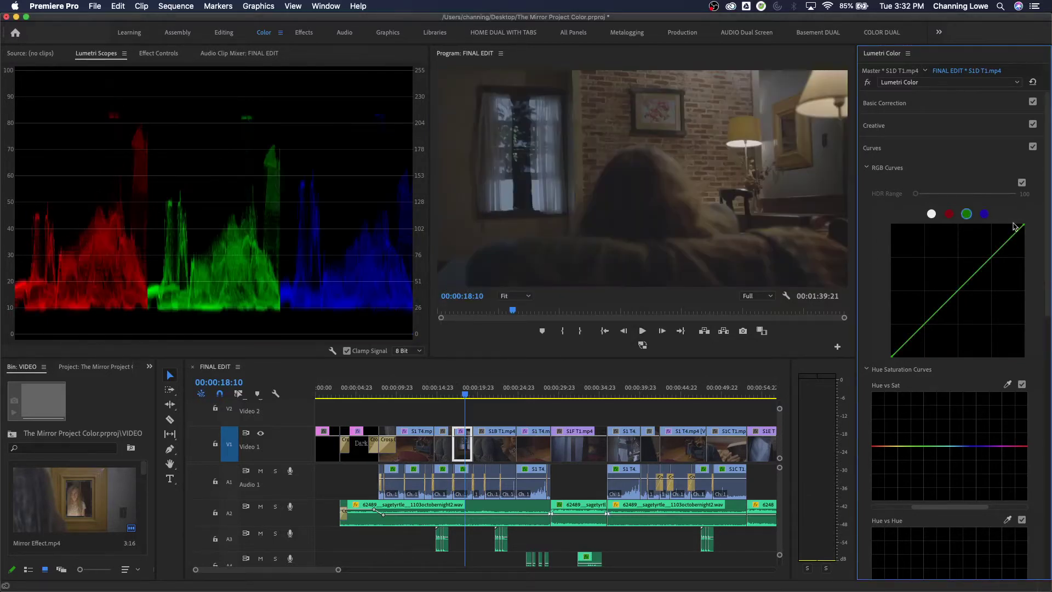
# - Isolate the clip's green channel by pulling the red and blue RGB curves to zero, and reset the Lumetri Color effect
pyautogui.click(949, 214)
pyautogui.moveTo(1022, 226); pyautogui.dragTo(1015, 370)
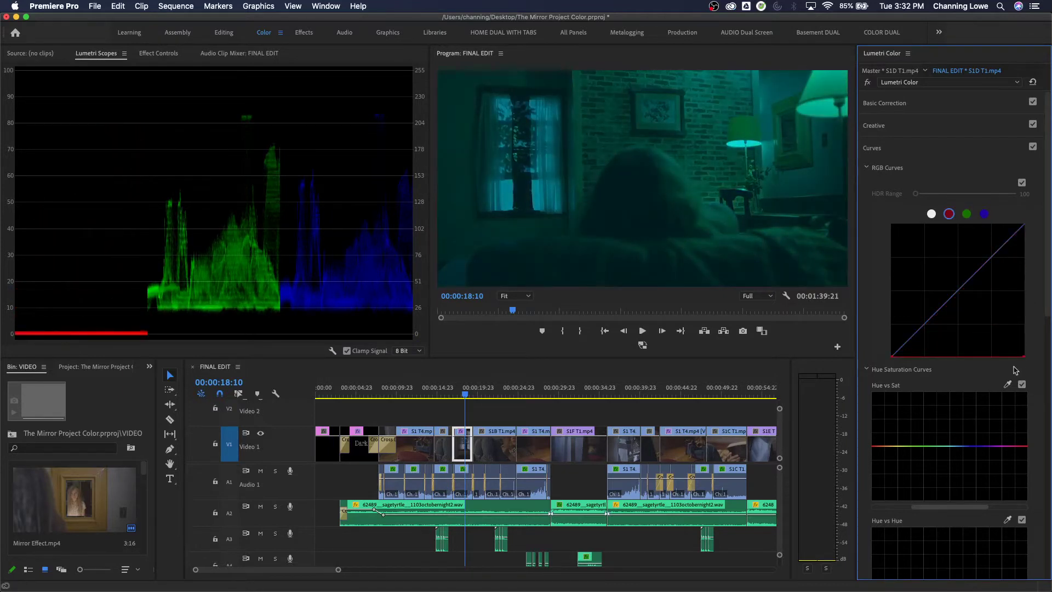
pyautogui.click(983, 213)
pyautogui.moveTo(1022, 225); pyautogui.dragTo(1021, 396)
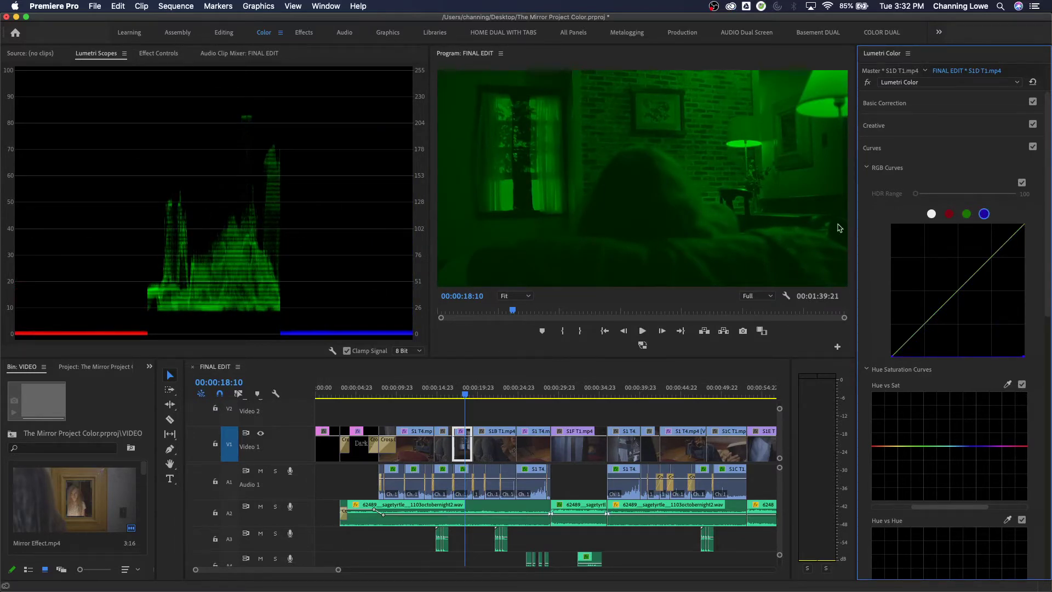
pyautogui.click(1033, 82)
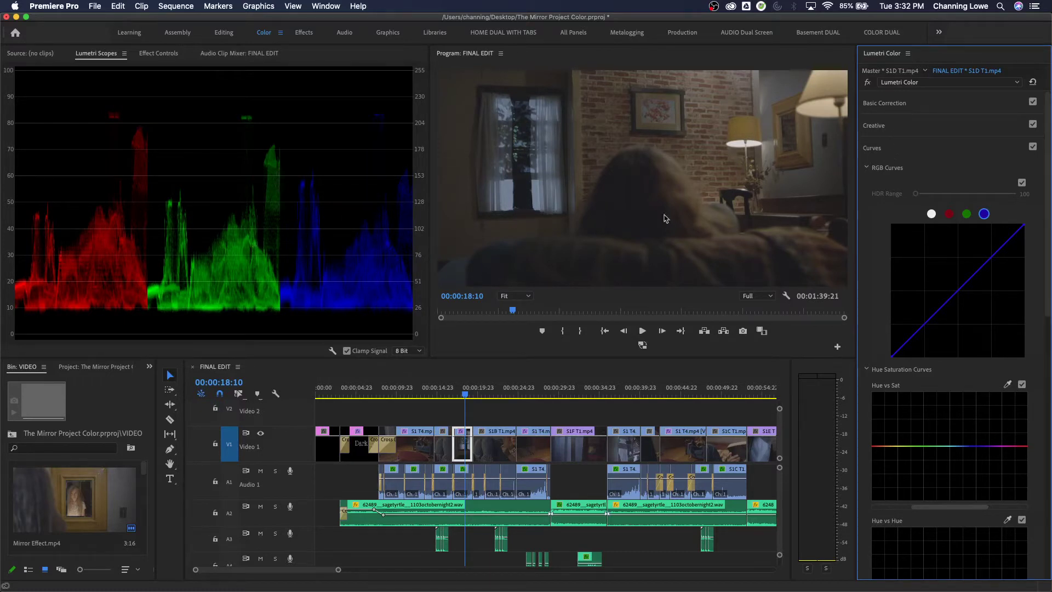
# - Set the clip's Exposure to 0.8, Contrast to 53.3 and Blacks to -14.1 in Basic Correction
pyautogui.click(940, 112)
pyautogui.moveTo(967, 225); pyautogui.dragTo(991, 241)
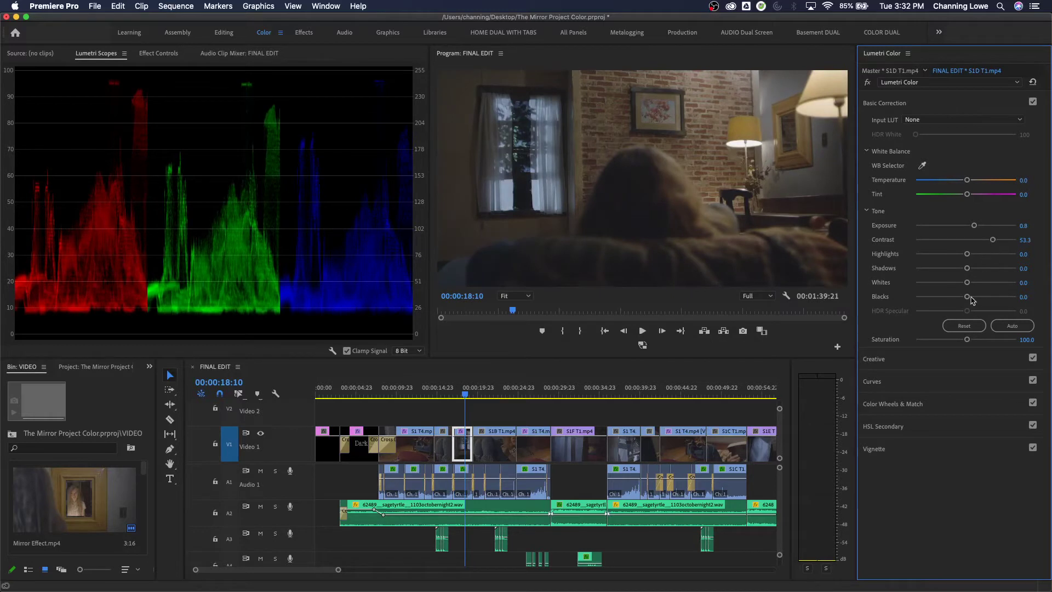
pyautogui.moveTo(967, 297); pyautogui.dragTo(964, 297)
pyautogui.moveTo(957, 305); pyautogui.dragTo(959, 306)
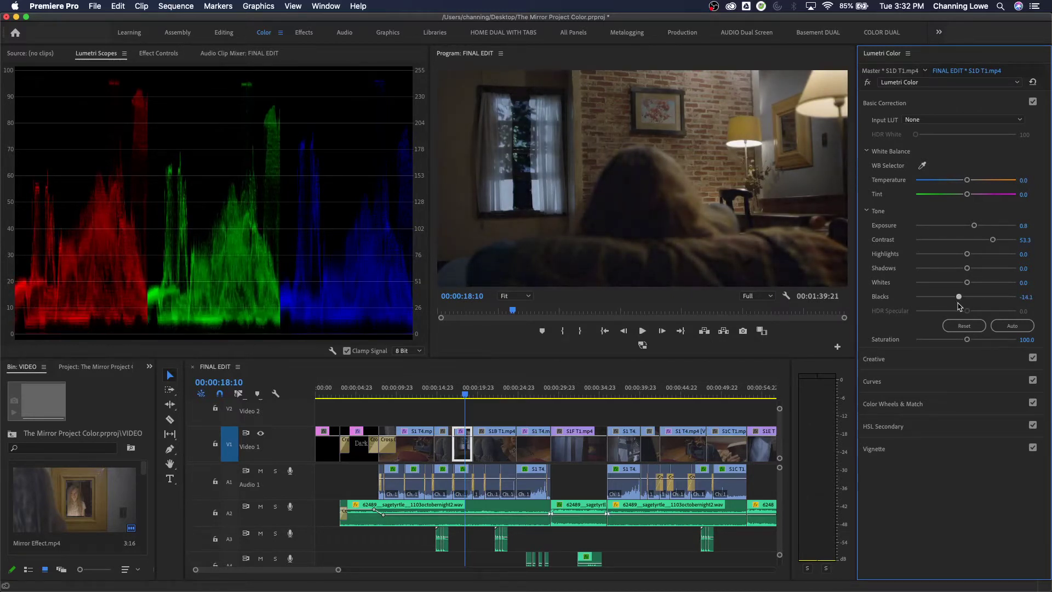
# - Examine the RGB parade at enlarged size and restore the normal scope size
pyautogui.press('`')
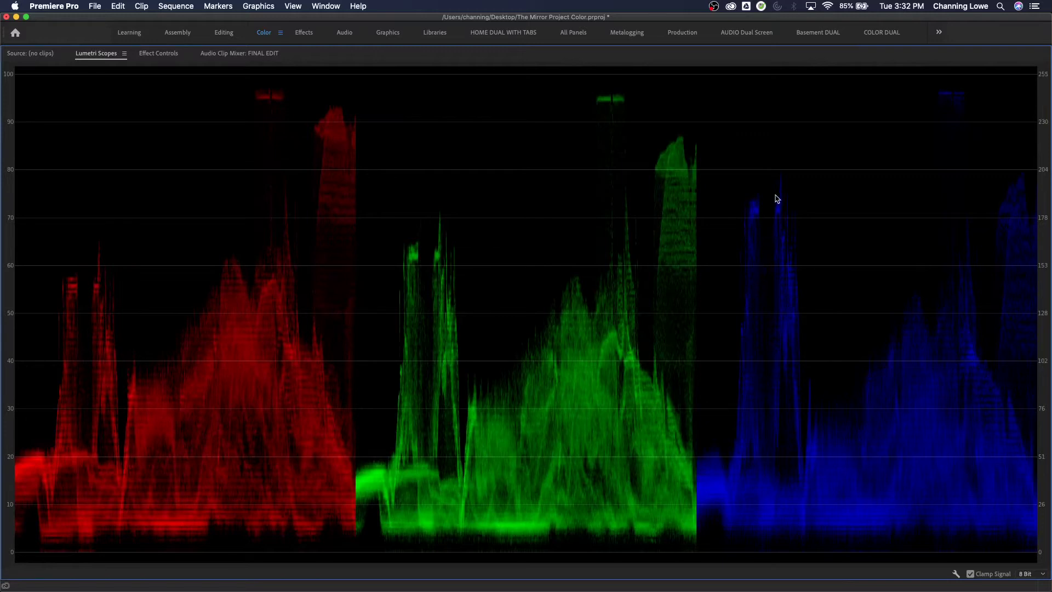
pyautogui.rightClick(788, 242)
pyautogui.click(785, 221)
pyautogui.press('`')
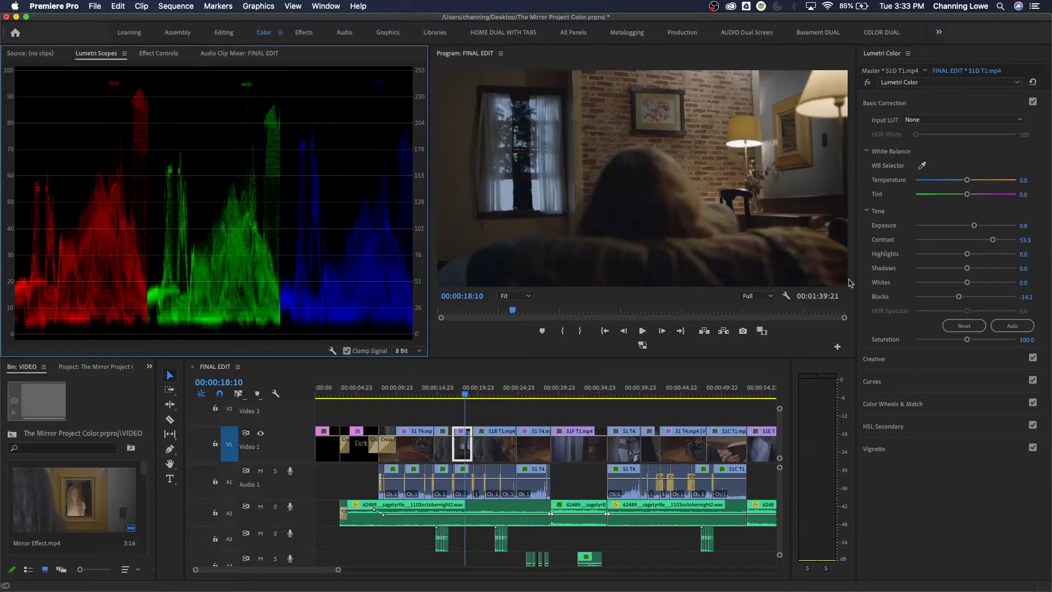
# - Lower the clip's Exposure to 0.3 and cool its Temperature to -16.3
pyautogui.click(969, 225)
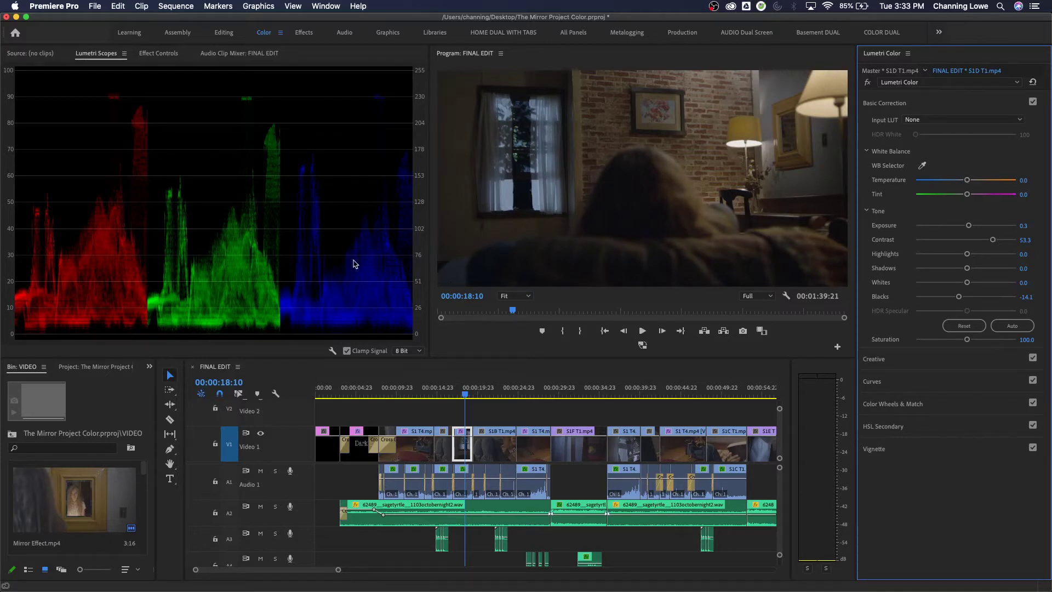
pyautogui.moveTo(967, 181); pyautogui.dragTo(964, 182)
pyautogui.moveTo(956, 184); pyautogui.dragTo(958, 186)
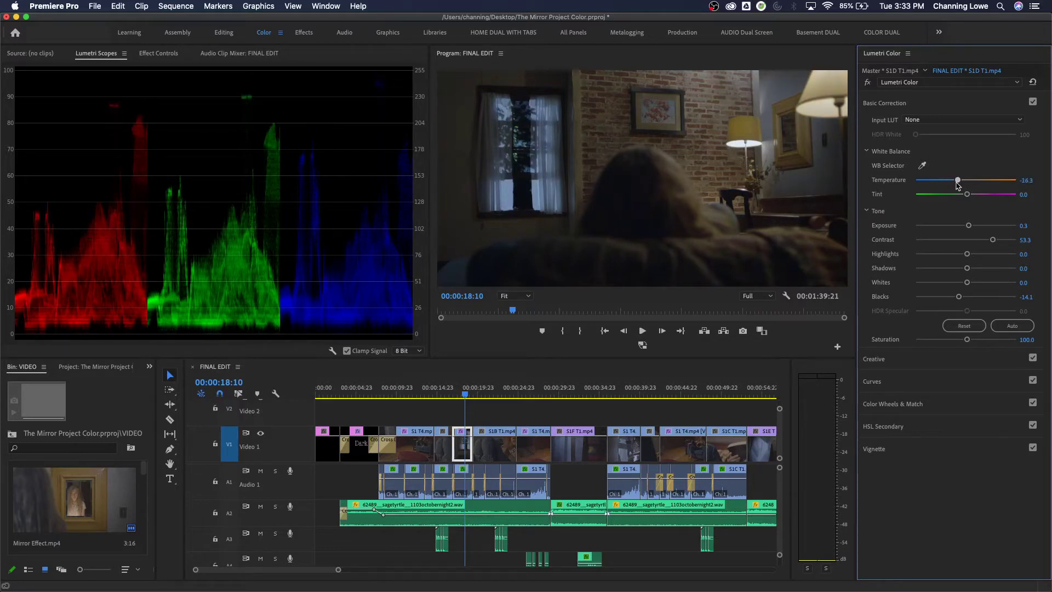
# - Compare the clip with and without its Basic Correction by switching the section off and on twice
pyautogui.click(1033, 103)
pyautogui.click(1032, 102)
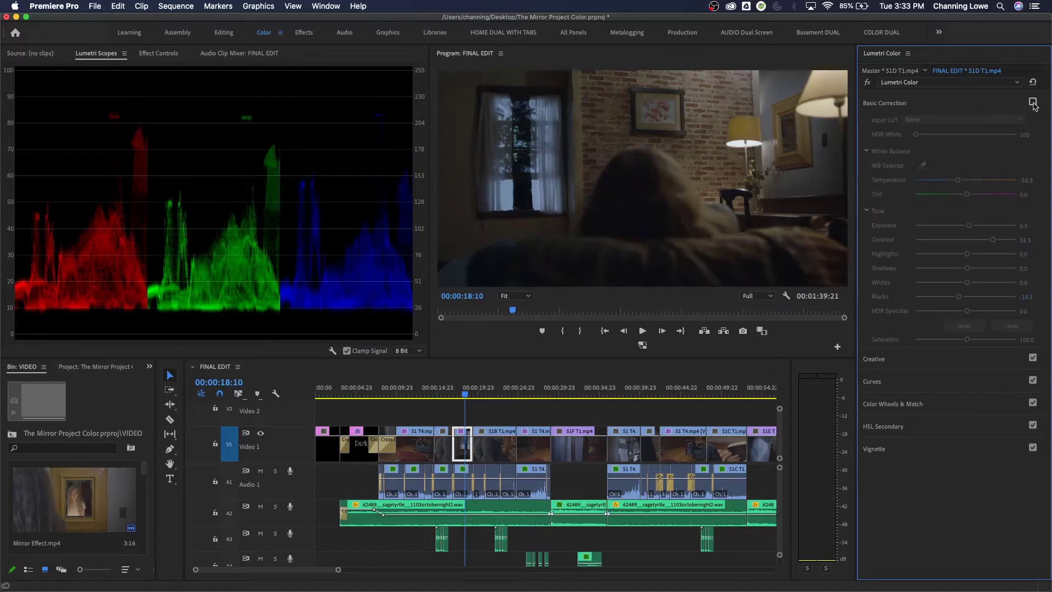
pyautogui.click(1032, 102)
pyautogui.click(1032, 102)
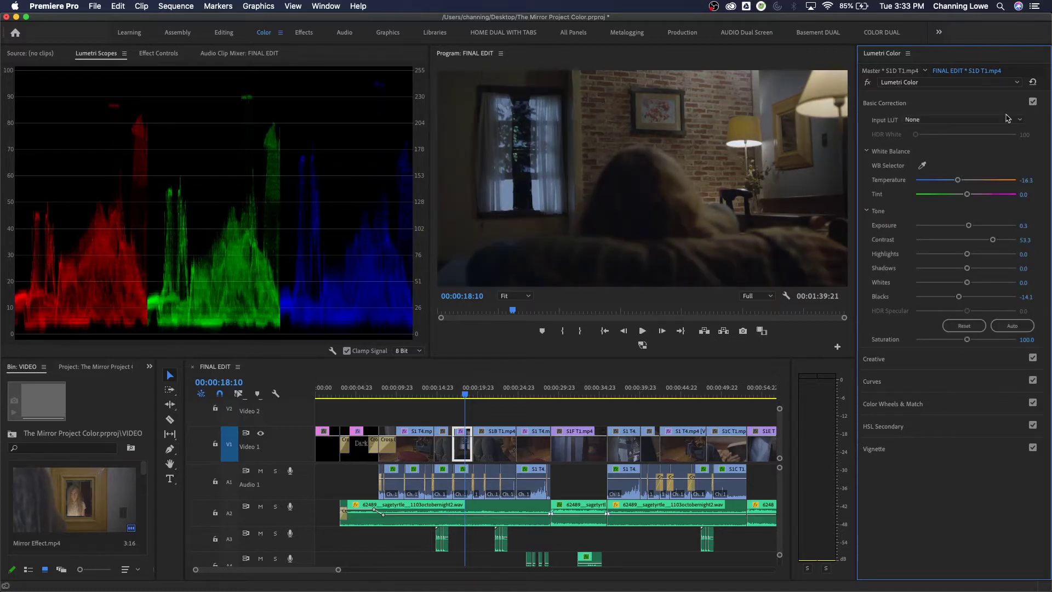
# - Set the clip's Temperature to -14.1 and Tint to 4.3
pyautogui.moveTo(959, 181)
pyautogui.mouseDown()
pyautogui.moveTo(911, 186)
pyautogui.moveTo(962, 186)
pyautogui.mouseUp()
pyautogui.moveTo(967, 194)
pyautogui.mouseDown()
pyautogui.moveTo(957, 200)
pyautogui.moveTo(968, 200)
pyautogui.moveTo(958, 180)
pyautogui.mouseUp()
pyautogui.press('`')
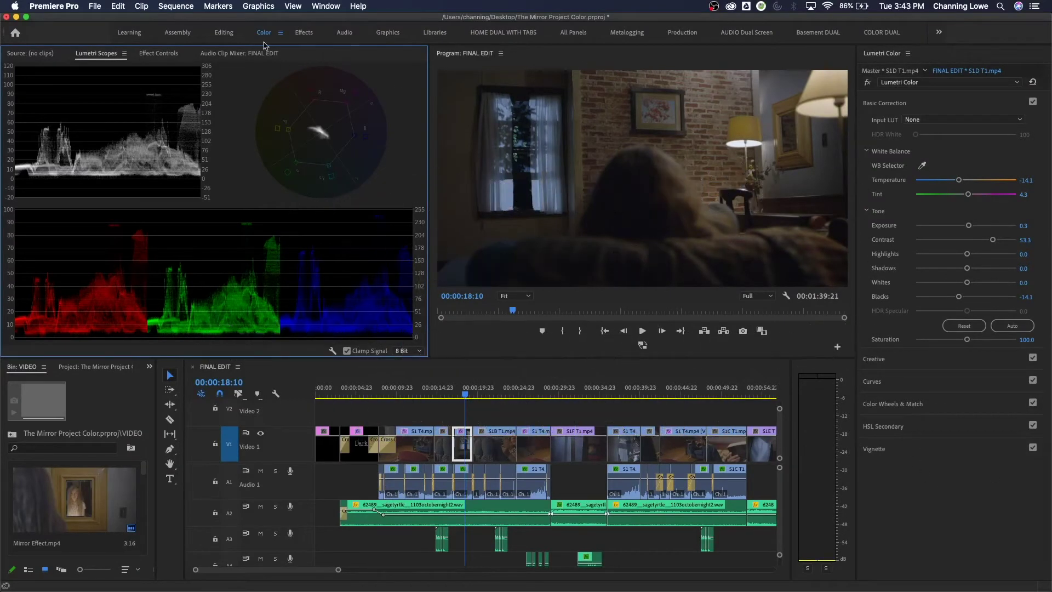
# - Switch to the Editing workspace and back to Color, and look through the list of available workspaces
pyautogui.click(227, 33)
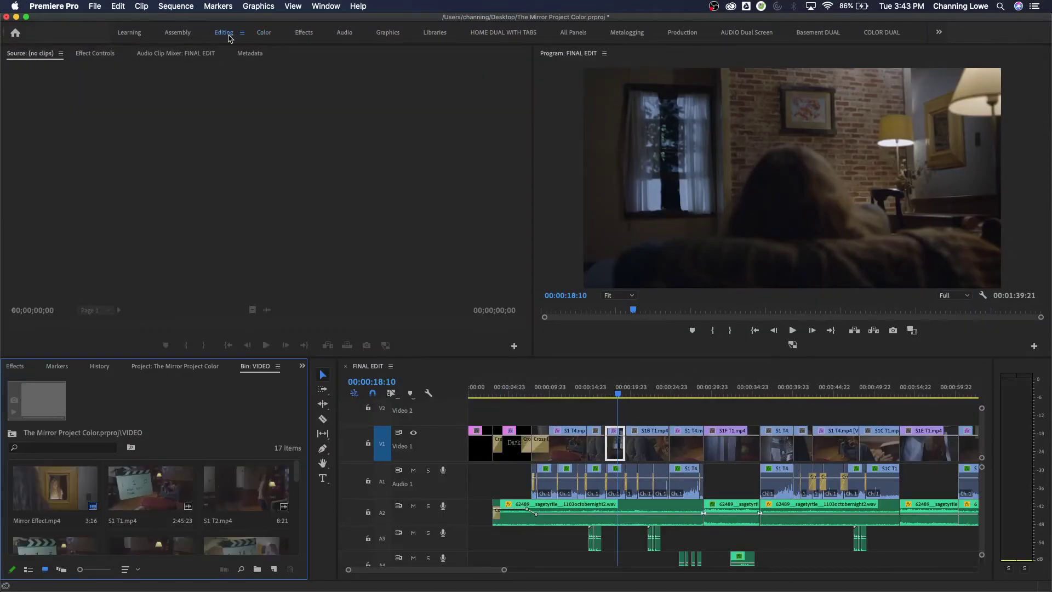
pyautogui.click(266, 35)
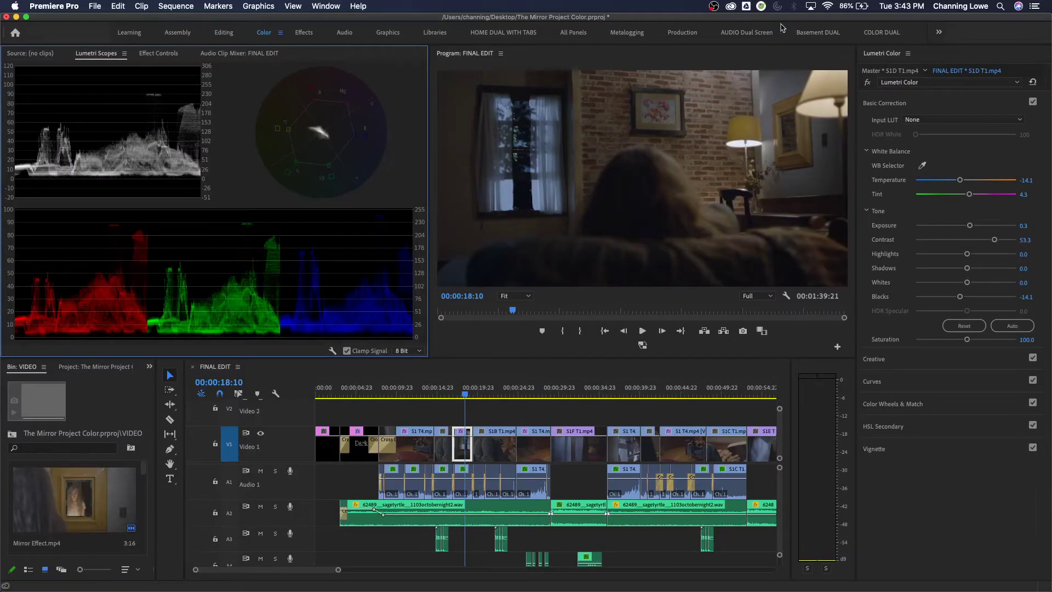
pyautogui.click(332, 6)
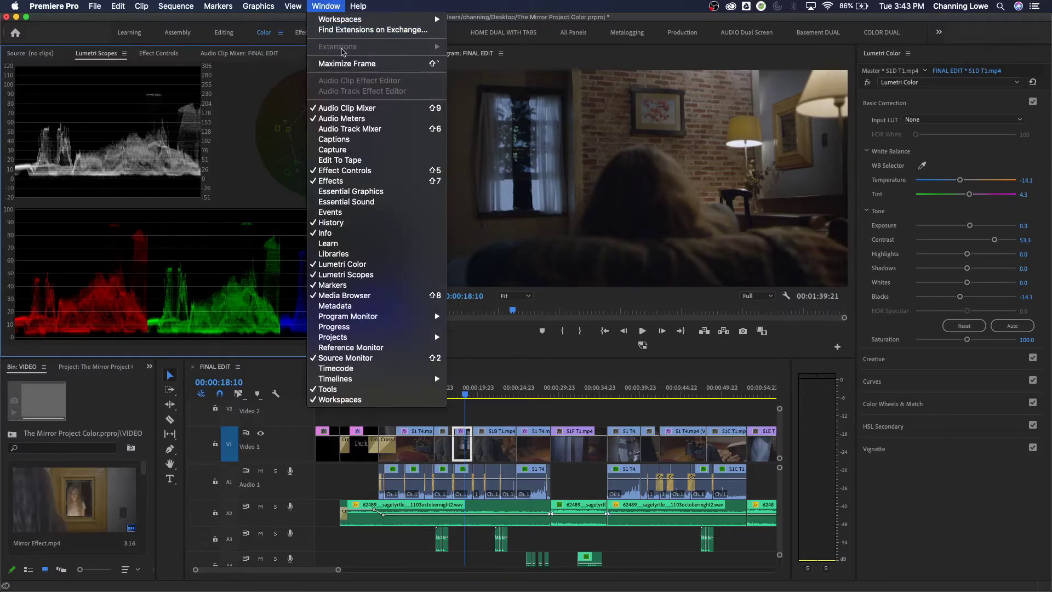
pyautogui.moveTo(372, 22)
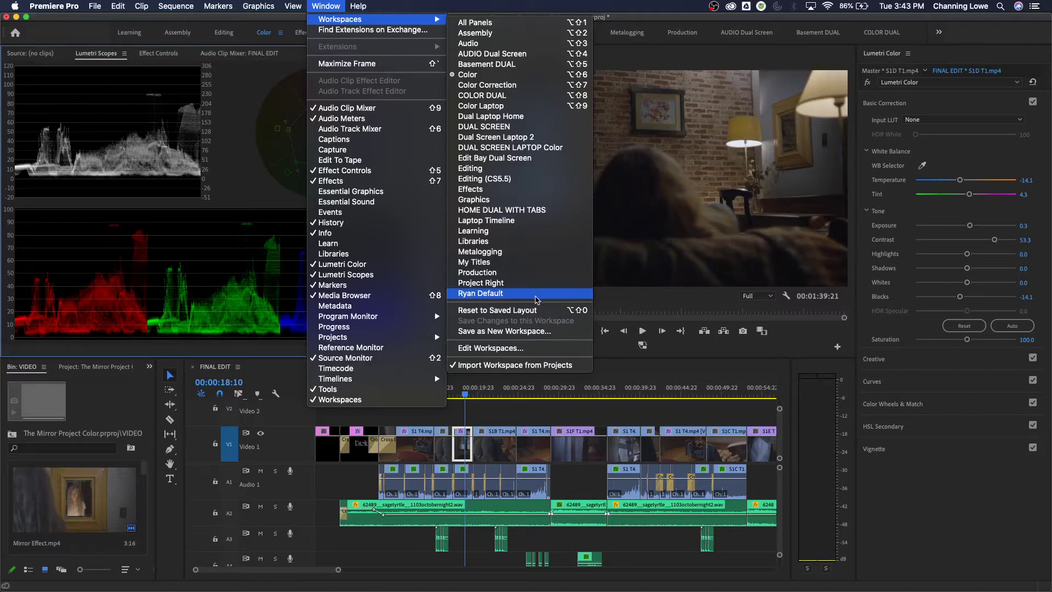
pyautogui.click(535, 300)
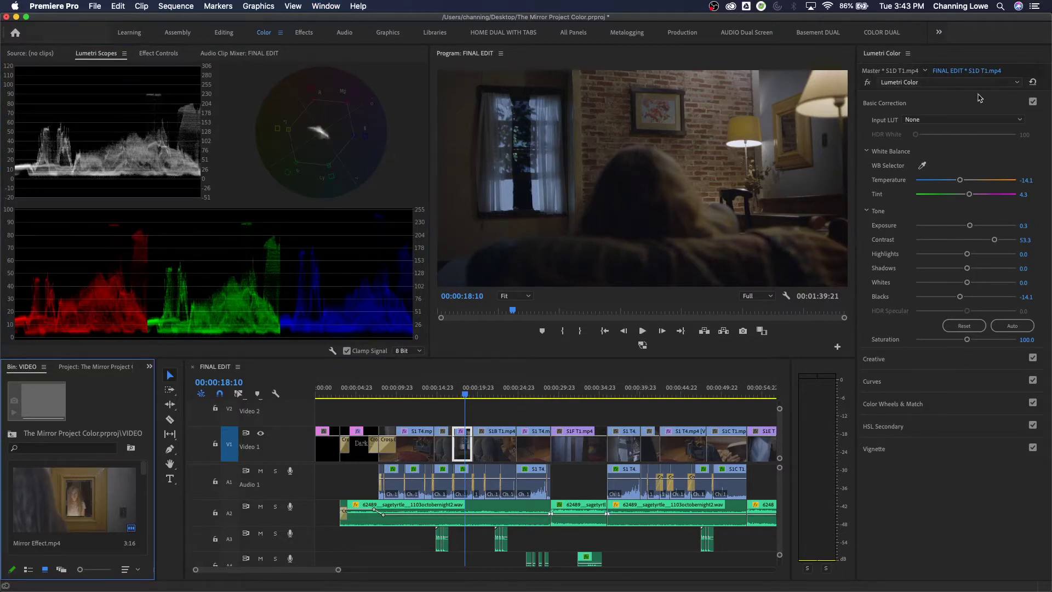
# - Reset the clip's Lumetri Color effect, test Exposure at 3.8 with Contrast at -100.0, and reset the effect again
pyautogui.click(1032, 83)
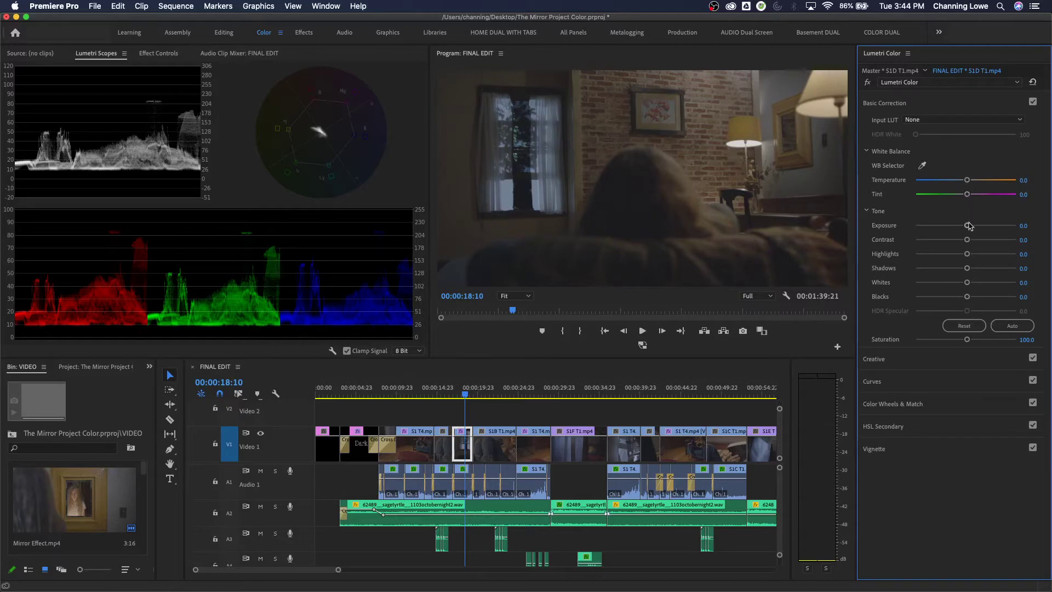
pyautogui.moveTo(966, 225); pyautogui.dragTo(1003, 225)
pyautogui.moveTo(966, 239); pyautogui.dragTo(915, 240)
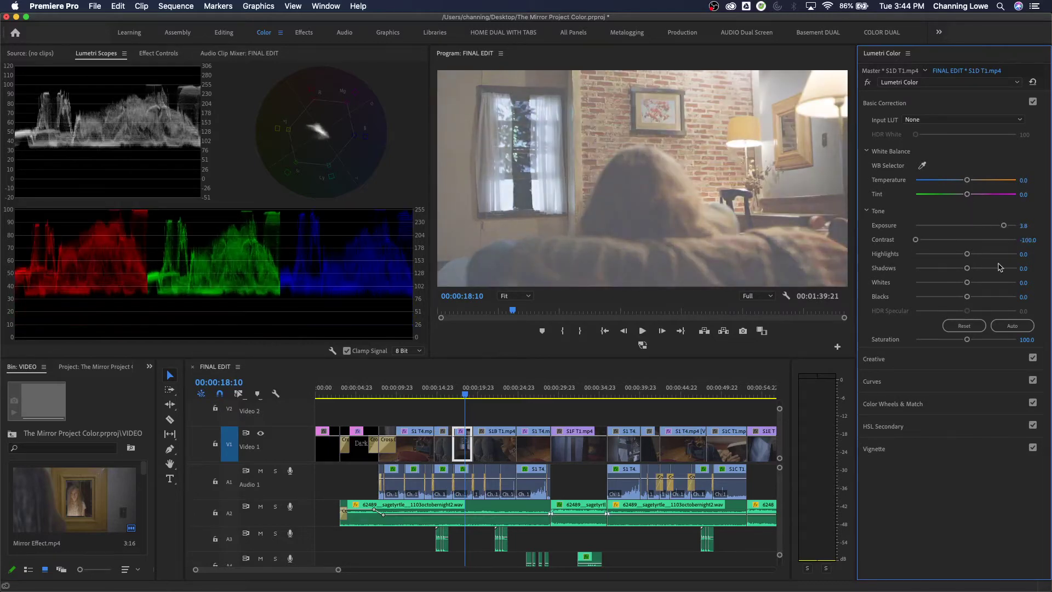
pyautogui.click(1032, 82)
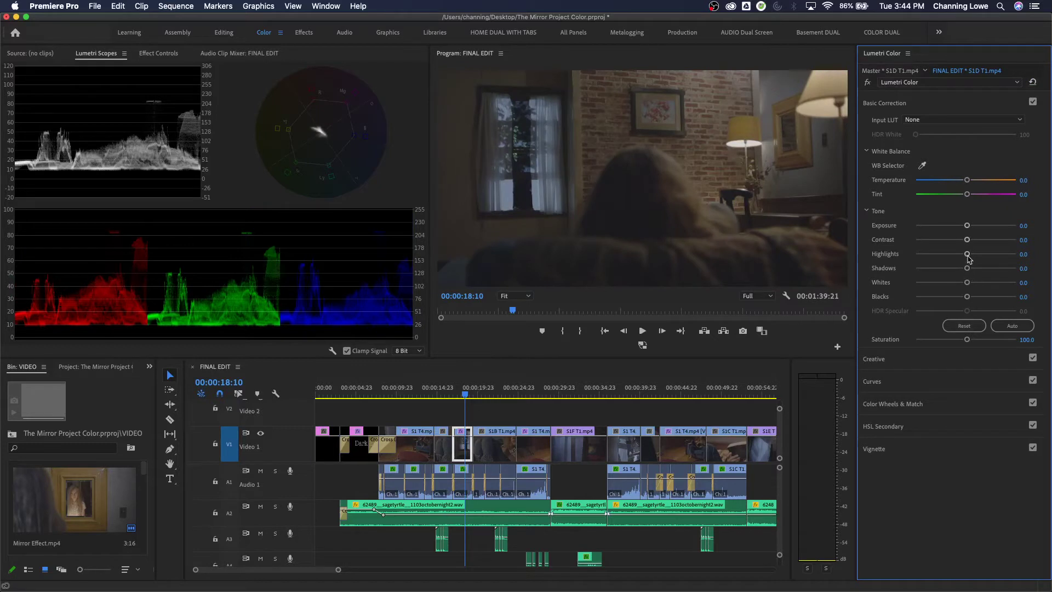
# - Expand and collapse the Lumetri Color sections from Basic Correction to Vignette to examine the controls each one offers
pyautogui.click(886, 104)
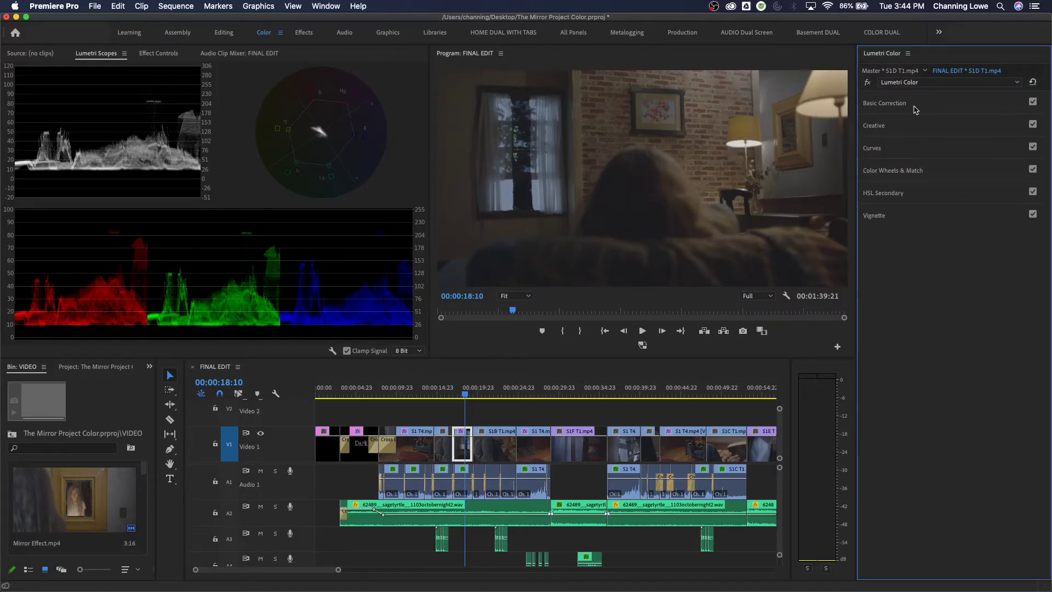
pyautogui.click(909, 109)
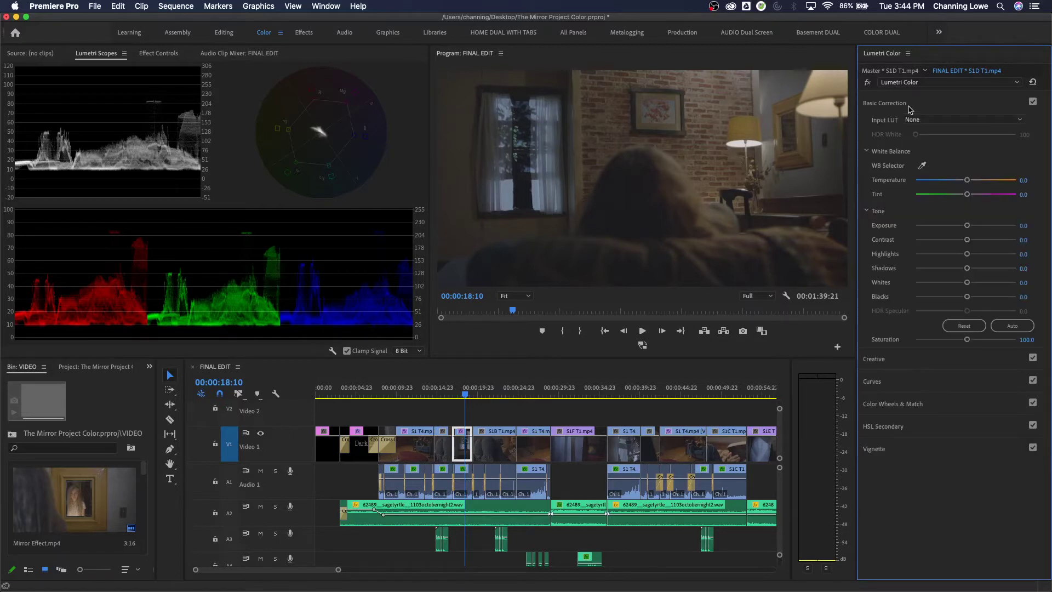
pyautogui.click(908, 109)
pyautogui.click(908, 123)
pyautogui.click(909, 124)
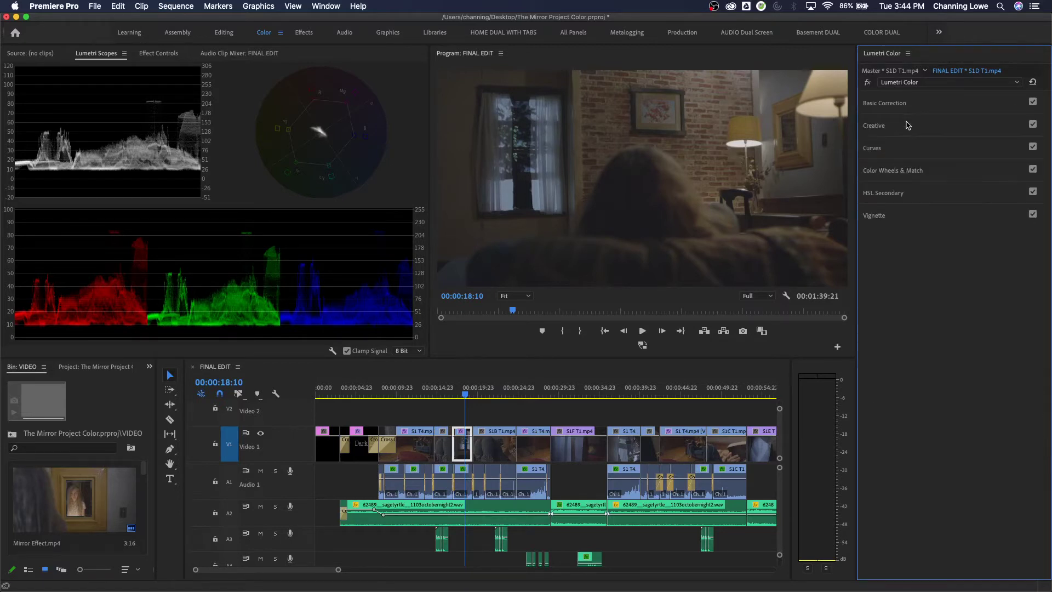
pyautogui.click(905, 144)
pyautogui.click(906, 147)
pyautogui.click(912, 168)
pyautogui.click(934, 173)
pyautogui.click(919, 200)
pyautogui.click(917, 202)
pyautogui.click(913, 217)
pyautogui.click(914, 215)
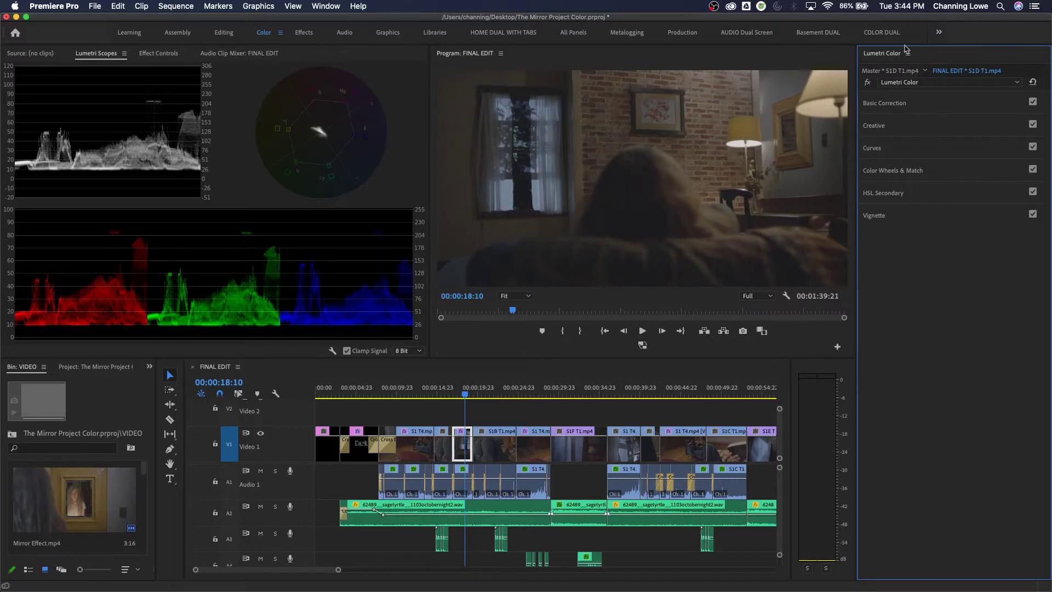
pyautogui.click(912, 107)
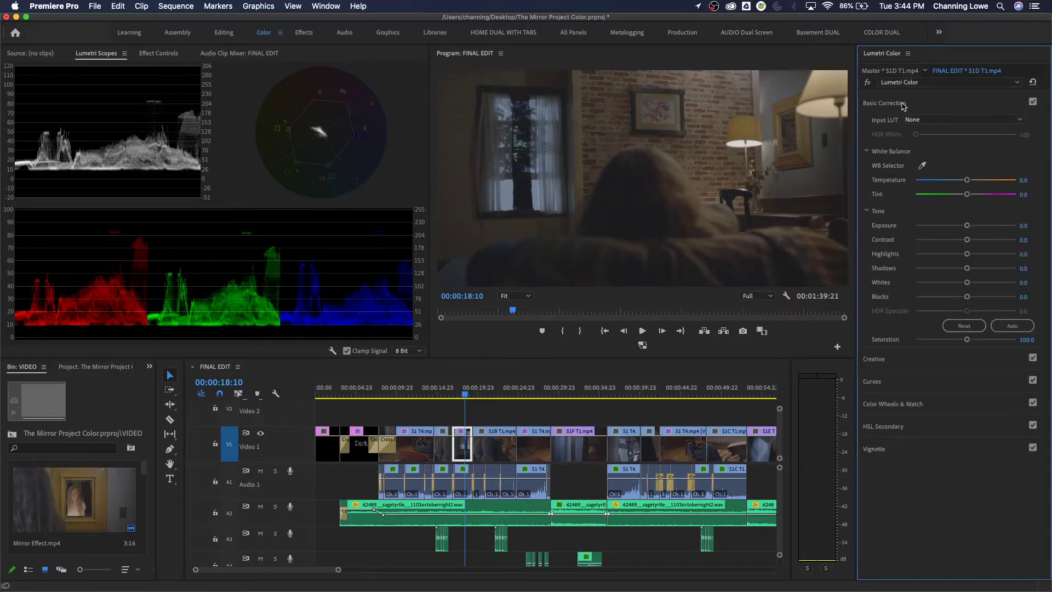
pyautogui.click(903, 104)
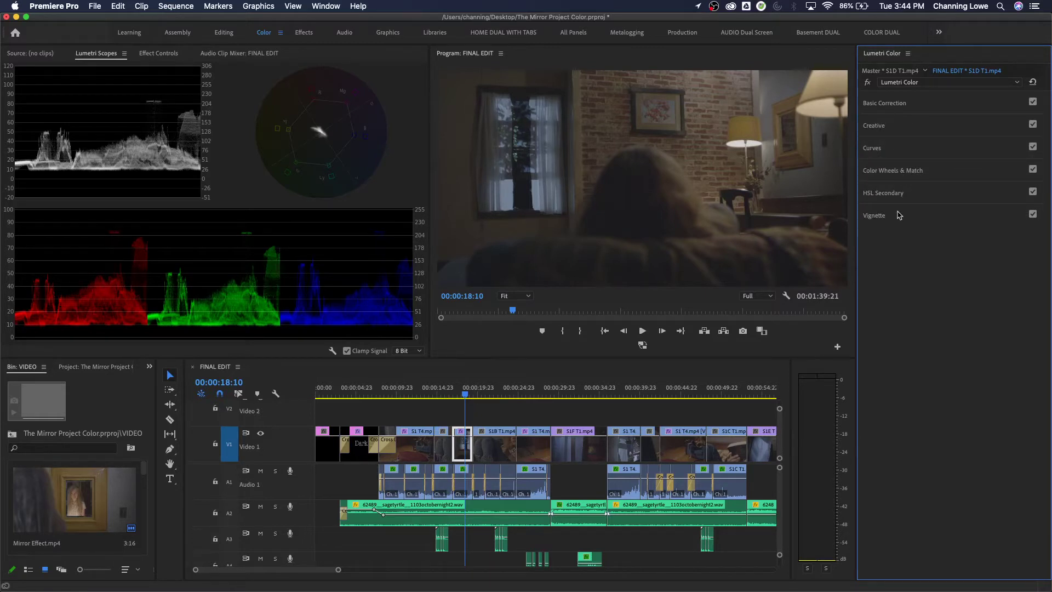
# - Move the playhead to 00:00:20:10 on the S1B T1.mp4 clip and set its Exposure to 2.9
pyautogui.click(397, 377)
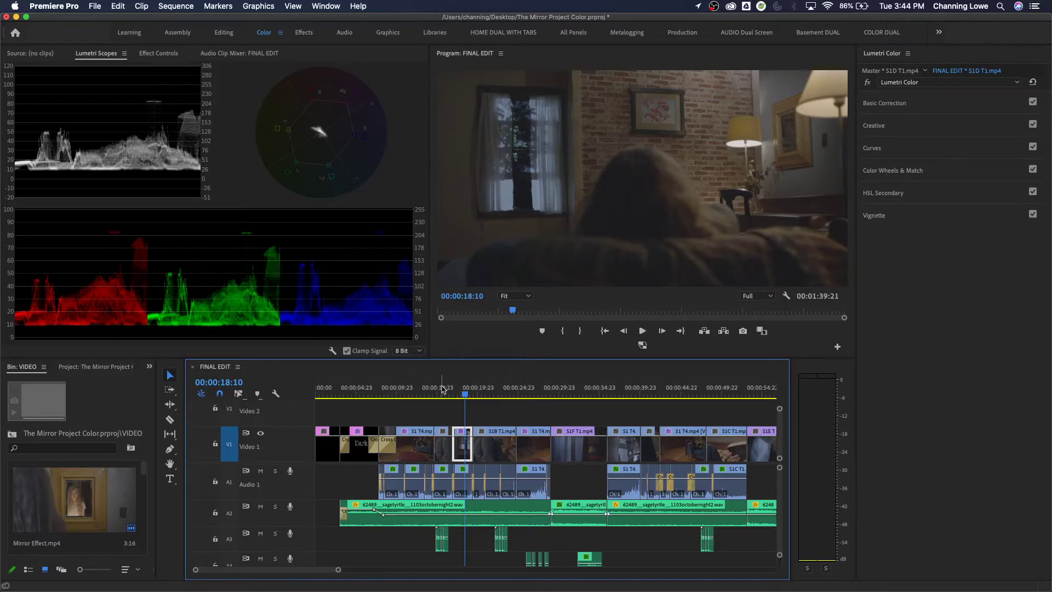
pyautogui.click(464, 389)
pyautogui.moveTo(465, 388); pyautogui.dragTo(483, 389)
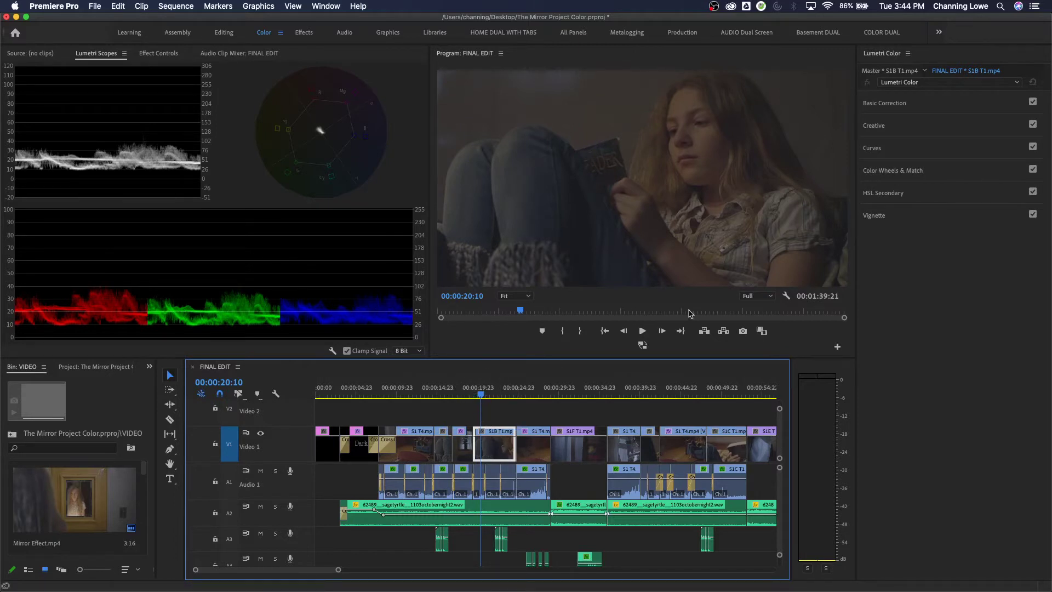
pyautogui.click(904, 108)
pyautogui.moveTo(967, 225); pyautogui.dragTo(995, 226)
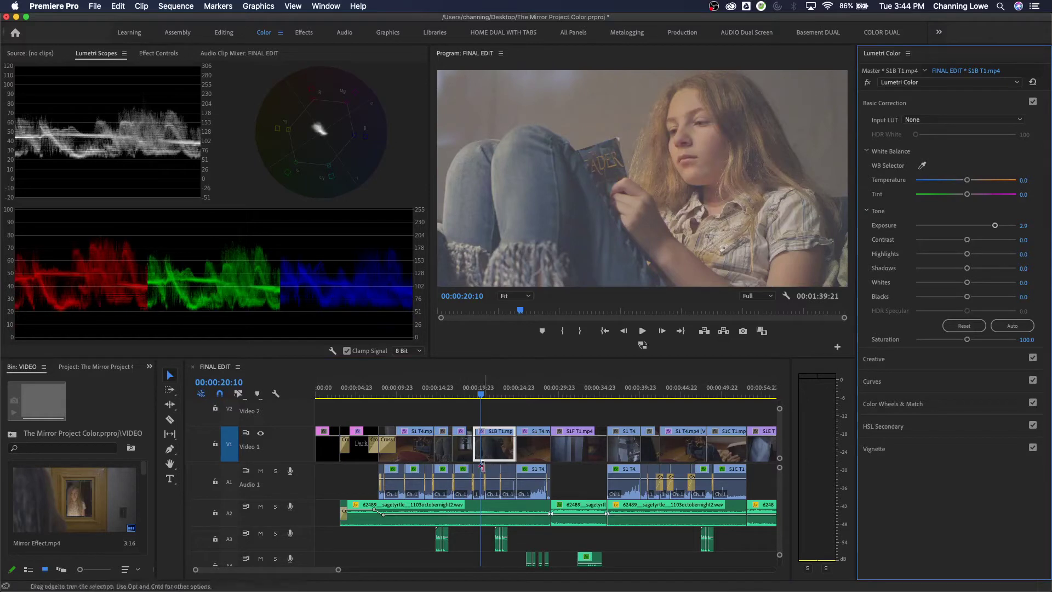
# - Undo the last Exposure change on the S1B T1.mp4 clip and delete its Lumetri Color effect
pyautogui.press('super+z')
pyautogui.press('super+z')
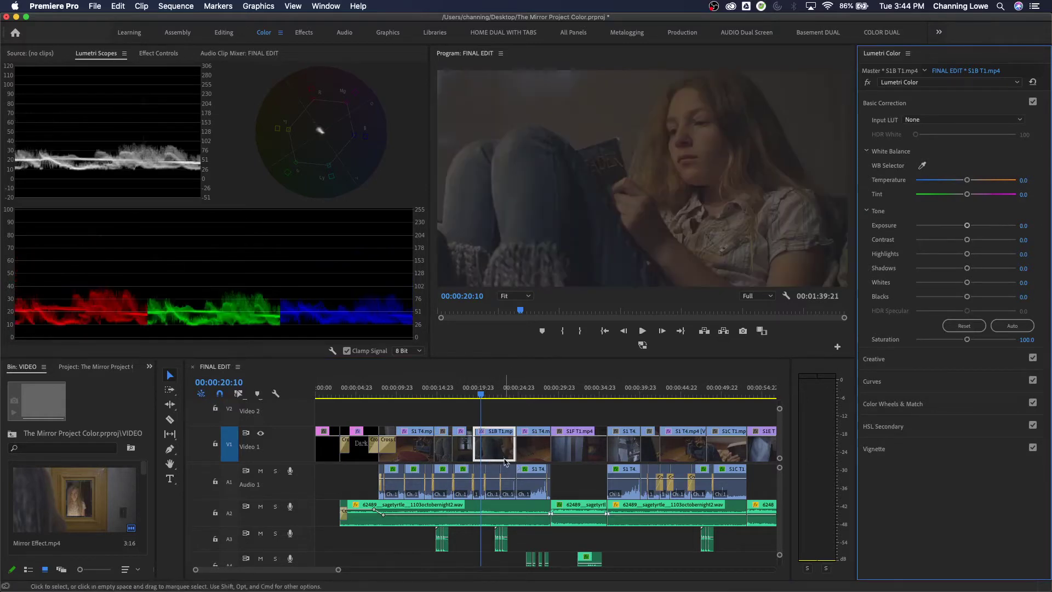
pyautogui.press('=')
pyautogui.press('=')
pyautogui.press('=')
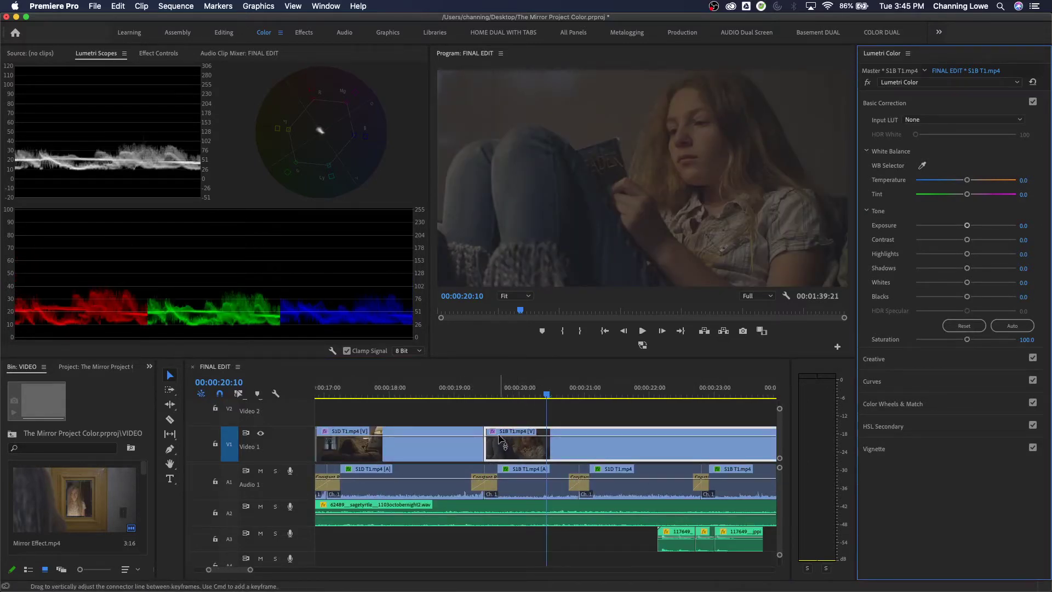
pyautogui.click(510, 419)
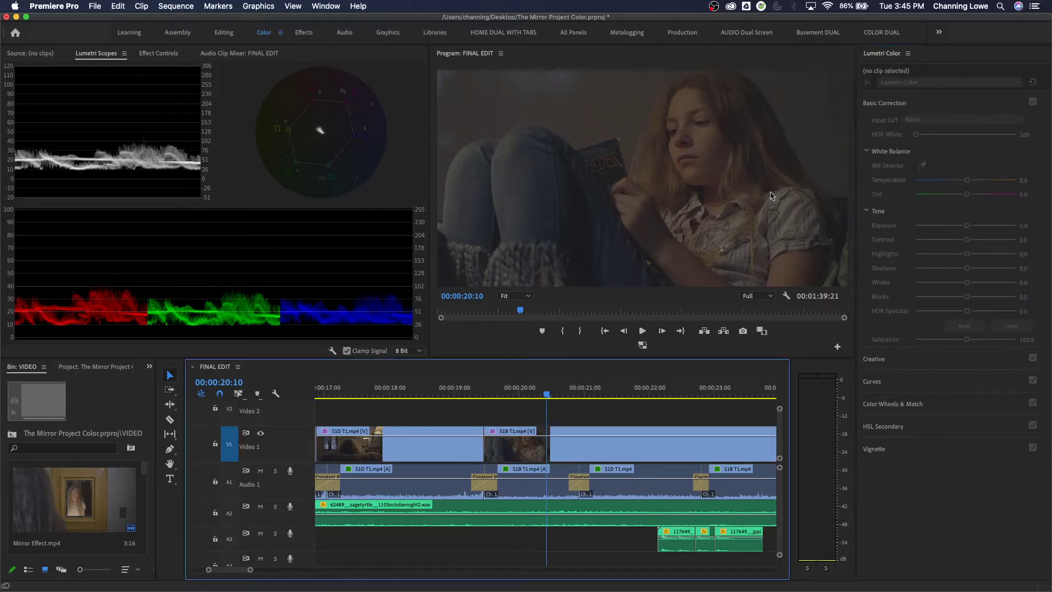
pyautogui.click(158, 53)
pyautogui.click(53, 261)
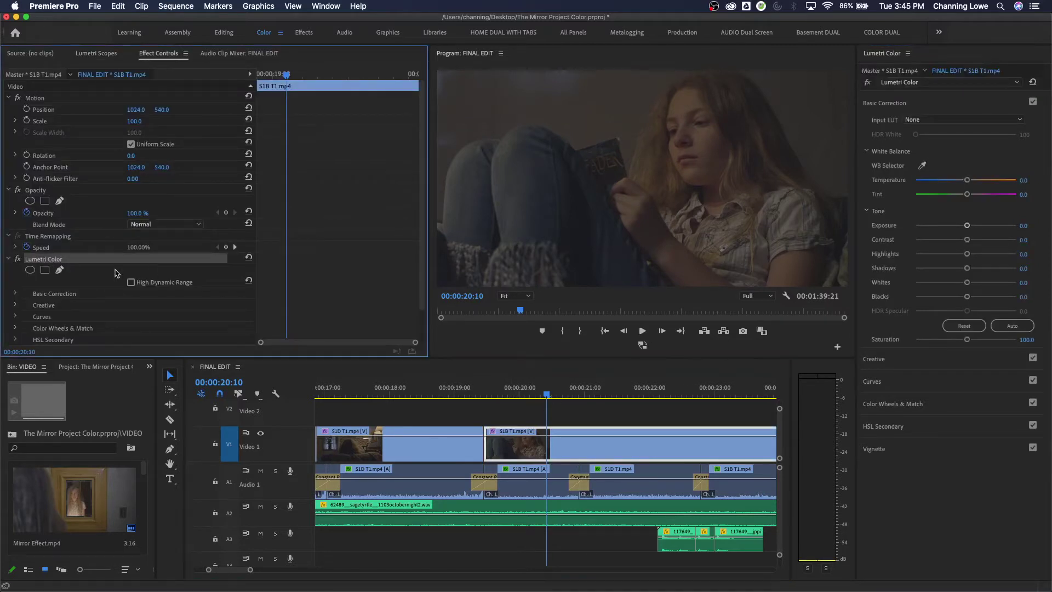
pyautogui.press('Delete')
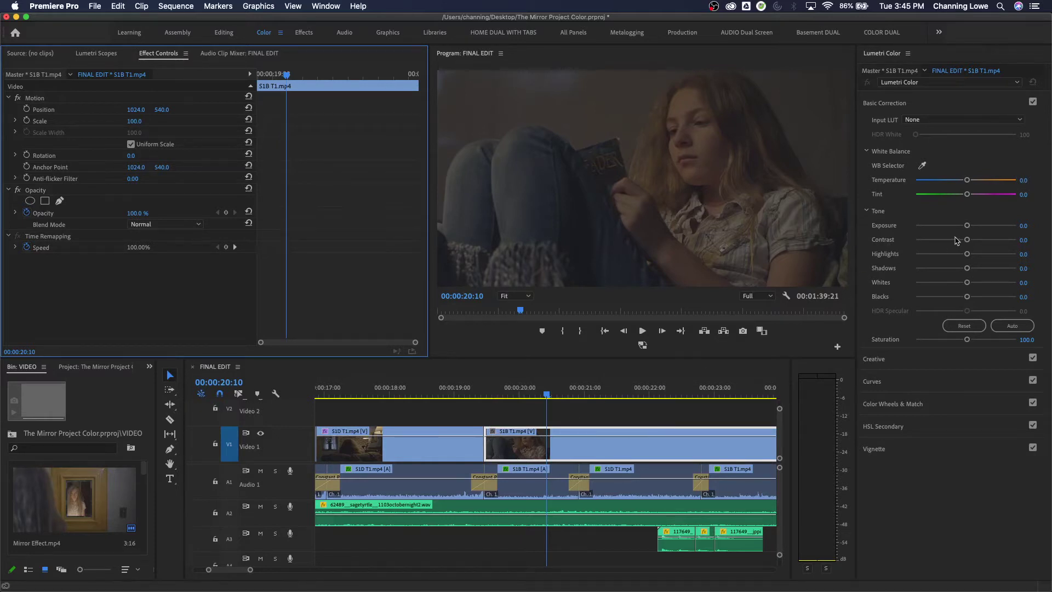
# - Set the S1B T1.mp4 clip's Exposure to 1.4 and select the clip to display its applied effects
pyautogui.moveTo(966, 225); pyautogui.dragTo(981, 225)
pyautogui.click(499, 445)
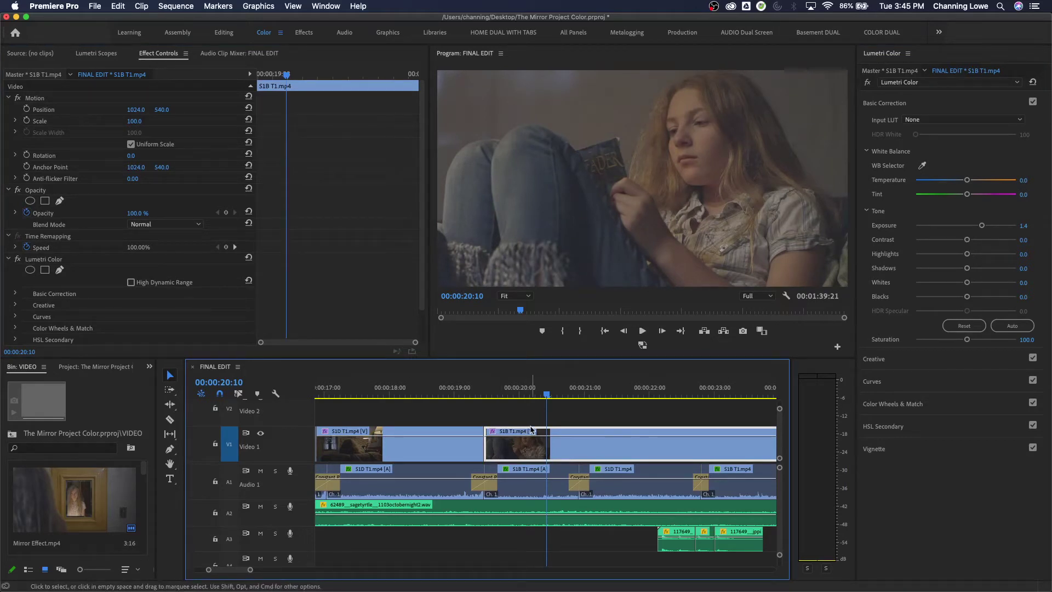
pyautogui.click(557, 421)
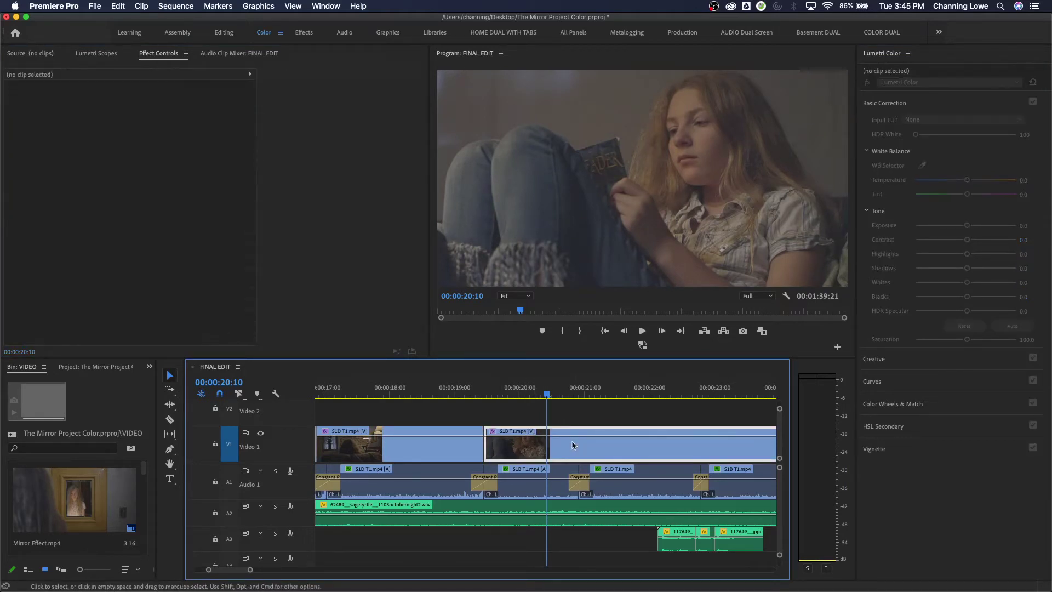
pyautogui.click(572, 445)
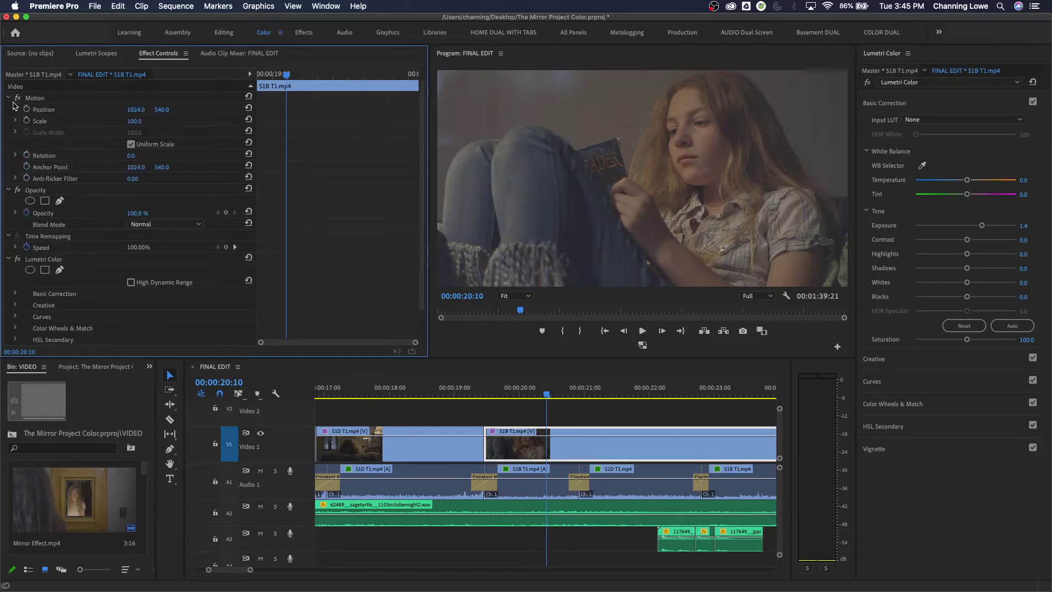
# - Collapse the S1B T1.mp4 clip's Motion, Opacity and Time Remapping properties, and delete its Lumetri Color effect
pyautogui.click(37, 98)
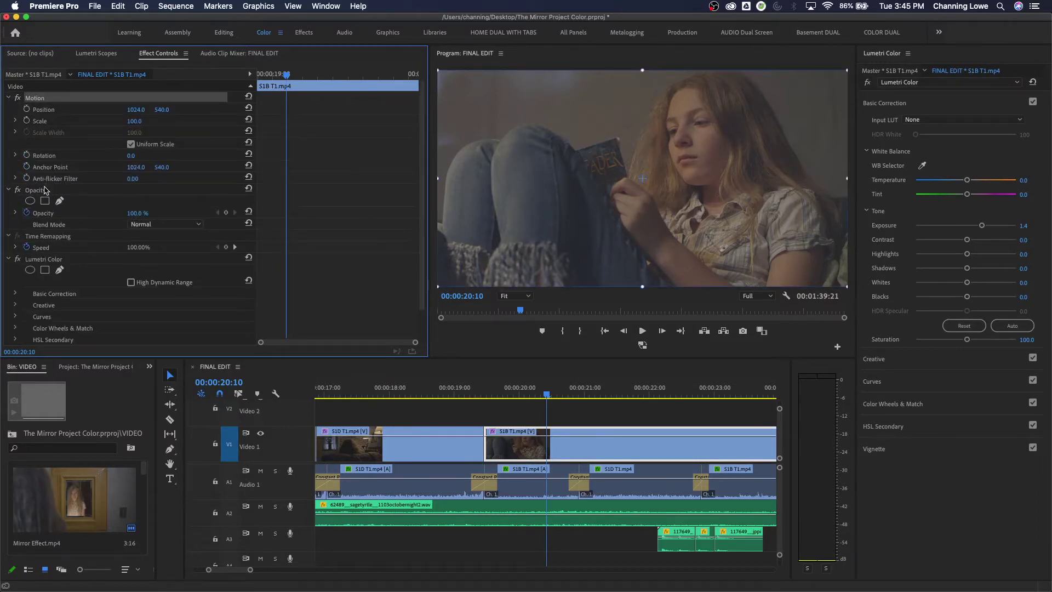
pyautogui.click(45, 192)
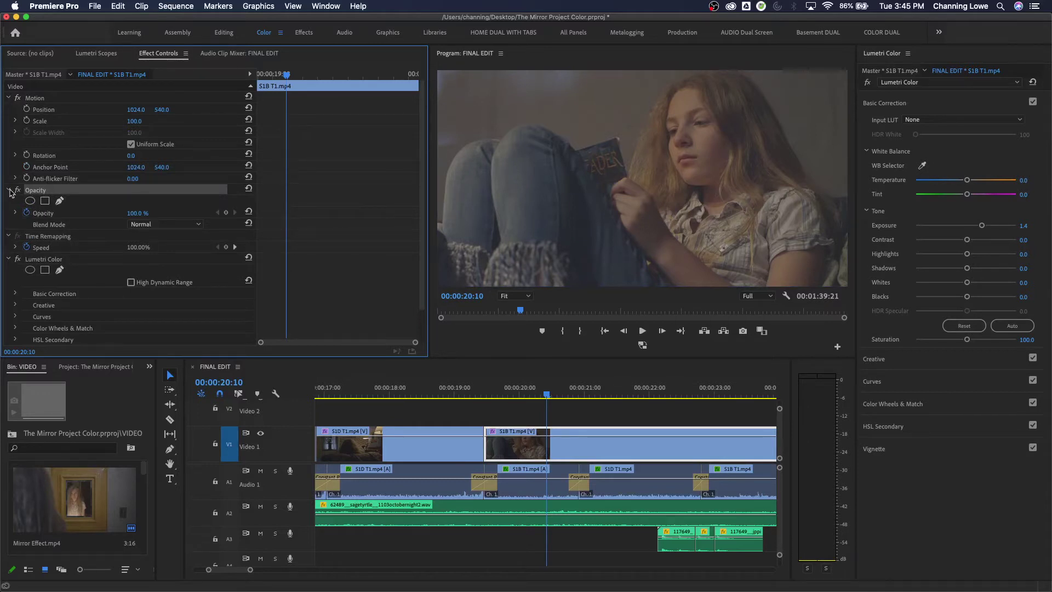
pyautogui.click(9, 190)
pyautogui.click(8, 97)
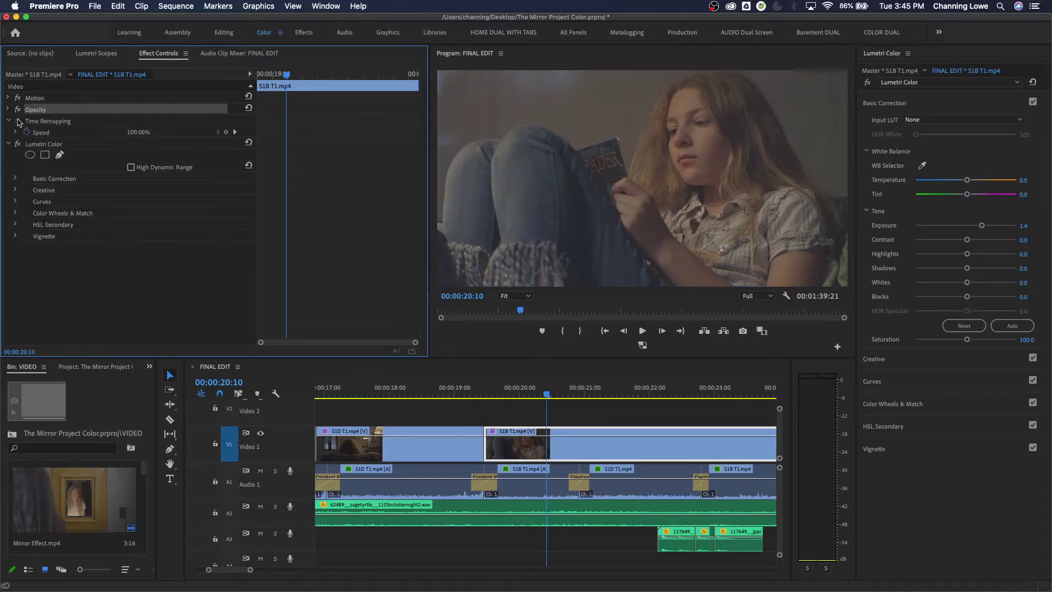
pyautogui.click(8, 121)
pyautogui.click(36, 99)
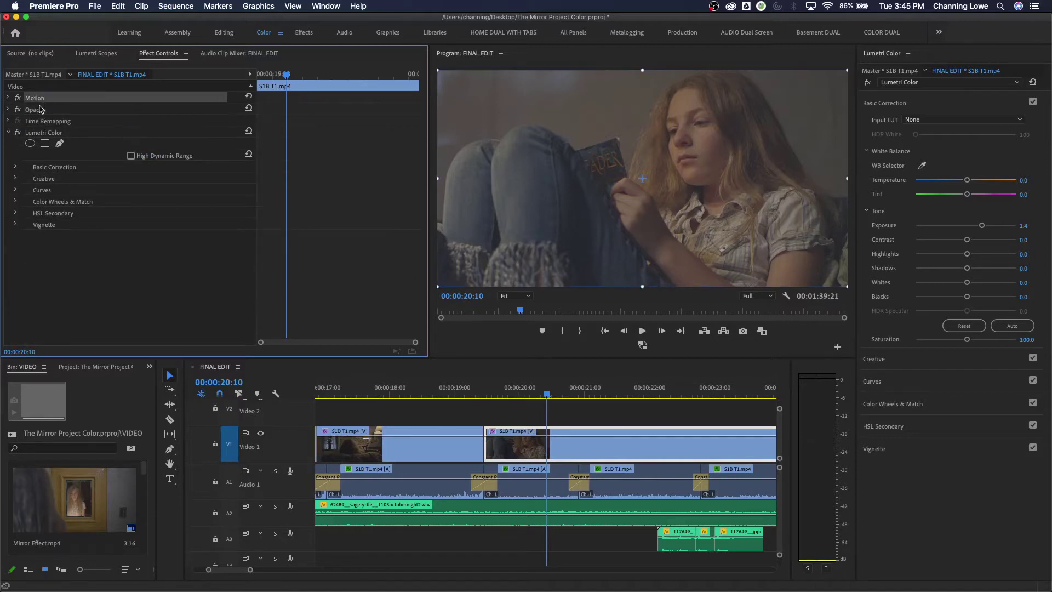
pyautogui.click(43, 121)
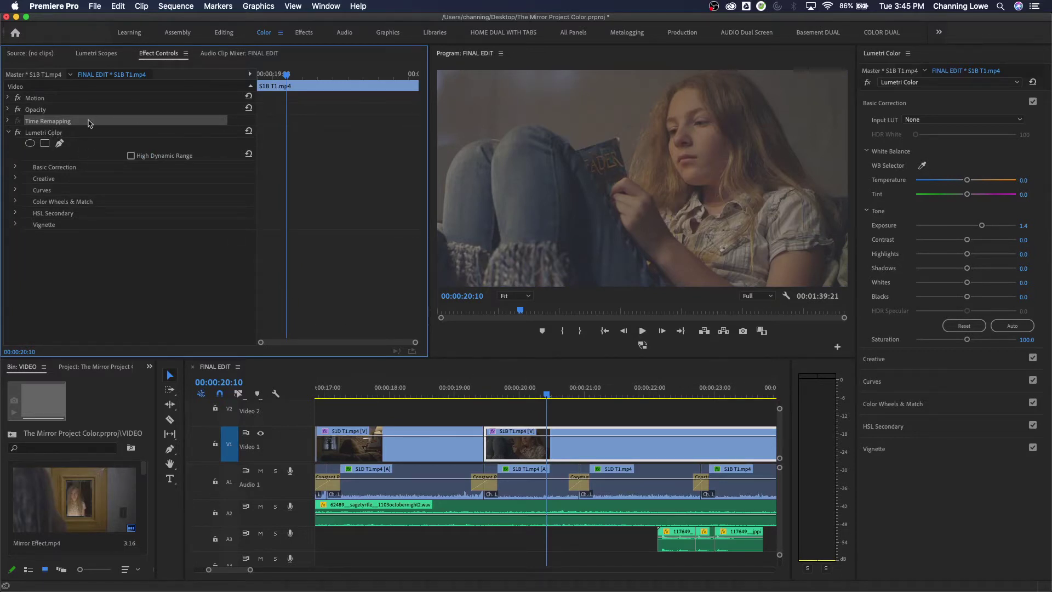
pyautogui.click(78, 134)
pyautogui.press('Delete')
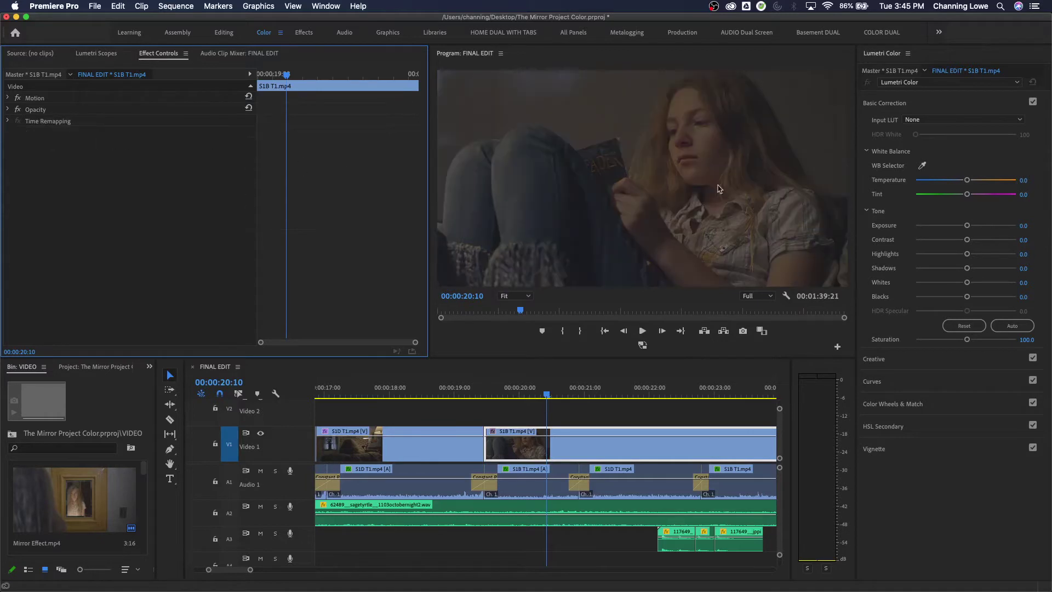
# - Try Temperature at 29.3 on the S1B T1.mp4 clip, then set it to -18.5 with Highlights at -100.0
pyautogui.moveTo(971, 182); pyautogui.dragTo(980, 181)
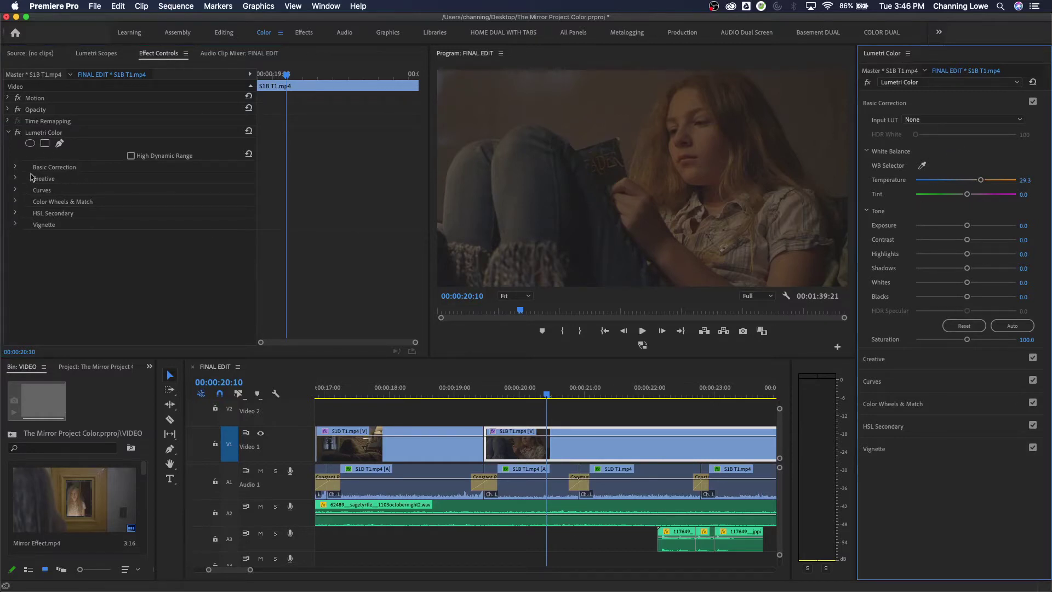
pyautogui.click(16, 167)
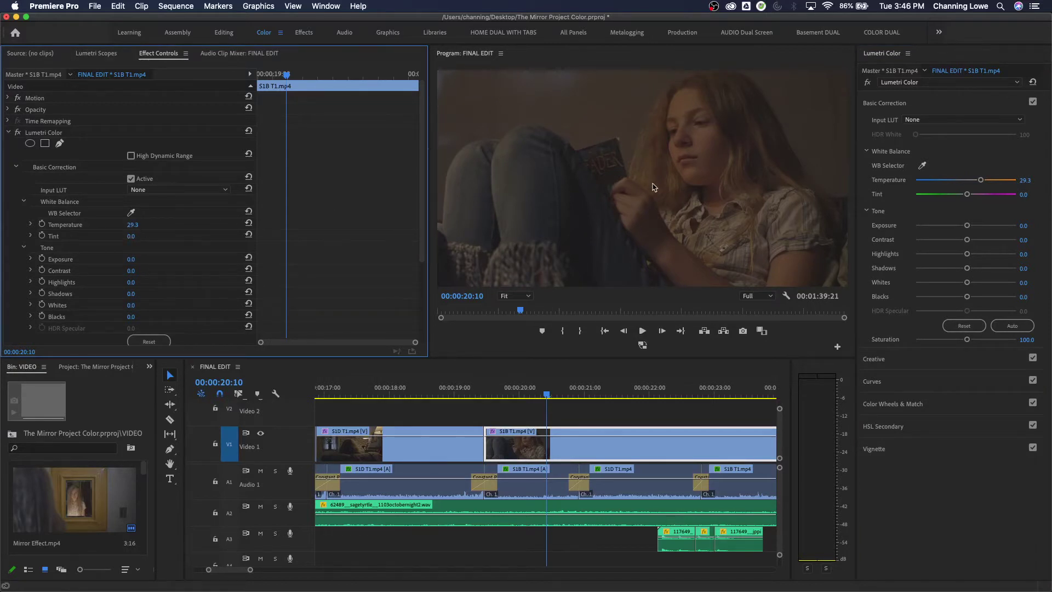
pyautogui.moveTo(981, 180); pyautogui.dragTo(957, 188)
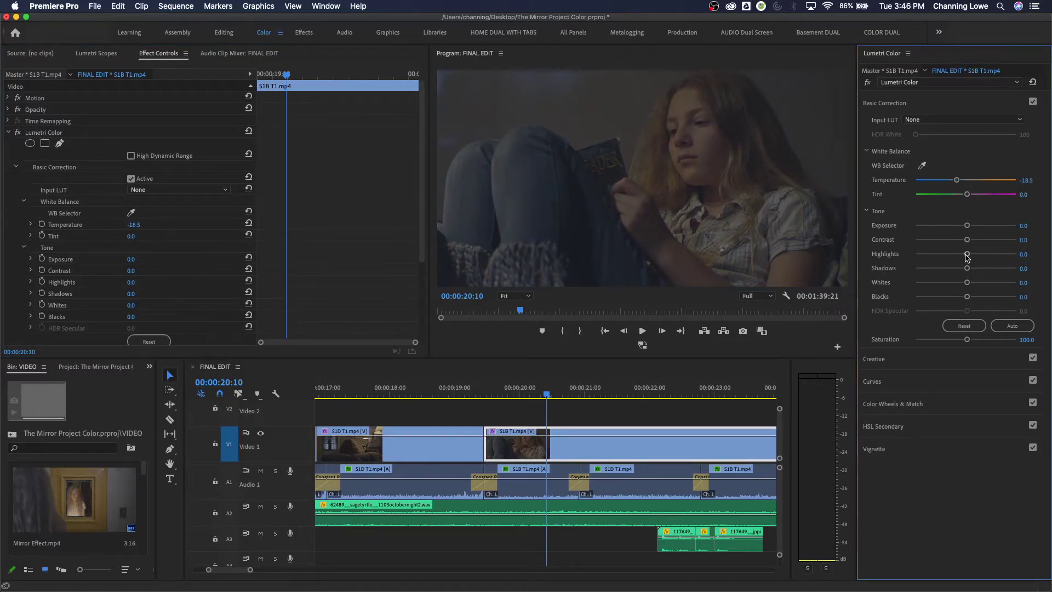
pyautogui.moveTo(967, 255); pyautogui.dragTo(914, 258)
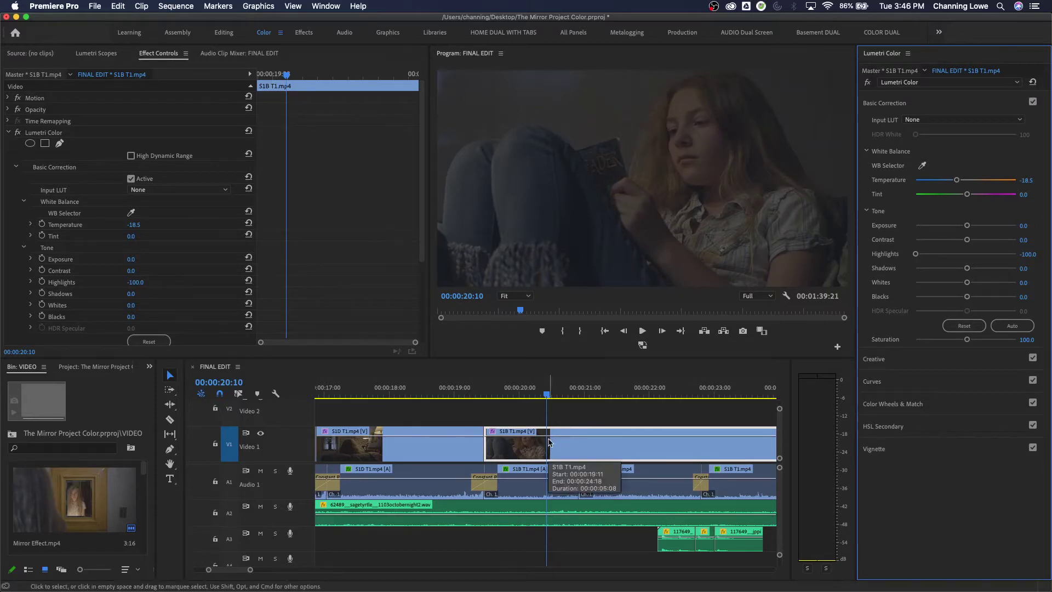
# - With the playhead at 00:00:18:20, set S1B T1.mp4's Exposure to 5.0, Contrast and Highlights to 100.0, and view it at 00:00:20:08
pyautogui.click(446, 393)
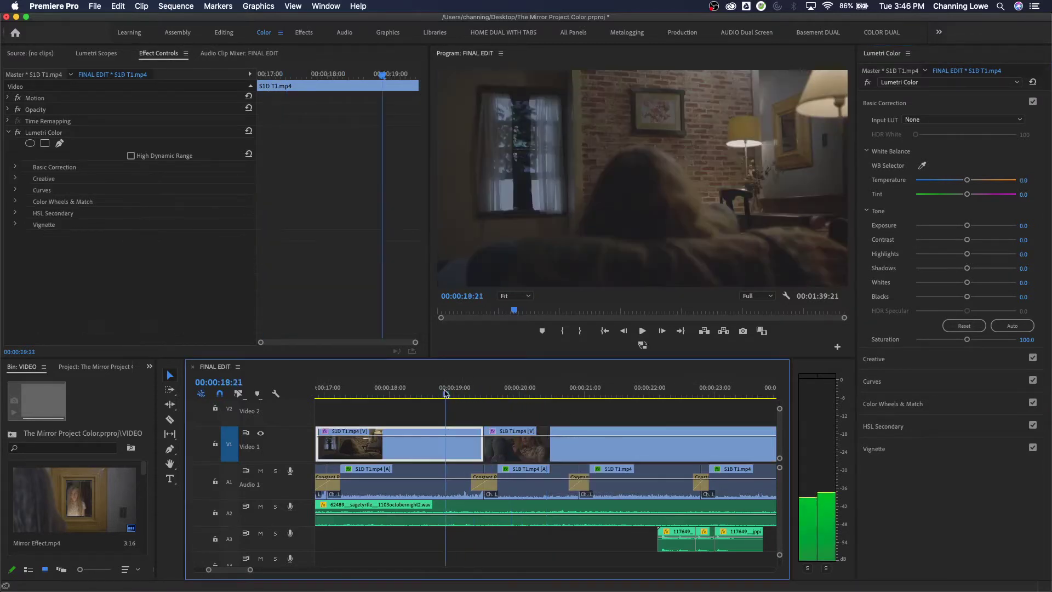
pyautogui.press('Left')
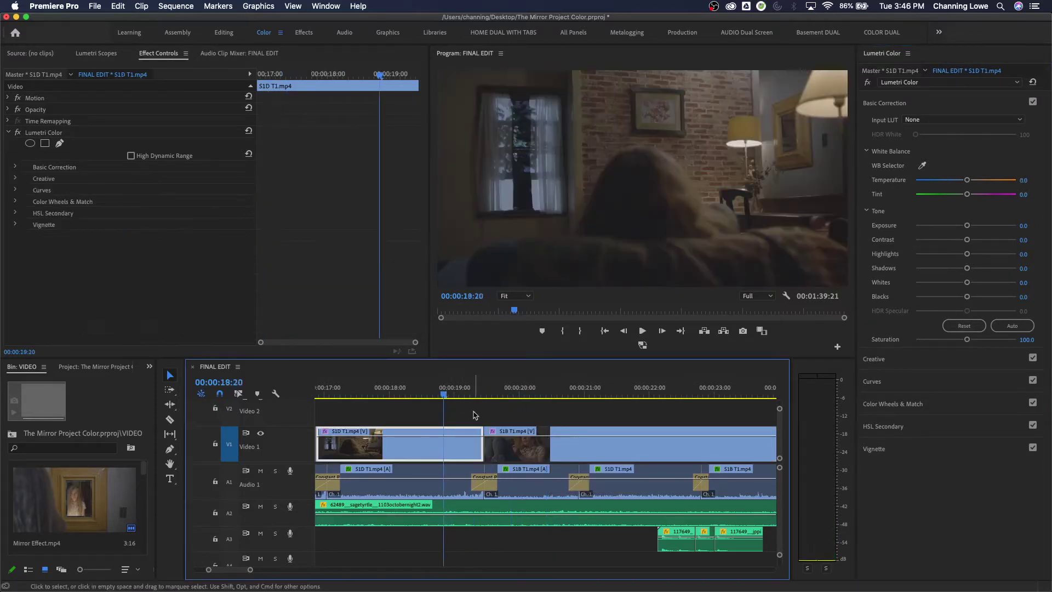
pyautogui.click(571, 446)
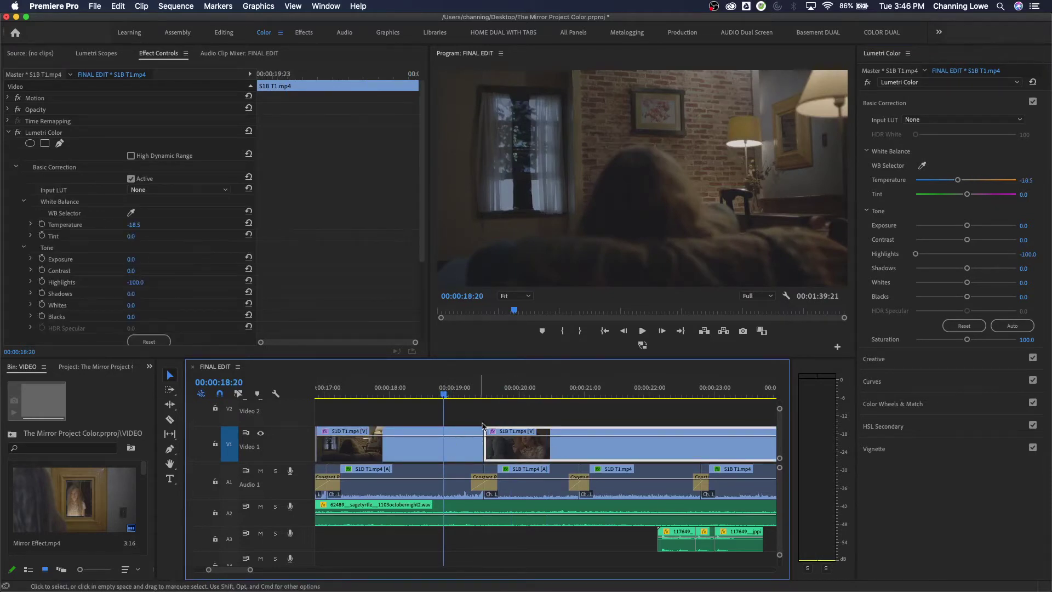
pyautogui.click(570, 439)
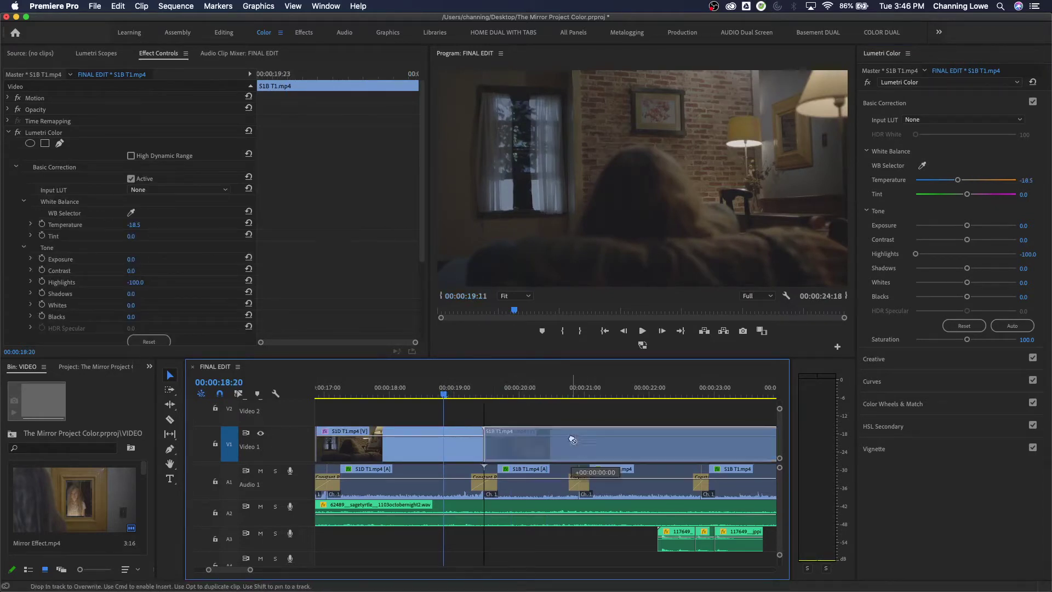
pyautogui.moveTo(966, 225); pyautogui.dragTo(1031, 233)
pyautogui.moveTo(969, 241); pyautogui.dragTo(1021, 242)
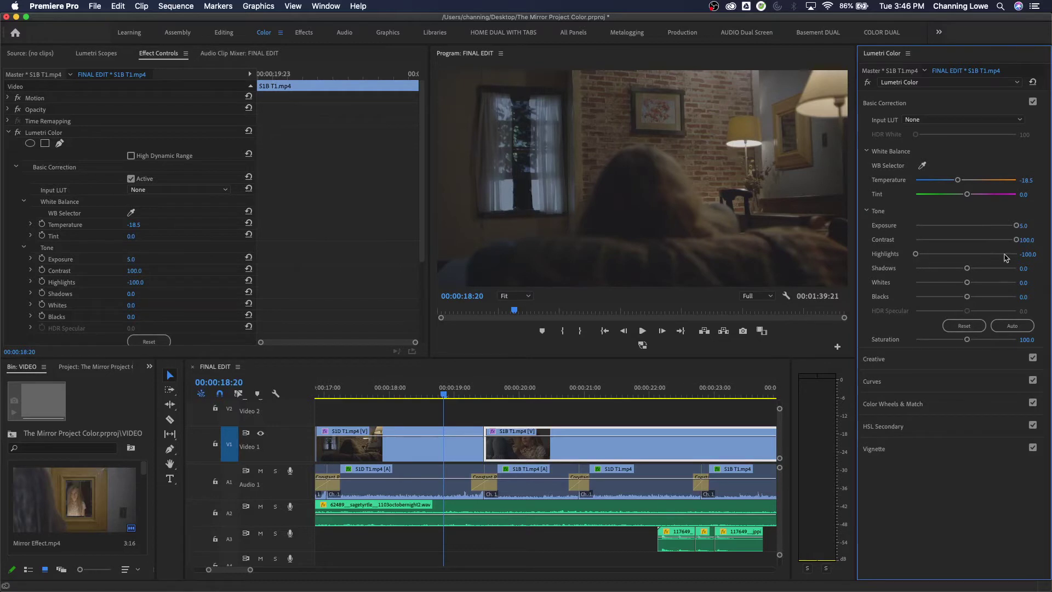
pyautogui.moveTo(952, 256); pyautogui.dragTo(1035, 258)
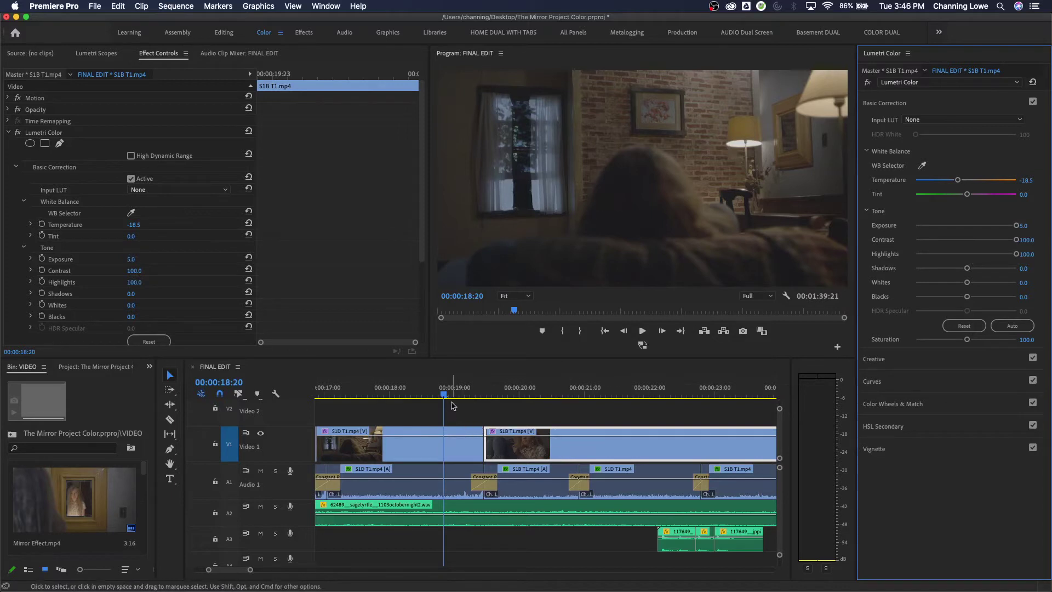
pyautogui.click(541, 391)
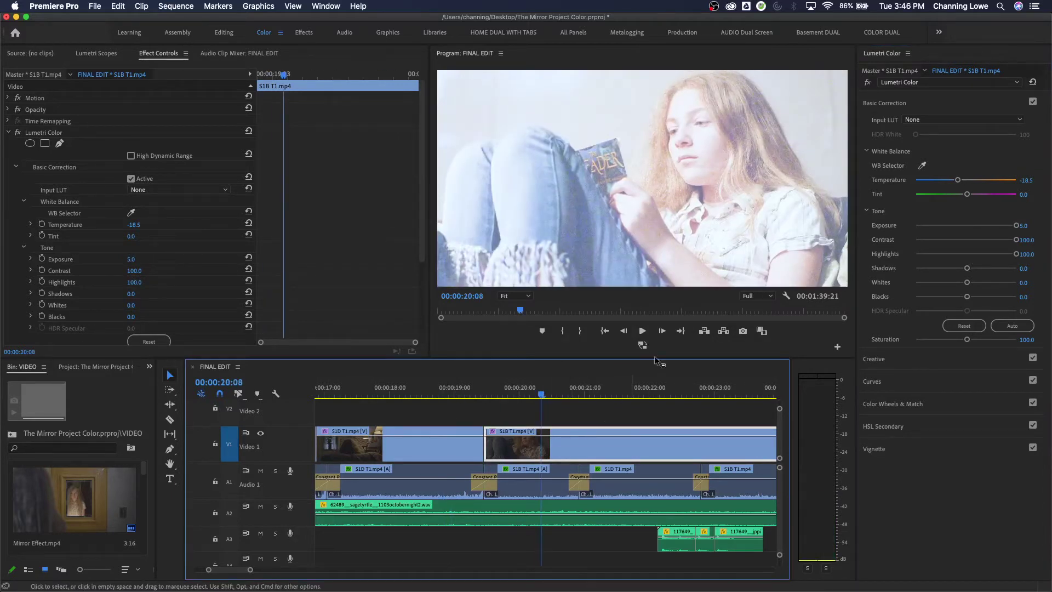
# - Reset the S1B T1.mp4 clip's tone adjustments and delete its Lumetri Color effect
pyautogui.moveTo(1015, 254); pyautogui.dragTo(964, 239)
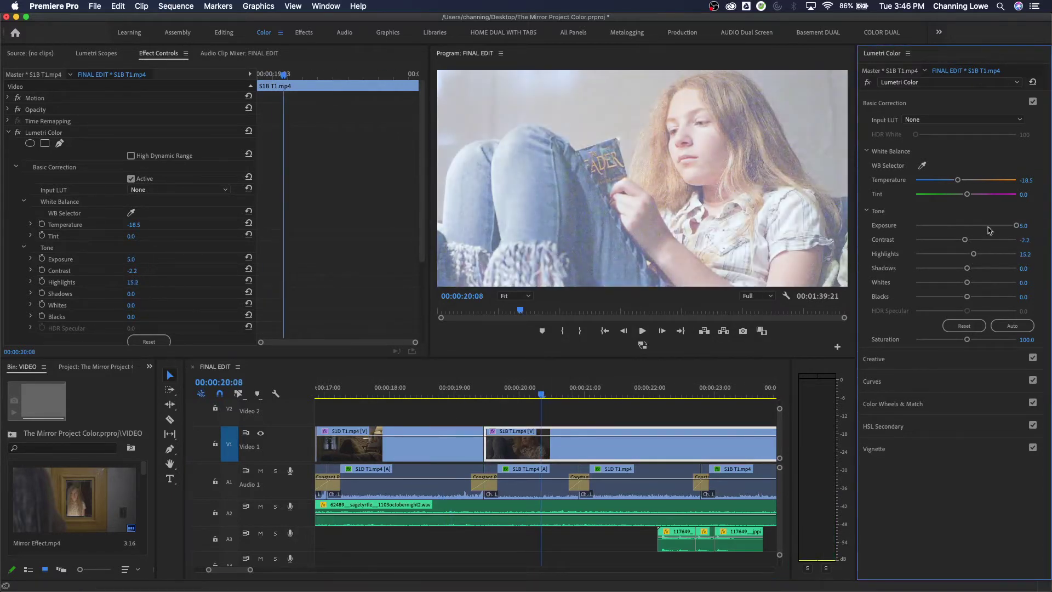
pyautogui.doubleClick(965, 225)
pyautogui.click(1033, 82)
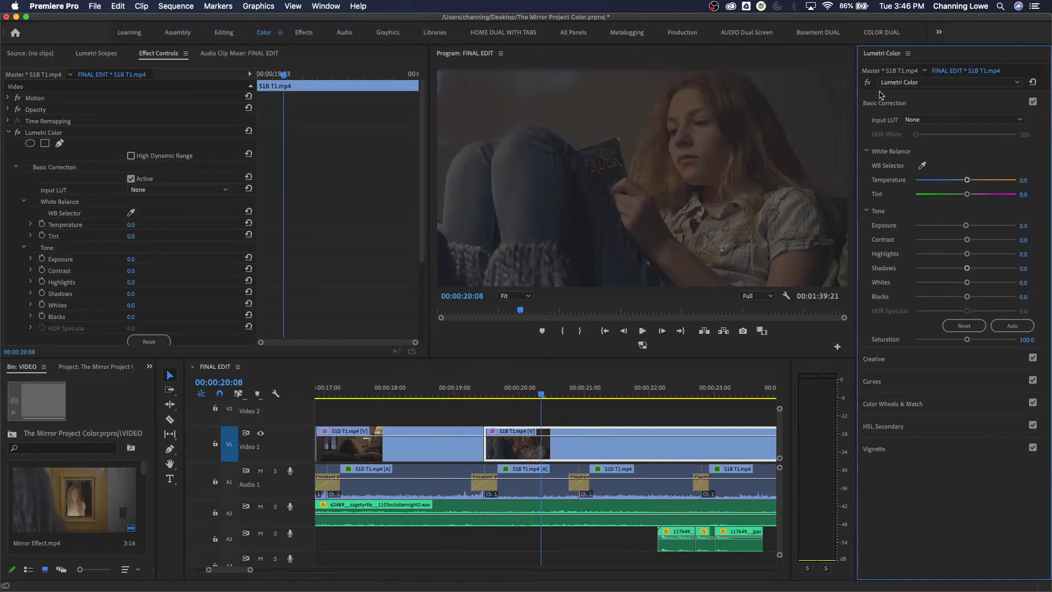
pyautogui.click(56, 134)
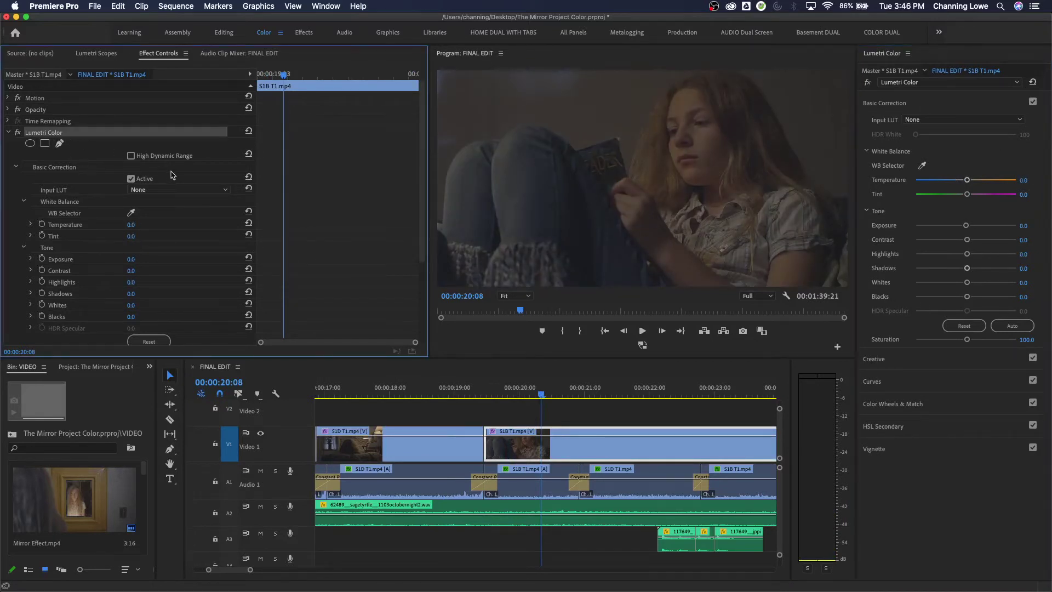
pyautogui.press('Delete')
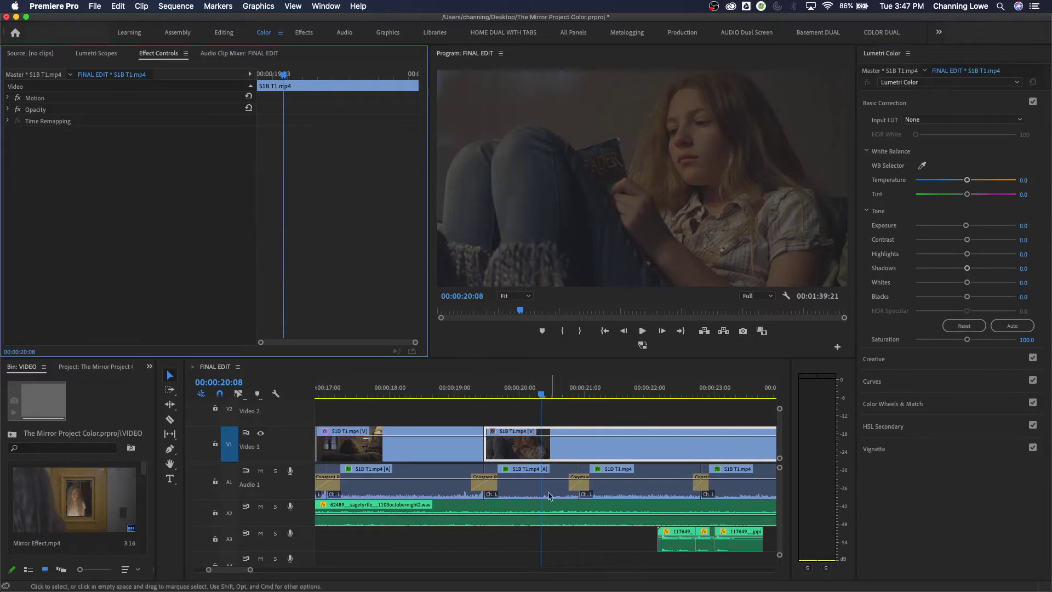
# - Move the playhead to 00:00:12:23 on the S1 T4.mp4 clip and collapse its Warp Stabilizer effect
pyautogui.click(564, 398)
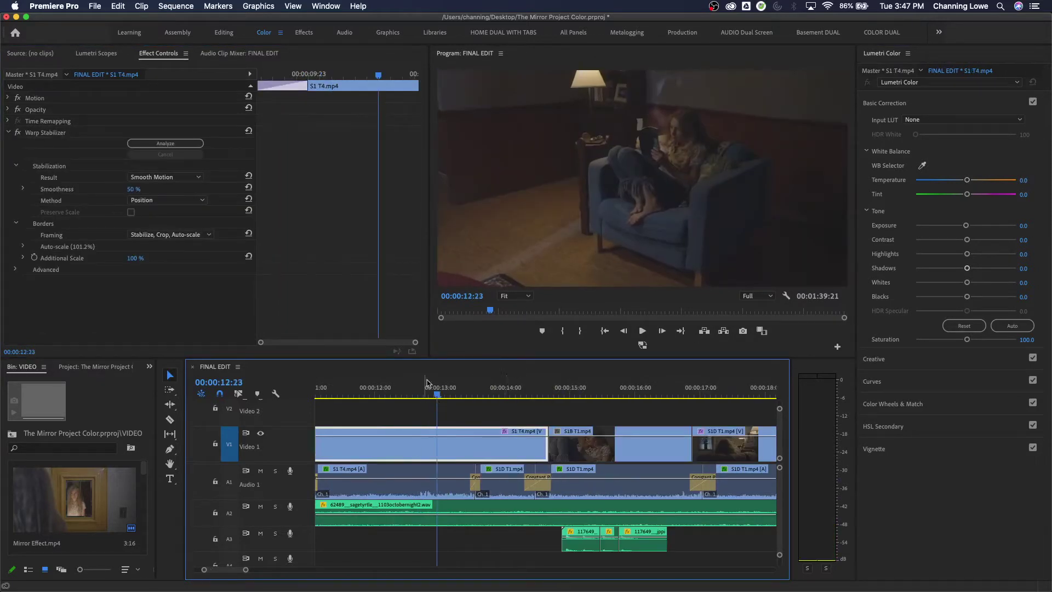
pyautogui.click(438, 395)
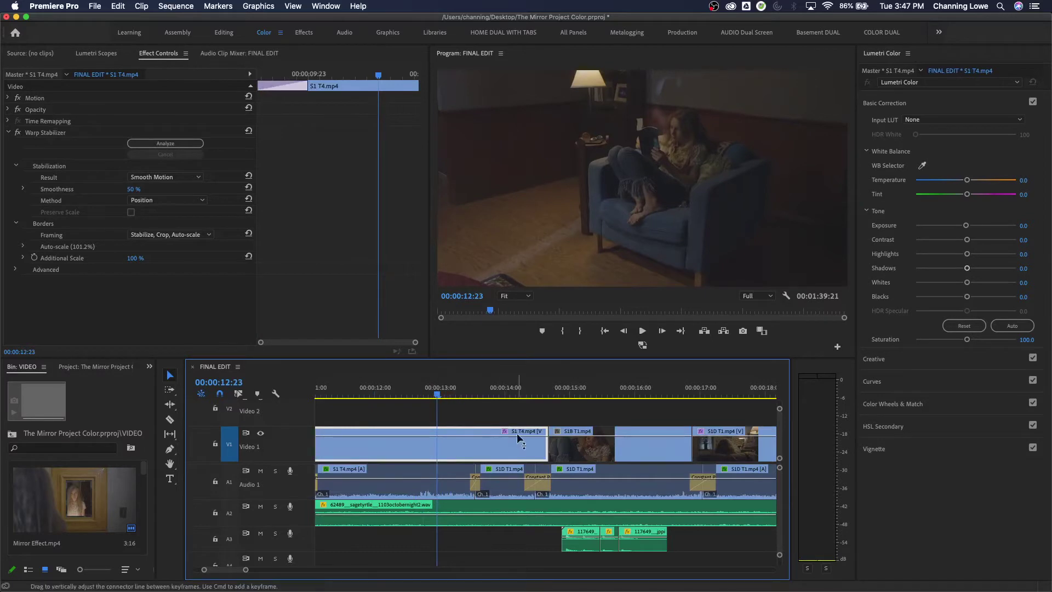
pyautogui.click(8, 132)
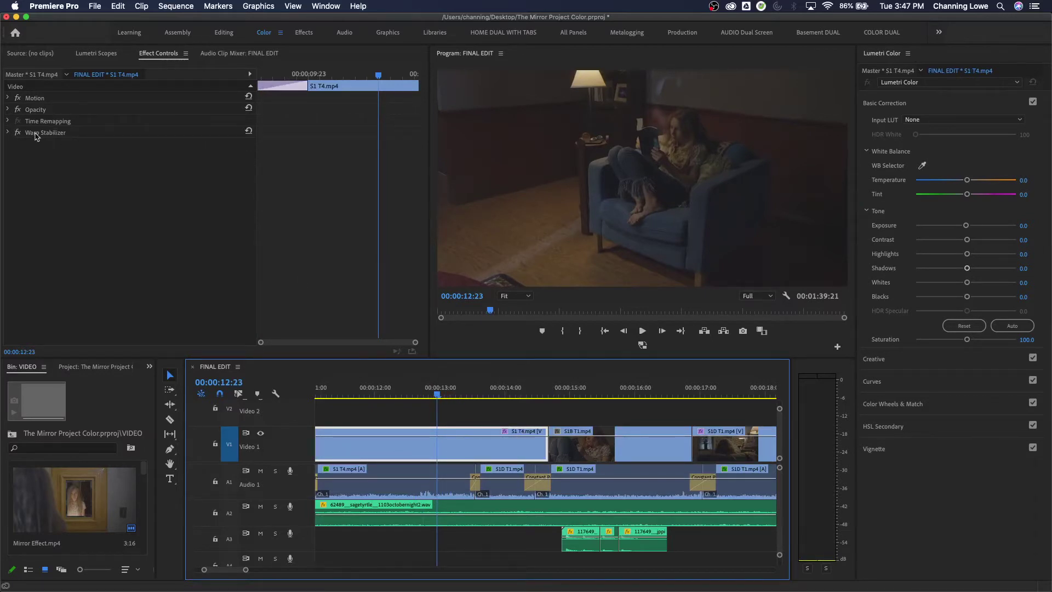
pyautogui.click(44, 134)
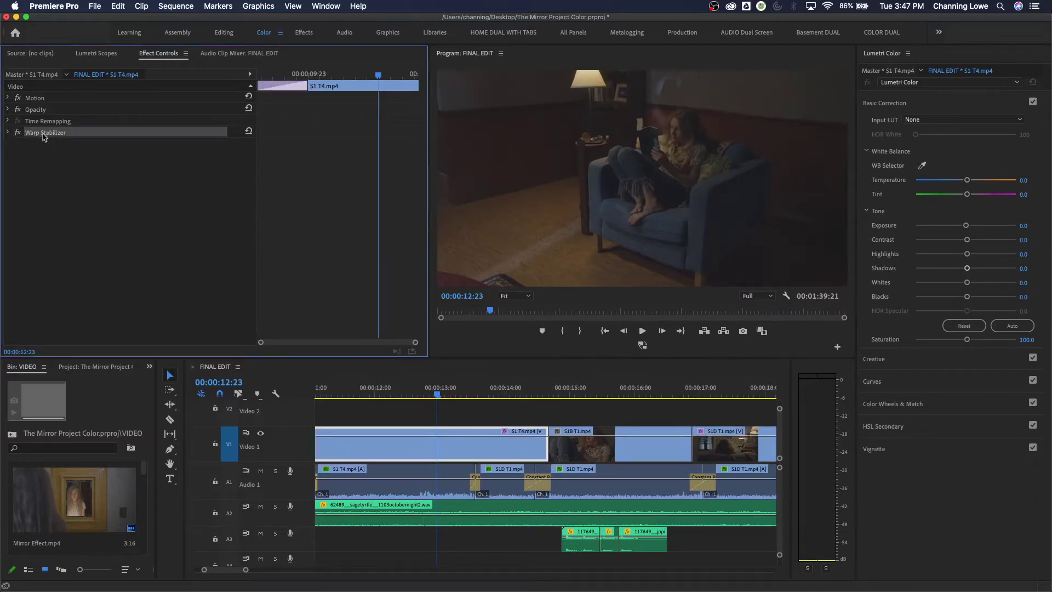
pyautogui.click(8, 132)
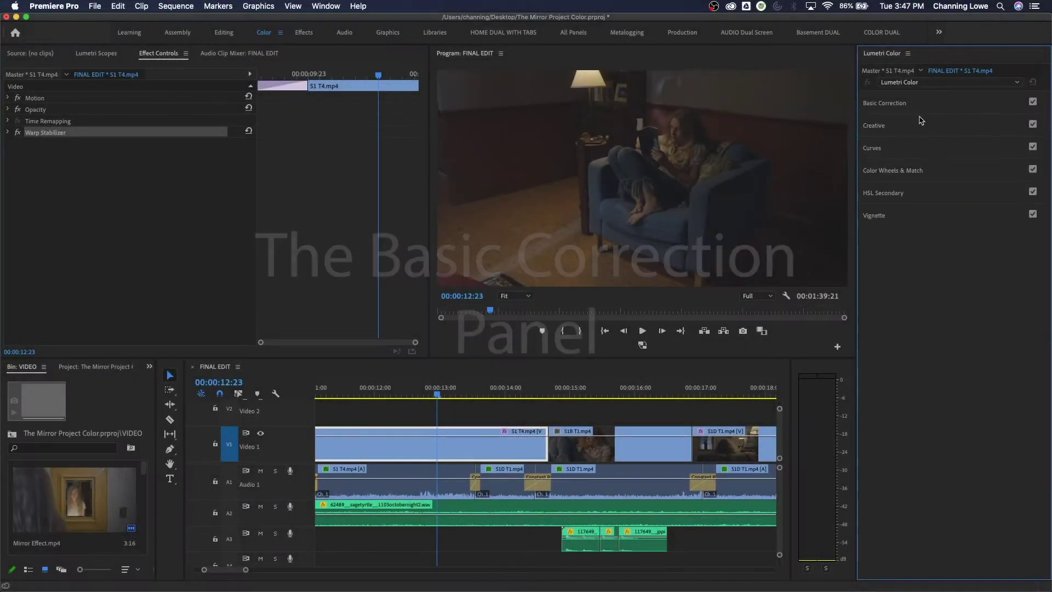
# - Expand the Basic Correction section of Lumetri Color for the S1 T4.mp4 clip
pyautogui.click(920, 114)
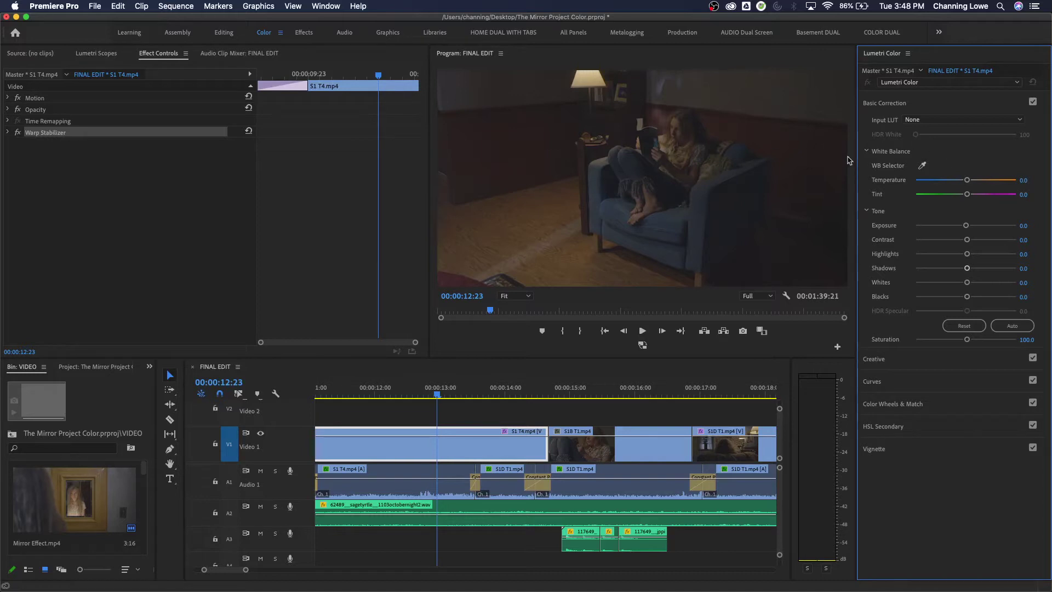
# - Apply the ALEXA_Default_LogC2Rec709 Input LUT to the S1 T4.mp4 clip
pyautogui.click(912, 120)
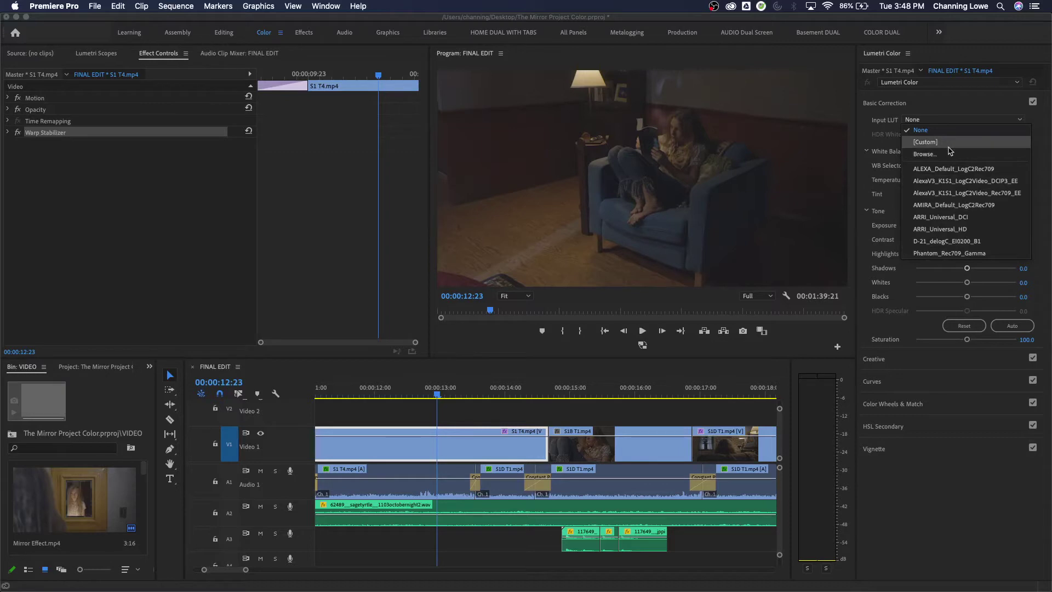
pyautogui.click(931, 129)
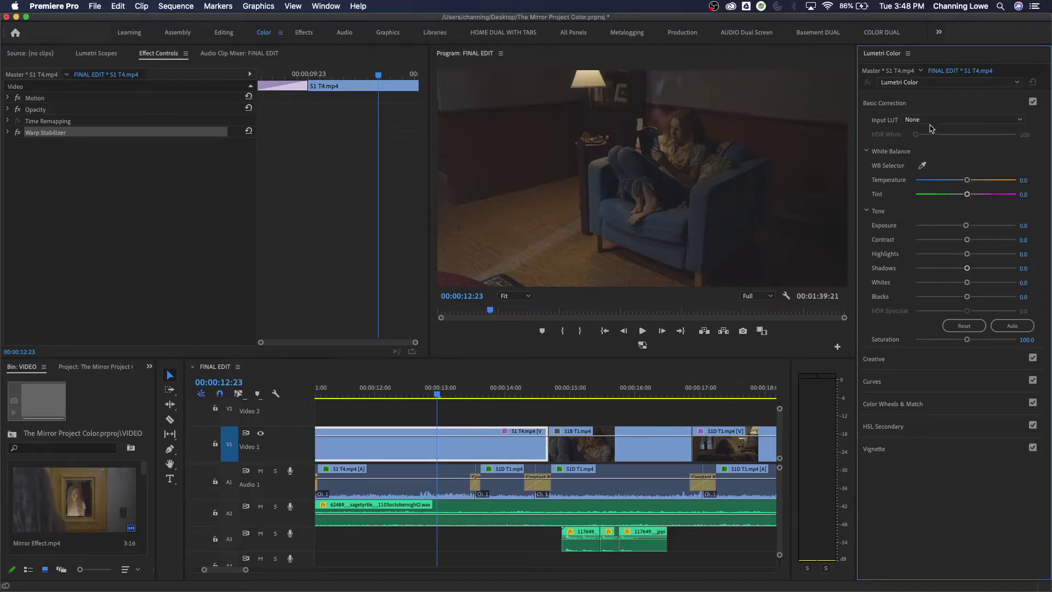
pyautogui.click(931, 121)
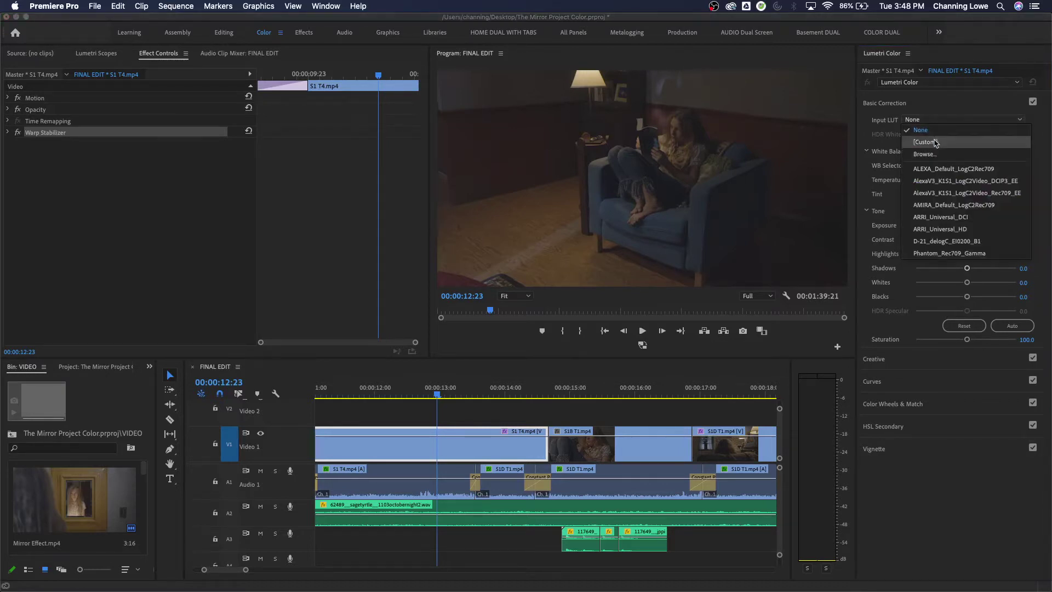
pyautogui.click(959, 174)
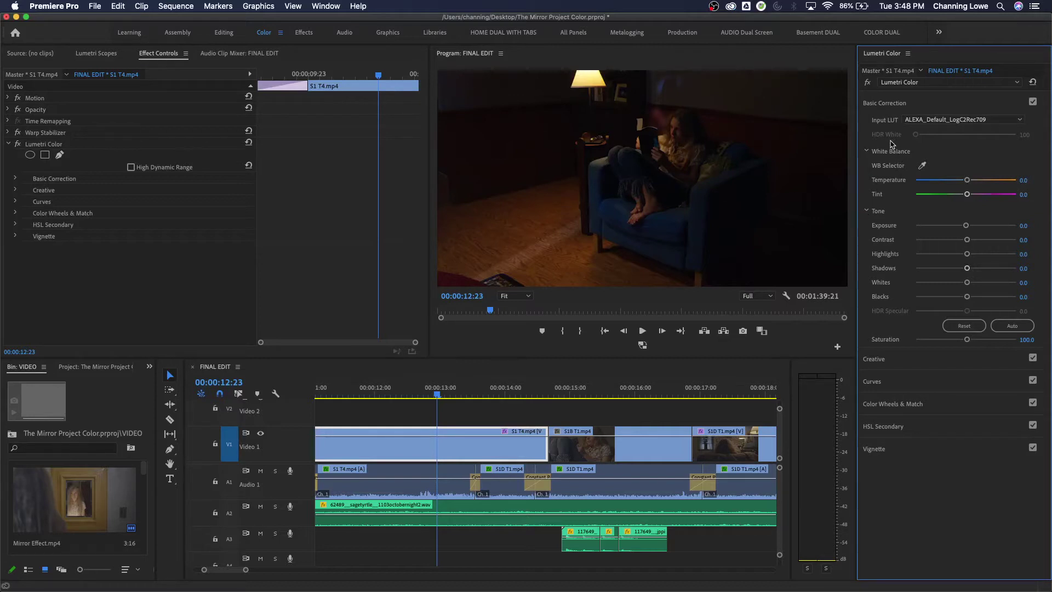
# - Try the ARRI_Universal_DCI, ARRI_Universal_HD, D-21_delogC_EI0200_B1 and Phantom_Rec709_Gamma Input LUTs in turn on the S1 T4.mp4 clip
pyautogui.click(951, 120)
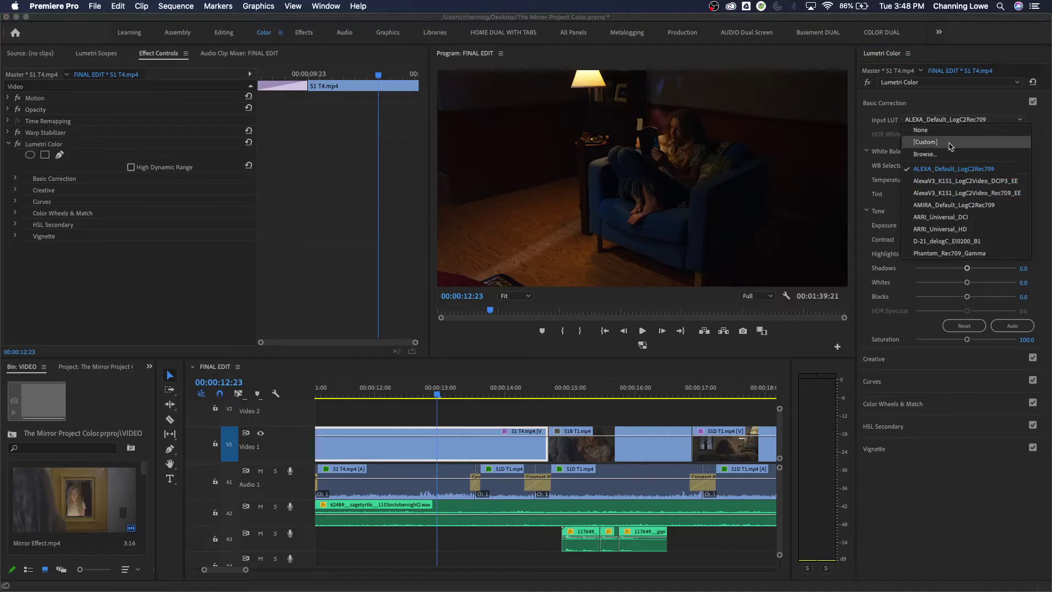
pyautogui.click(980, 217)
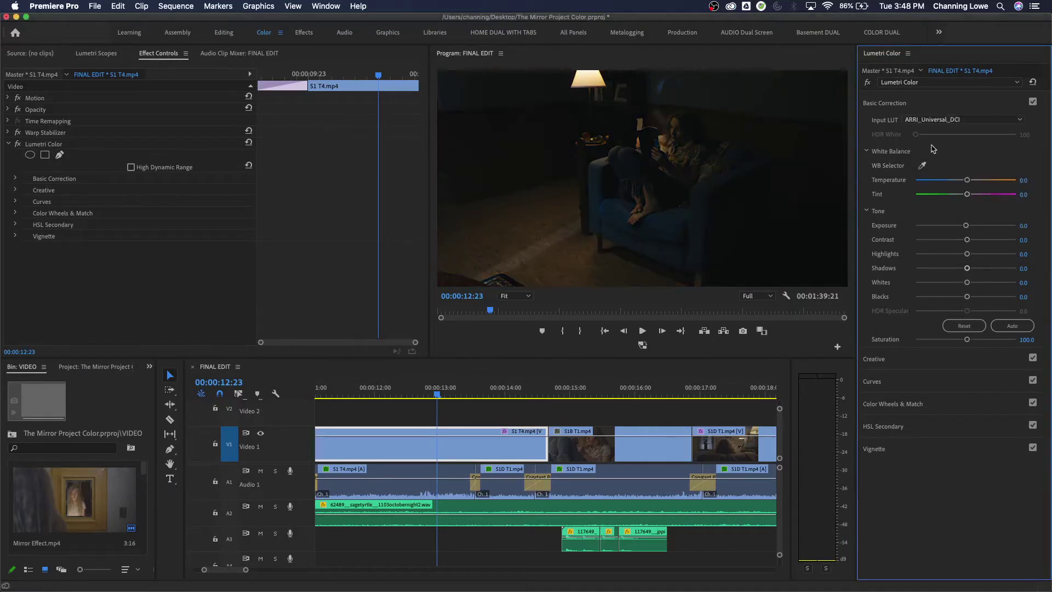
pyautogui.click(940, 121)
pyautogui.click(971, 228)
pyautogui.click(939, 120)
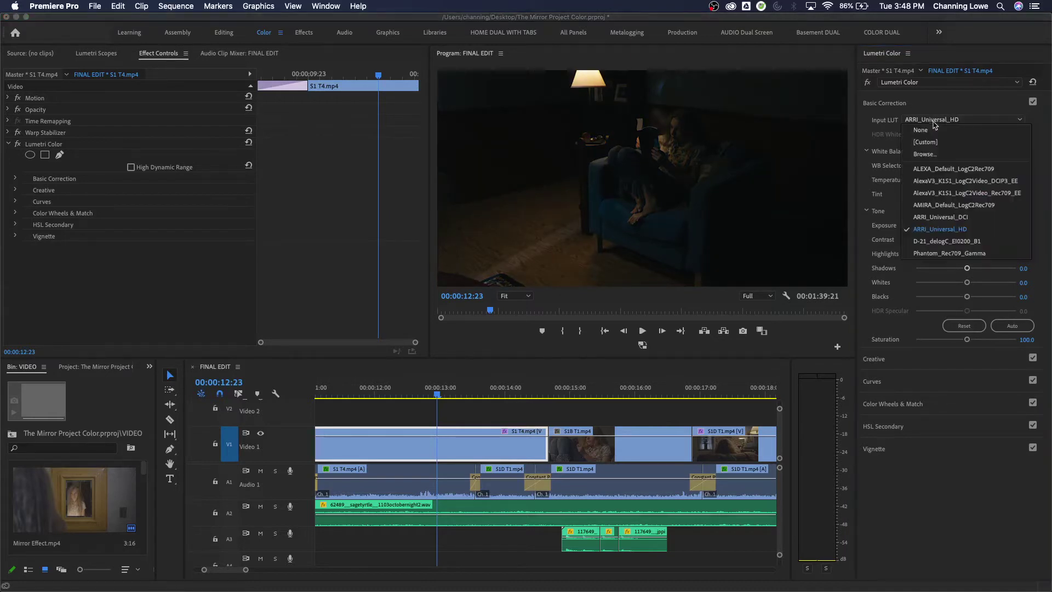
pyautogui.click(963, 242)
pyautogui.click(940, 120)
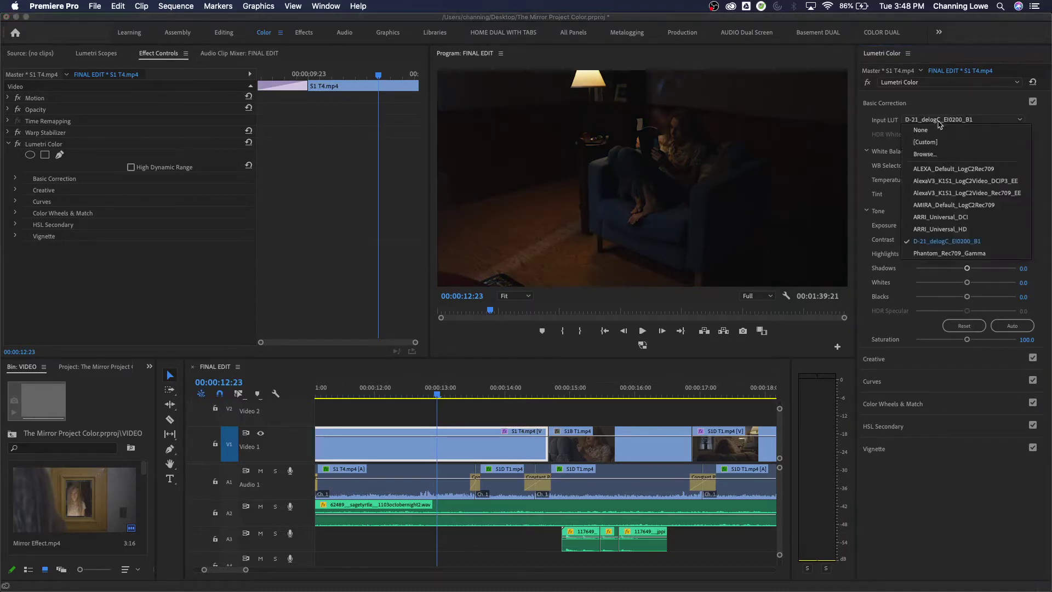
pyautogui.click(965, 253)
pyautogui.click(930, 122)
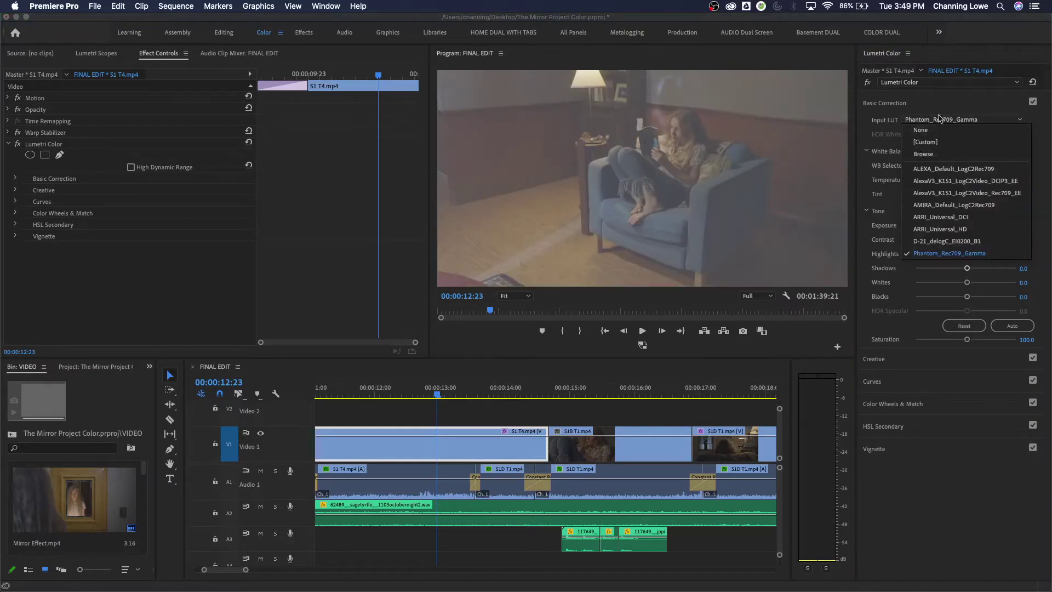
pyautogui.click(929, 104)
pyautogui.click(930, 104)
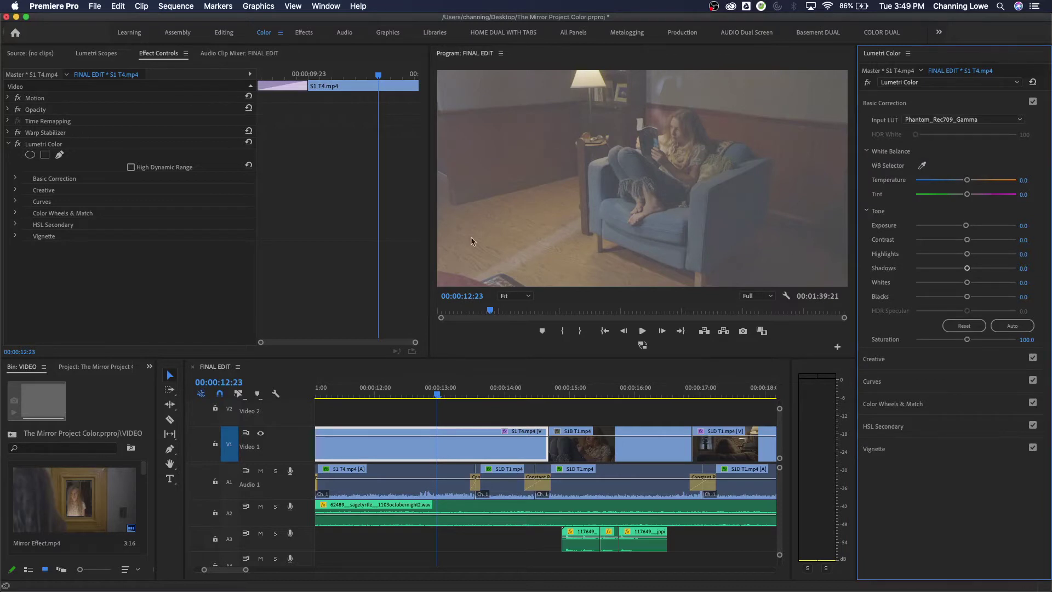
# - Delete the Lumetri Color effect from the S1 T4.mp4 clip
pyautogui.click(48, 144)
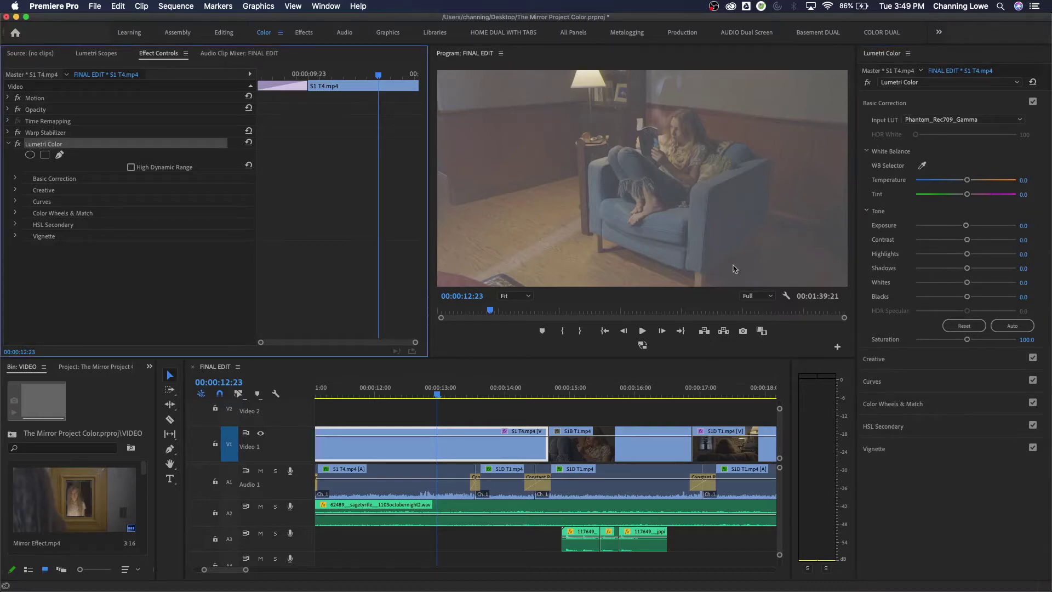
pyautogui.rightClick(659, 274)
pyautogui.press('Escape')
pyautogui.press('Delete')
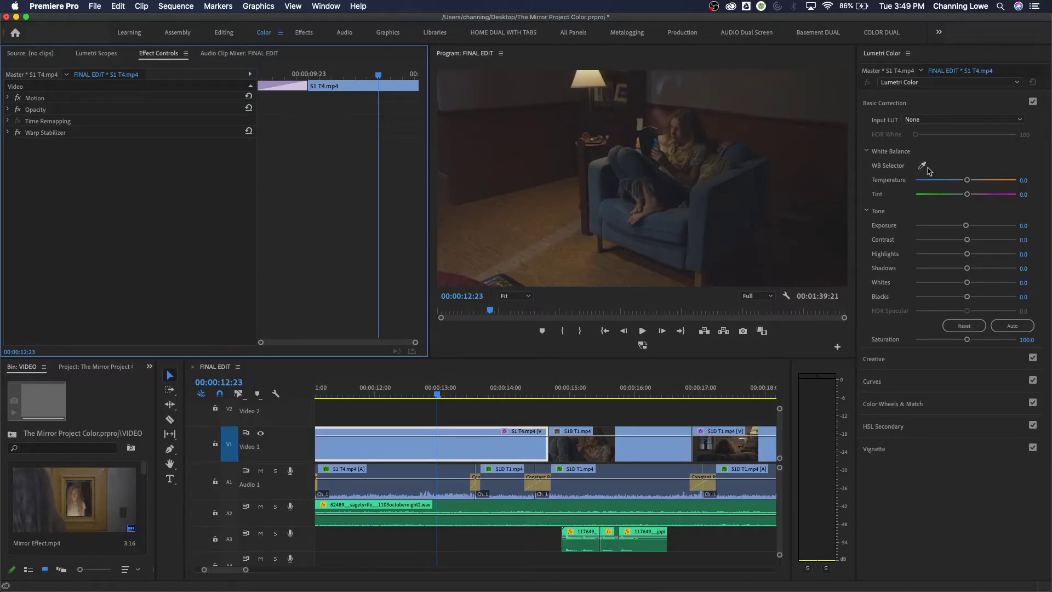
# - Display the Lumetri Scopes and sample the white balance from the small white area on the wall behind the armchair
pyautogui.click(97, 53)
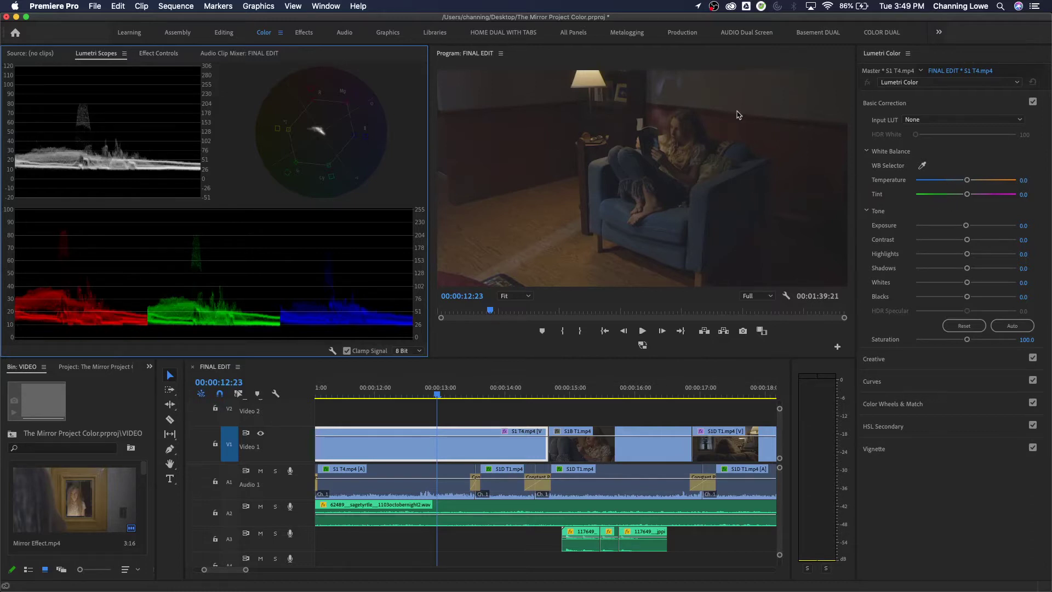
pyautogui.click(923, 165)
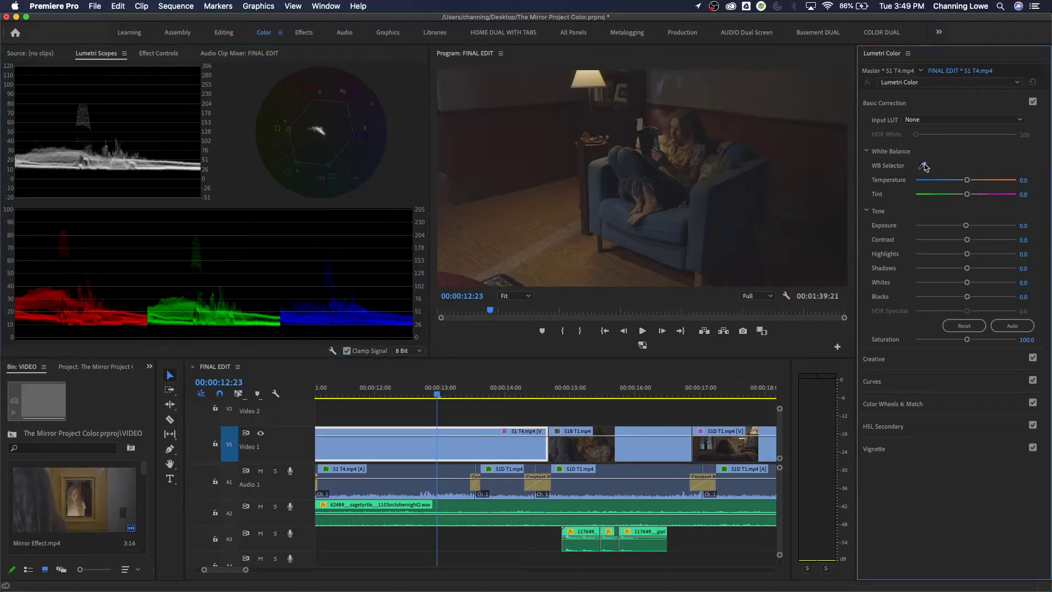
pyautogui.click(922, 166)
pyautogui.click(642, 124)
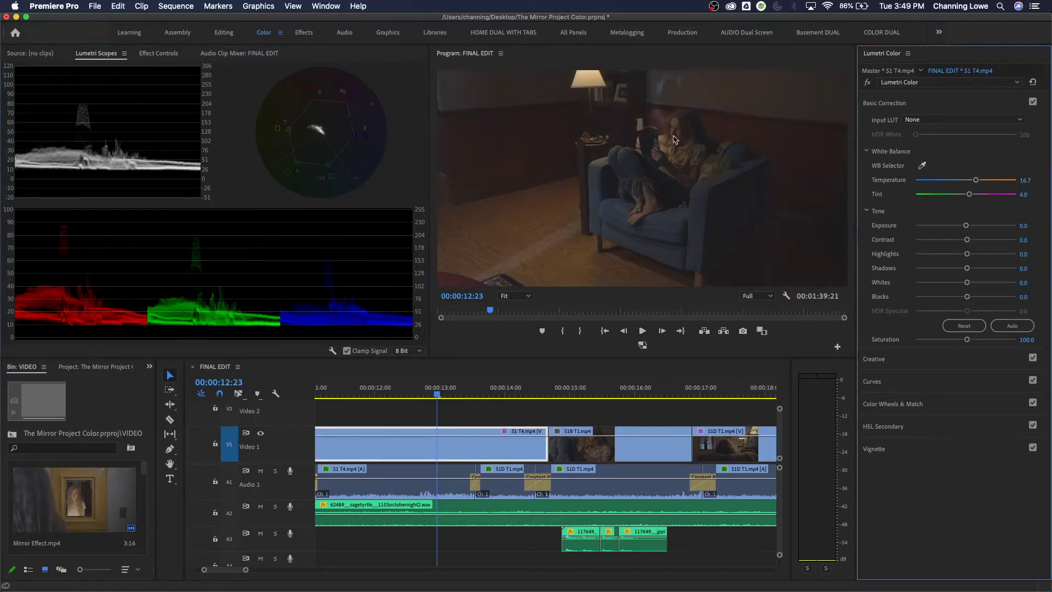
pyautogui.click(923, 165)
pyautogui.click(641, 123)
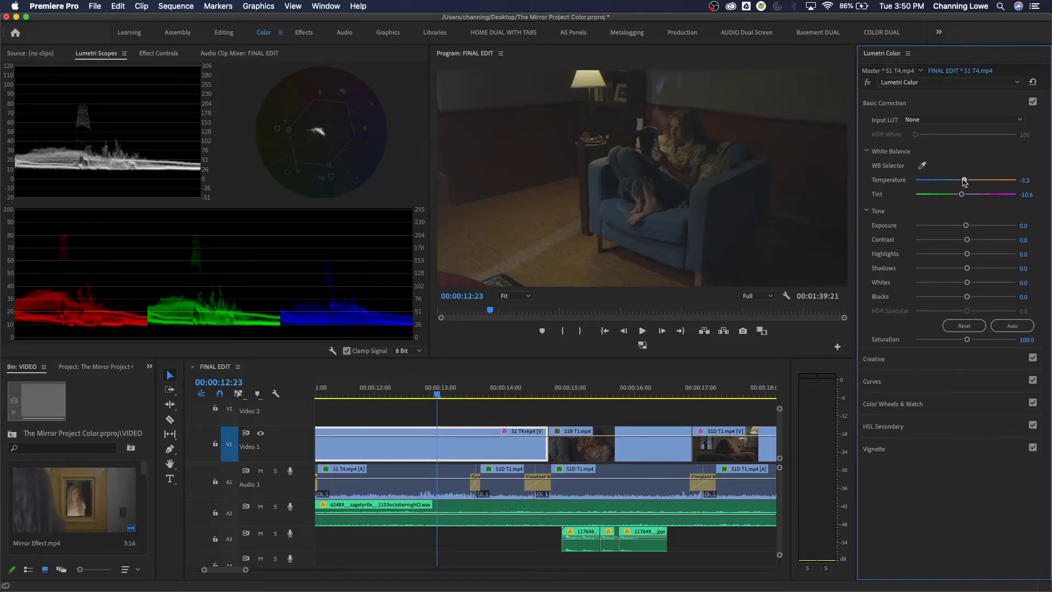
# - Try Temperature values of 64.1, 0.0, -12.0 and -2.2 and a Tint of -34.8 on the S1 T4.mp4 clip
pyautogui.moveTo(963, 182); pyautogui.dragTo(998, 185)
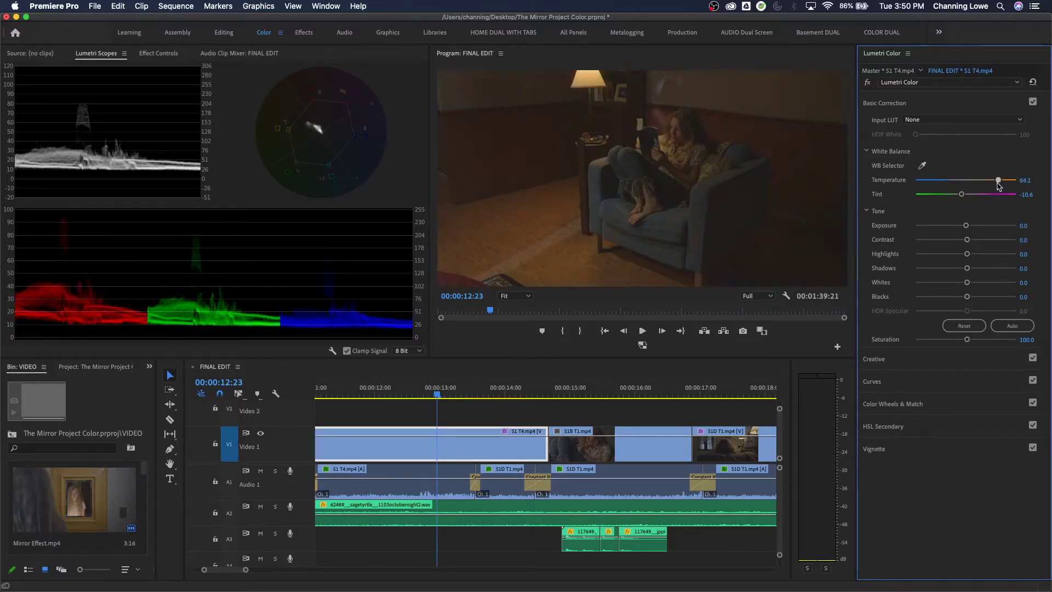
pyautogui.doubleClick(997, 183)
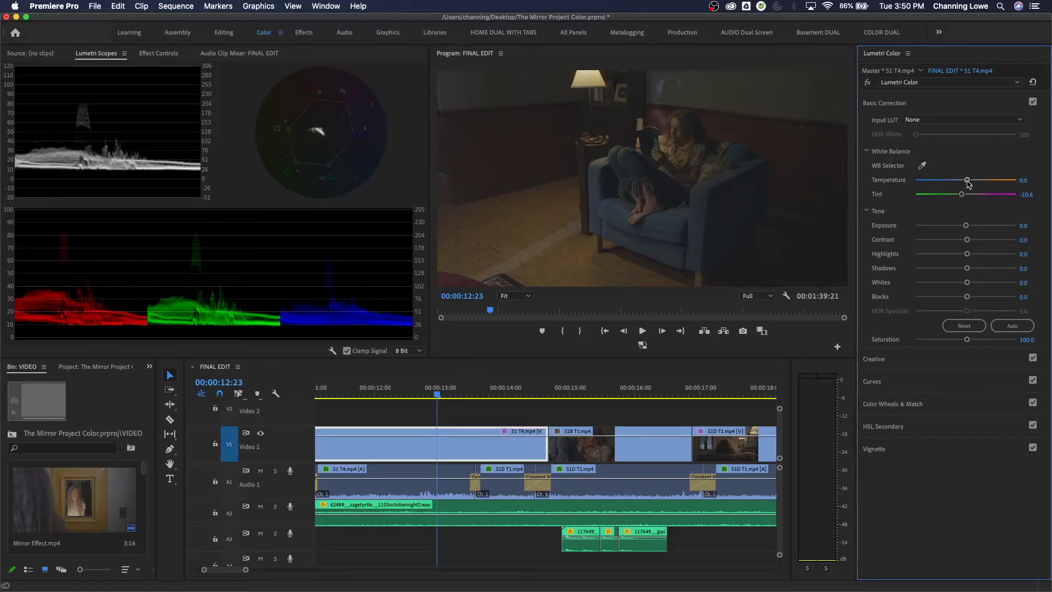
pyautogui.moveTo(967, 181); pyautogui.dragTo(959, 185)
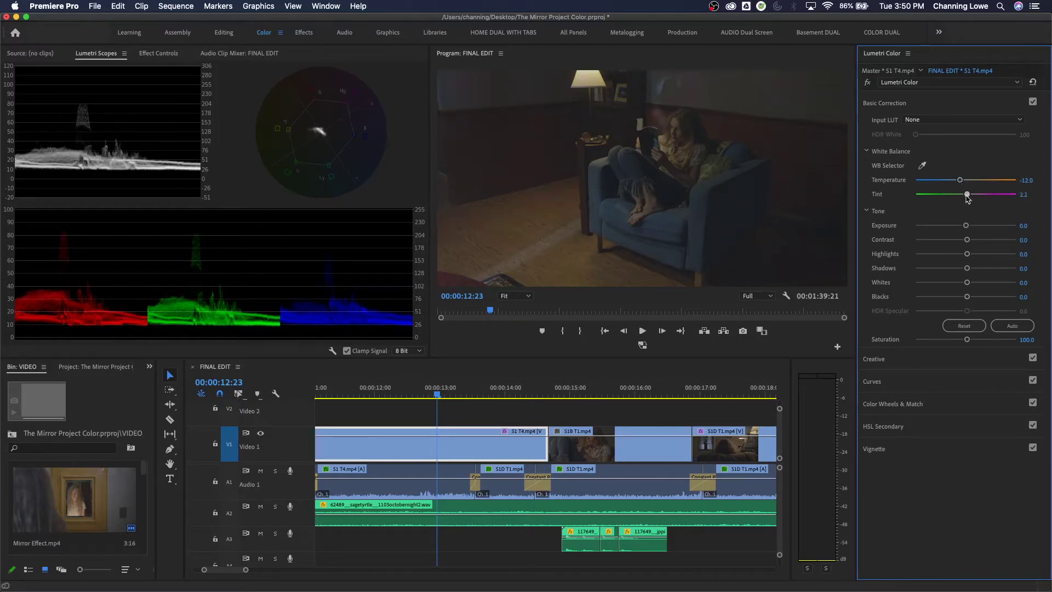
pyautogui.moveTo(960, 196)
pyautogui.mouseDown()
pyautogui.moveTo(946, 202)
pyautogui.moveTo(964, 180)
pyautogui.mouseUp()
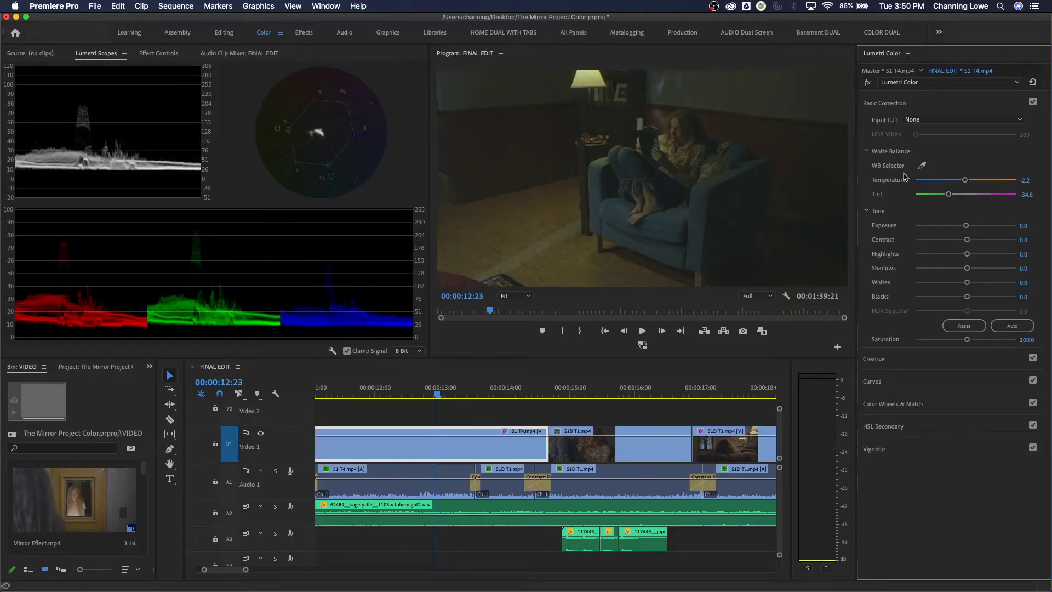
# - Set the Temperature to 64.1 and the Tint to -10.6, and reset both white balance values to 0.0
pyautogui.click(997, 181)
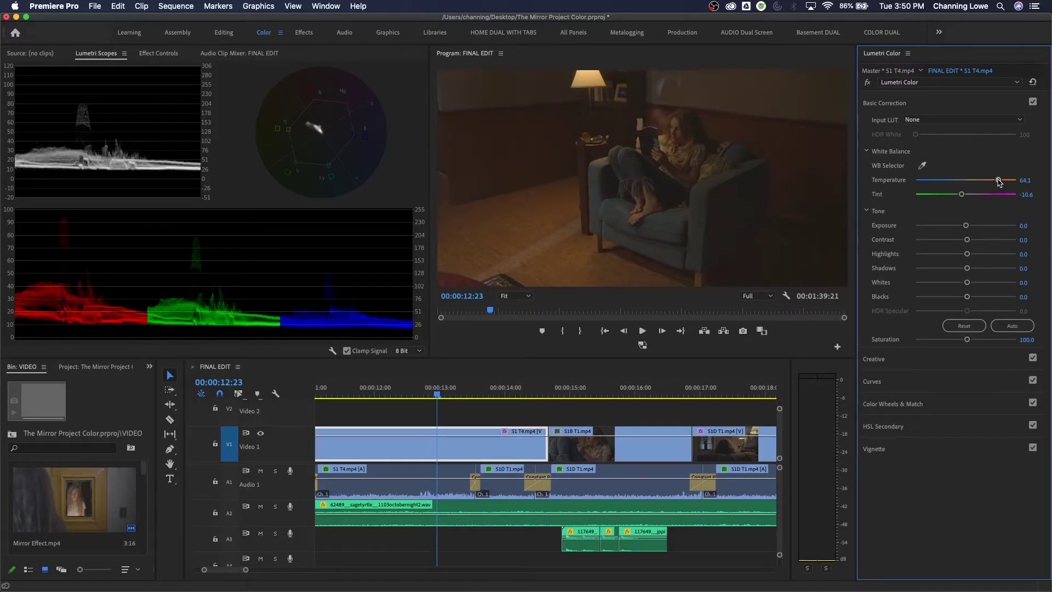
pyautogui.doubleClick(998, 181)
pyautogui.doubleClick(962, 194)
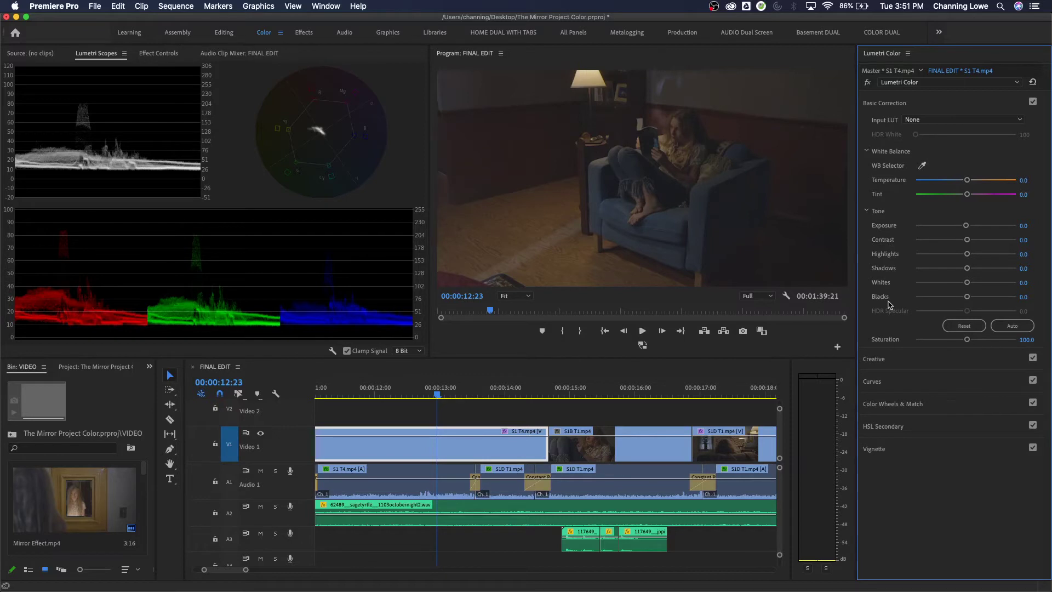
# - Hide the Parade (RGB) and Vectorscope YUV scopes, leaving only the Waveform (Luma) displayed
pyautogui.rightClick(359, 180)
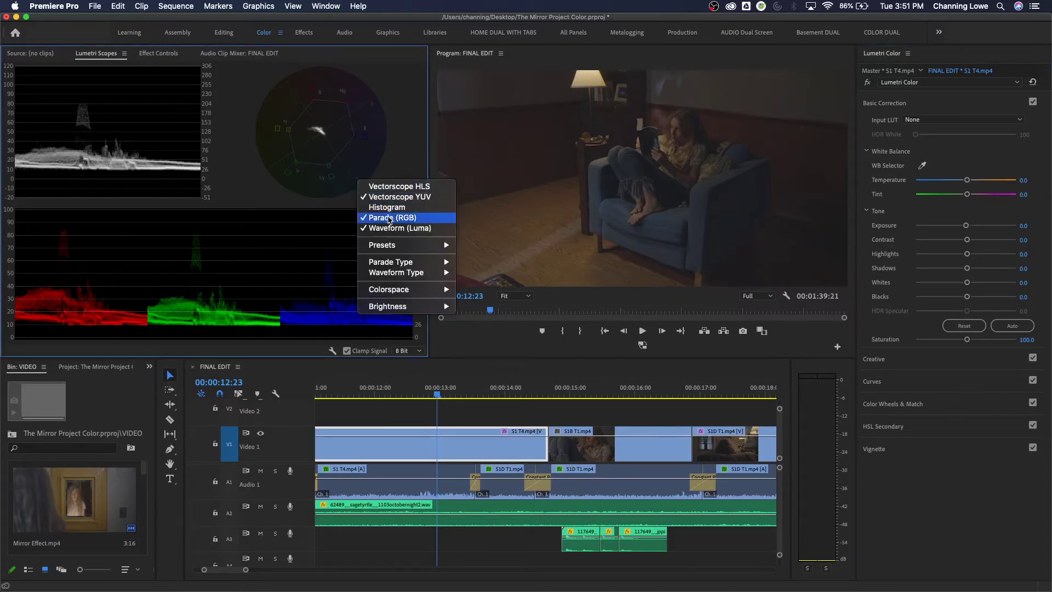
pyautogui.click(388, 219)
pyautogui.rightClick(301, 189)
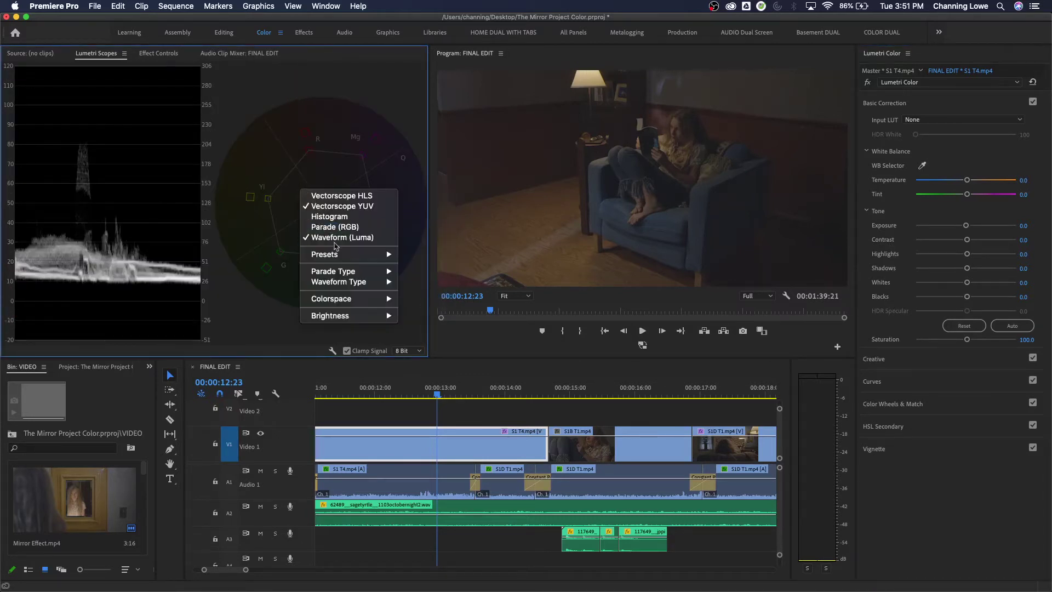
pyautogui.moveTo(345, 284)
pyautogui.click(342, 206)
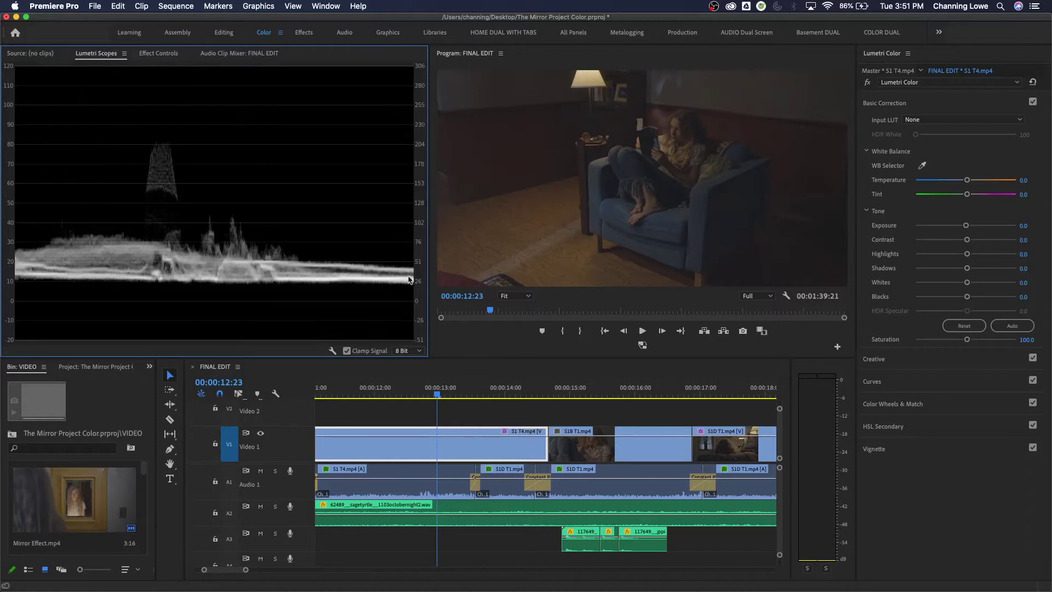
# - Raise the Exposure to 1.5, lower it to 0.7, and try Highlights at 31.5 before resetting Highlights to 0.0
pyautogui.moveTo(967, 226); pyautogui.dragTo(980, 225)
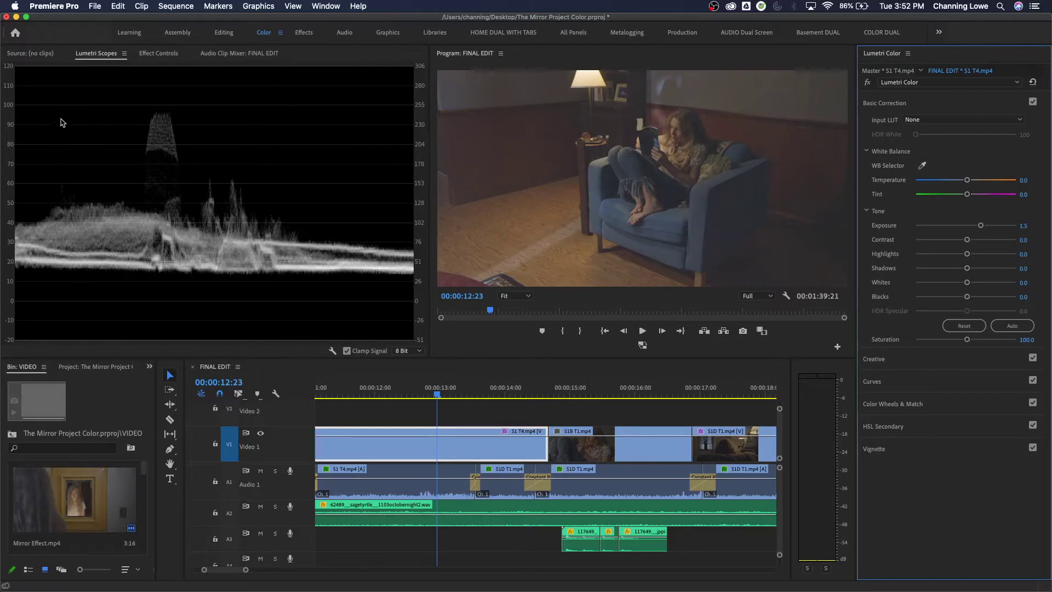
pyautogui.moveTo(983, 222); pyautogui.dragTo(981, 255)
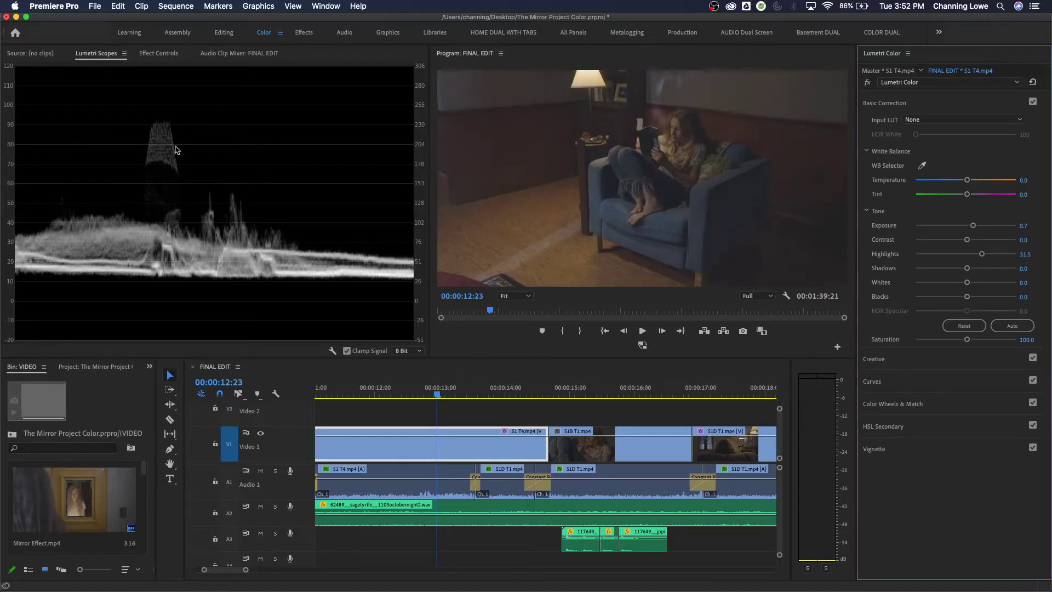
pyautogui.doubleClick(931, 252)
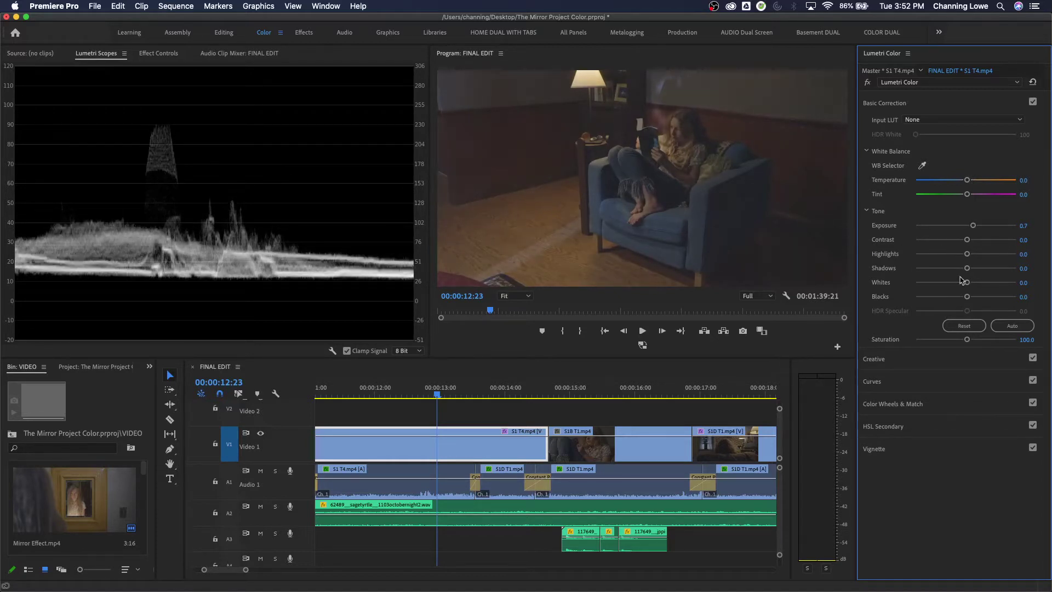
# - Set Shadows to -19.6 and Blacks to -9.8, and reset all Tone adjustments
pyautogui.moveTo(967, 283)
pyautogui.mouseDown()
pyautogui.moveTo(1004, 283)
pyautogui.moveTo(958, 296)
pyautogui.moveTo(965, 268)
pyautogui.moveTo(952, 271)
pyautogui.moveTo(967, 281)
pyautogui.moveTo(956, 274)
pyautogui.mouseUp()
pyautogui.doubleClick(1001, 283)
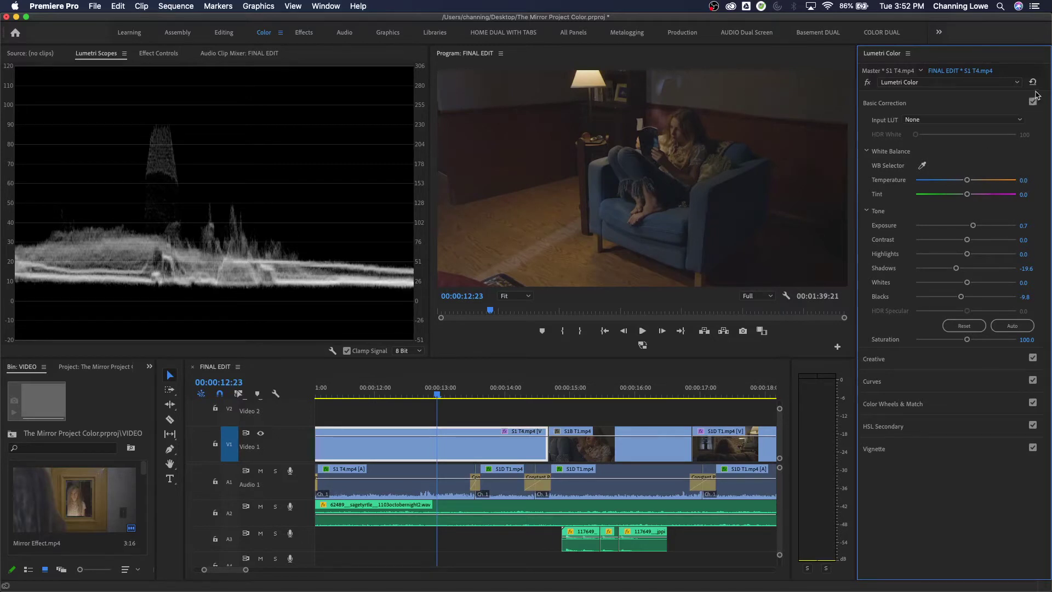
pyautogui.click(964, 325)
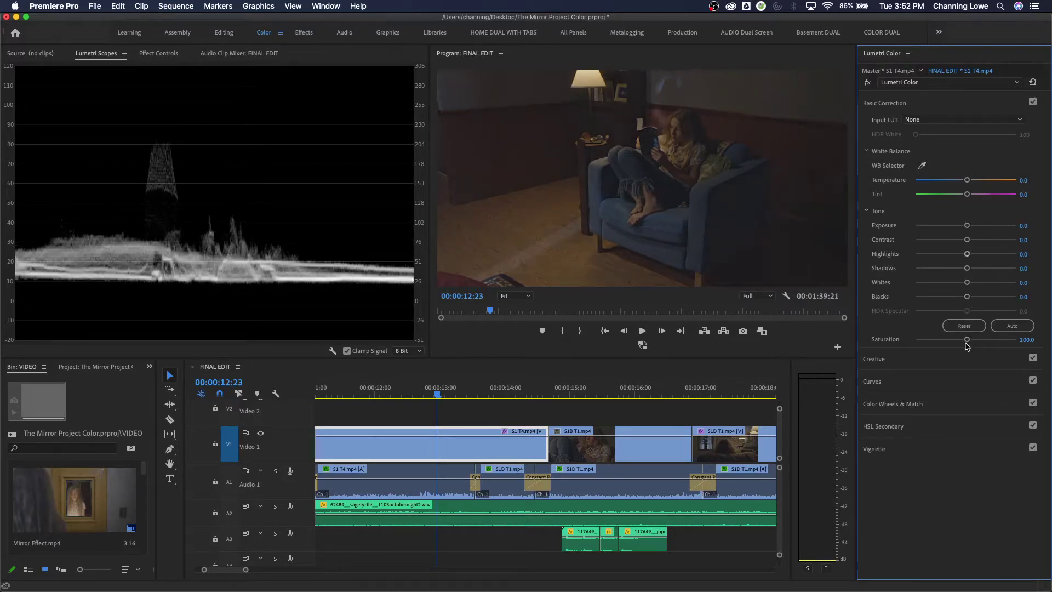
# - Switch the scopes display to Vectorscope YUV and raise the clip's Saturation to 194.6
pyautogui.rightClick(322, 213)
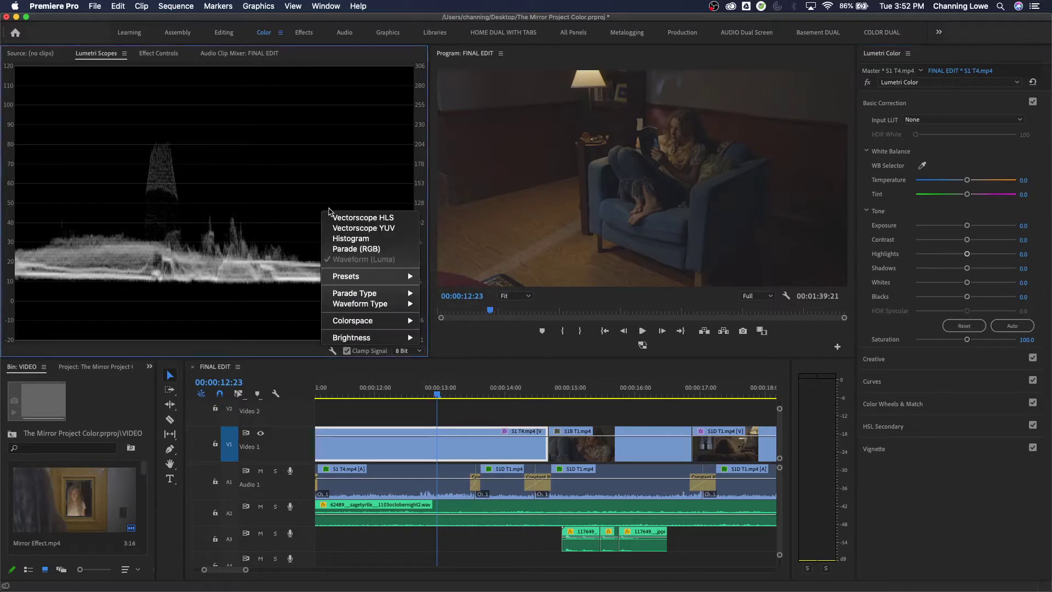
pyautogui.click(351, 228)
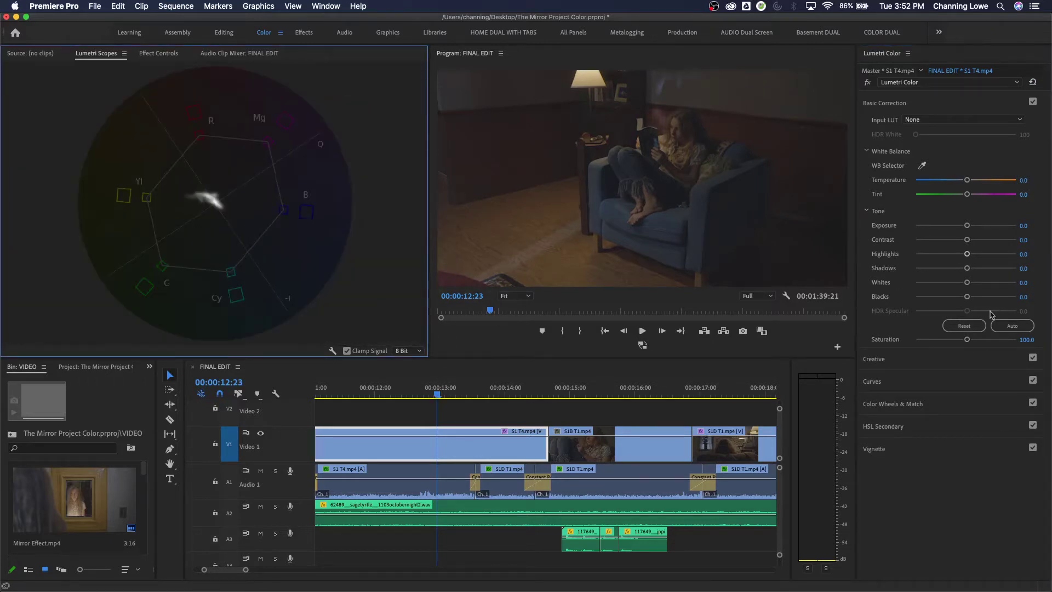
pyautogui.moveTo(970, 343); pyautogui.dragTo(1013, 351)
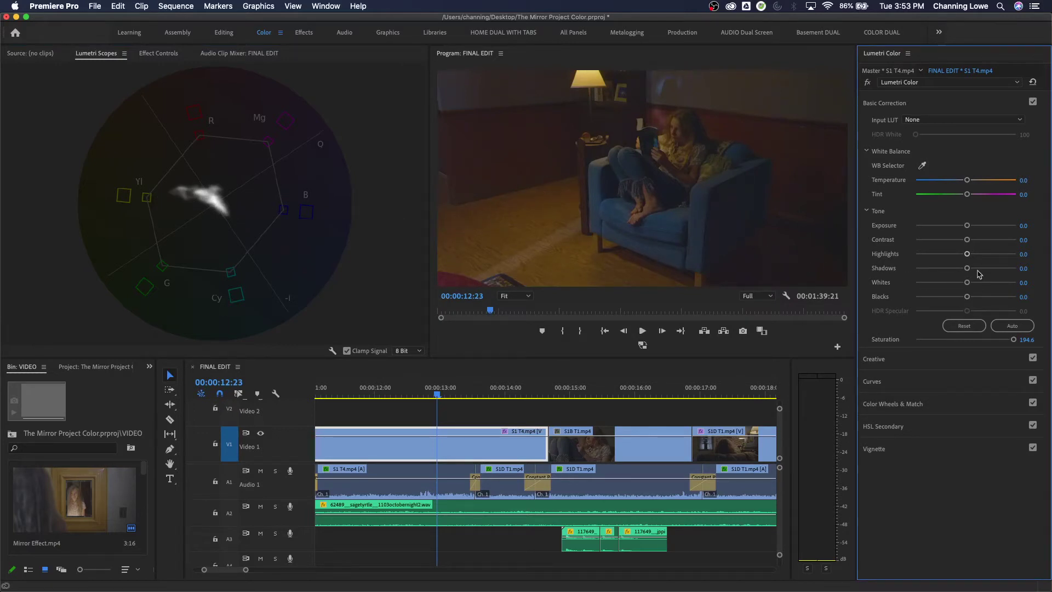
# - Lower the Saturation to 163.0, reset it to its default, and reduce it to 0.0 for a colourless image
pyautogui.click(998, 339)
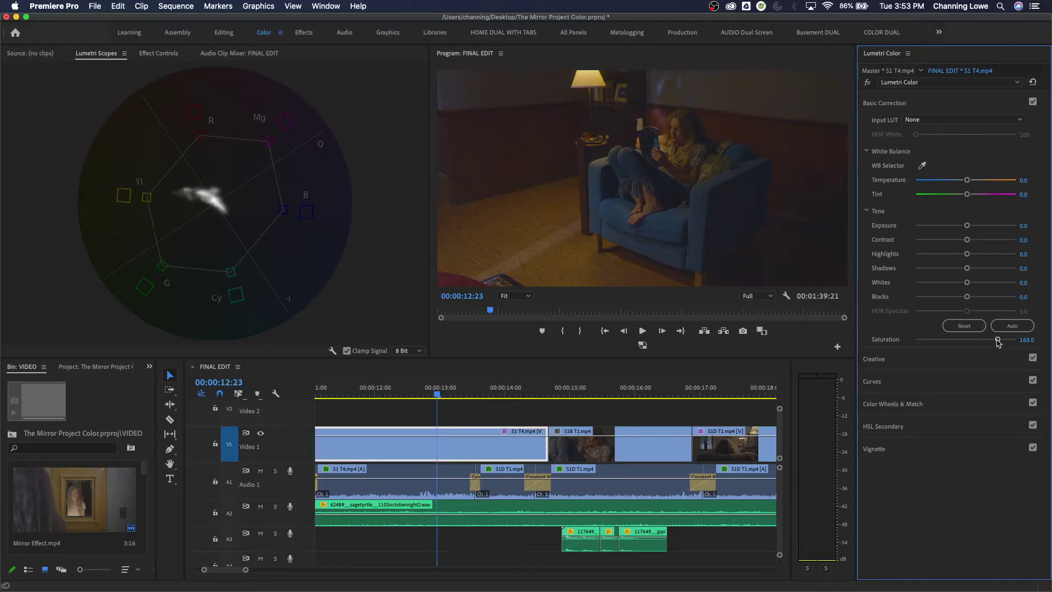
pyautogui.doubleClick(998, 339)
pyautogui.moveTo(966, 341); pyautogui.dragTo(906, 350)
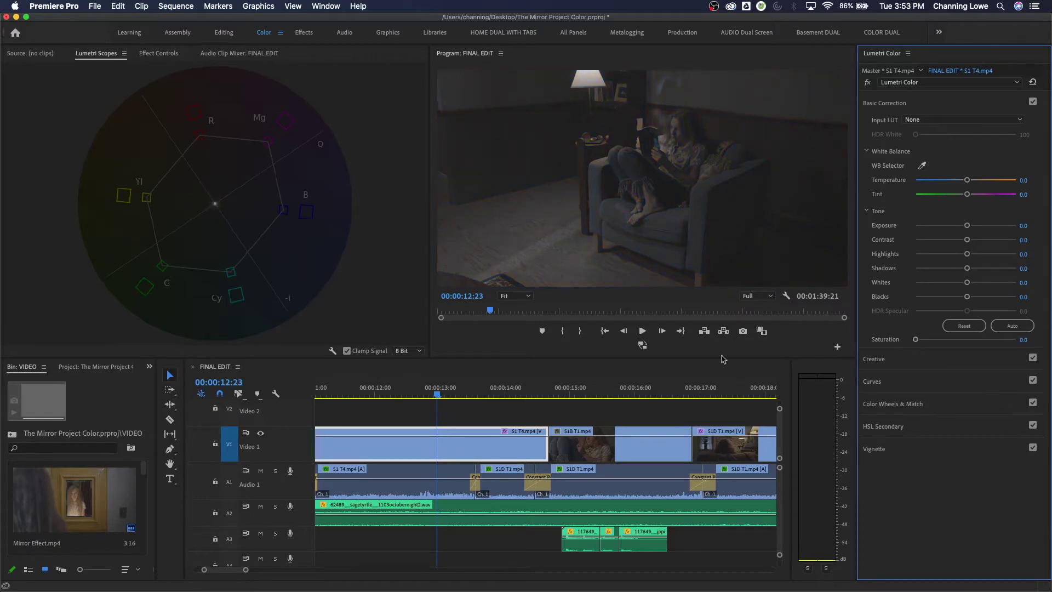
# - Undo the last Saturation change and open the Creative section of Lumetri Color
pyautogui.press('super+z')
pyautogui.click(886, 105)
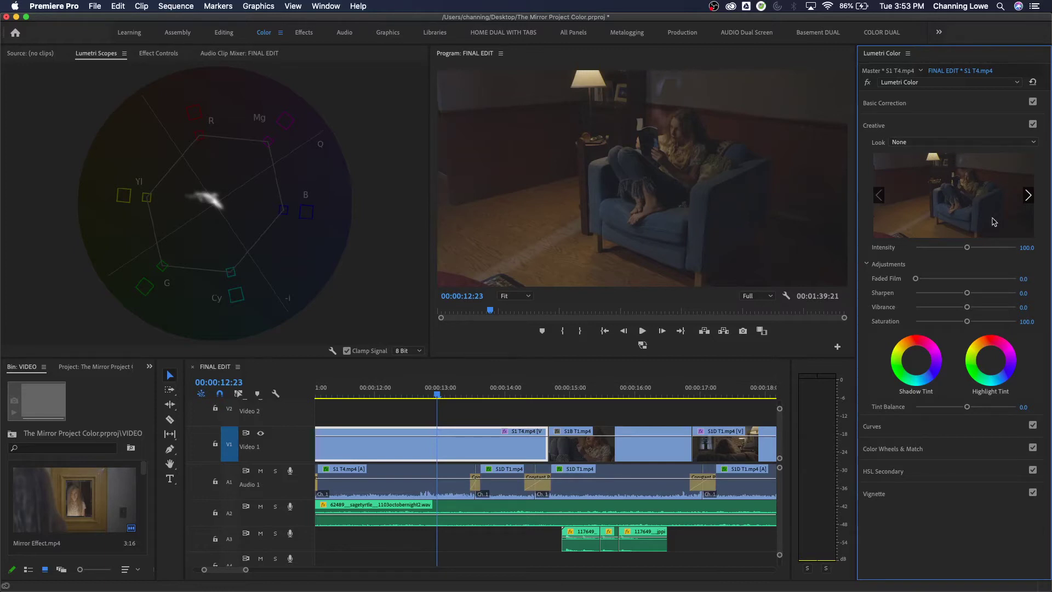
# - Browse forward through the Creative look previews and apply the SL BIG look to the clip
pyautogui.click(1027, 195)
pyautogui.click(1027, 196)
pyautogui.click(1027, 196)
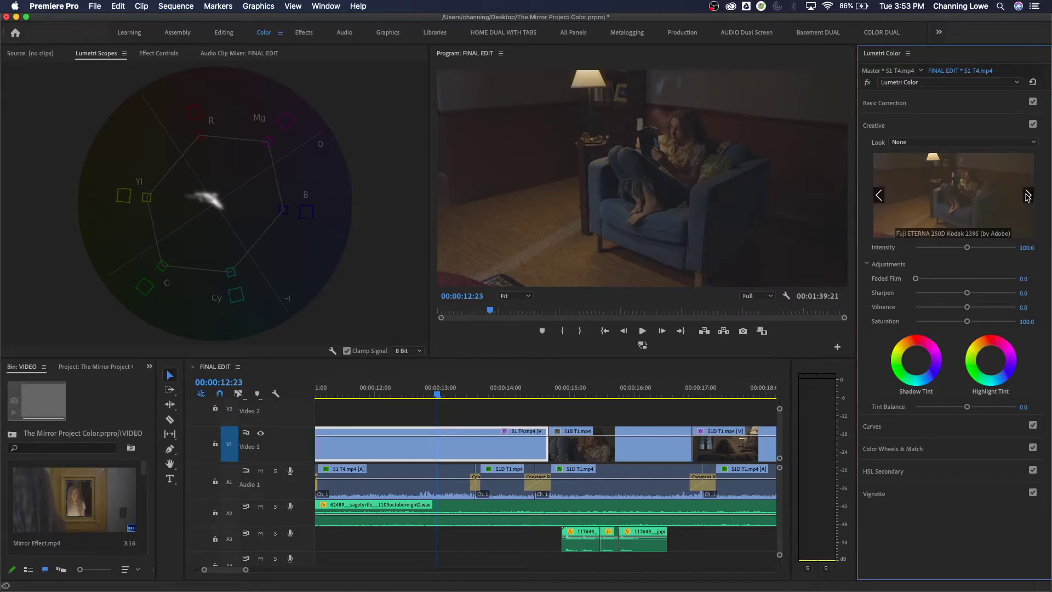
pyautogui.click(1027, 196)
pyautogui.click(1027, 196)
pyautogui.click(1027, 196)
pyautogui.click(1027, 195)
pyautogui.click(1027, 195)
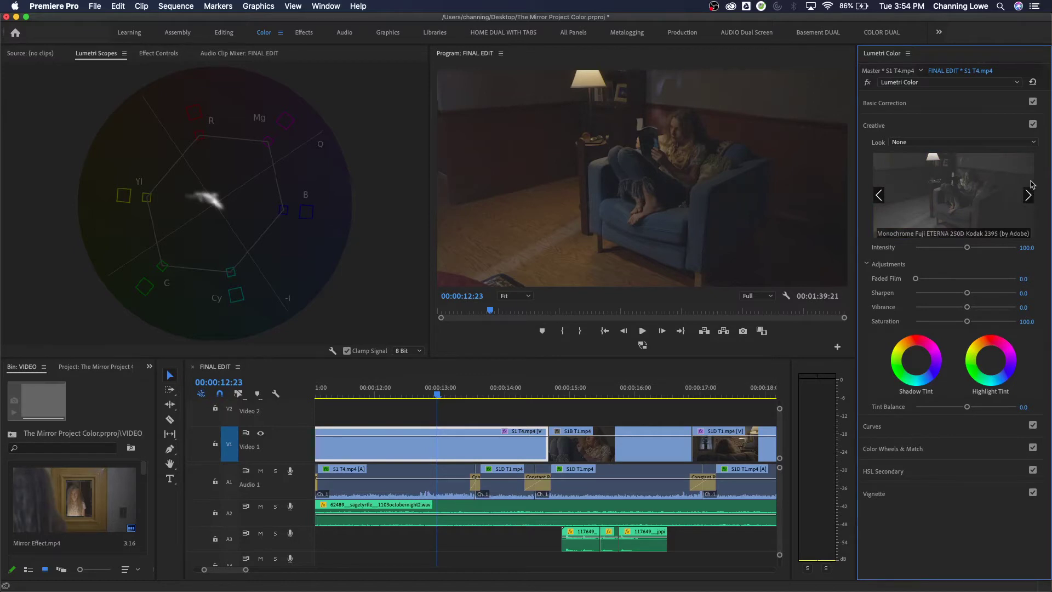
pyautogui.click(1027, 196)
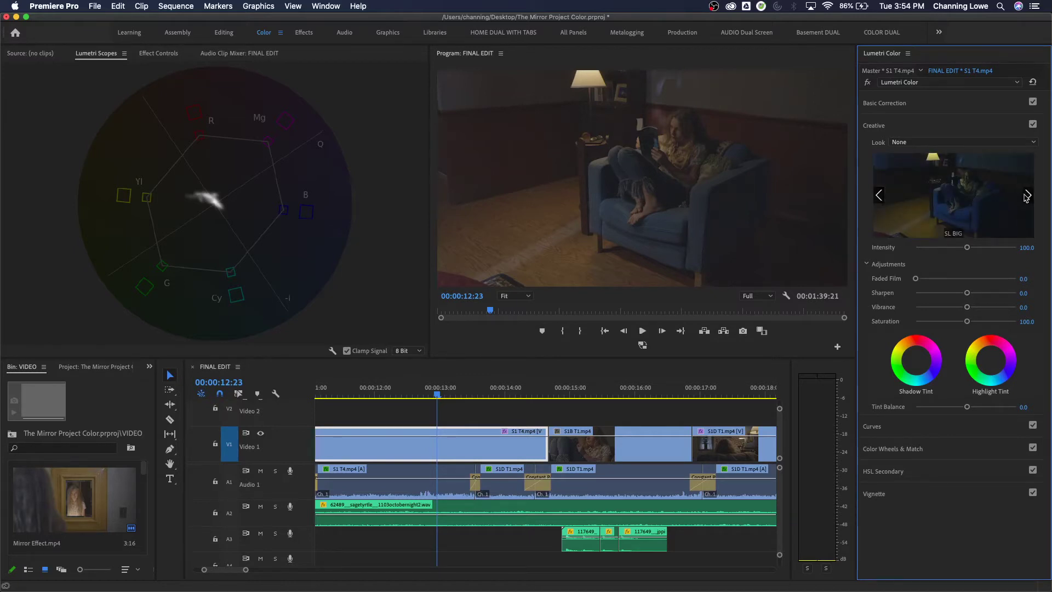
pyautogui.click(960, 200)
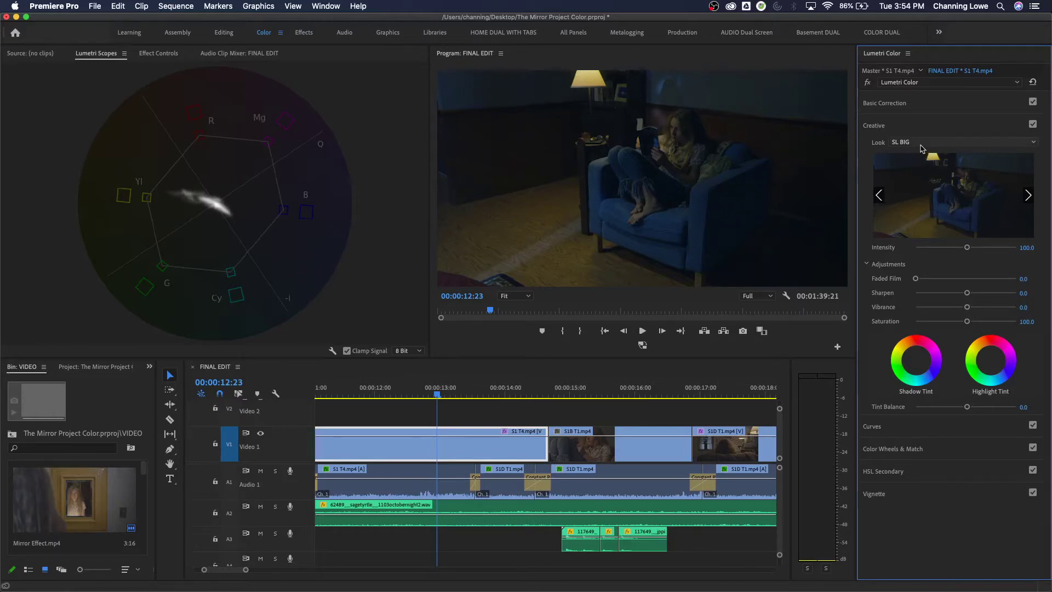
# - Browse back through the look previews and apply the Kodak 5218 Kodak 2383 (by Adobe) look
pyautogui.click(1025, 196)
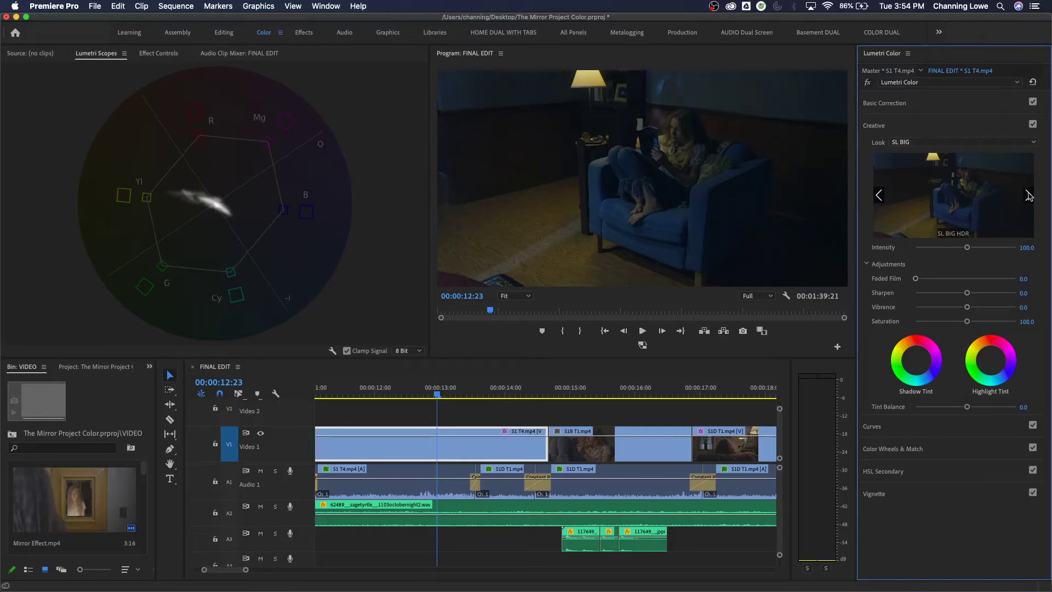
pyautogui.click(880, 196)
pyautogui.click(880, 196)
pyautogui.click(880, 196)
pyautogui.click(881, 196)
pyautogui.click(881, 196)
pyautogui.click(880, 196)
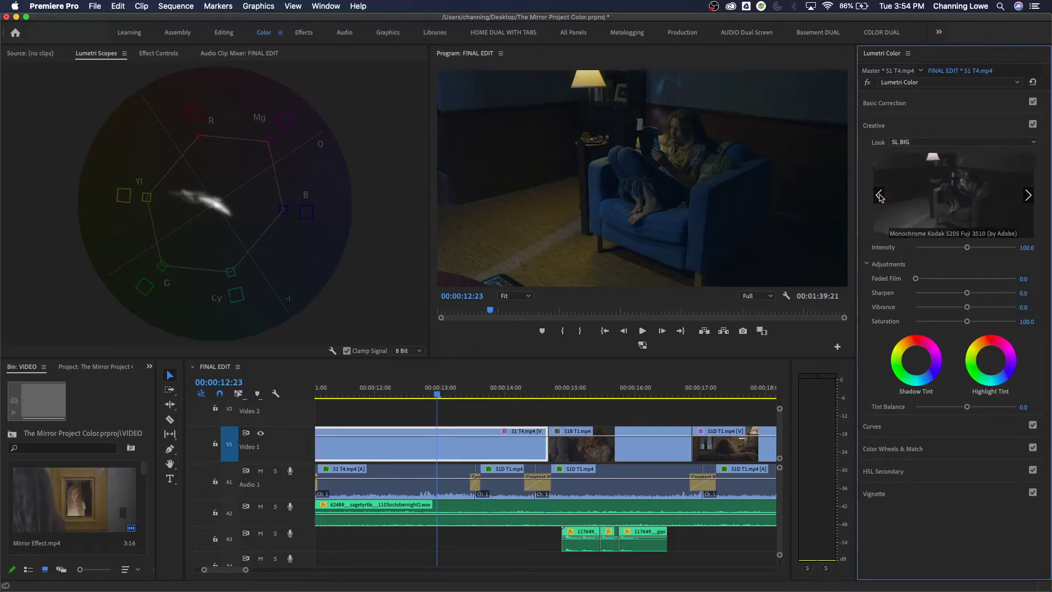
pyautogui.click(881, 196)
pyautogui.click(880, 196)
pyautogui.click(935, 196)
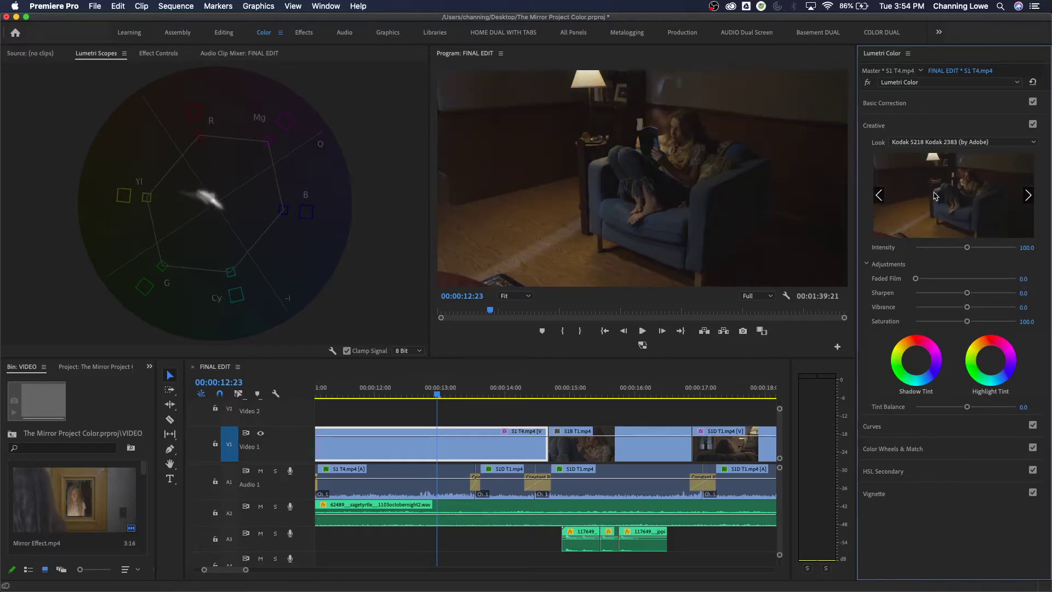
# - Try the black-and-white looks SL NOIR RED WAVE, SL NOIR NOUVELLE RED and SL NOIR NOUVELLE on the clip
pyautogui.click(919, 143)
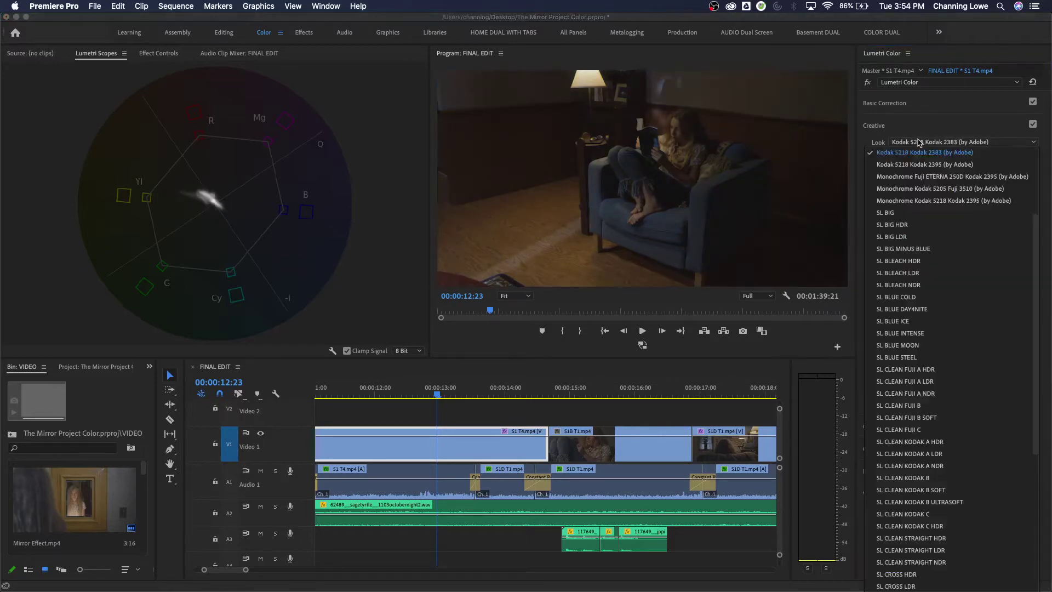
pyautogui.scroll(-5, 926, 372)
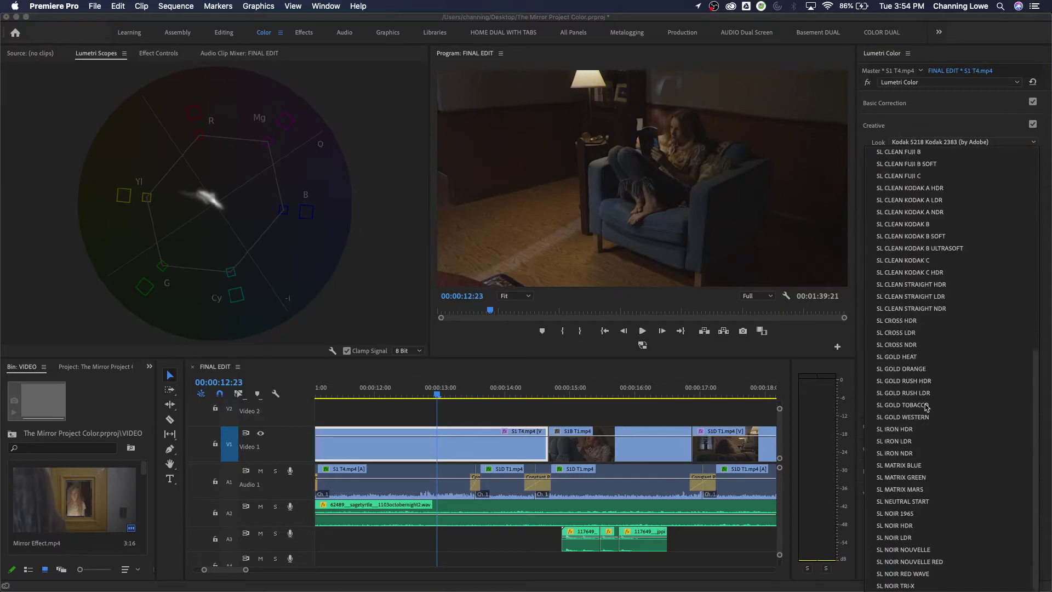
pyautogui.click(924, 573)
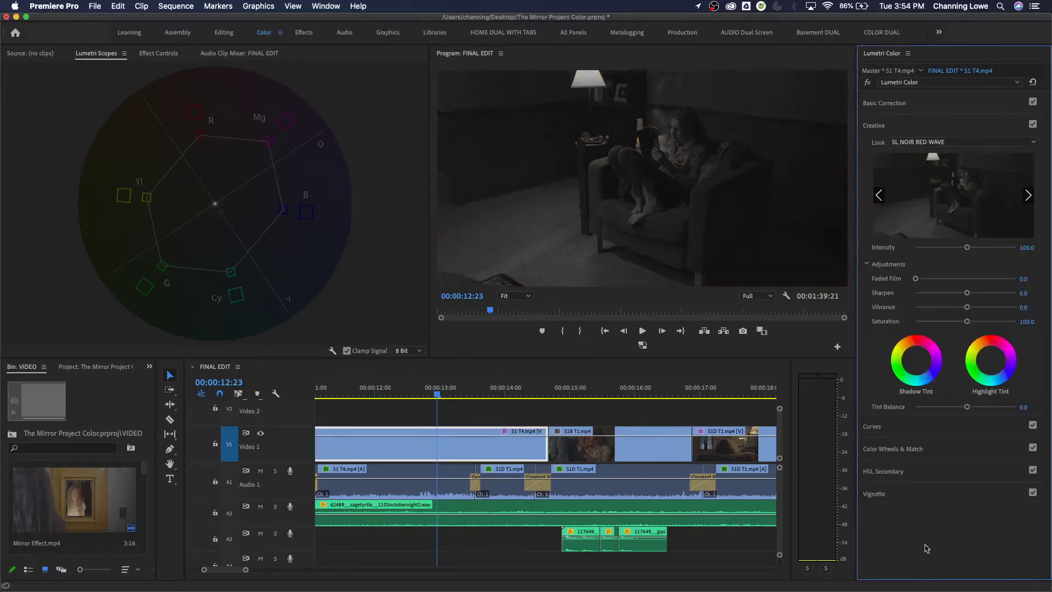
pyautogui.click(943, 142)
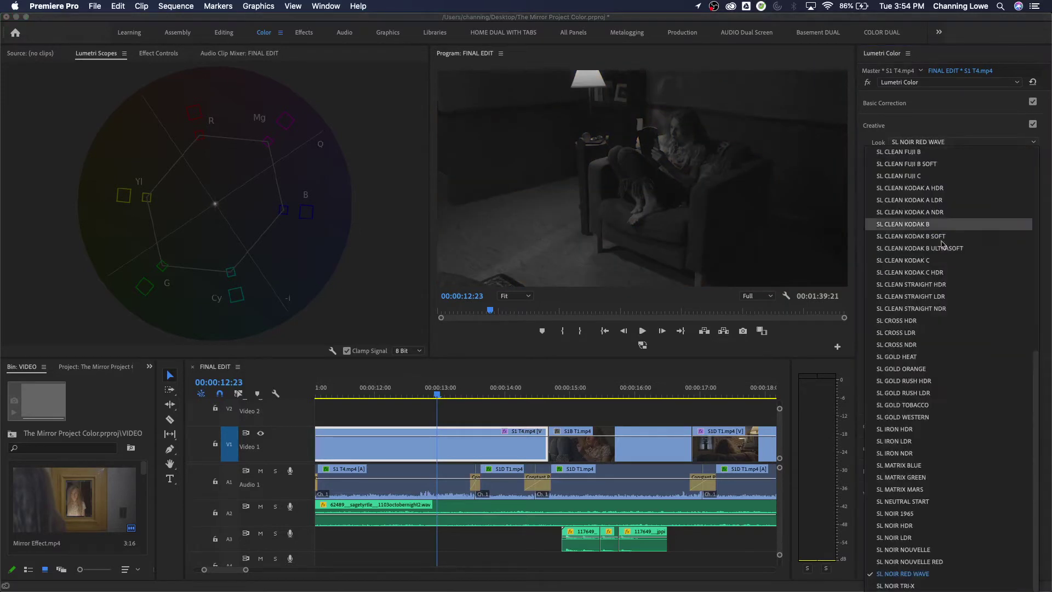
pyautogui.click(927, 561)
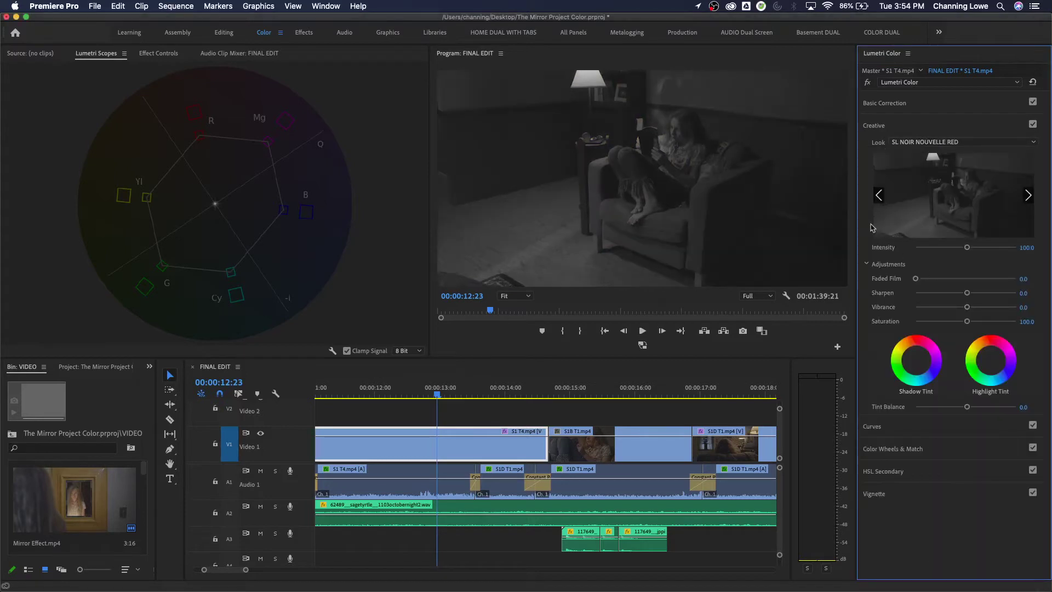
pyautogui.click(942, 143)
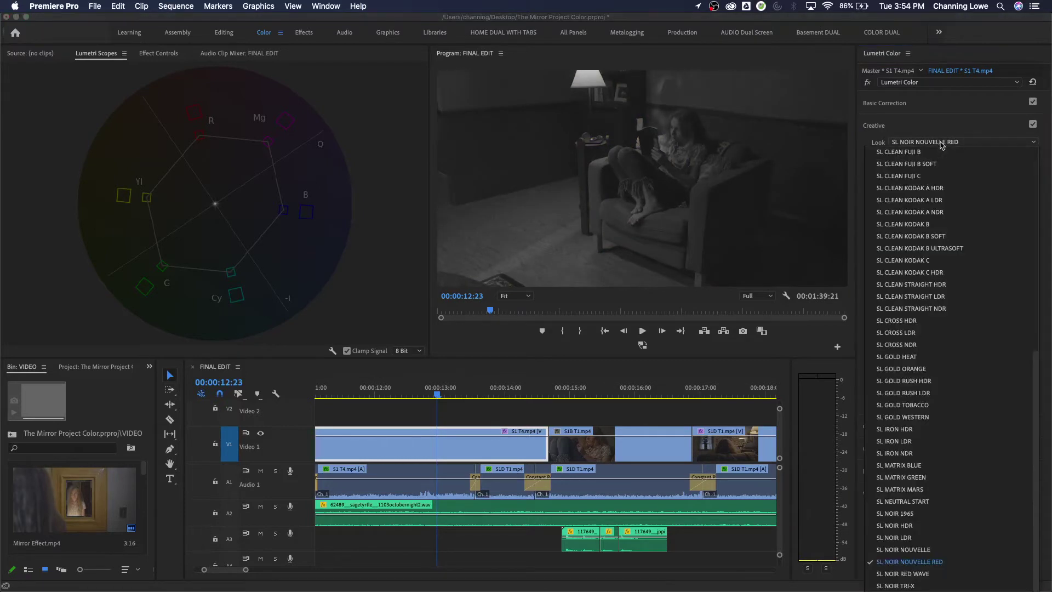
pyautogui.click(912, 549)
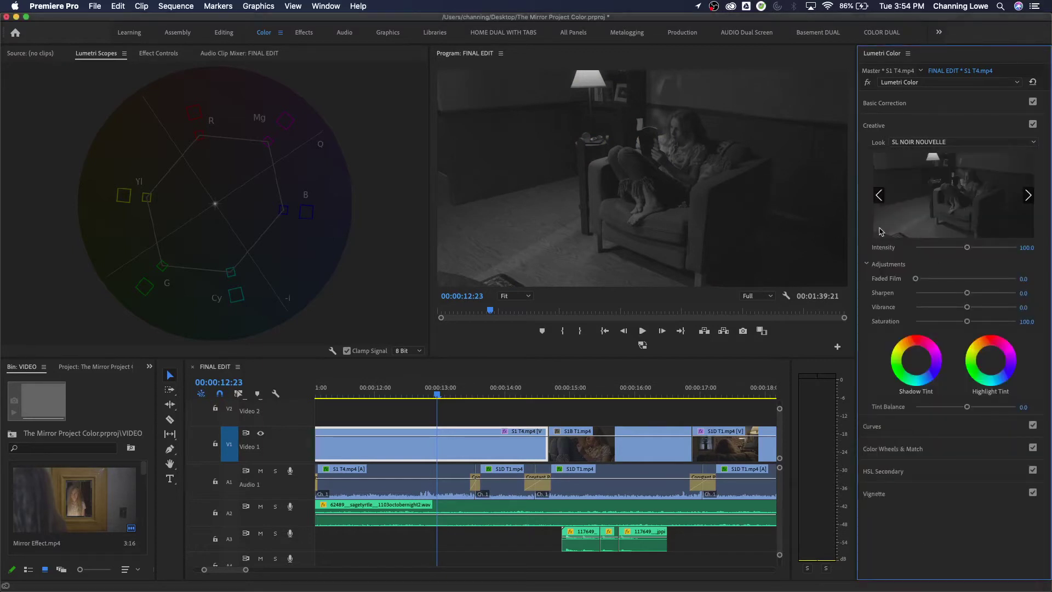
# - Apply the Fuji ETERNA 250D Kodak 2395 look and replace it with Fuji F125 Kodak 2393 (by Adobe)
pyautogui.click(941, 144)
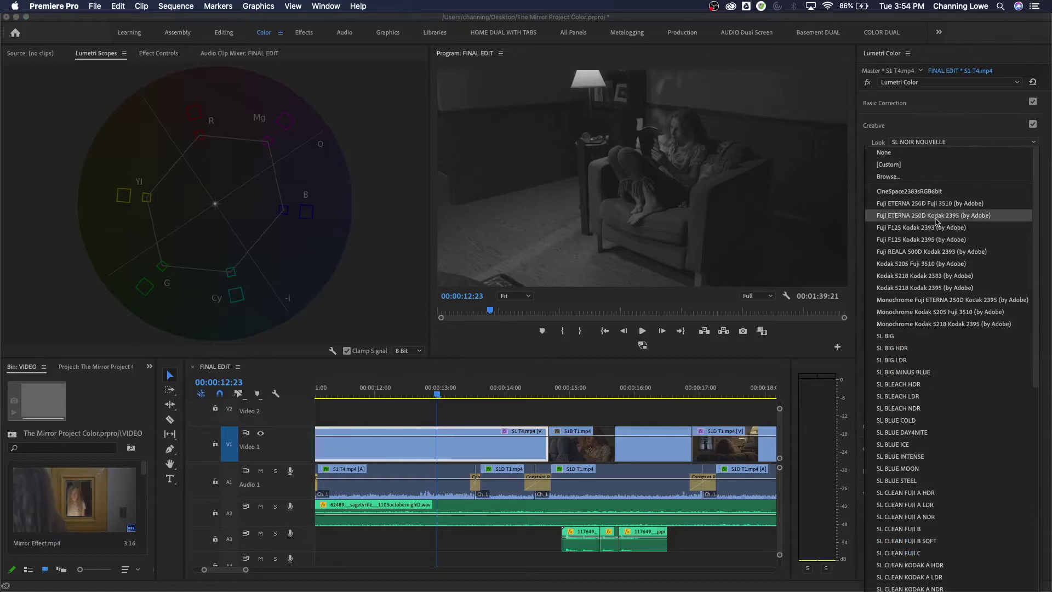
pyautogui.click(934, 214)
pyautogui.click(939, 148)
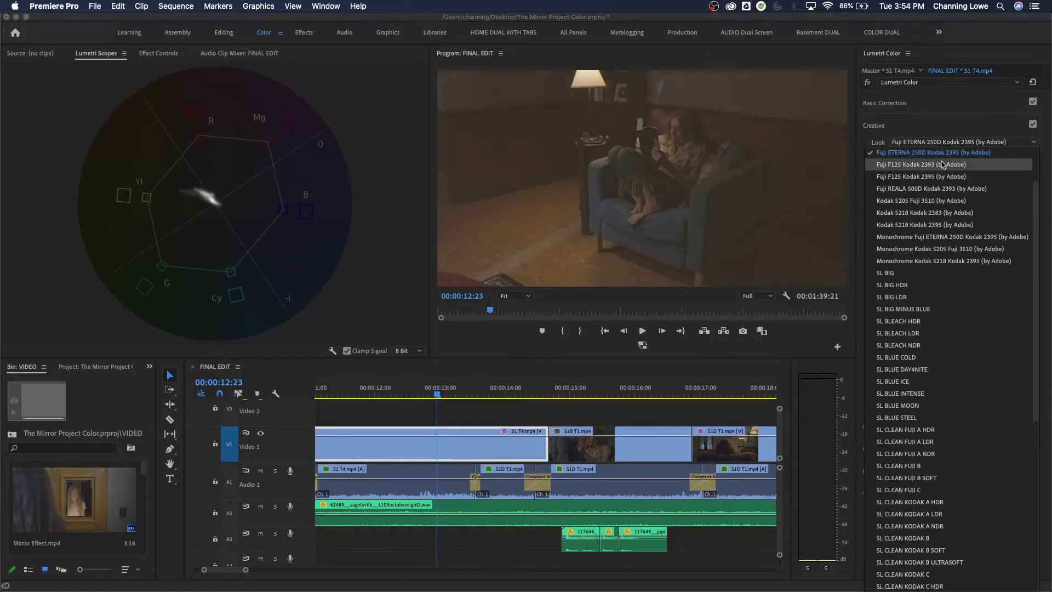
pyautogui.click(940, 157)
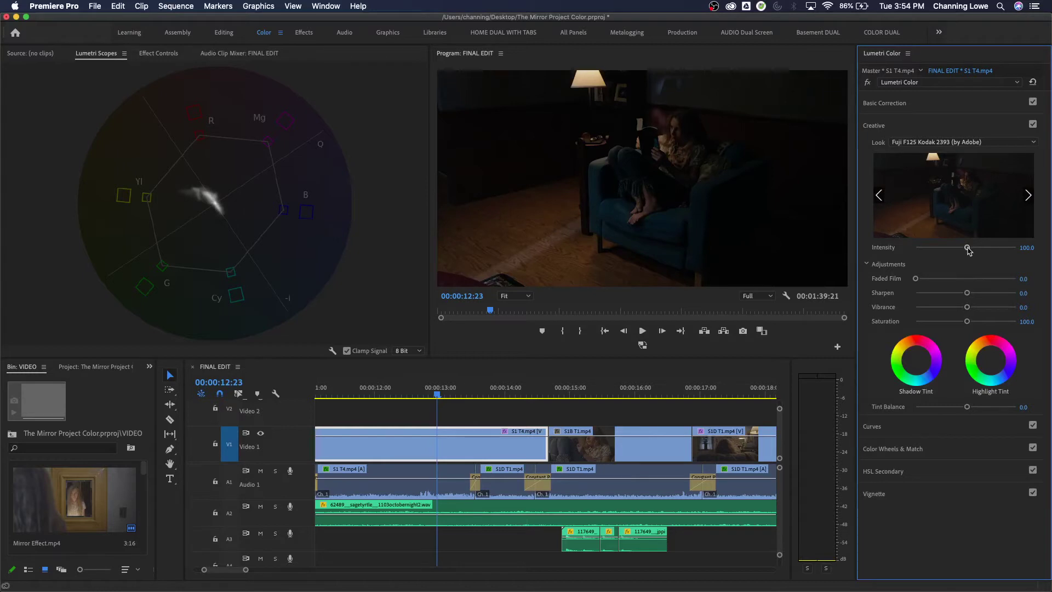
# - Lower the look's Intensity to 70.7, and reset the whole Lumetri Color effect
pyautogui.moveTo(968, 251); pyautogui.dragTo(952, 265)
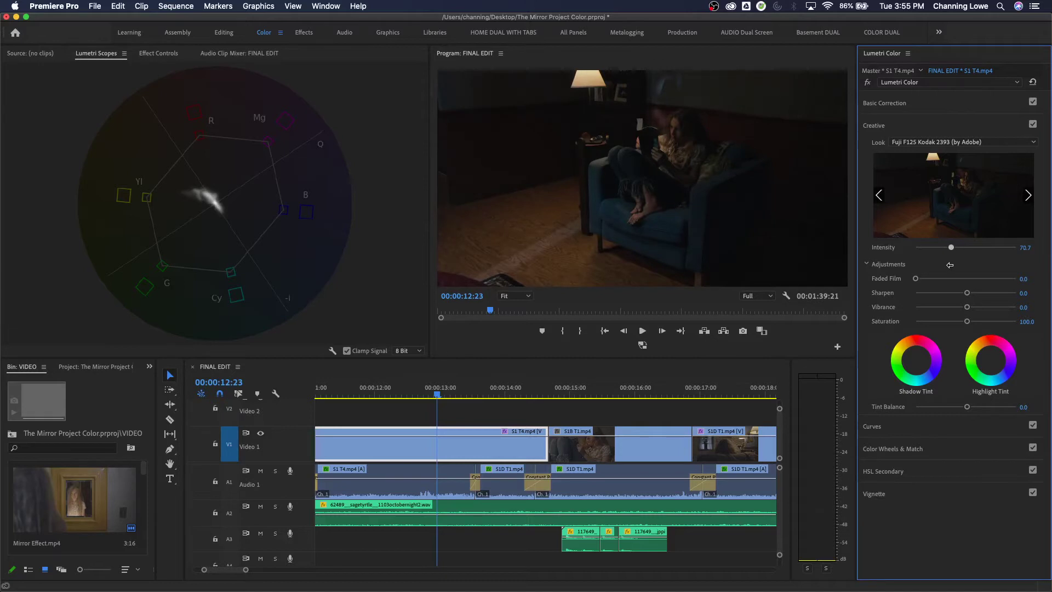
pyautogui.click(1033, 81)
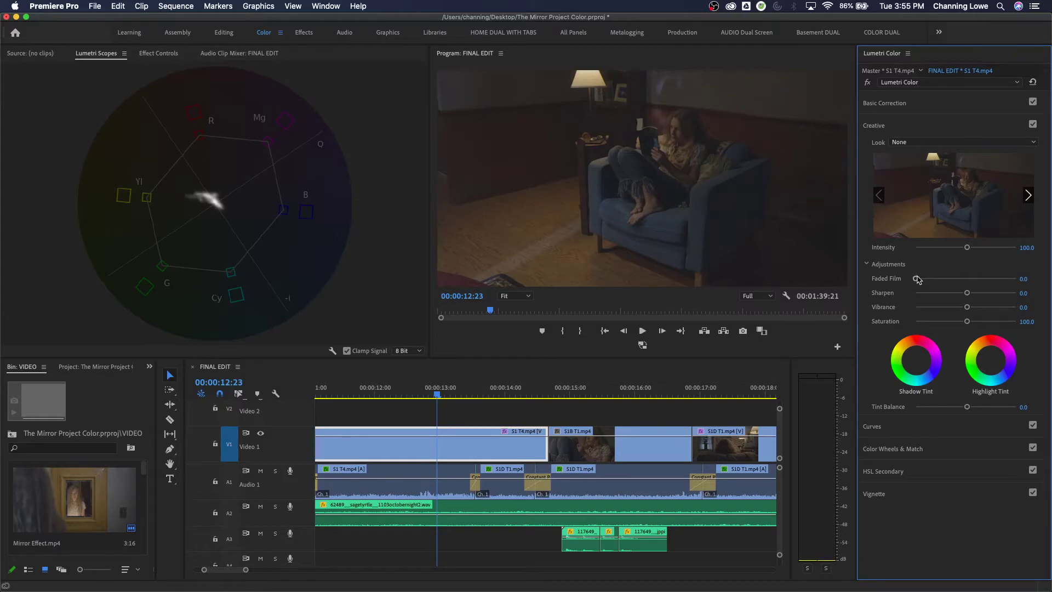
# - Raise Faded Film to 26.1 in the Creative adjustments, and reset it to 0.0
pyautogui.moveTo(918, 280)
pyautogui.mouseDown()
pyautogui.moveTo(929, 279)
pyautogui.moveTo(899, 283)
pyautogui.mouseUp()
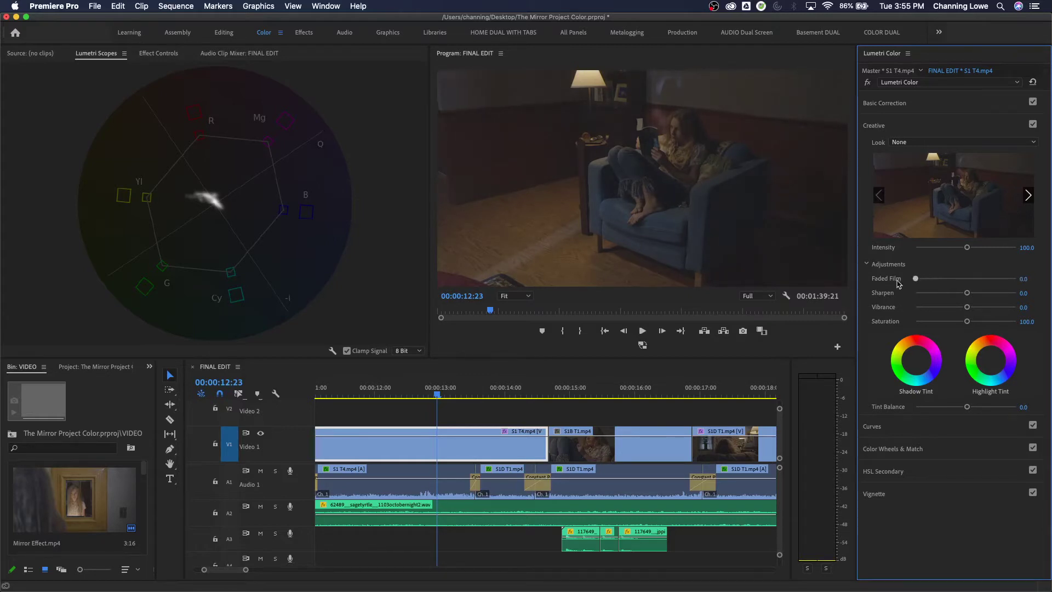
pyautogui.click(912, 98)
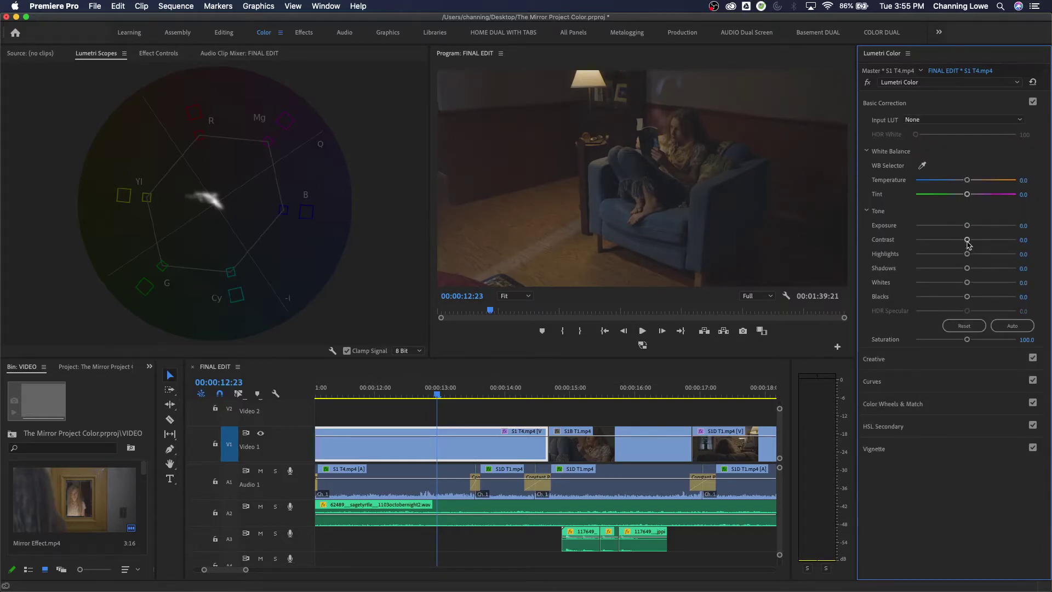
pyautogui.press('super+z')
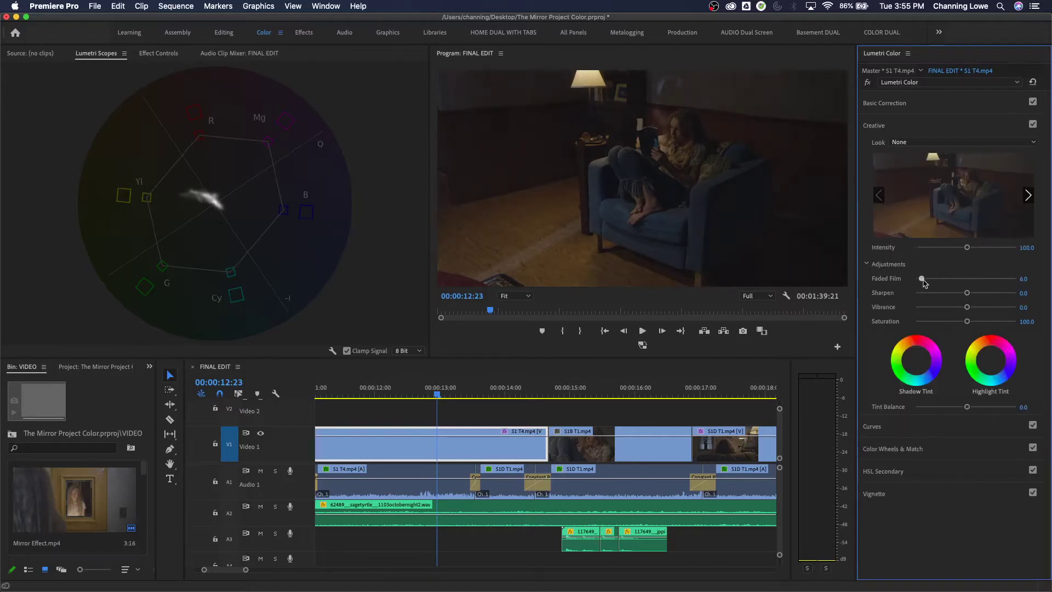
pyautogui.moveTo(923, 280)
pyautogui.mouseDown()
pyautogui.moveTo(961, 281)
pyautogui.moveTo(927, 281)
pyautogui.mouseUp()
pyautogui.click(939, 279)
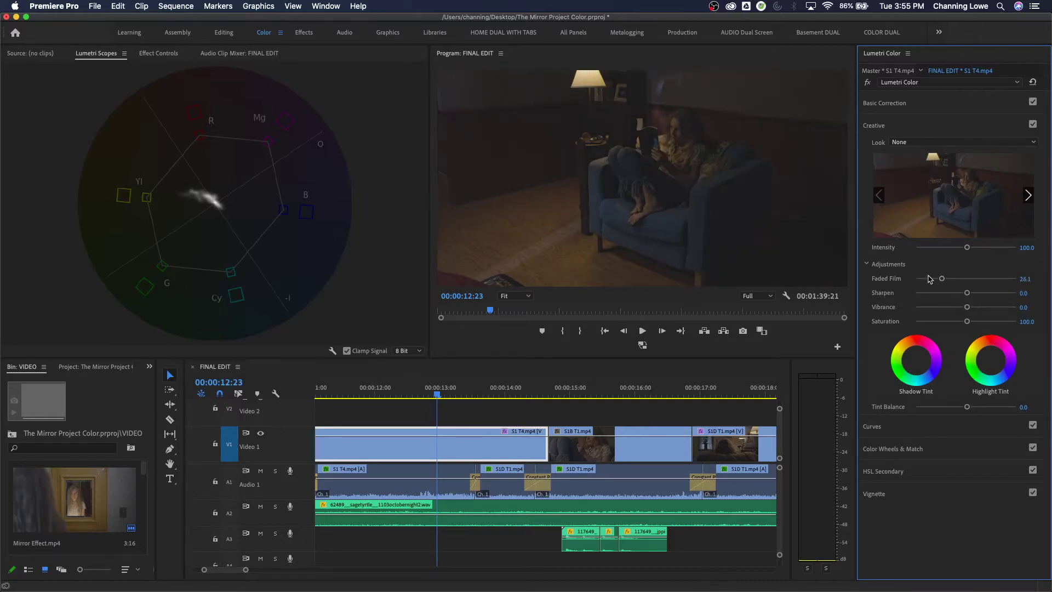
pyautogui.click(943, 280)
# - Try different Sharpen amounts up to 100.0, previewing the frame full screen
pyautogui.moveTo(968, 295)
pyautogui.mouseDown()
pyautogui.moveTo(976, 296)
pyautogui.moveTo(955, 294)
pyautogui.mouseUp()
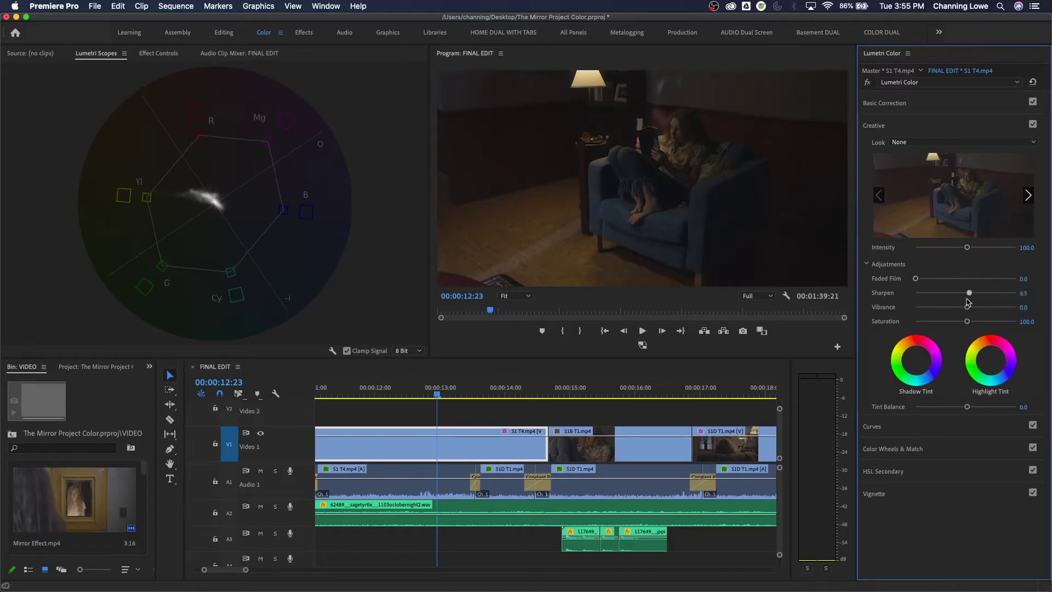
pyautogui.hotkey('ctrl', '`')
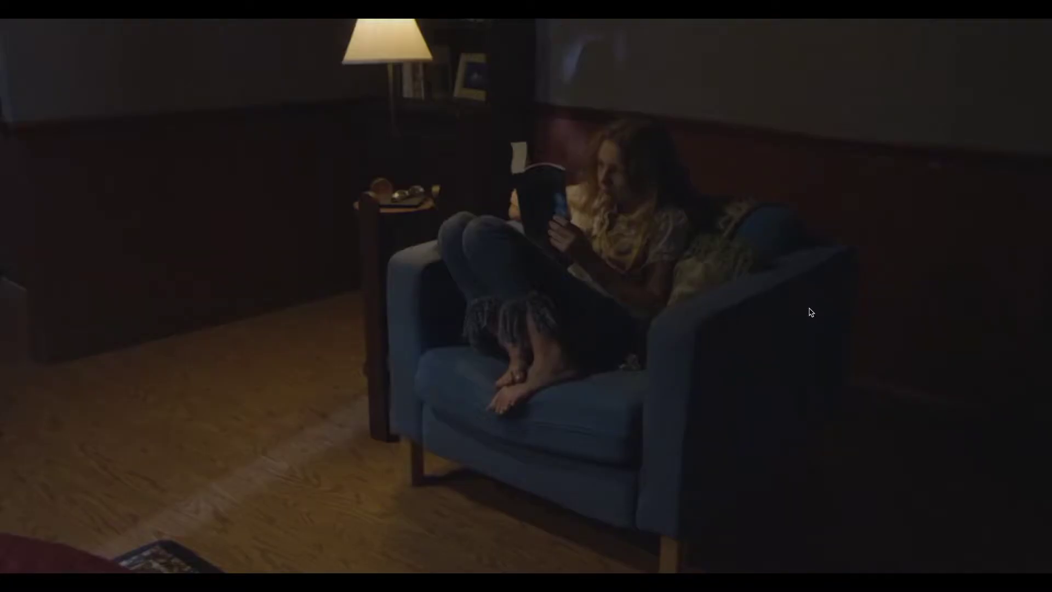
pyautogui.hotkey('ctrl', '`')
pyautogui.moveTo(955, 293); pyautogui.dragTo(1044, 298)
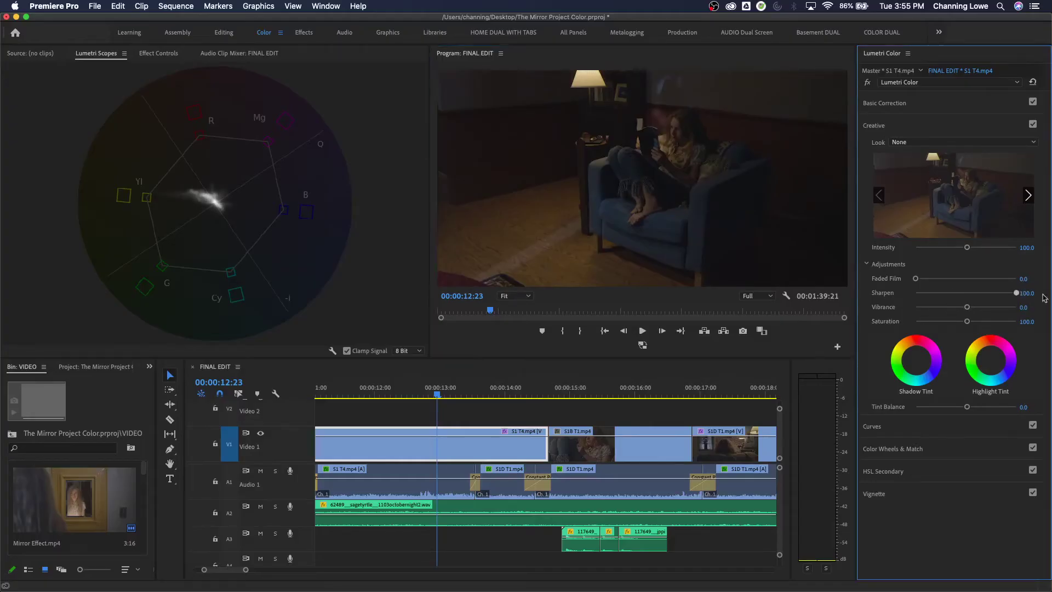
pyautogui.hotkey('ctrl', '`')
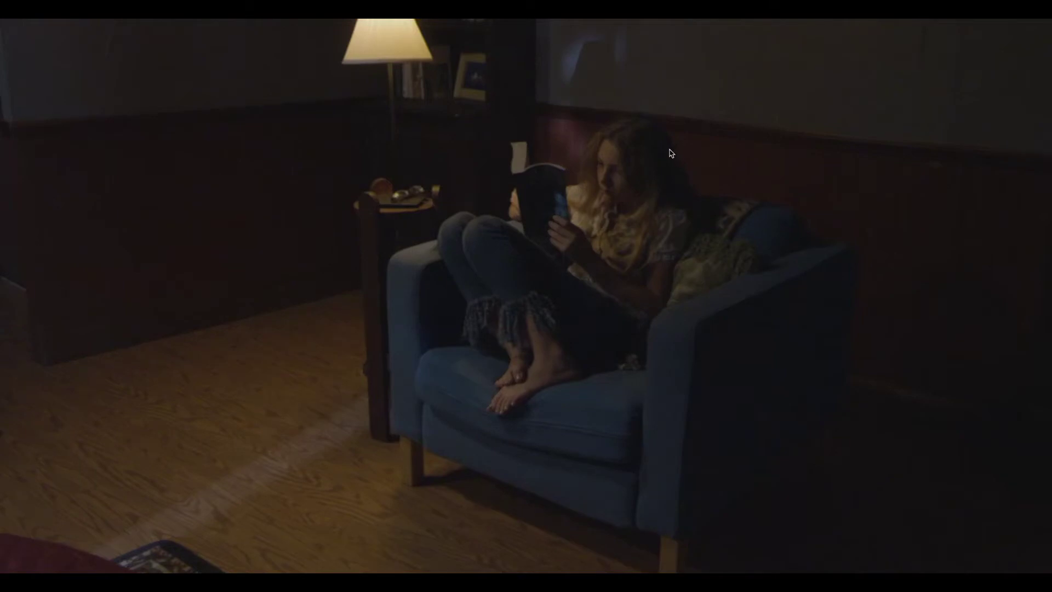
pyautogui.press('Escape')
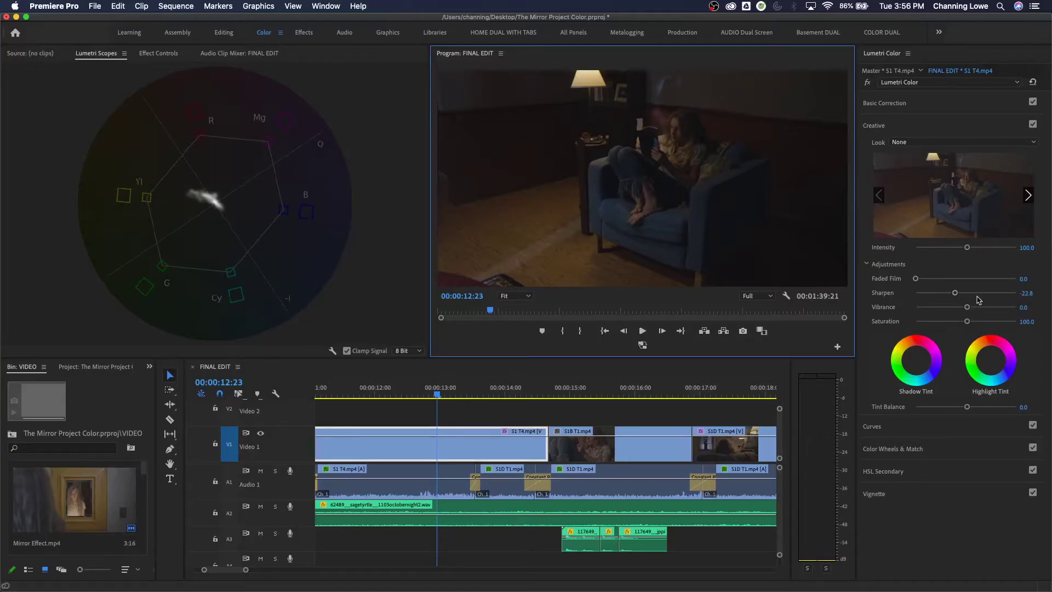
# - Lower Sharpen to -100.0 and return it to 0.0, previewing the frame full screen
pyautogui.moveTo(956, 295); pyautogui.dragTo(867, 304)
pyautogui.hotkey('ctrl', '`')
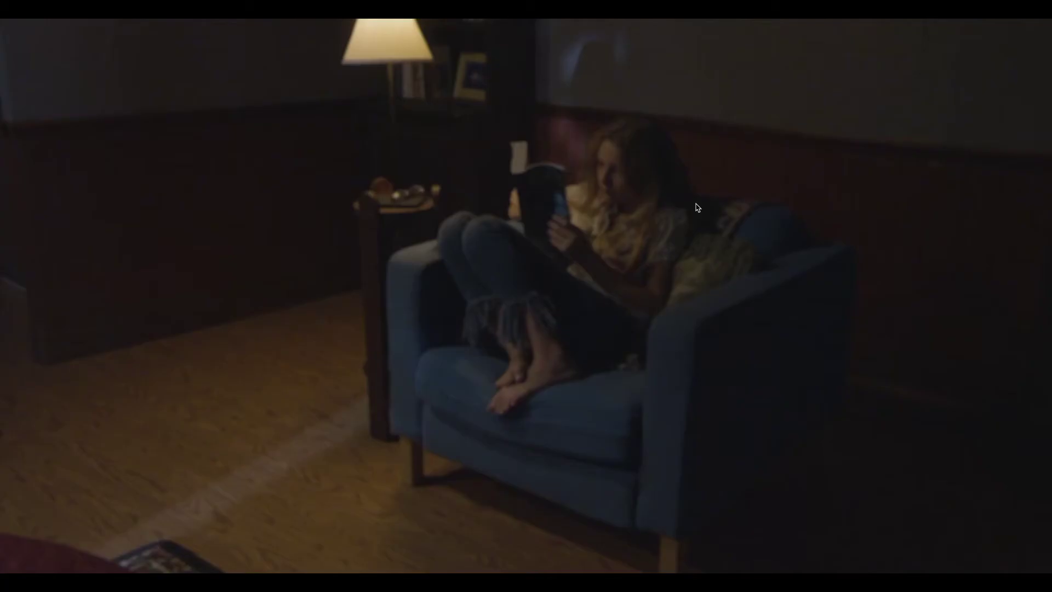
pyautogui.press('Escape')
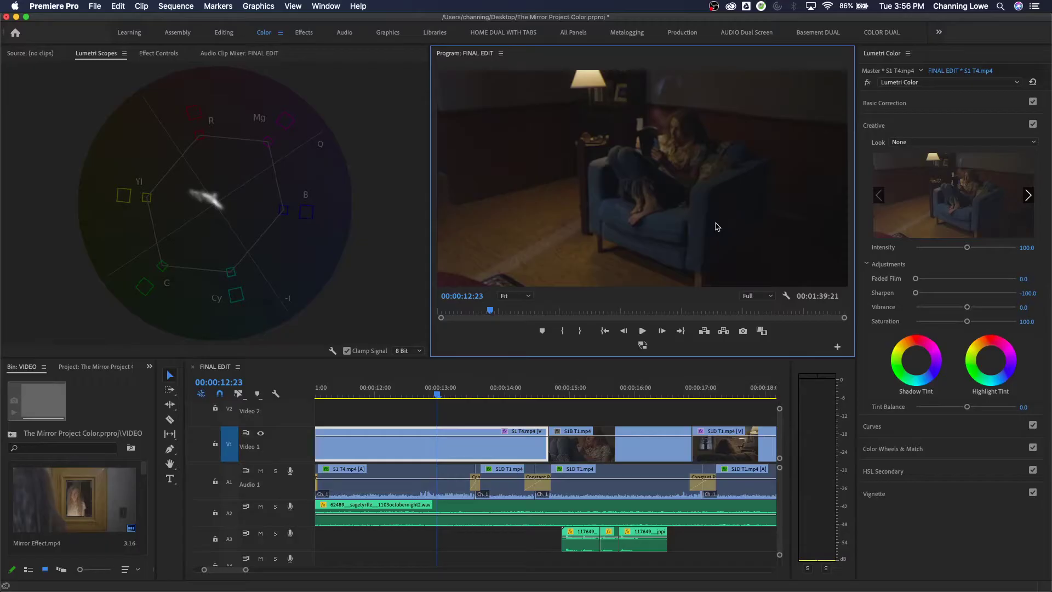
pyautogui.moveTo(914, 293); pyautogui.dragTo(982, 299)
pyautogui.hotkey('ctrl', '`')
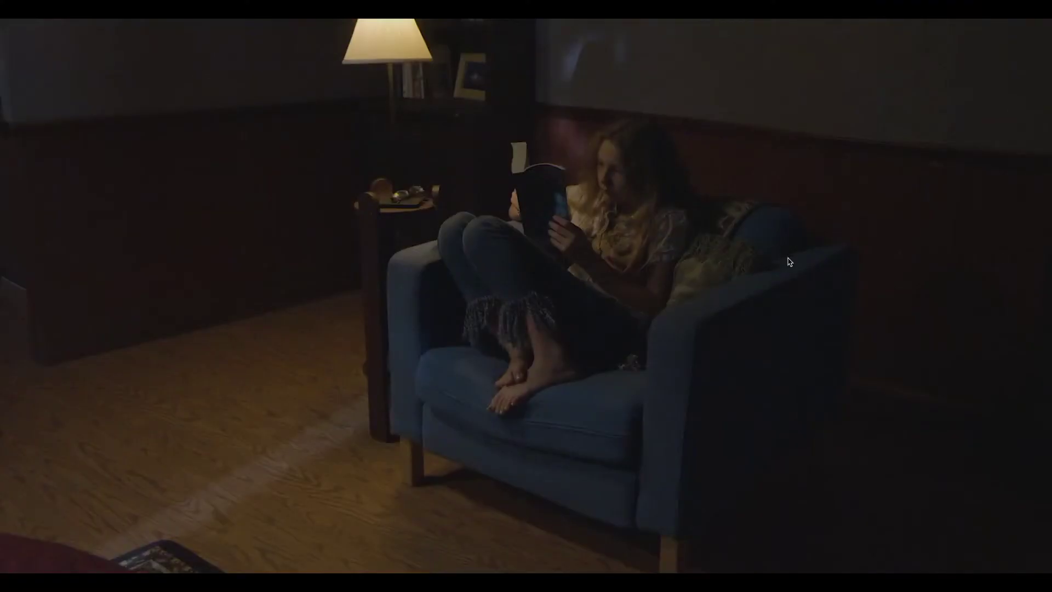
pyautogui.hotkey('ctrl', '`')
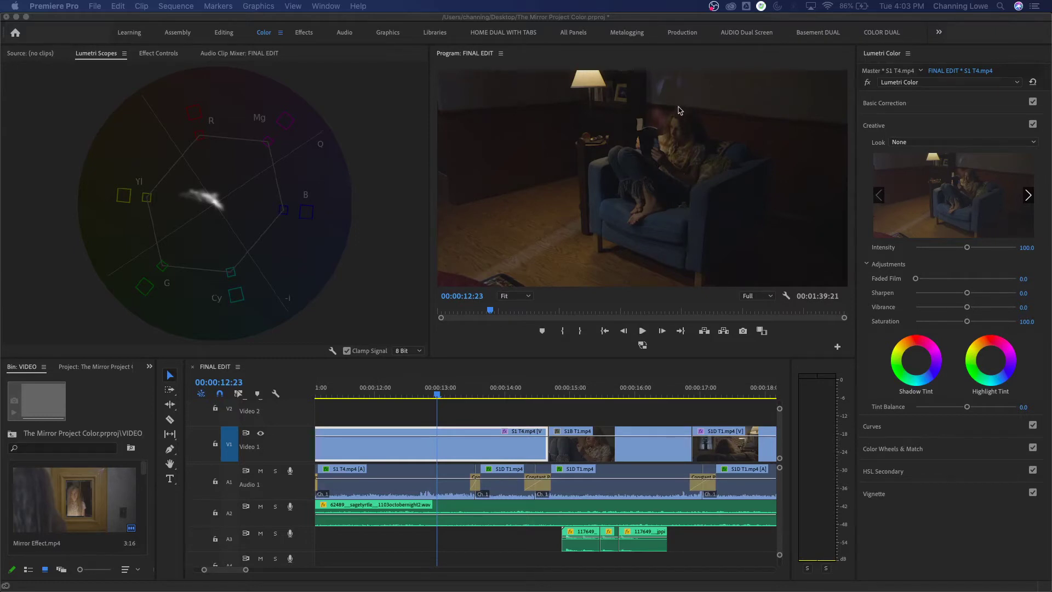
# - Move the playhead to the S1B T1.mp4 clip at 00:00:15:21 in the FINAL EDIT sequence
pyautogui.click(968, 308)
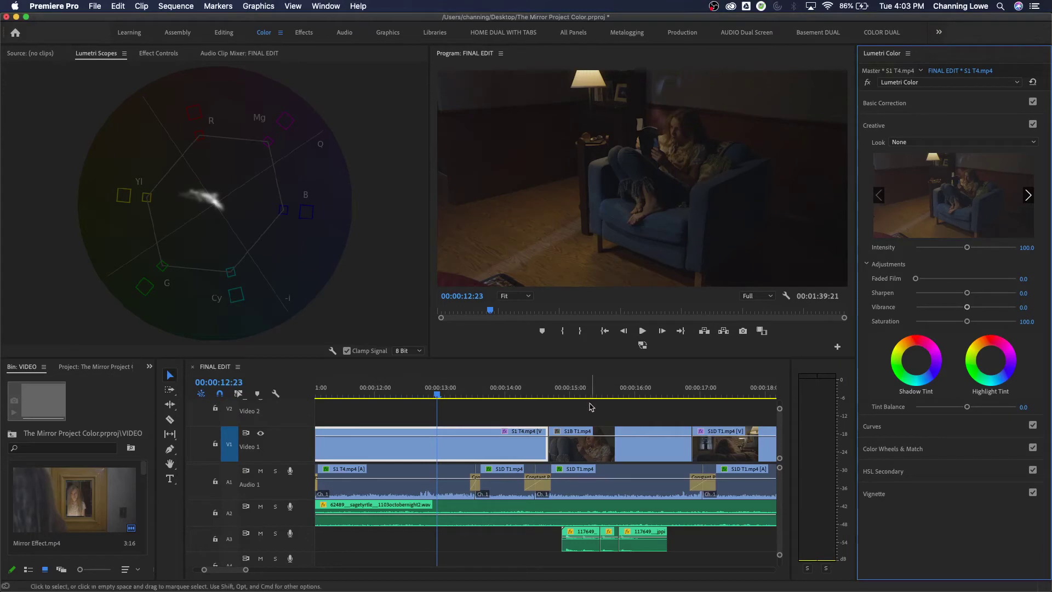
pyautogui.moveTo(616, 395); pyautogui.dragTo(628, 394)
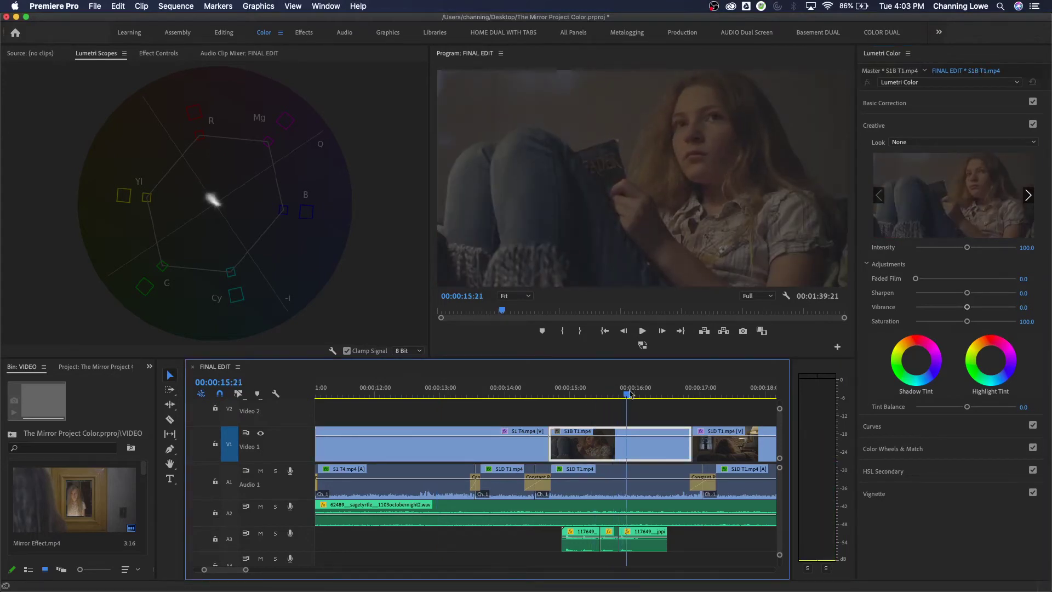
# - In Basic Correction for S1B T1.mp4, set Exposure to 0.6, Contrast to 80.4, Saturation to 107.6, Temperature to -4.3 and Tint to 15.2
pyautogui.click(941, 117)
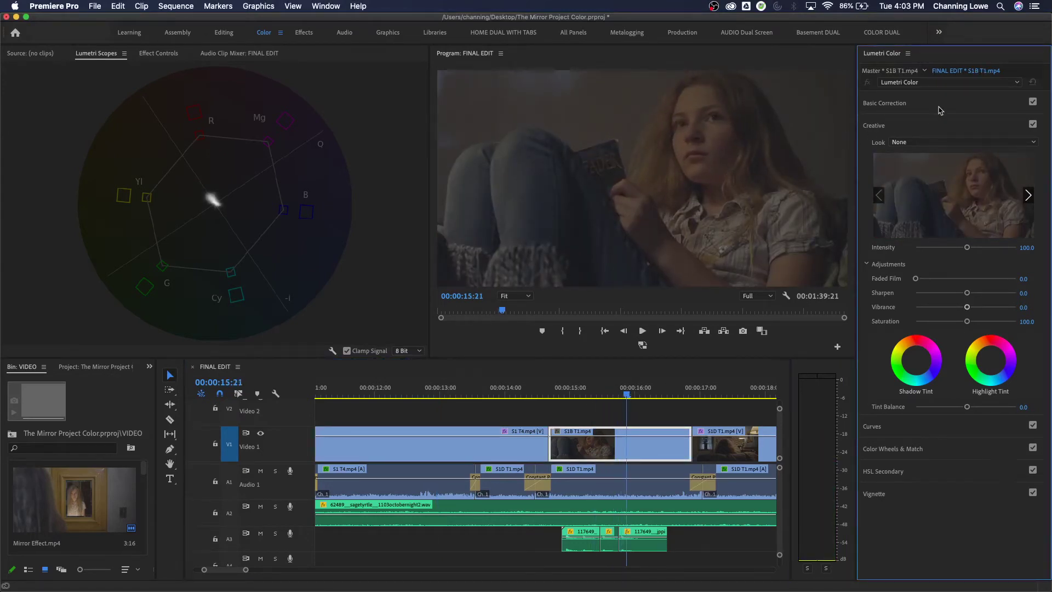
pyautogui.click(940, 107)
pyautogui.moveTo(966, 225); pyautogui.dragTo(1005, 241)
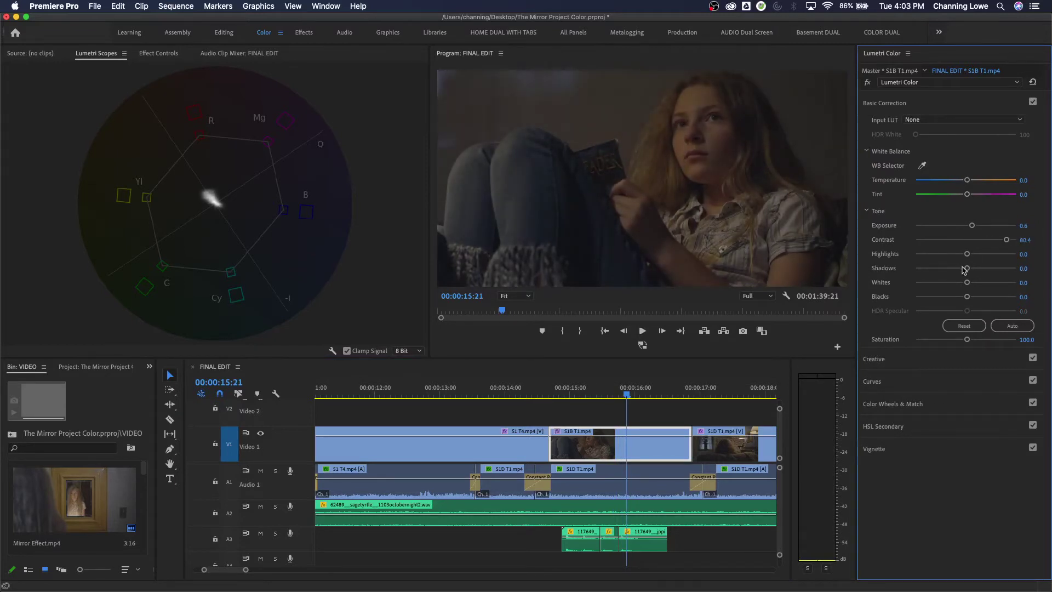
pyautogui.moveTo(967, 339); pyautogui.dragTo(974, 340)
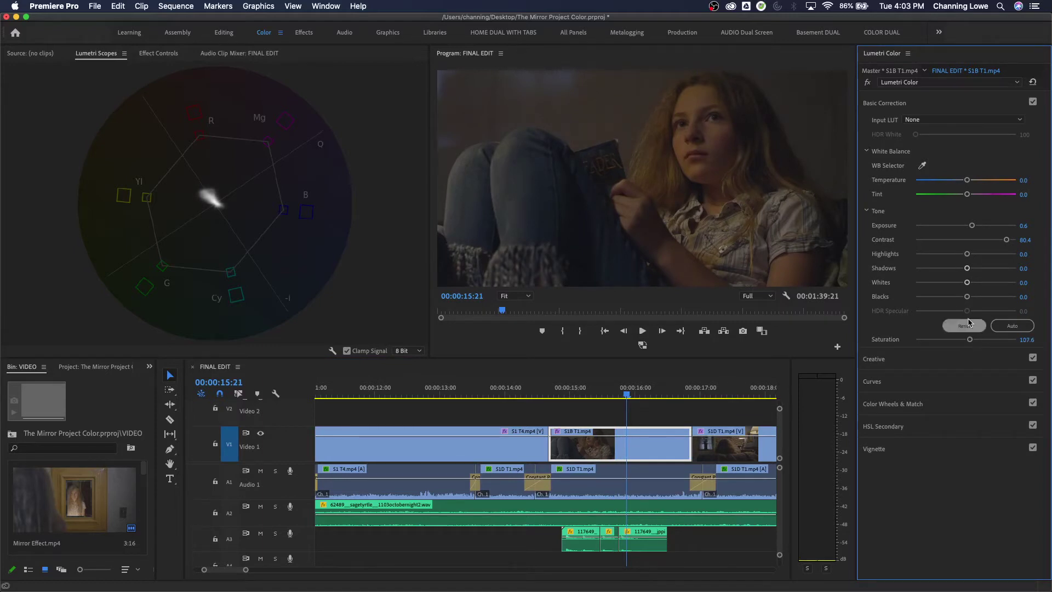
pyautogui.moveTo(967, 195); pyautogui.dragTo(963, 182)
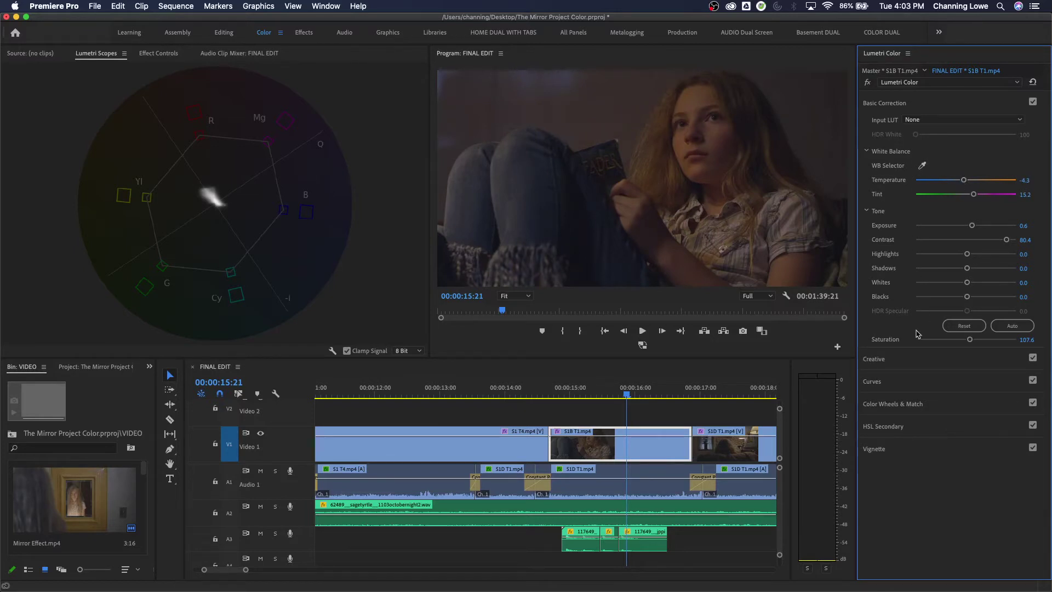
# - Try the Creative Vibrance at 72.8 and -100.0 and a lower Creative Saturation, resetting each to its default
pyautogui.click(919, 364)
pyautogui.moveTo(966, 307); pyautogui.dragTo(1003, 309)
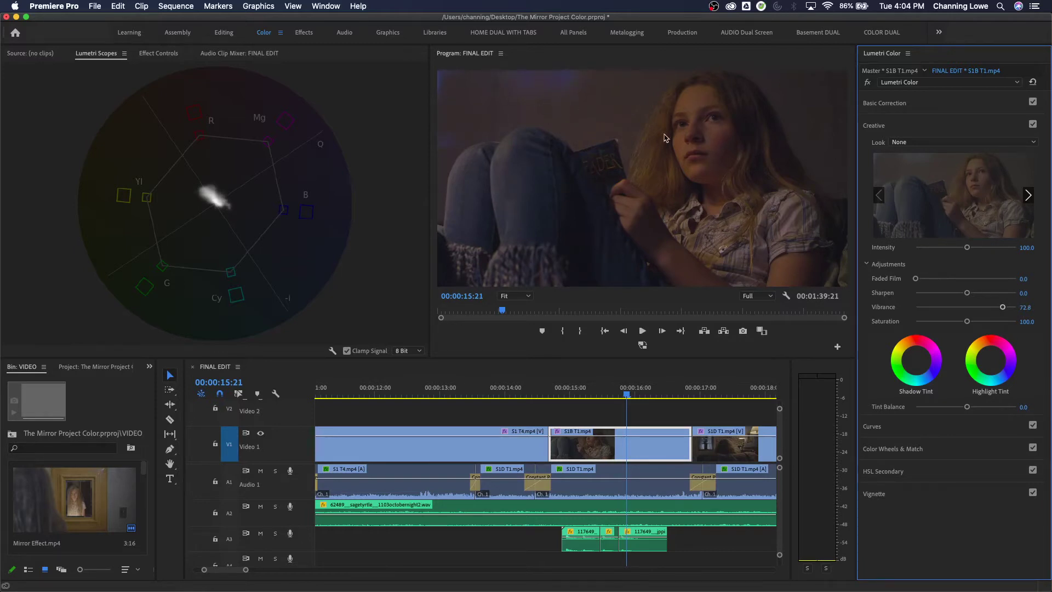
pyautogui.moveTo(983, 308)
pyautogui.mouseDown()
pyautogui.moveTo(971, 310)
pyautogui.moveTo(1008, 311)
pyautogui.moveTo(929, 317)
pyautogui.mouseUp()
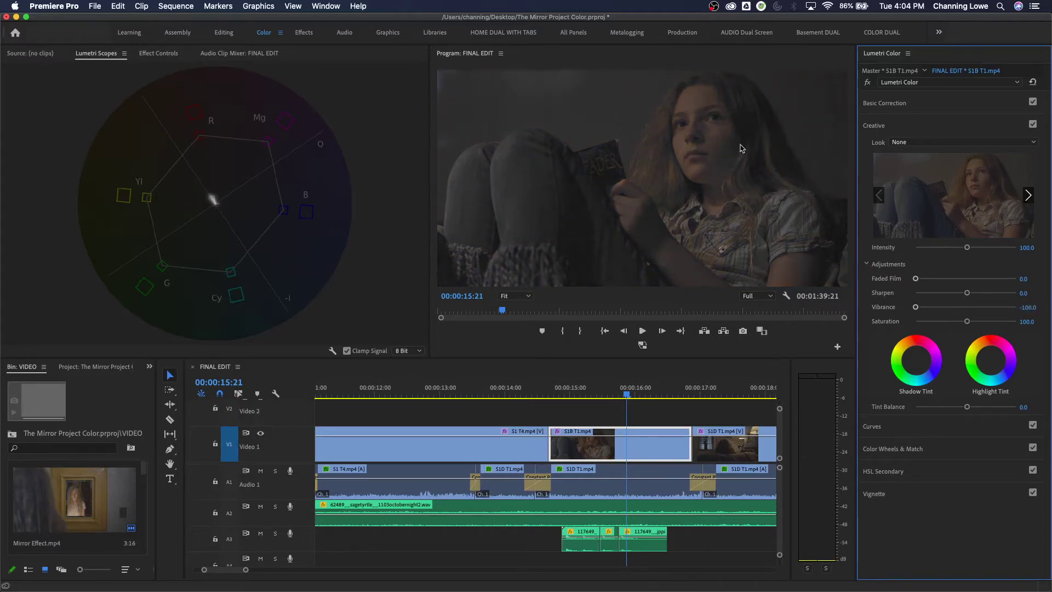
pyautogui.doubleClick(934, 308)
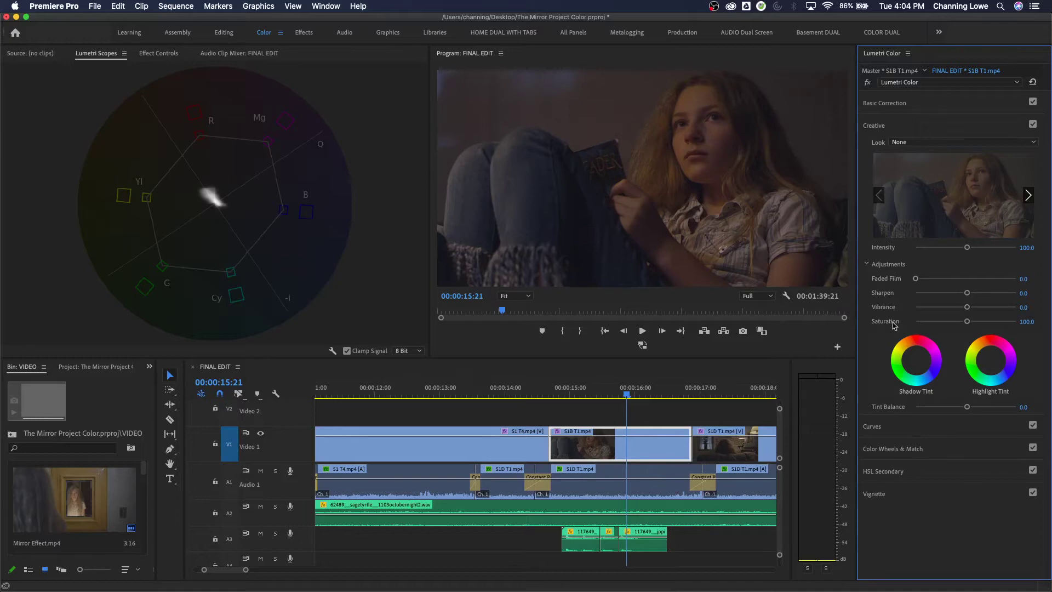
pyautogui.moveTo(967, 321)
pyautogui.mouseDown()
pyautogui.moveTo(936, 323)
pyautogui.moveTo(984, 331)
pyautogui.moveTo(962, 327)
pyautogui.mouseUp()
pyautogui.doubleClick(961, 323)
# - Shift the Creative Shadow Tint slightly toward orange-yellow and the Highlight Tint slightly toward blue-magenta
pyautogui.click(917, 361)
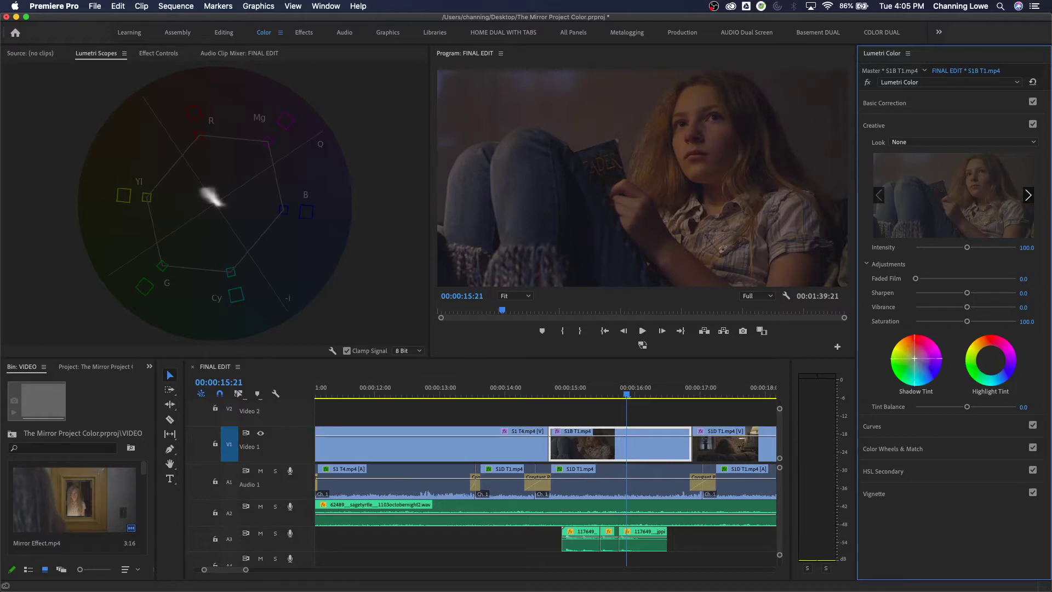
pyautogui.moveTo(914, 357); pyautogui.dragTo(913, 356)
pyautogui.click(993, 362)
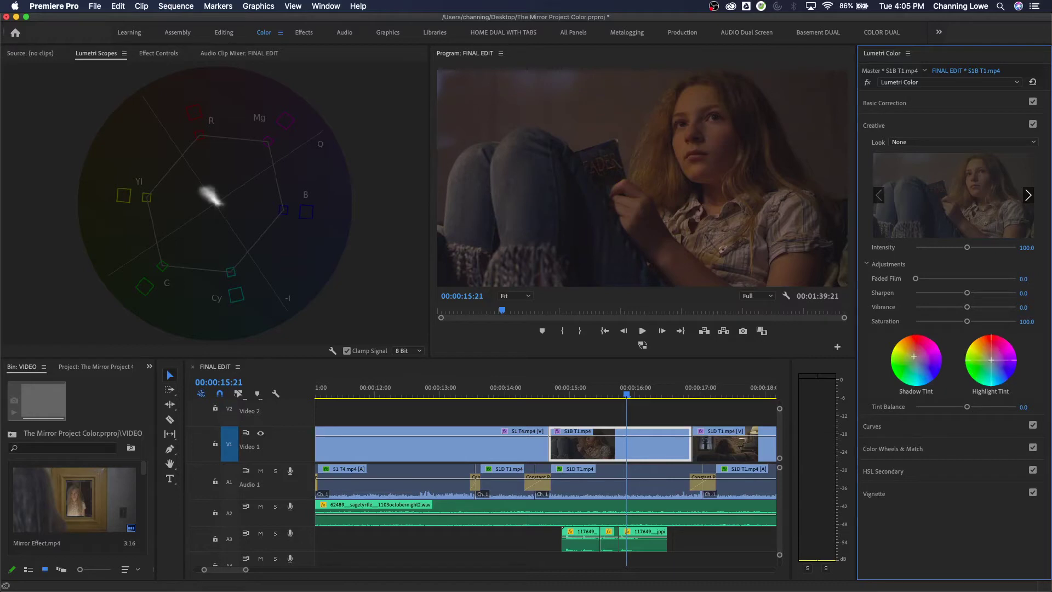
pyautogui.moveTo(991, 359); pyautogui.dragTo(994, 362)
# - Raise the Basic Correction Contrast to 100.0 and set the Creative Tint Balance to 33.7
pyautogui.click(944, 109)
pyautogui.click(956, 359)
pyautogui.moveTo(963, 410)
pyautogui.mouseDown()
pyautogui.moveTo(913, 410)
pyautogui.moveTo(995, 407)
pyautogui.moveTo(977, 411)
pyautogui.mouseUp()
# - Review the Basic Correction and Creative settings, and reset the whole Lumetri Color effect on the clip
pyautogui.click(956, 105)
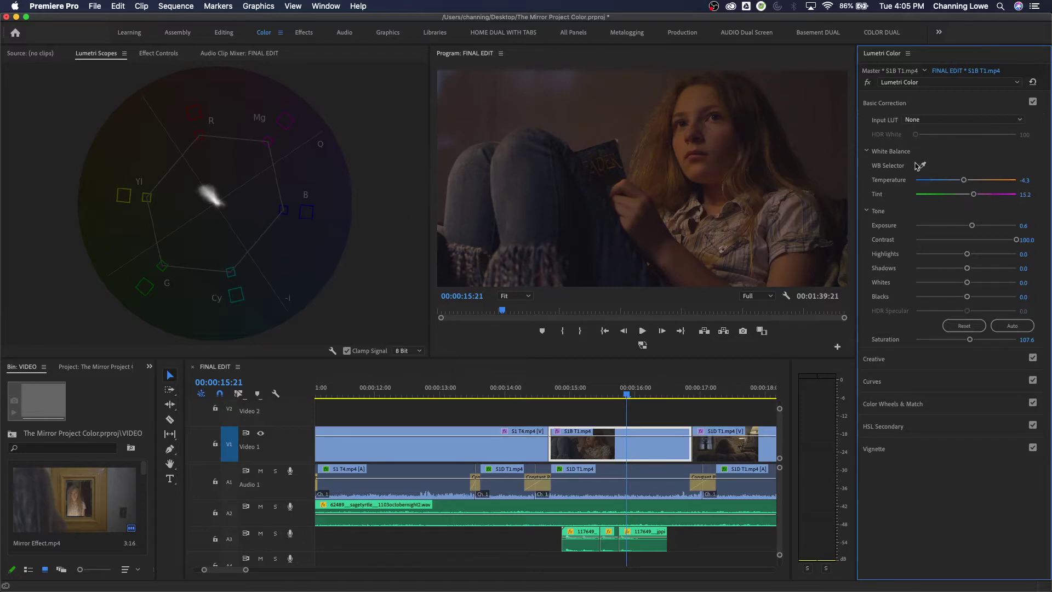
pyautogui.click(943, 105)
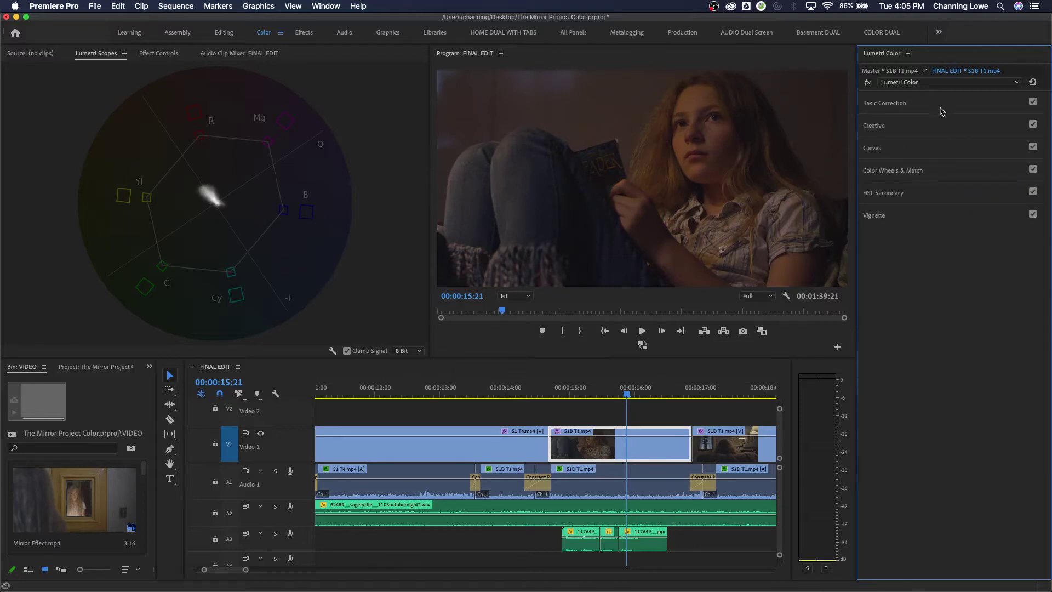
pyautogui.click(918, 126)
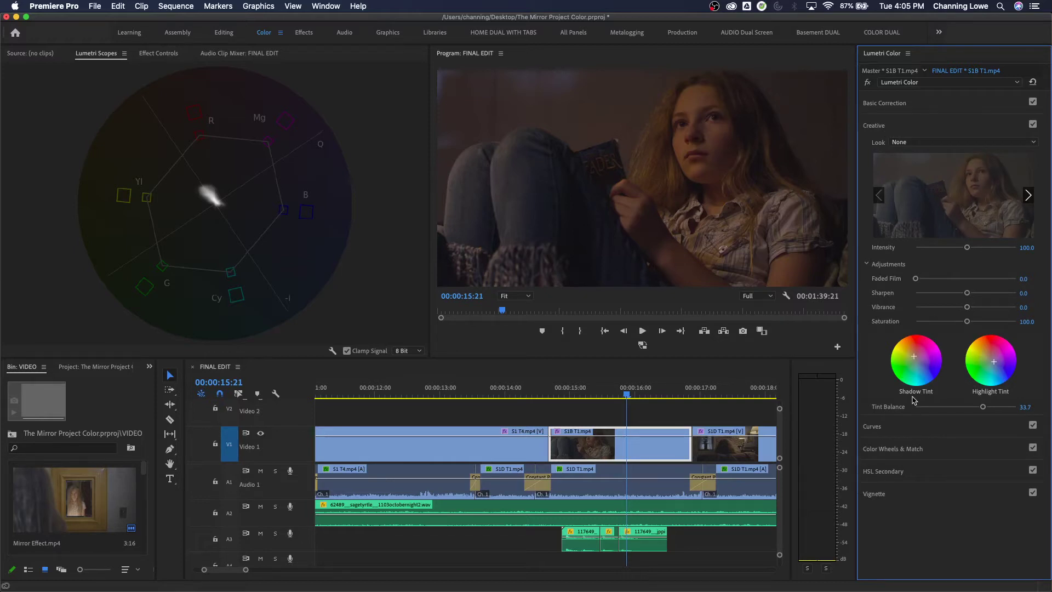
pyautogui.click(1032, 82)
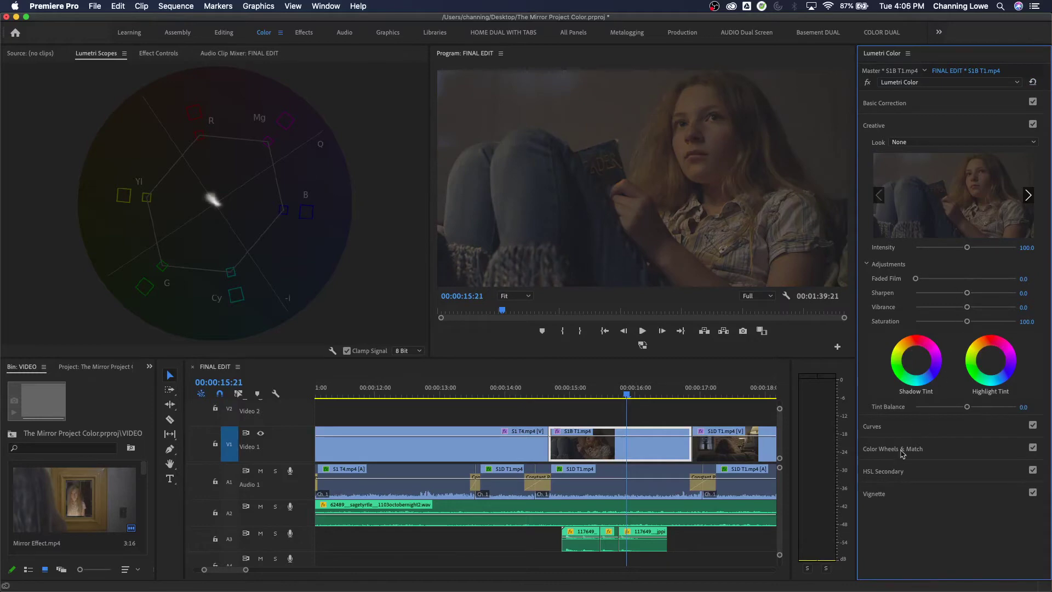
# - Open the Curves section and enlarge Lumetri Color to full size to examine the RGB curve
pyautogui.click(924, 431)
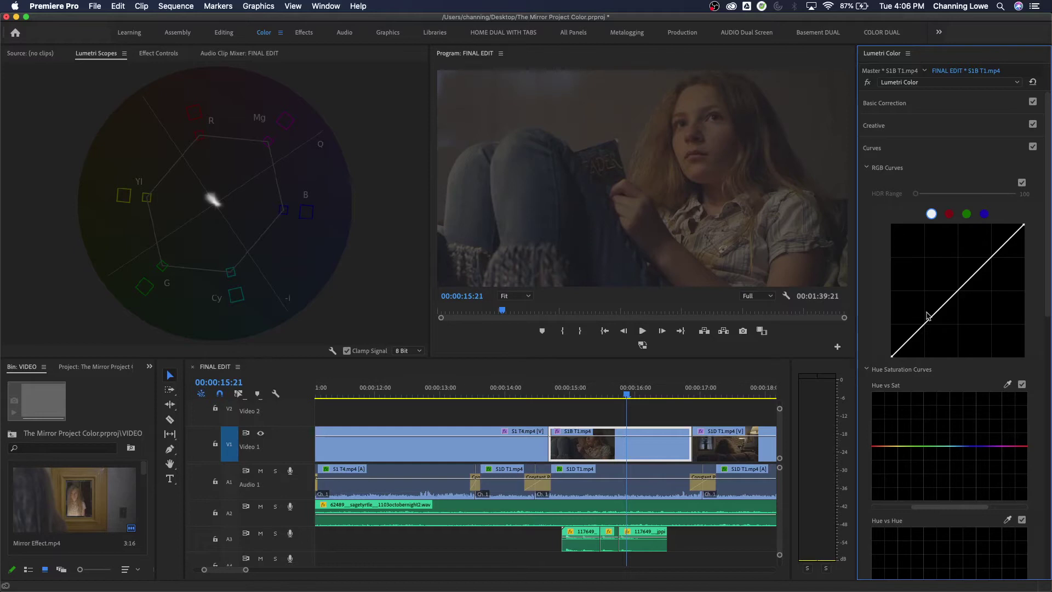
pyautogui.press('`')
pyautogui.scroll(-5, 810, 352)
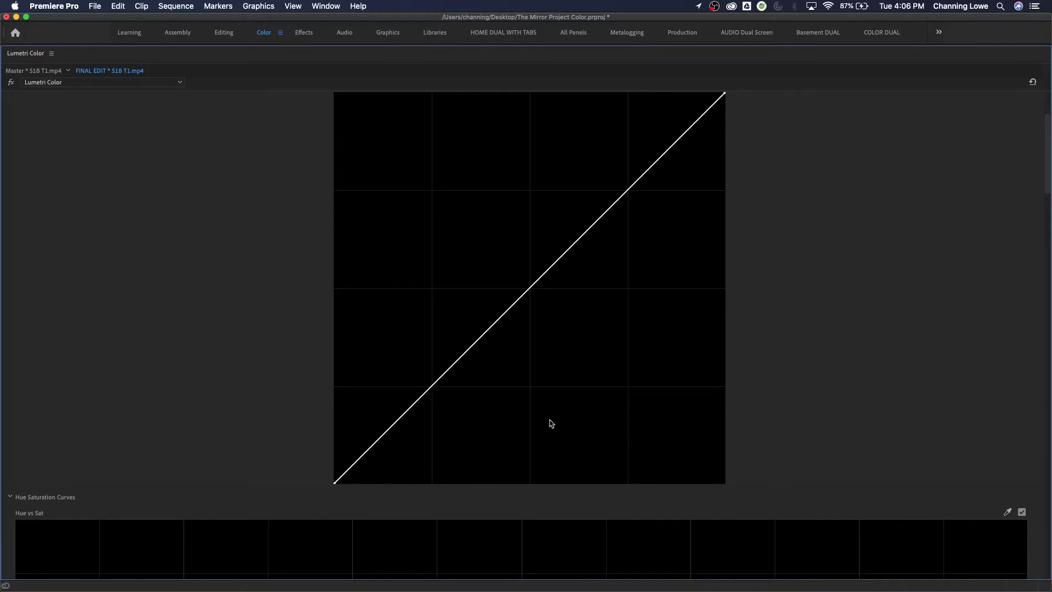
pyautogui.scroll(2, 619, 407)
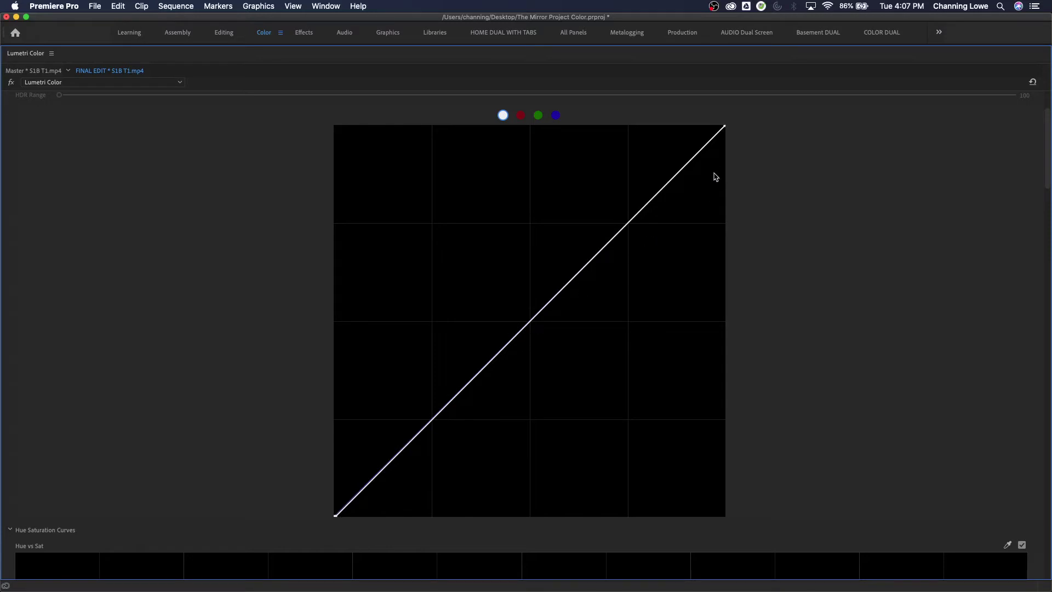
# - Try bending the master RGB curve upward from a midpoint, and straighten the curve again
pyautogui.moveTo(531, 322); pyautogui.dragTo(532, 323)
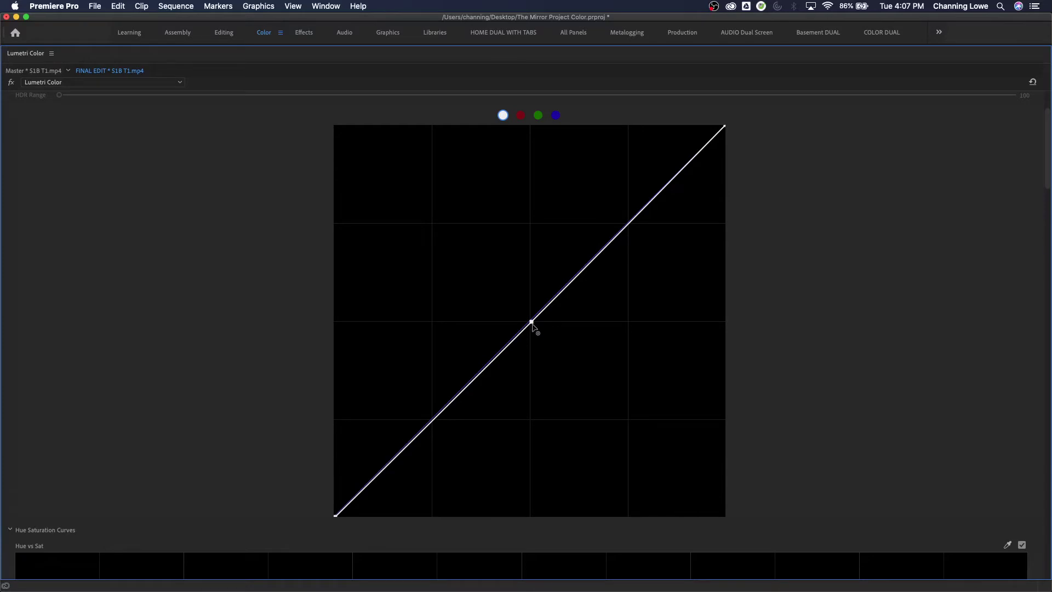
pyautogui.moveTo(532, 323); pyautogui.dragTo(480, 294)
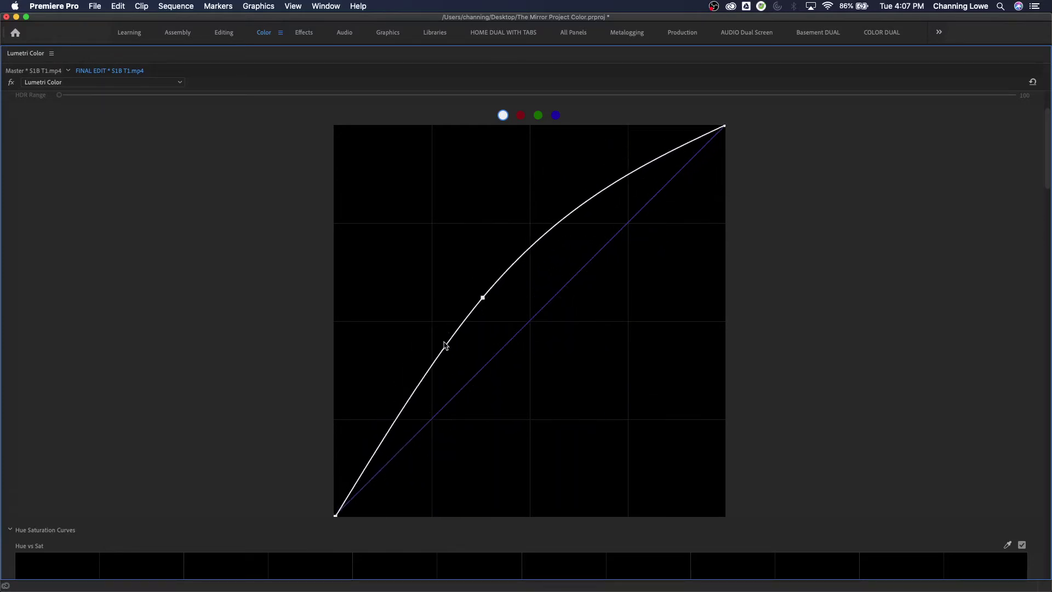
pyautogui.doubleClick(536, 360)
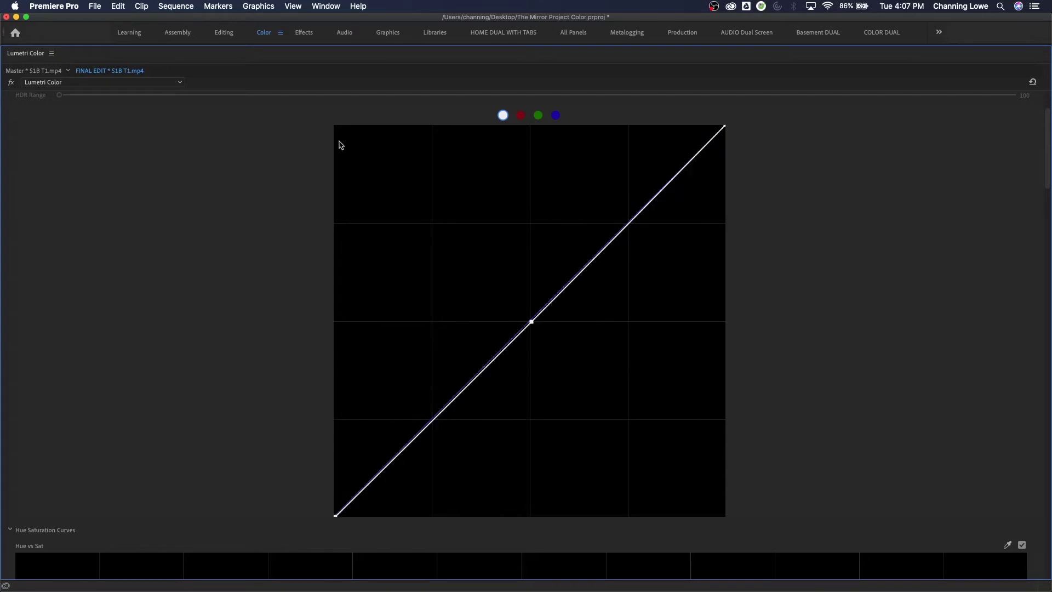
pyautogui.click(530, 322)
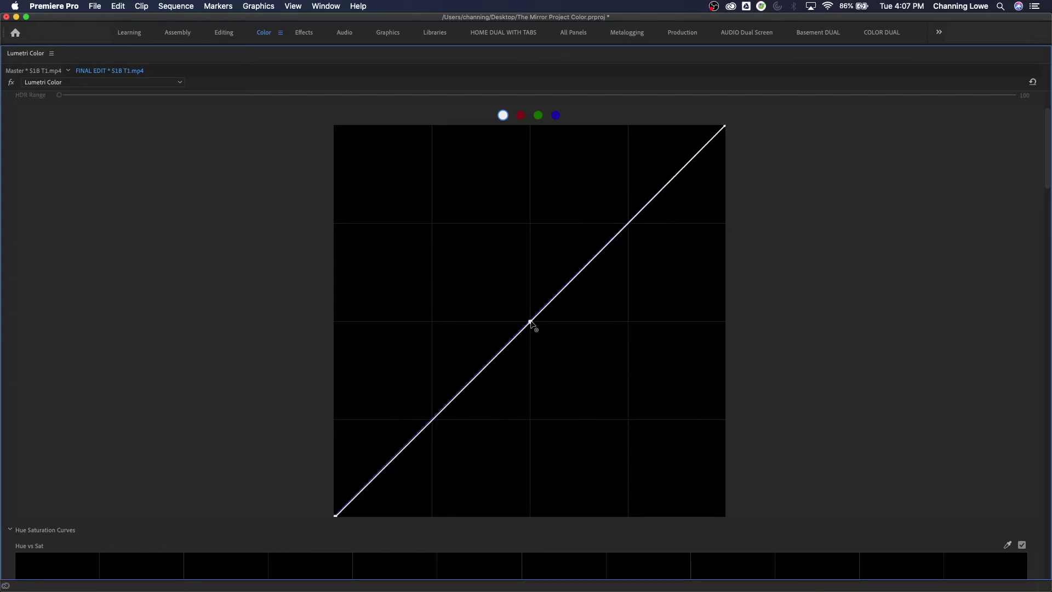
# - Restore the normal workspace layout and switch the Lumetri Scopes display from the vectorscope to the waveform
pyautogui.press('`')
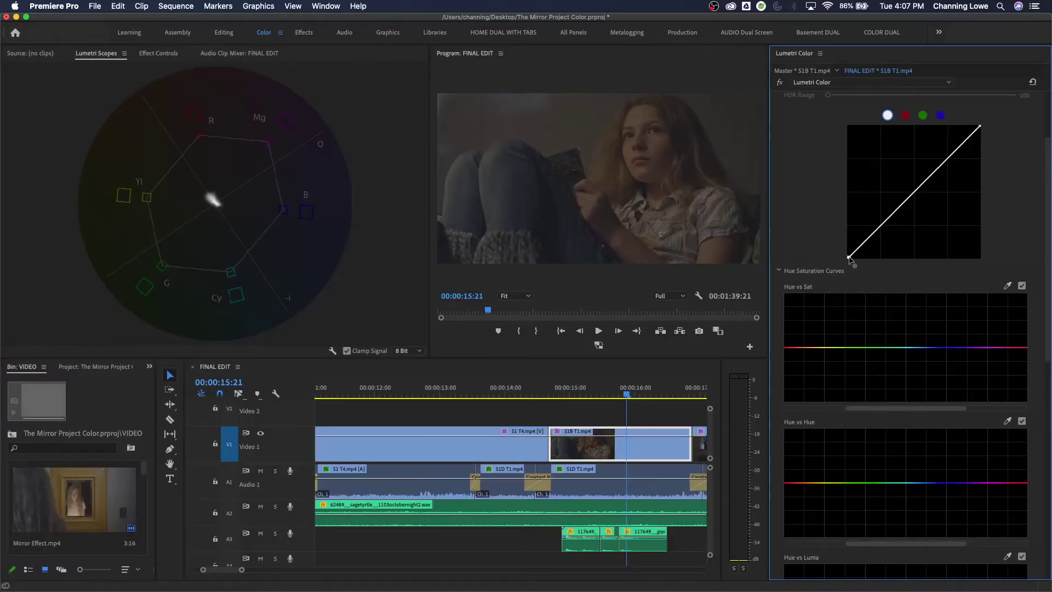
pyautogui.rightClick(335, 251)
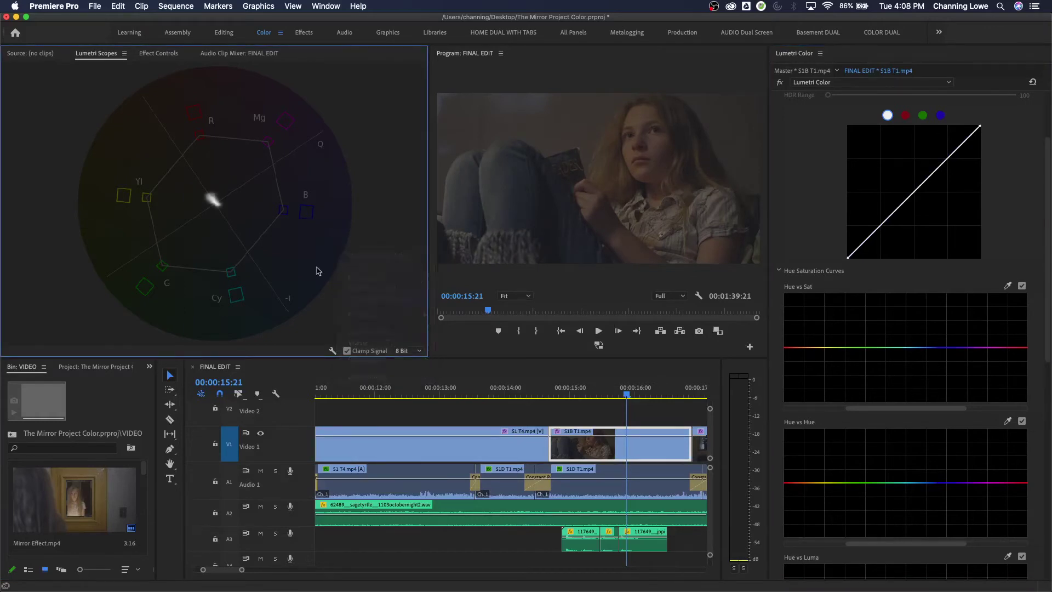
pyautogui.click(380, 300)
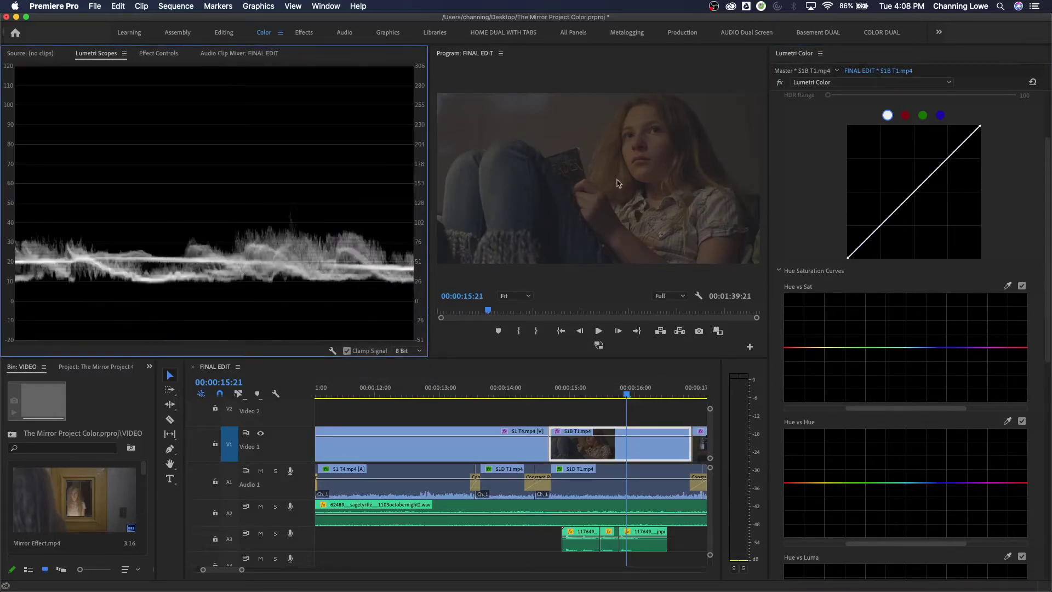
# - Try moving the master RGB curve's black and white endpoints until the curve is flat at mid-grey, and reset the effect
pyautogui.moveTo(849, 259); pyautogui.dragTo(816, 293)
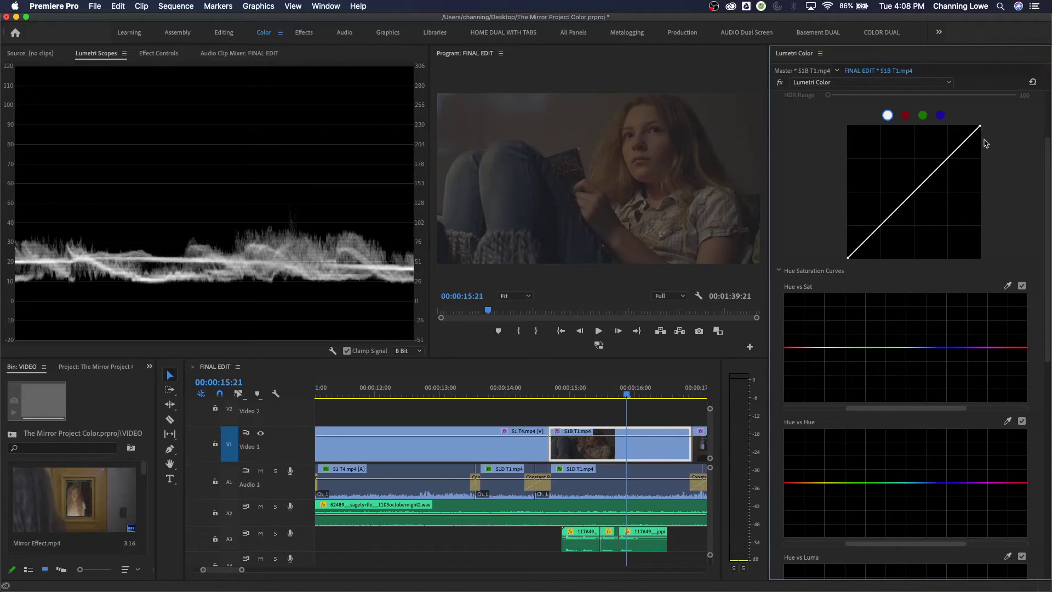
pyautogui.moveTo(980, 130)
pyautogui.mouseDown()
pyautogui.moveTo(1005, 282)
pyautogui.moveTo(977, 126)
pyautogui.mouseUp()
pyautogui.moveTo(848, 259); pyautogui.dragTo(861, 214)
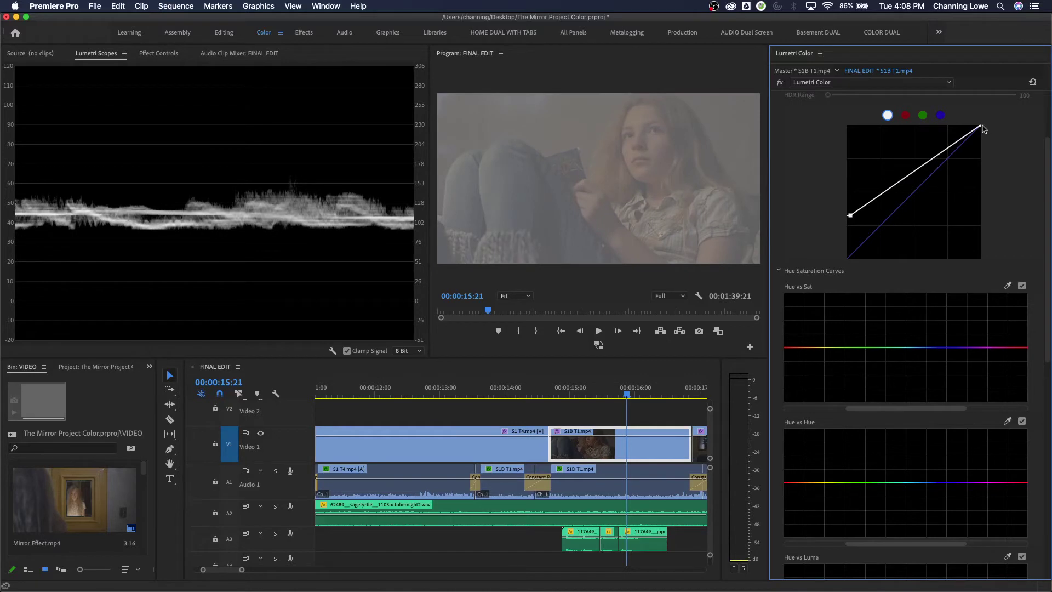
pyautogui.moveTo(980, 128); pyautogui.dragTo(989, 196)
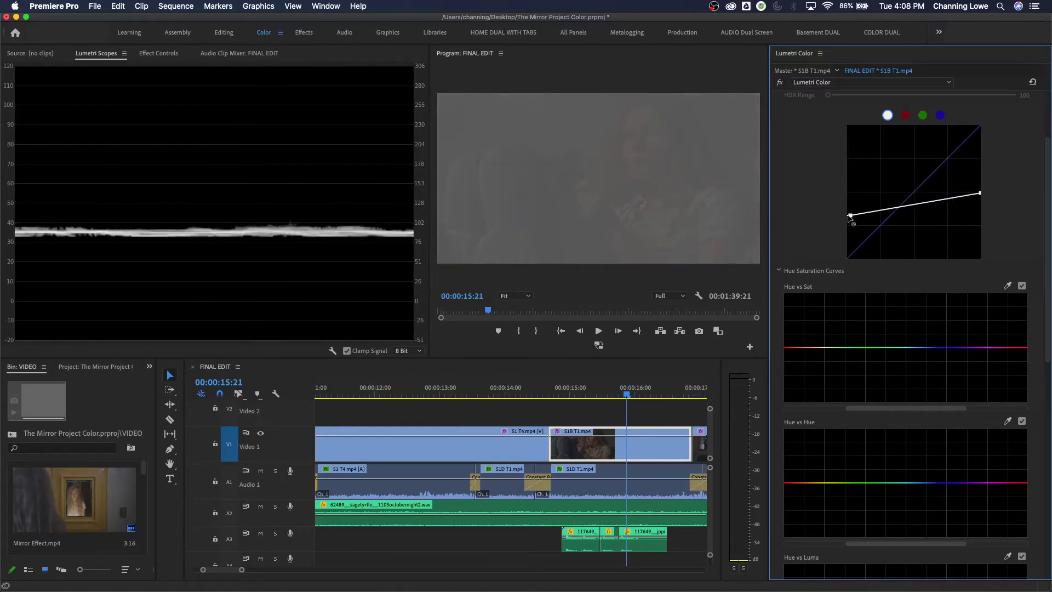
pyautogui.moveTo(851, 218); pyautogui.dragTo(849, 194)
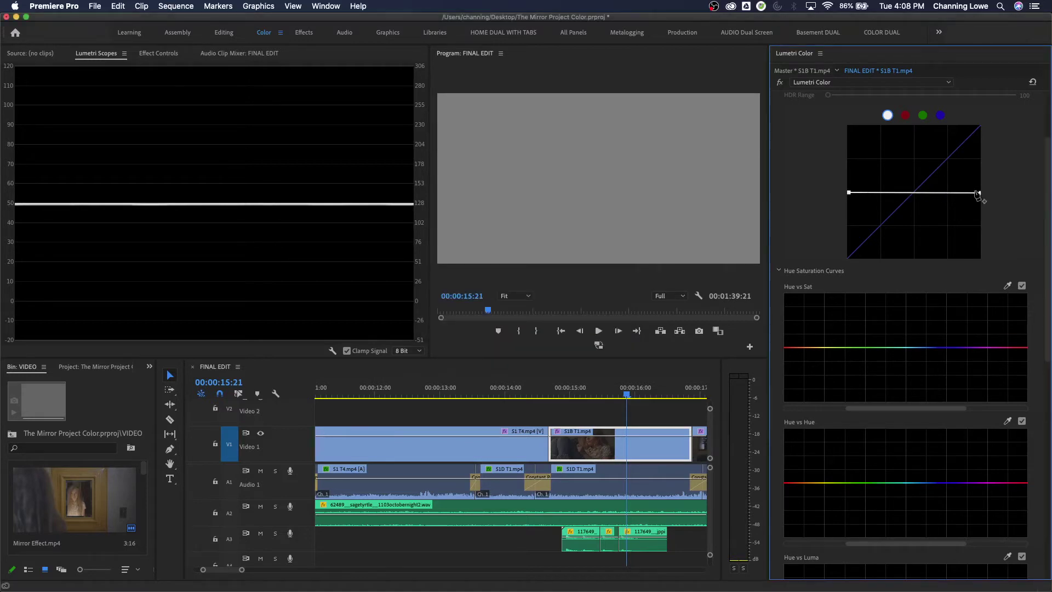
pyautogui.click(1032, 84)
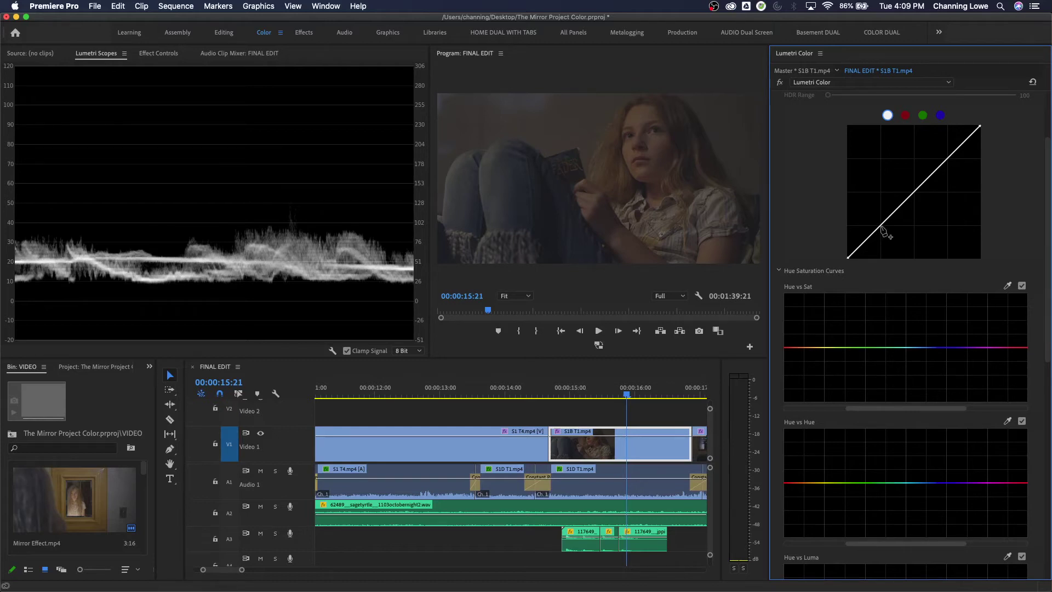
# - Try an S-curve on the master RGB curve by lowering the shadows and raising the highlights, and reset the curve
pyautogui.moveTo(882, 225); pyautogui.dragTo(887, 236)
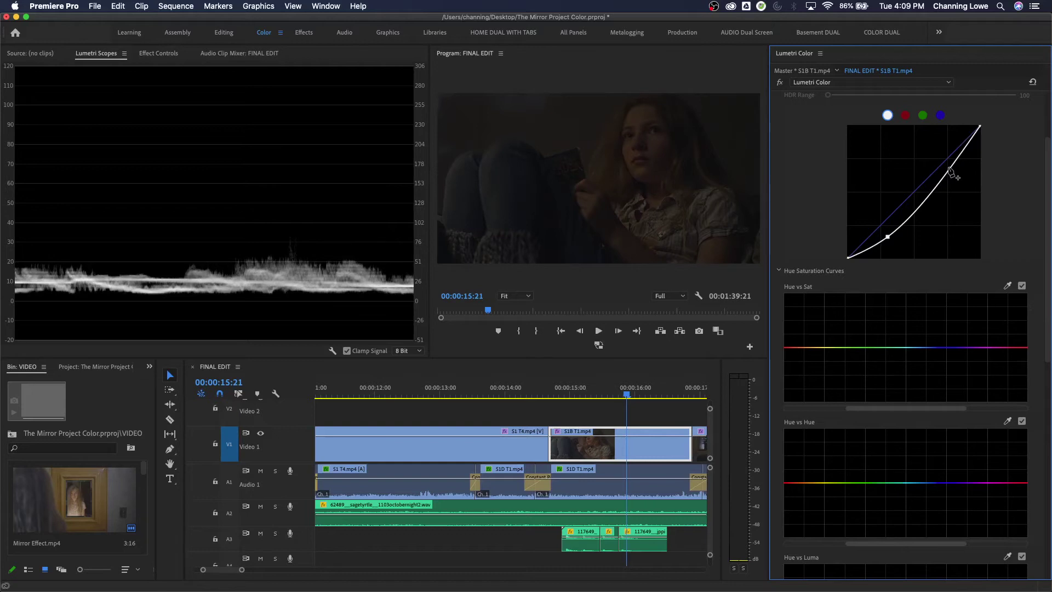
pyautogui.moveTo(949, 171); pyautogui.dragTo(935, 157)
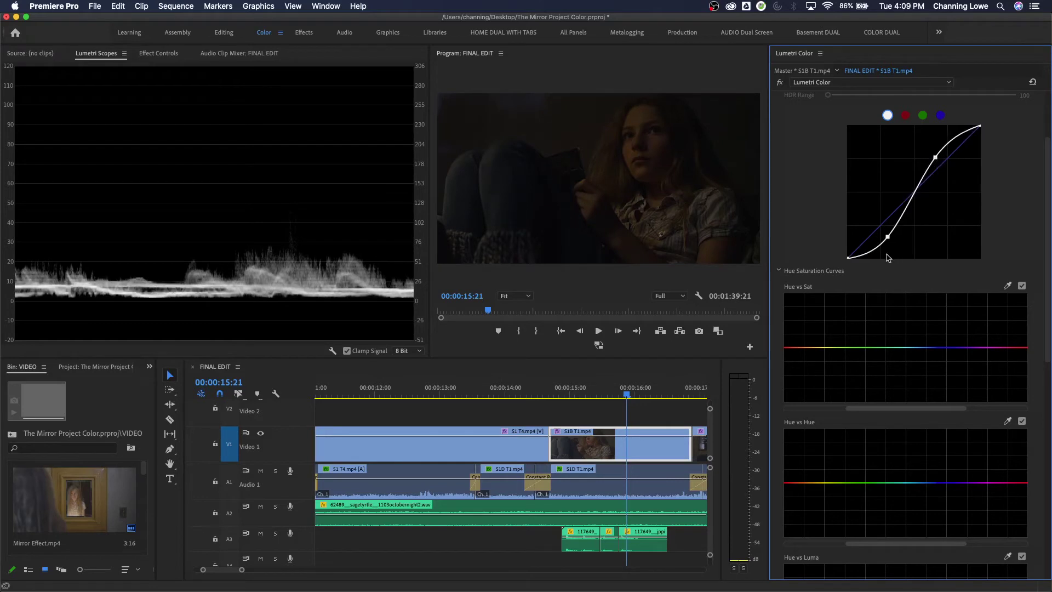
pyautogui.moveTo(889, 241); pyautogui.dragTo(888, 236)
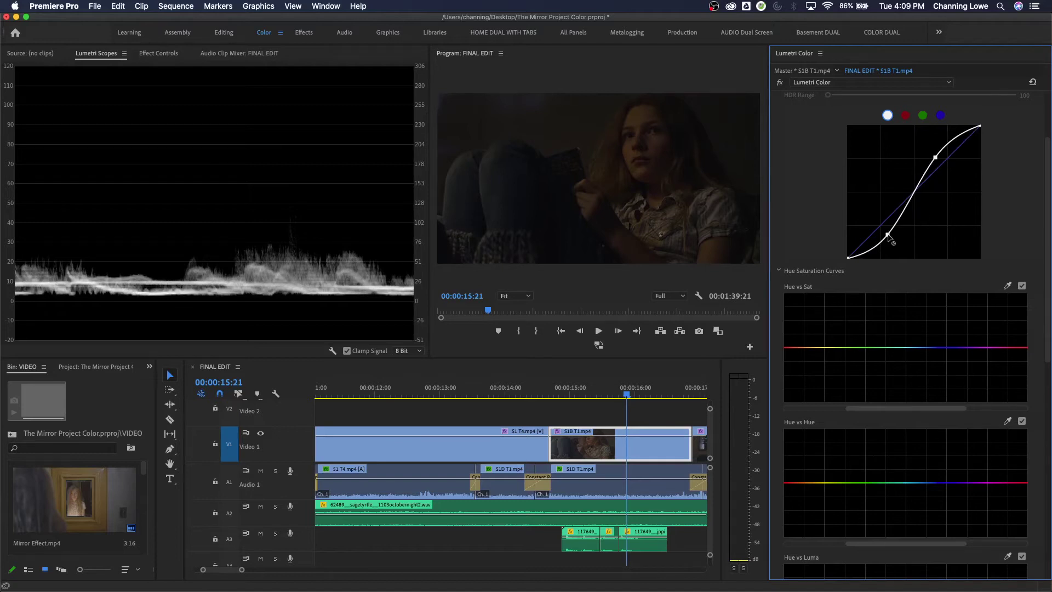
pyautogui.doubleClick(938, 160)
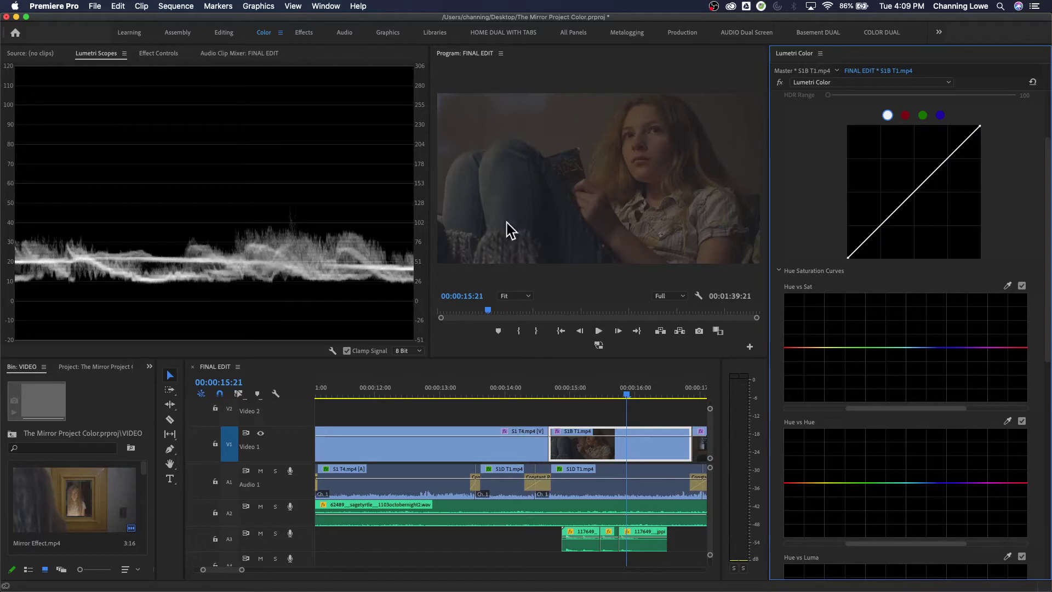
# - Set the Basic Correction Contrast to 100.0 and Exposure to 1.6 on the S1B T1.mp4 clip
pyautogui.scroll(3, 841, 187)
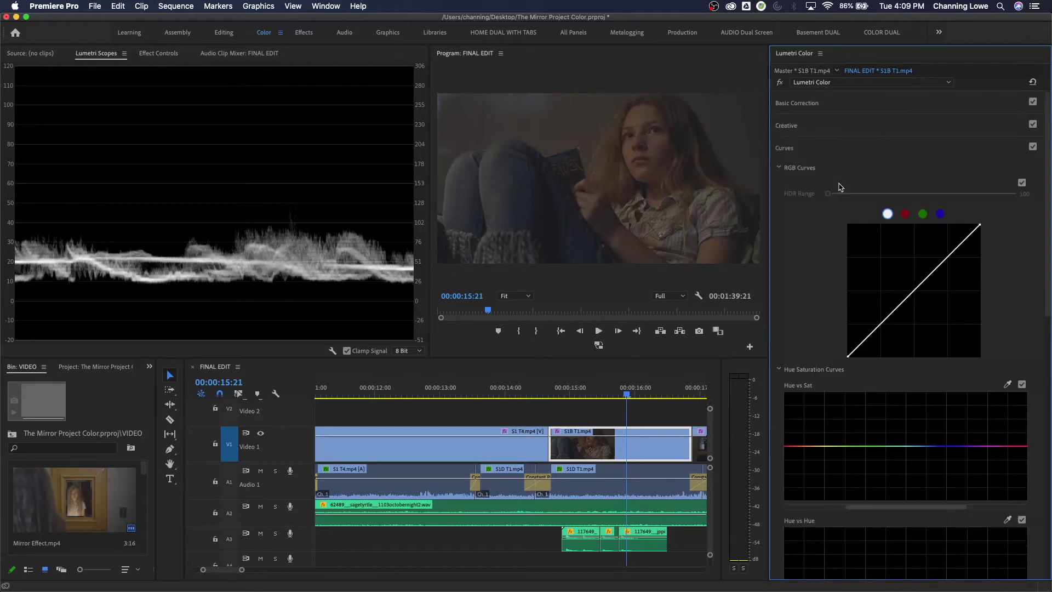
pyautogui.click(834, 104)
pyautogui.moveTo(922, 239); pyautogui.dragTo(994, 240)
pyautogui.moveTo(922, 225); pyautogui.dragTo(1021, 247)
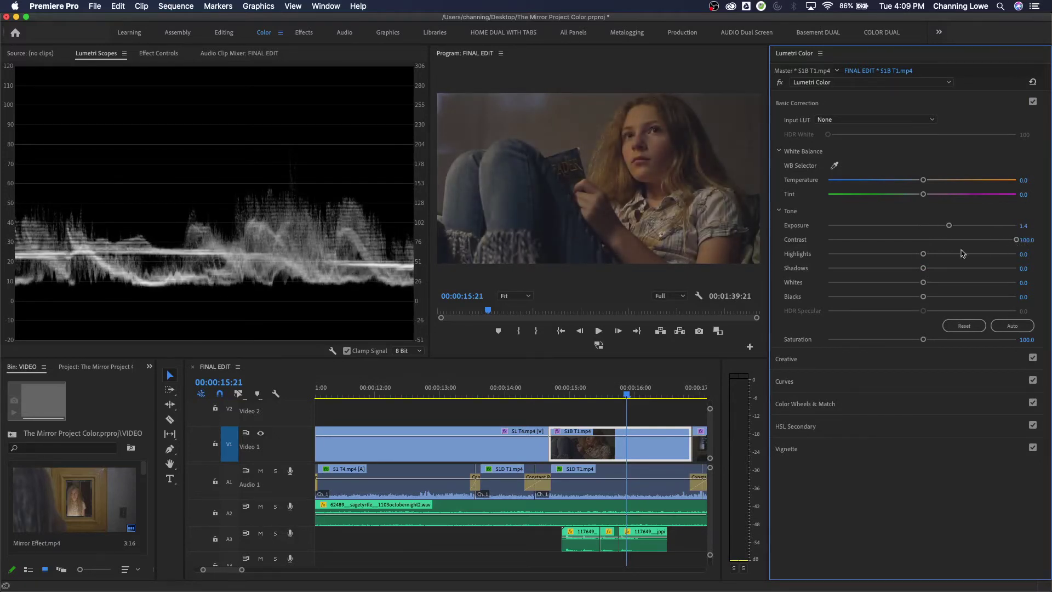
pyautogui.moveTo(949, 226); pyautogui.dragTo(953, 228)
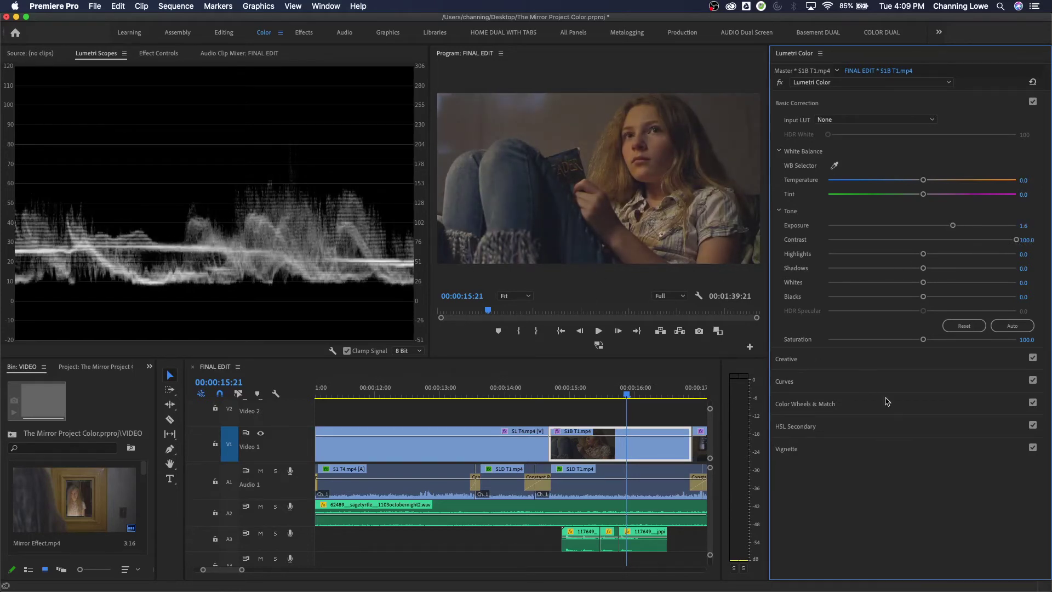
# - Try an S-curve on the clip's master RGB curve with a lowered shadow point and a raised highlight point
pyautogui.click(850, 388)
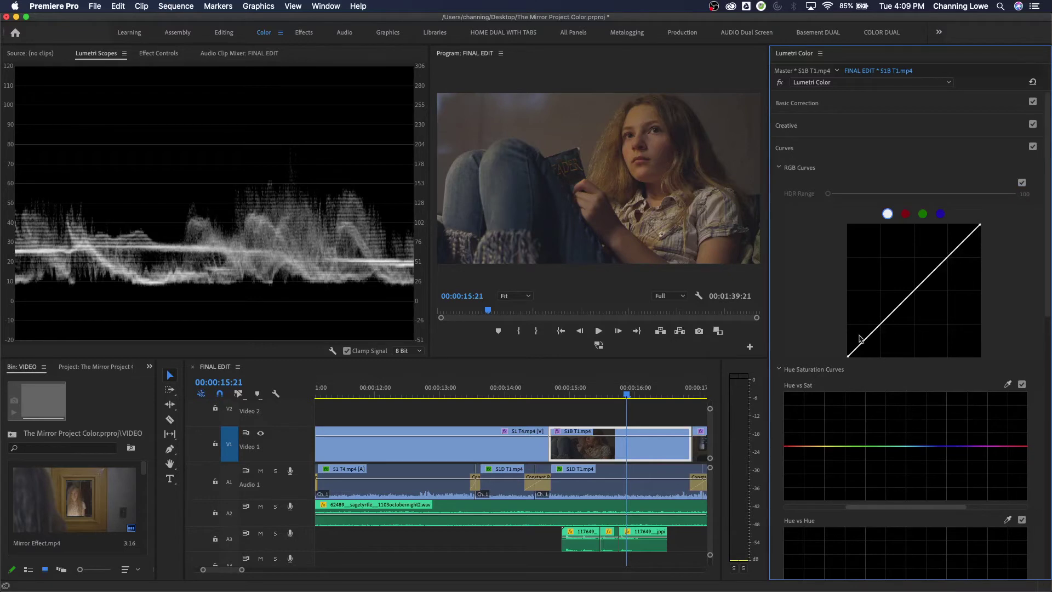
pyautogui.moveTo(867, 337); pyautogui.dragTo(870, 341)
pyautogui.click(941, 269)
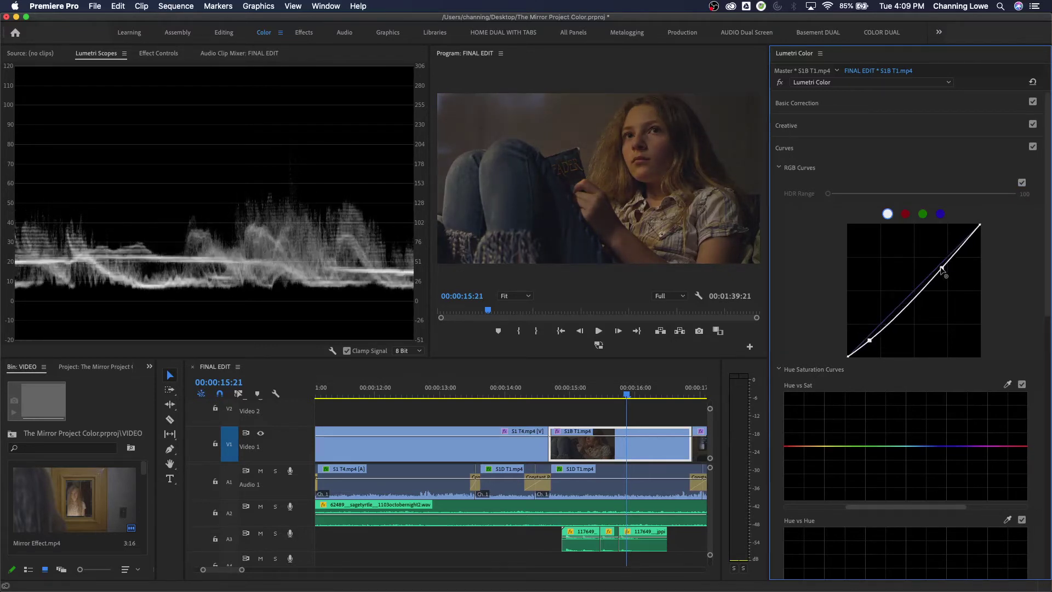
pyautogui.moveTo(941, 269); pyautogui.dragTo(929, 256)
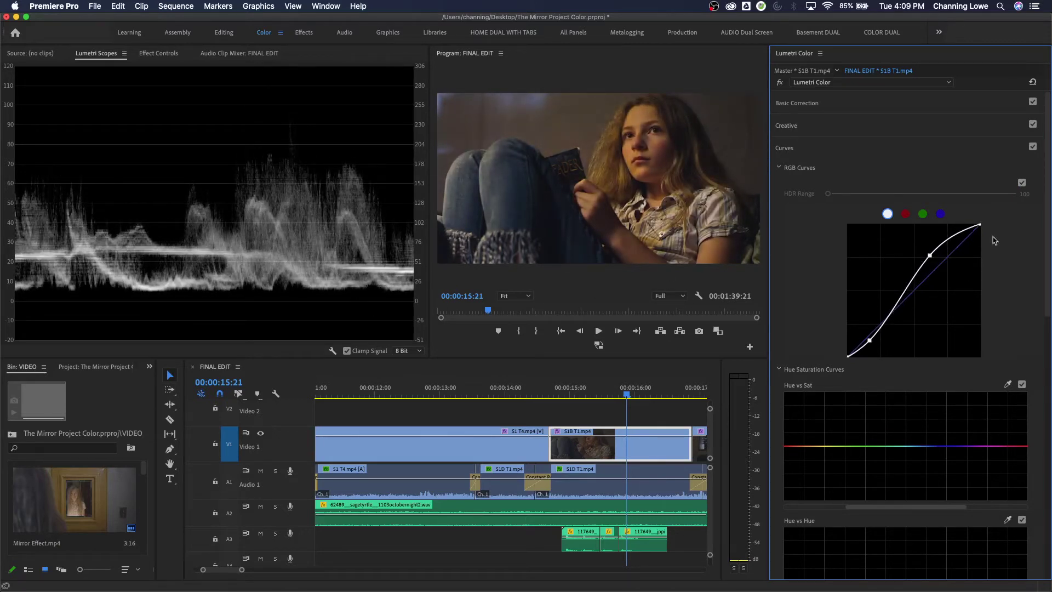
# - Compare the image with the Lumetri Color effect bypassed and enabled, and reset the master RGB curve
pyautogui.click(781, 82)
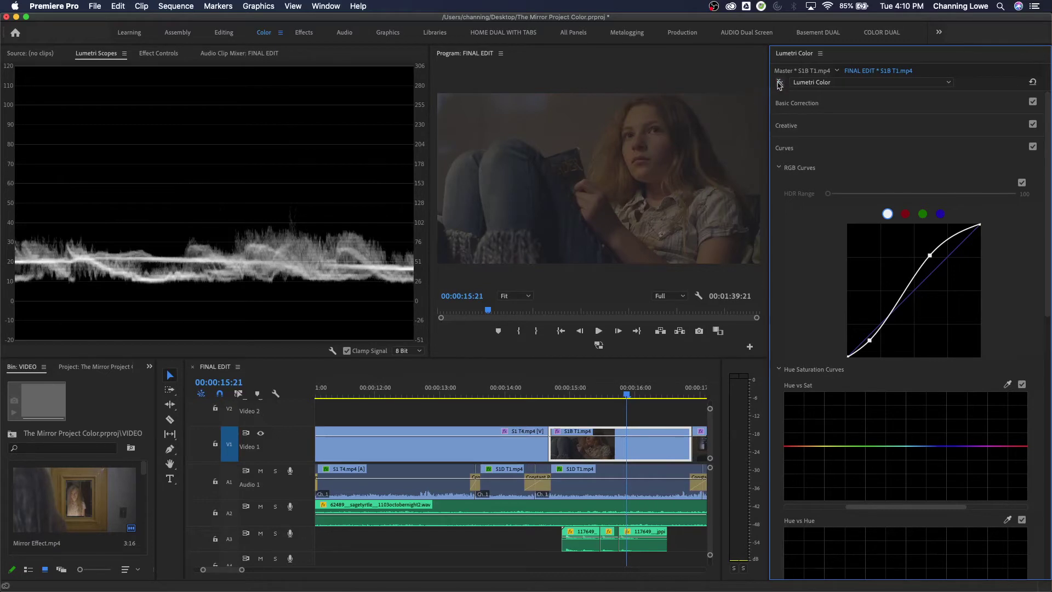
pyautogui.click(780, 83)
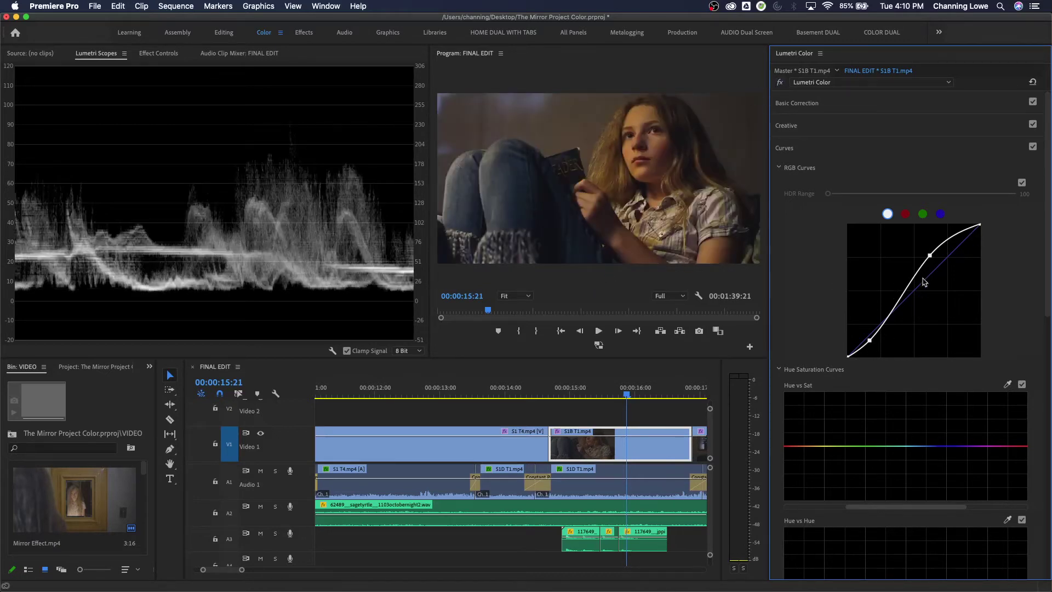
pyautogui.moveTo(930, 255); pyautogui.dragTo(936, 267)
pyautogui.doubleClick(871, 346)
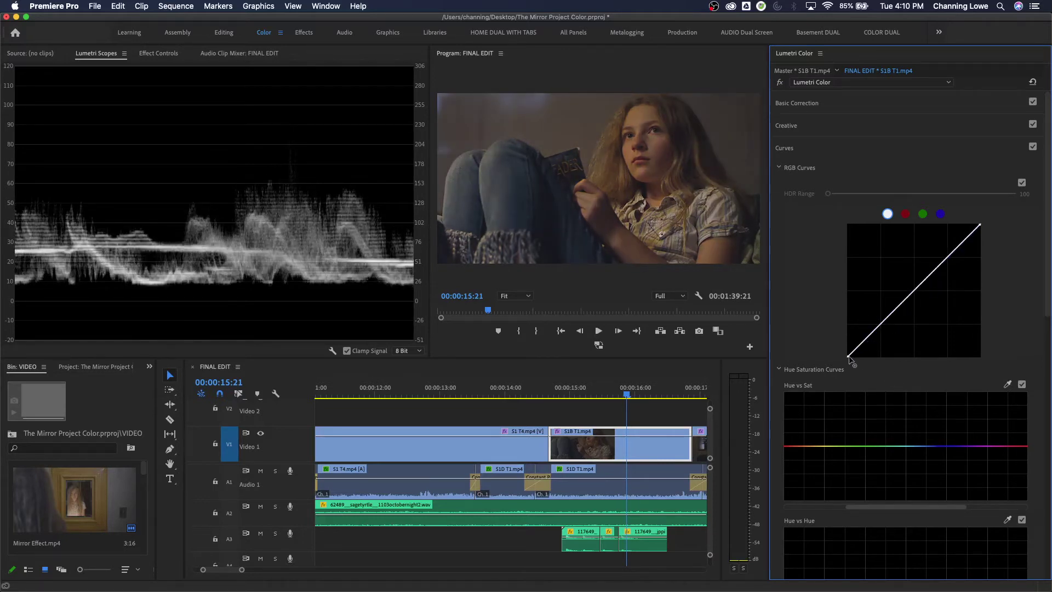
# - Try crushing the blacks with the master curve's black endpoint while lifting the midtones, and reset the curve
pyautogui.moveTo(849, 357); pyautogui.dragTo(867, 363)
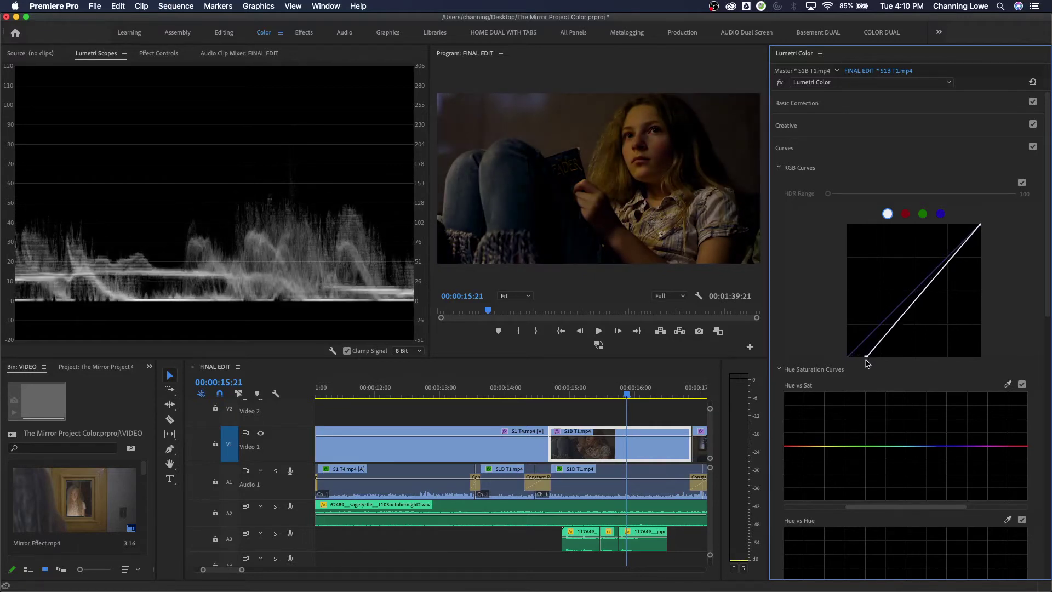
pyautogui.moveTo(905, 311); pyautogui.dragTo(901, 307)
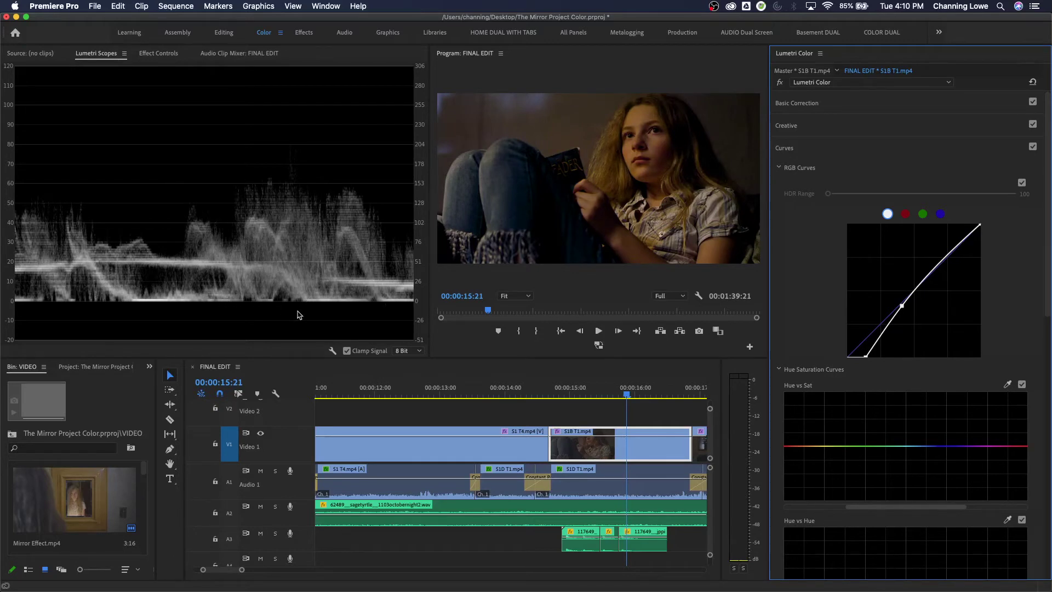
pyautogui.doubleClick(896, 248)
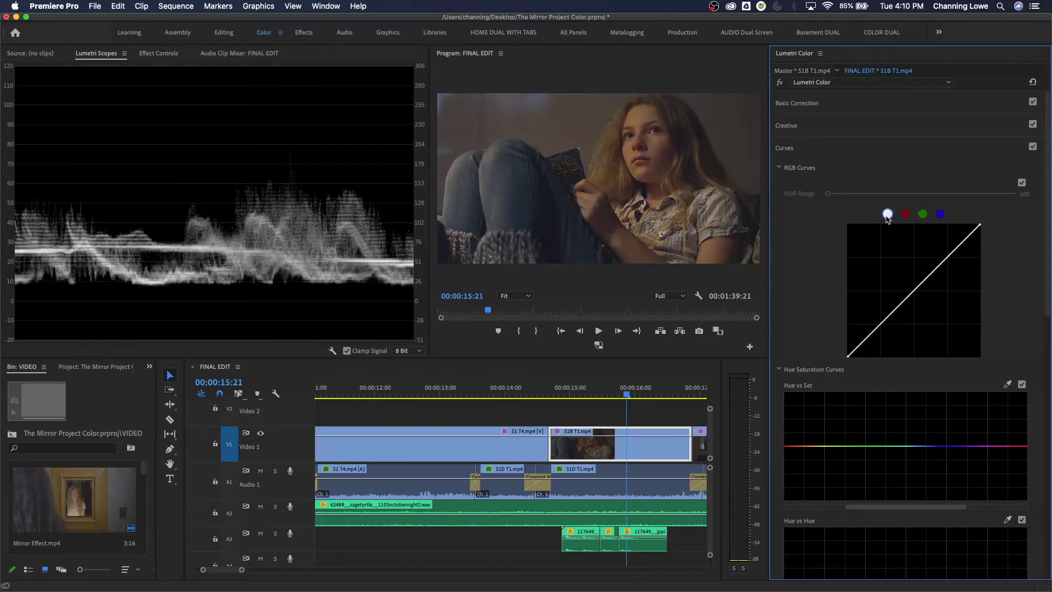
# - On the blue RGB curve, lower the white endpoint and add a midtone point back near the diagonal to reduce blue only in the highlights
pyautogui.click(904, 214)
pyautogui.click(922, 215)
pyautogui.click(939, 215)
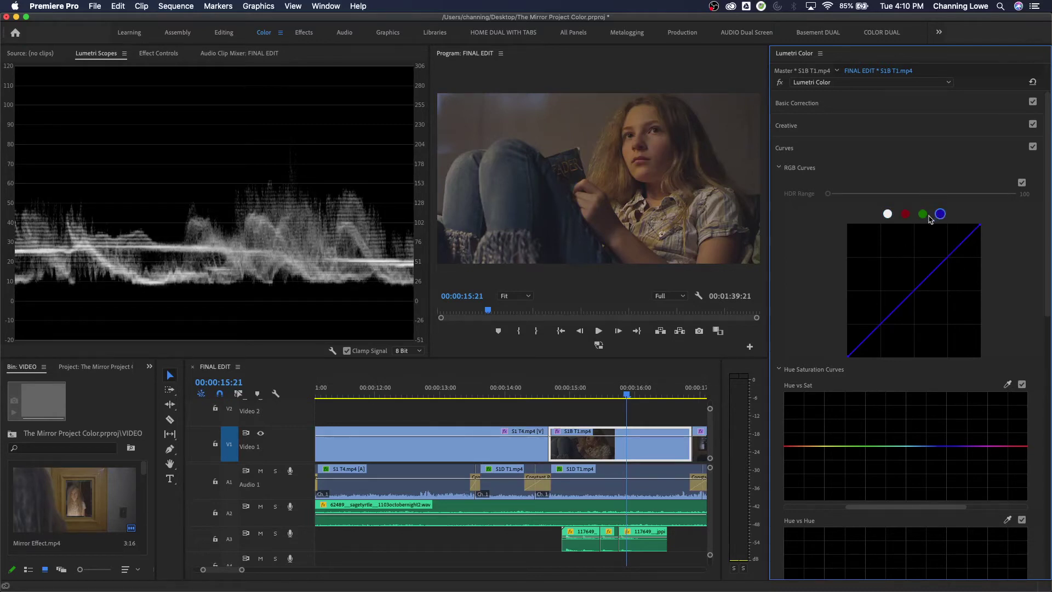
pyautogui.moveTo(979, 225)
pyautogui.mouseDown()
pyautogui.moveTo(988, 392)
pyautogui.moveTo(980, 224)
pyautogui.mouseUp()
pyautogui.click(905, 214)
pyautogui.click(940, 214)
pyautogui.moveTo(979, 226); pyautogui.dragTo(980, 242)
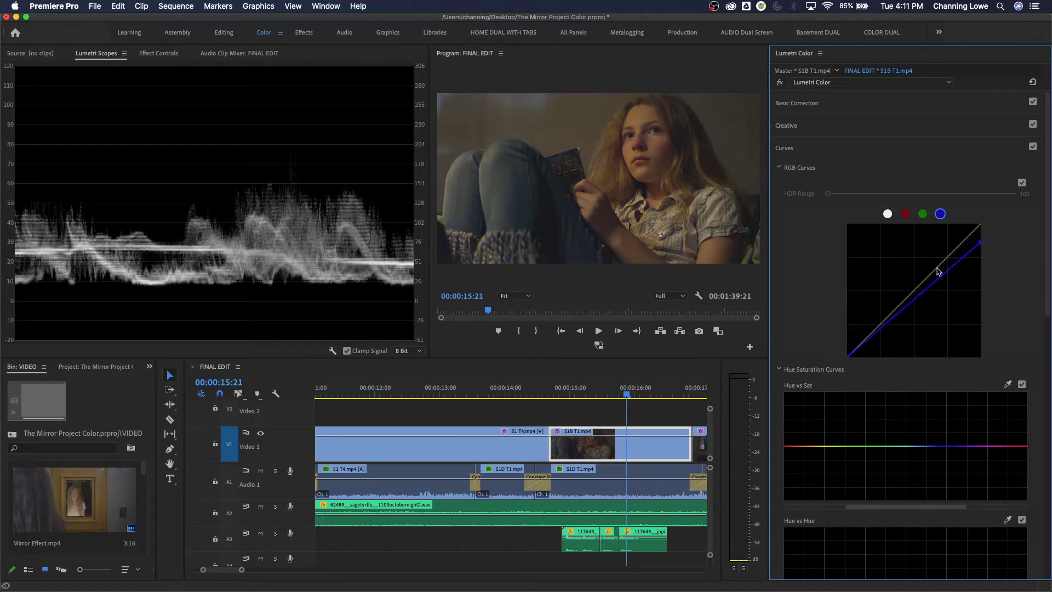
pyautogui.moveTo(930, 286); pyautogui.dragTo(925, 283)
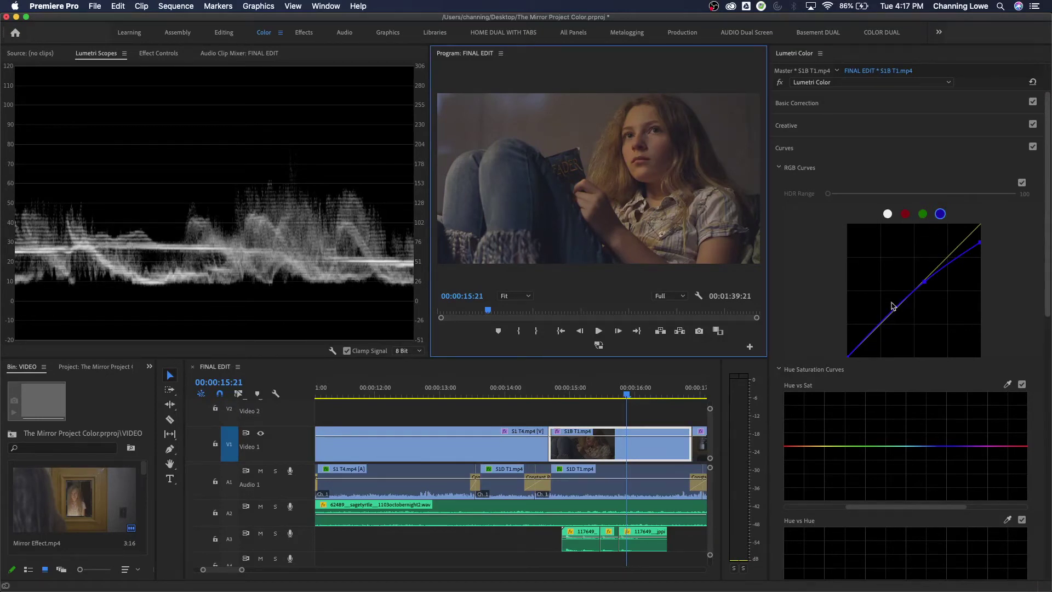
# - Try desaturating the yellow-orange hues between red and green on the Hue vs Sat curve, and reset the curve
pyautogui.scroll(-6, 907, 282)
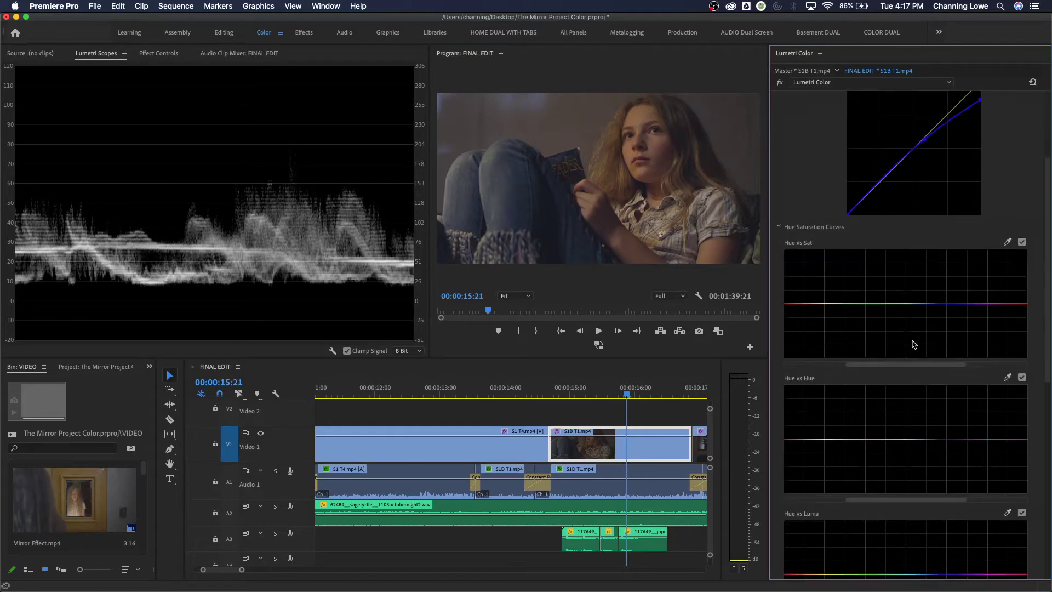
pyautogui.scroll(-1, 915, 338)
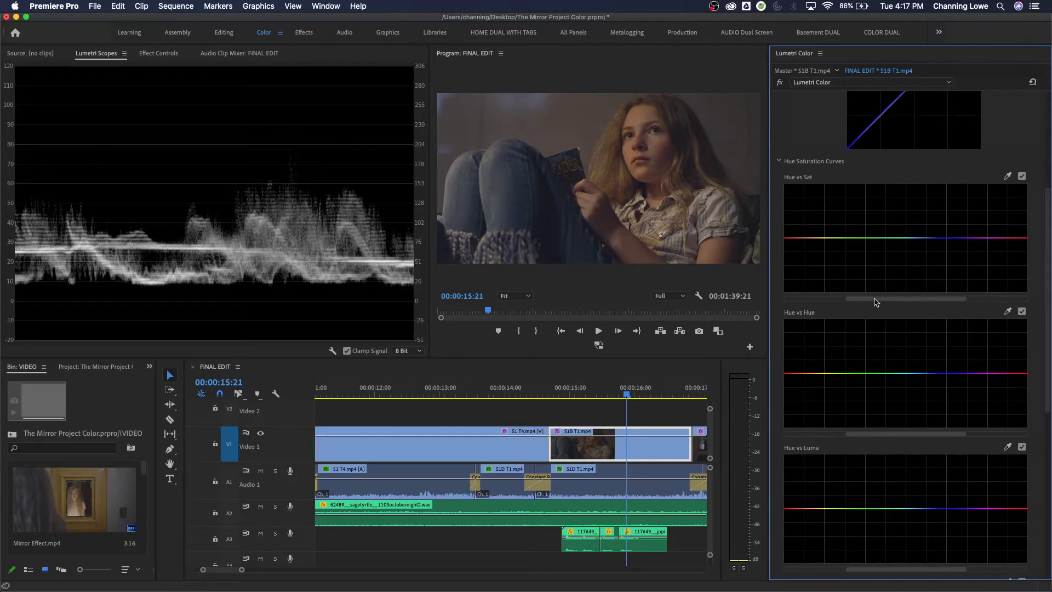
pyautogui.hscroll(4, 874, 302)
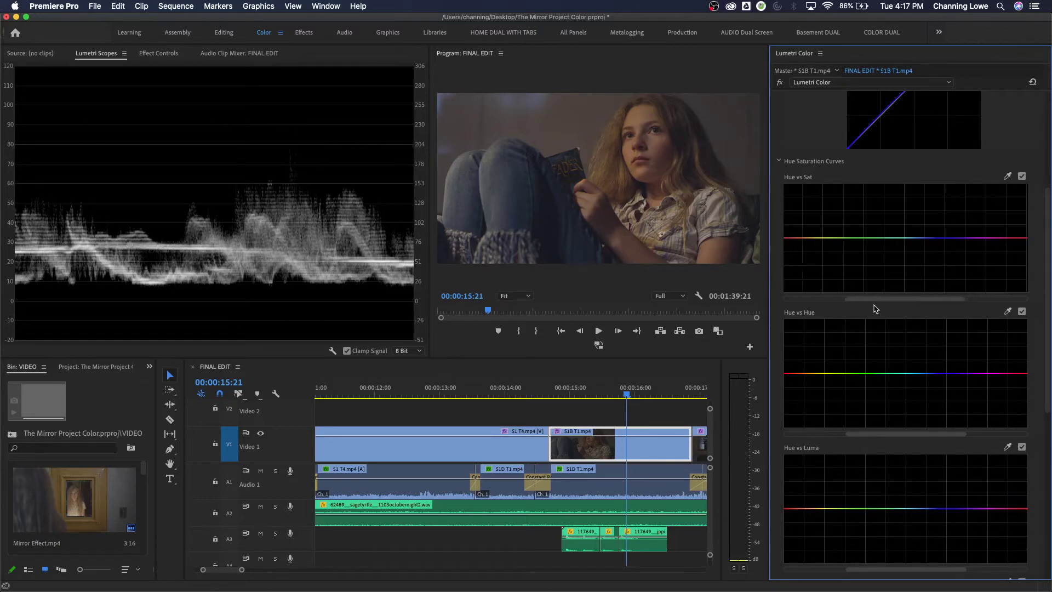
pyautogui.hscroll(3, 877, 304)
pyautogui.hscroll(3, 906, 302)
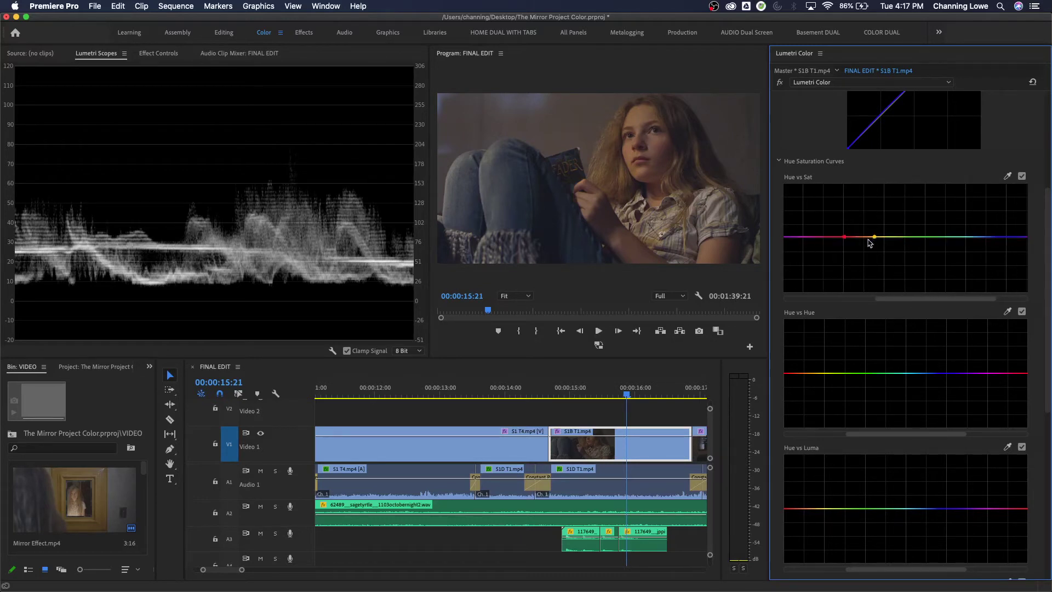
pyautogui.click(875, 237)
pyautogui.moveTo(875, 237); pyautogui.dragTo(800, 301)
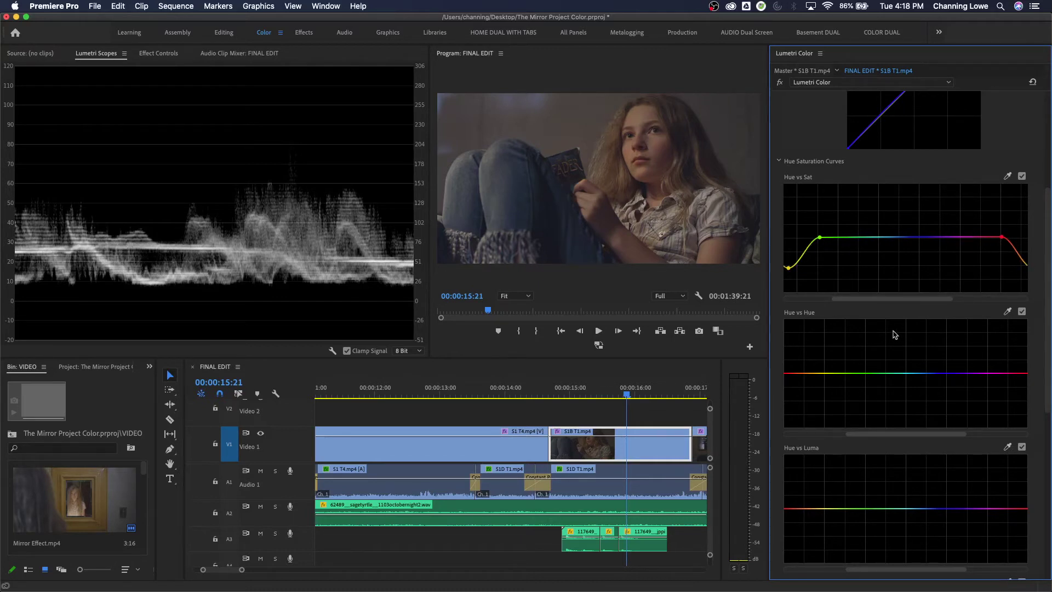
pyautogui.moveTo(888, 300); pyautogui.dragTo(1025, 299)
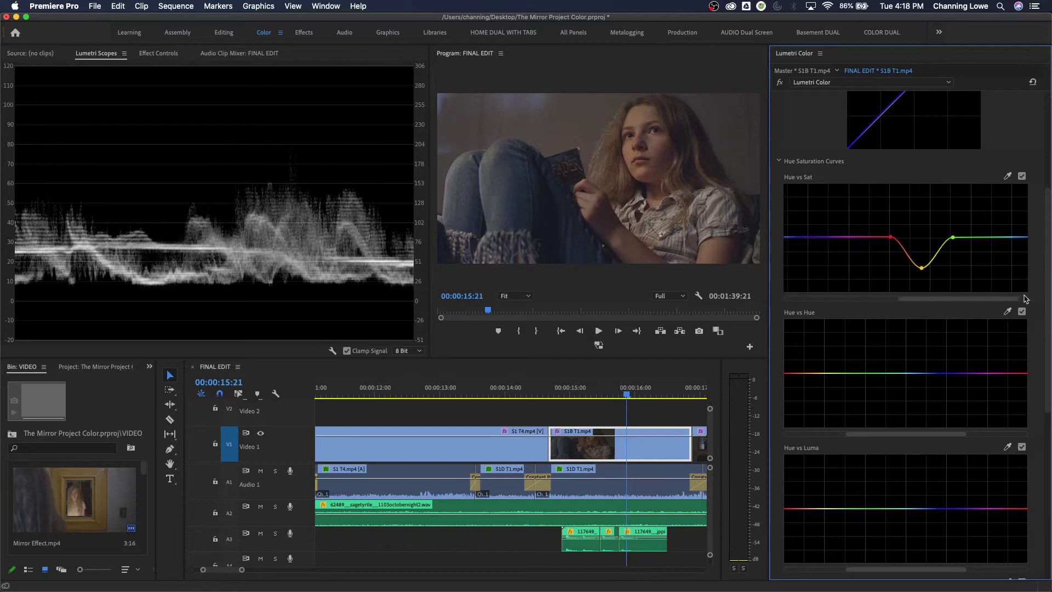
pyautogui.doubleClick(921, 269)
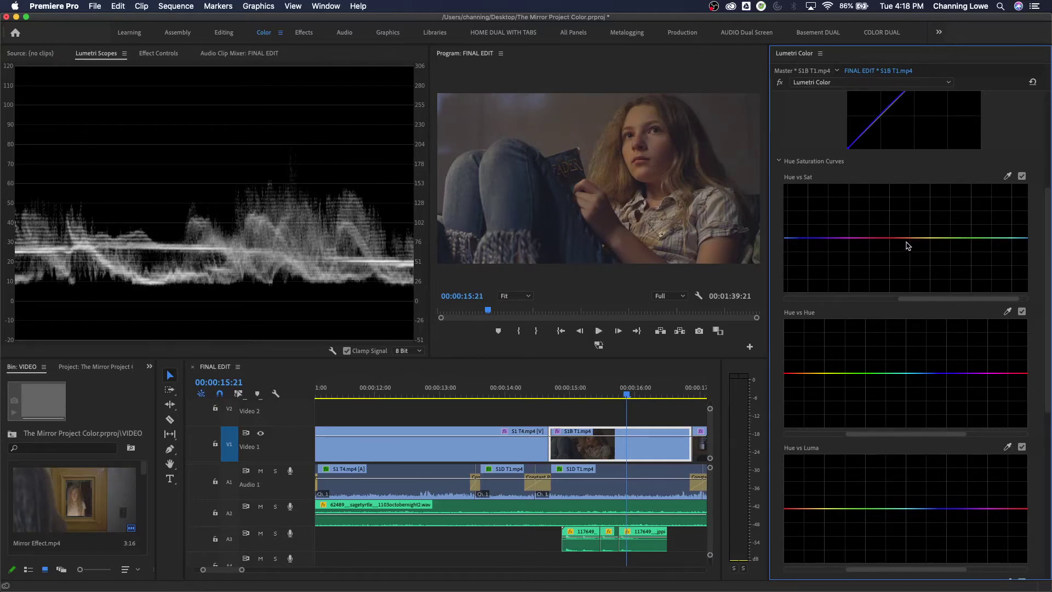
# - Look through the Hue Saturation Curves from Hue vs Sat to Sat vs Sat
pyautogui.scroll(-2, 812, 265)
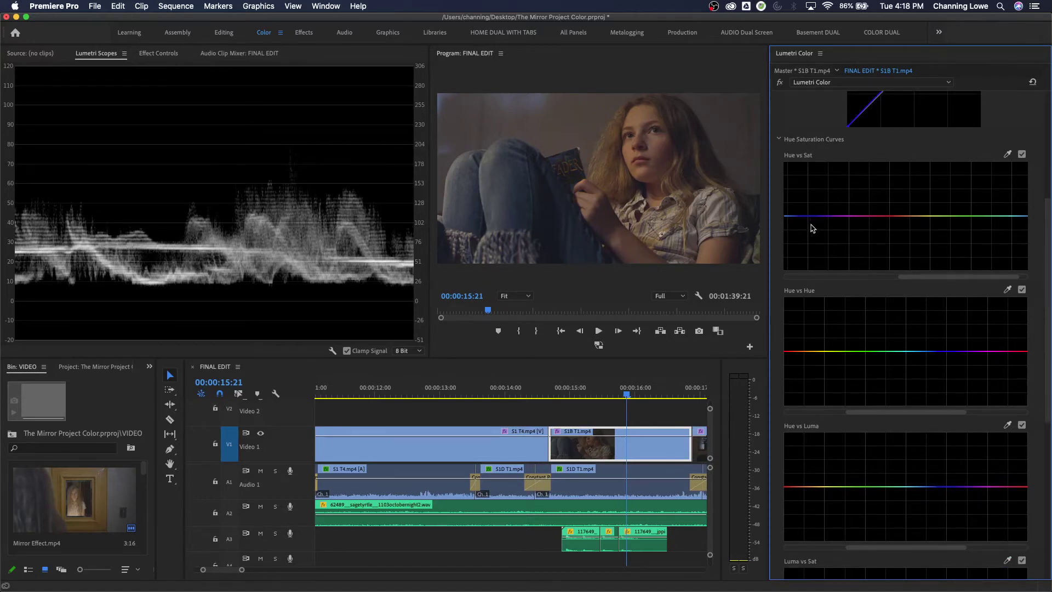
pyautogui.scroll(-4, 814, 230)
pyautogui.scroll(-3, 815, 234)
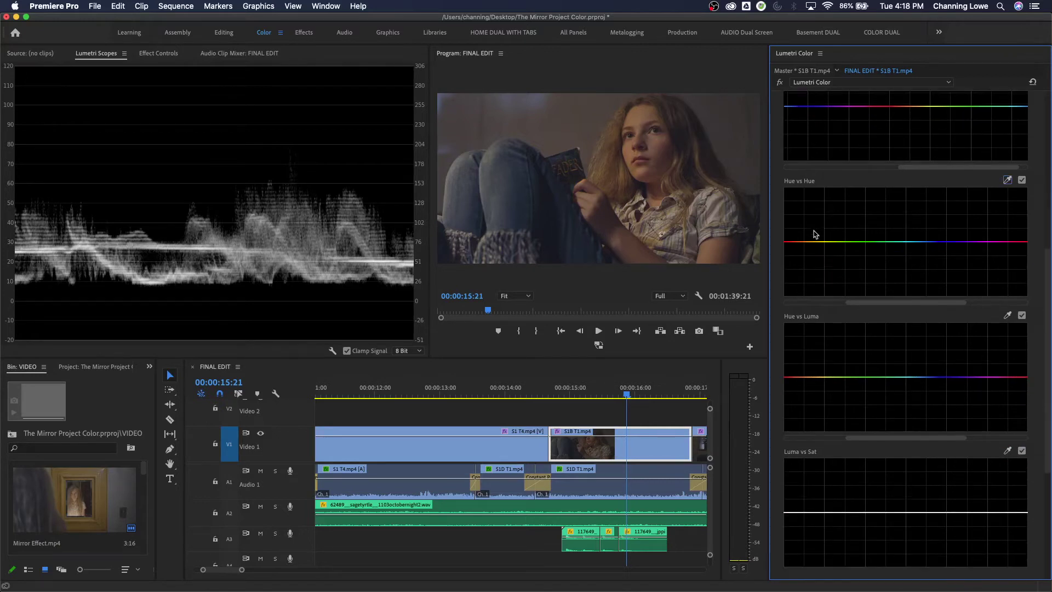
pyautogui.scroll(-3, 816, 249)
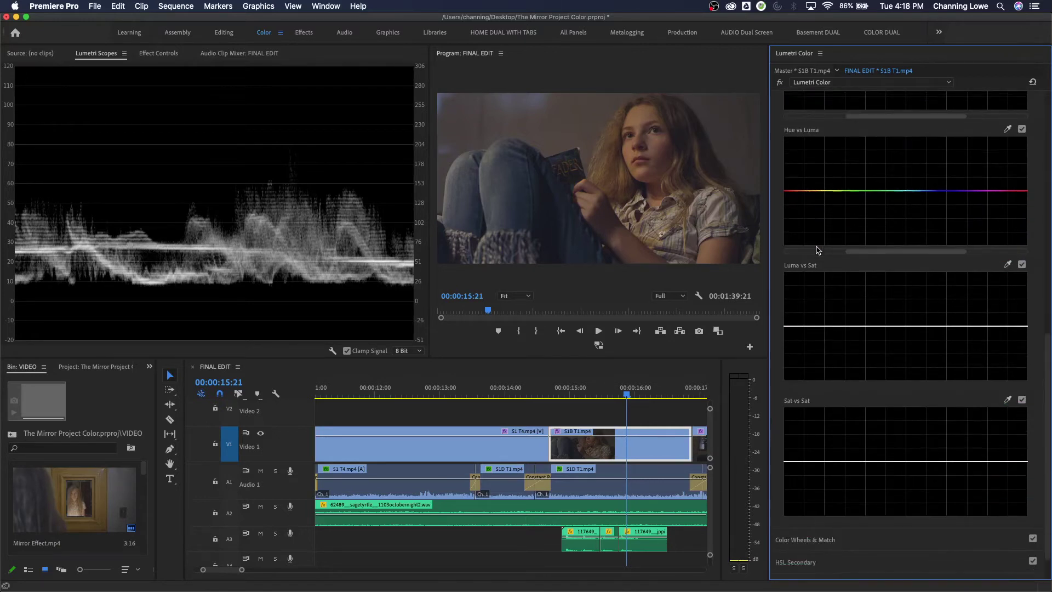
pyautogui.scroll(5, 827, 361)
pyautogui.scroll(5, 829, 350)
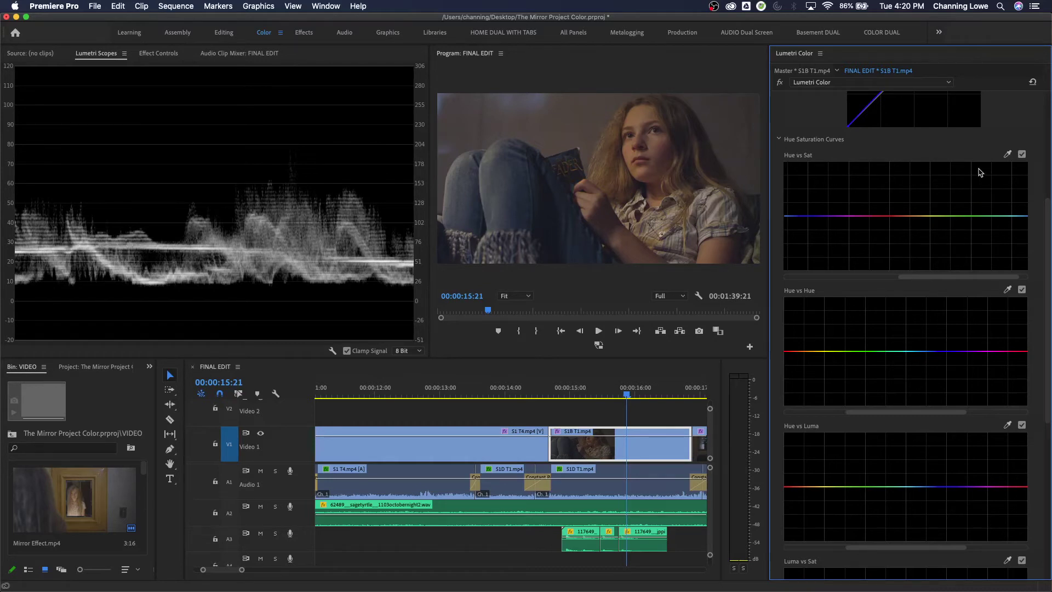
# - Try sampling the girl's skin tone for the Hue vs Sat curve and shifting the sampled hue's saturation, and undo the changes
pyautogui.click(1006, 155)
pyautogui.click(657, 138)
pyautogui.click(893, 216)
pyautogui.moveTo(893, 221)
pyautogui.mouseDown()
pyautogui.moveTo(891, 235)
pyautogui.moveTo(893, 218)
pyautogui.mouseUp()
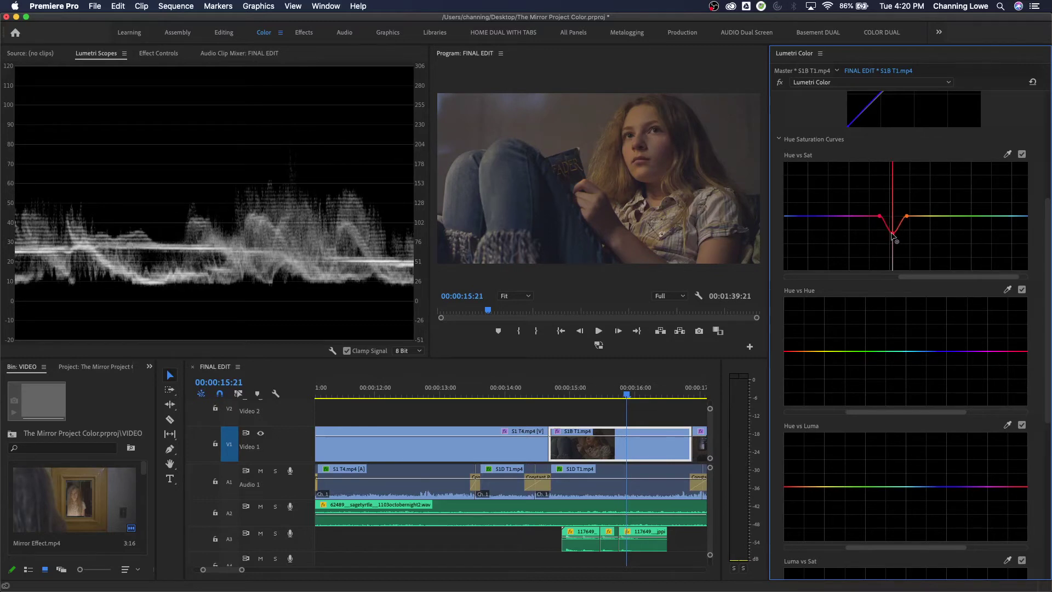
pyautogui.moveTo(892, 233); pyautogui.dragTo(895, 279)
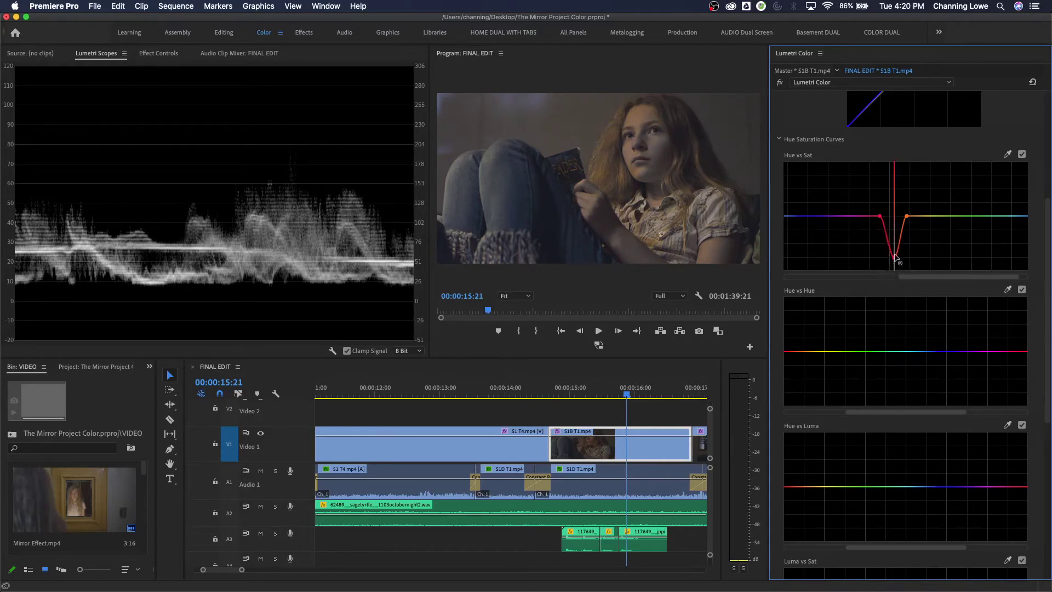
pyautogui.moveTo(893, 267); pyautogui.dragTo(894, 227)
pyautogui.press('super+z')
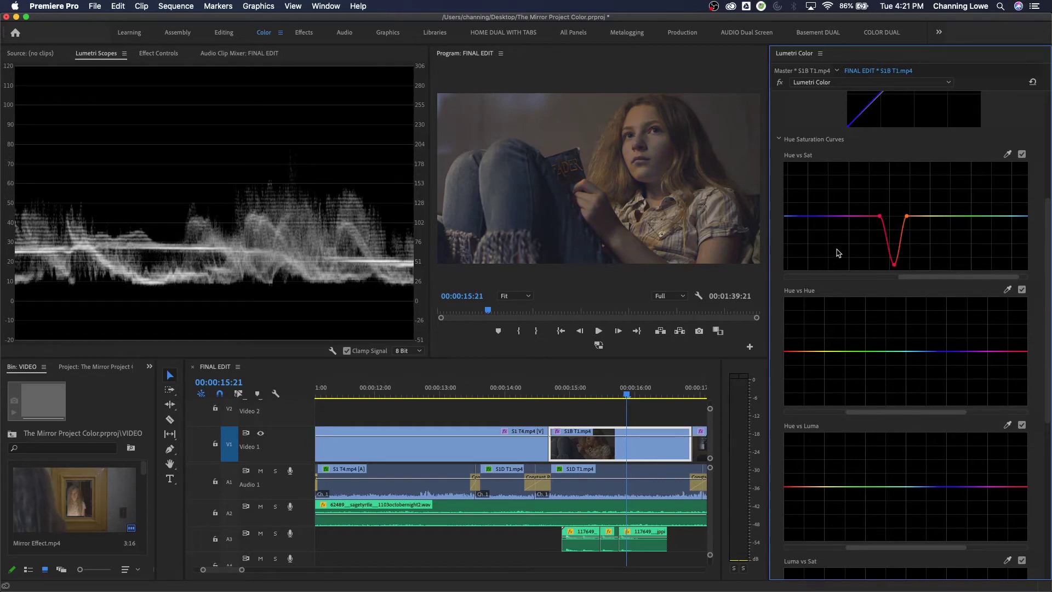
pyautogui.press('super+z')
pyautogui.press('super+z')
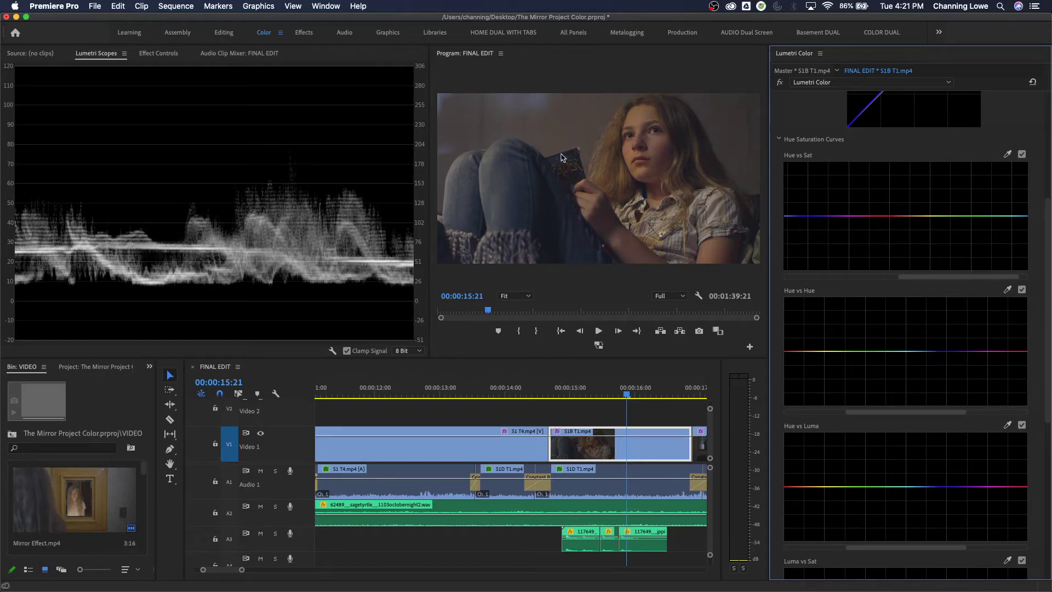
# - Set the Basic Correction Saturation to 129.7 on the S1B T1.mp4 clip
pyautogui.scroll(10, 955, 137)
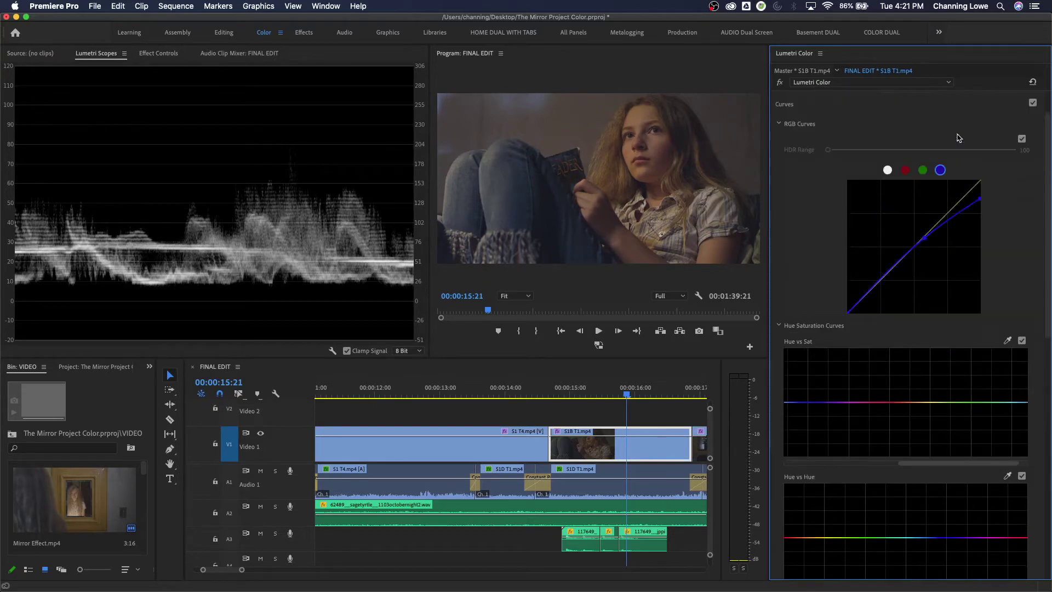
pyautogui.click(885, 105)
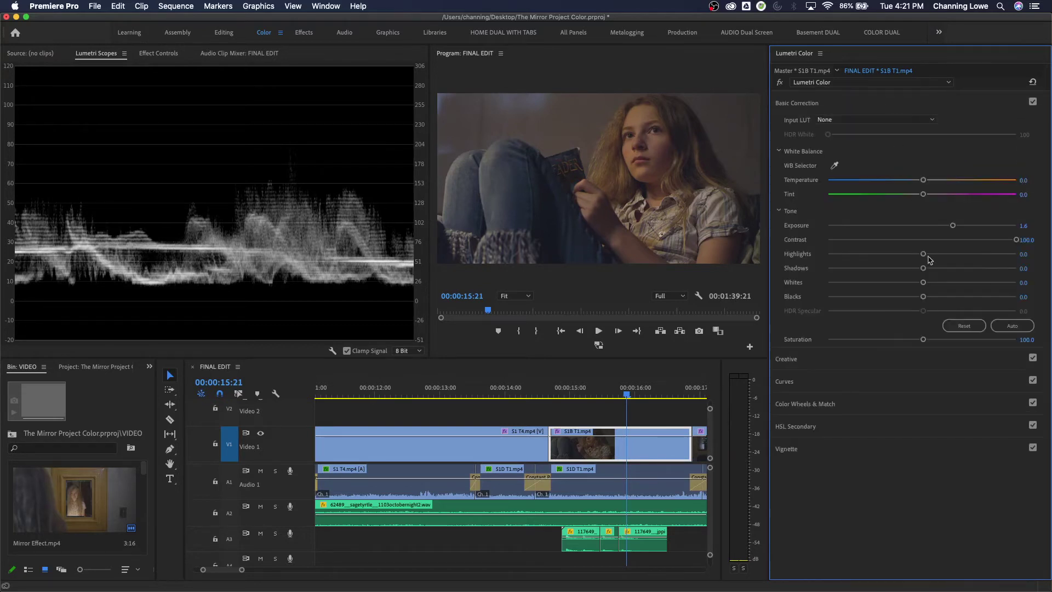
pyautogui.moveTo(930, 338); pyautogui.dragTo(948, 340)
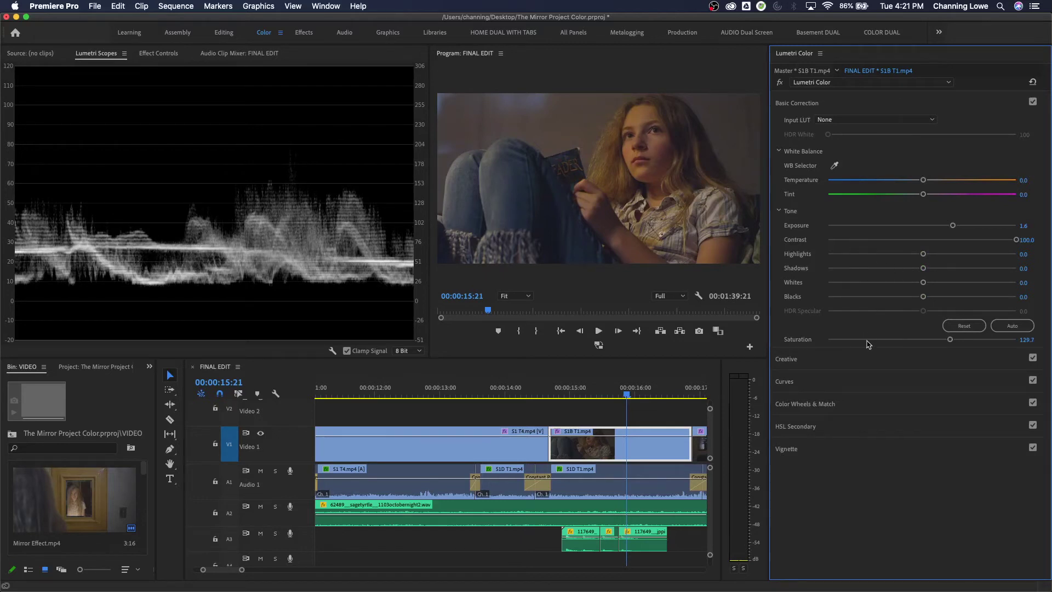
# - Return to the Hue Saturation Curves and add the Vectorscope YUV alongside the Waveform (Luma) in Lumetri Scopes
pyautogui.click(868, 379)
pyautogui.scroll(-4, 932, 395)
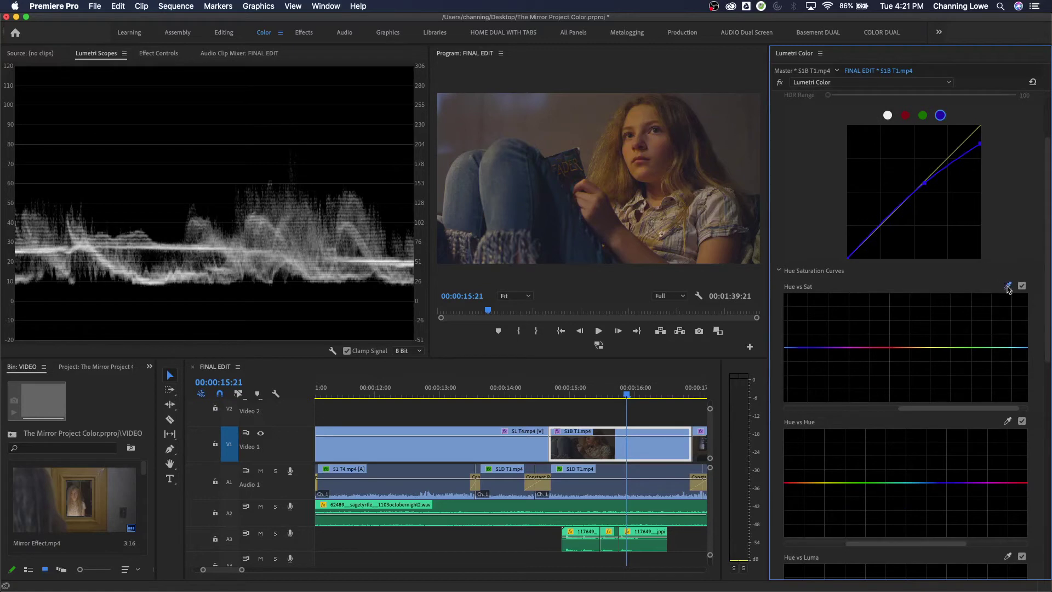
pyautogui.click(1007, 286)
pyautogui.rightClick(195, 170)
pyautogui.click(202, 171)
pyautogui.rightClick(205, 177)
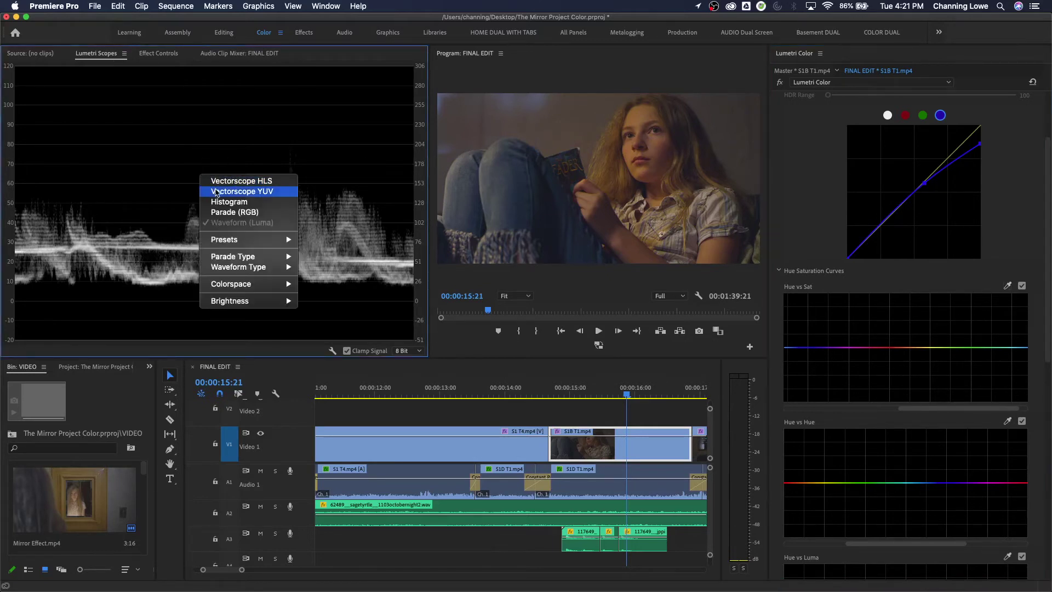
pyautogui.click(209, 192)
pyautogui.rightClick(140, 188)
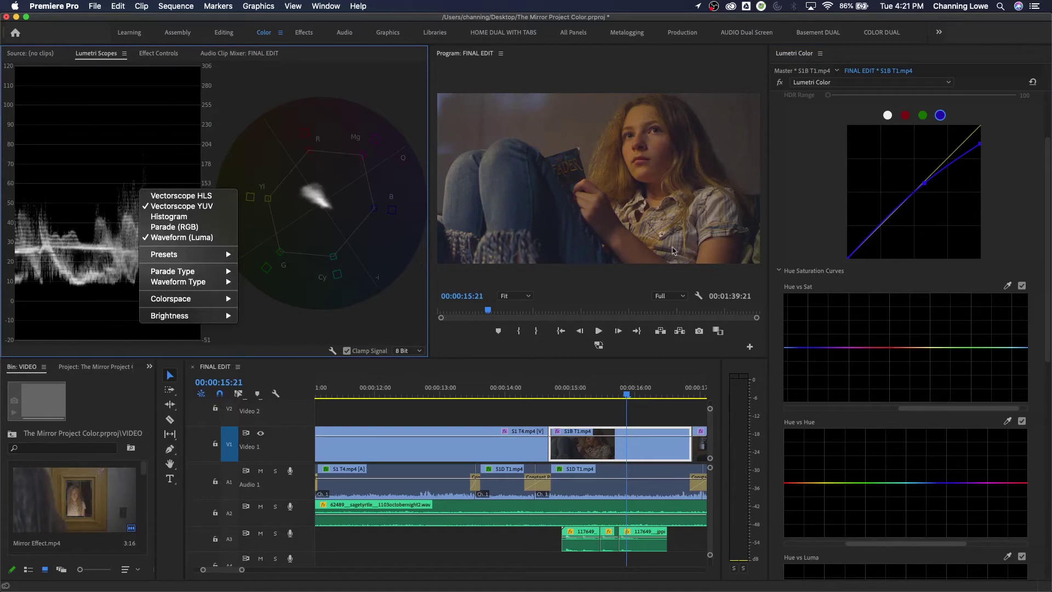
pyautogui.click(327, 189)
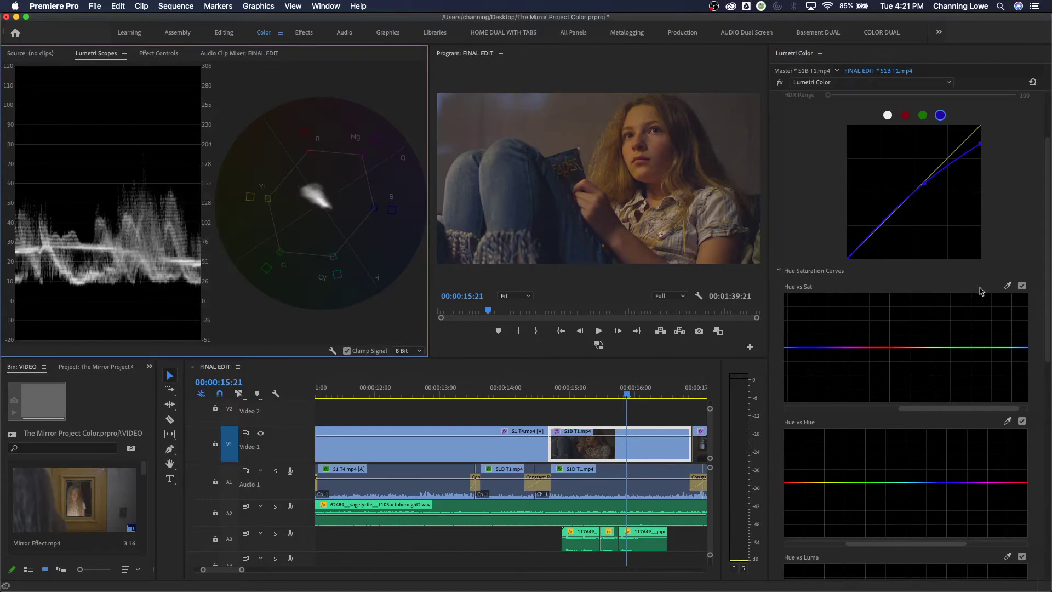
# - Try desaturating the skin tones sampled from the girl's forehead with a widened dip in the Hue vs Sat curve, and reset the curve
pyautogui.click(1007, 286)
pyautogui.click(642, 115)
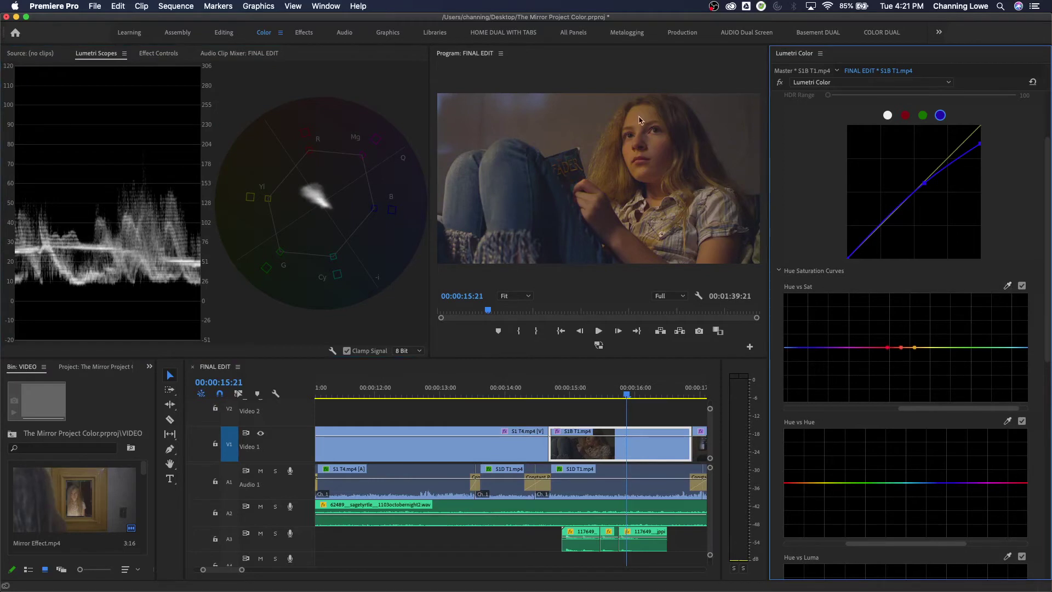
pyautogui.moveTo(901, 349); pyautogui.dragTo(901, 388)
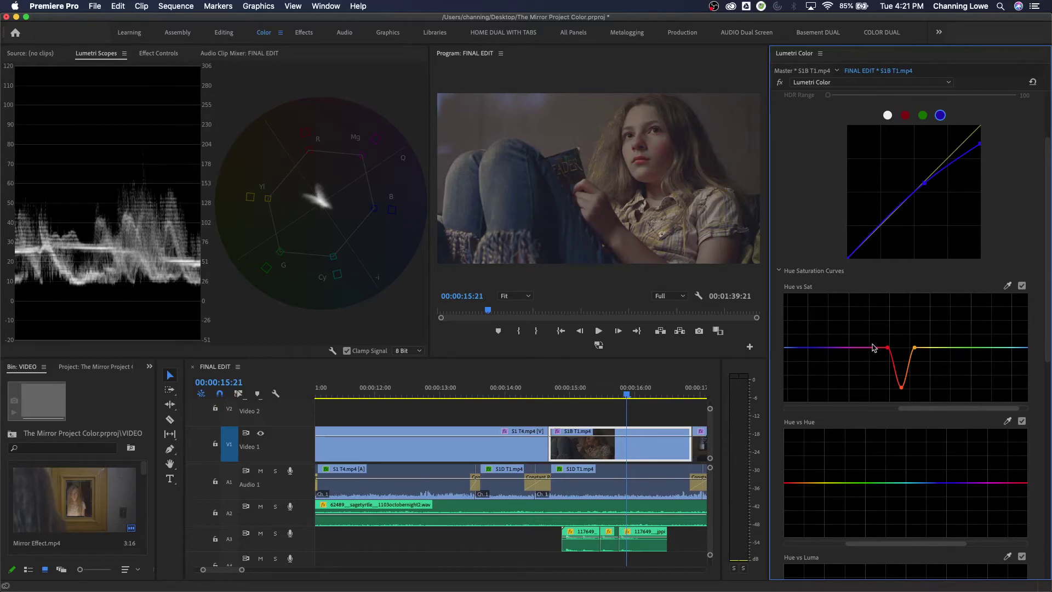
pyautogui.moveTo(885, 349); pyautogui.dragTo(936, 349)
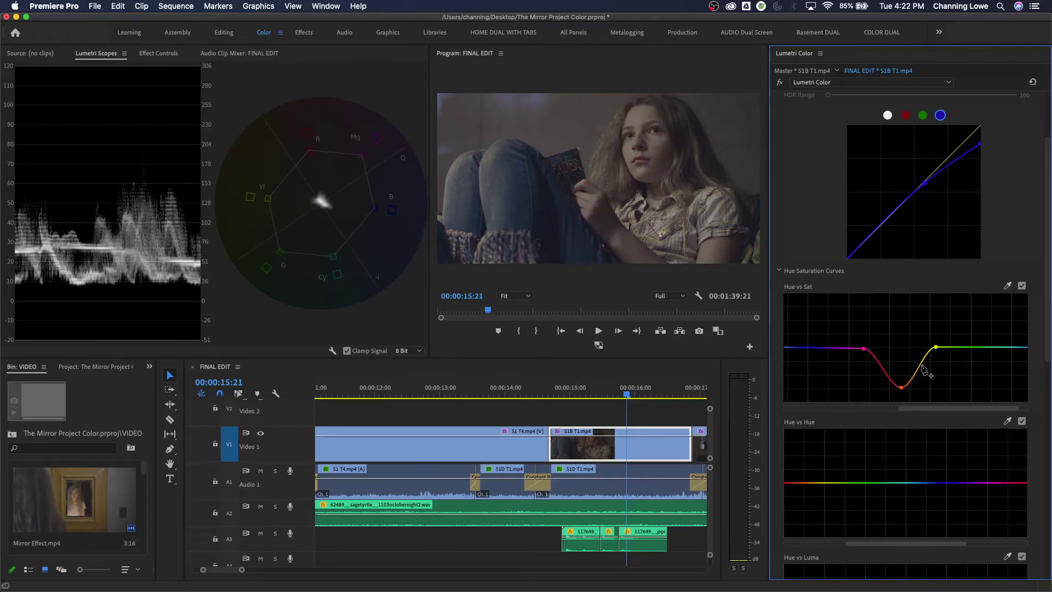
pyautogui.moveTo(921, 367); pyautogui.dragTo(874, 377)
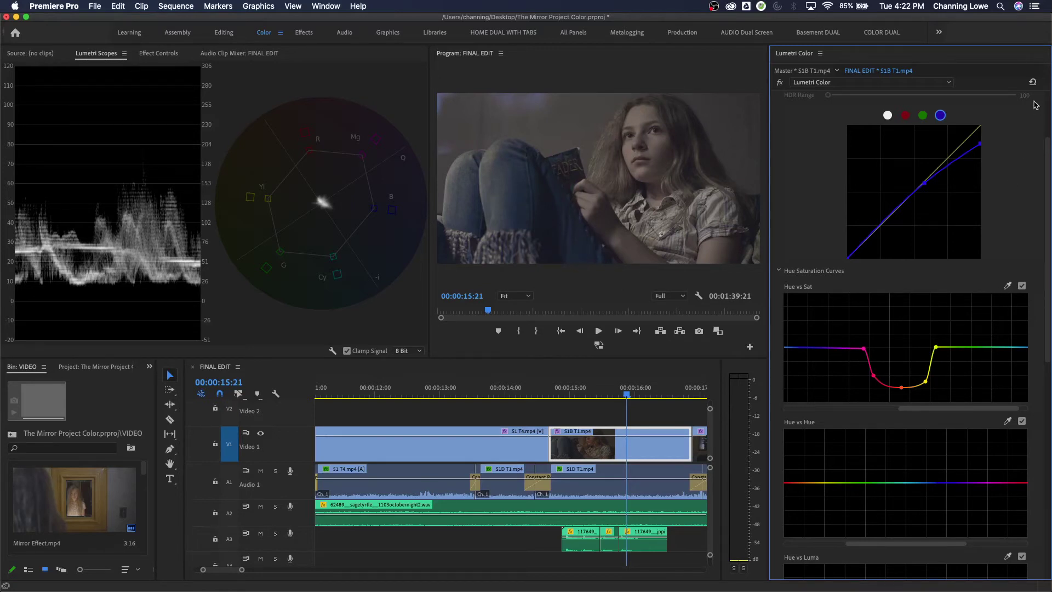
pyautogui.doubleClick(936, 348)
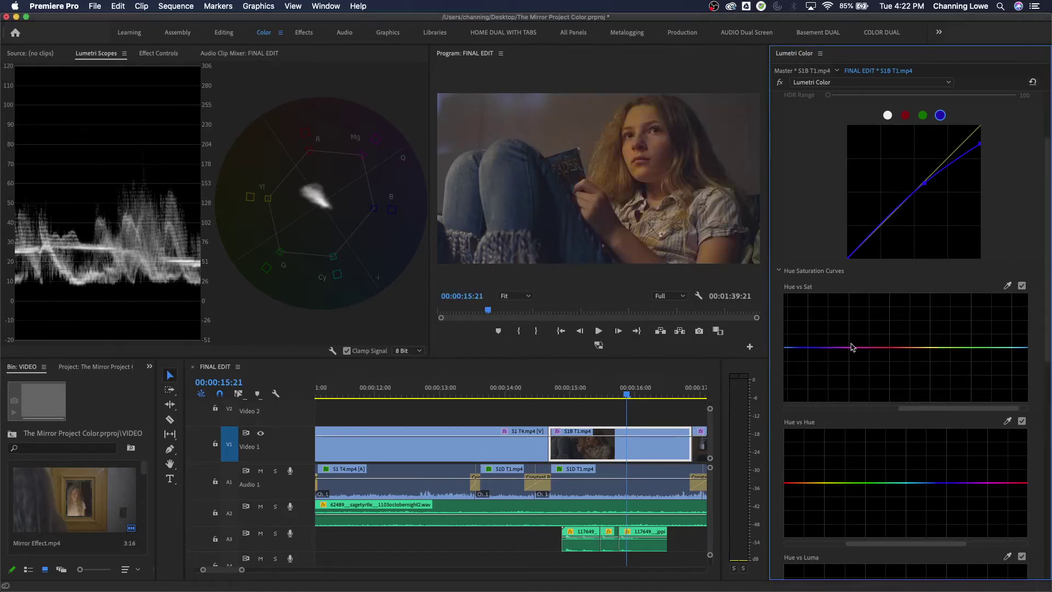
# - Try turning the girl's sampled blue jeans green with the Hue vs Hue curve, and reset the curve
pyautogui.scroll(-5, 924, 399)
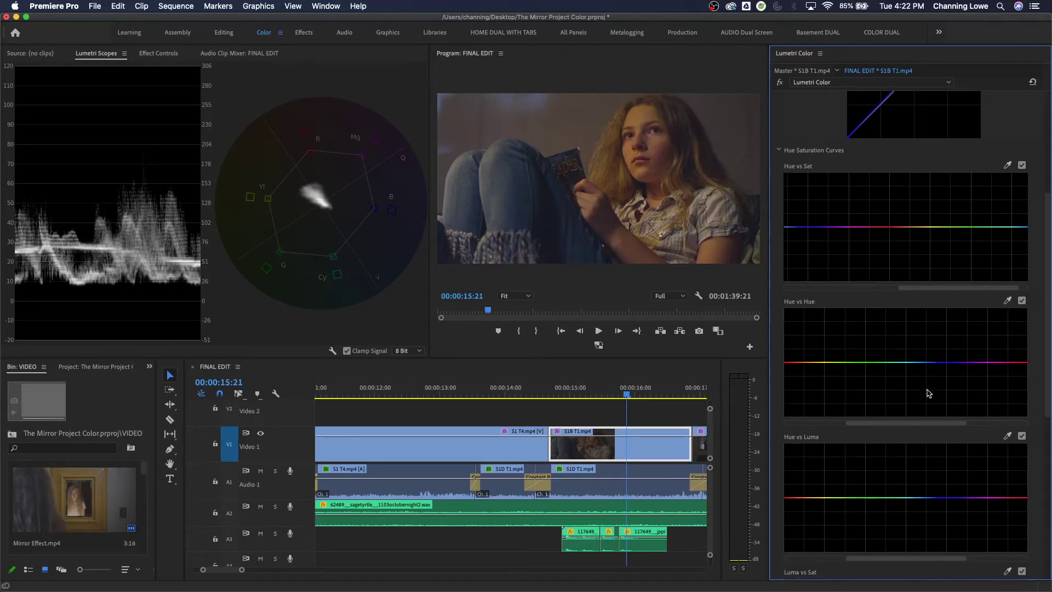
pyautogui.scroll(-2, 928, 393)
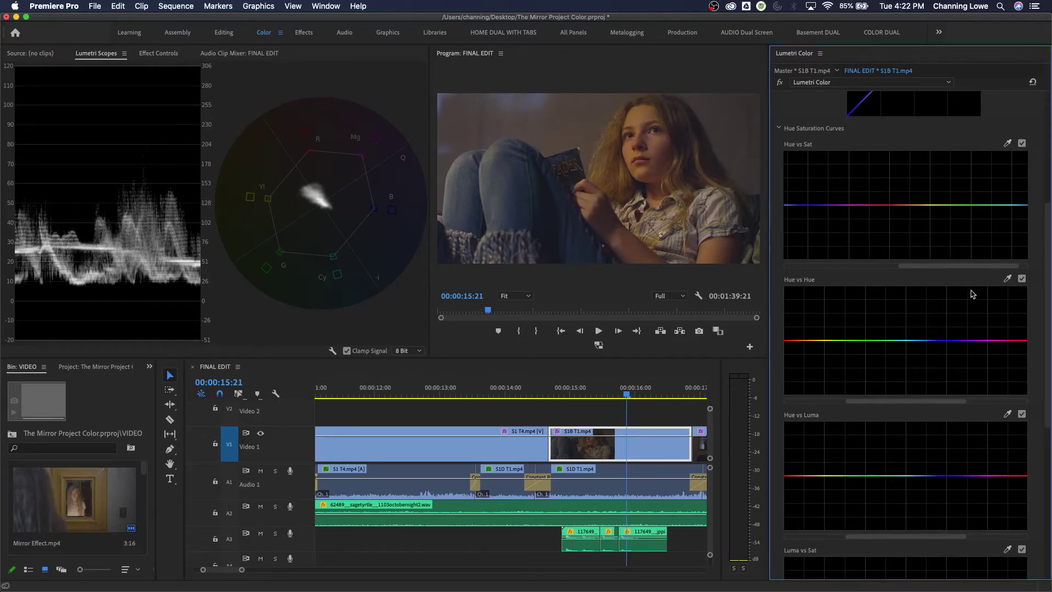
pyautogui.click(1007, 279)
pyautogui.click(518, 173)
pyautogui.moveTo(941, 343); pyautogui.dragTo(920, 312)
pyautogui.click(953, 326)
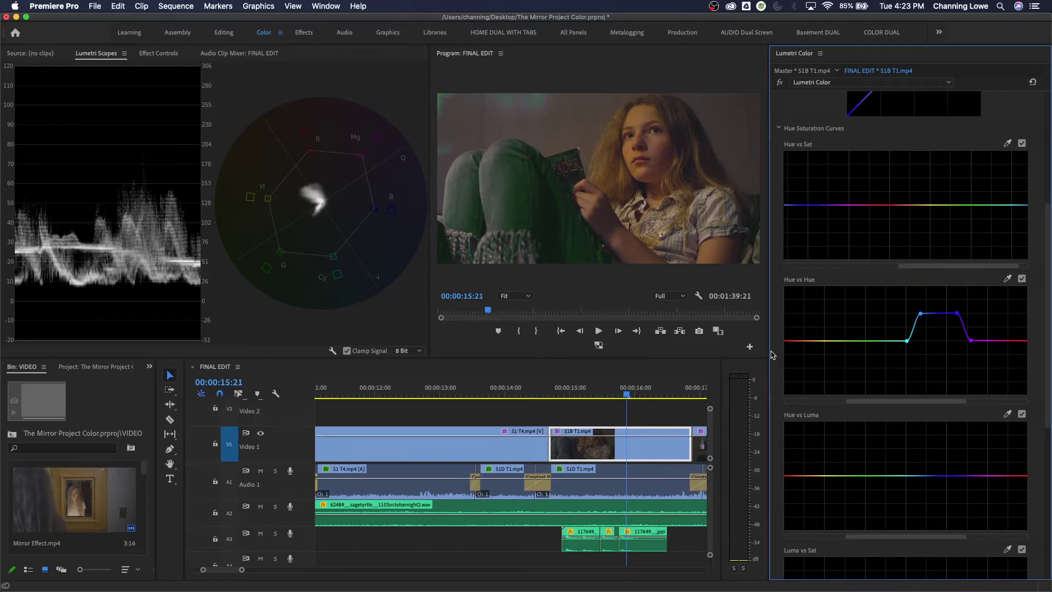
pyautogui.doubleClick(969, 294)
# - Try darkening the skin tones sampled from the girl's forehead with the Hue vs Luma curve
pyautogui.scroll(-4, 956, 405)
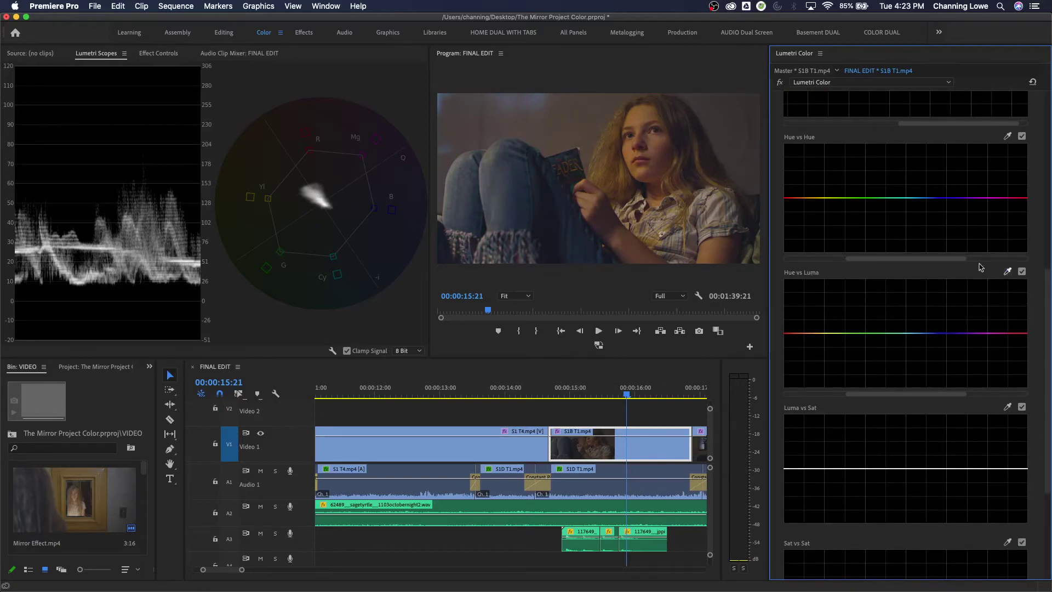
pyautogui.click(1008, 272)
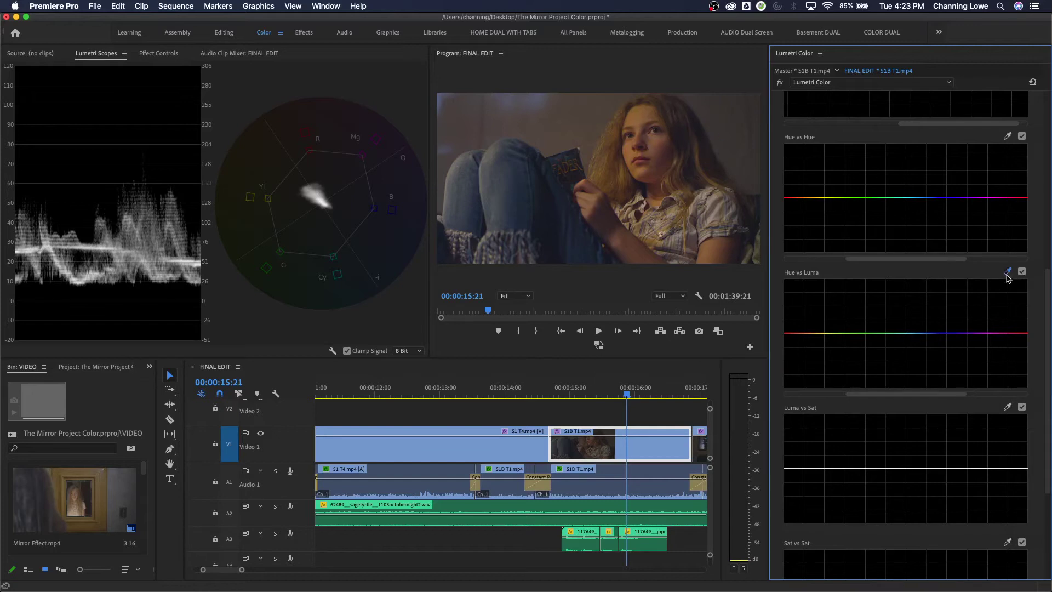
pyautogui.click(643, 119)
pyautogui.moveTo(874, 394); pyautogui.dragTo(962, 404)
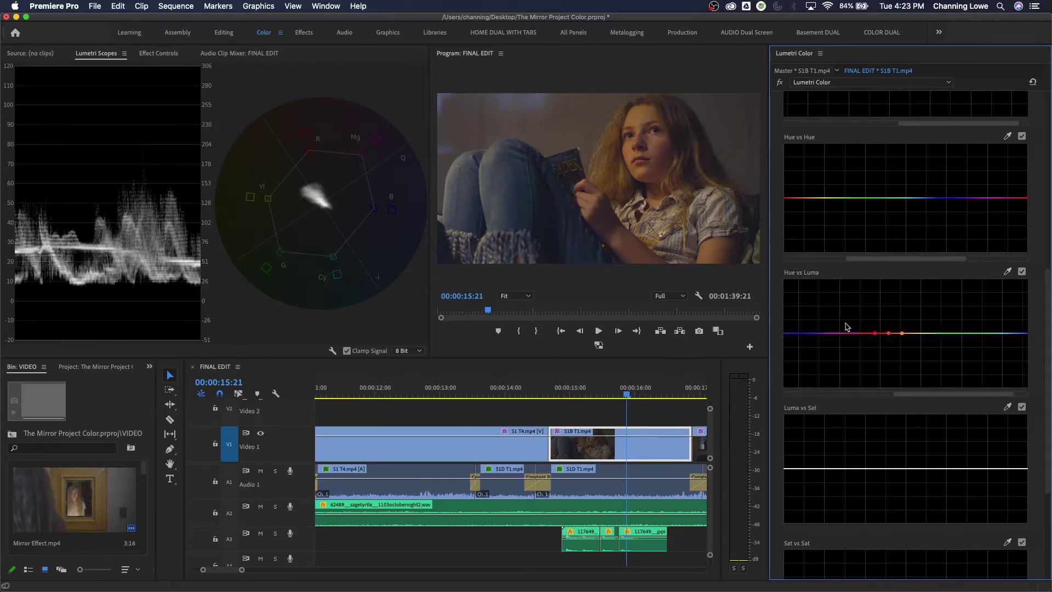
pyautogui.moveTo(888, 334); pyautogui.dragTo(891, 379)
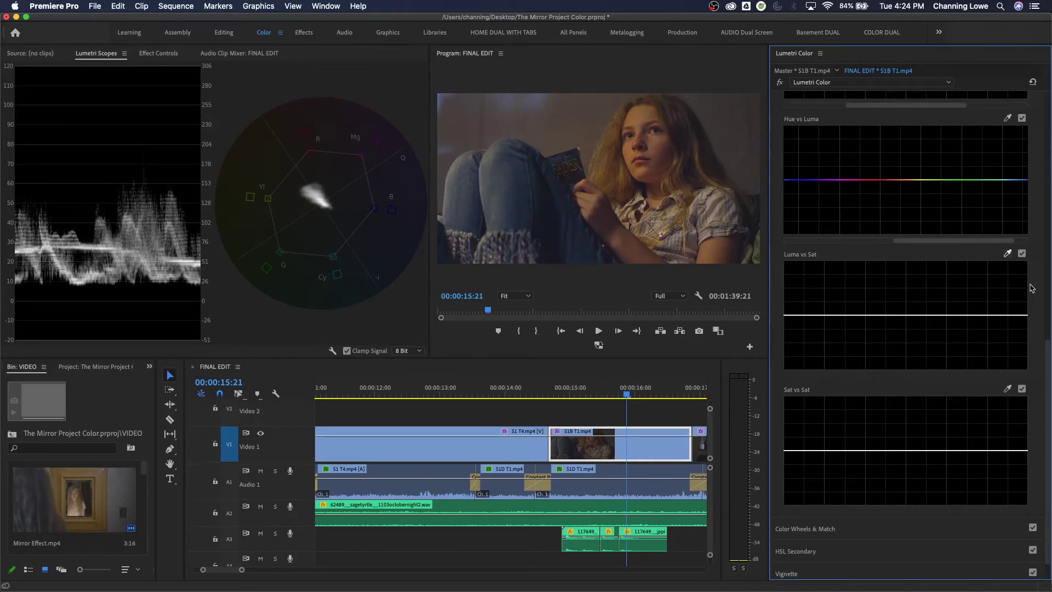
# - Return to Basic Correction and set the Exposure of the S1 T4.mp4 clip at 00:00:13:16 to -0.1
pyautogui.moveTo(1046, 348); pyautogui.dragTo(1044, 101)
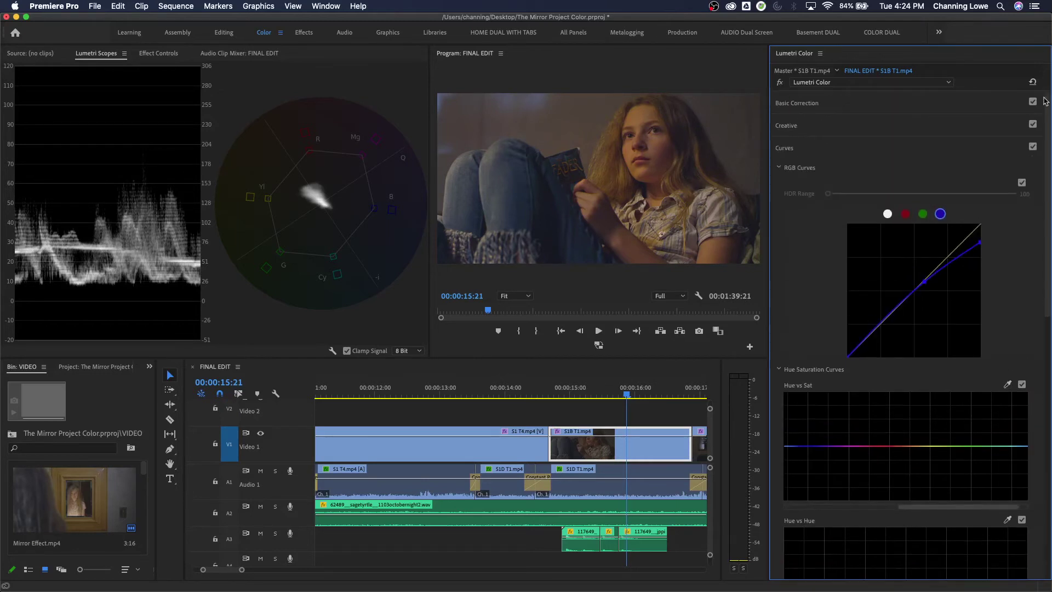
pyautogui.click(896, 105)
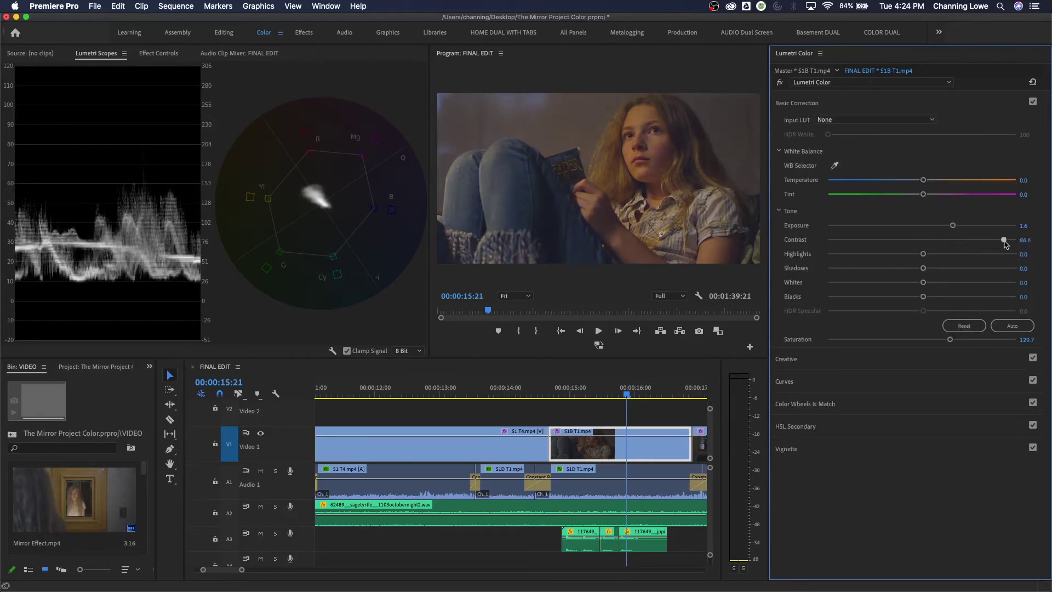
pyautogui.click(483, 393)
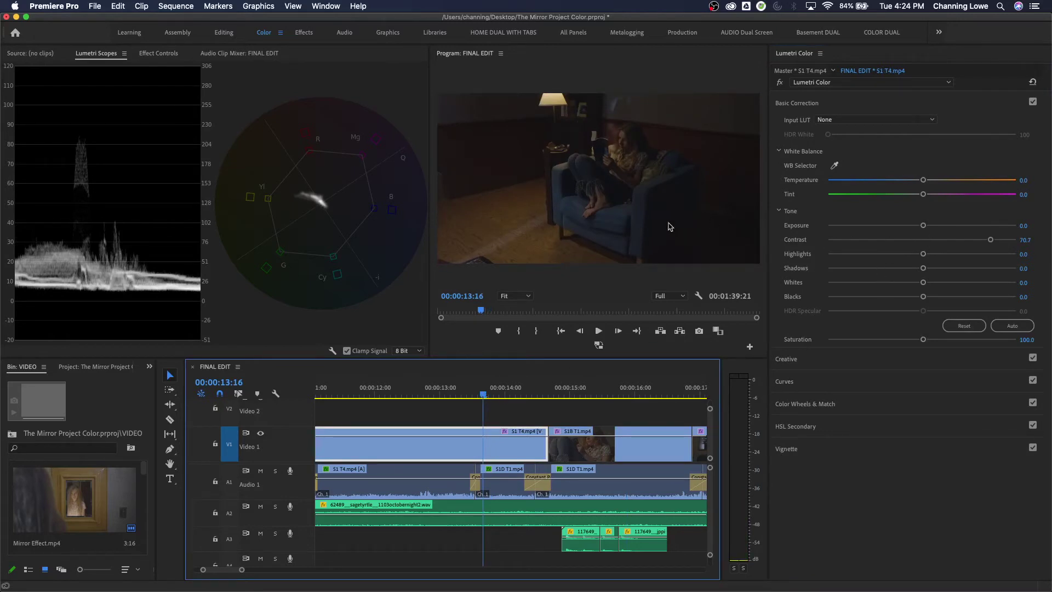
pyautogui.moveTo(923, 227)
pyautogui.mouseDown()
pyautogui.moveTo(911, 228)
pyautogui.moveTo(920, 227)
pyautogui.mouseUp()
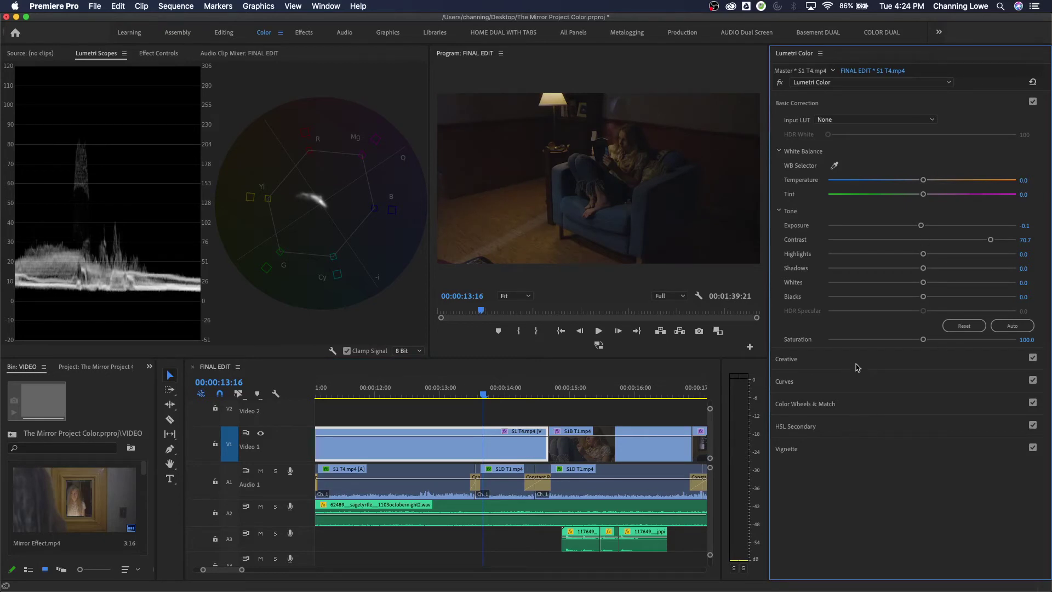
# - Sample the dark area beside the armchair for the Luma vs Sat curve and fully desaturate only the darkest tones, with a soft falloff
pyautogui.click(857, 381)
pyautogui.scroll(-10, 914, 406)
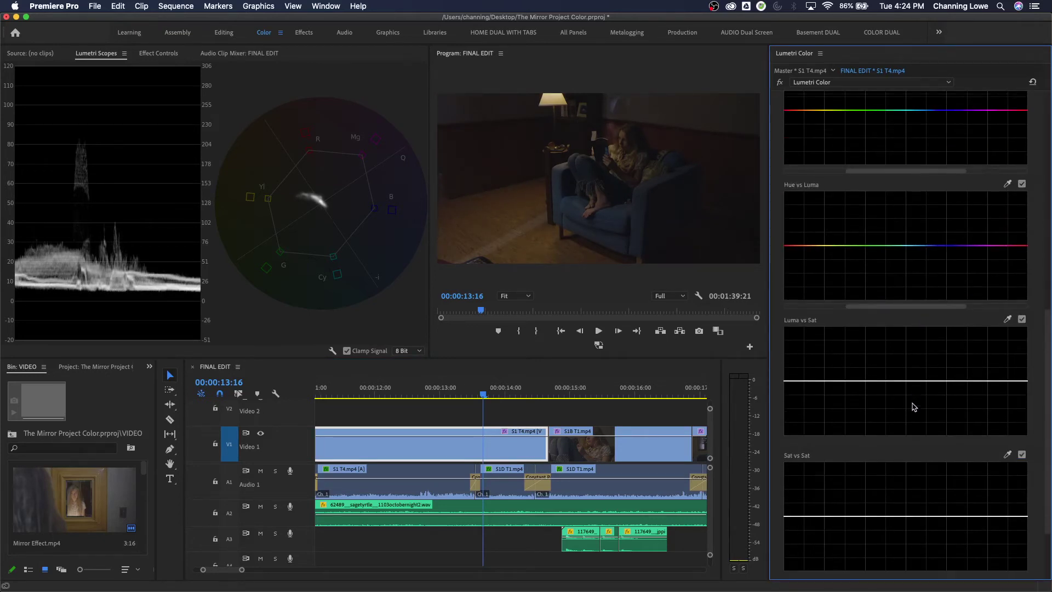
pyautogui.scroll(-1, 913, 407)
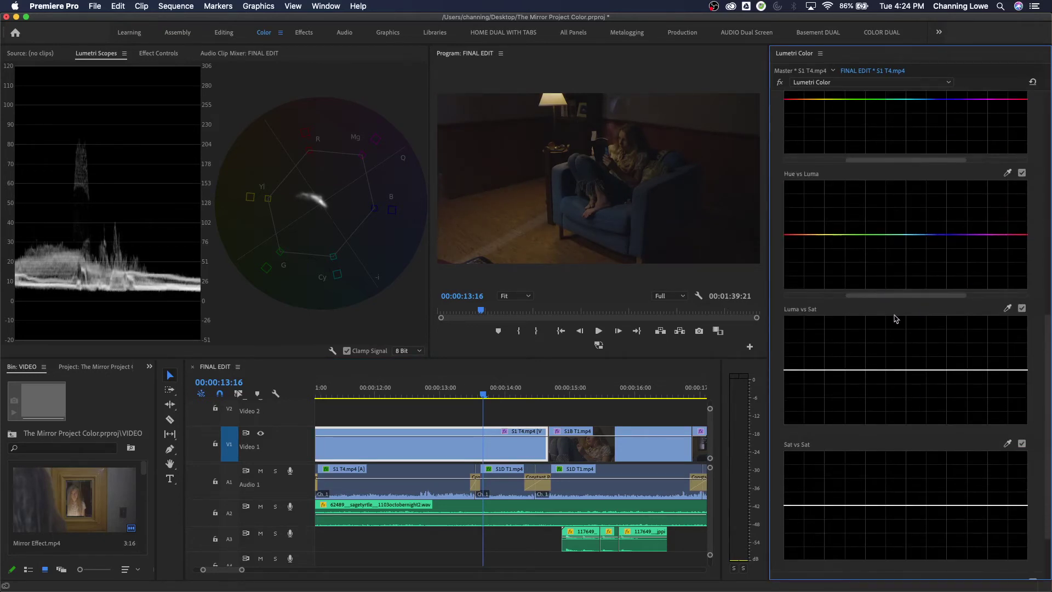
pyautogui.click(1007, 310)
pyautogui.click(711, 225)
pyautogui.moveTo(787, 370); pyautogui.dragTo(794, 458)
pyautogui.moveTo(799, 370); pyautogui.dragTo(812, 423)
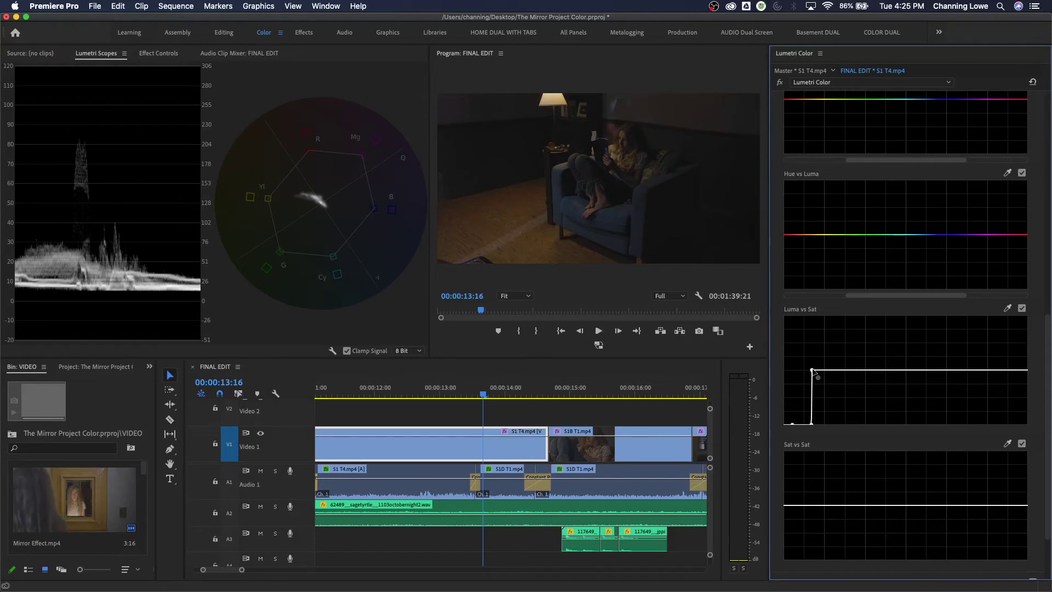
pyautogui.moveTo(813, 372); pyautogui.dragTo(822, 369)
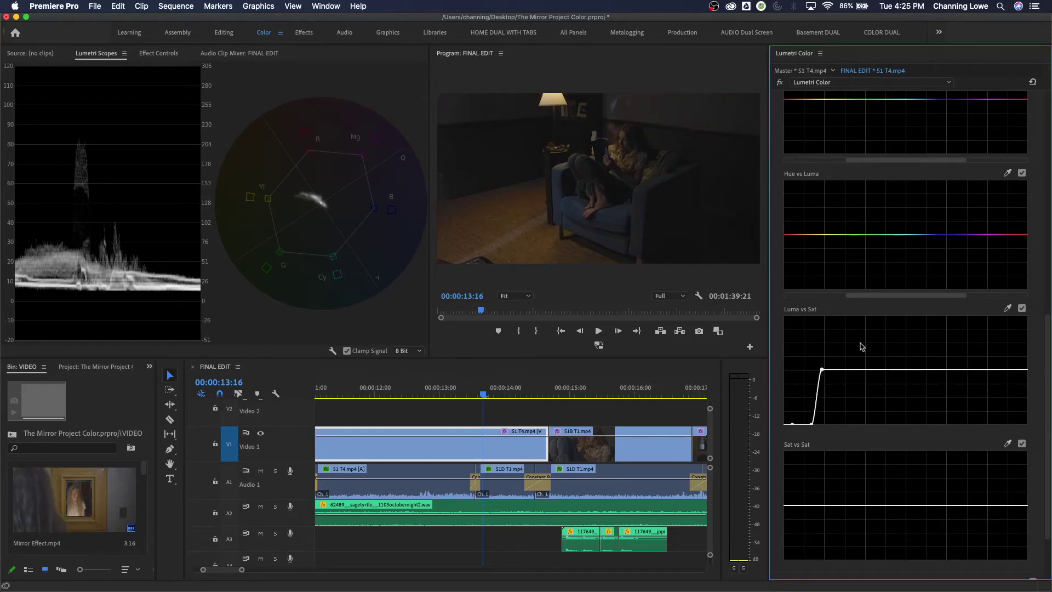
# - Compare the S1 T4.mp4 image with the Luma vs Sat curve disabled and enabled, leaving the curve enabled
pyautogui.click(1022, 309)
pyautogui.click(1022, 309)
pyautogui.click(1022, 309)
pyautogui.click(1022, 309)
pyautogui.click(1022, 309)
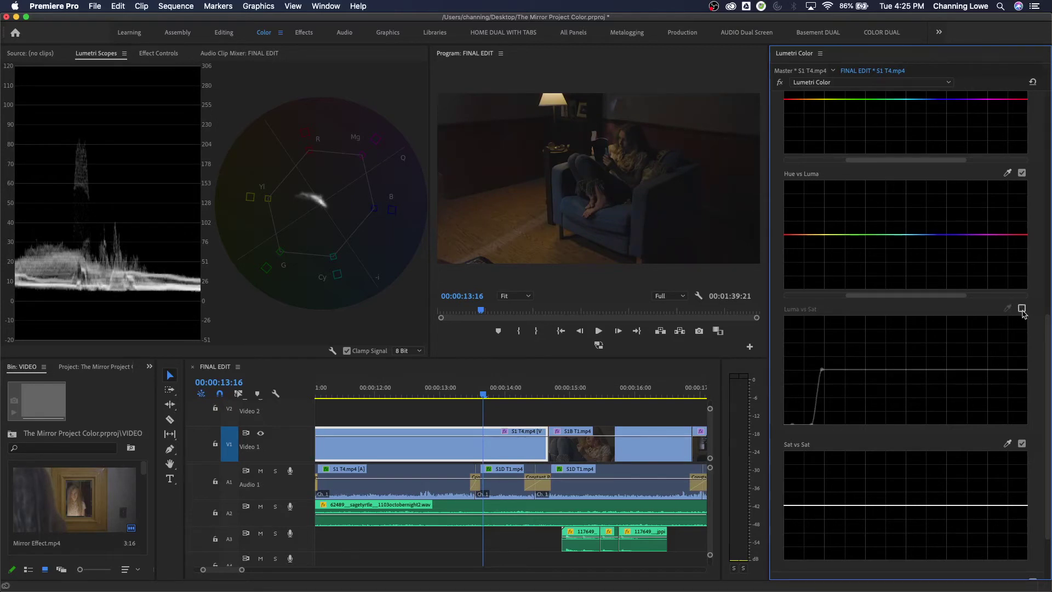
pyautogui.click(1022, 309)
pyautogui.click(1022, 309)
pyautogui.click(1022, 308)
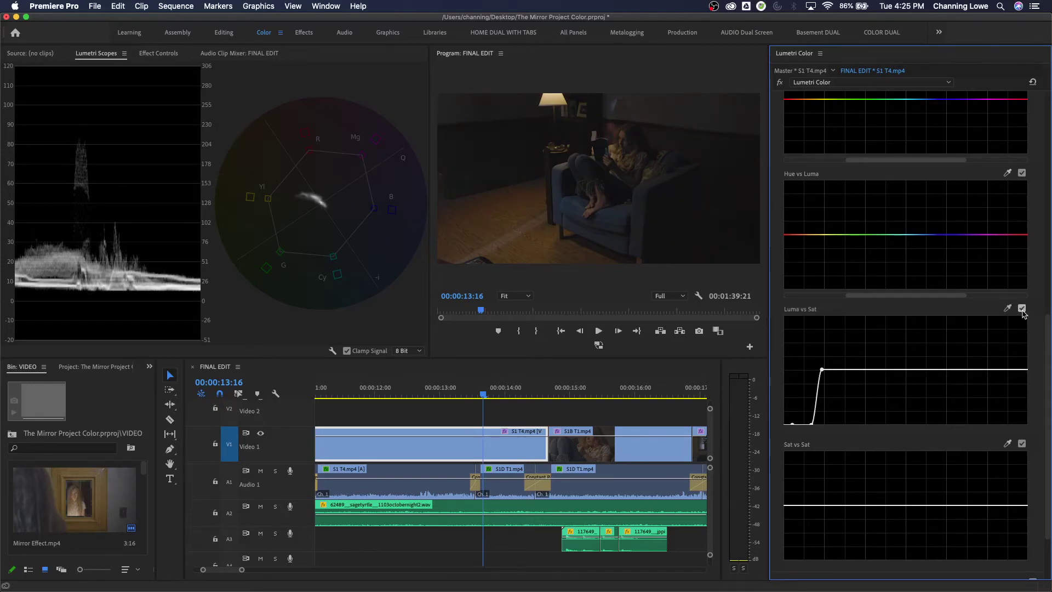
# - Try extending the Luma vs Sat desaturation into the brighter tones, and reset the curve
pyautogui.moveTo(822, 370); pyautogui.dragTo(877, 370)
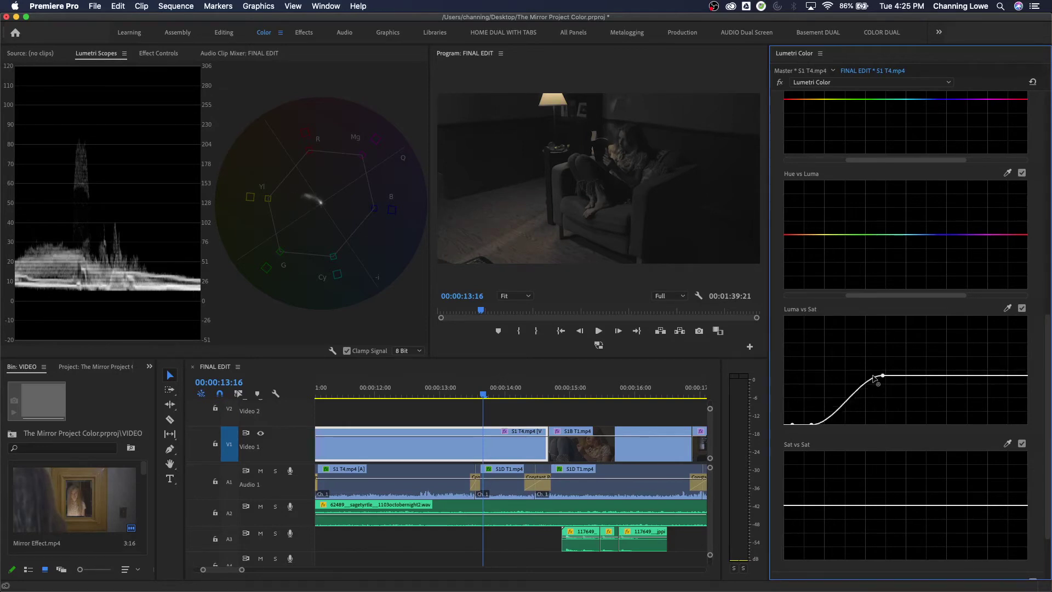
pyautogui.doubleClick(877, 370)
# - Sample the edge of the armchair for the Sat vs Sat curve and raise the saturation of the sampled low-saturation range
pyautogui.scroll(-3, 894, 401)
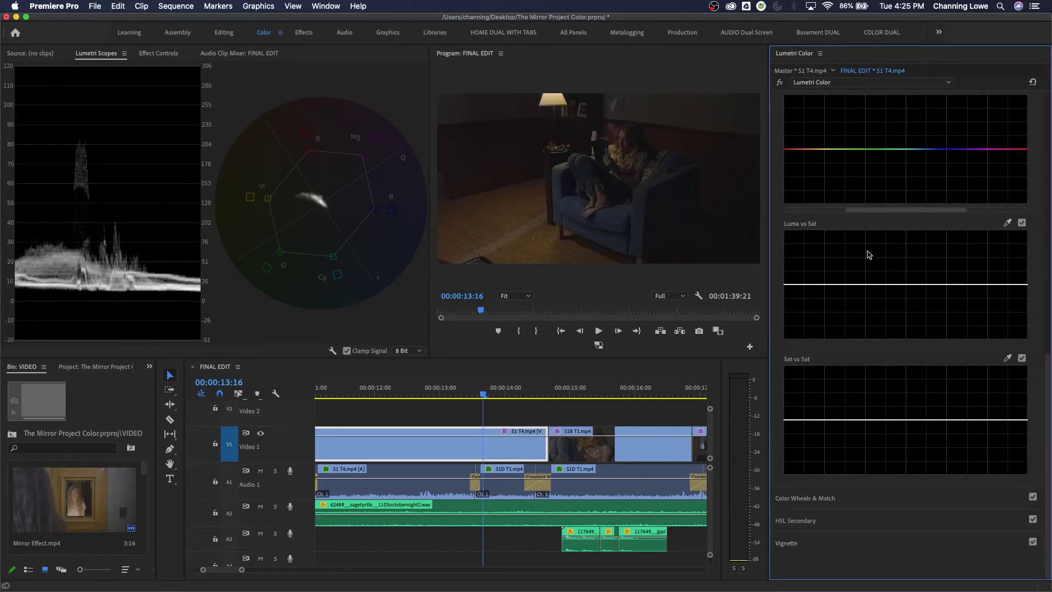
pyautogui.click(1007, 358)
pyautogui.click(556, 186)
pyautogui.moveTo(793, 419)
pyautogui.mouseDown()
pyautogui.moveTo(797, 479)
pyautogui.moveTo(792, 378)
pyautogui.moveTo(796, 450)
pyautogui.moveTo(794, 404)
pyautogui.mouseUp()
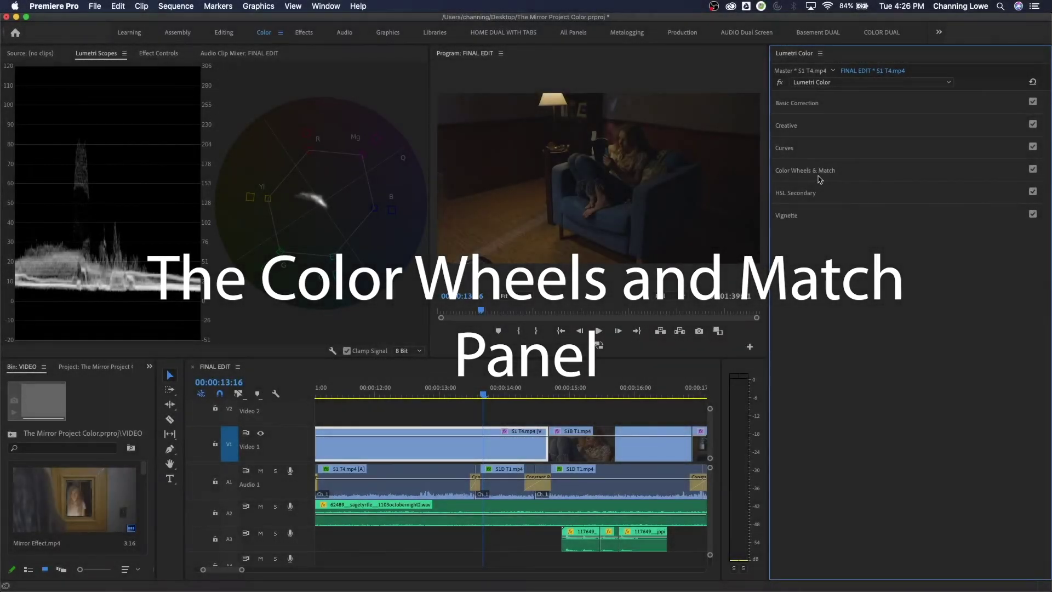
# - In Color Wheels & Match, lower the shadows of the S1B T1.mp4 clip, raise its midtones and highlights, and tint the midtones slightly toward red
pyautogui.click(818, 176)
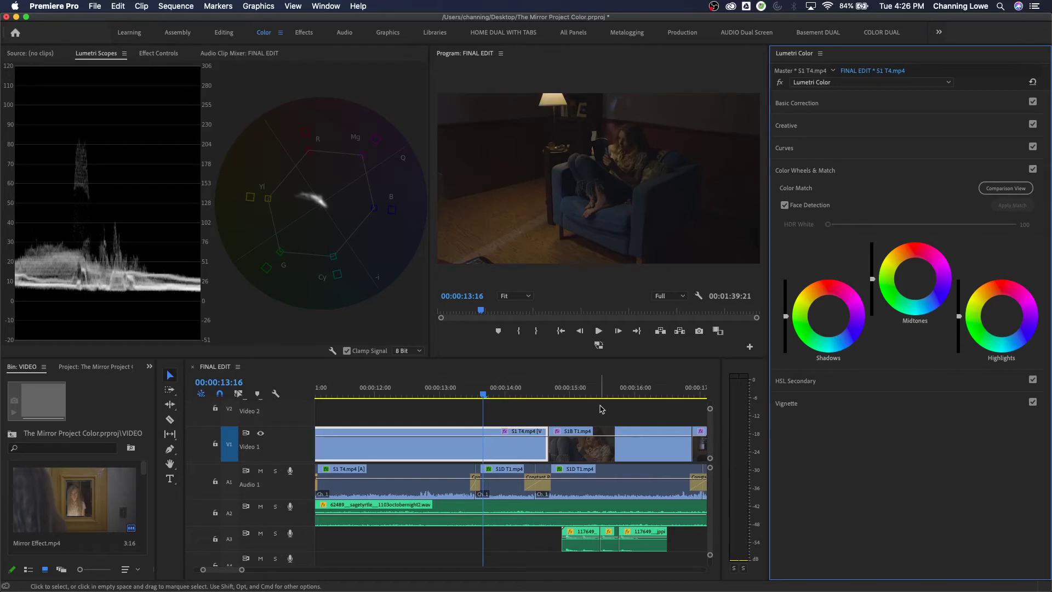
pyautogui.click(641, 390)
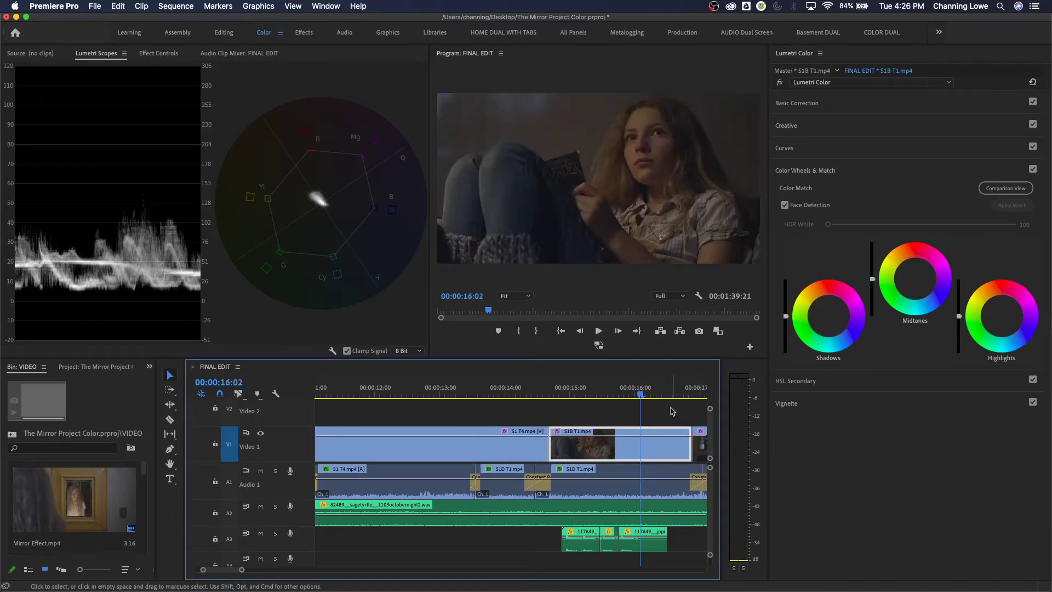
pyautogui.press('-')
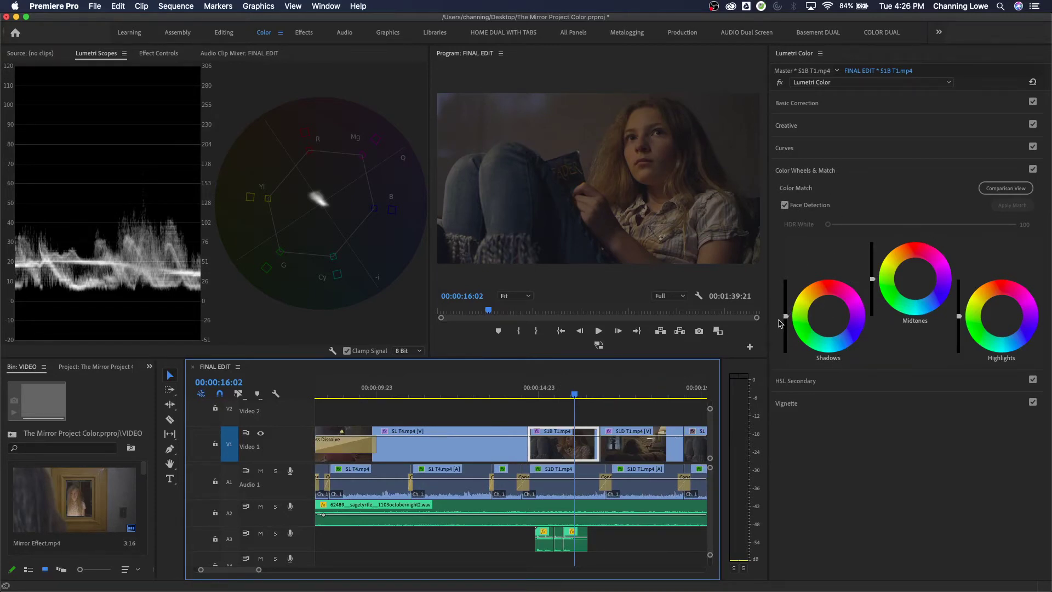
pyautogui.moveTo(786, 319); pyautogui.dragTo(786, 327)
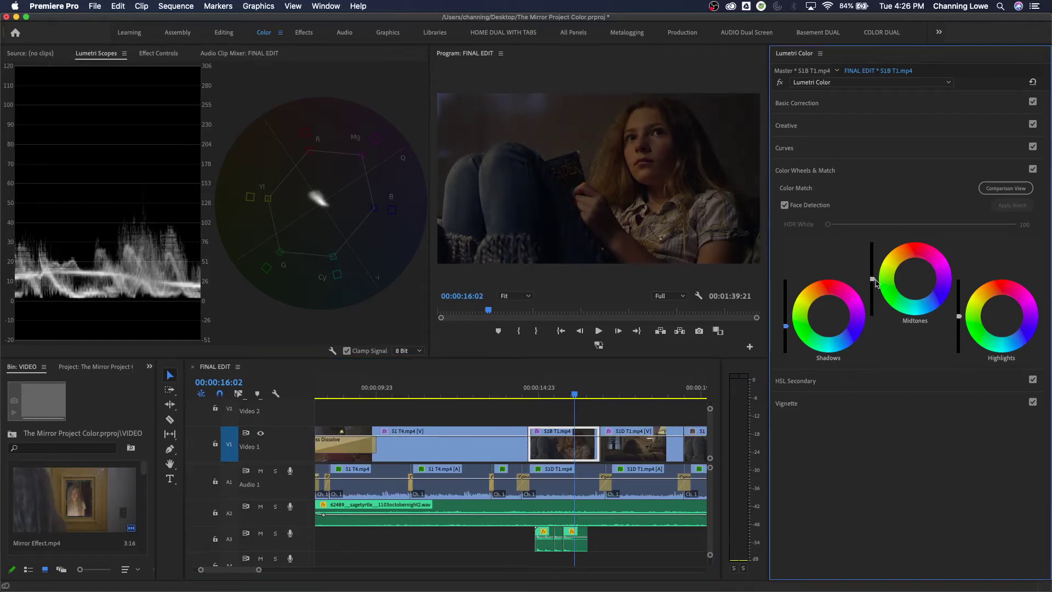
pyautogui.moveTo(872, 278); pyautogui.dragTo(872, 271)
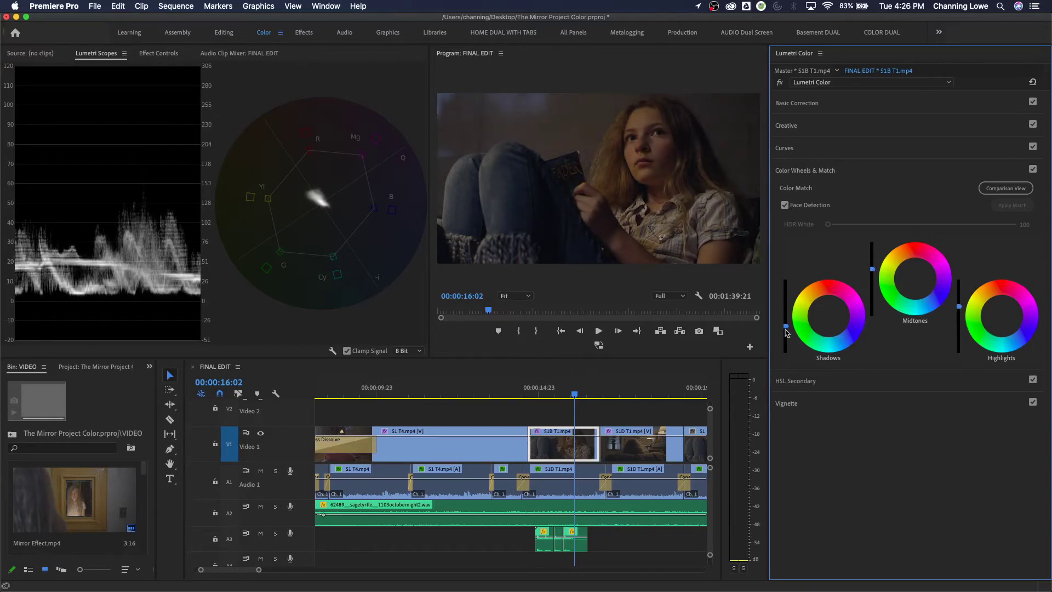
pyautogui.moveTo(786, 327); pyautogui.dragTo(788, 330)
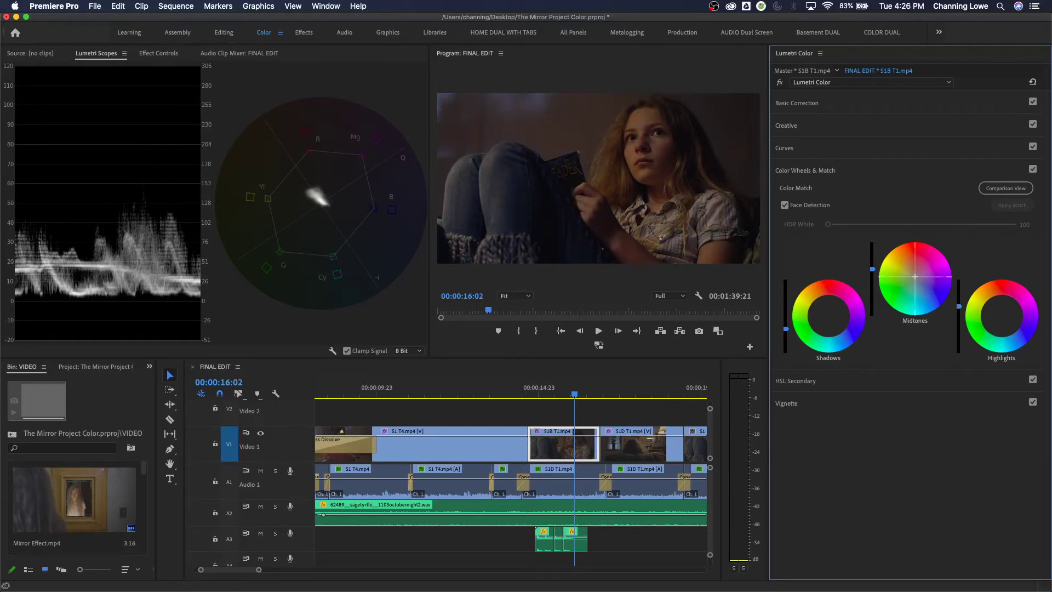
pyautogui.moveTo(914, 277); pyautogui.dragTo(914, 275)
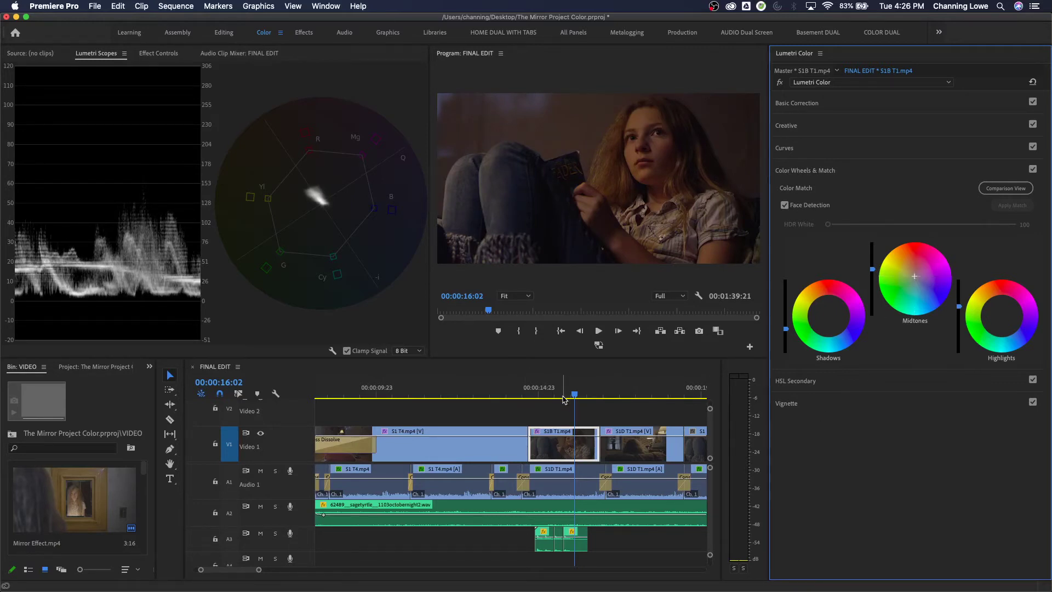
# - Open the Comparison View for the S1C T1.mp4 clip at 00:00:50:03 in the FINAL EDIT sequence
pyautogui.scroll(-2, 564, 399)
pyautogui.moveTo(547, 401); pyautogui.dragTo(612, 404)
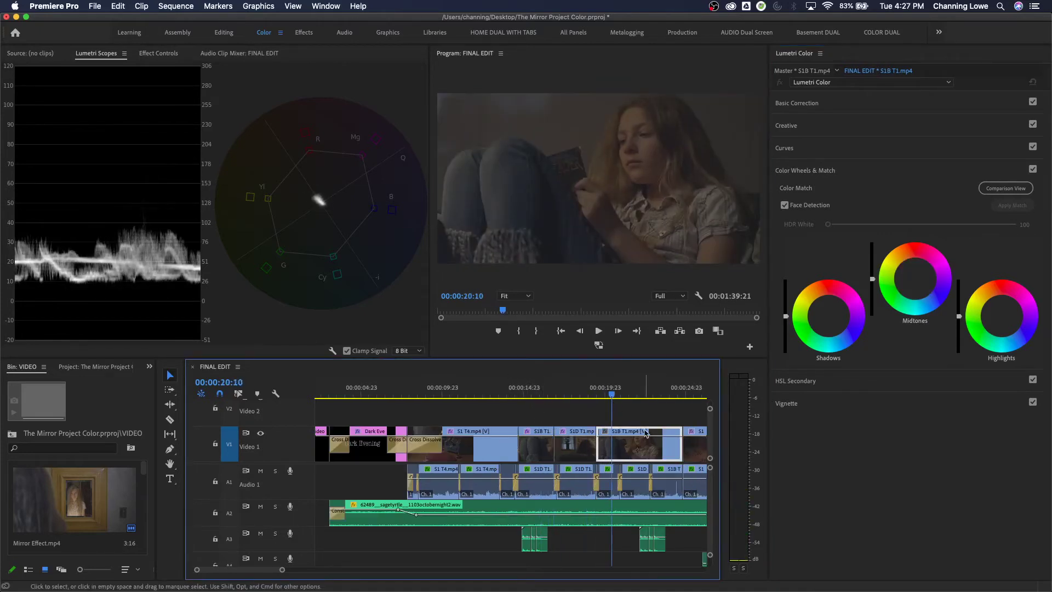
pyautogui.click(701, 396)
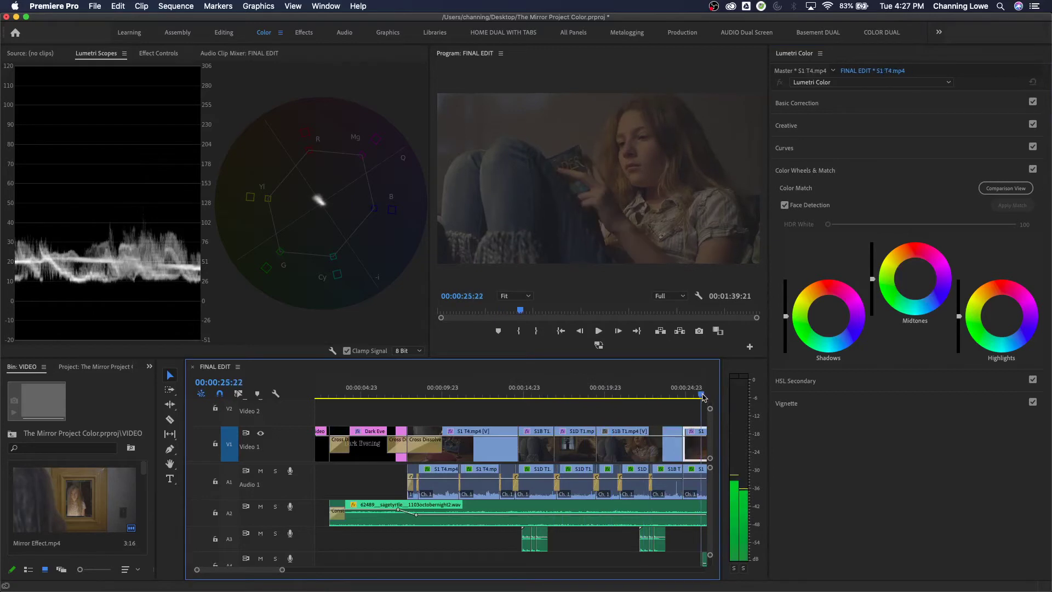
pyautogui.moveTo(702, 396); pyautogui.dragTo(671, 396)
pyautogui.press('-')
pyautogui.click(562, 393)
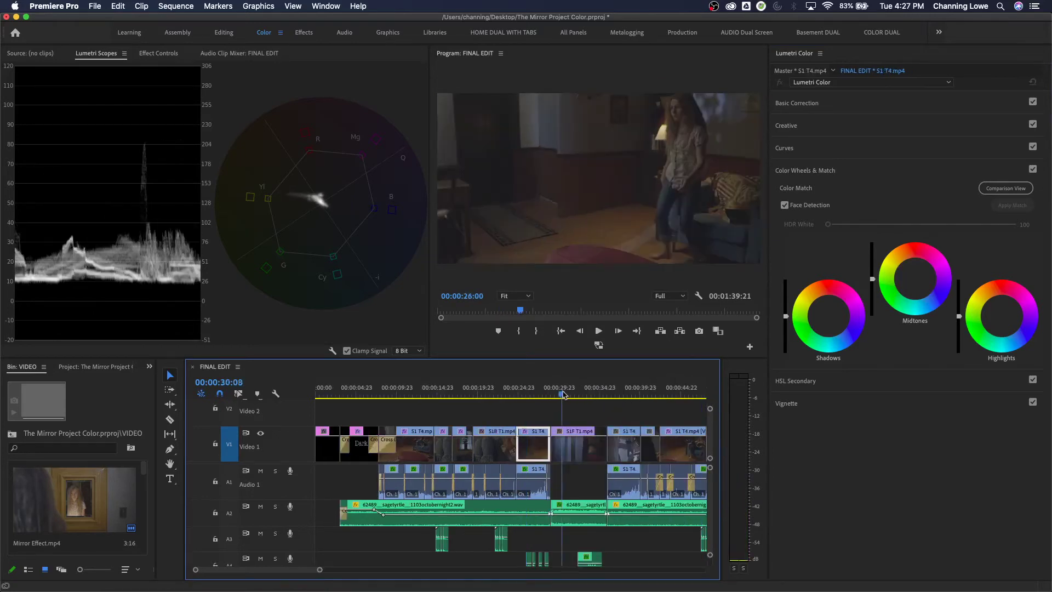
pyautogui.moveTo(562, 393)
pyautogui.mouseDown()
pyautogui.moveTo(669, 400)
pyautogui.moveTo(683, 411)
pyautogui.moveTo(705, 398)
pyautogui.moveTo(579, 397)
pyautogui.mouseUp()
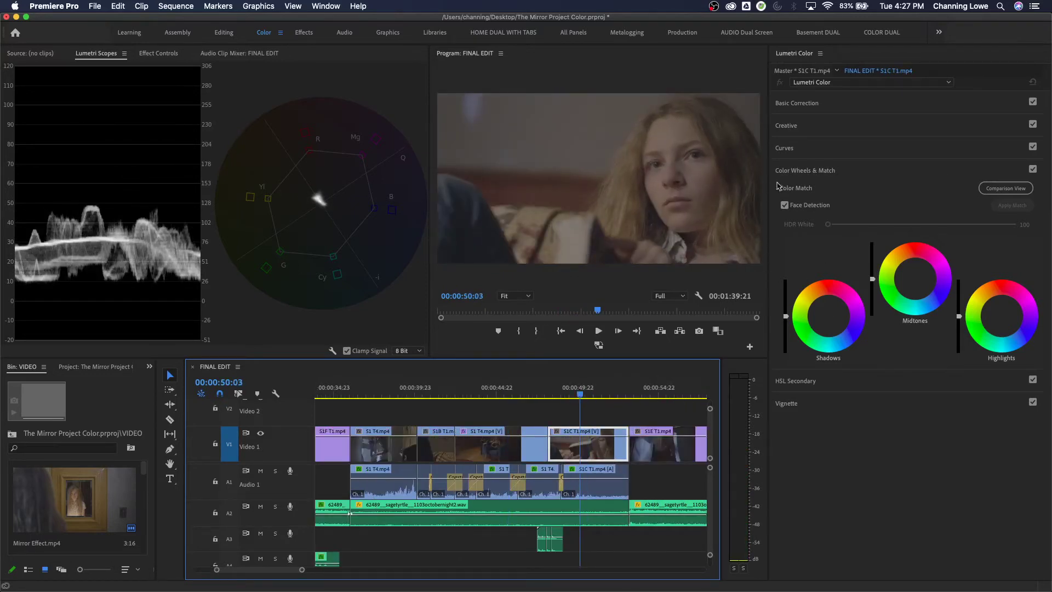
pyautogui.click(1004, 188)
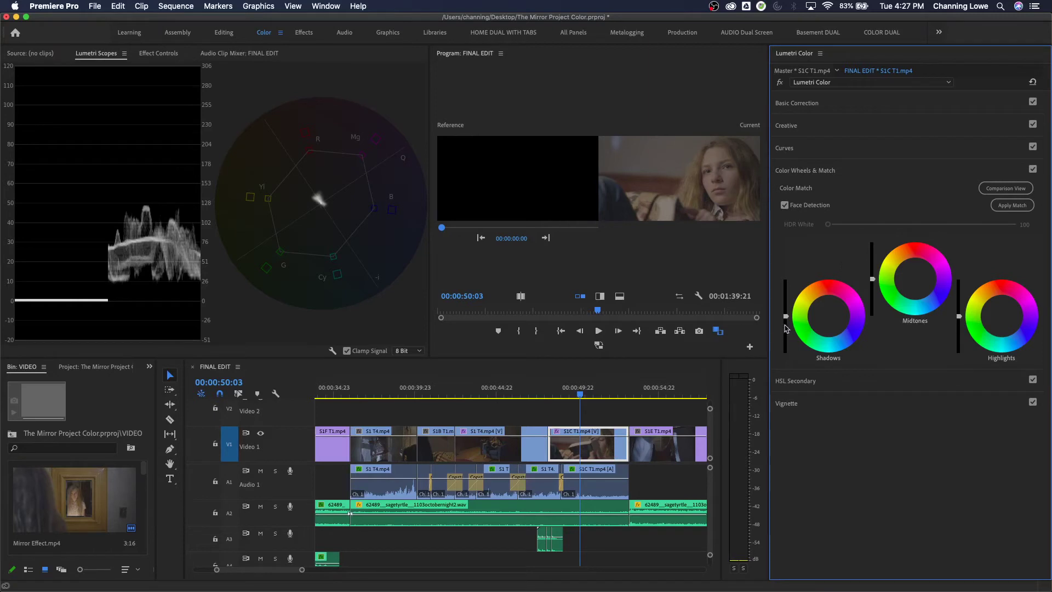
# - Set the comparison's reference frame to the graded S1B T1.mp4 shot at 00:00:16:18
pyautogui.moveTo(785, 316); pyautogui.dragTo(786, 330)
pyautogui.press('super+z')
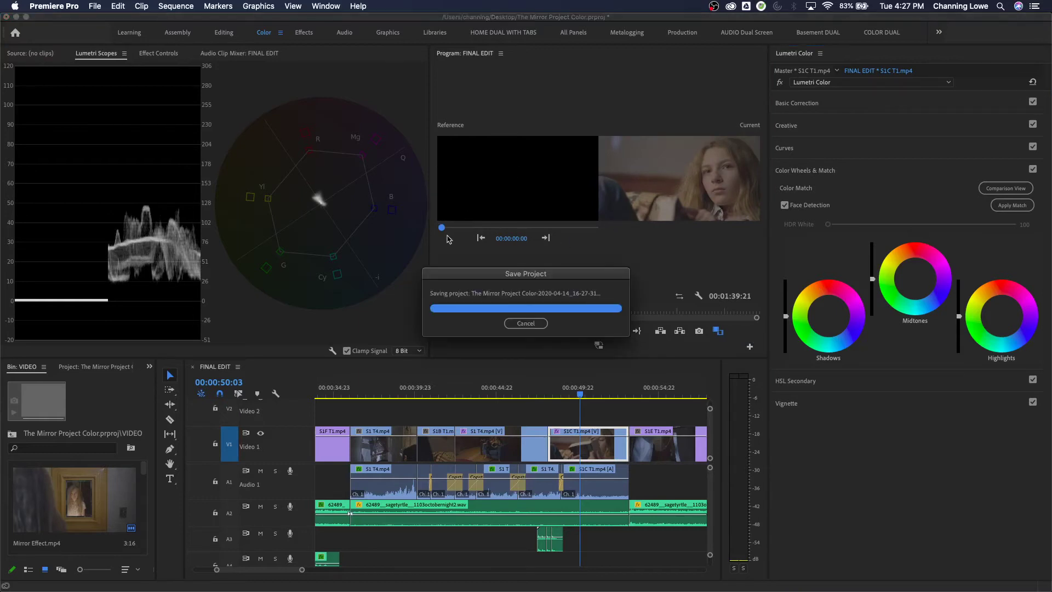
pyautogui.click(441, 227)
pyautogui.moveTo(444, 230); pyautogui.dragTo(468, 230)
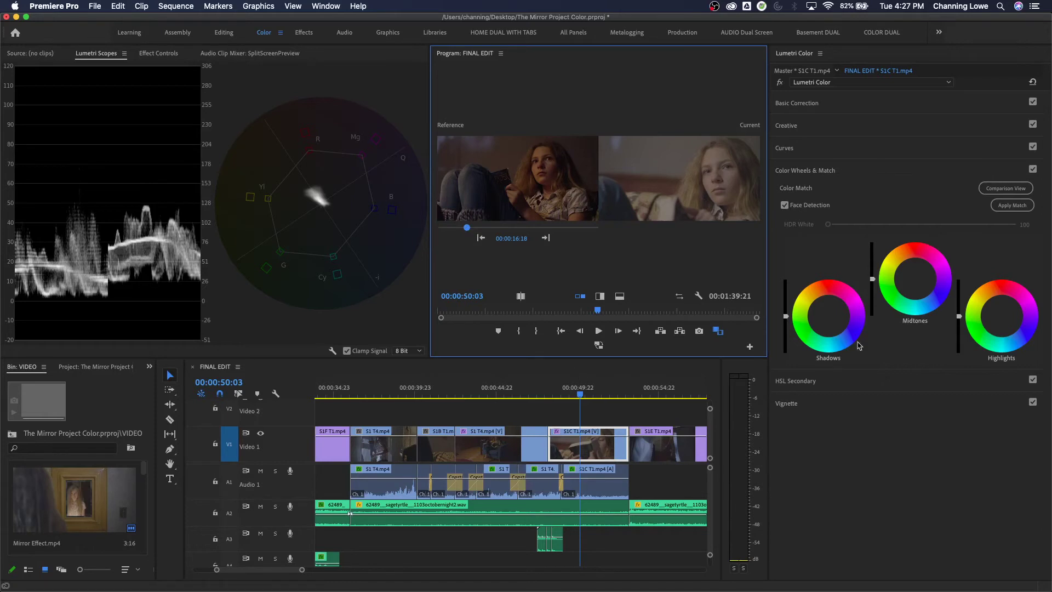
# - Try matching S1C T1.mp4 to the reference by lowering shadows, raising midtones and tinting midtones toward red, and reset these wheel adjustments
pyautogui.moveTo(786, 317); pyautogui.dragTo(785, 332)
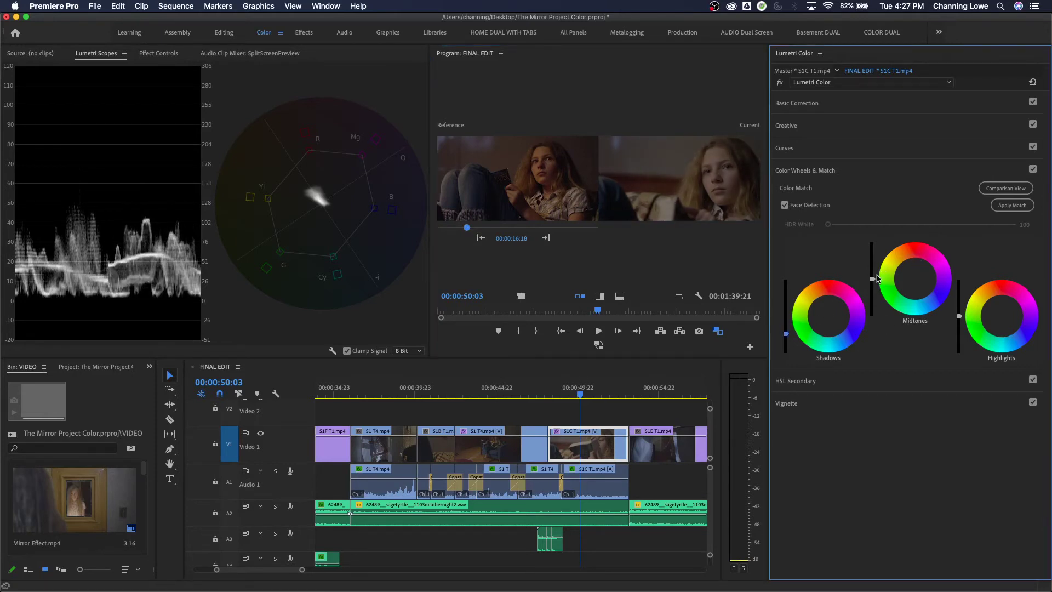
pyautogui.moveTo(872, 278); pyautogui.dragTo(872, 273)
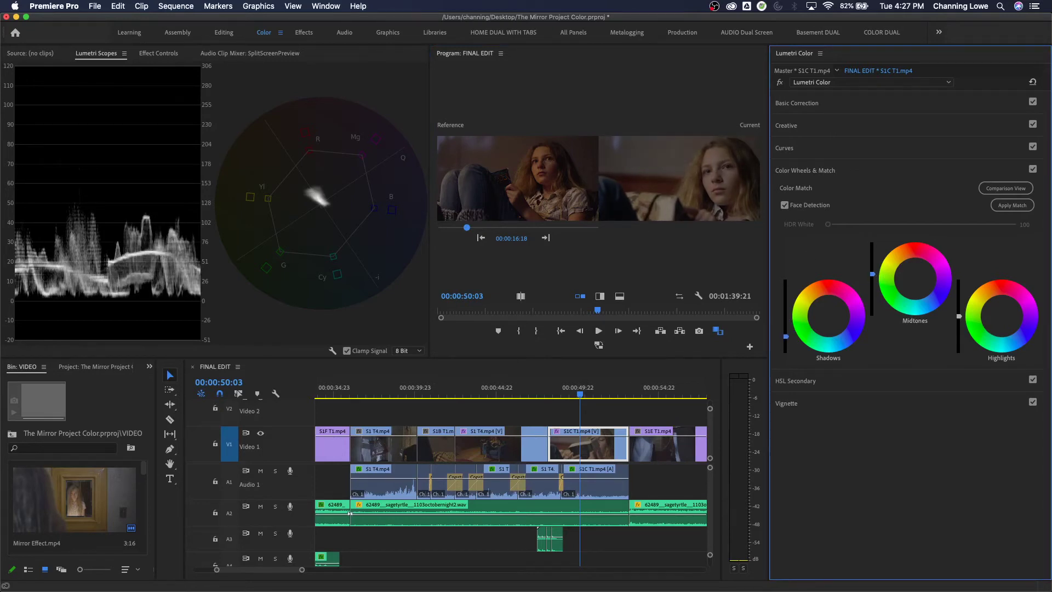
pyautogui.moveTo(911, 278); pyautogui.dragTo(915, 275)
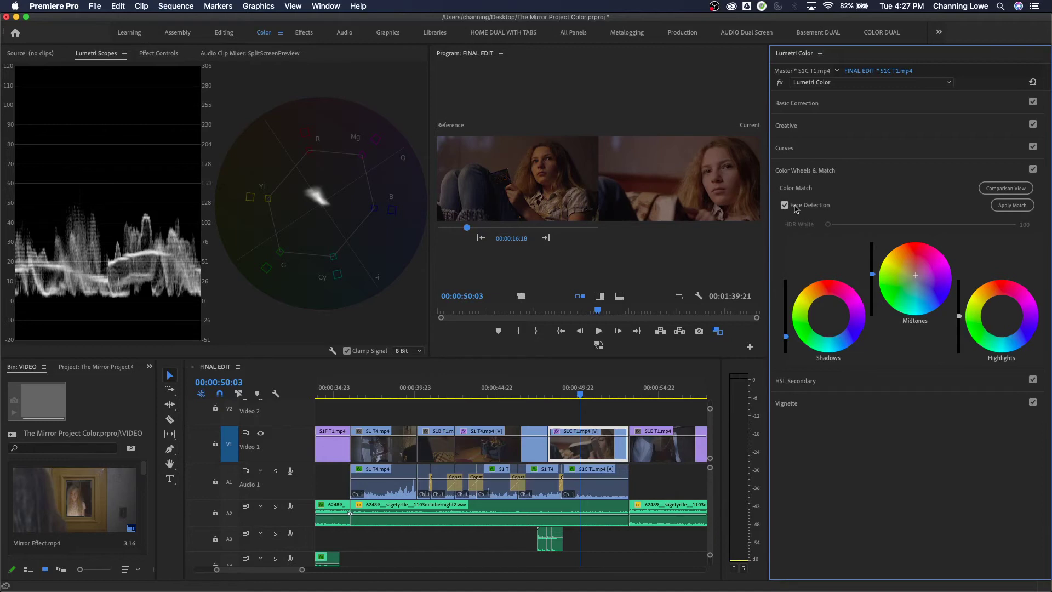
pyautogui.press('super+z')
pyautogui.press('super+z')
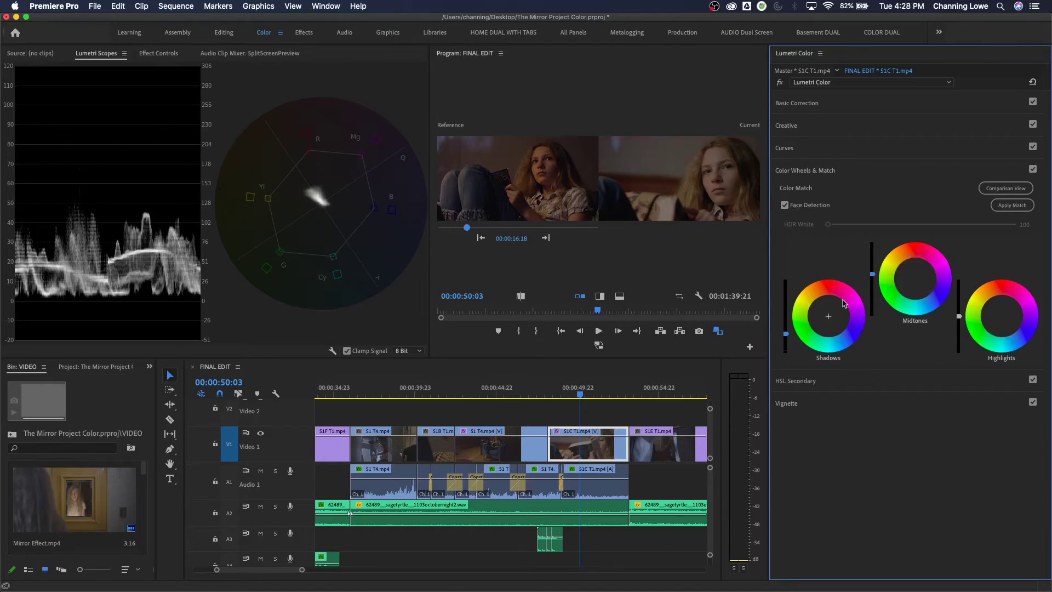
pyautogui.doubleClick(786, 334)
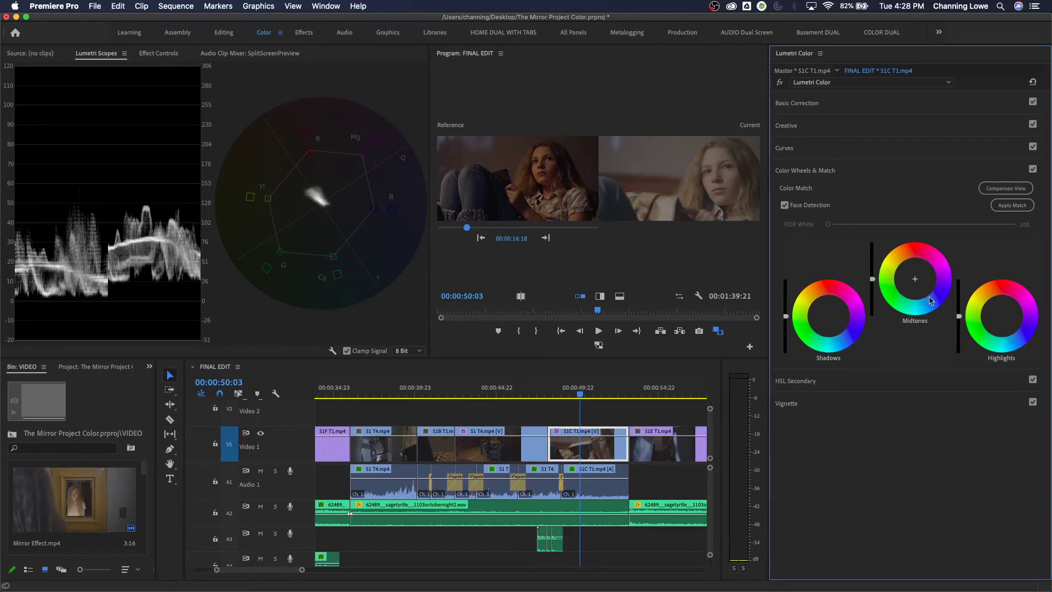
# - Try tinting the midtones and the shadows of S1C T1.mp4 toward magenta, resetting each color wheel
pyautogui.moveTo(929, 286); pyautogui.dragTo(922, 270)
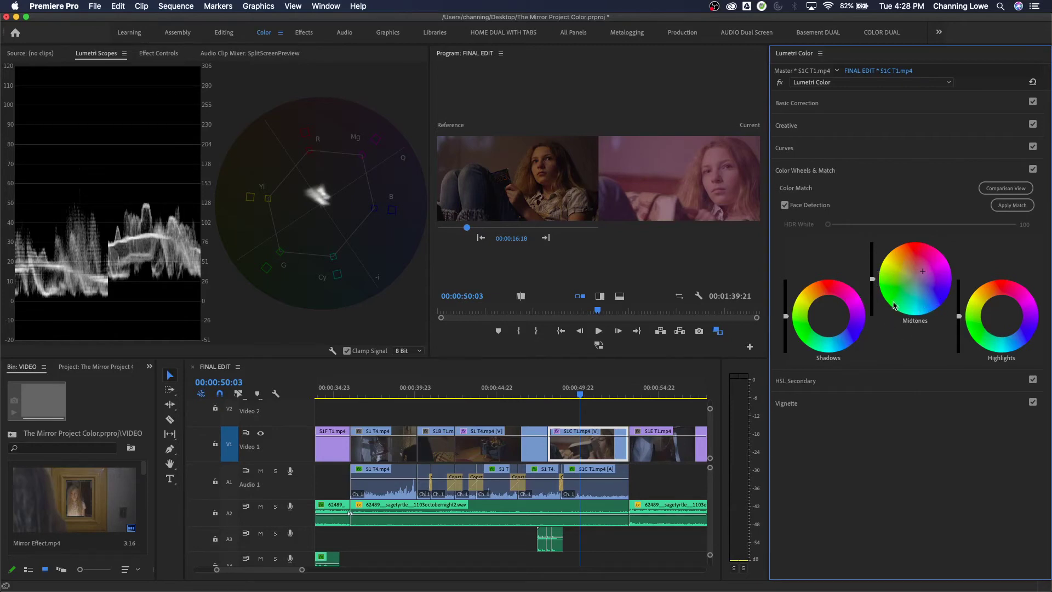
pyautogui.doubleClick(924, 279)
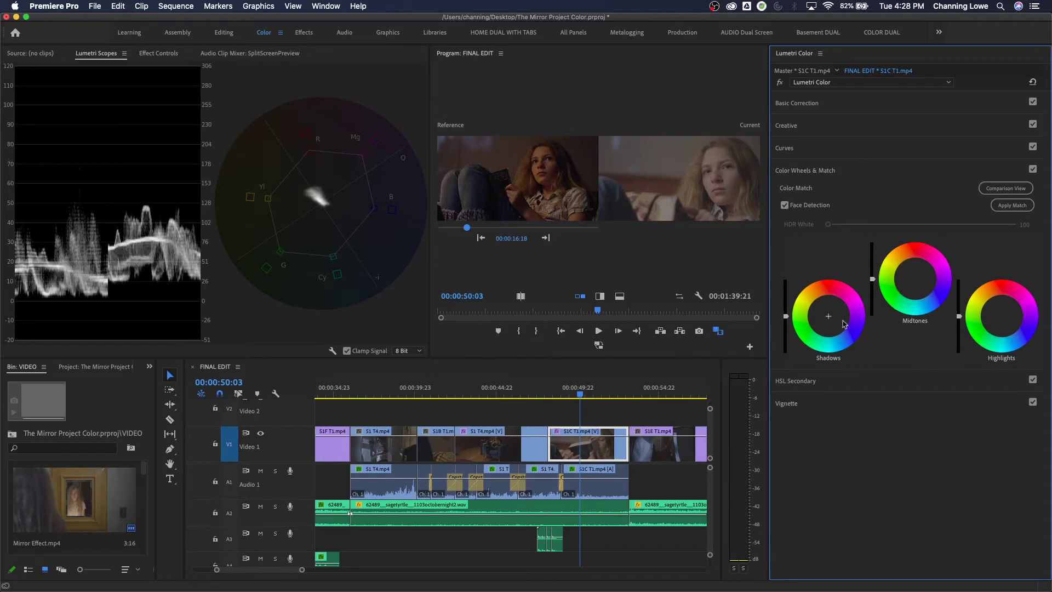
pyautogui.moveTo(809, 328); pyautogui.dragTo(837, 310)
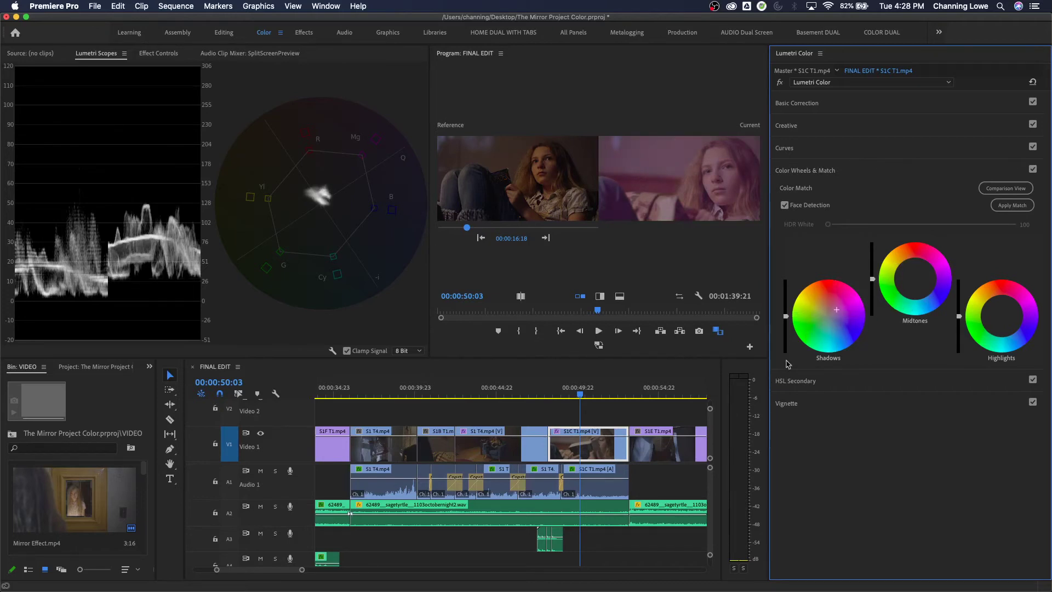
pyautogui.doubleClick(826, 320)
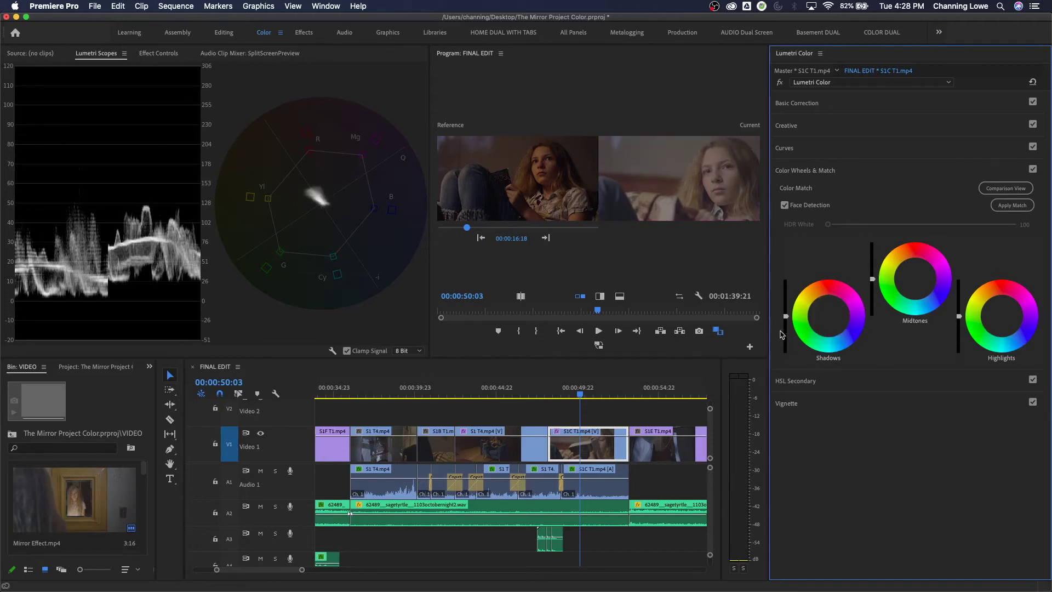
# - Apply Color Match with Face Detection to S1C T1.mp4 and raise its midtones, comparing the image with the color wheels disabled and enabled
pyautogui.moveTo(786, 319); pyautogui.dragTo(785, 317)
pyautogui.click(1006, 205)
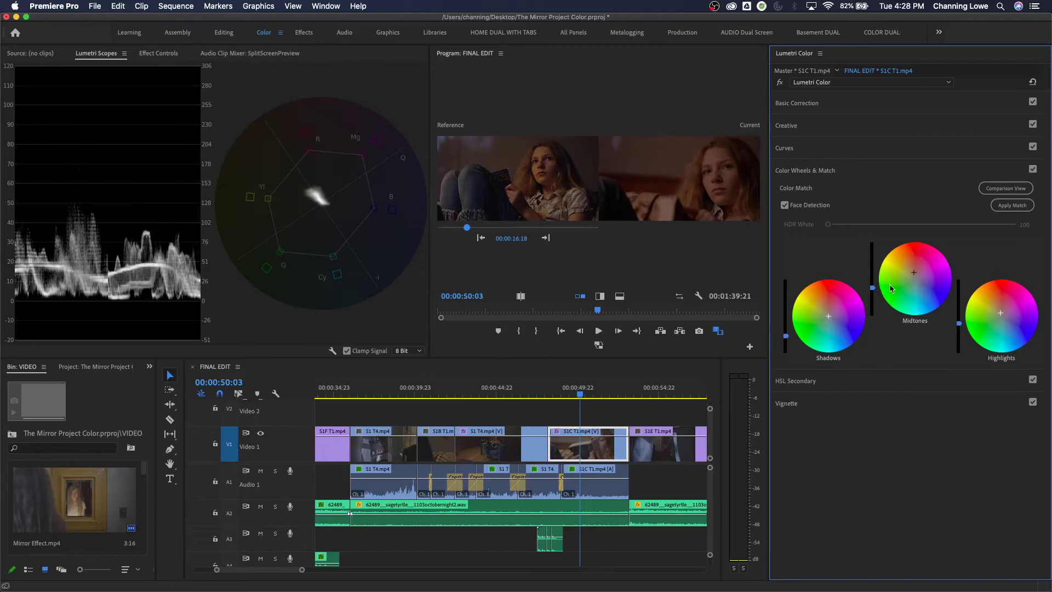
pyautogui.moveTo(890, 285); pyautogui.dragTo(884, 283)
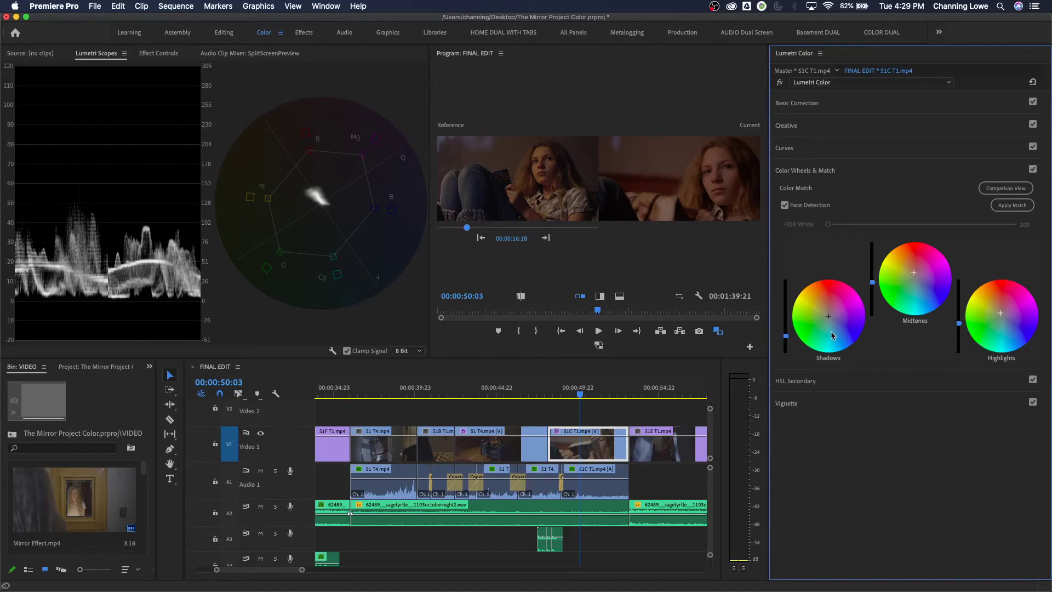
pyautogui.click(1033, 169)
pyautogui.click(1032, 169)
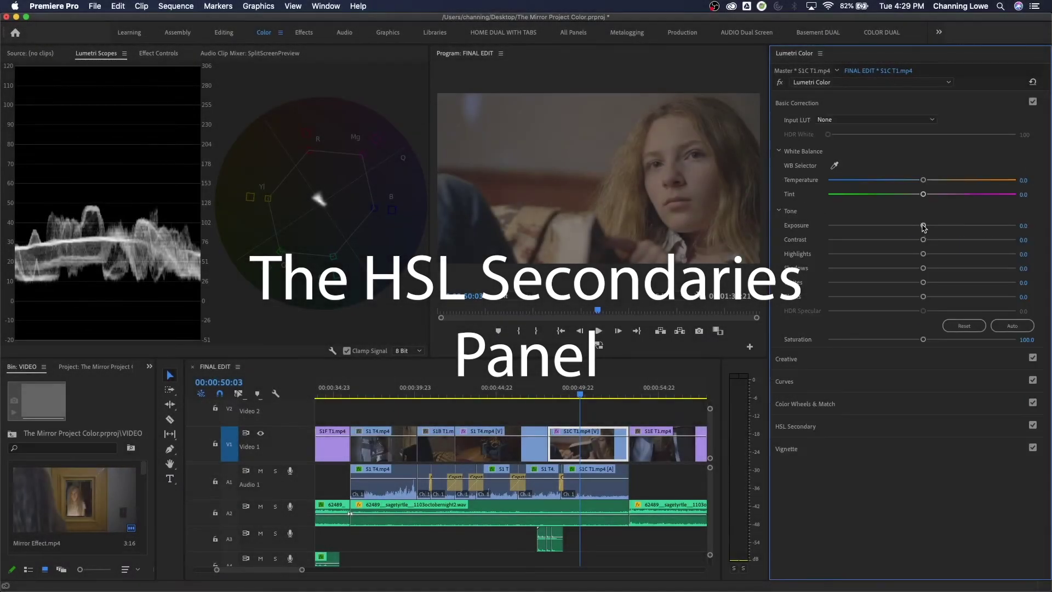
# - Try raising the Basic Correction exposure of S1C T1.mp4 and reset it
pyautogui.moveTo(924, 225); pyautogui.dragTo(944, 229)
pyautogui.doubleClick(944, 226)
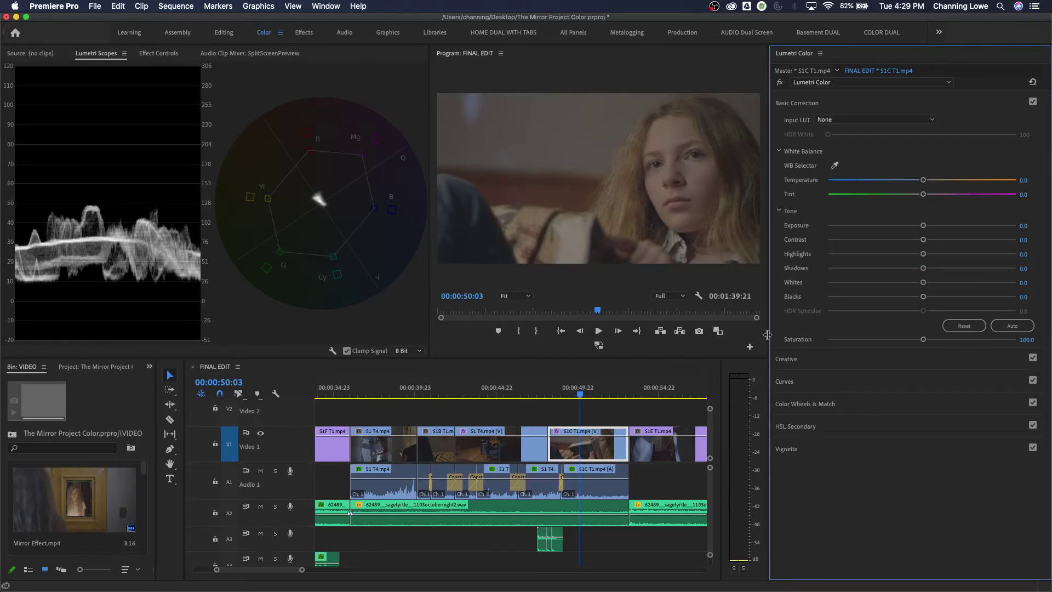
# - In HSL Secondary, sample the blue armchair as the key color for the S1 T4.mp4 clip at 00:00:45:03
pyautogui.click(843, 426)
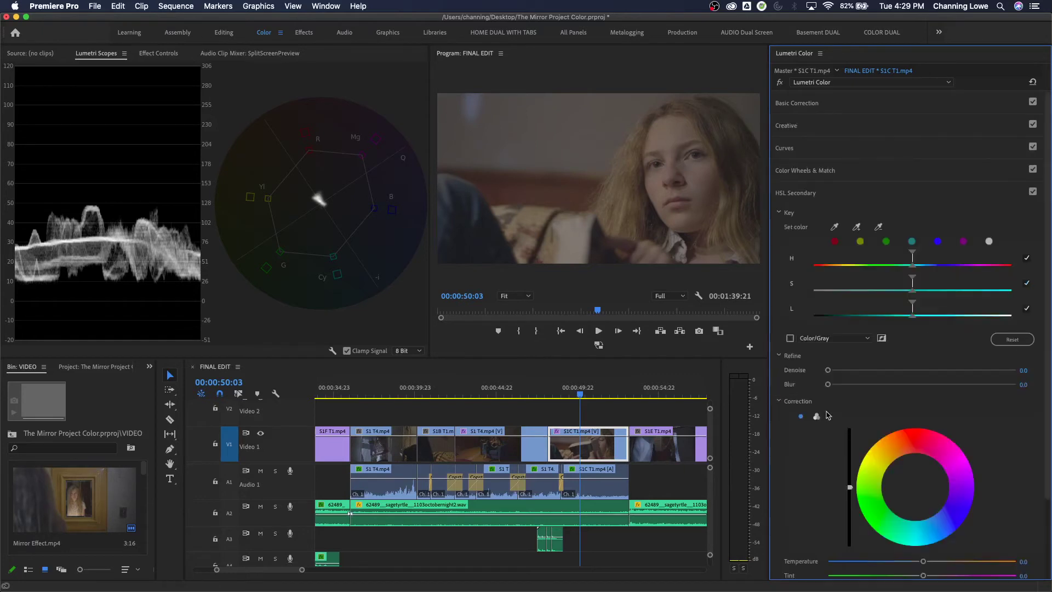
pyautogui.moveTo(506, 395)
pyautogui.mouseDown()
pyautogui.moveTo(461, 398)
pyautogui.moveTo(498, 395)
pyautogui.mouseUp()
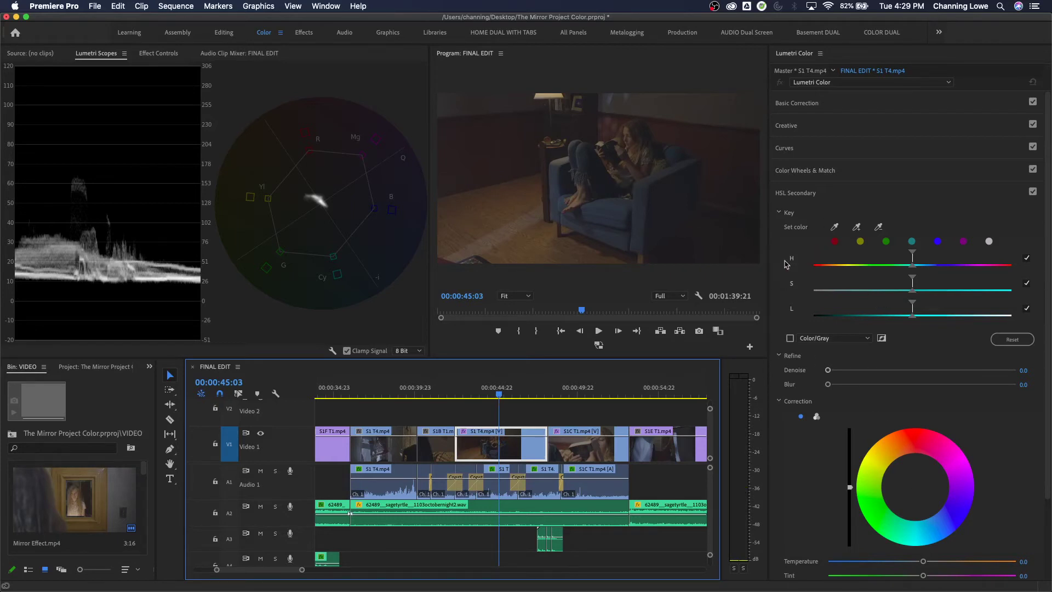
pyautogui.click(834, 227)
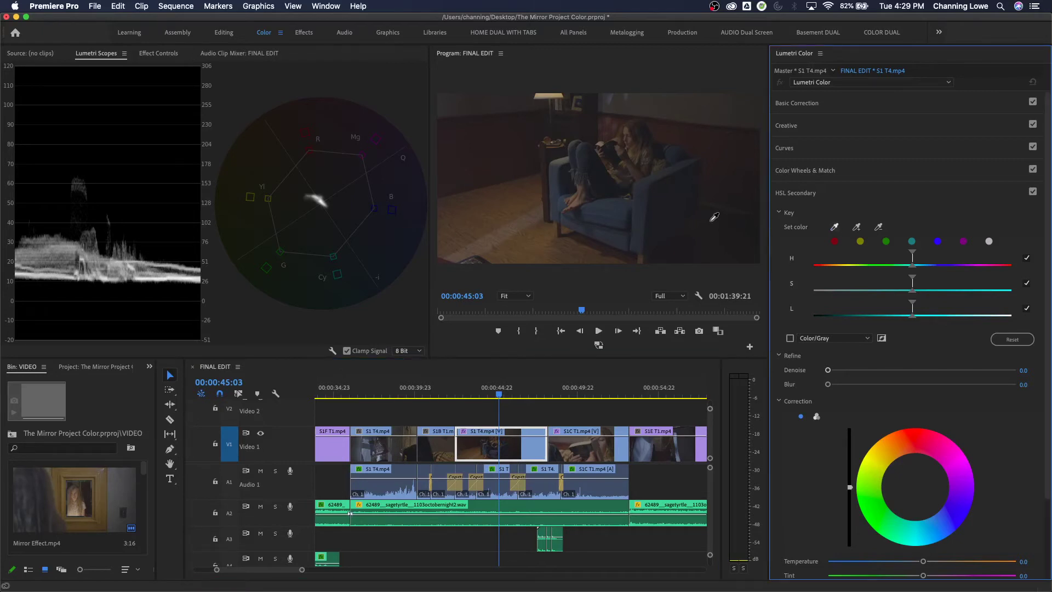
pyautogui.click(614, 202)
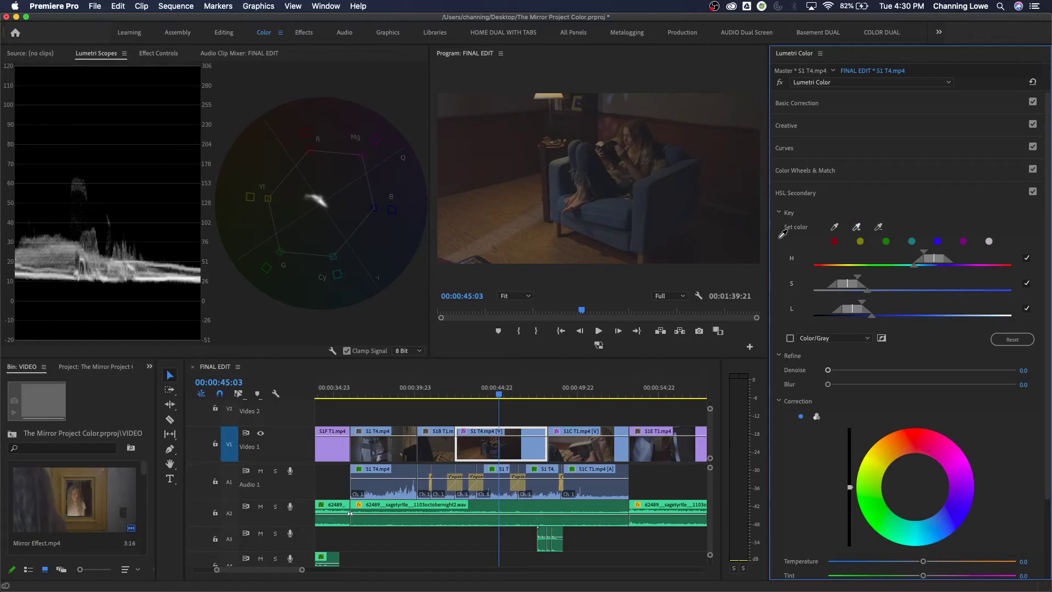
pyautogui.click(834, 229)
pyautogui.click(654, 226)
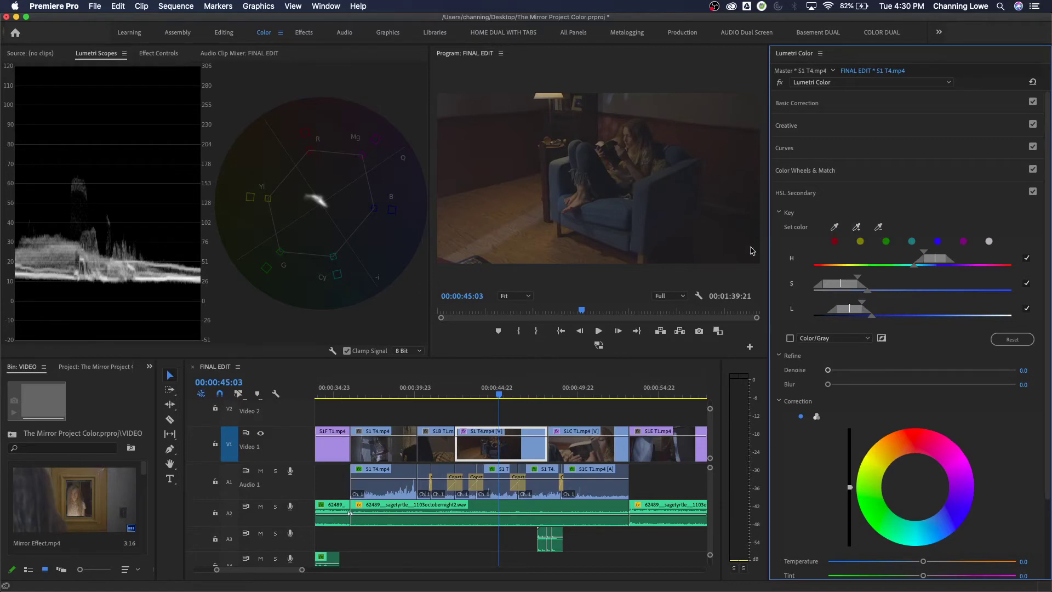
# - Show the Color/Gray mask, widen the key's H, S and L ranges over the armchair, and set Denoise to 60.2 and Blur to 8.0
pyautogui.click(789, 338)
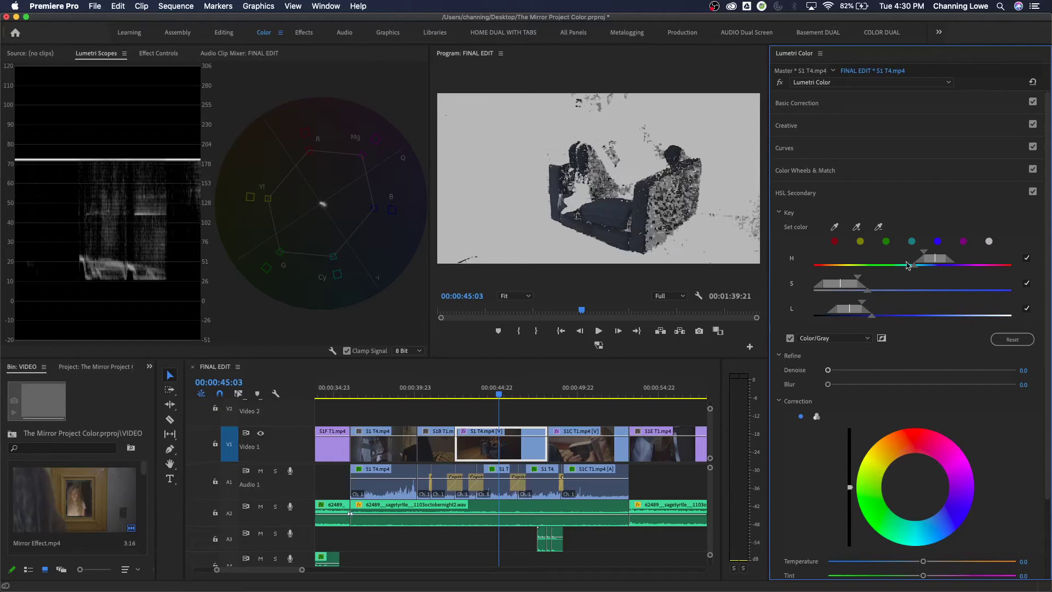
pyautogui.moveTo(924, 255); pyautogui.dragTo(920, 258)
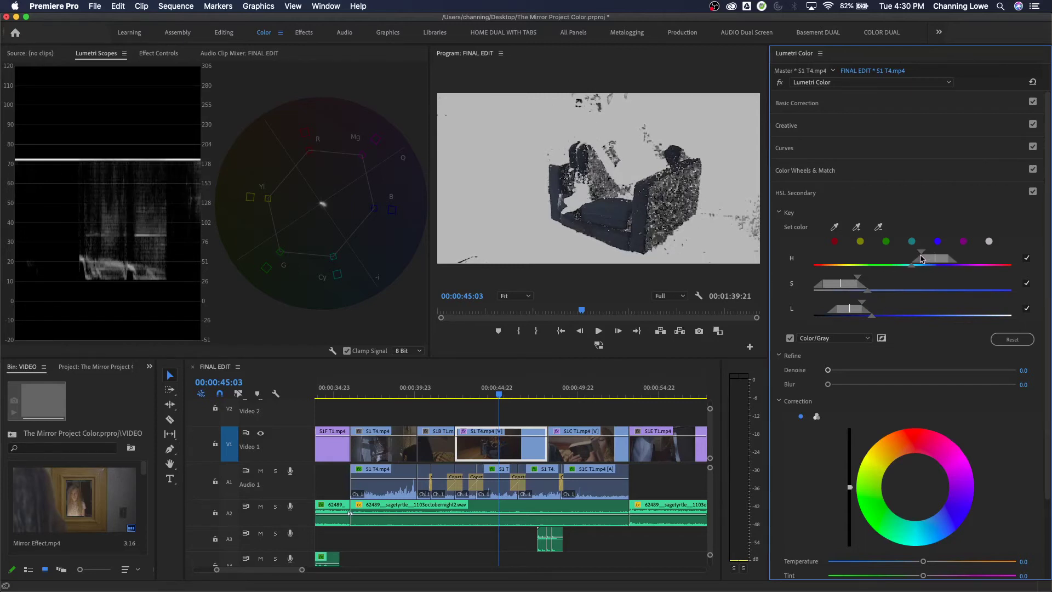
pyautogui.moveTo(859, 278); pyautogui.dragTo(871, 305)
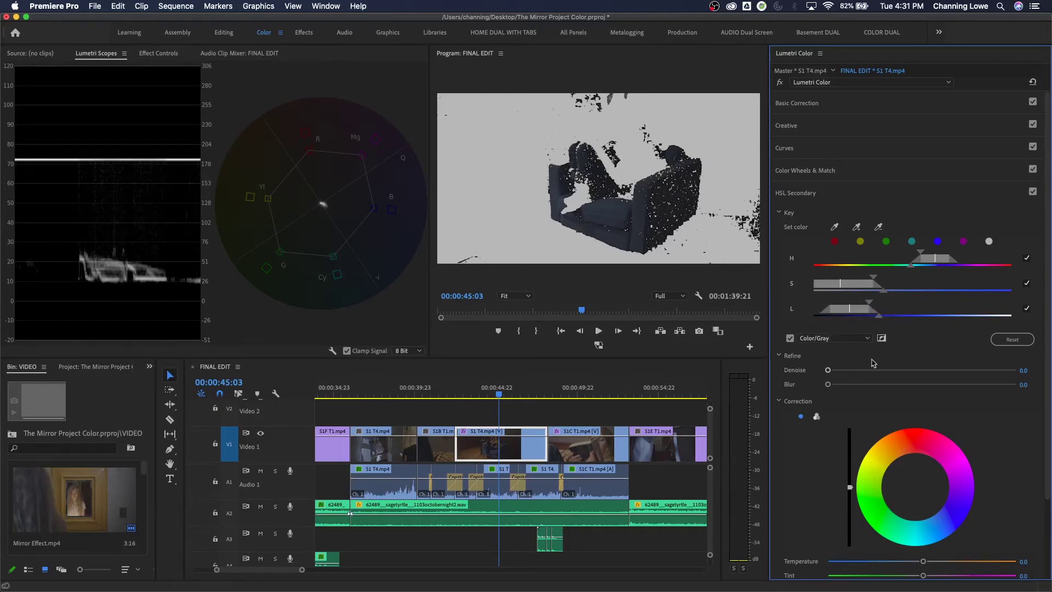
pyautogui.moveTo(828, 371); pyautogui.dragTo(878, 384)
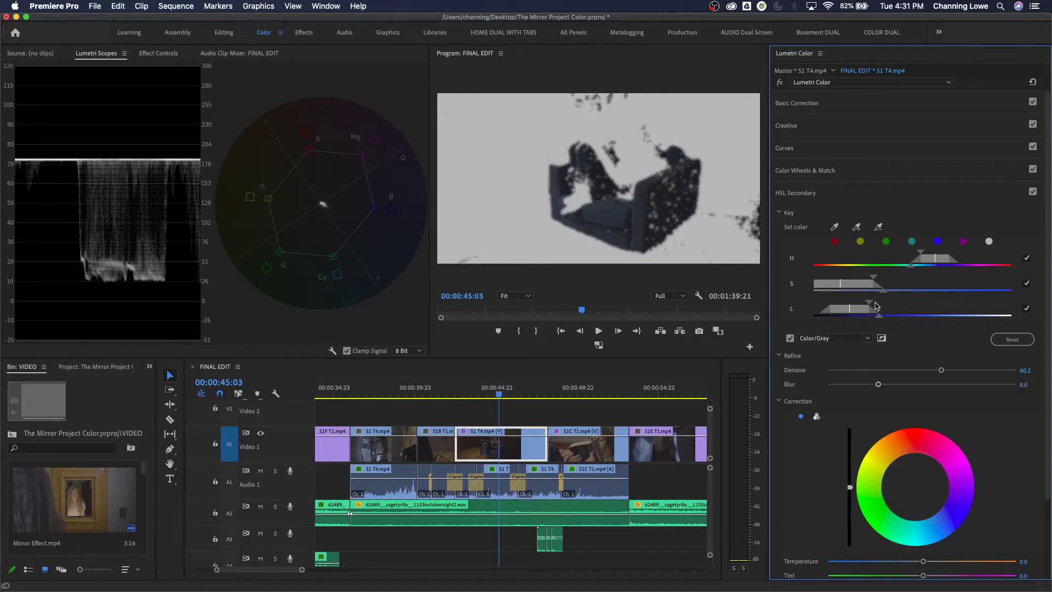
# - Shift the armchair key's L range brighter, narrow its S range, nudge its H range toward green, and turn off the mask
pyautogui.moveTo(871, 305)
pyautogui.mouseDown()
pyautogui.moveTo(905, 307)
pyautogui.moveTo(853, 310)
pyautogui.moveTo(867, 311)
pyautogui.mouseUp()
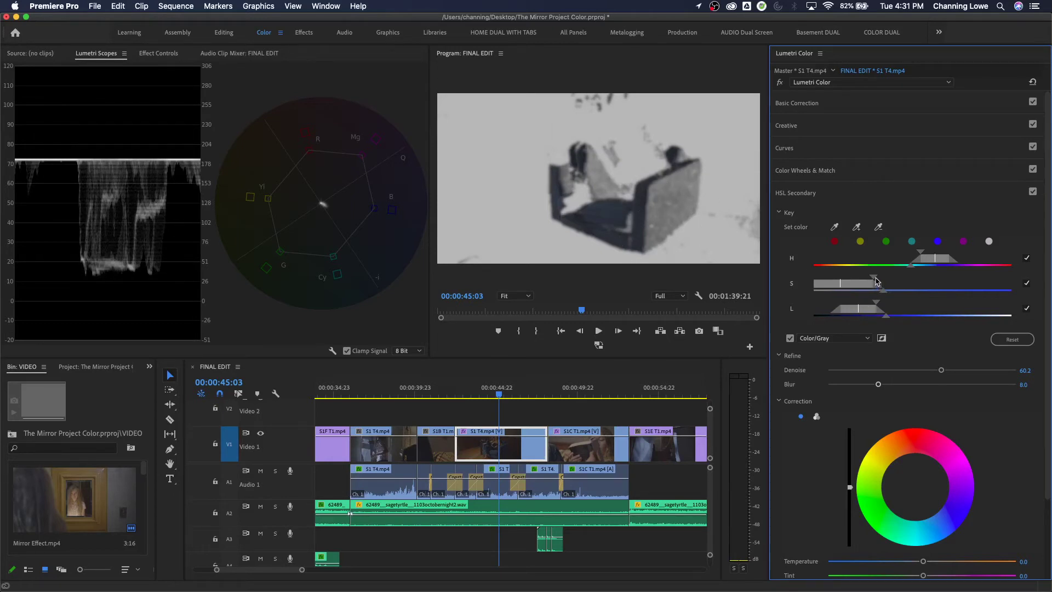
pyautogui.moveTo(874, 280); pyautogui.dragTo(851, 291)
pyautogui.moveTo(847, 290); pyautogui.dragTo(846, 291)
pyautogui.moveTo(930, 260); pyautogui.dragTo(927, 261)
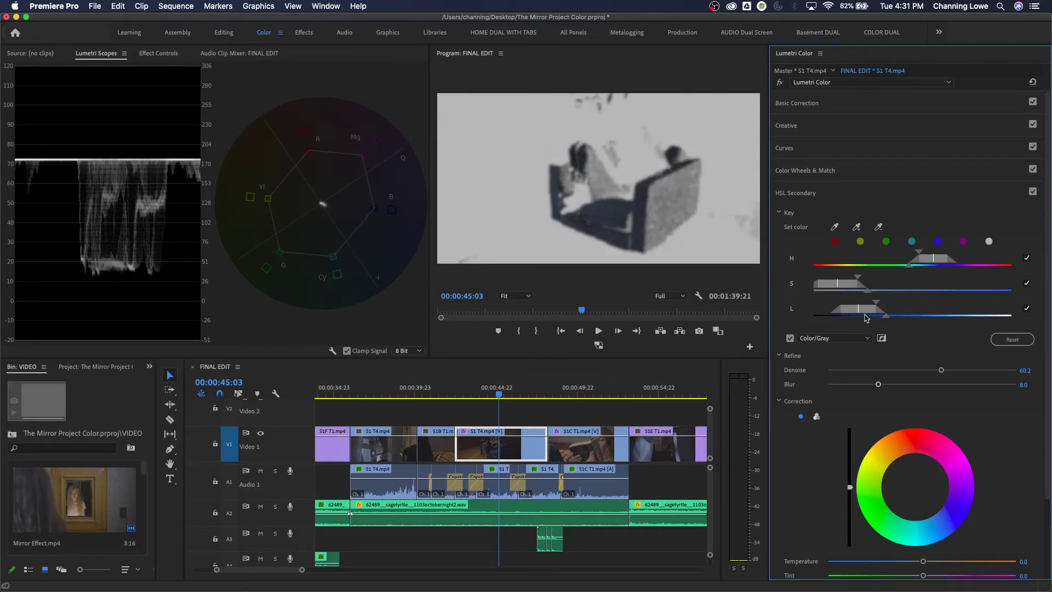
pyautogui.click(790, 338)
pyautogui.scroll(-2, 956, 349)
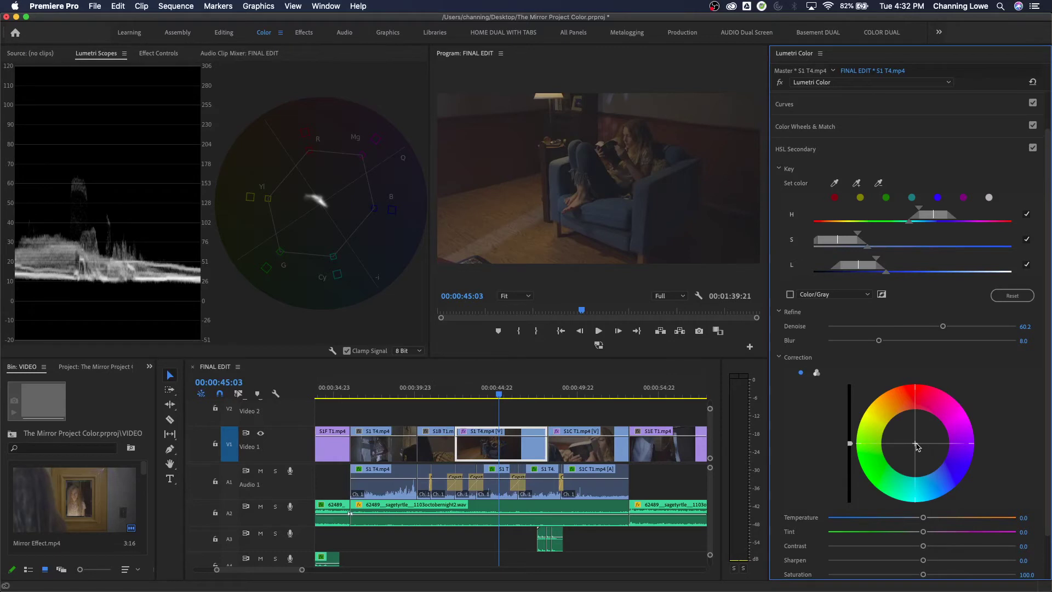
# - Invert the HSL Secondary key on S1 T4.mp4 and set its correction saturation to 0 to desaturate everything but the blue
pyautogui.moveTo(916, 447)
pyautogui.mouseDown()
pyautogui.moveTo(934, 450)
pyautogui.moveTo(899, 441)
pyautogui.moveTo(909, 432)
pyautogui.moveTo(912, 453)
pyautogui.moveTo(934, 434)
pyautogui.moveTo(920, 439)
pyautogui.mouseUp()
pyautogui.doubleClick(912, 420)
pyautogui.moveTo(926, 442)
pyautogui.mouseDown()
pyautogui.moveTo(944, 439)
pyautogui.moveTo(932, 423)
pyautogui.moveTo(919, 427)
pyautogui.moveTo(926, 443)
pyautogui.mouseUp()
pyautogui.scroll(-1, 949, 506)
pyautogui.scroll(-2, 949, 505)
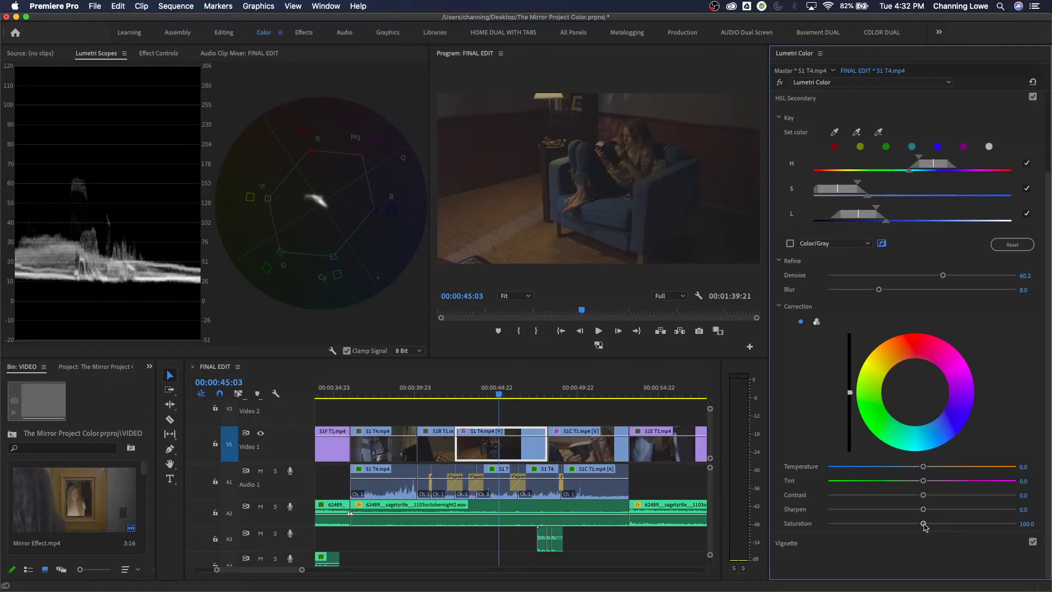
pyautogui.moveTo(924, 526); pyautogui.dragTo(812, 530)
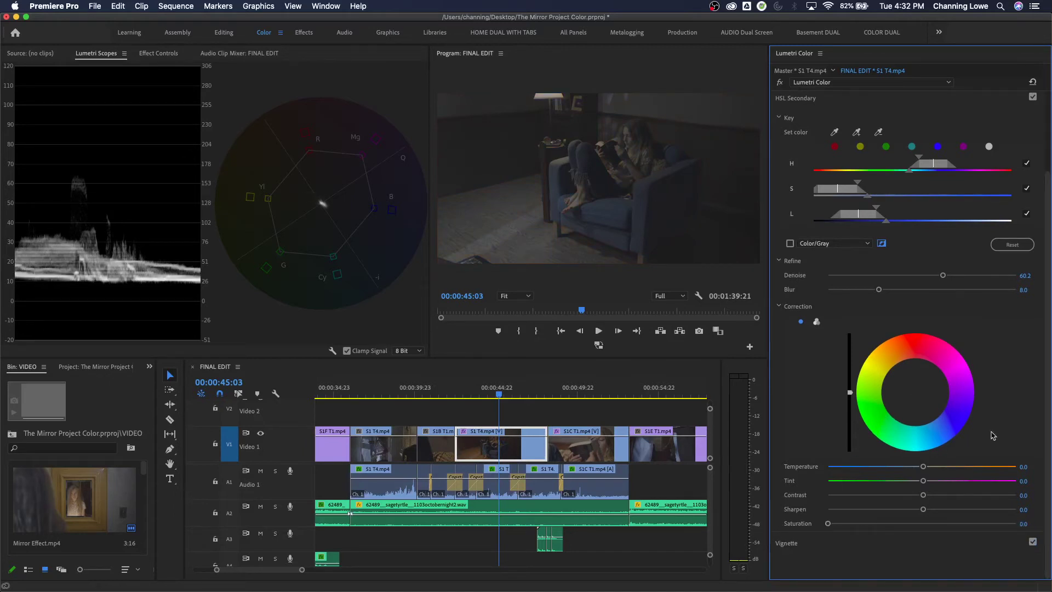
# - Add a second Lumetri Color effect to S1 T4.mp4 and check the clip's list of Lumetri effects
pyautogui.scroll(5, 1046, 370)
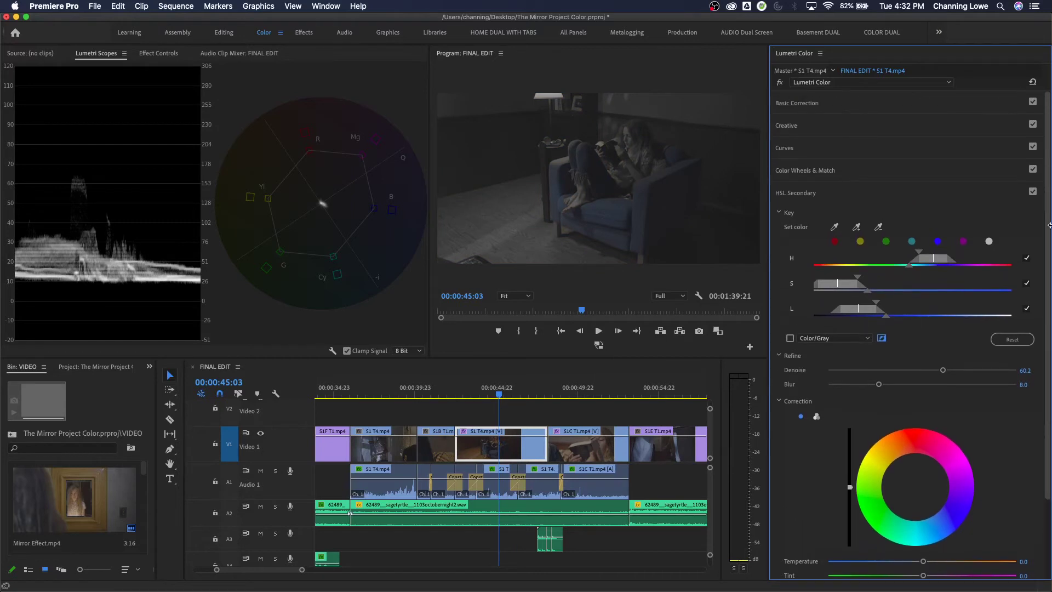
pyautogui.click(815, 83)
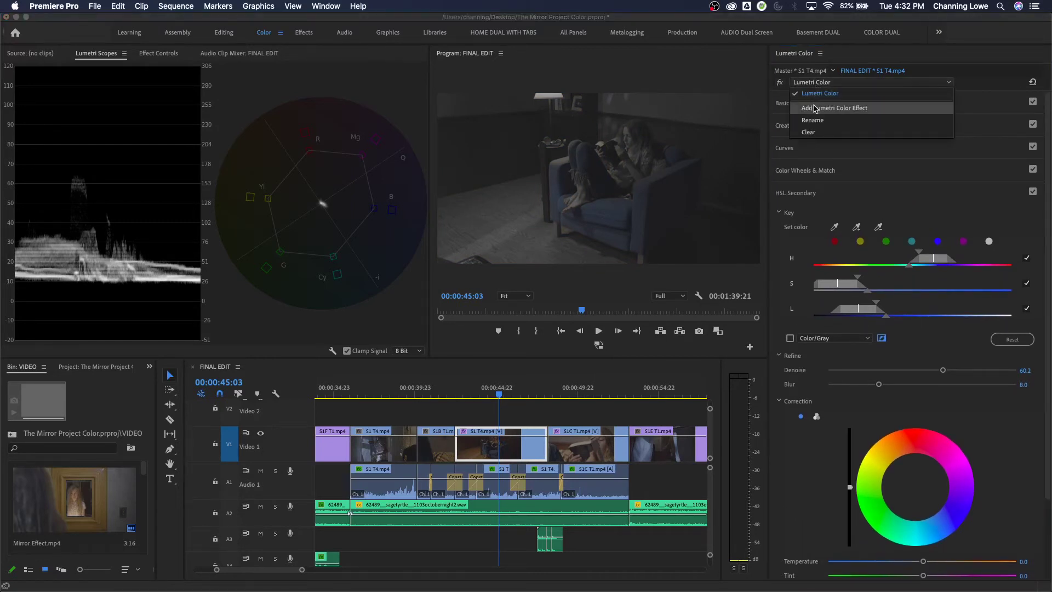
pyautogui.click(815, 109)
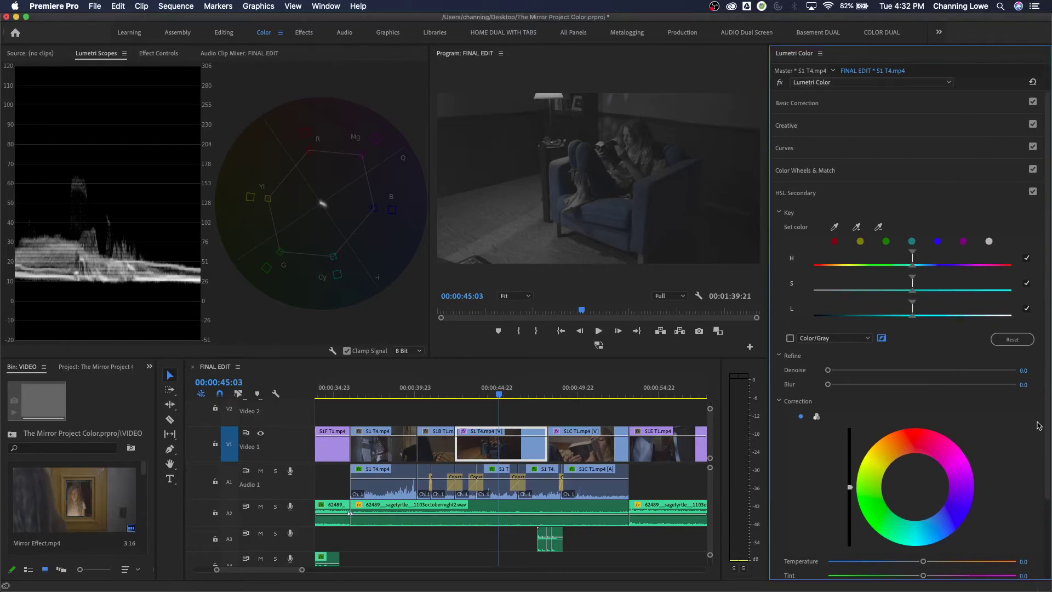
pyautogui.click(846, 84)
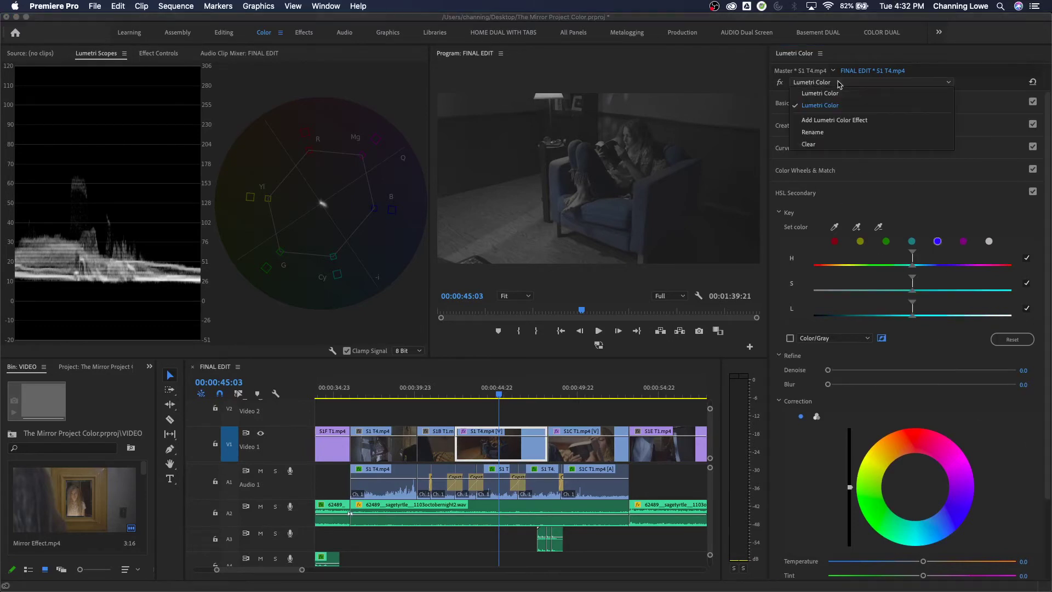
pyautogui.click(960, 172)
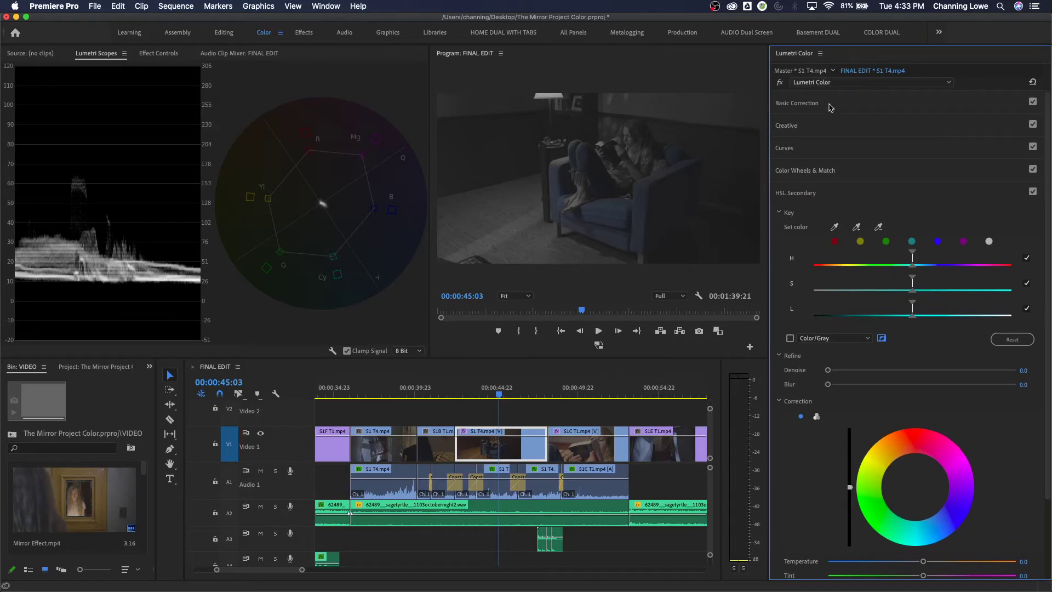
# - Try a Basic Correction temperature of -59.3 on the second Lumetri effect and undo it
pyautogui.click(831, 105)
pyautogui.moveTo(922, 185); pyautogui.dragTo(866, 183)
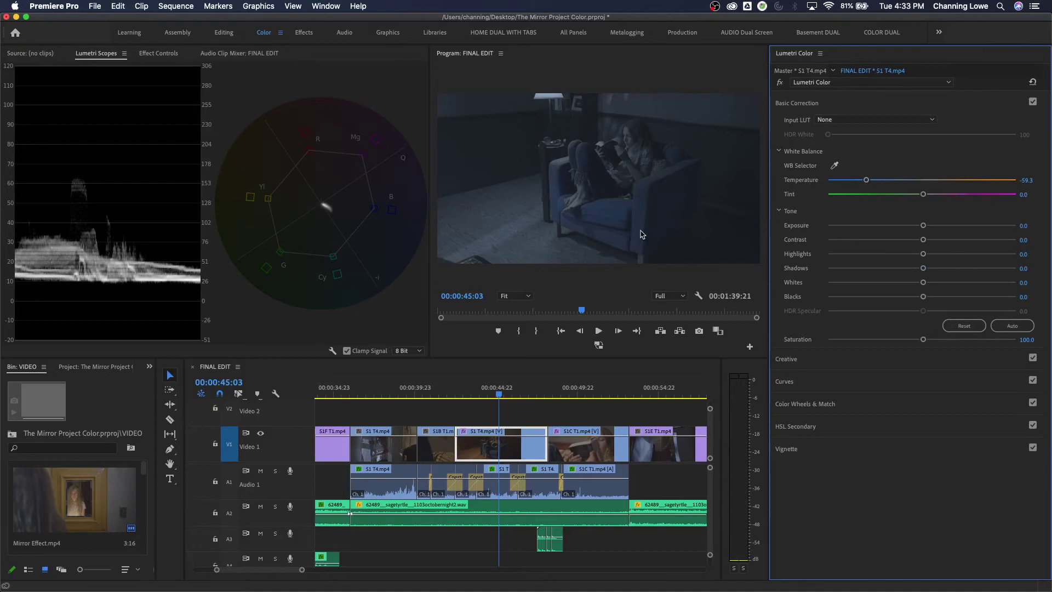
pyautogui.press('super+z')
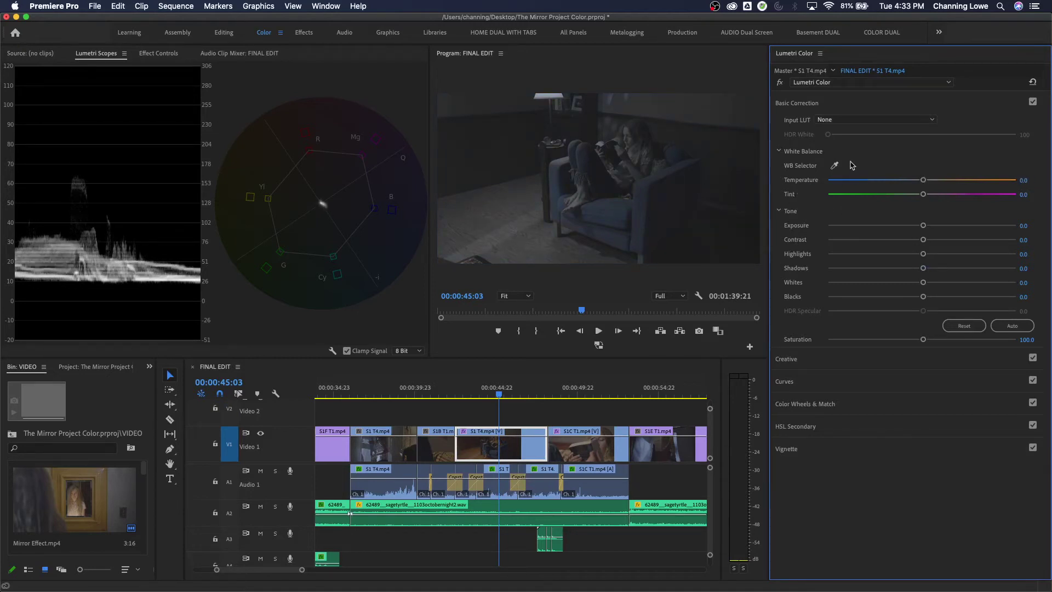
# - Look over the second Lumetri effect's HSL Secondary key settings and its Vignette controls
pyautogui.click(847, 426)
pyautogui.scroll(-3, 943, 420)
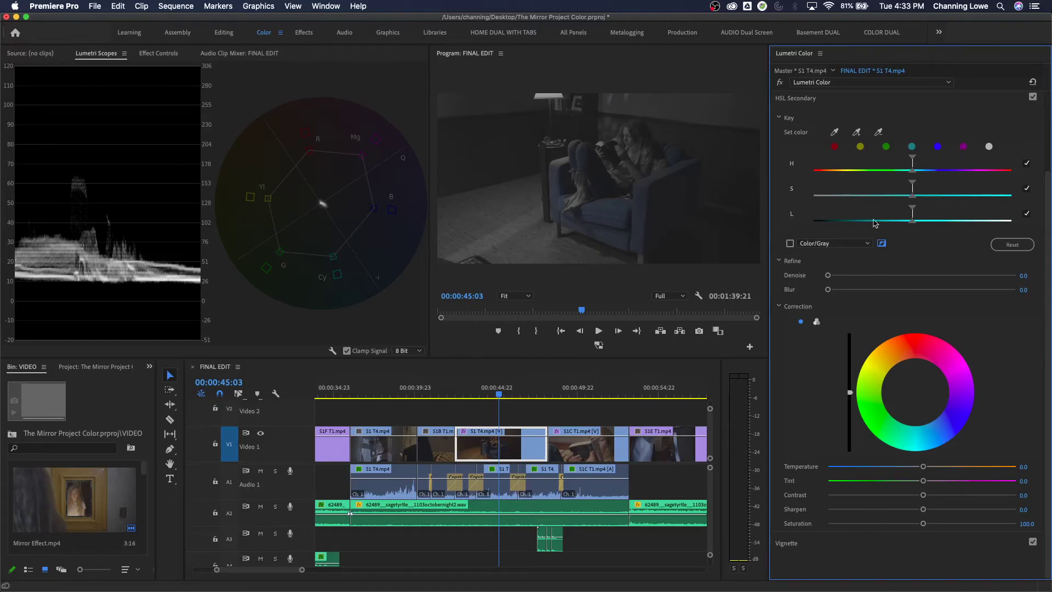
pyautogui.scroll(1, 837, 187)
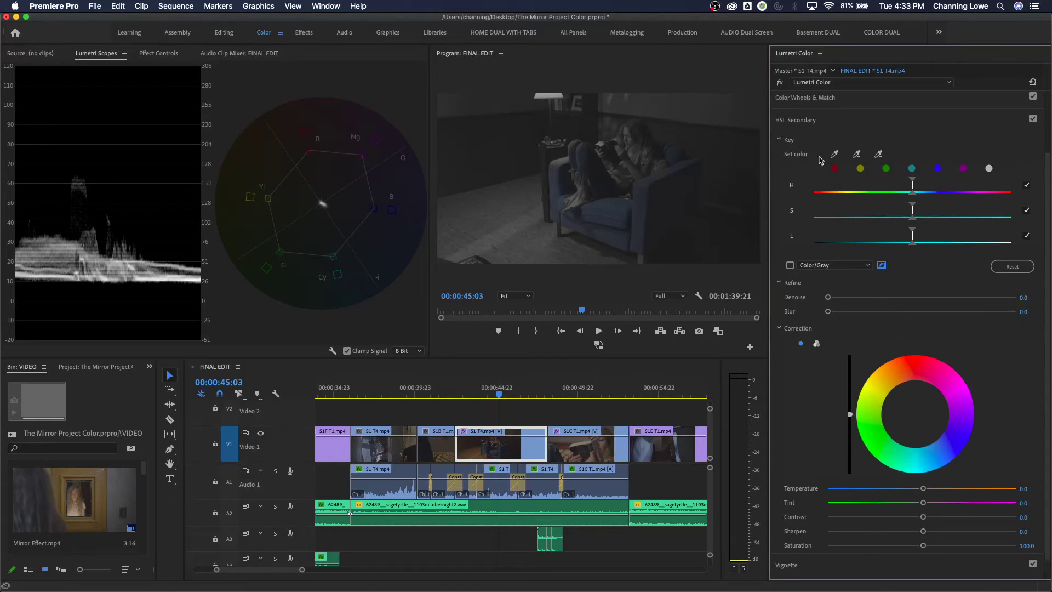
pyautogui.click(827, 126)
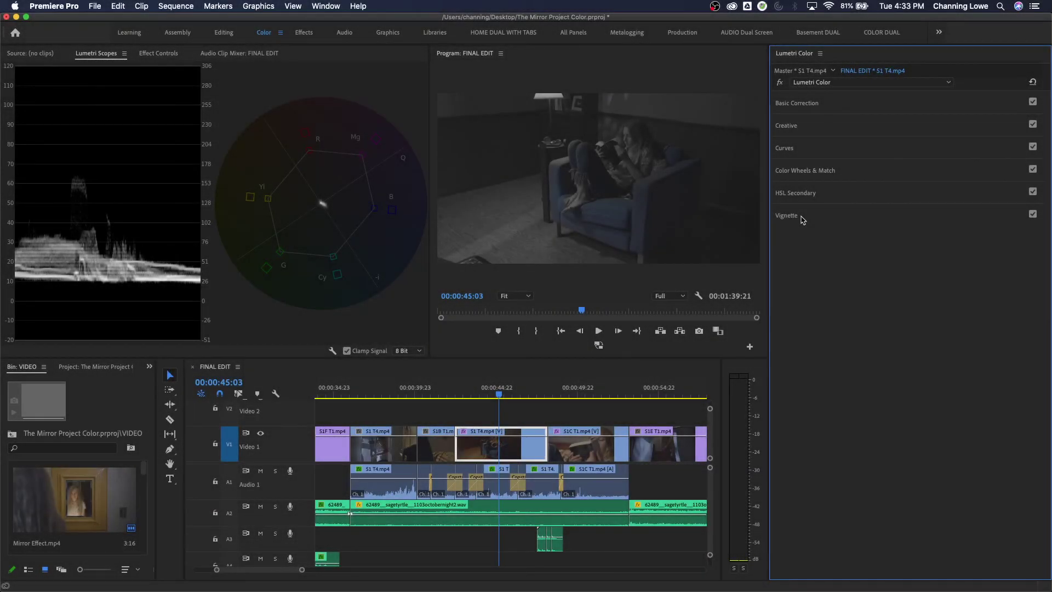
pyautogui.click(802, 220)
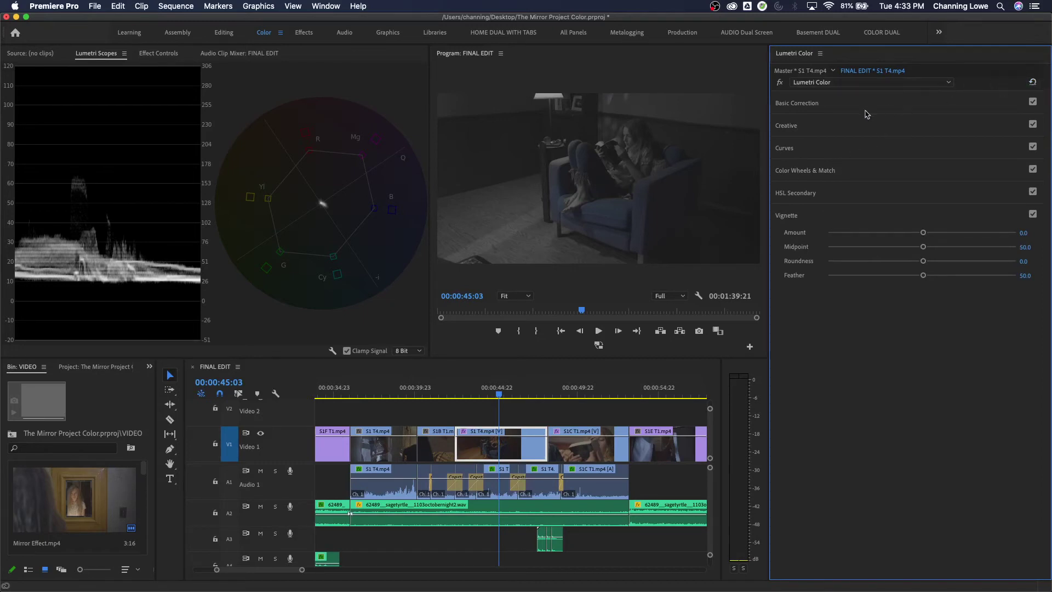
# - Remove the Lumetri Color effects from the S1 T4.mp4 clip in its effect settings
pyautogui.click(832, 105)
pyautogui.hotkey('shift', '5')
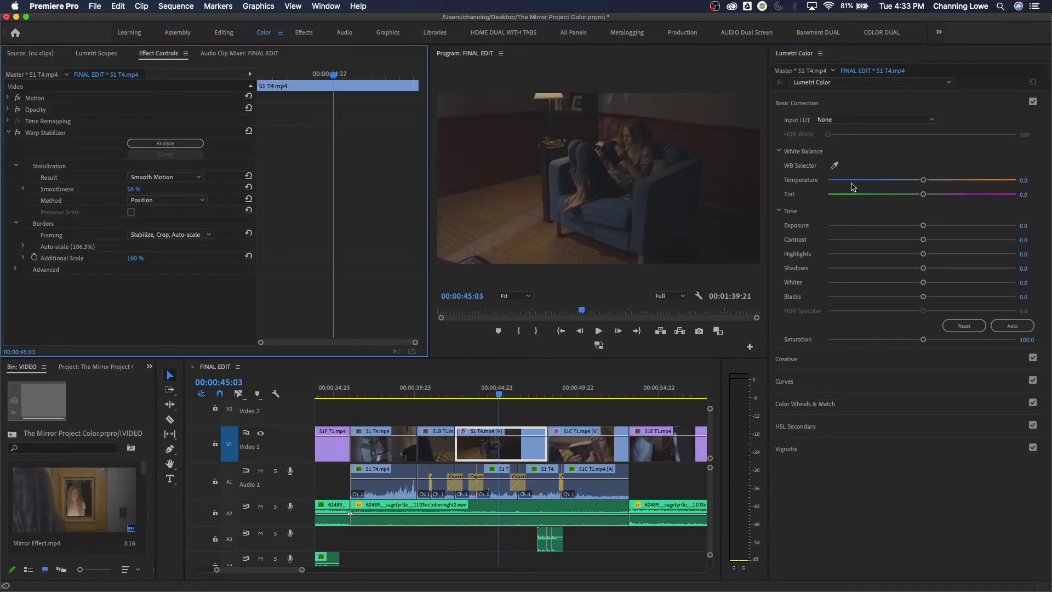
pyautogui.click(872, 104)
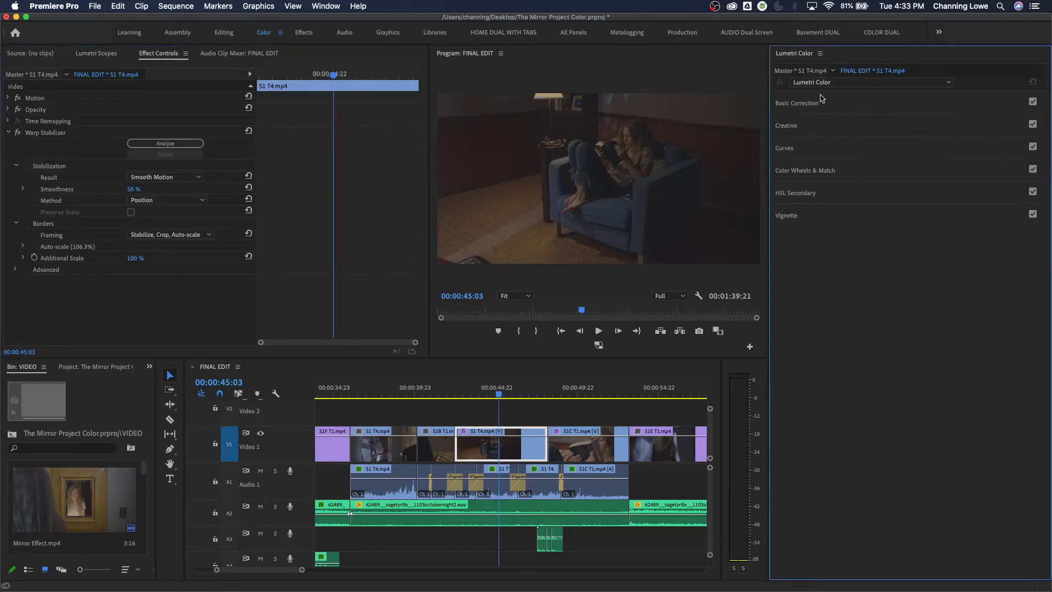
# - Set the Basic Correction exposure to 0.6 and contrast to 72.7 on the S1 T4.mp4 armchair shot
pyautogui.click(502, 390)
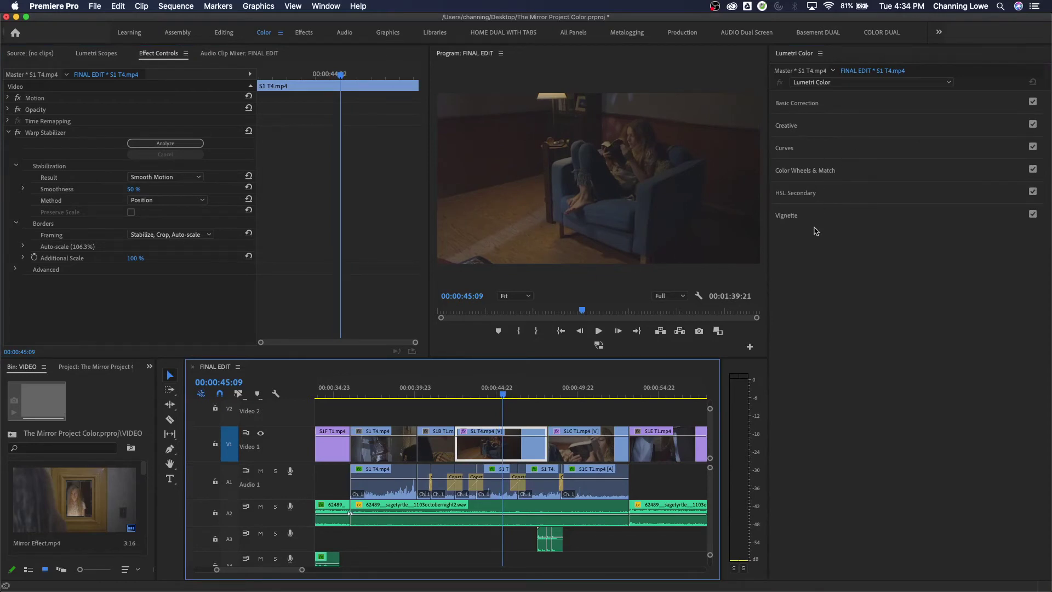
pyautogui.click(852, 106)
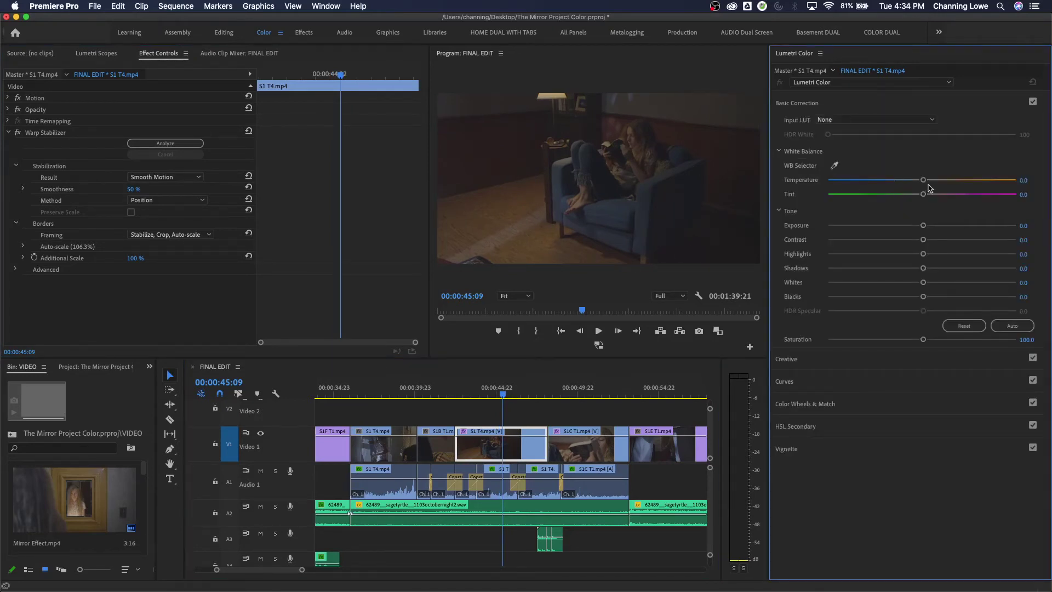
pyautogui.moveTo(924, 226); pyautogui.dragTo(990, 240)
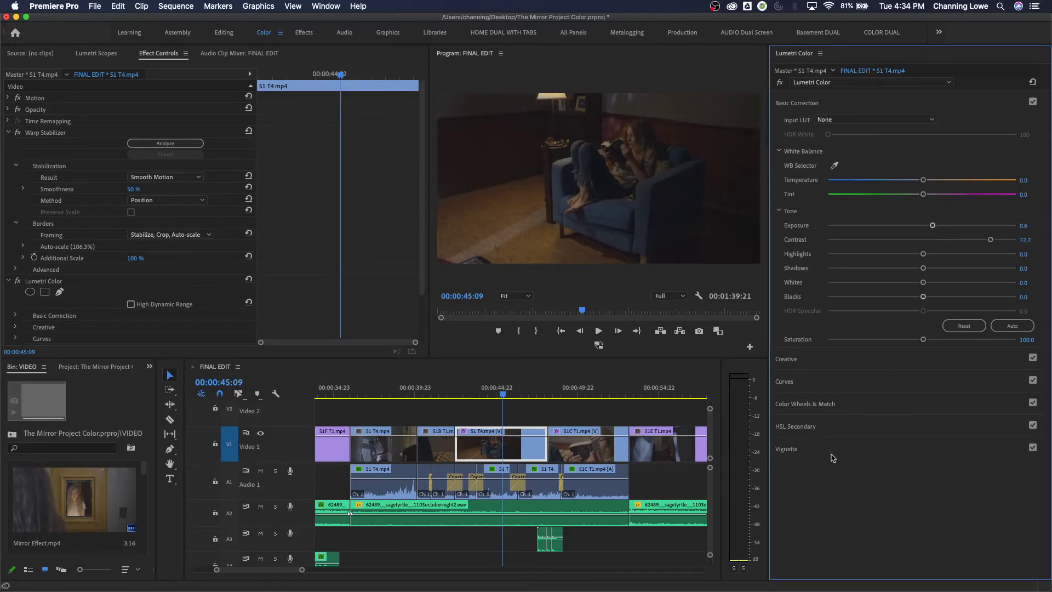
# - Apply a vignette to the armchair shot with amount -3.0, midpoint 52.3, roundness 15.1 and feather 55.2
pyautogui.click(832, 452)
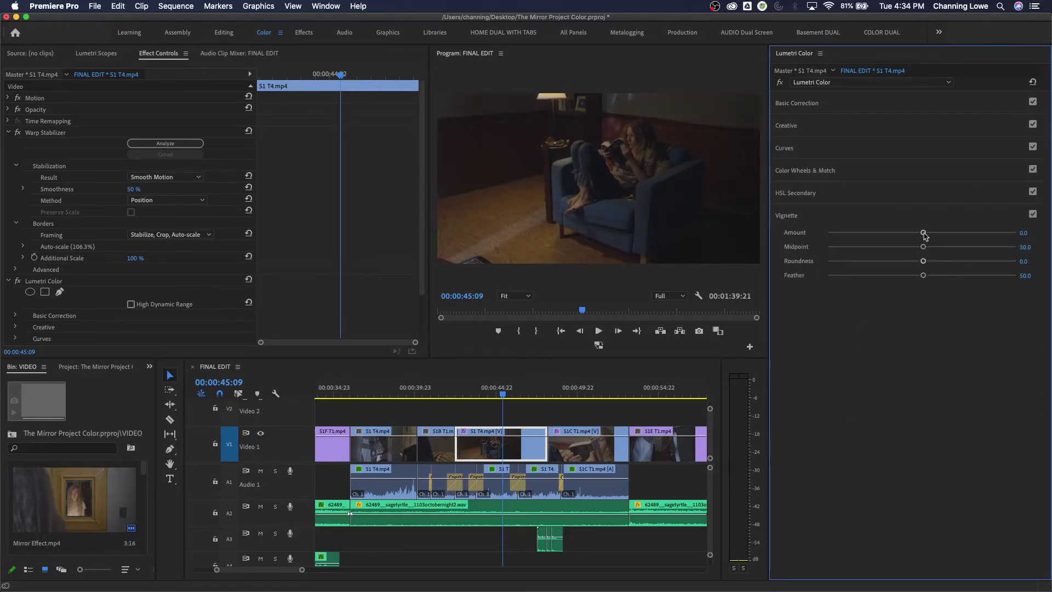
pyautogui.moveTo(924, 234); pyautogui.dragTo(905, 296)
pyautogui.moveTo(976, 237); pyautogui.dragTo(703, 252)
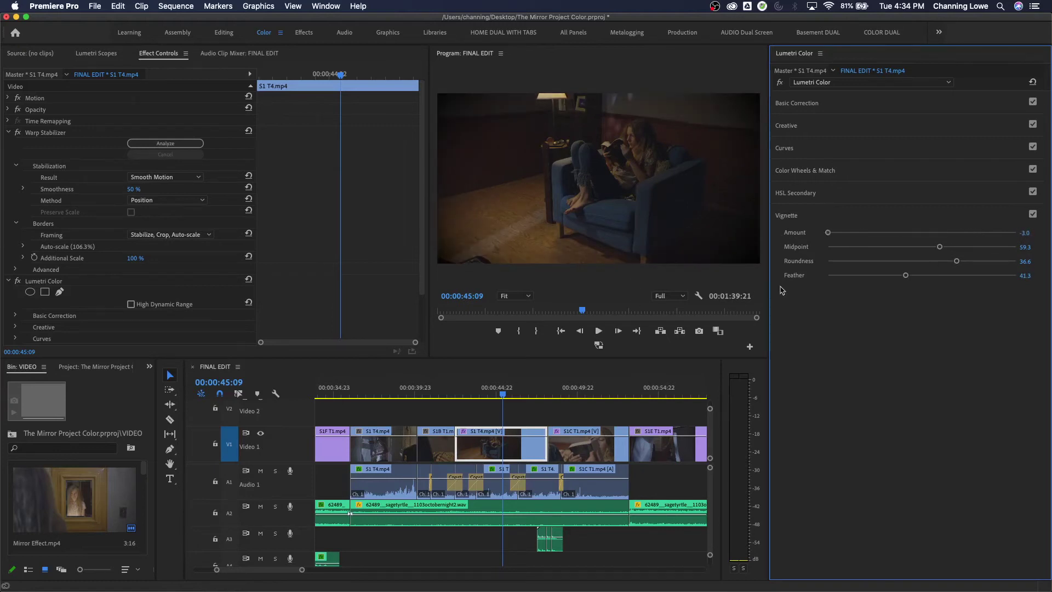
pyautogui.moveTo(905, 275); pyautogui.dragTo(926, 247)
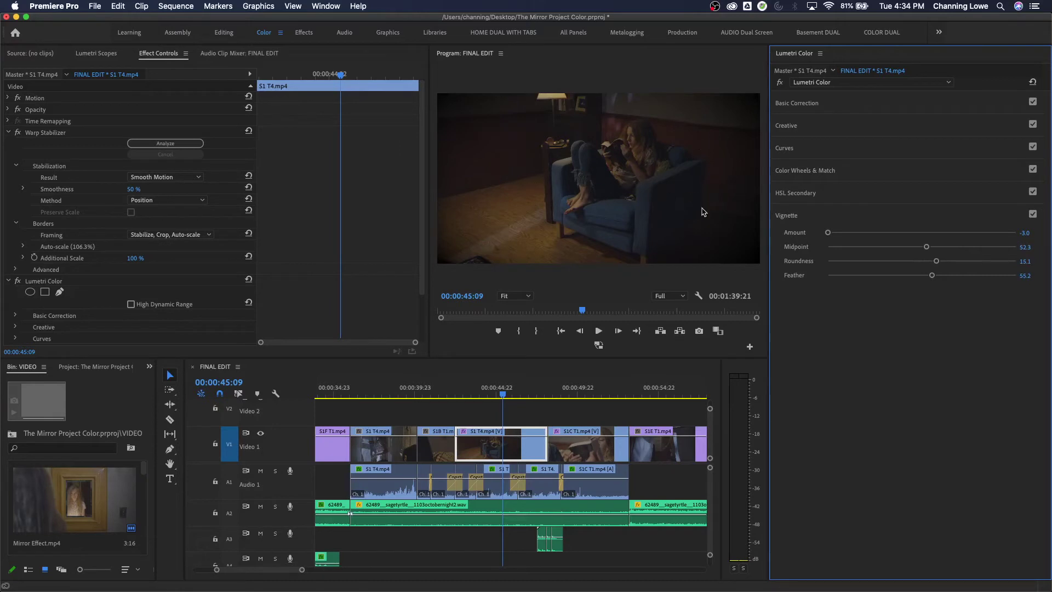
# - Raise the Basic Correction contrast strongly on the S1C T1.mp4 close-up clip at 00:00:50:15
pyautogui.click(560, 391)
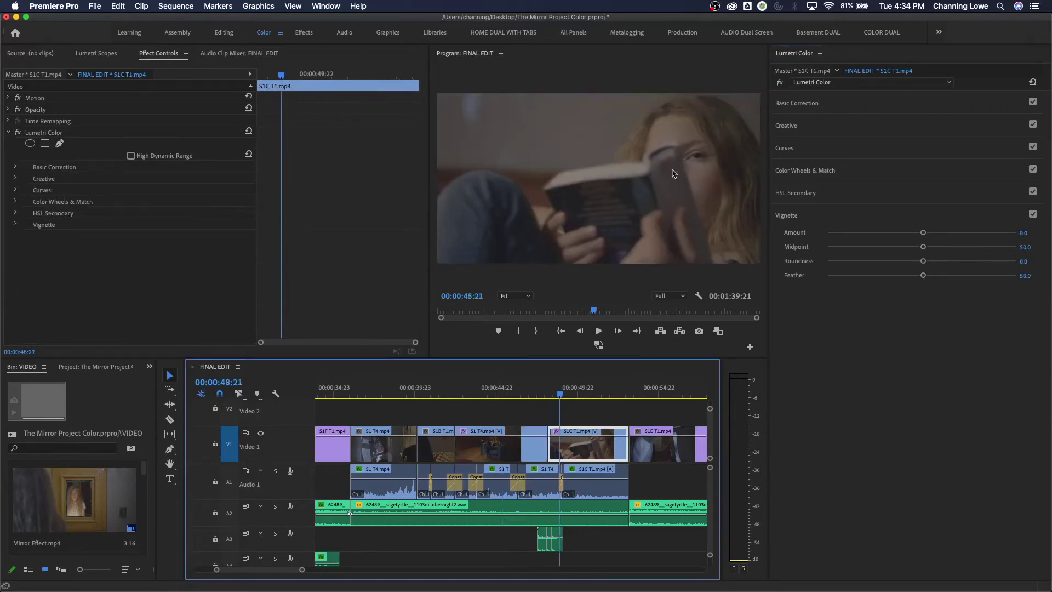
pyautogui.click(588, 390)
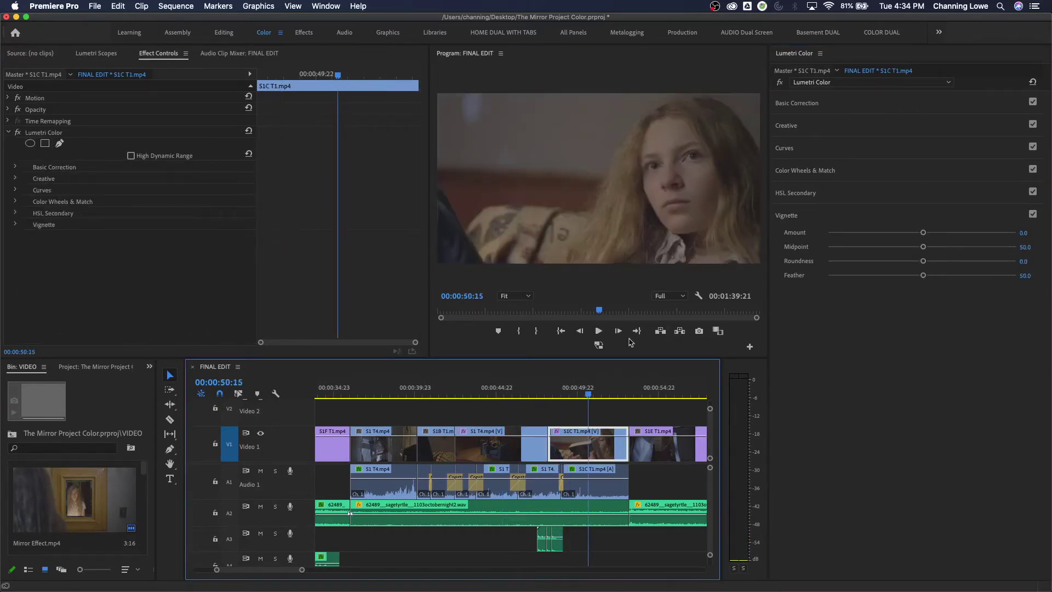
pyautogui.click(860, 110)
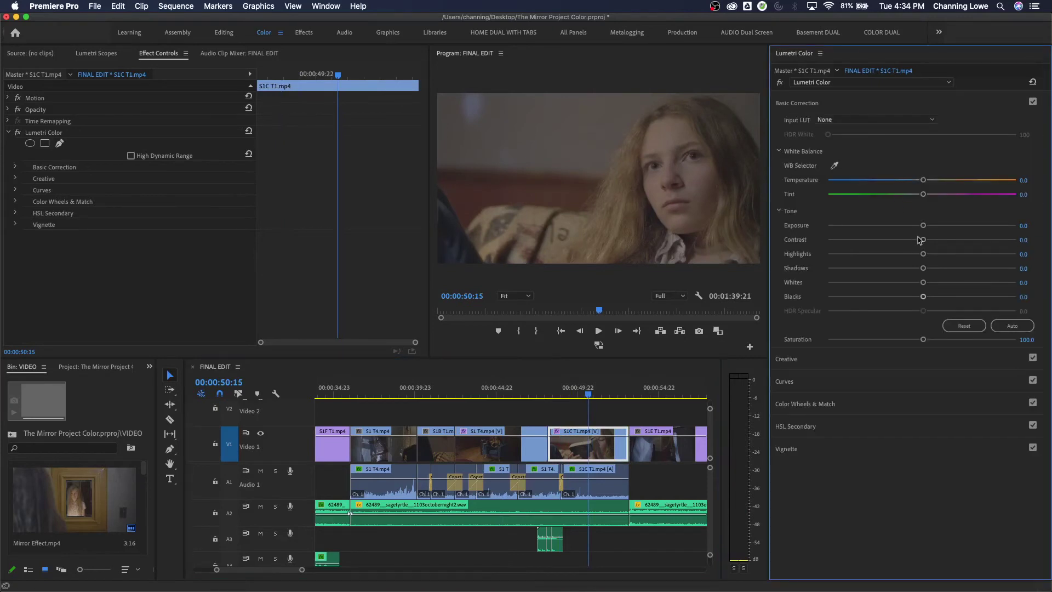
pyautogui.moveTo(922, 239); pyautogui.dragTo(1016, 240)
# - Apply a vignette to S1C T1.mp4 with amount -1.3, midpoint 38.4, roundness 41.3 and feather 100, and compare the shot without and with it
pyautogui.click(875, 438)
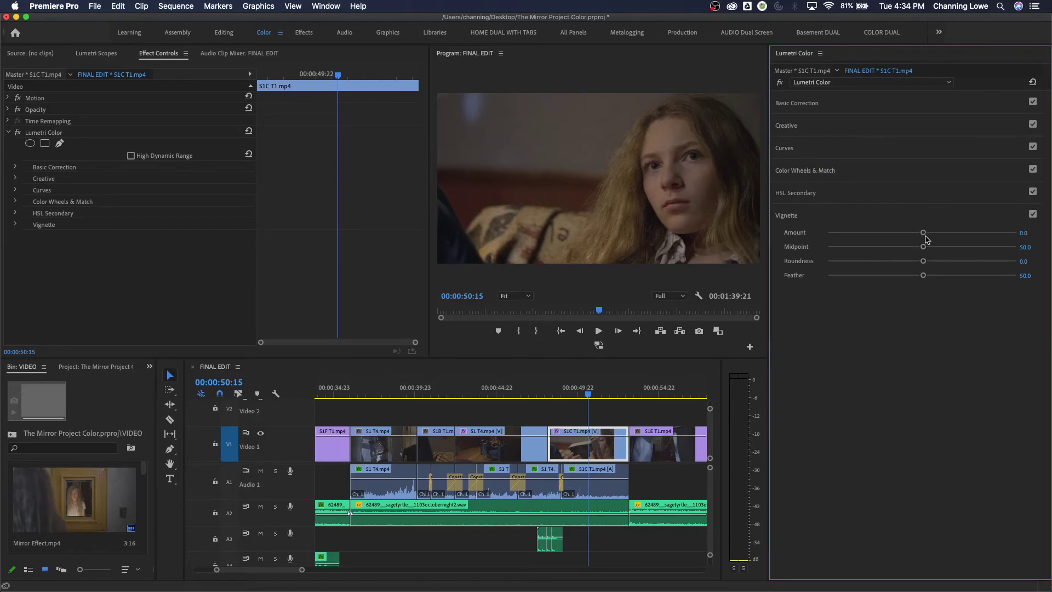
pyautogui.moveTo(924, 239); pyautogui.dragTo(881, 237)
pyautogui.moveTo(923, 275); pyautogui.dragTo(1019, 286)
pyautogui.moveTo(922, 261); pyautogui.dragTo(901, 250)
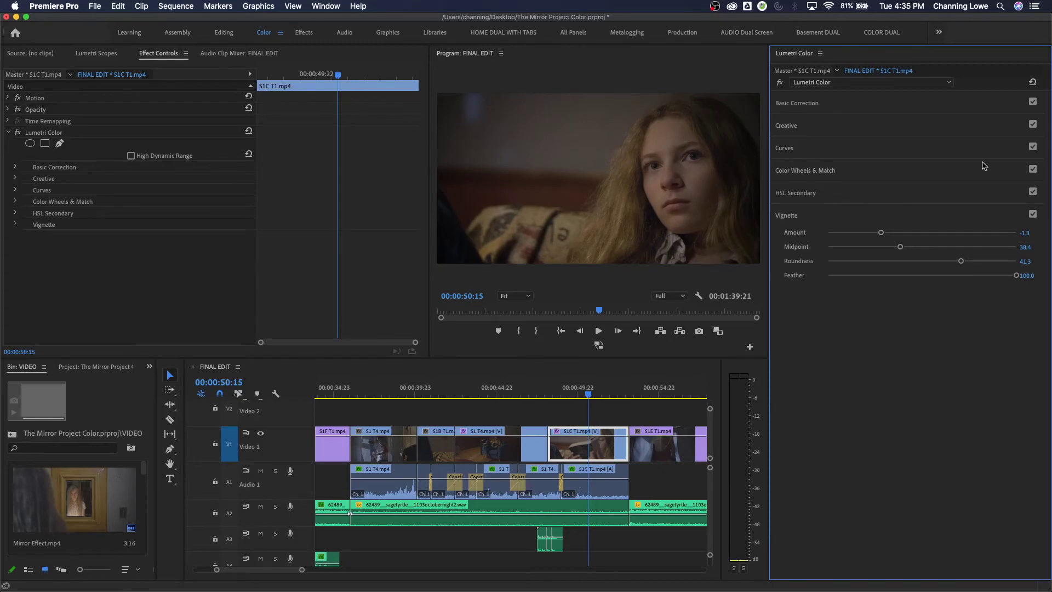
pyautogui.click(1033, 214)
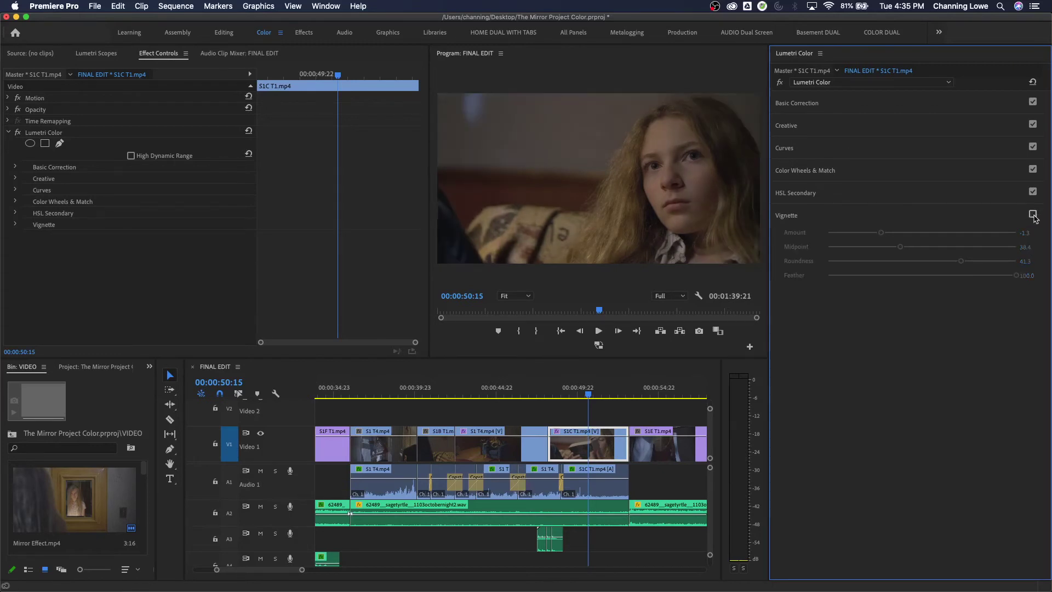
pyautogui.click(1032, 214)
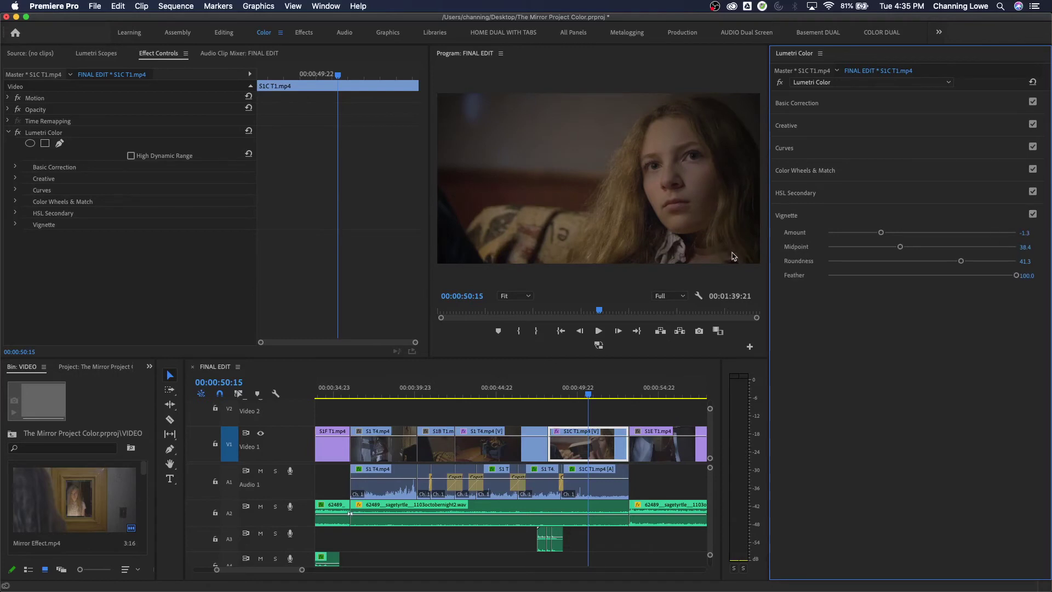
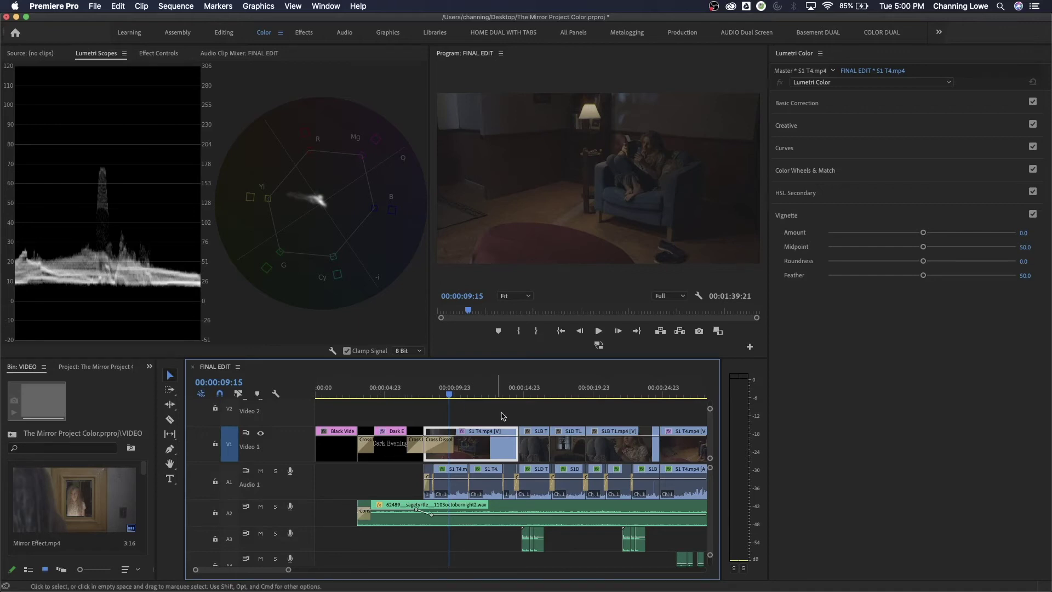
# - Compare the opening S1 T4.mp4 armchair shot with the S1 T4.mp4 shot around 00:00:26 in the Lumetri scopes
pyautogui.click(467, 395)
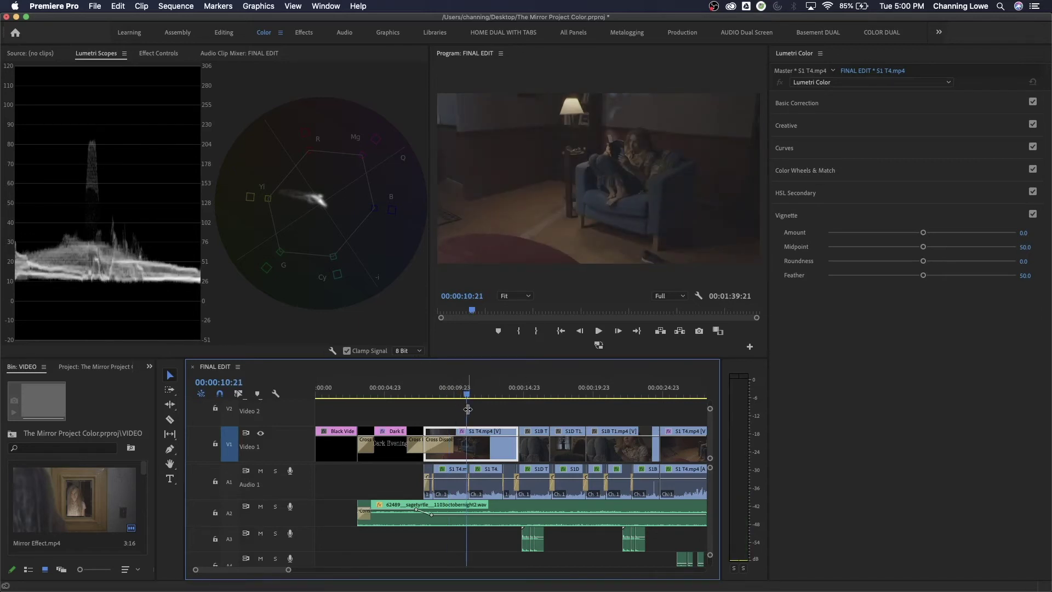
pyautogui.click(431, 403)
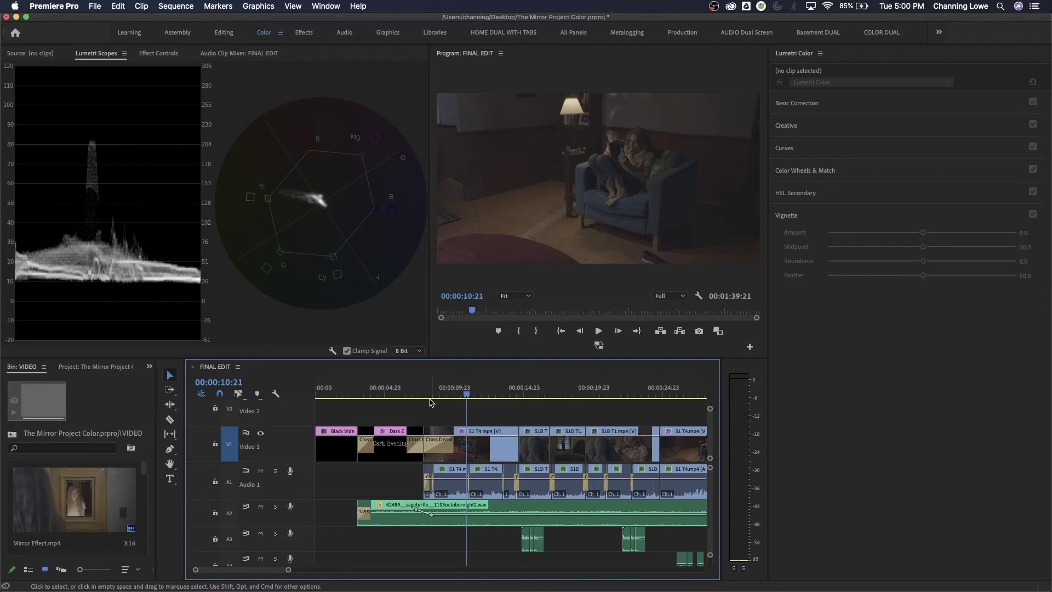
pyautogui.click(470, 396)
pyautogui.moveTo(469, 398); pyautogui.dragTo(676, 438)
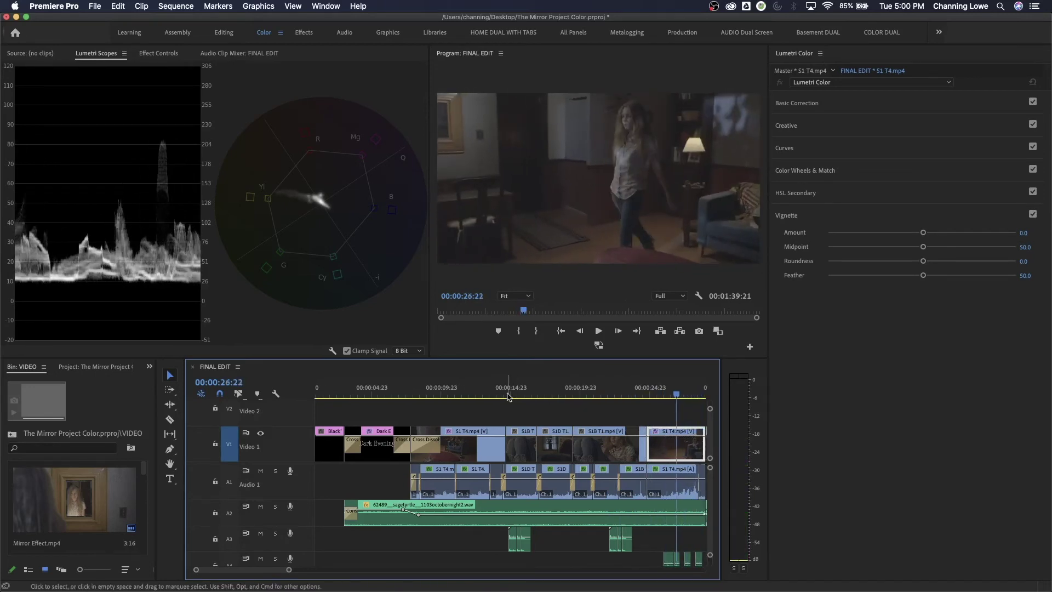
pyautogui.click(460, 396)
pyautogui.click(680, 396)
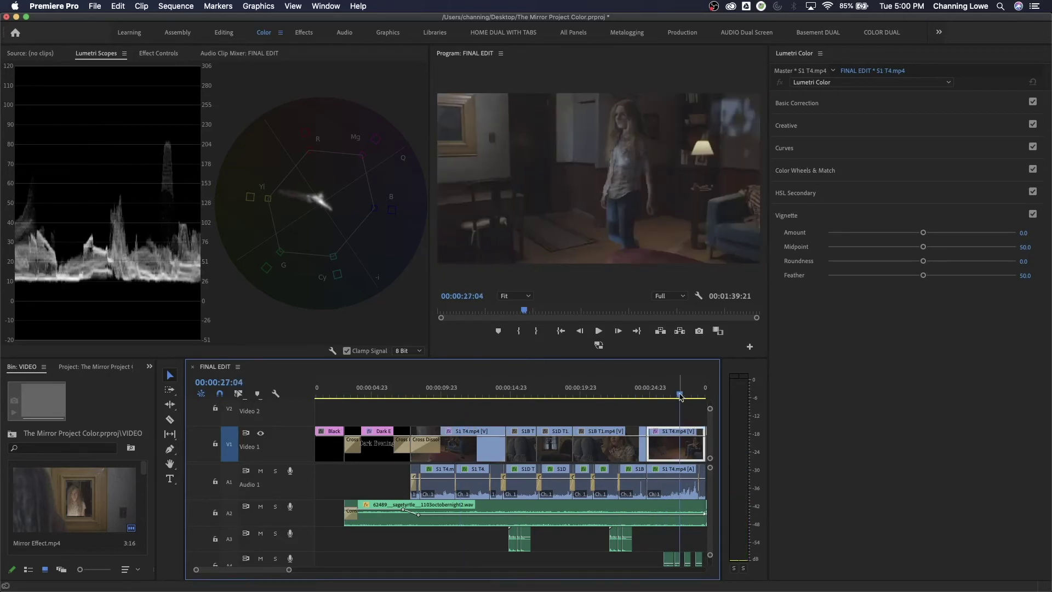
pyautogui.click(479, 392)
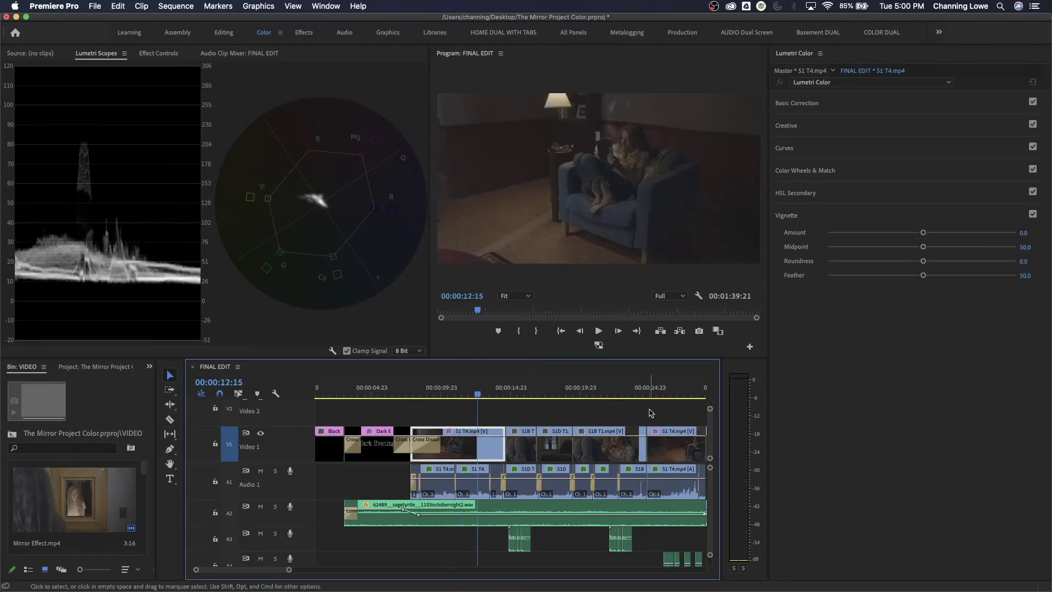
pyautogui.click(669, 395)
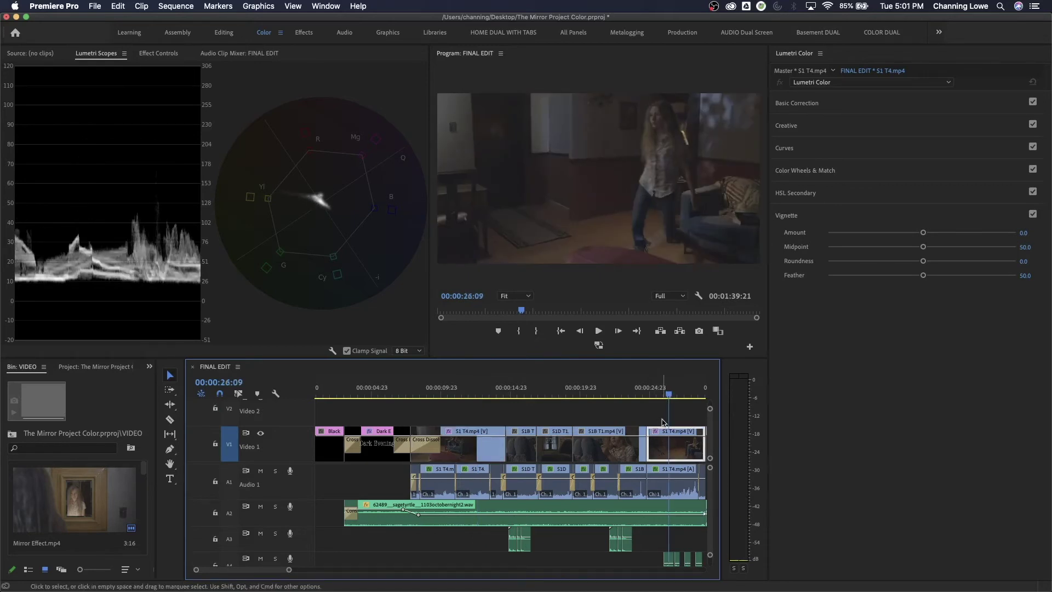
# - Compare the S1B T1.mp4 reading close-up with the opening S1 T4.mp4 armchair shot in the Lumetri scopes
pyautogui.press('-')
pyautogui.click(422, 395)
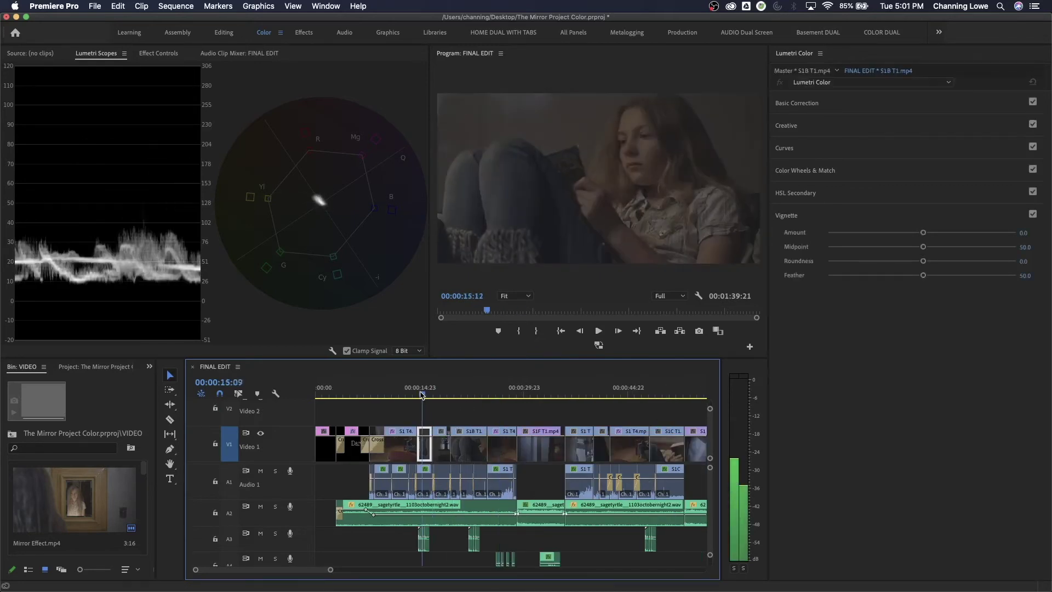
pyautogui.moveTo(422, 394); pyautogui.dragTo(396, 394)
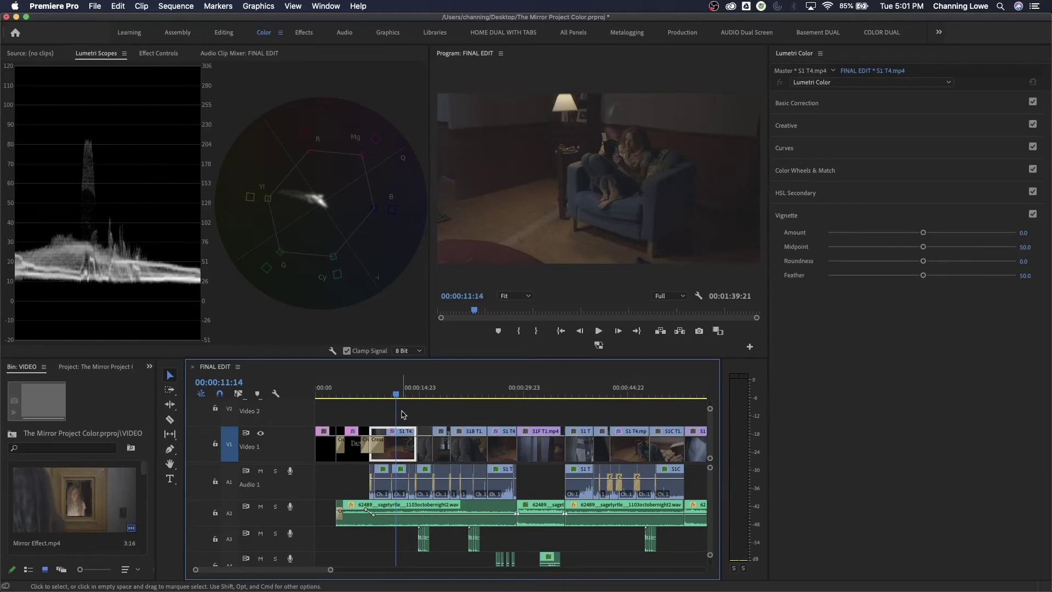
pyautogui.click(403, 414)
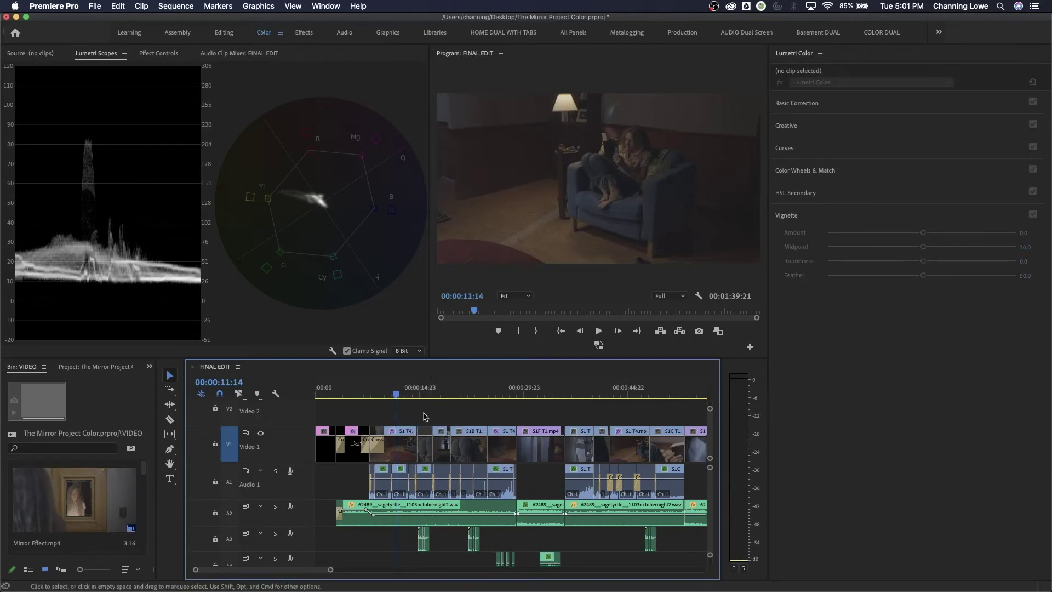
pyautogui.click(402, 444)
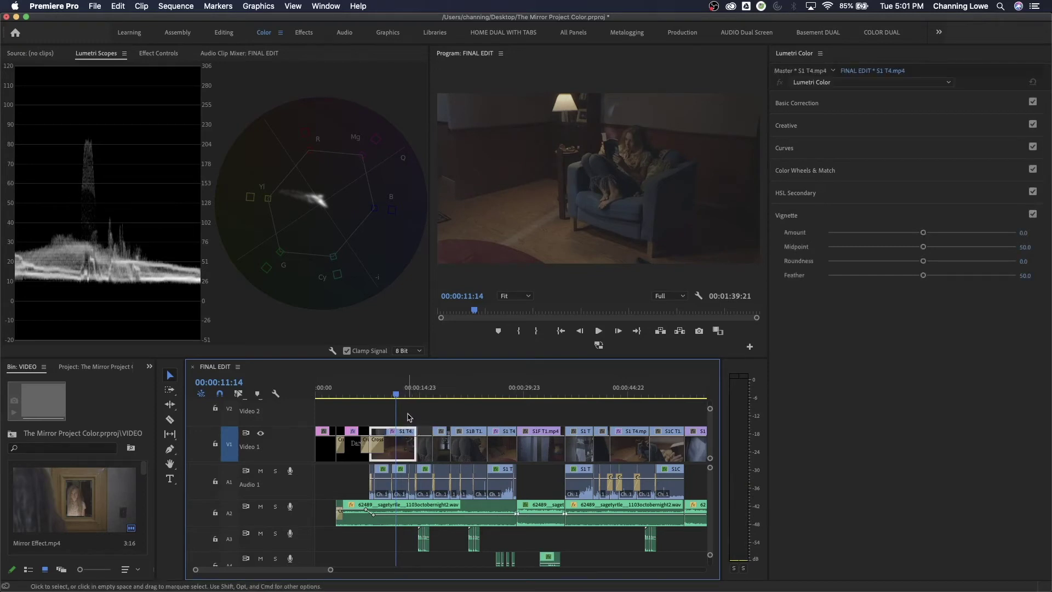
pyautogui.click(408, 418)
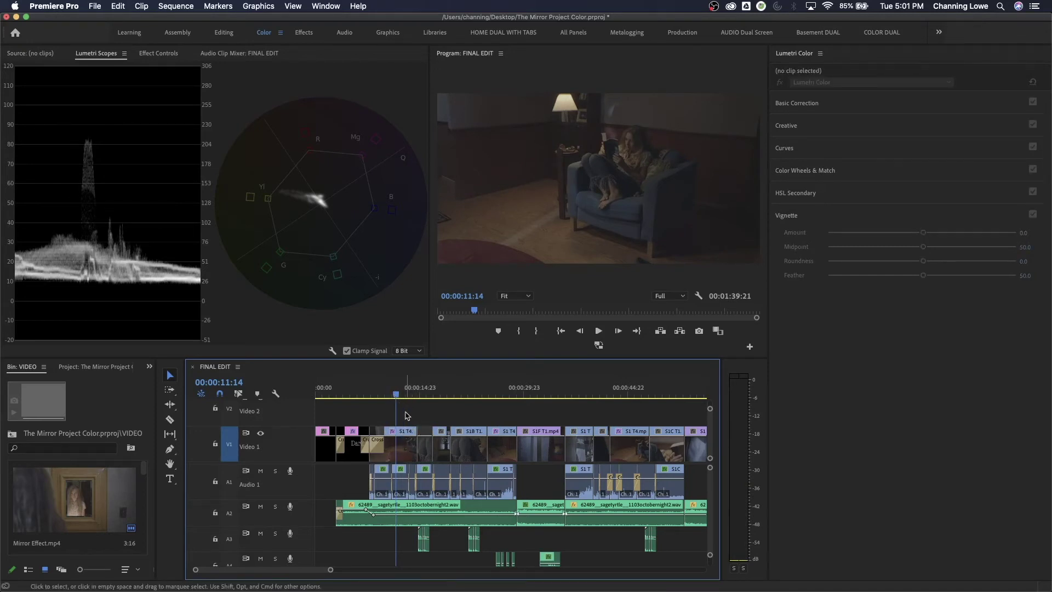
pyautogui.click(393, 395)
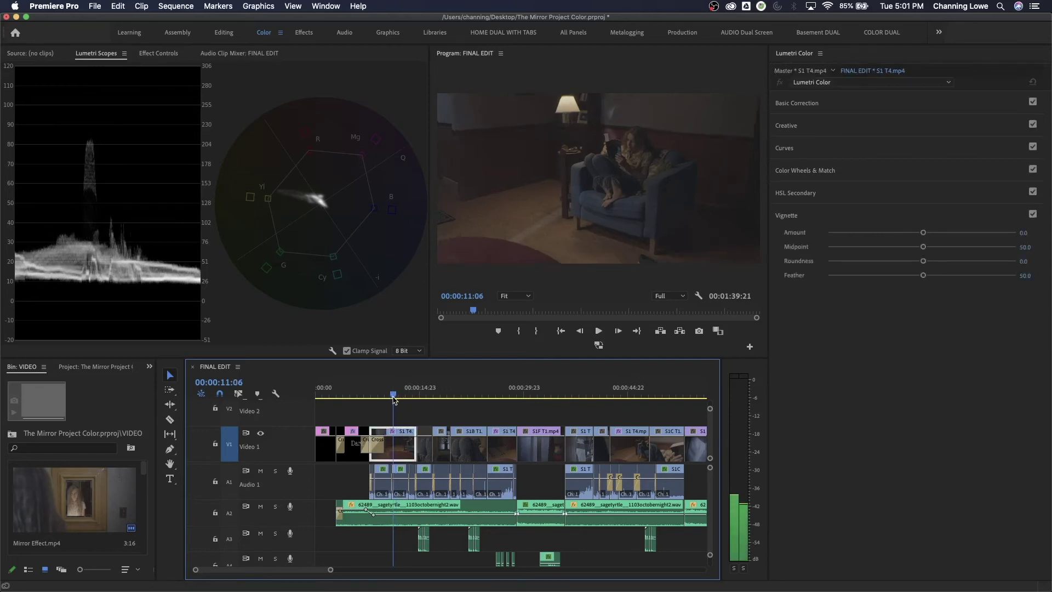
pyautogui.click(400, 412)
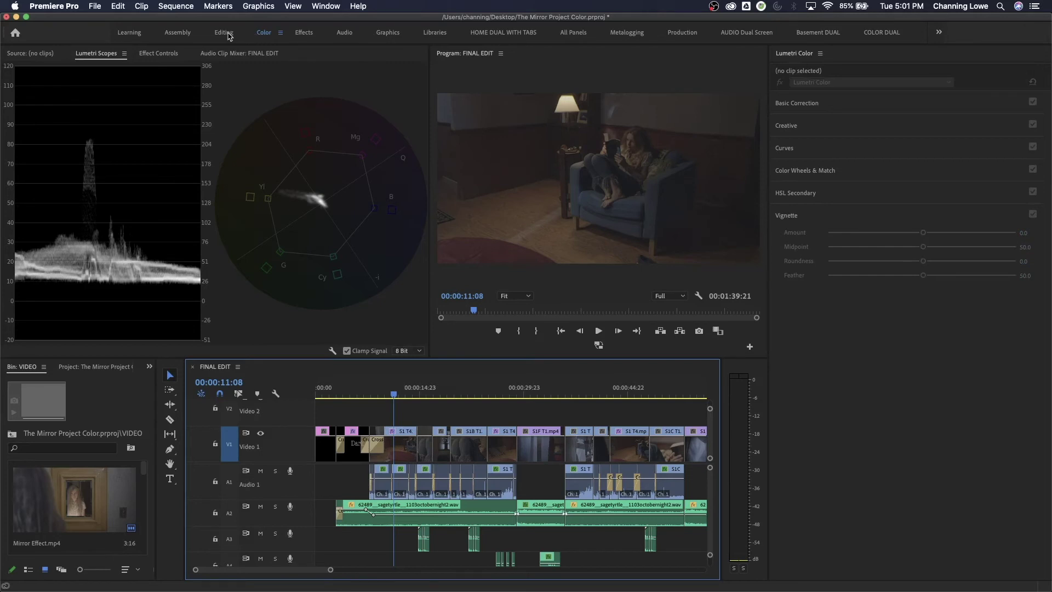
# - Switch to the Editing workspace and add sequence markers at 00:00:11:16 on the armchair shot and 00:00:15:12 on the reading close-up
pyautogui.hotkey('alt', 'shift', '0')
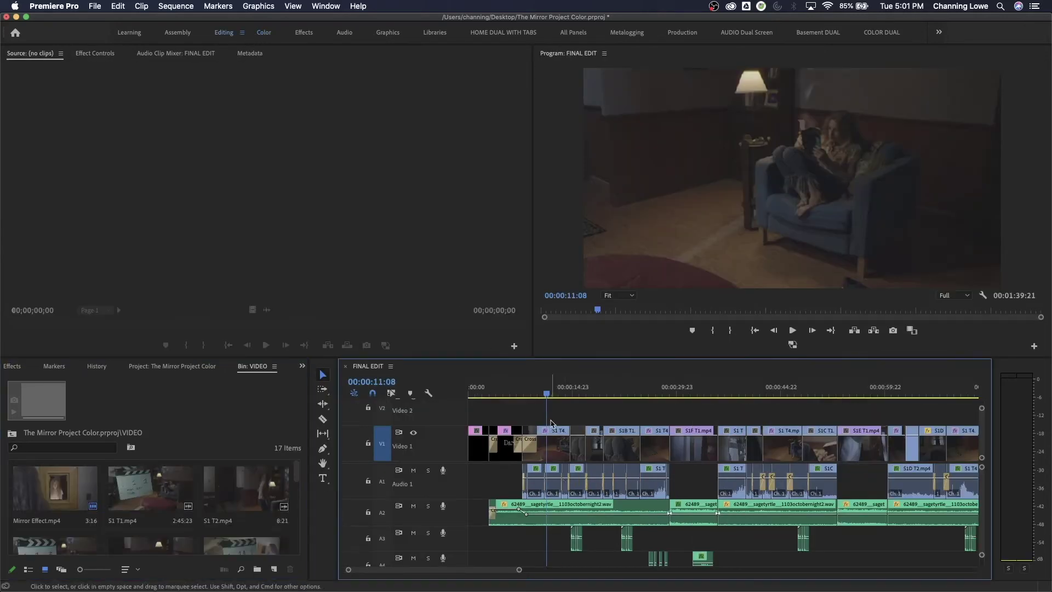
pyautogui.moveTo(546, 395); pyautogui.dragTo(550, 396)
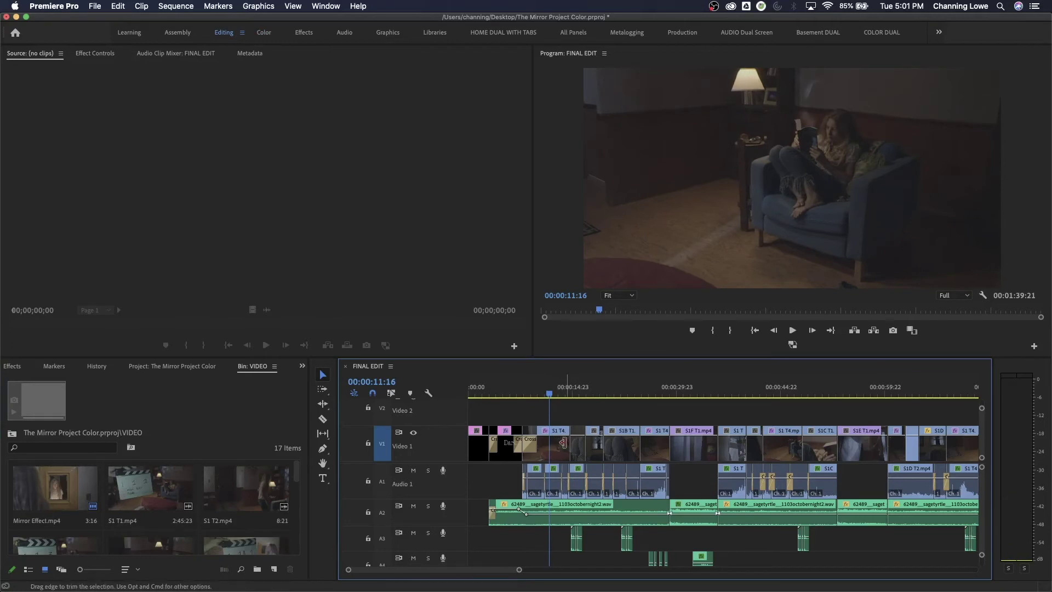
pyautogui.press('m')
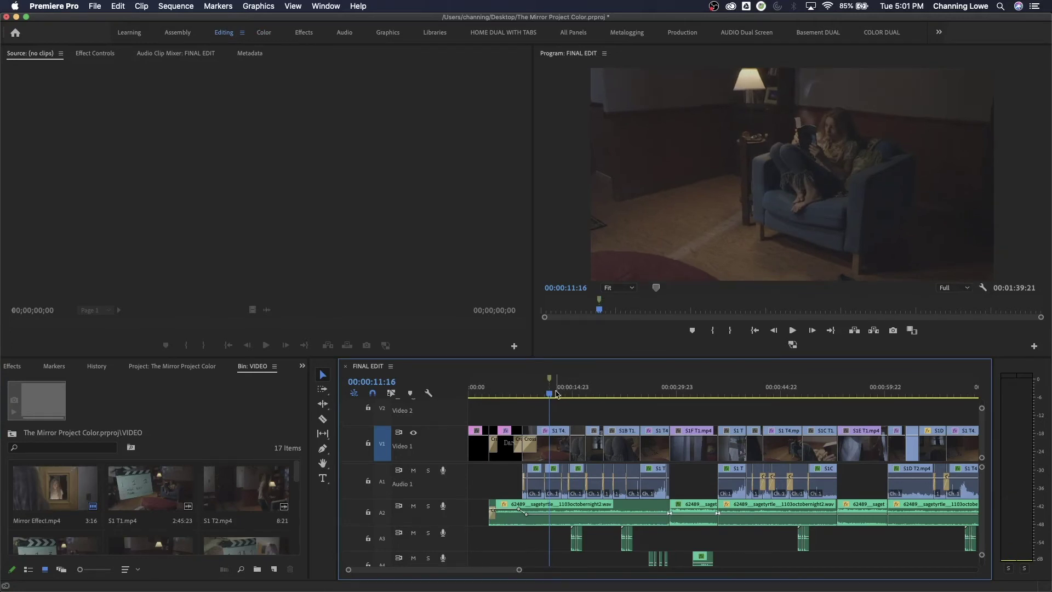
pyautogui.moveTo(556, 394); pyautogui.dragTo(577, 393)
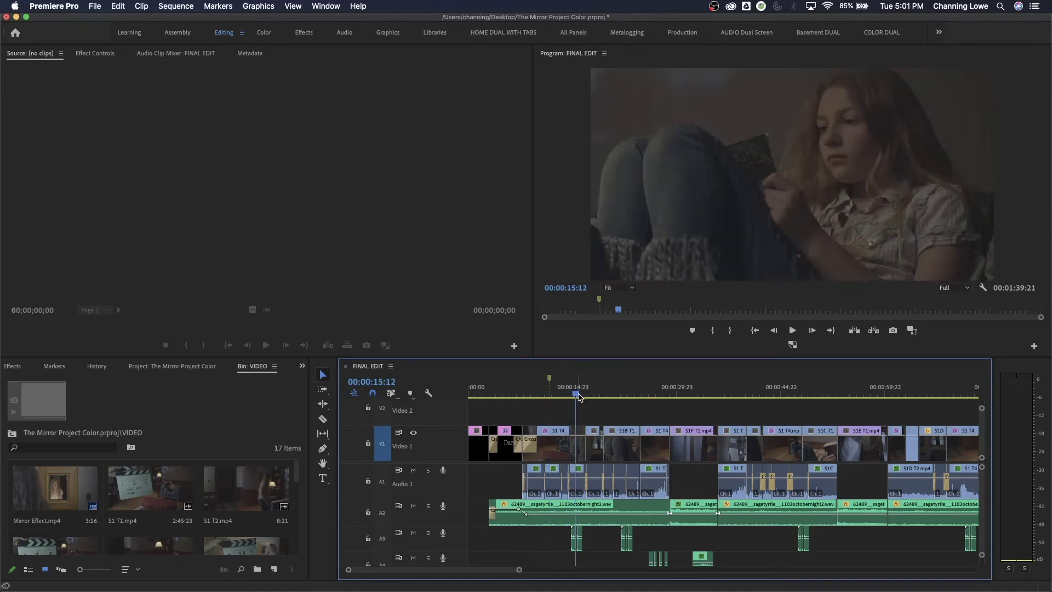
pyautogui.press('m')
# - Add sequence markers over the S1D T1.mp4 and S1F T1.mp4 shots and at 00:00:50:06 on the S1C T1.mp4 close-up
pyautogui.moveTo(579, 394); pyautogui.dragTo(652, 398)
pyautogui.press('m')
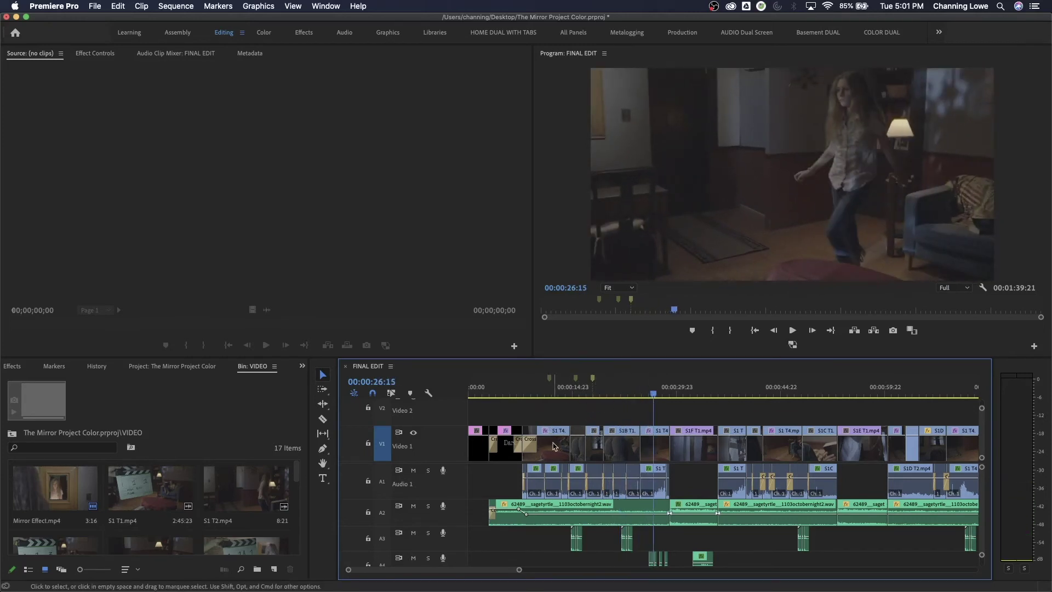
pyautogui.moveTo(653, 394); pyautogui.dragTo(817, 416)
pyautogui.press('m')
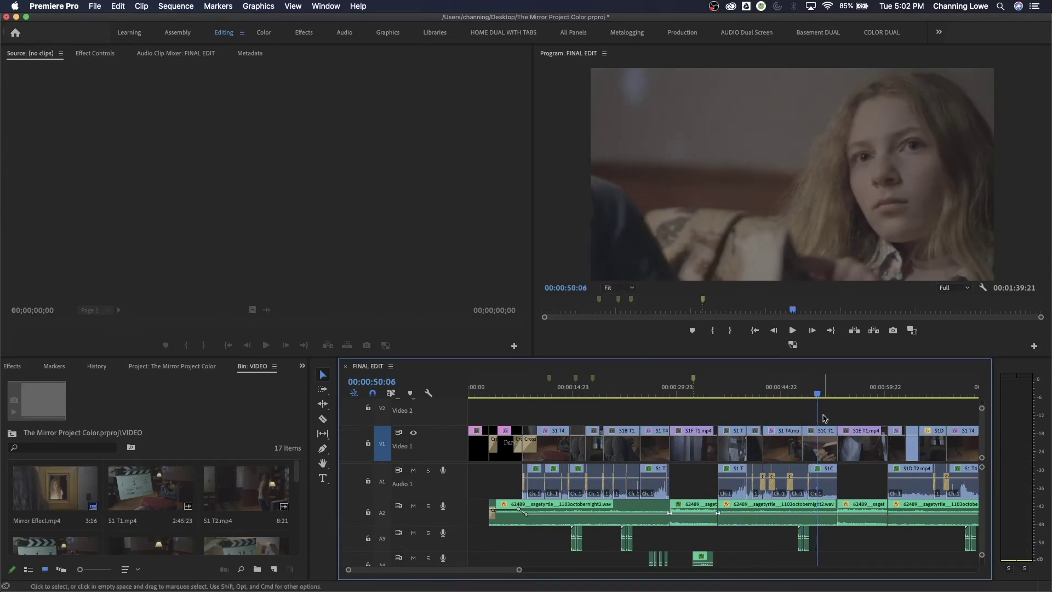
pyautogui.press('m')
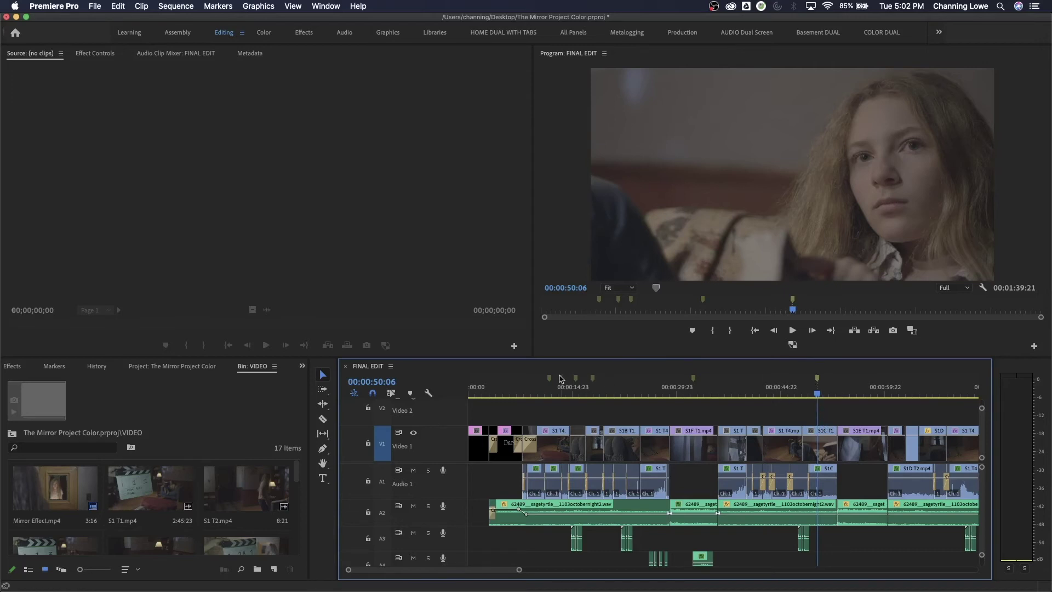
# - Add a sequence marker at 00:01:16:17 on the long-haired girl's shot and another a few seconds further along
pyautogui.moveTo(816, 395); pyautogui.dragTo(964, 416)
pyautogui.press('-')
pyautogui.click(736, 395)
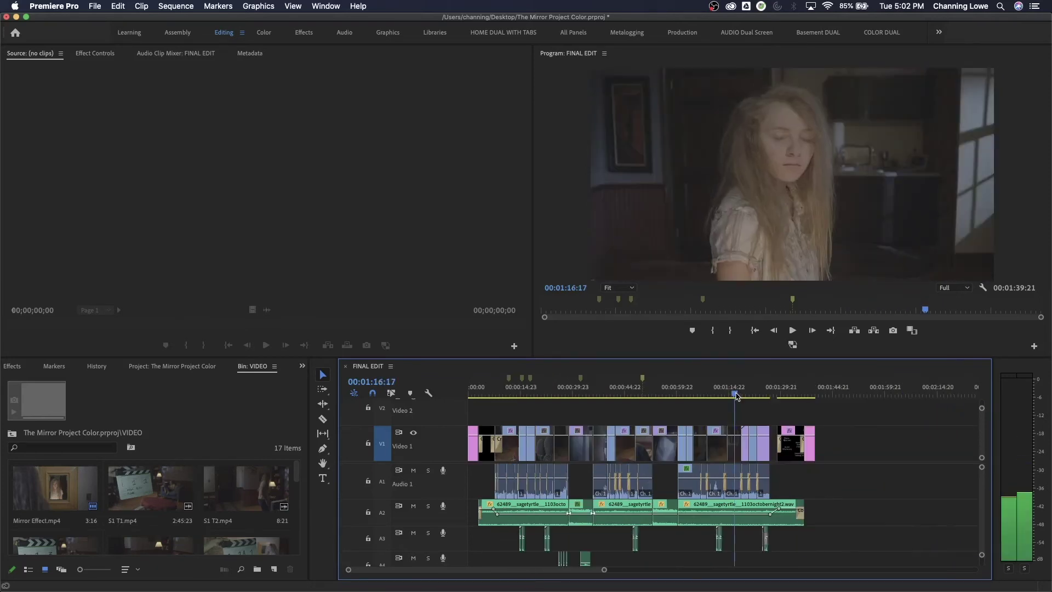
pyautogui.press('m')
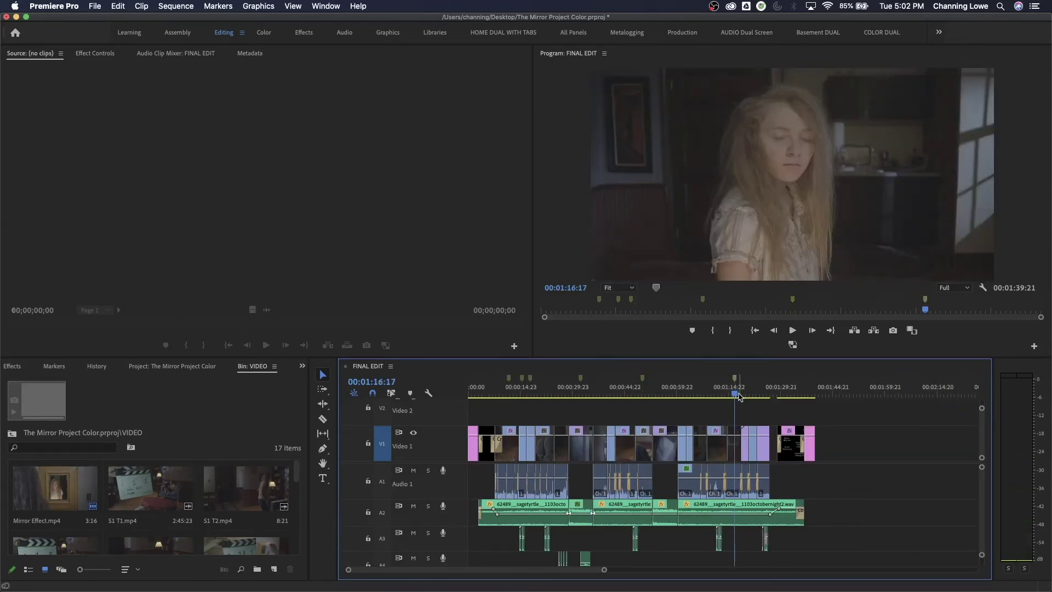
pyautogui.moveTo(739, 396)
pyautogui.mouseDown()
pyautogui.moveTo(760, 397)
pyautogui.moveTo(740, 398)
pyautogui.mouseUp()
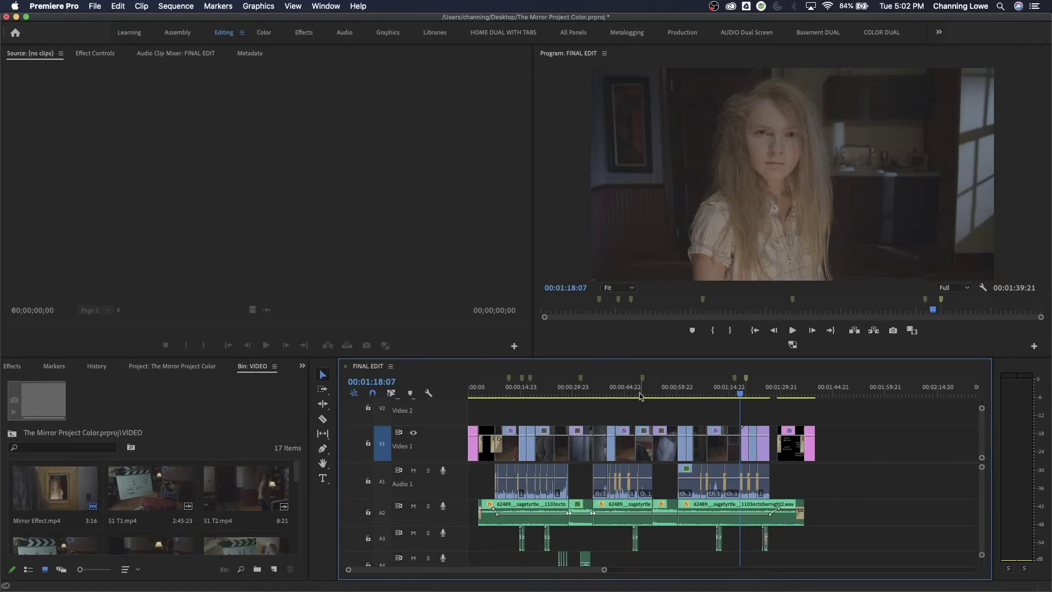
# - Return to the armchair shot at 00:00:11:15 and switch back to the Color workspace
pyautogui.click(508, 393)
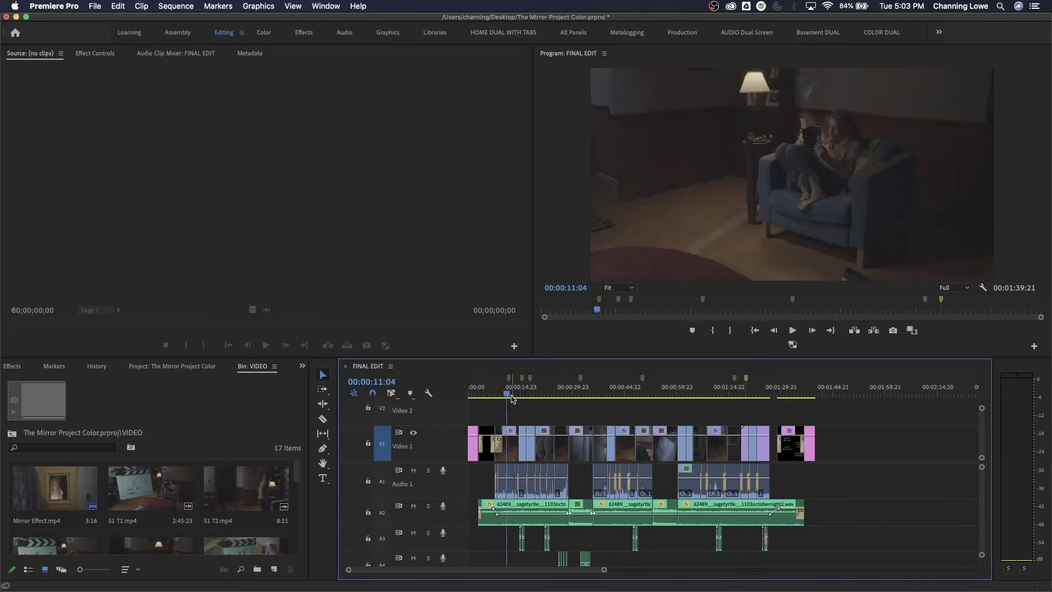
pyautogui.press('=')
pyautogui.press('=')
pyautogui.press('=')
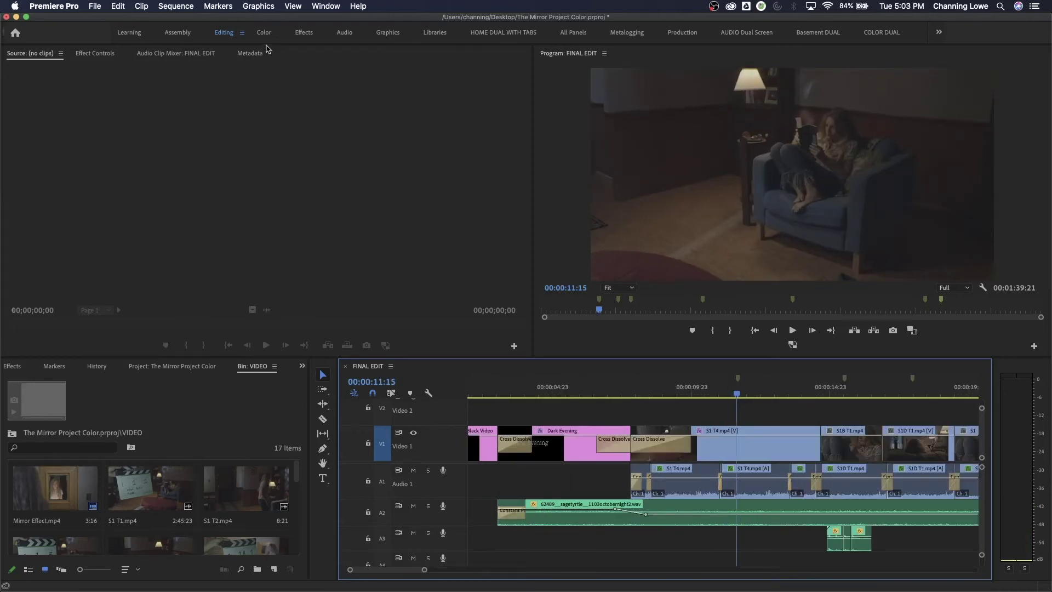
pyautogui.click(268, 35)
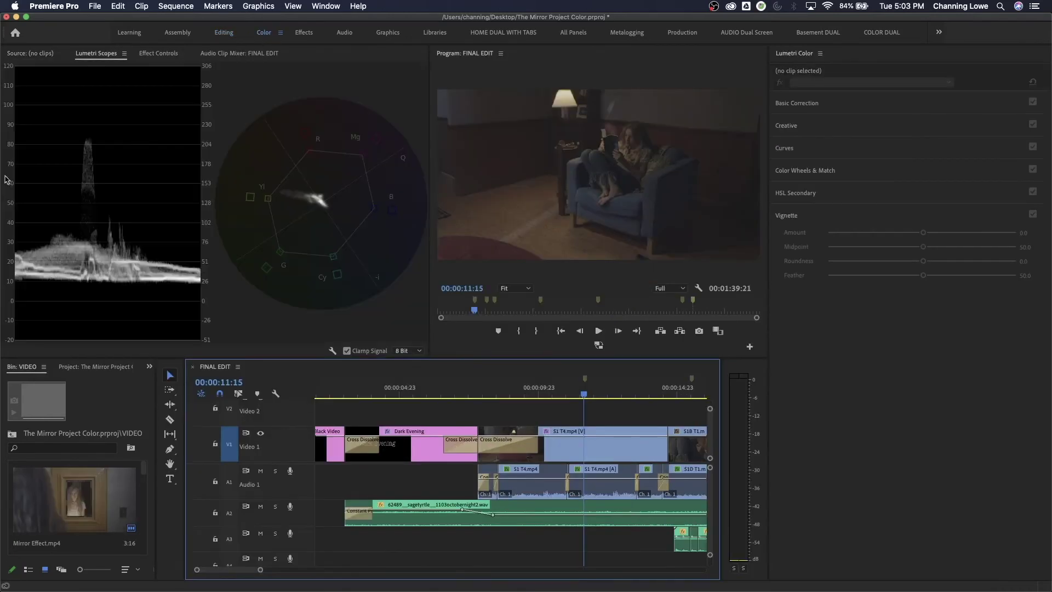
# - Briefly display the RGB parade in the Lumetri scopes, hide it again and remove the YUV vectorscope, keeping only the luma waveform
pyautogui.rightClick(77, 94)
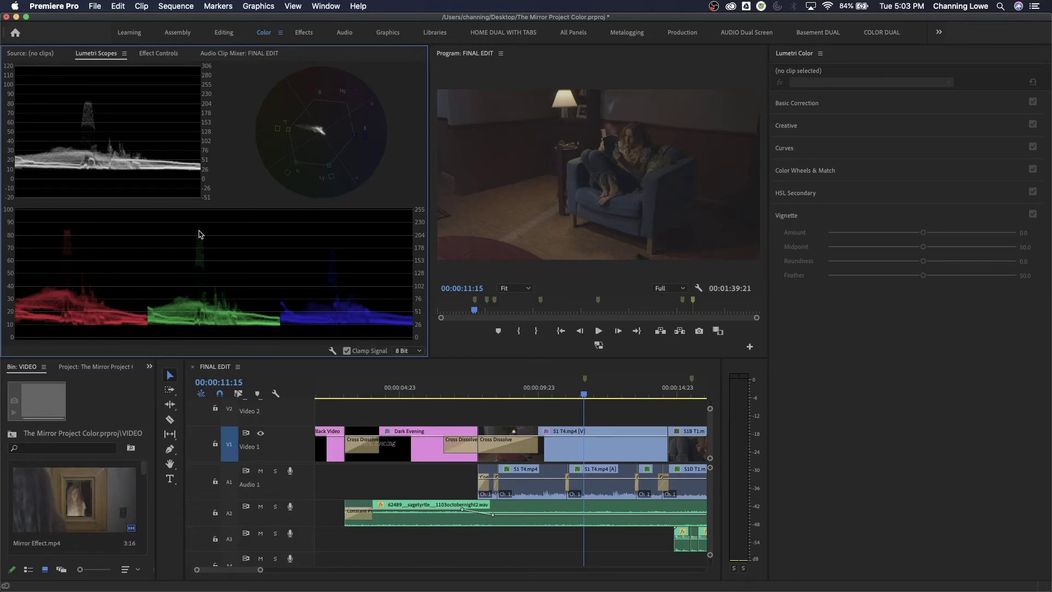
pyautogui.rightClick(296, 163)
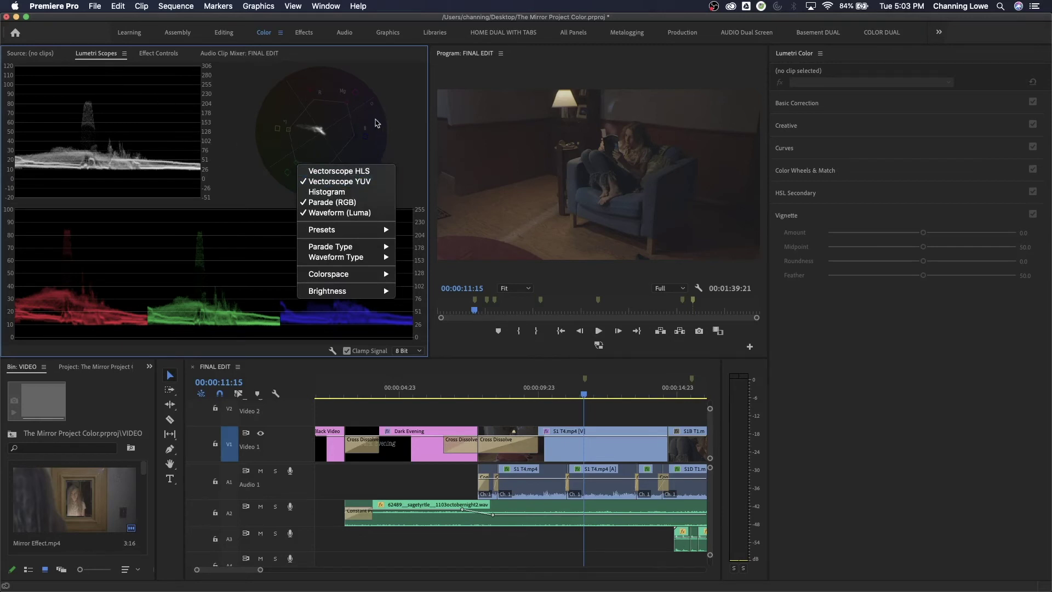
pyautogui.click(375, 121)
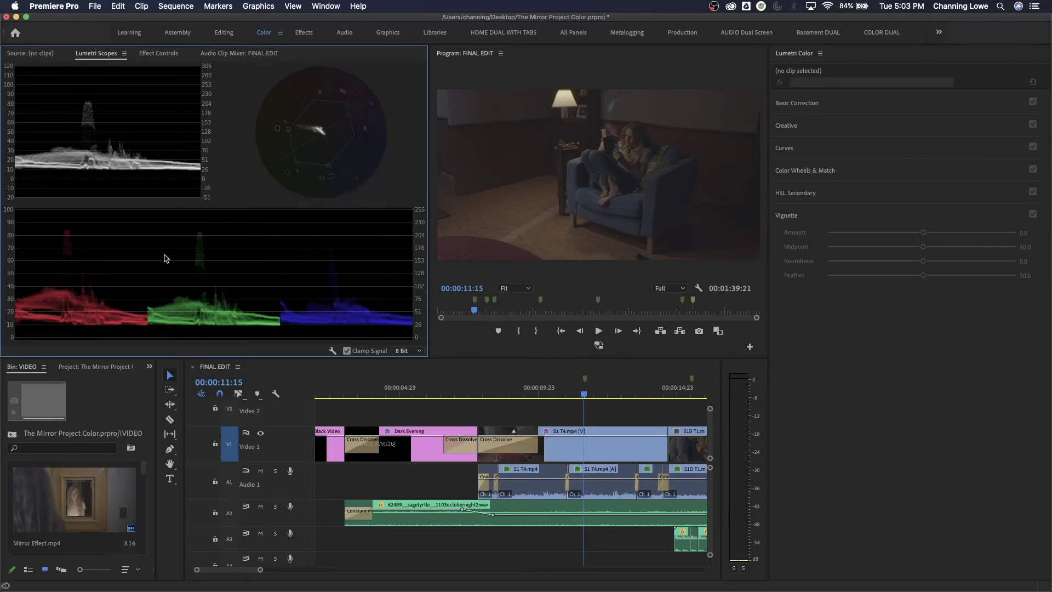
pyautogui.rightClick(324, 150)
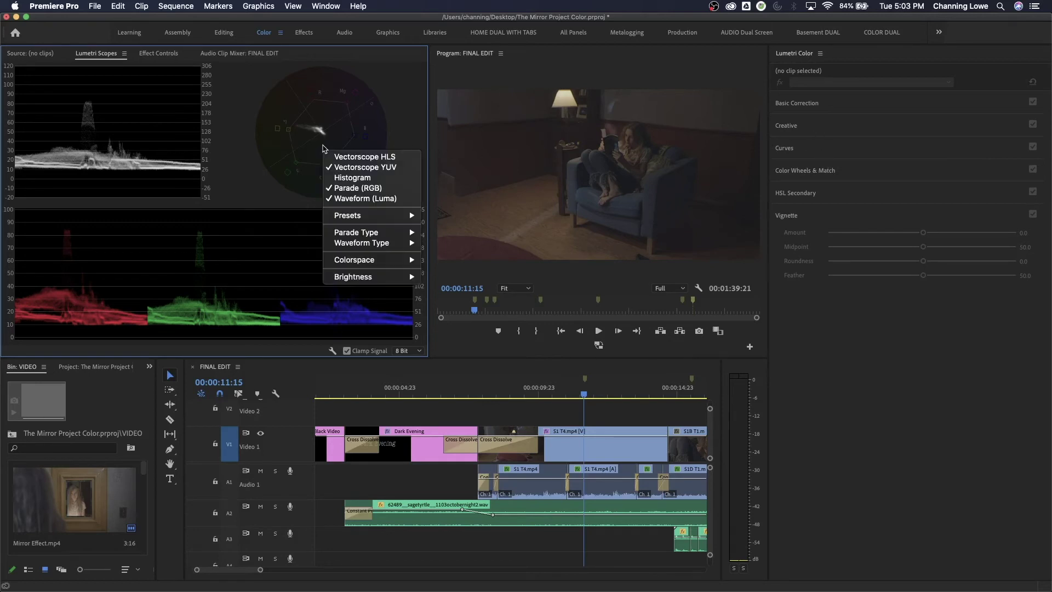
pyautogui.click(346, 189)
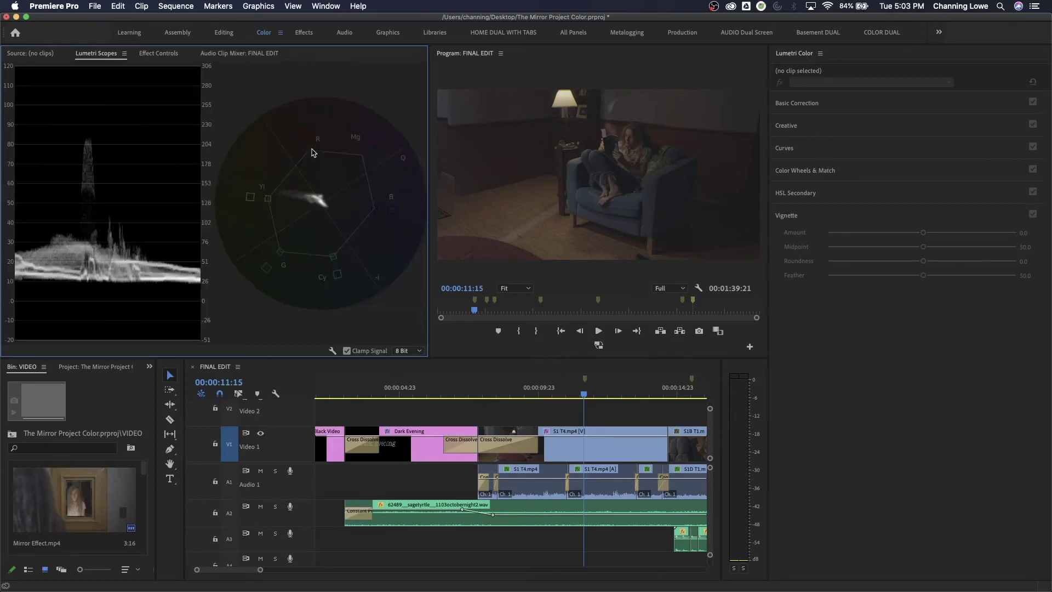
pyautogui.rightClick(313, 151)
pyautogui.click(345, 167)
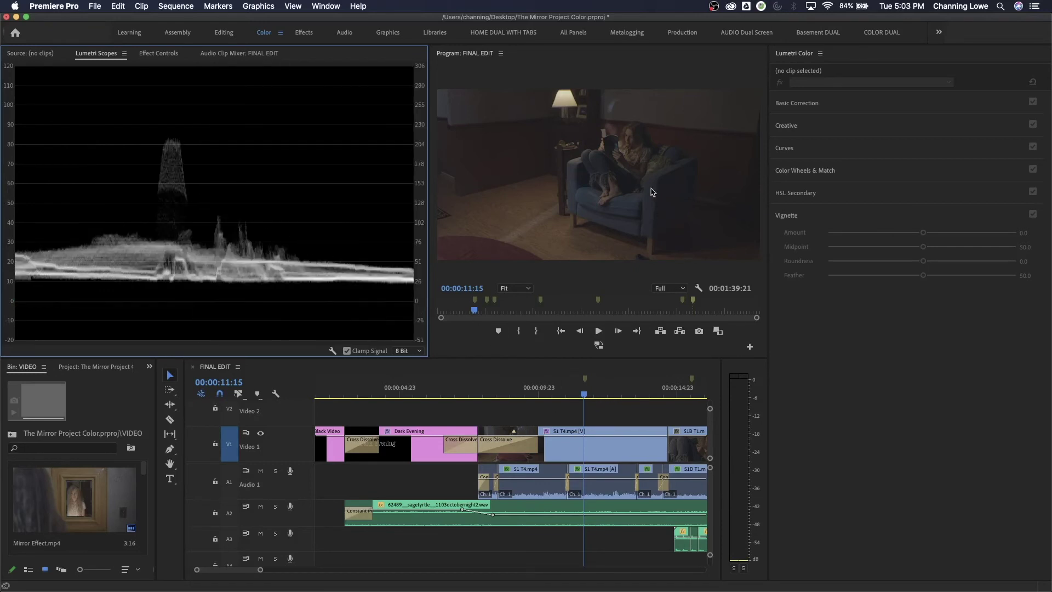
# - Select the opening S1 T4.mp4 clip and set its Basic Correction saturation to 0
pyautogui.click(828, 107)
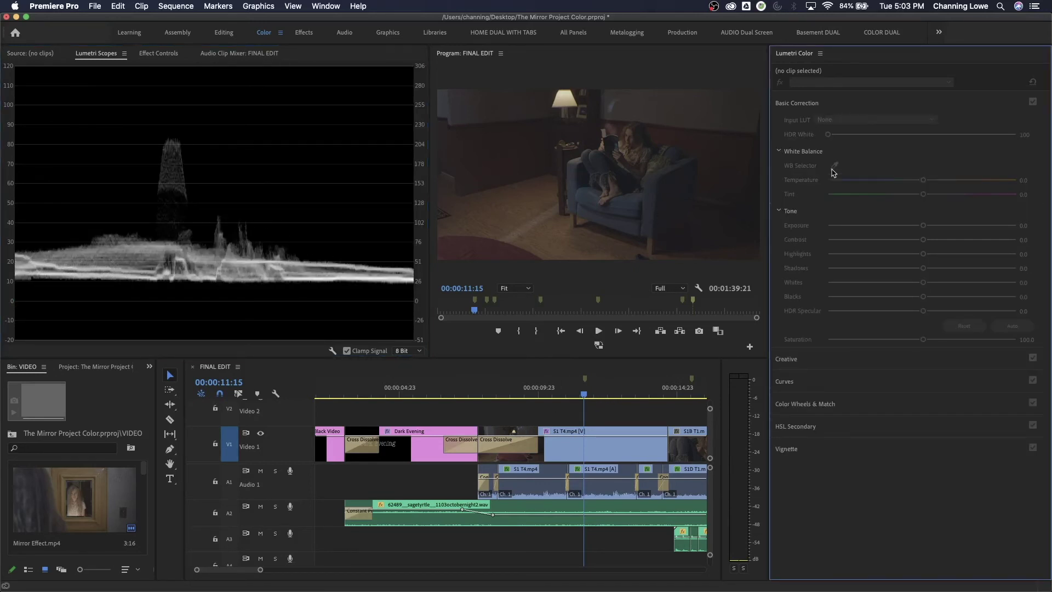
pyautogui.press('d')
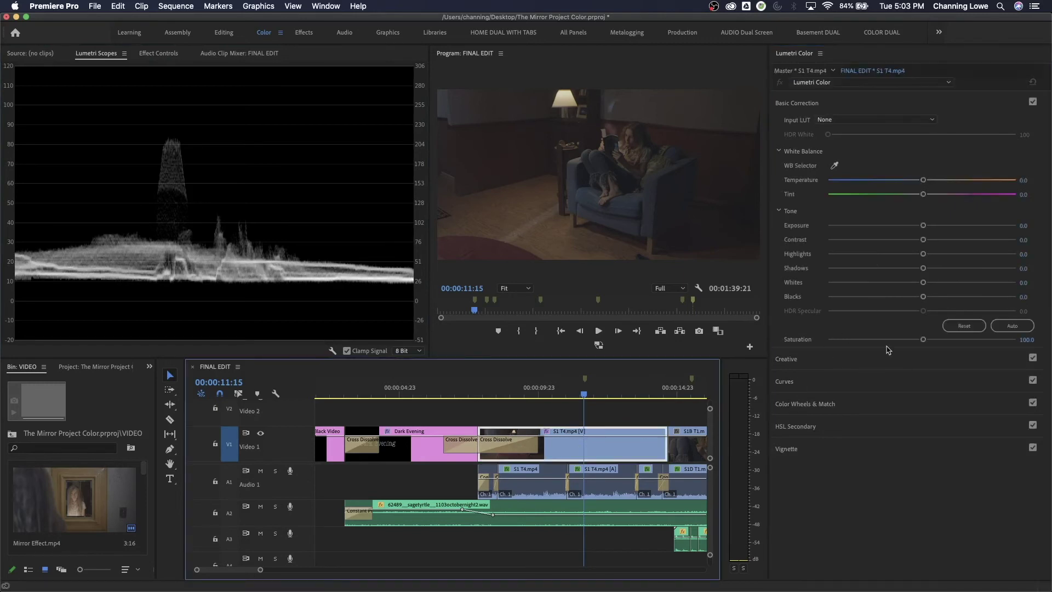
pyautogui.moveTo(923, 342); pyautogui.dragTo(767, 345)
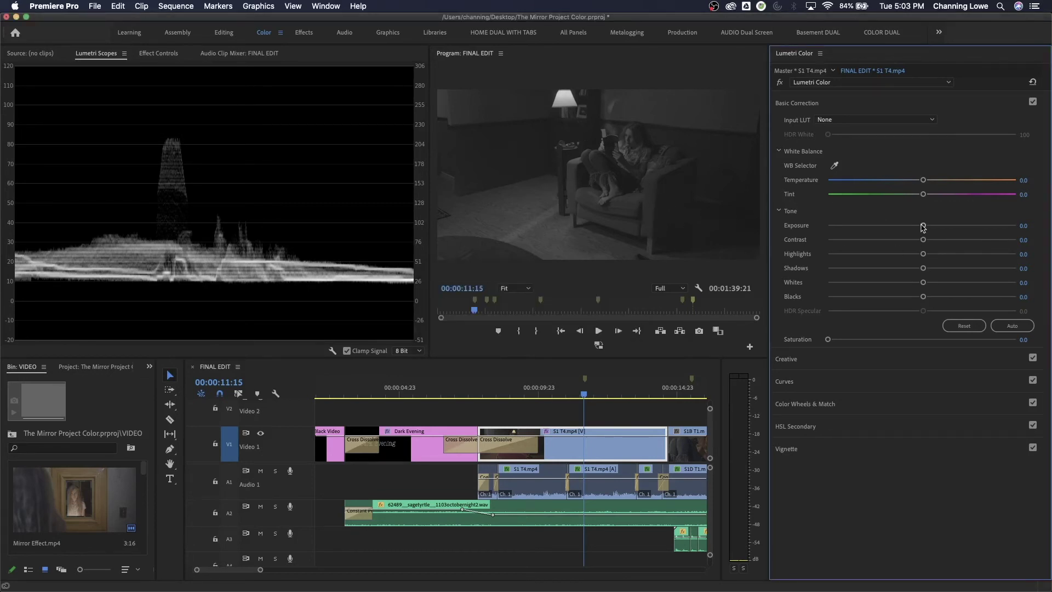
# - Try an exposure of -1.2 with contrast at 77.3 on the desaturated armchair shot and undo the contrast change
pyautogui.moveTo(923, 226); pyautogui.dragTo(933, 231)
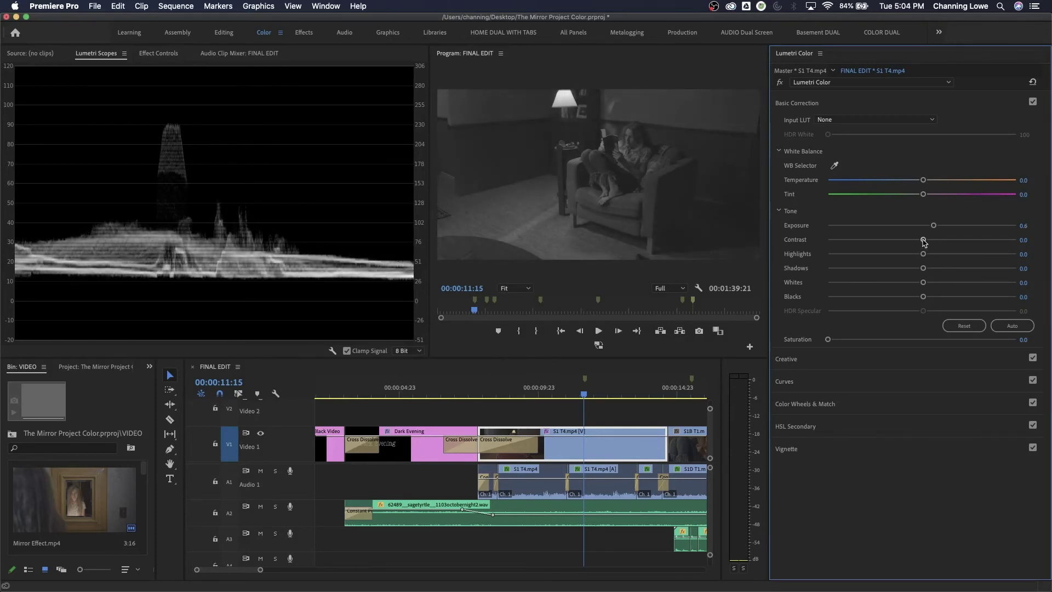
pyautogui.moveTo(924, 242); pyautogui.dragTo(996, 246)
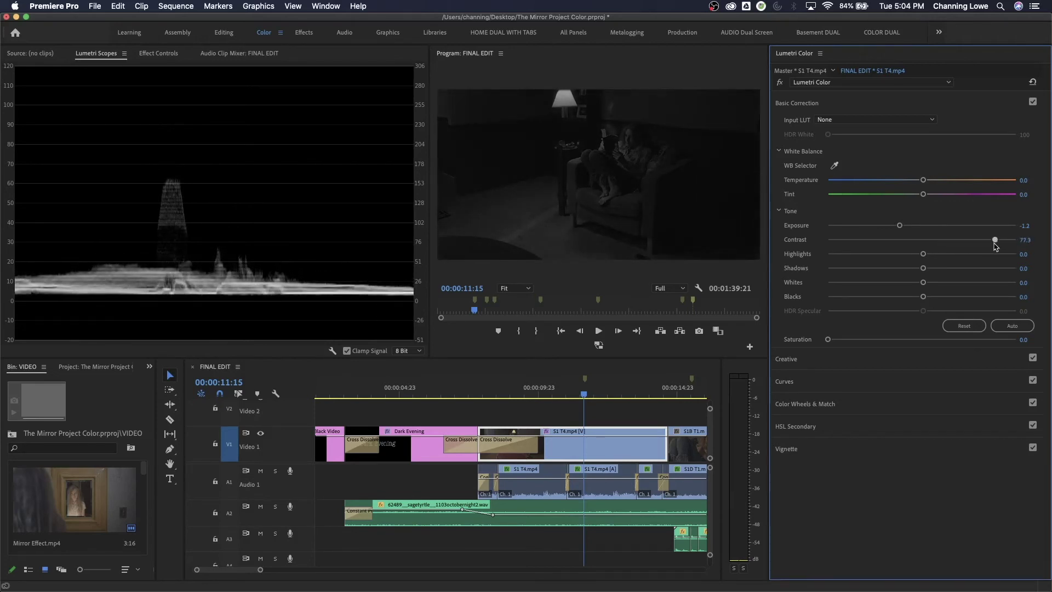
pyautogui.press('super+z')
# - Set the armchair shot's exposure to 0.7, contrast to 64.5 and blacks to -15.7 in Basic Correction
pyautogui.moveTo(899, 225); pyautogui.dragTo(931, 230)
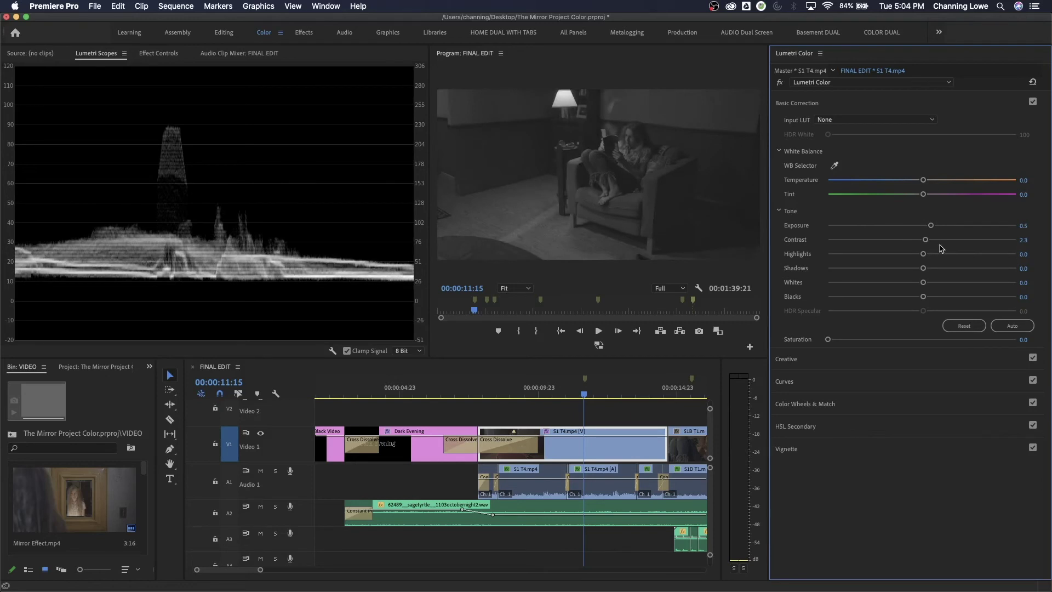
pyautogui.moveTo(926, 240); pyautogui.dragTo(980, 250)
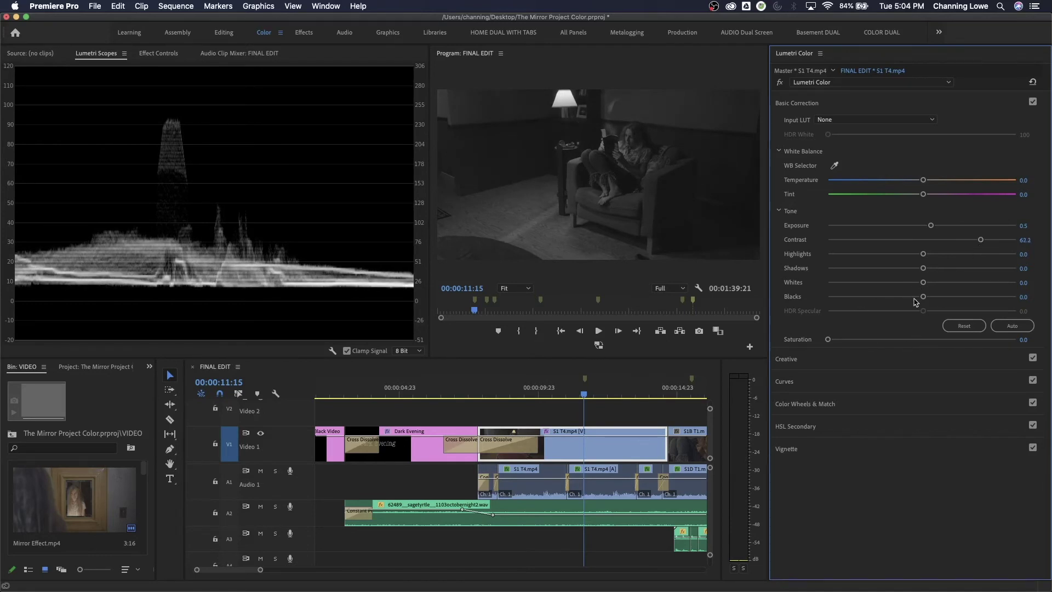
pyautogui.moveTo(924, 298); pyautogui.dragTo(908, 301)
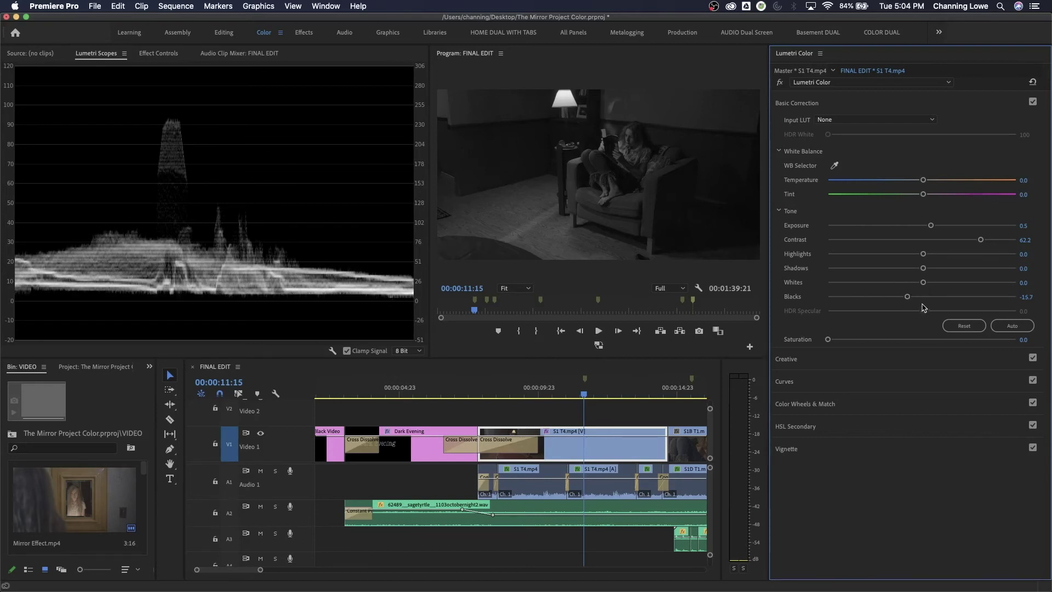
pyautogui.moveTo(909, 299); pyautogui.dragTo(908, 304)
pyautogui.moveTo(931, 226)
pyautogui.mouseDown()
pyautogui.moveTo(986, 243)
pyautogui.moveTo(934, 228)
pyautogui.mouseUp()
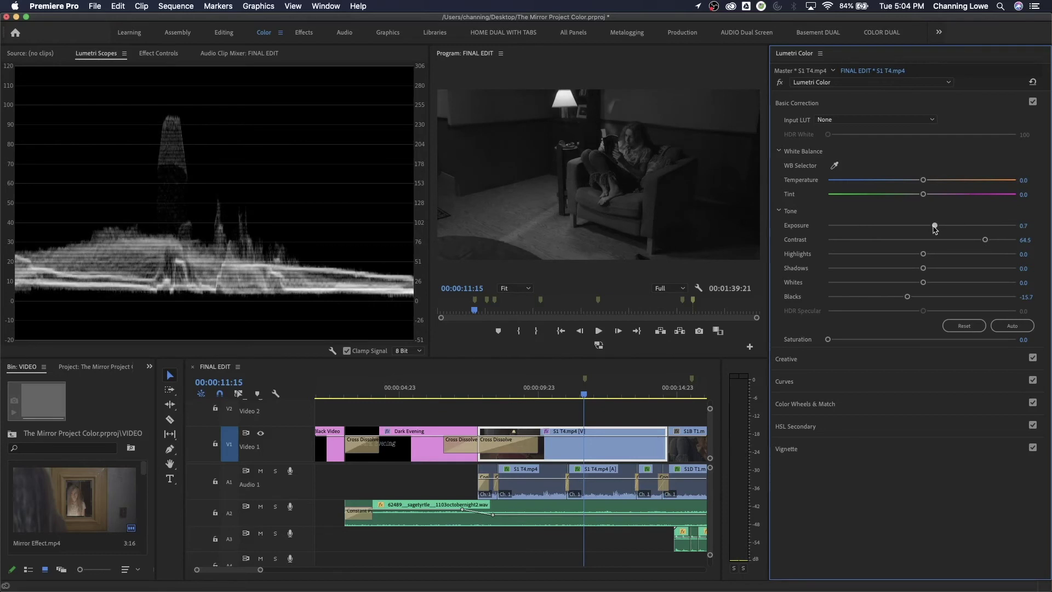
# - Set the armchair shot's whites to -27.9 and exposure to 0.9, and restore its saturation to 100
pyautogui.moveTo(923, 283); pyautogui.dragTo(896, 289)
pyautogui.moveTo(934, 229); pyautogui.dragTo(939, 230)
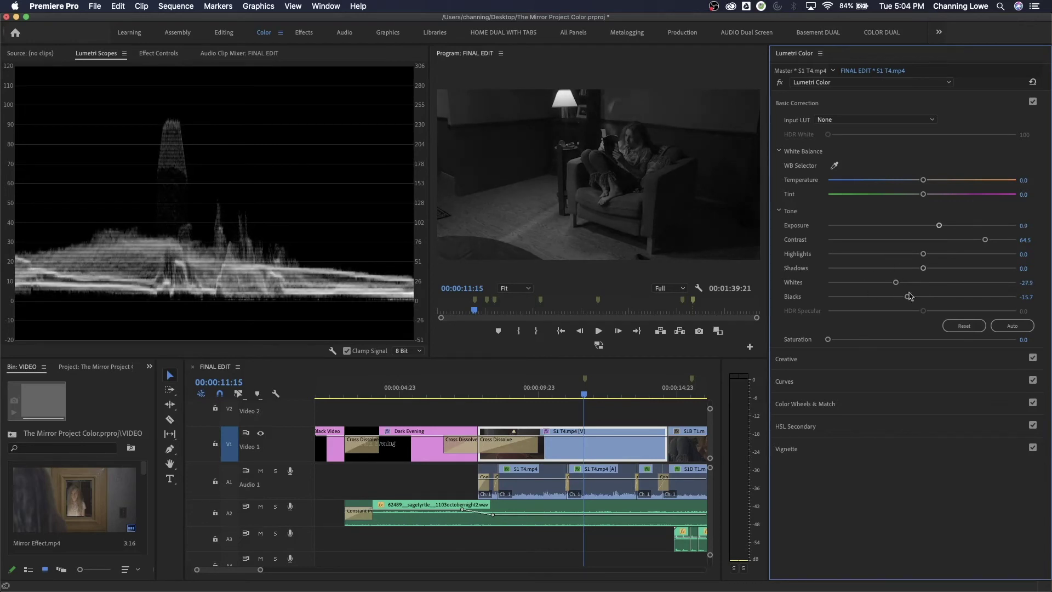
pyautogui.click(906, 340)
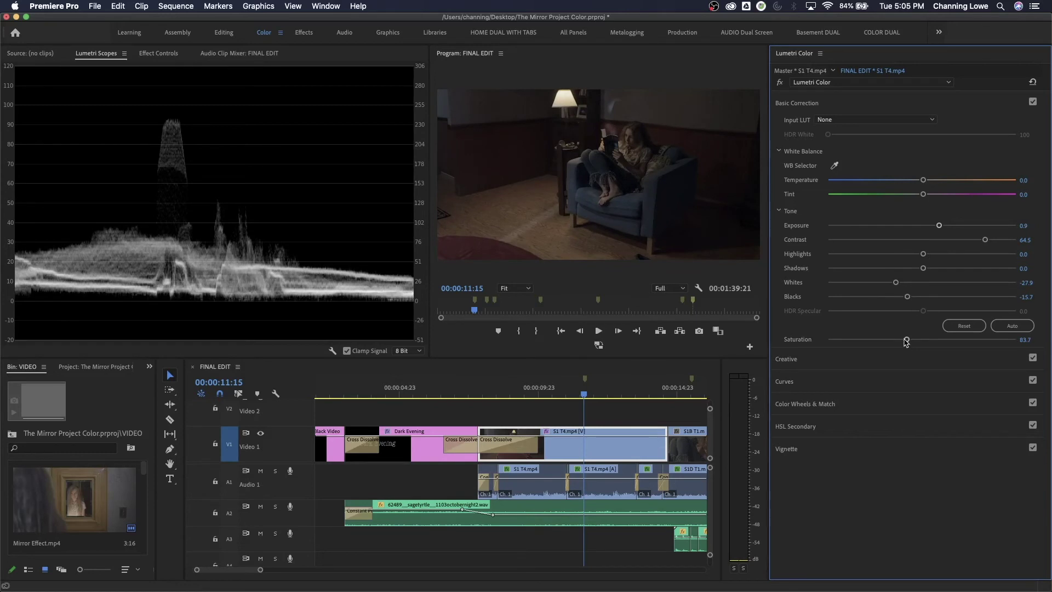
pyautogui.doubleClick(906, 340)
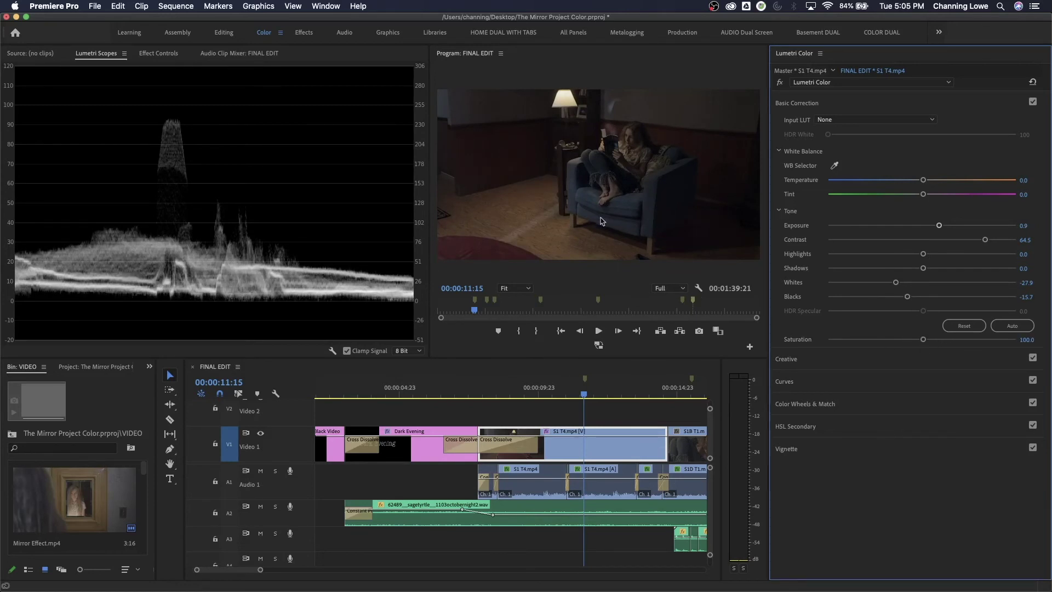
# - Compare the armchair shot with and without Basic Correction, and set exposure to 0.8, highlights to 27.3 and shadows to -10.5
pyautogui.click(1032, 102)
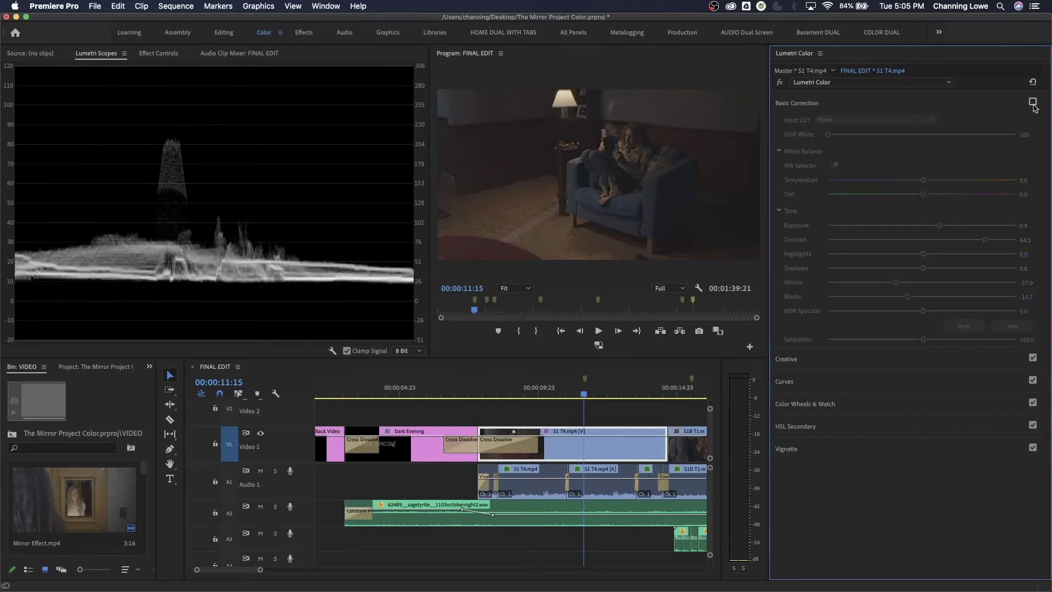
pyautogui.click(1032, 103)
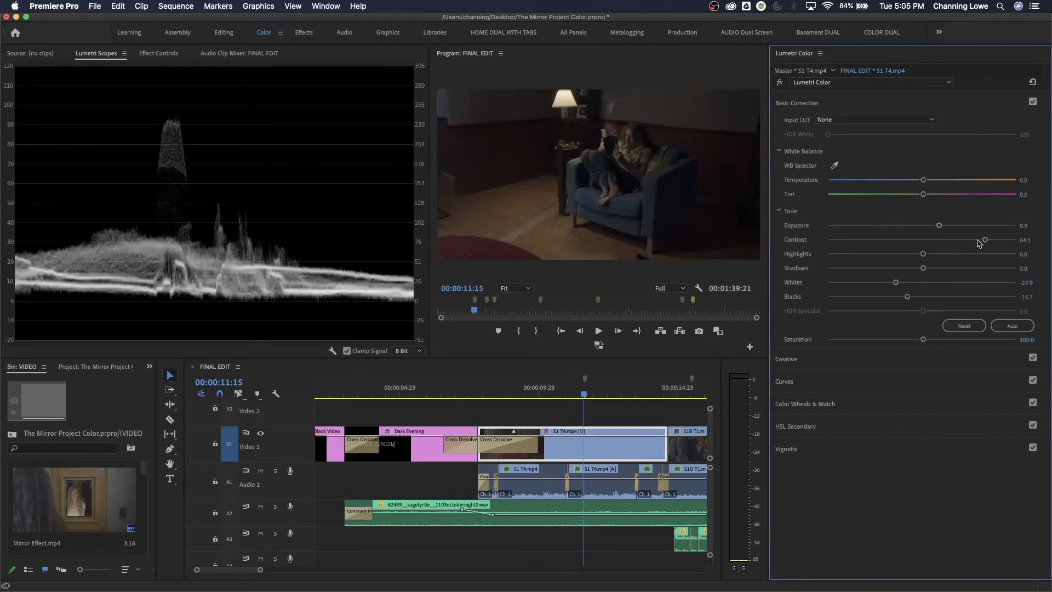
pyautogui.moveTo(979, 243); pyautogui.dragTo(935, 228)
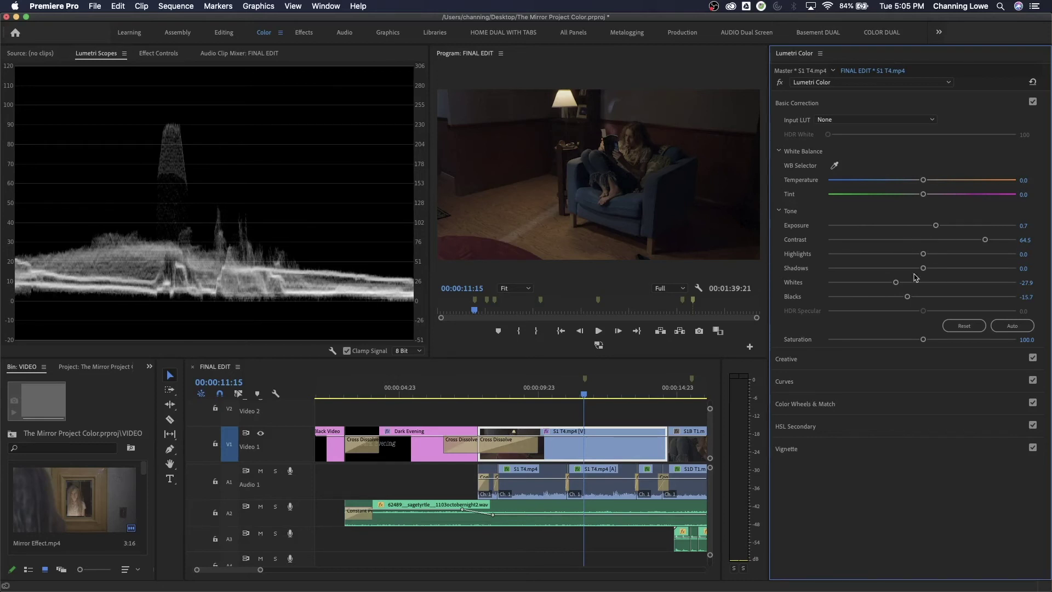
pyautogui.moveTo(923, 268); pyautogui.dragTo(947, 254)
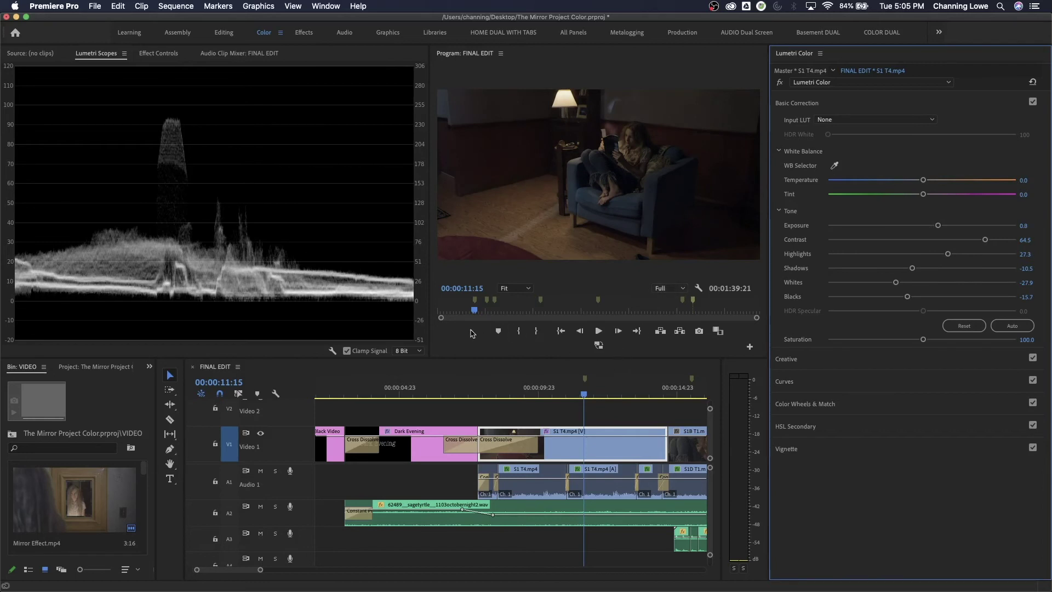
# - Add the YUV vectorscope to the Lumetri scopes and remove the luma waveform
pyautogui.rightClick(326, 275)
pyautogui.click(351, 289)
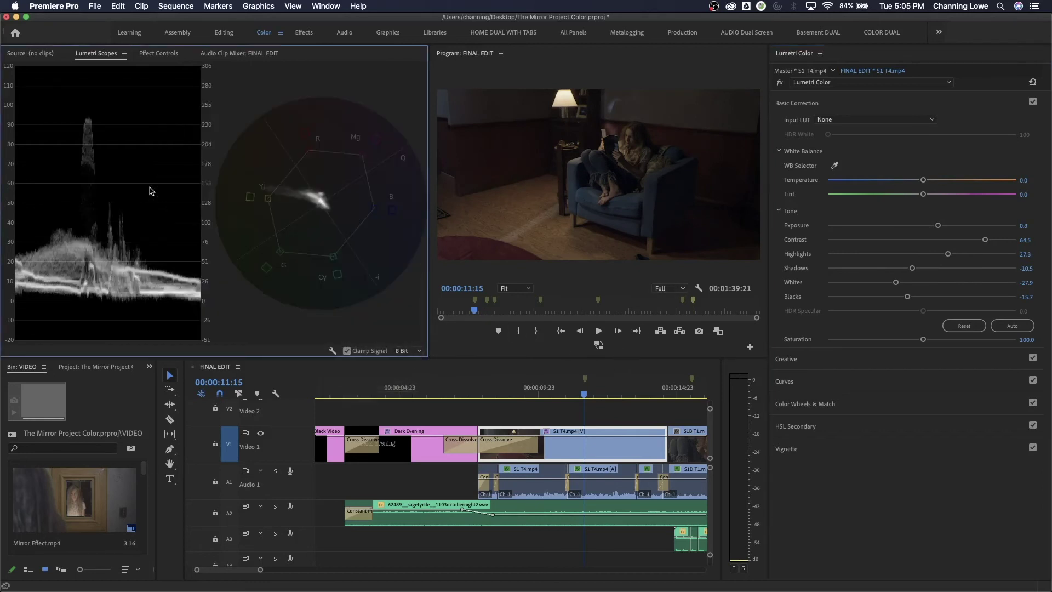
pyautogui.rightClick(152, 192)
pyautogui.click(244, 237)
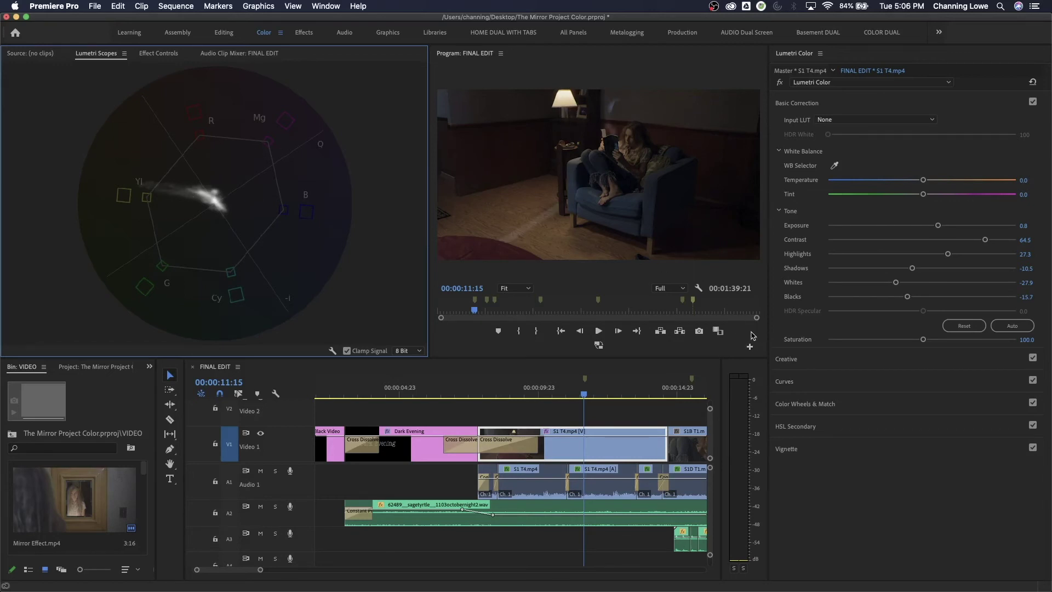
# - Lower the armchair shot's Basic Correction saturation to 94.2
pyautogui.click(922, 340)
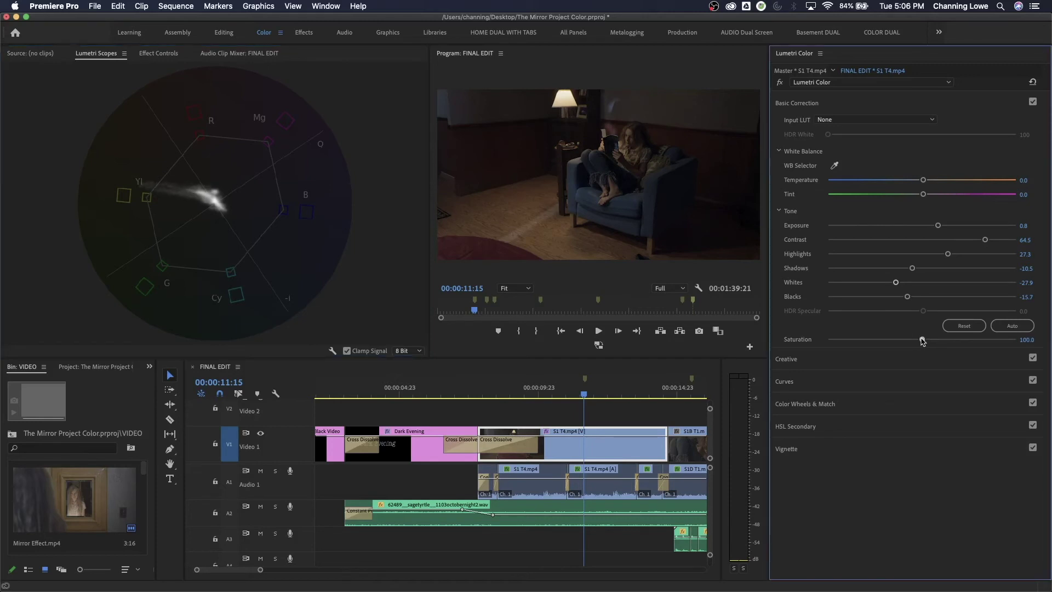
pyautogui.moveTo(922, 340); pyautogui.dragTo(920, 341)
pyautogui.moveTo(912, 341); pyautogui.dragTo(918, 342)
# - Sample the lampshade colour for the Hue vs Sat curve, slightly reduce that hue's saturation, and compare the curve off and on
pyautogui.click(853, 386)
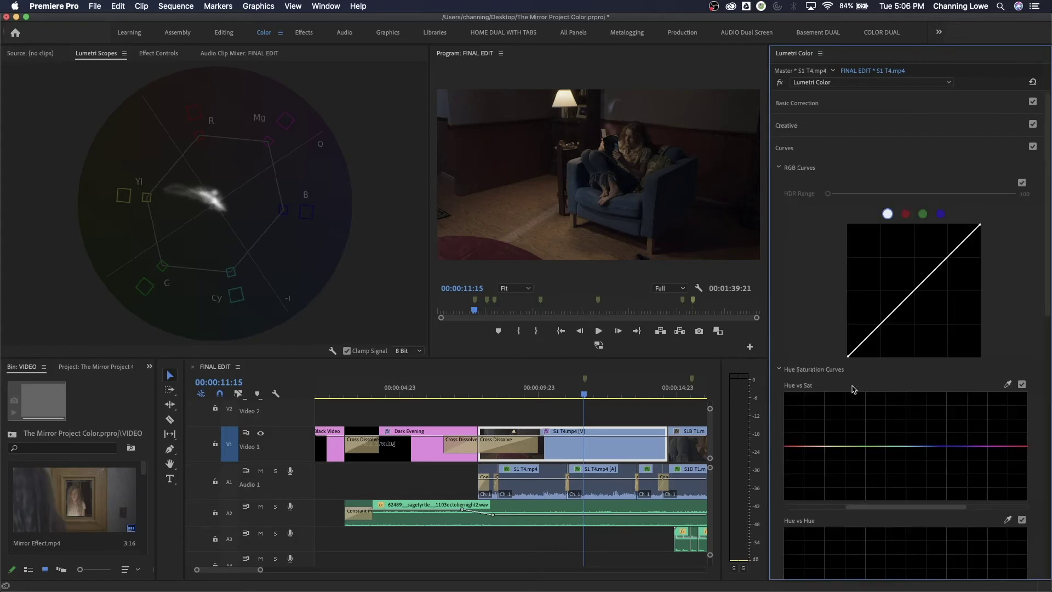
pyautogui.scroll(-3, 889, 319)
pyautogui.scroll(2, 943, 345)
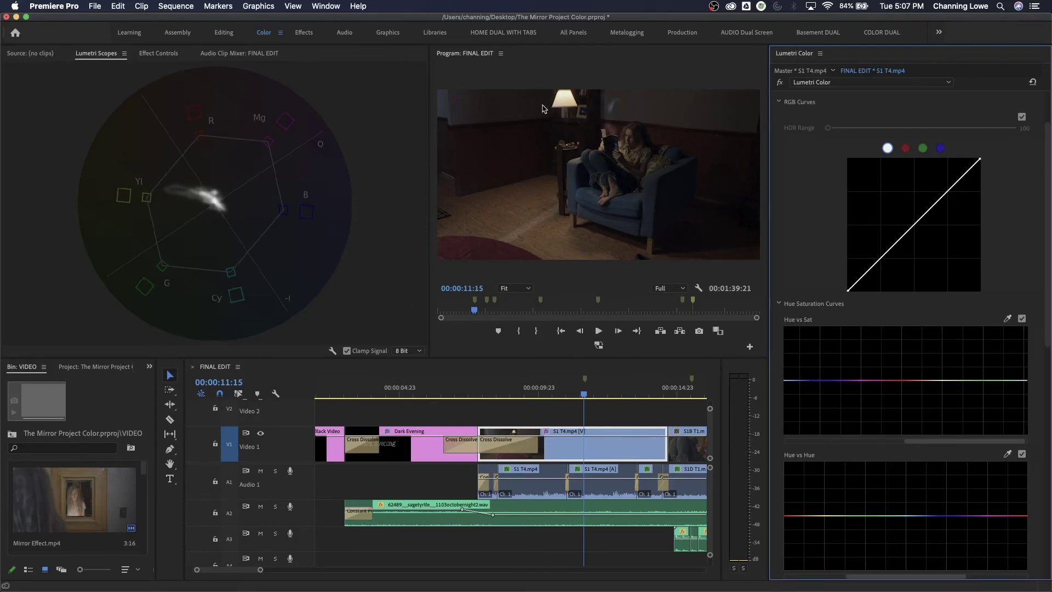
pyautogui.click(1007, 320)
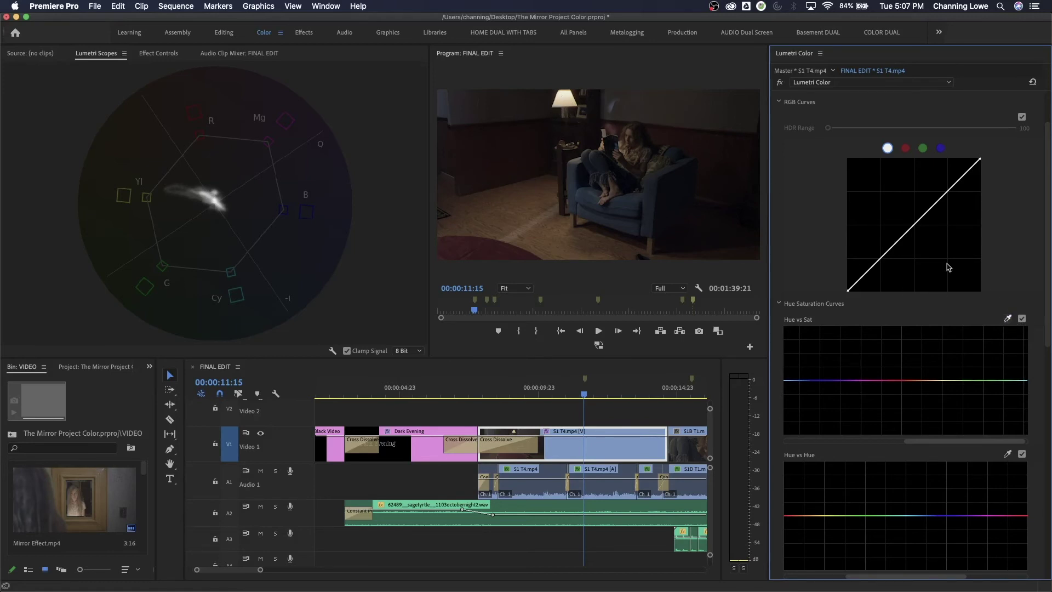
pyautogui.click(564, 96)
pyautogui.moveTo(927, 385)
pyautogui.mouseDown()
pyautogui.moveTo(935, 400)
pyautogui.moveTo(926, 396)
pyautogui.moveTo(950, 381)
pyautogui.moveTo(931, 395)
pyautogui.mouseUp()
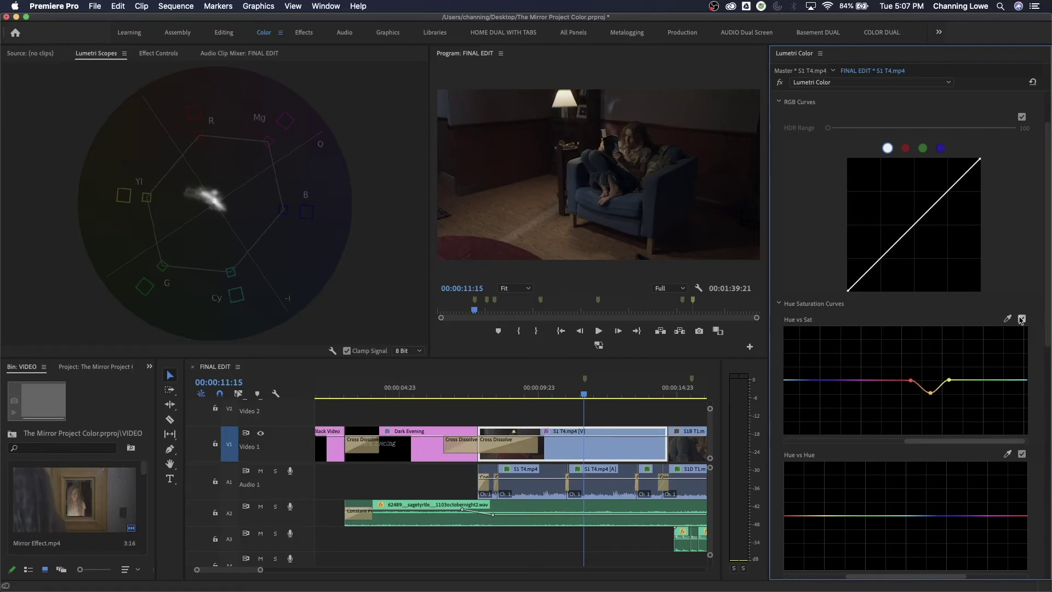
pyautogui.click(1022, 318)
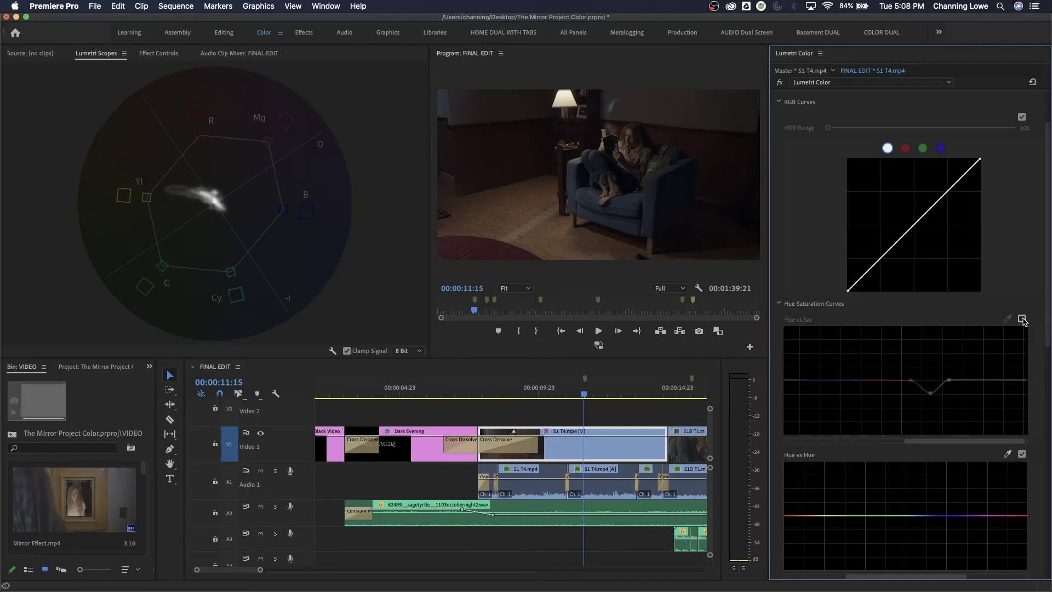
pyautogui.click(1021, 319)
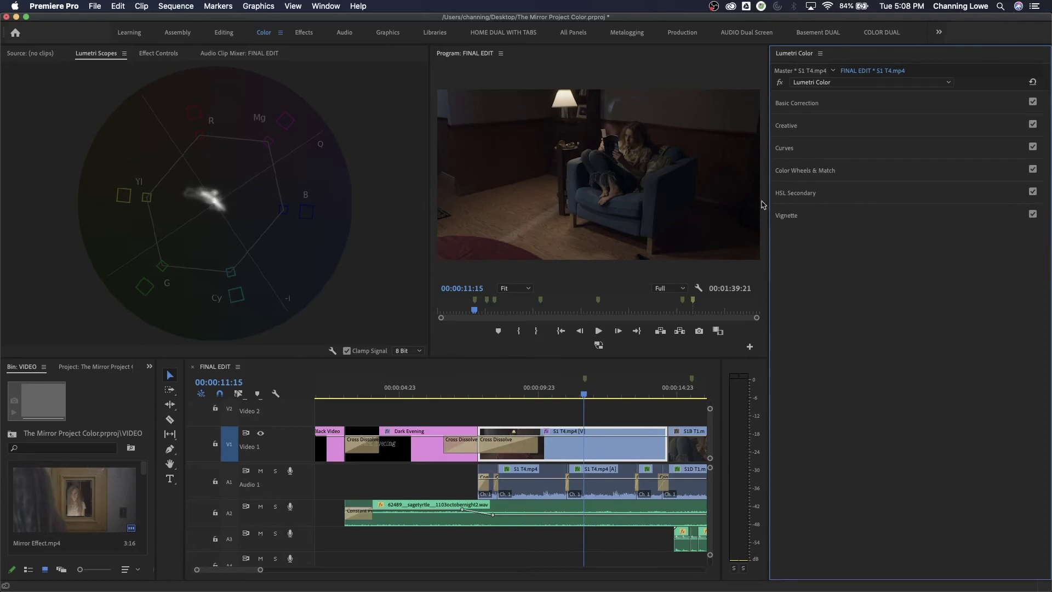
# - Switch the scopes to the RGB parade and cool the armchair shot with a temperature of about -16 and a tint of -11.6
pyautogui.rightClick(330, 214)
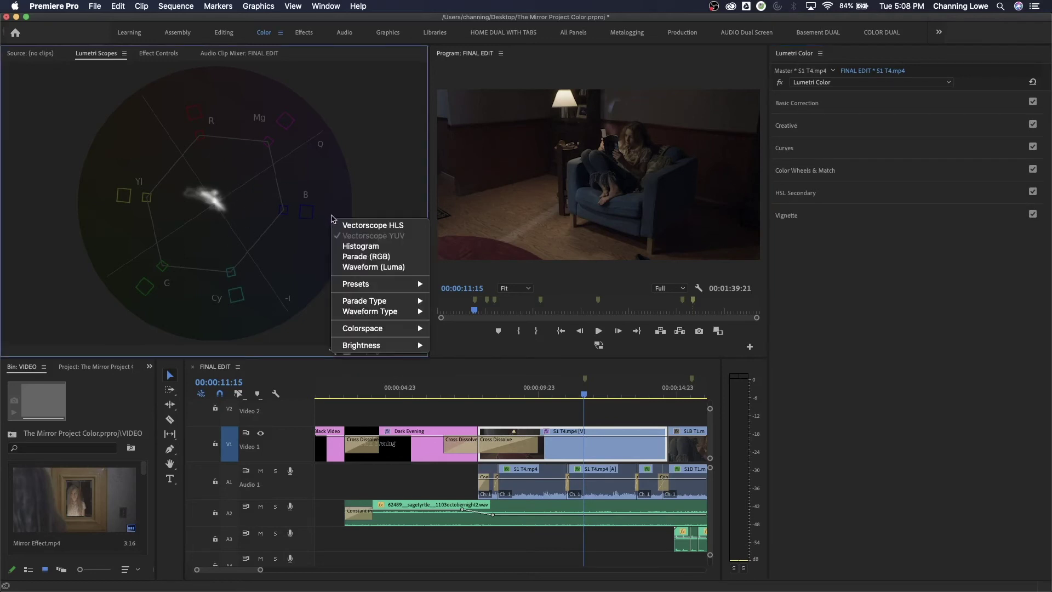
pyautogui.click(363, 254)
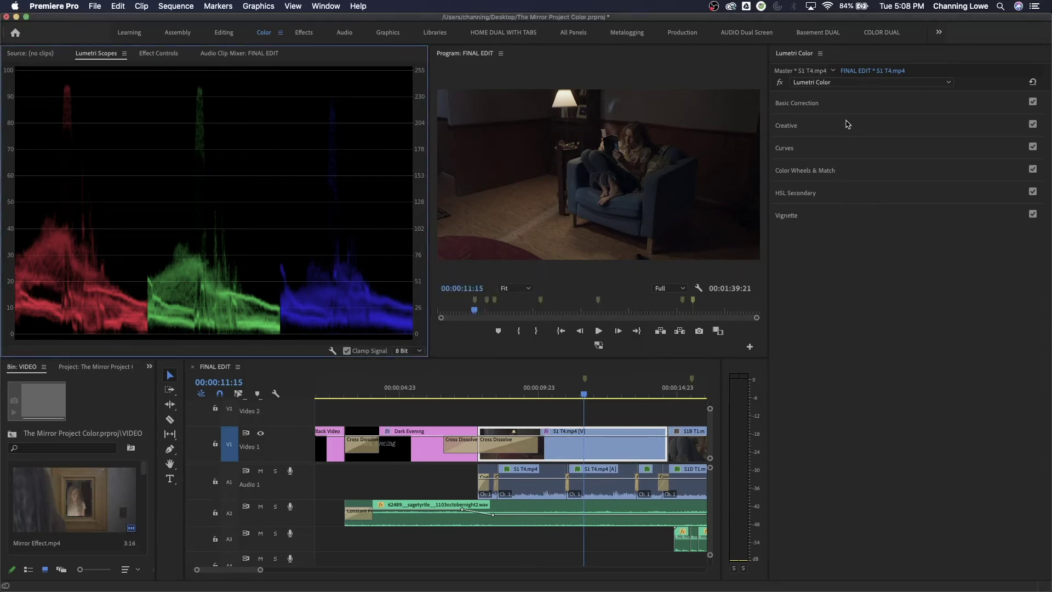
pyautogui.click(856, 105)
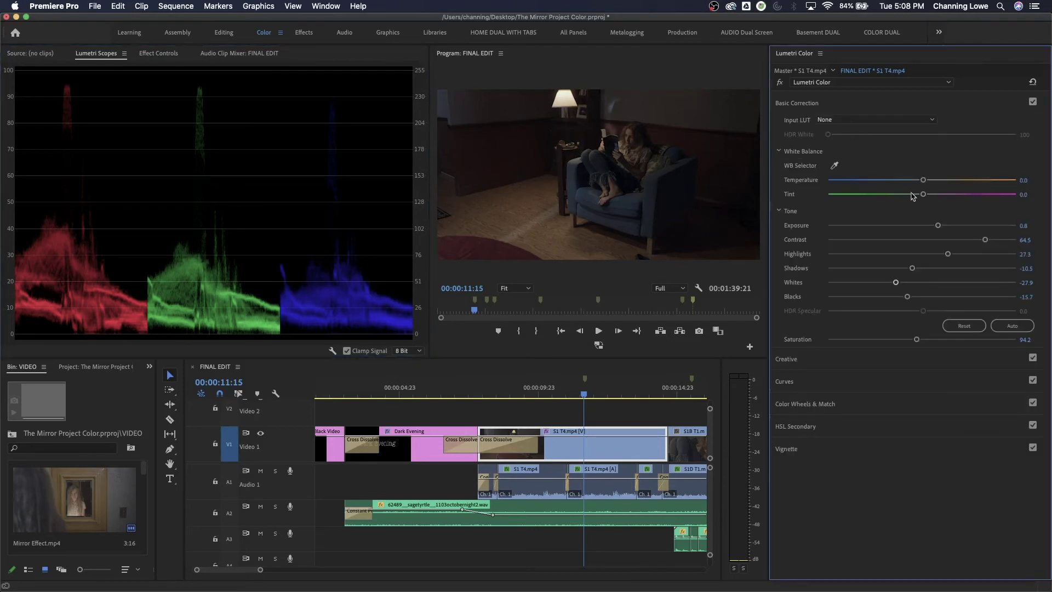
pyautogui.moveTo(922, 180); pyautogui.dragTo(893, 183)
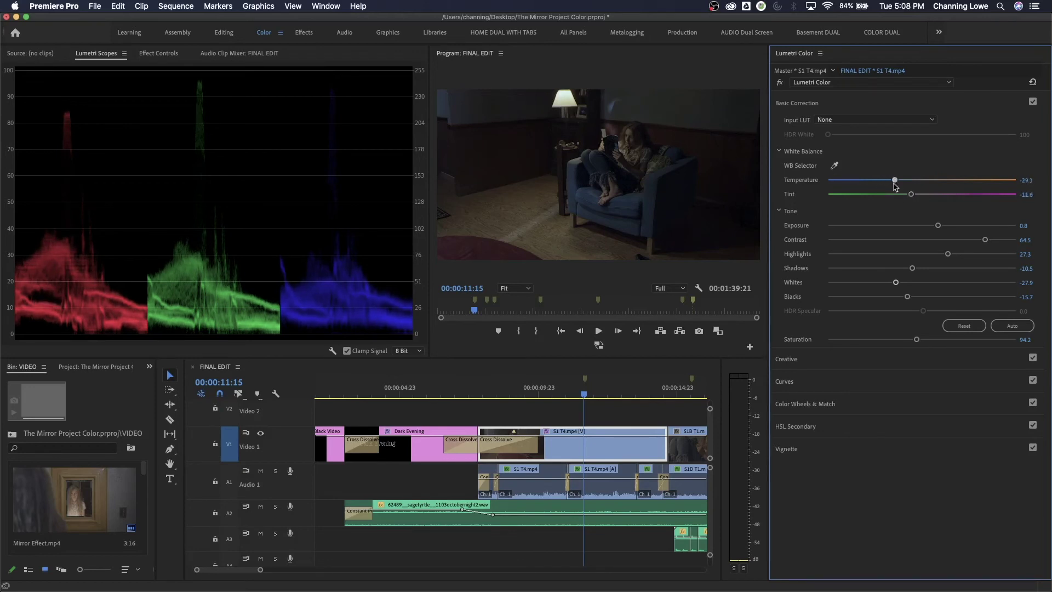
pyautogui.click(1031, 103)
pyautogui.moveTo(884, 180); pyautogui.dragTo(906, 186)
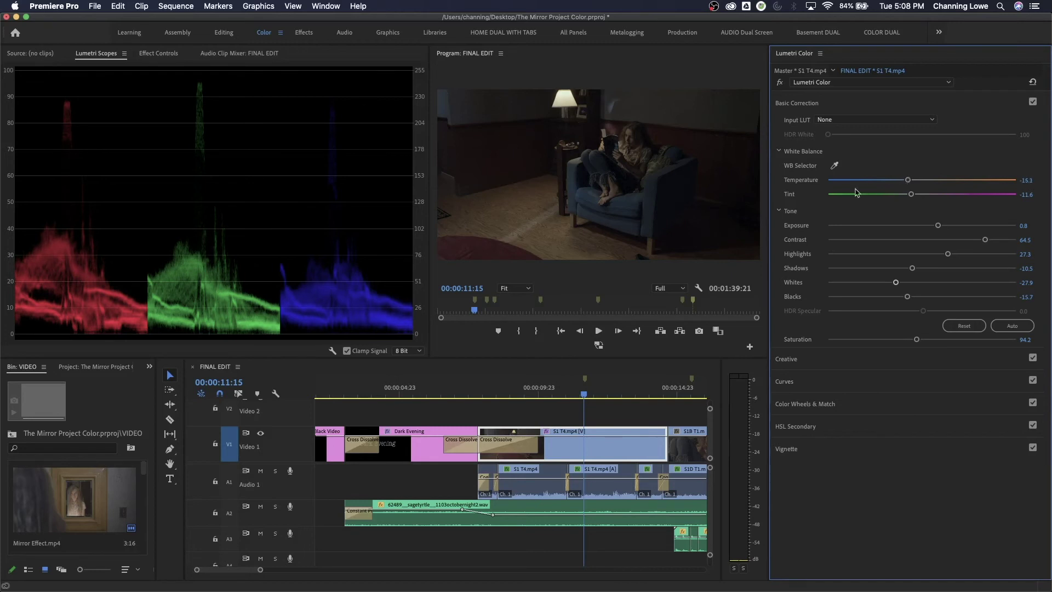
# - Set the armchair shot's blacks to -20.3, temperature to -32.0 and exposure to 0.6 in Basic Correction
pyautogui.moveTo(907, 297); pyautogui.dragTo(903, 299)
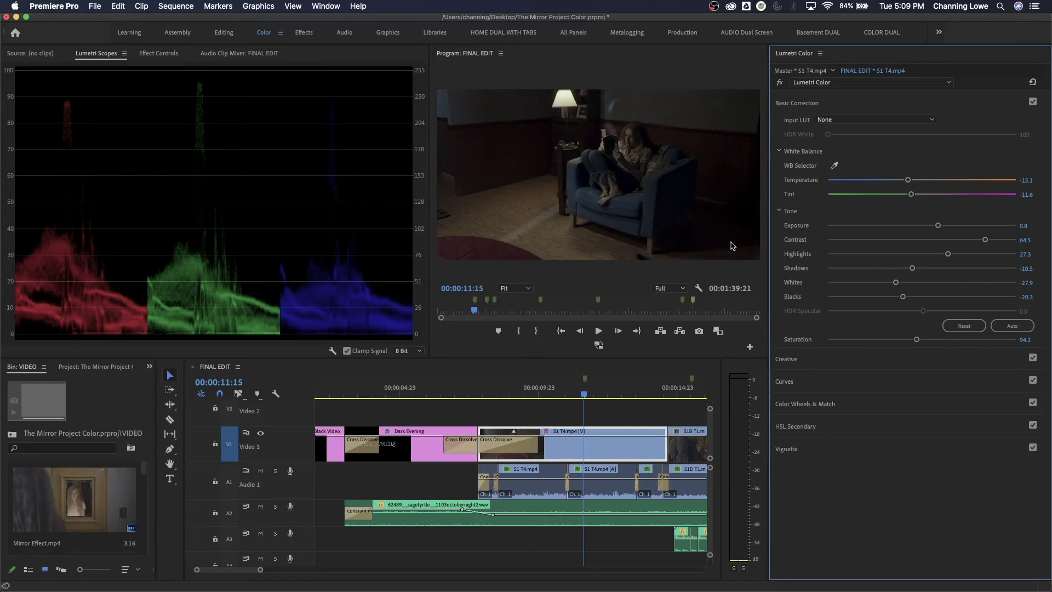
pyautogui.moveTo(941, 229); pyautogui.dragTo(936, 227)
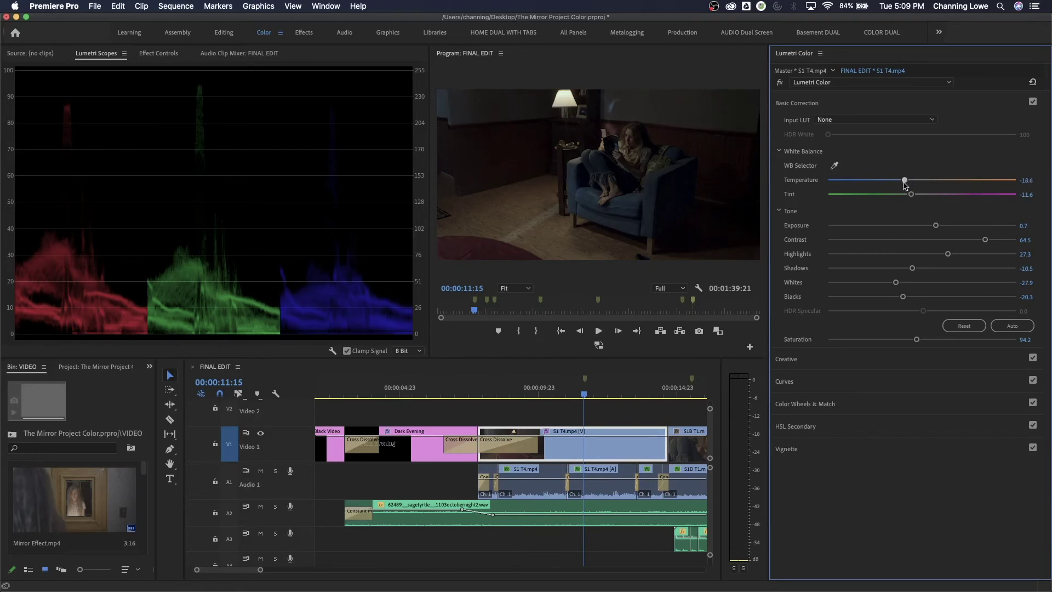
pyautogui.moveTo(904, 184)
pyautogui.mouseDown()
pyautogui.moveTo(878, 190)
pyautogui.moveTo(891, 194)
pyautogui.mouseUp()
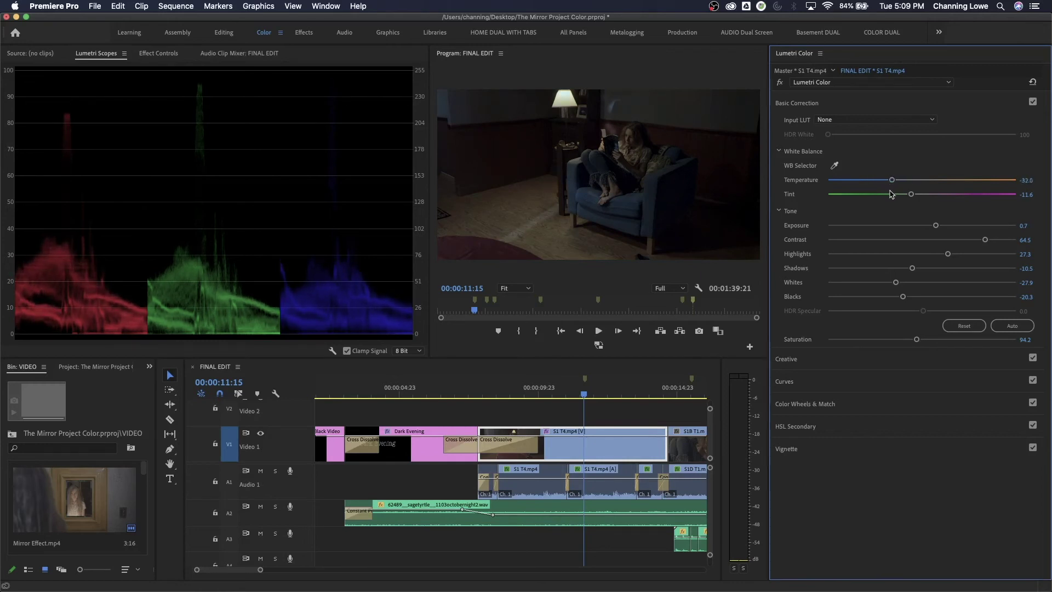
pyautogui.moveTo(936, 225); pyautogui.dragTo(933, 226)
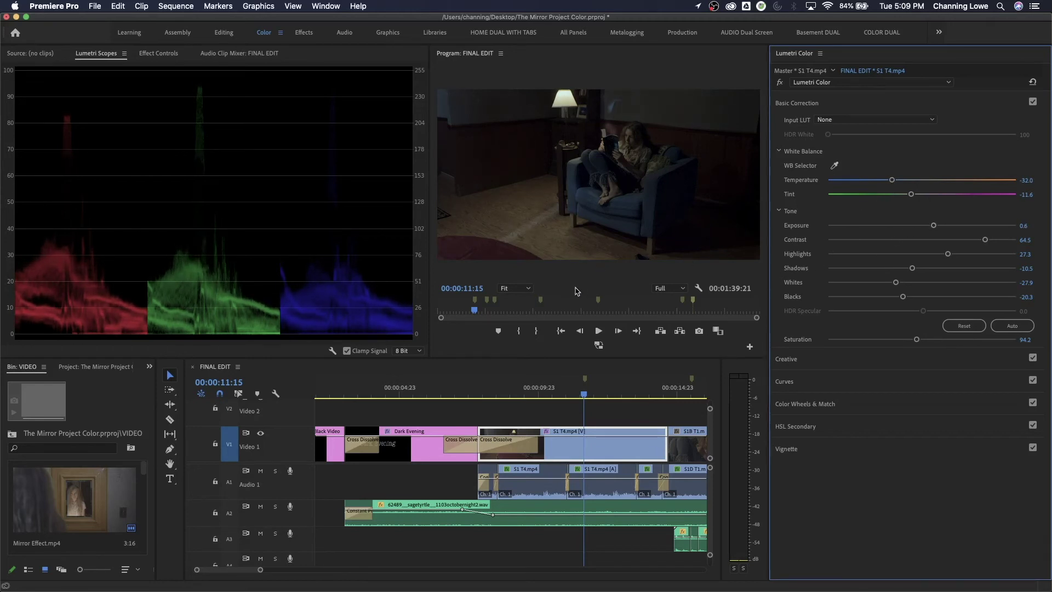
# - Examine the graded armchair shot in an enlarged program monitor, comparing it with the Lumetri effect off and on
pyautogui.click(559, 289)
pyautogui.hotkey('ctrl', '`')
pyautogui.hotkey('ctrl', '`')
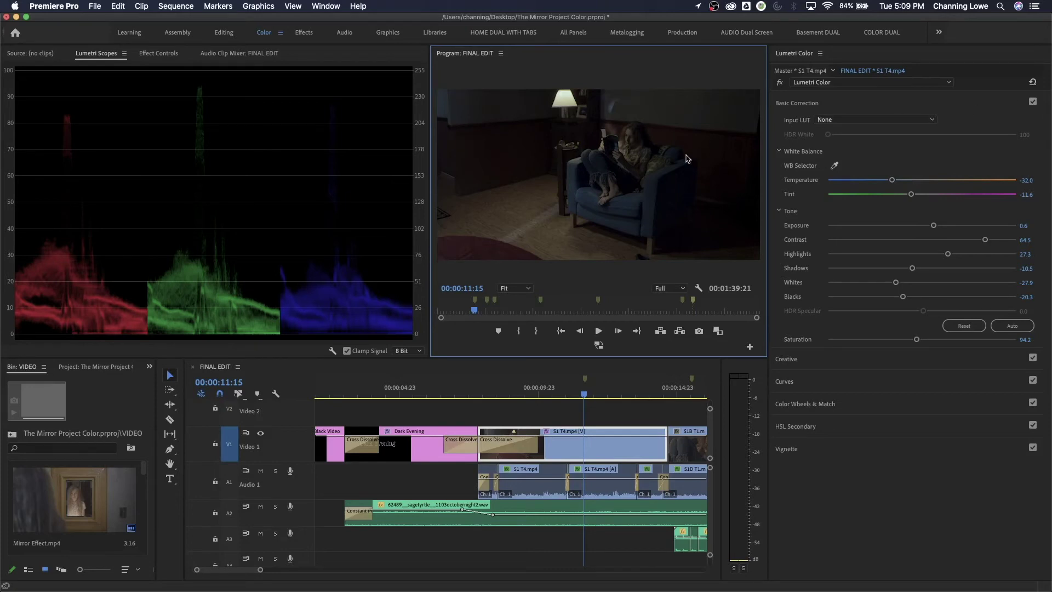
pyautogui.press('`')
pyautogui.press('`')
pyautogui.click(779, 82)
pyautogui.press('`')
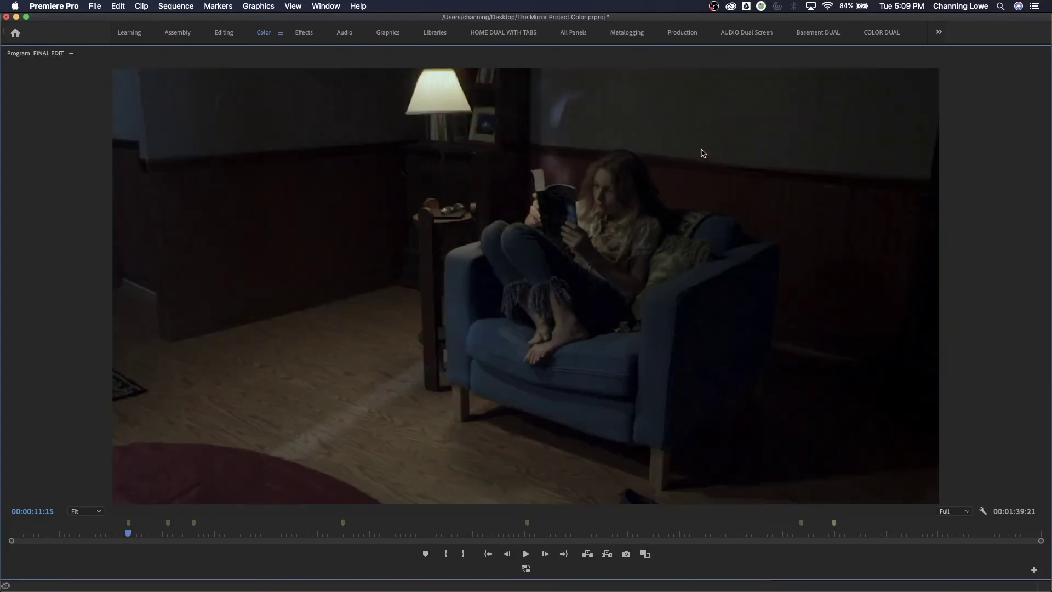
pyautogui.press('`')
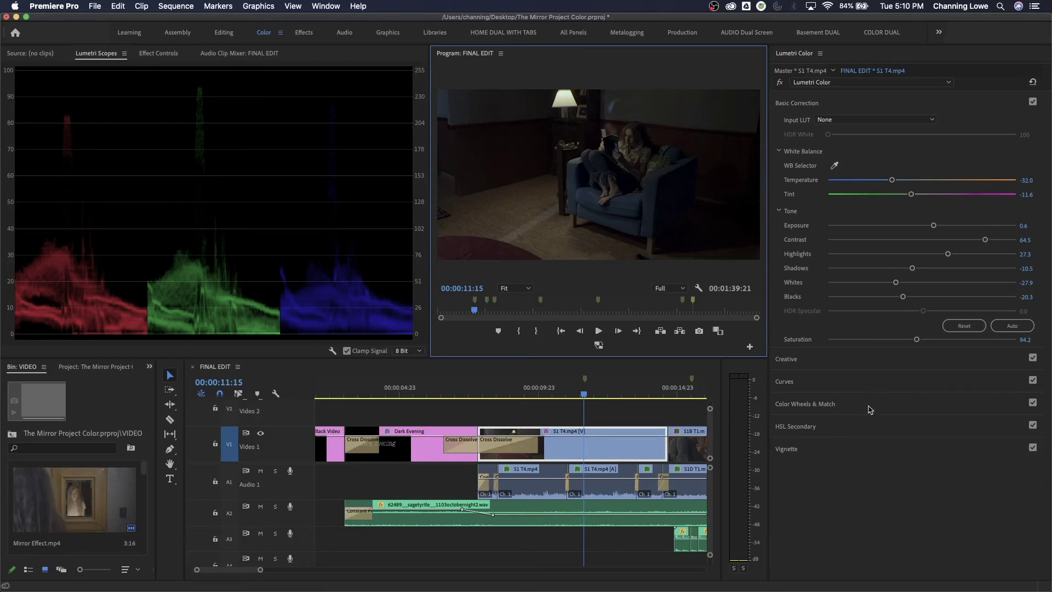
# - Sharpen the armchair shot to 28.5 in the Creative adjustments and check the image at full screen
pyautogui.click(849, 359)
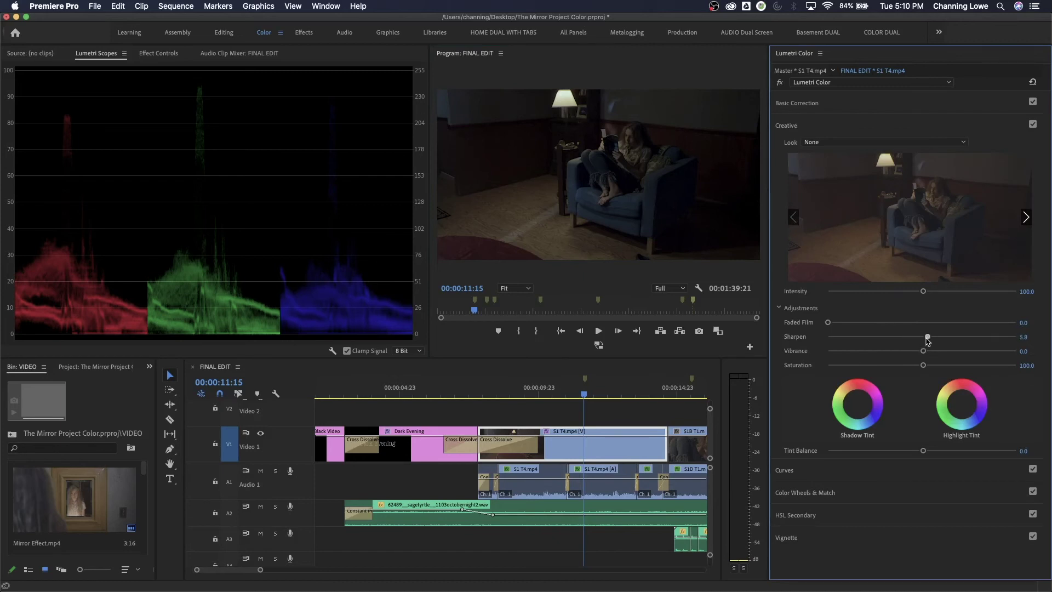
pyautogui.moveTo(925, 338); pyautogui.dragTo(948, 339)
pyautogui.hotkey('ctrl', '`')
pyautogui.hotkey('ctrl', '`')
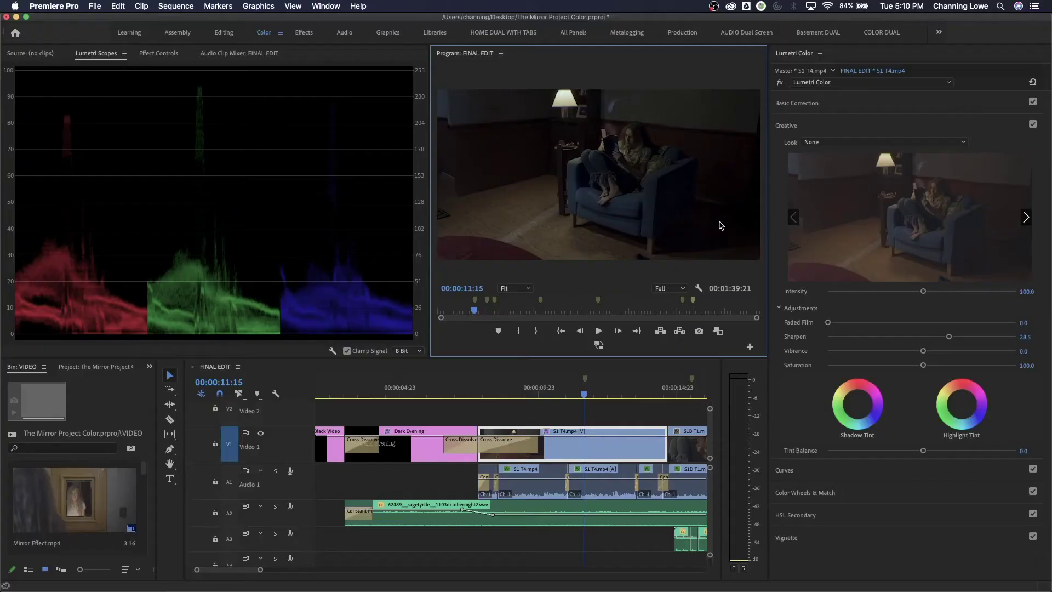
pyautogui.hotkey('ctrl', '`')
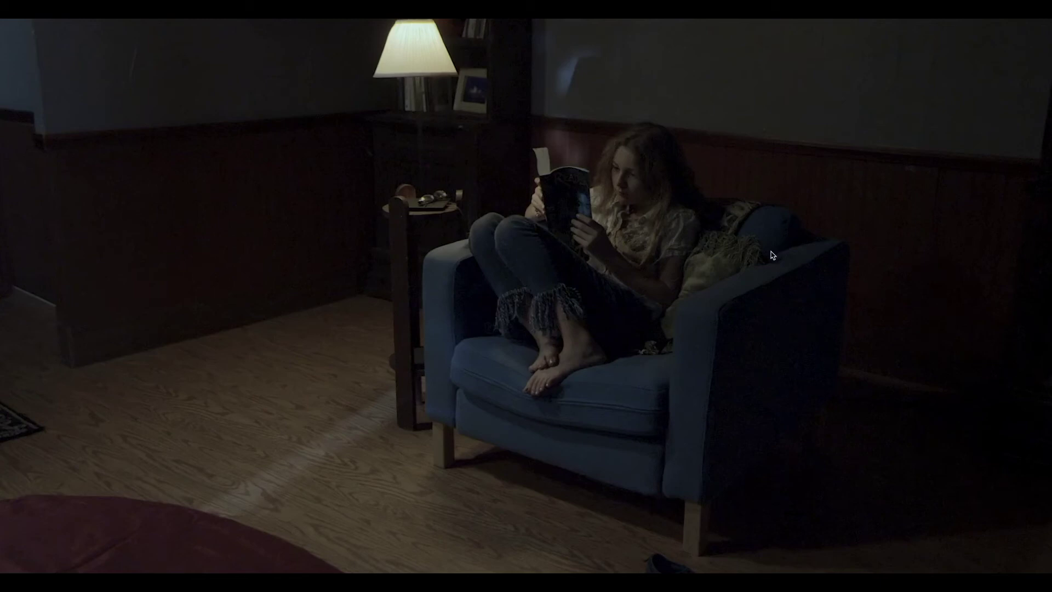
pyautogui.hotkey('ctrl', '`')
pyautogui.press('`')
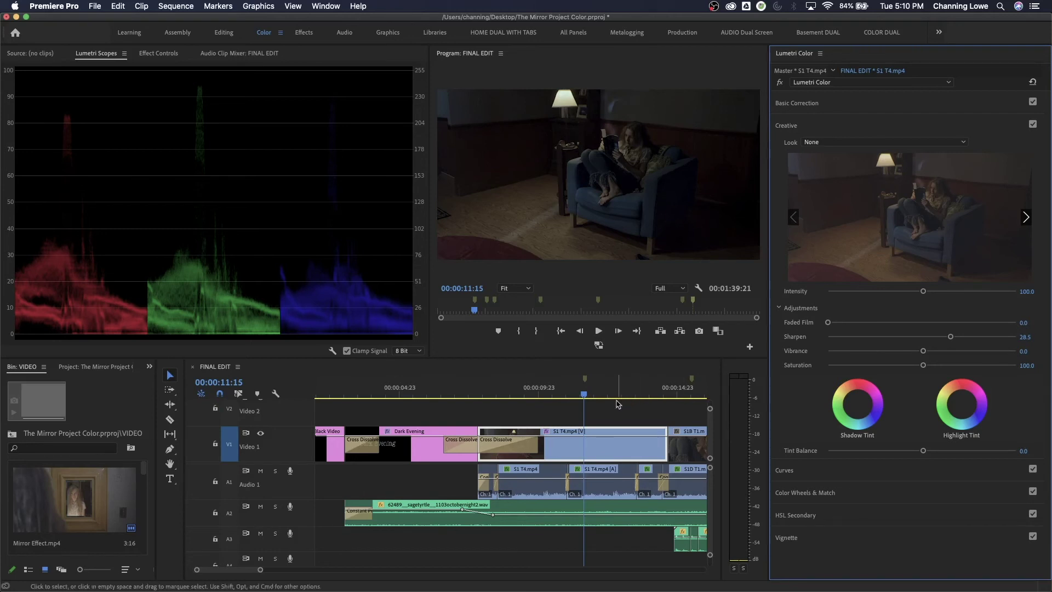
# - Go to the S1B T1.mp4 close-up at 00:00:15:04, switch the scopes to the luma waveform and open its Basic Correction settings
pyautogui.moveTo(618, 403); pyautogui.dragTo(683, 401)
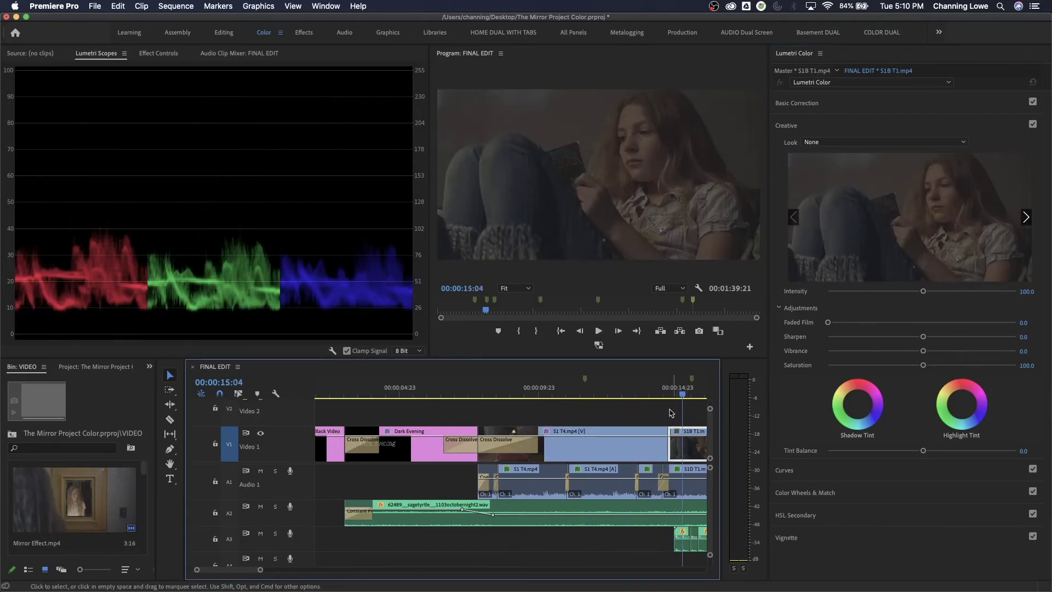
pyautogui.rightClick(217, 196)
pyautogui.click(257, 243)
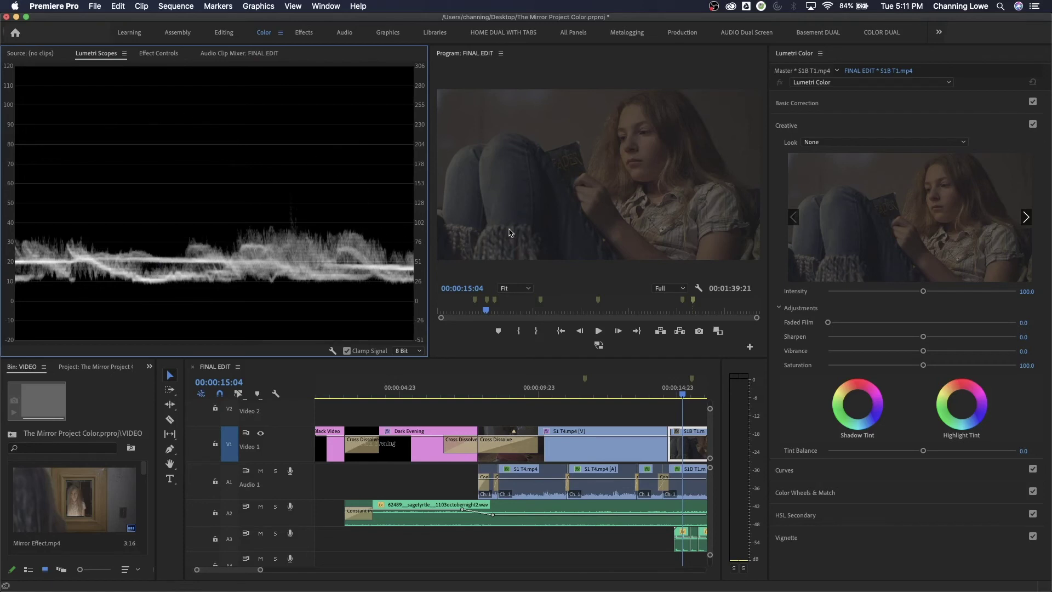
pyautogui.click(834, 108)
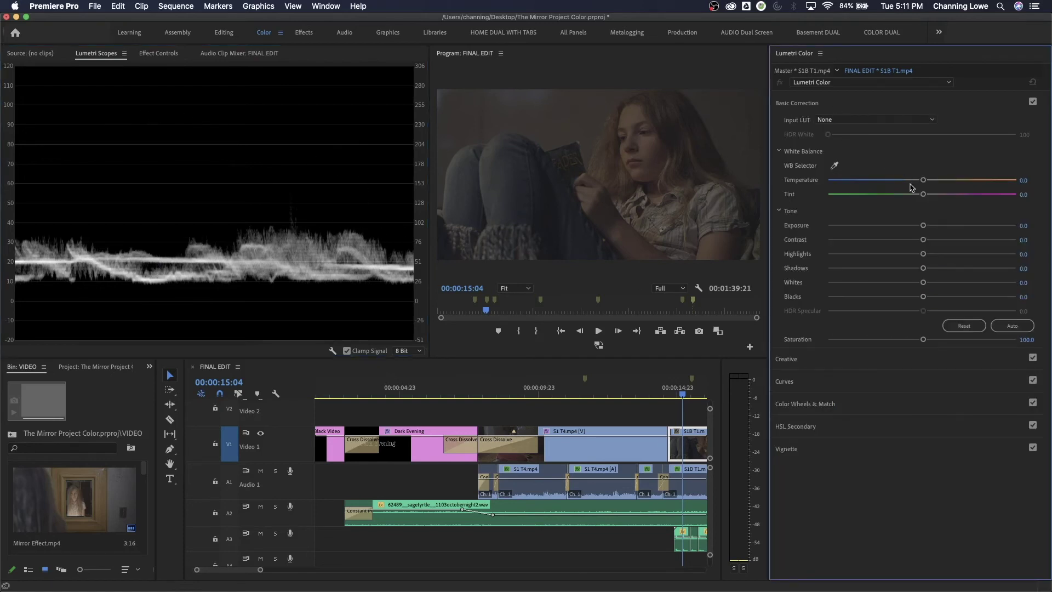
# - Set the S1B T1.mp4 close-up's exposure to 1.1 and contrast to 95.9, and shape a gentle S-curve in its RGB Curves
pyautogui.moveTo(923, 225); pyautogui.dragTo(1013, 257)
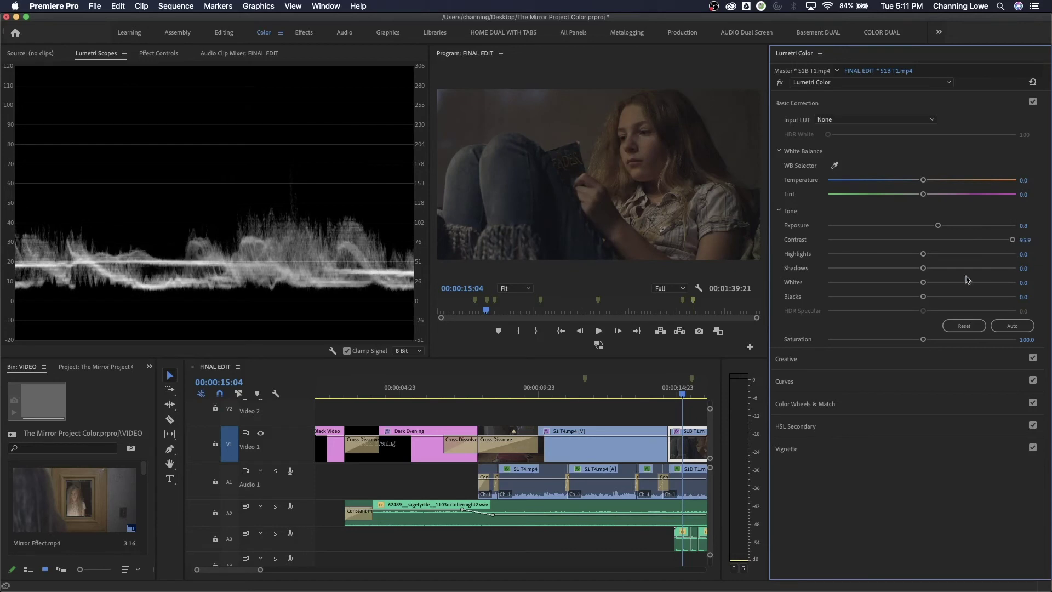
pyautogui.click(868, 364)
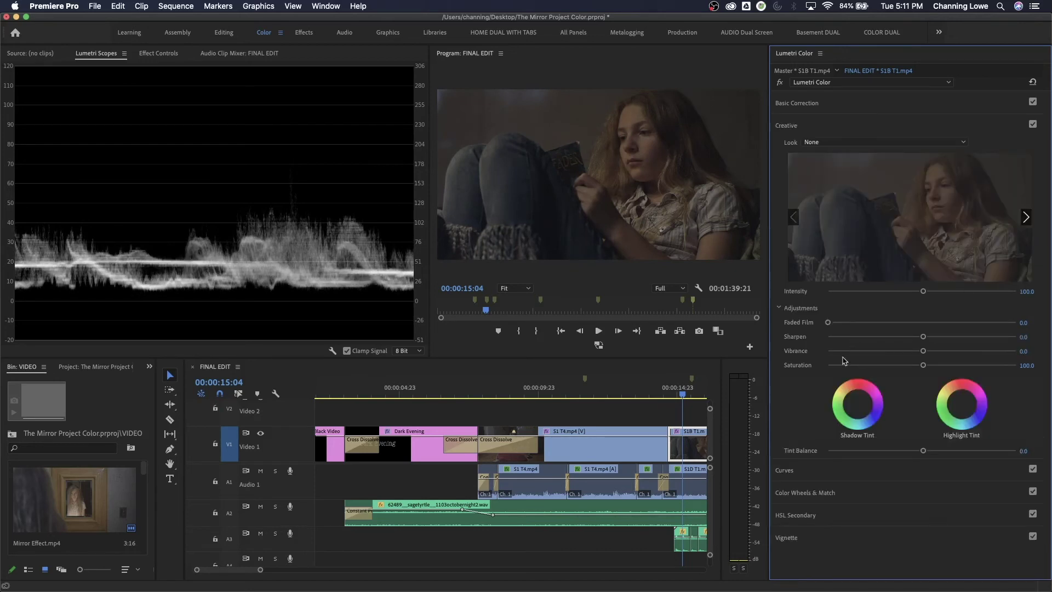
pyautogui.click(832, 469)
pyautogui.moveTo(868, 339); pyautogui.dragTo(873, 342)
pyautogui.moveTo(946, 269); pyautogui.dragTo(929, 277)
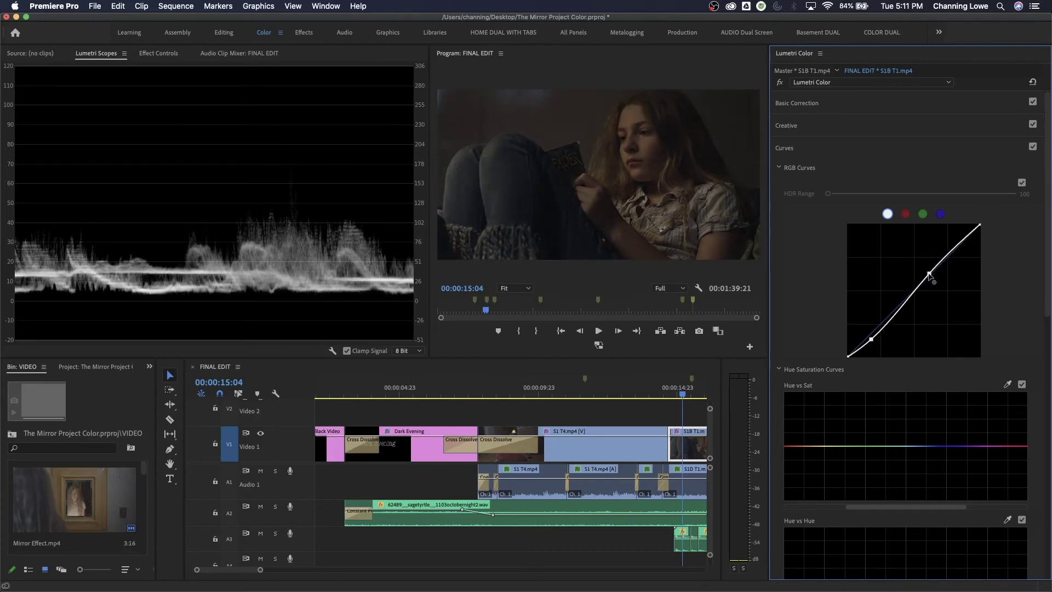
pyautogui.click(818, 109)
pyautogui.moveTo(943, 228); pyautogui.dragTo(942, 227)
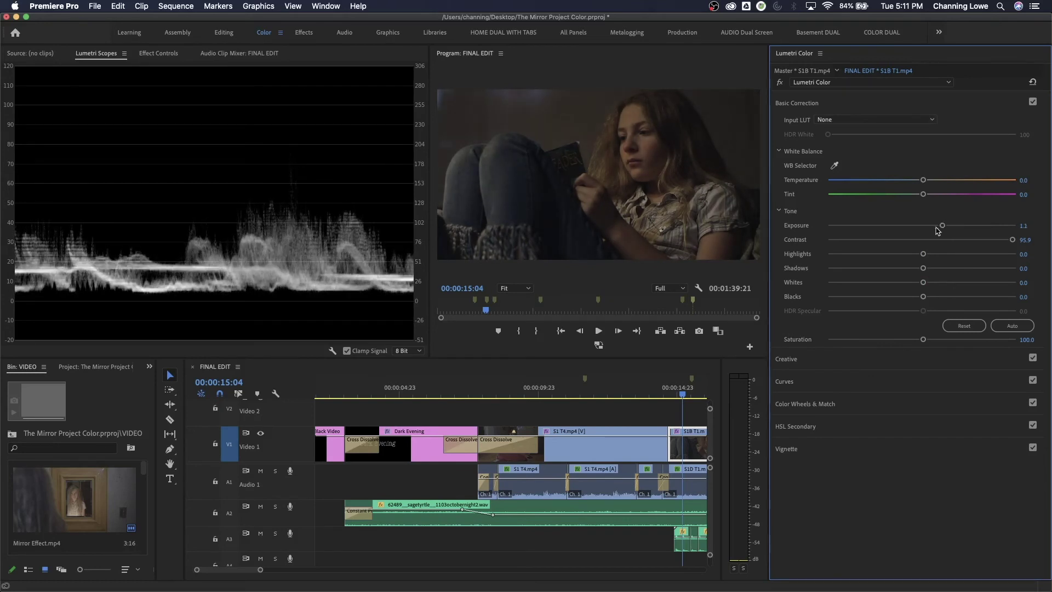
# - Open Comparison View with the armchair frame at 00:00:11:01 as reference and examine it beside the close-up in an enlarged program monitor
pyautogui.click(841, 404)
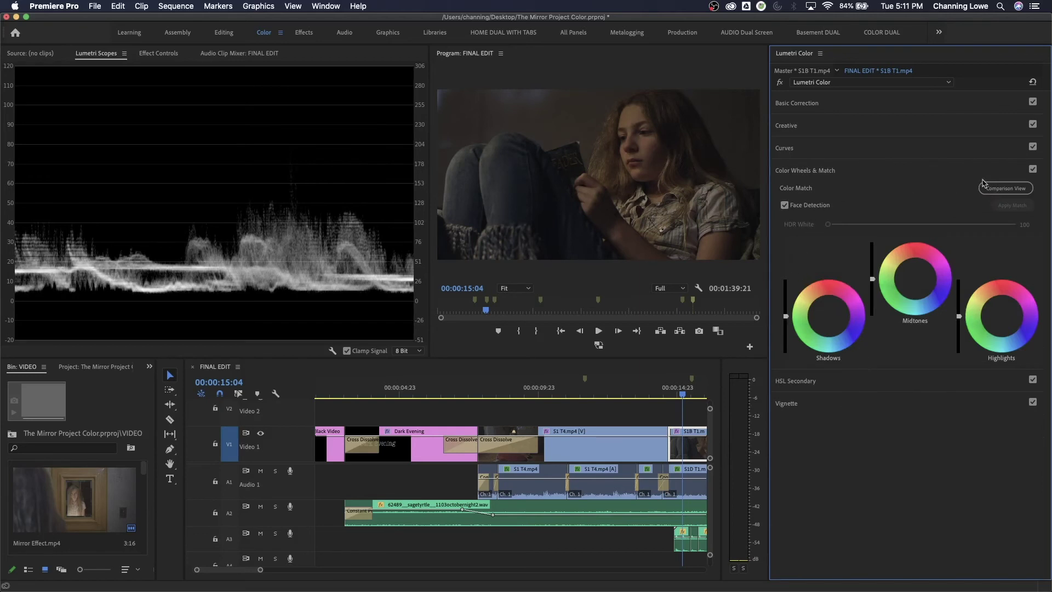
pyautogui.click(1000, 189)
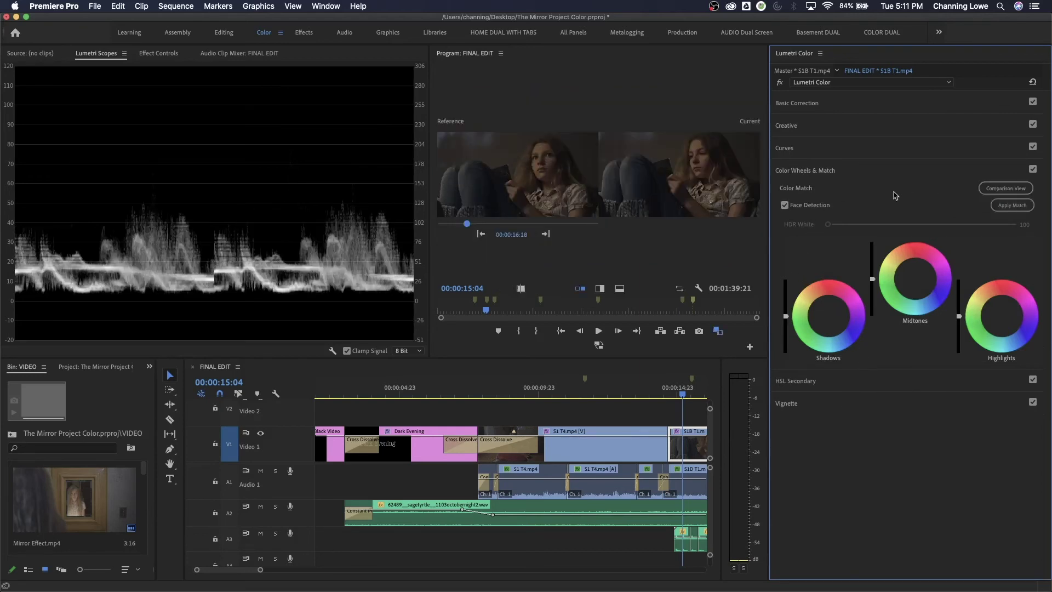
pyautogui.click(481, 234)
pyautogui.click(481, 233)
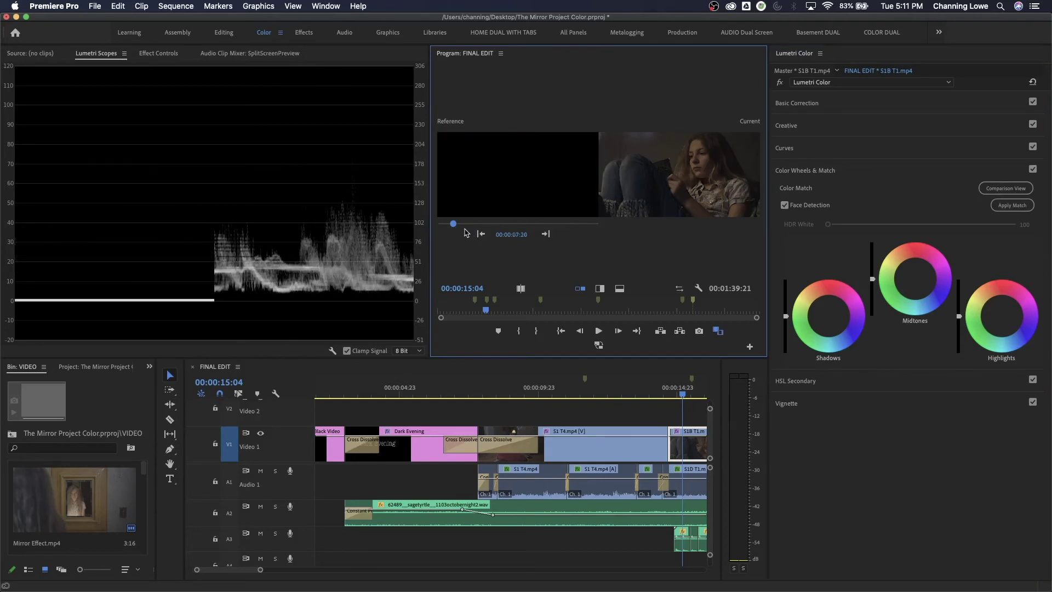
pyautogui.moveTo(460, 224); pyautogui.dragTo(457, 229)
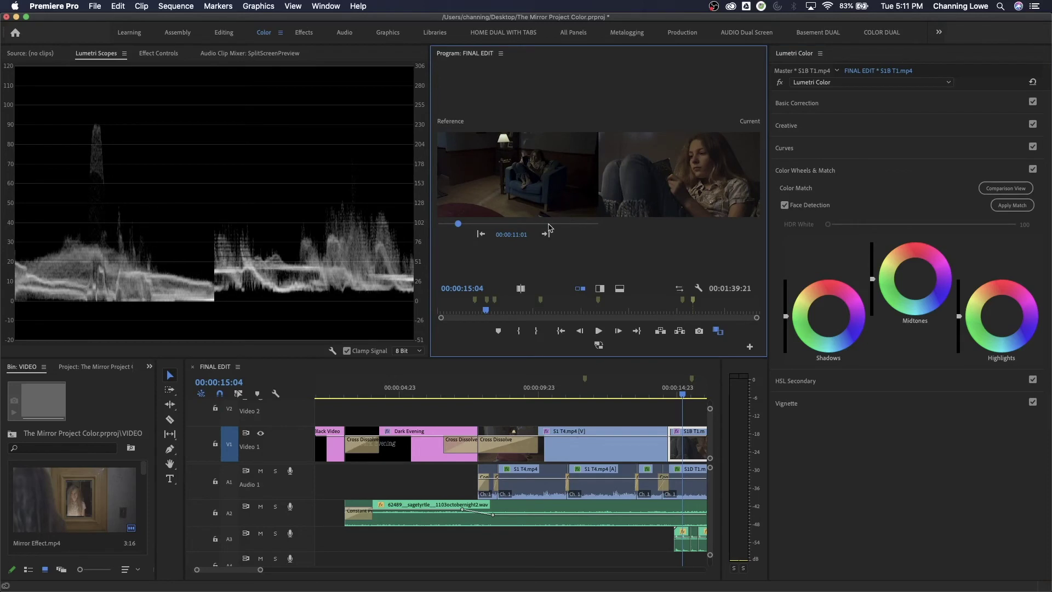
pyautogui.press('`')
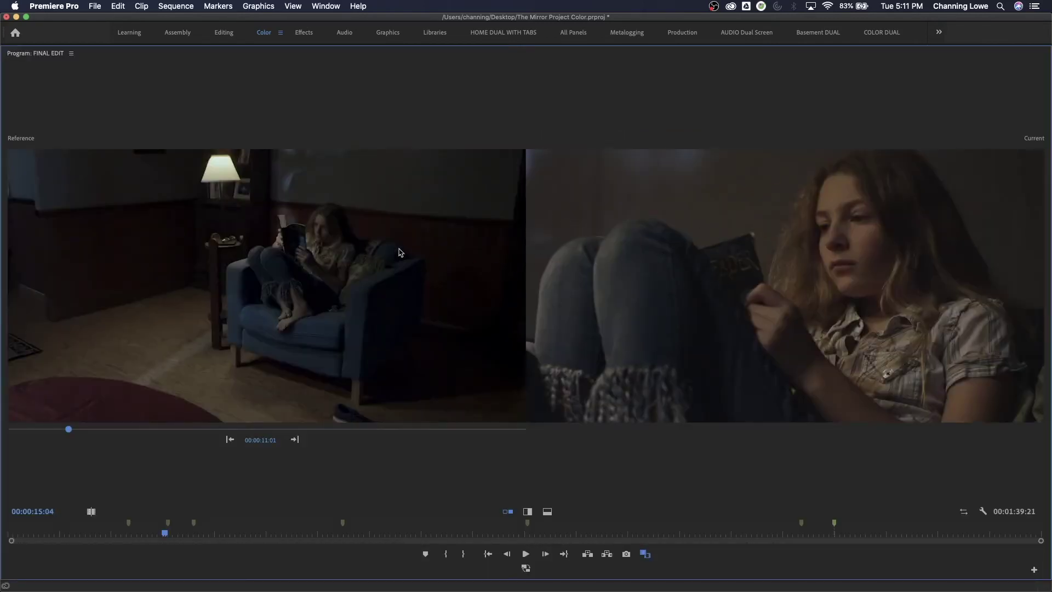
pyautogui.press('`')
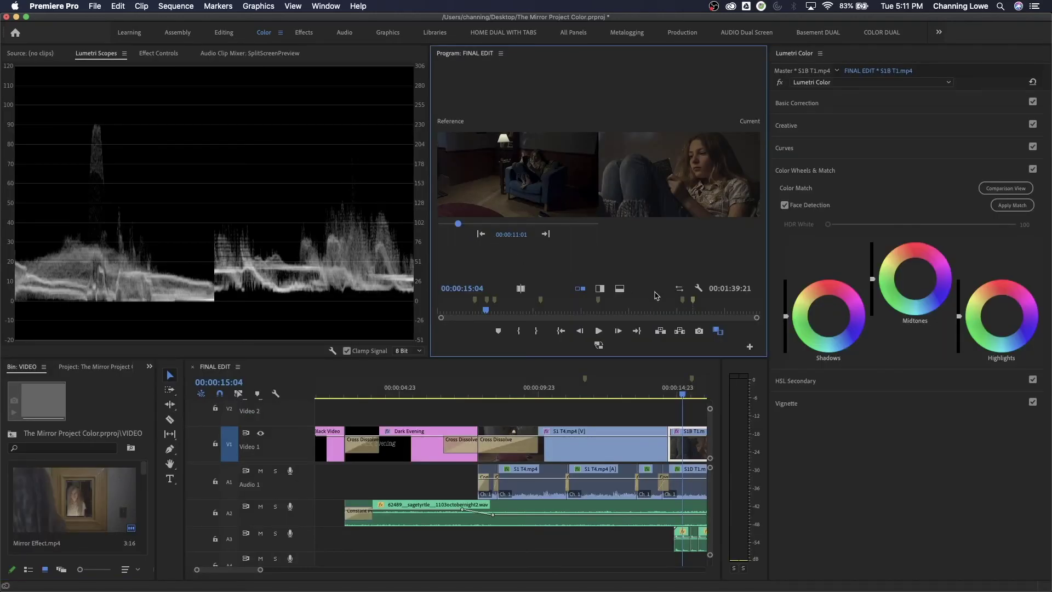
# - Place the Comparison View control among the program monitor's controls in the Button Editor and toggle the comparison, ending with it off
pyautogui.click(716, 332)
pyautogui.click(715, 332)
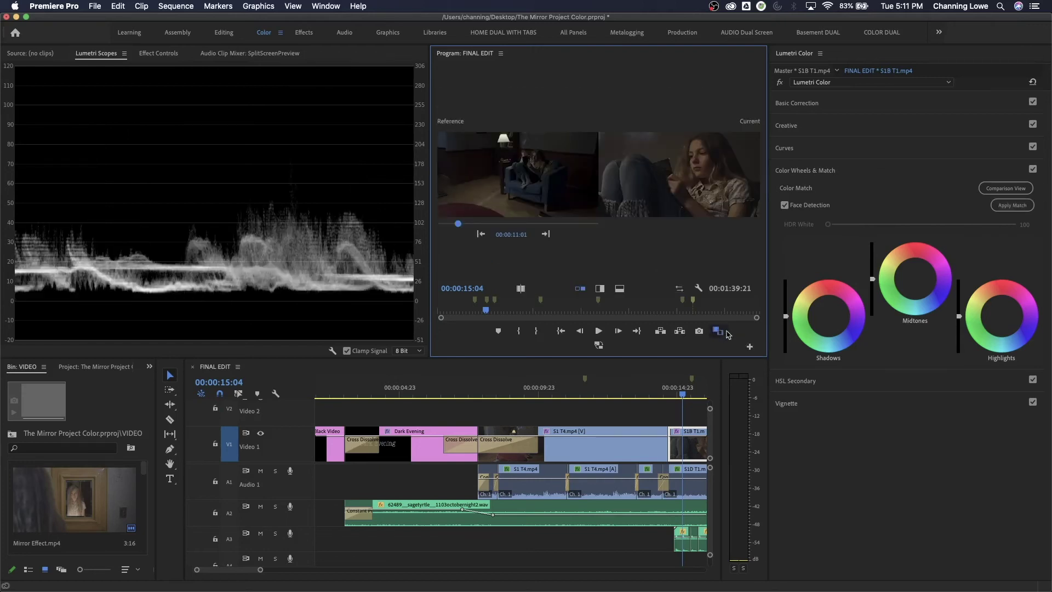
pyautogui.click(717, 332)
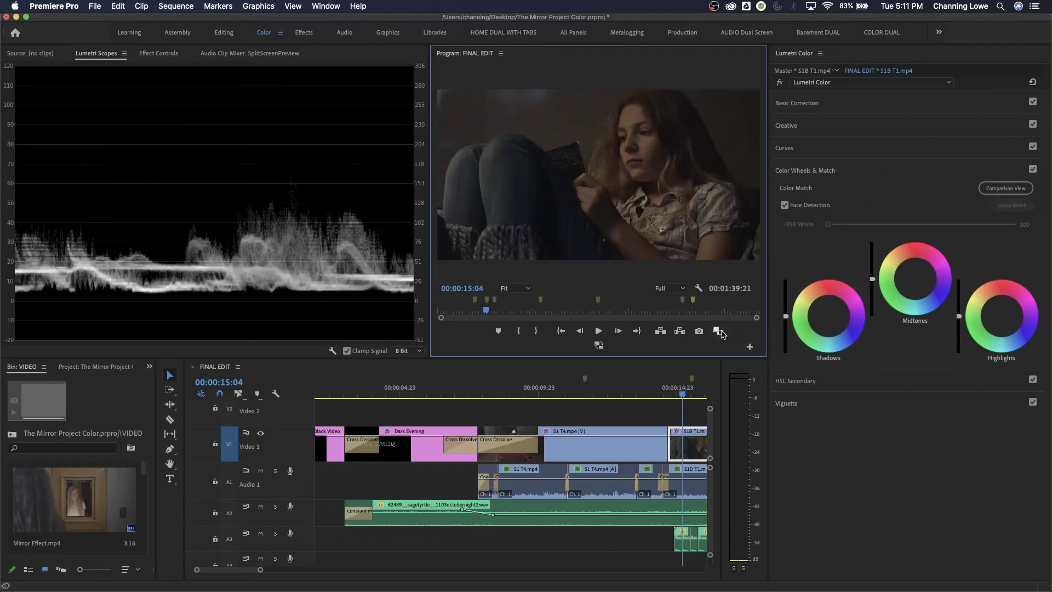
pyautogui.click(749, 346)
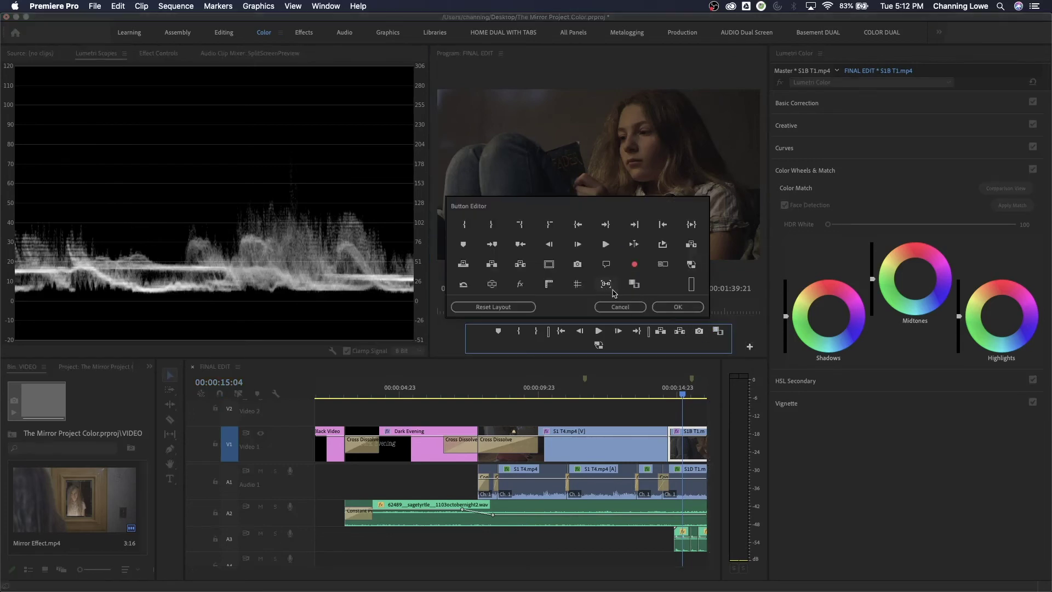
pyautogui.moveTo(634, 286); pyautogui.dragTo(713, 334)
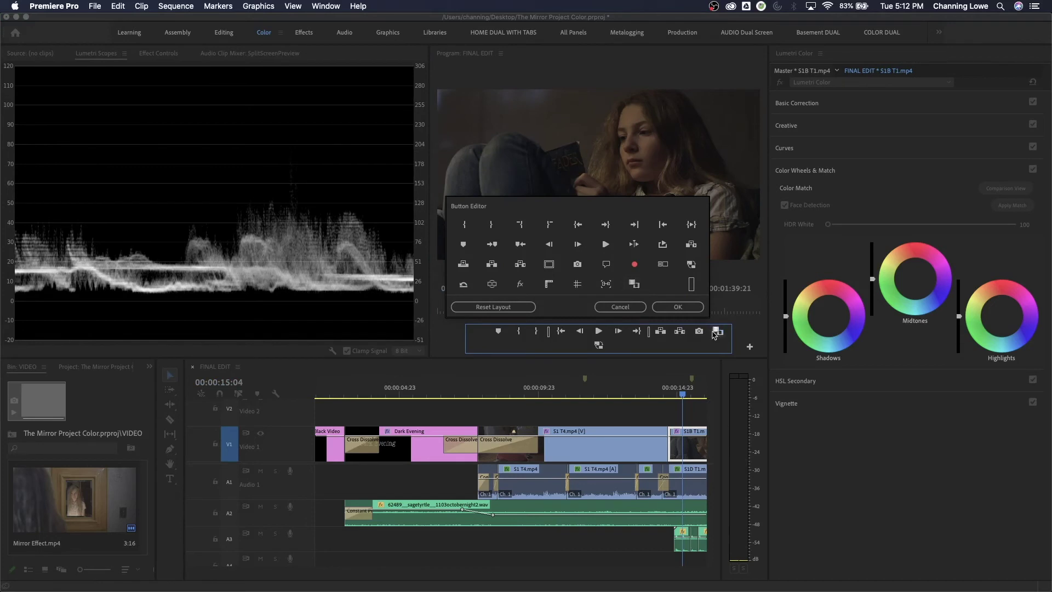
pyautogui.click(678, 307)
pyautogui.click(717, 332)
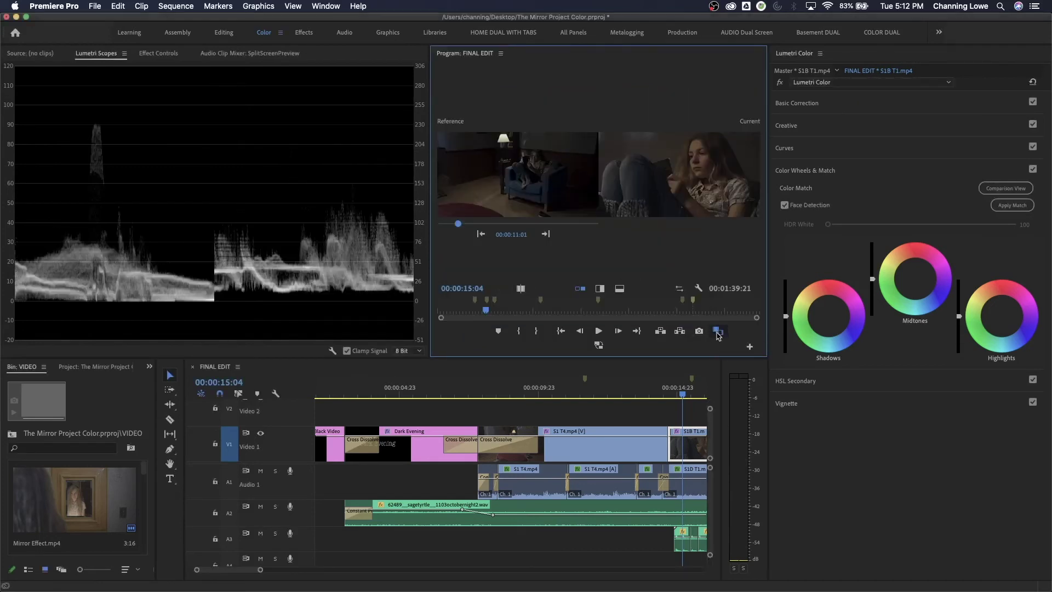
pyautogui.click(717, 332)
pyautogui.click(717, 332)
pyautogui.click(719, 330)
# - Add the Vectorscope YUV to the Lumetri scopes and set the close-up's saturation to 97.7
pyautogui.rightClick(163, 191)
pyautogui.click(229, 208)
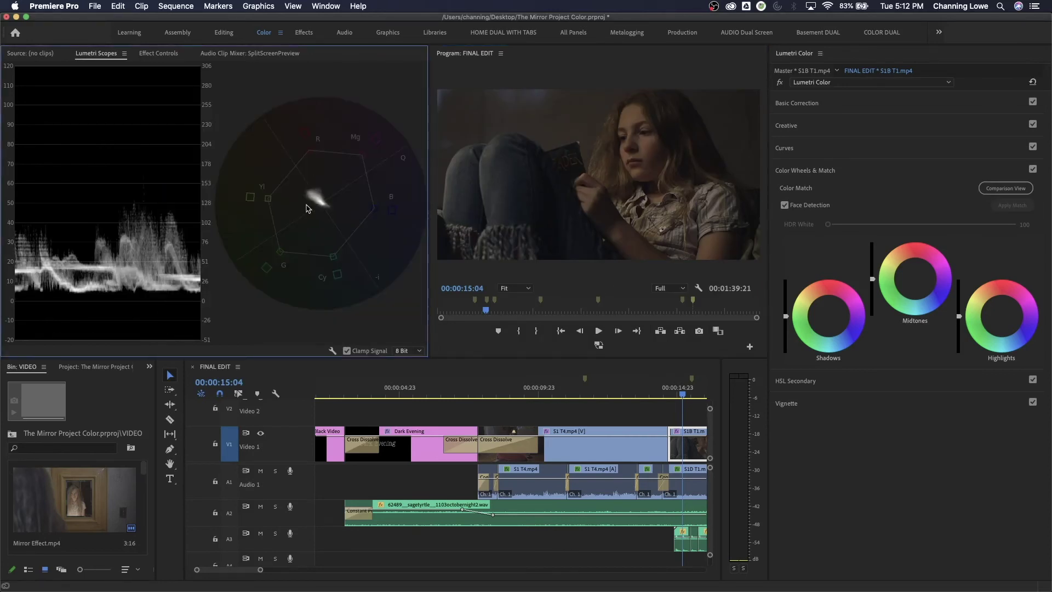
pyautogui.click(856, 105)
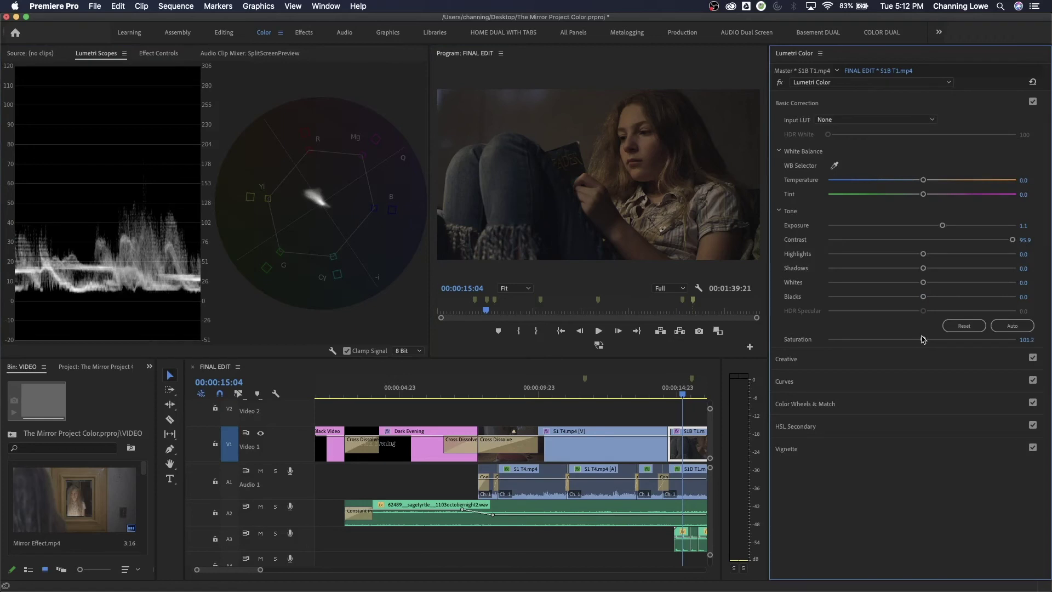
pyautogui.moveTo(923, 339); pyautogui.dragTo(920, 339)
# - Add the RGB parade to the Lumetri scopes and remove the YUV vectorscope and luma waveform
pyautogui.rightClick(135, 196)
pyautogui.press('Down')
pyautogui.press('Down')
pyautogui.press('Down')
pyautogui.press('Down')
pyautogui.press('Return')
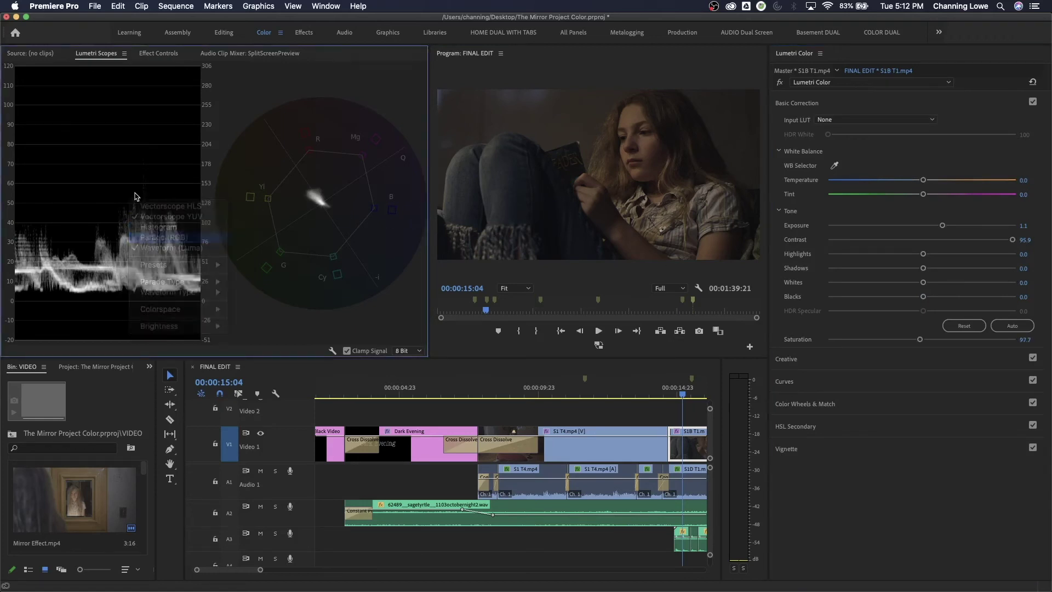
pyautogui.rightClick(142, 160)
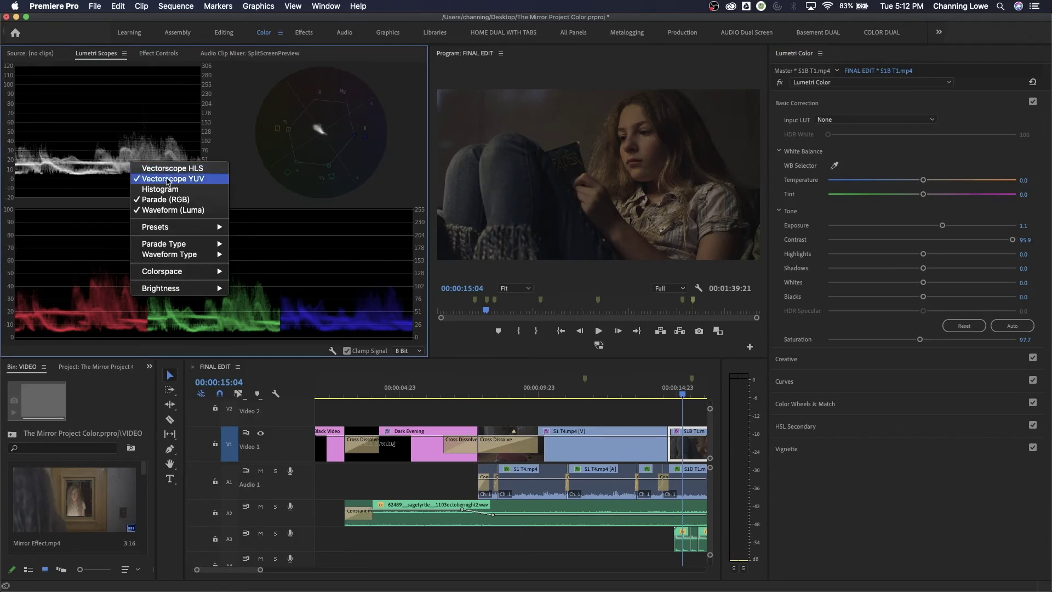
pyautogui.click(168, 184)
pyautogui.rightClick(163, 160)
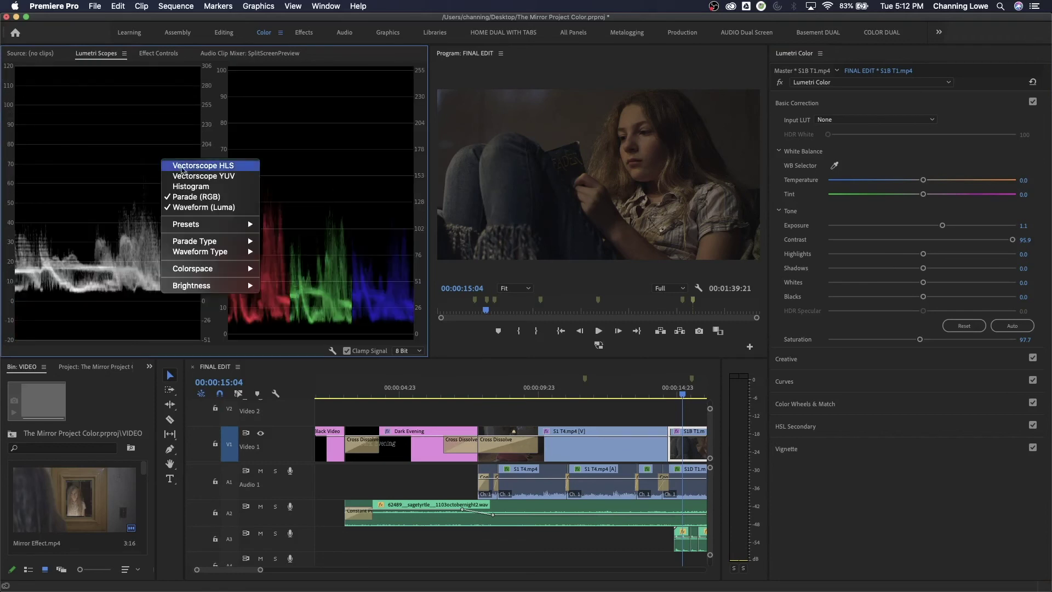
pyautogui.click(192, 207)
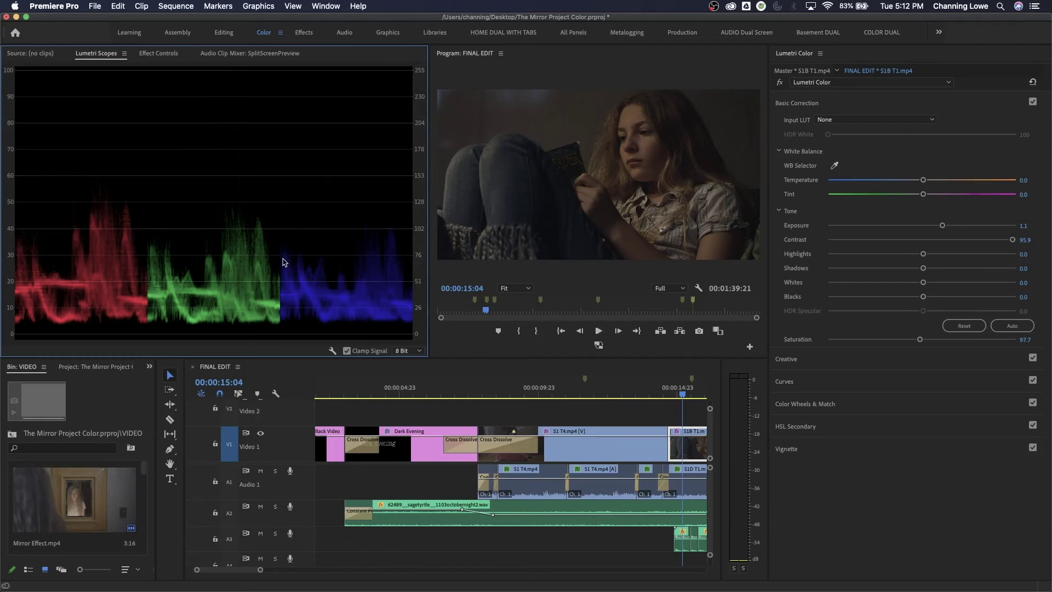
# - Set the close-up's temperature to -30.8 and tint to 7.0, and show more of the sequence in the timeline
pyautogui.moveTo(917, 181)
pyautogui.mouseDown()
pyautogui.moveTo(888, 184)
pyautogui.moveTo(930, 196)
pyautogui.mouseUp()
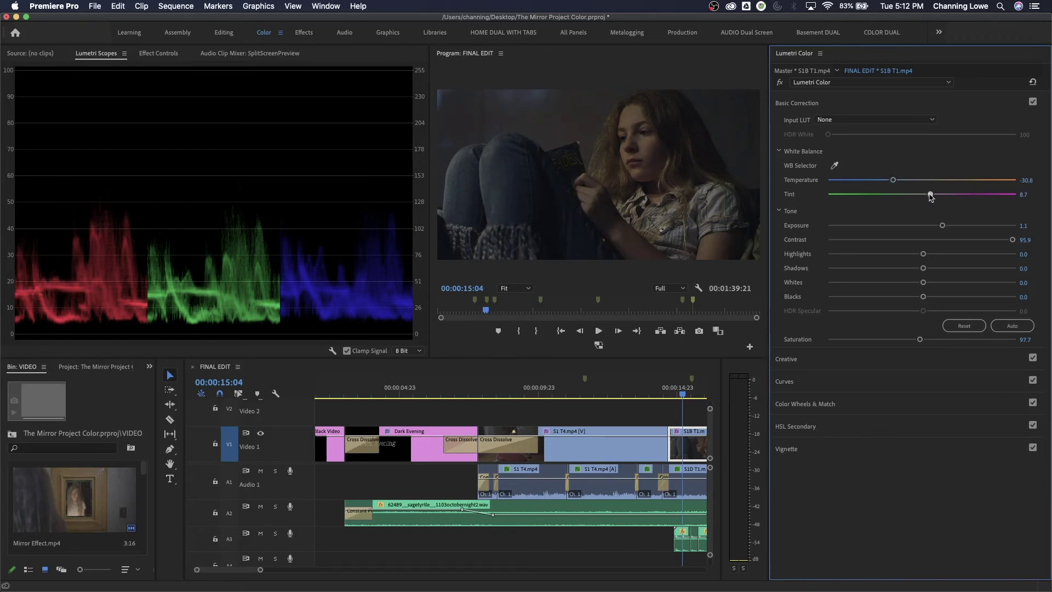
pyautogui.press('-')
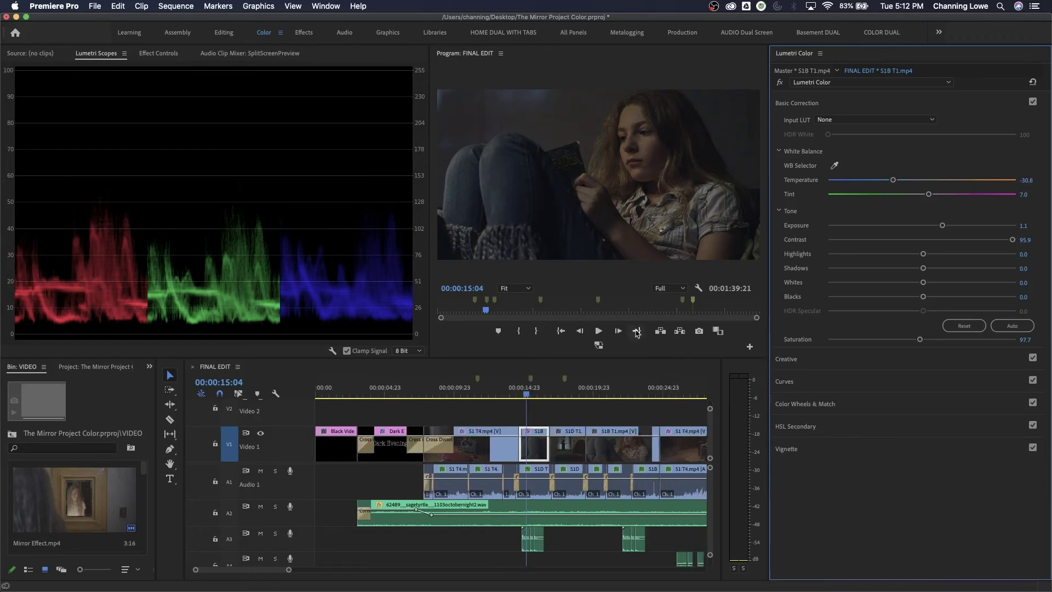
# - Set the close-up's blacks to -20.3 and shadows to -7.0 in Comparison View and check both shots enlarged
pyautogui.click(716, 331)
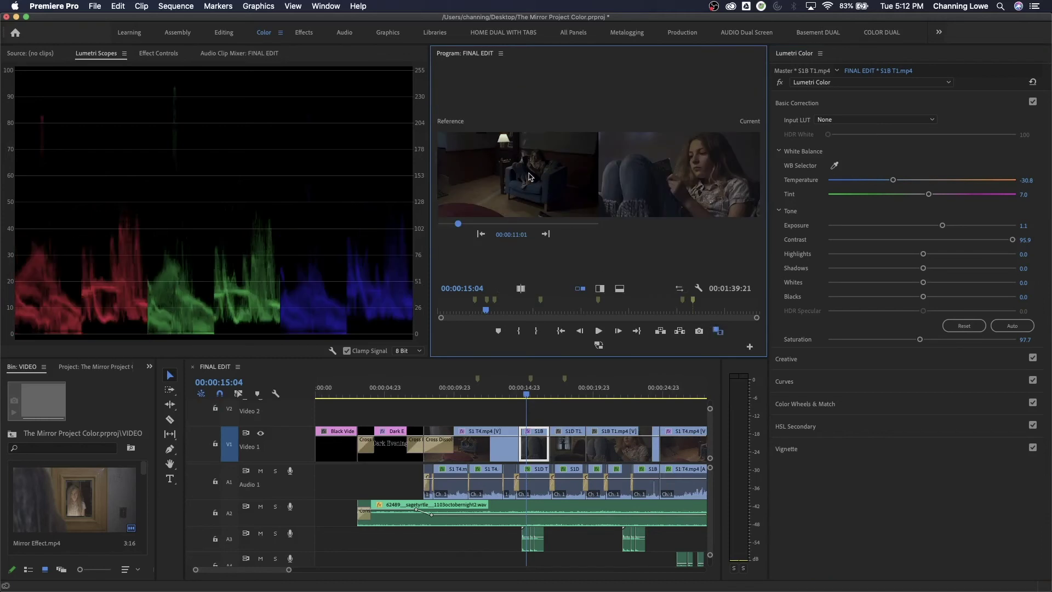
pyautogui.moveTo(923, 296); pyautogui.dragTo(918, 276)
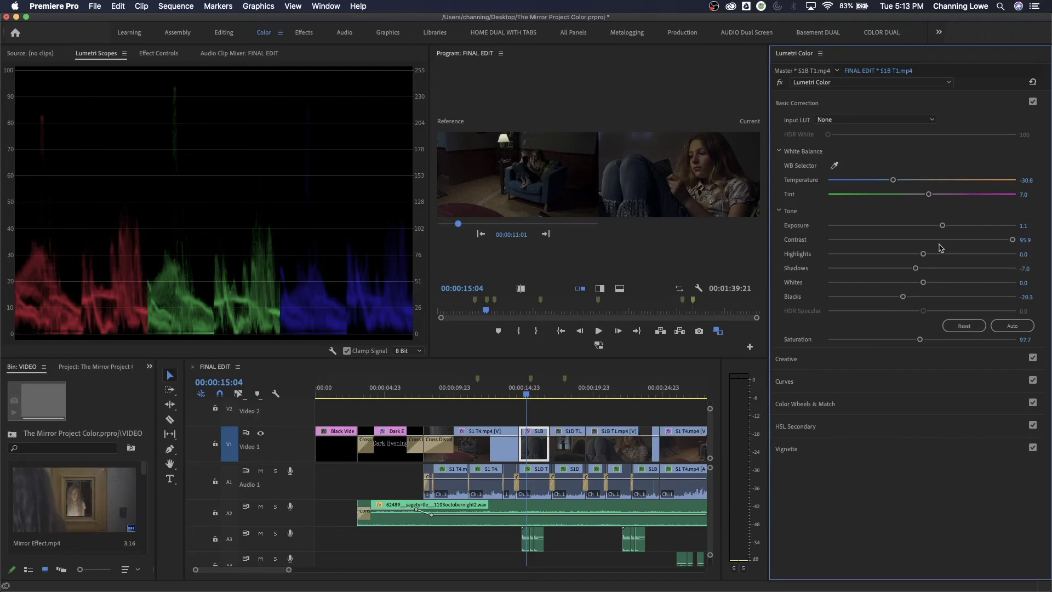
pyautogui.moveTo(943, 227); pyautogui.dragTo(942, 227)
pyautogui.press('`')
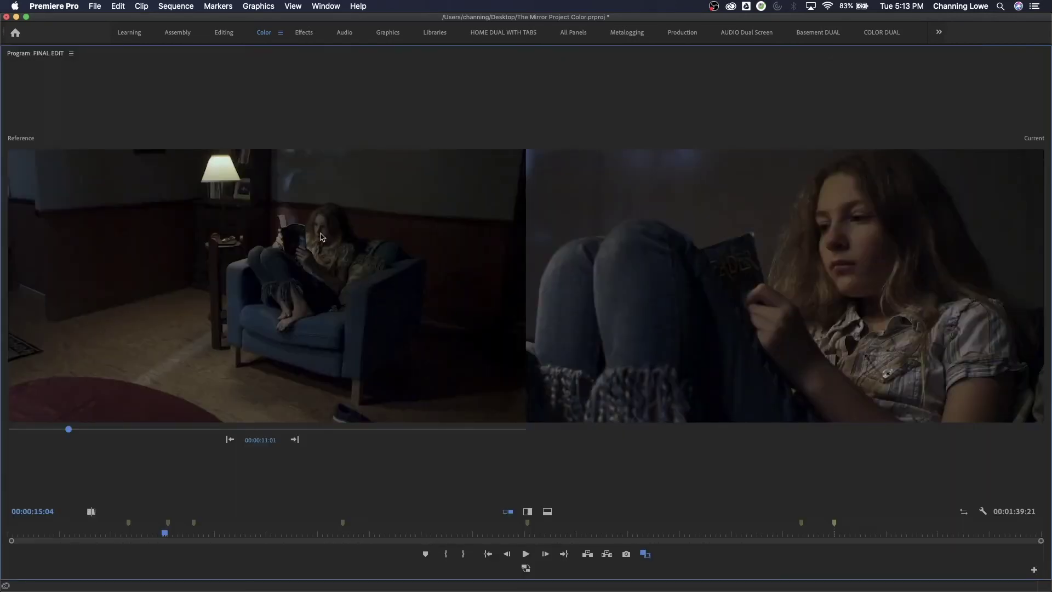
pyautogui.press('`')
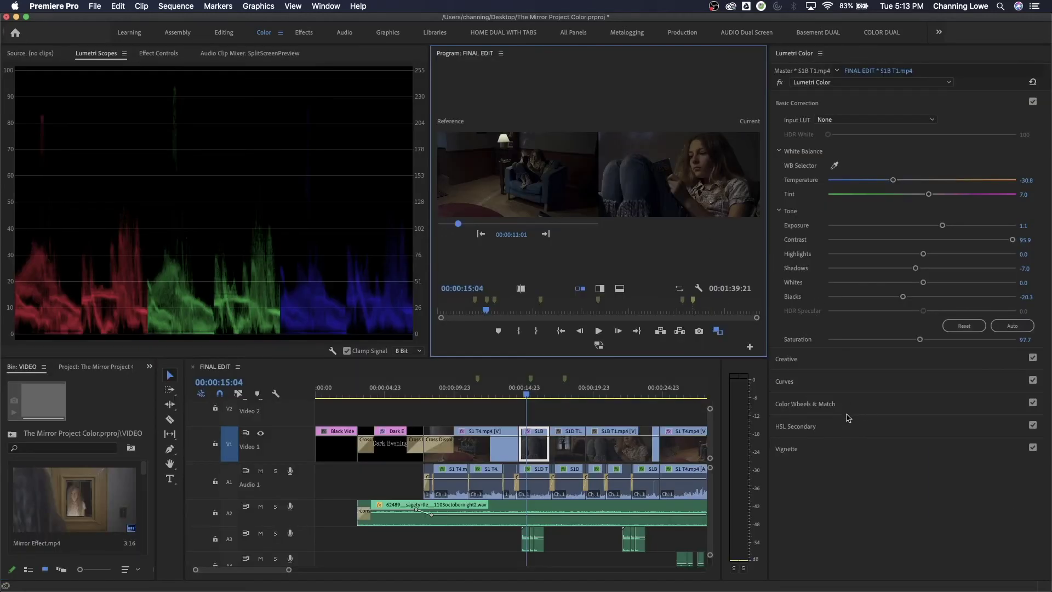
# - Turn off Comparison View, sample the girl's forehead for the Hue vs Hue curve and raise the middle skin-tone point slightly
pyautogui.click(850, 383)
pyautogui.scroll(-5, 899, 397)
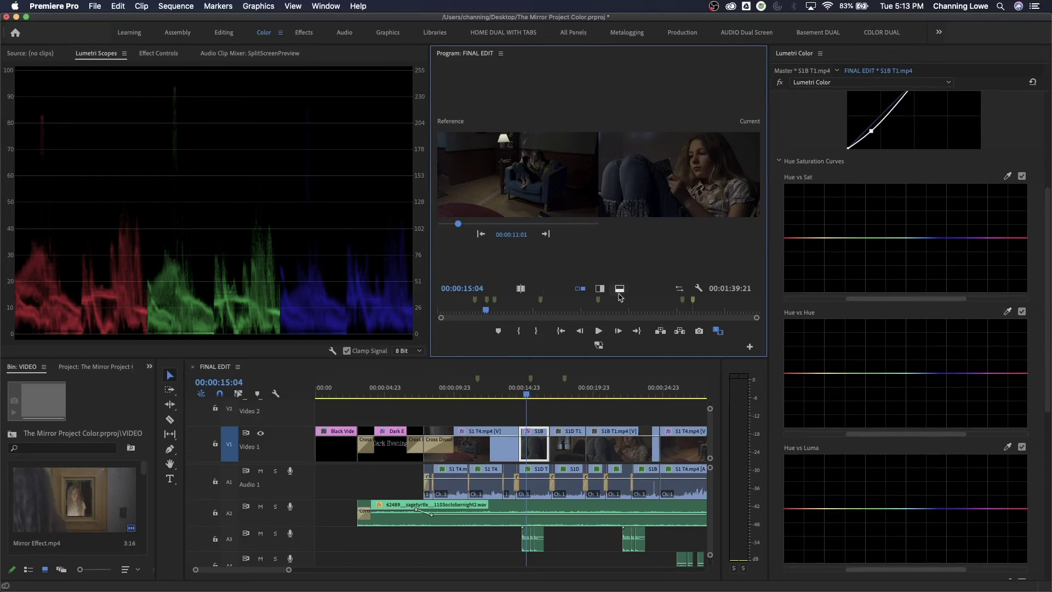
pyautogui.click(717, 331)
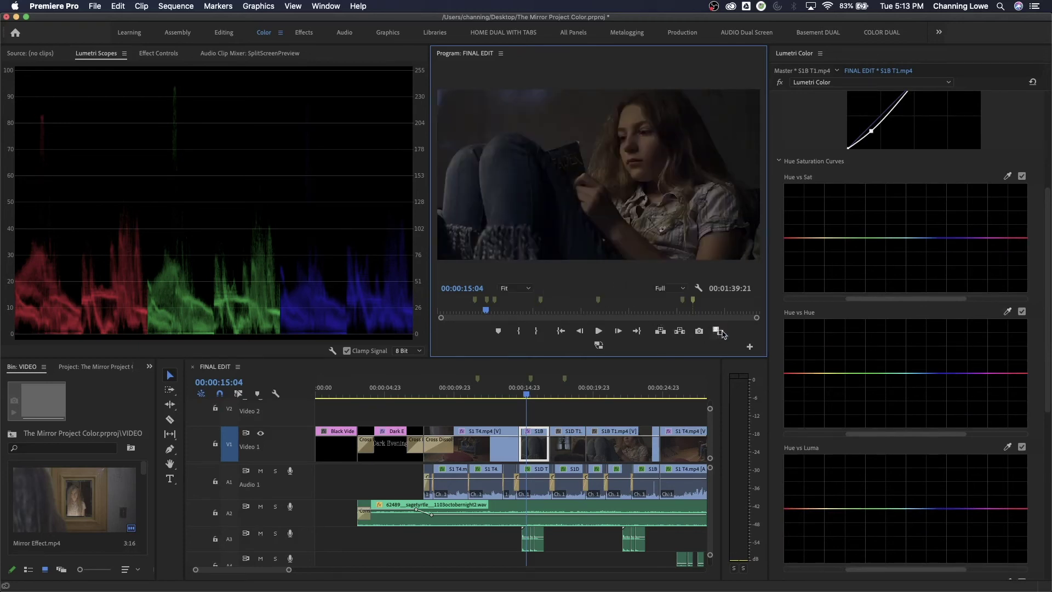
pyautogui.click(1008, 320)
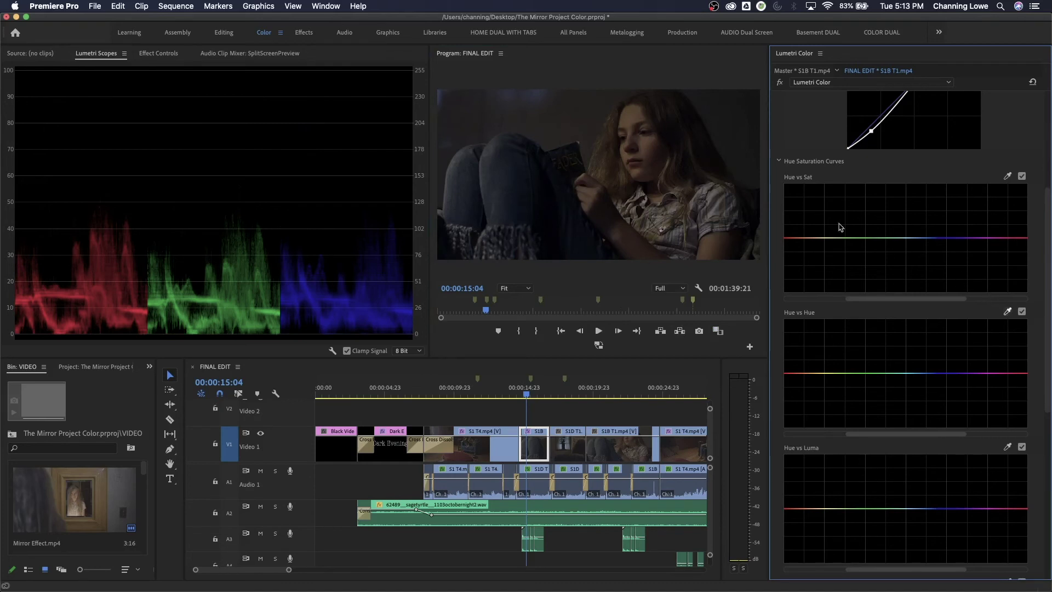
pyautogui.click(630, 120)
pyautogui.moveTo(890, 438); pyautogui.dragTo(917, 437)
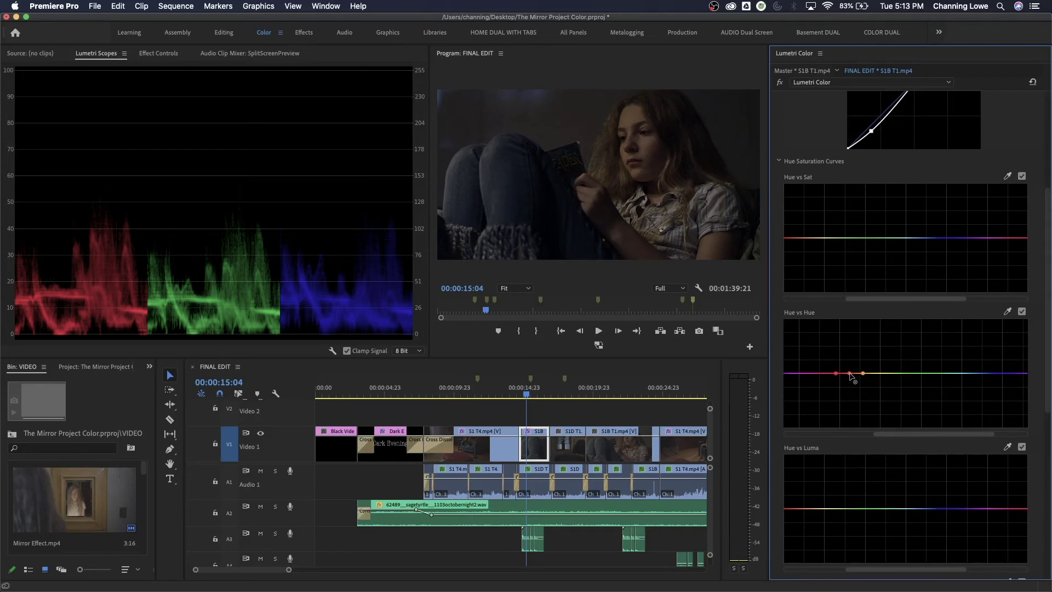
pyautogui.moveTo(849, 375); pyautogui.dragTo(849, 370)
pyautogui.moveTo(849, 372); pyautogui.dragTo(849, 371)
# - Compare the close-up with its Hue vs Hue adjustment off and on, and inspect the adjusted shot enlarged
pyautogui.click(1021, 312)
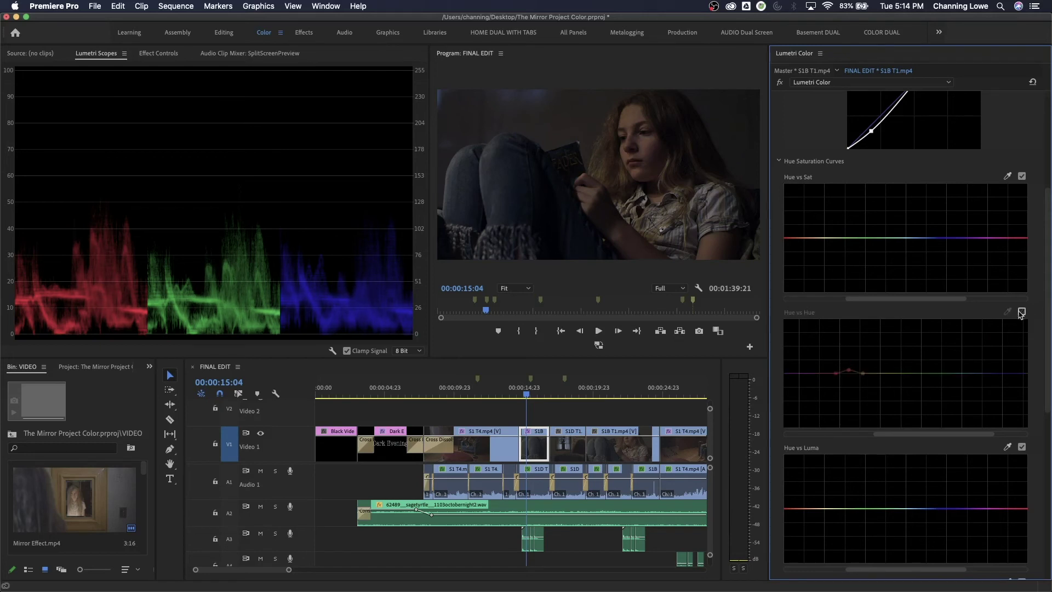
pyautogui.click(1020, 313)
pyautogui.click(1020, 312)
pyautogui.click(1021, 312)
pyautogui.press('`')
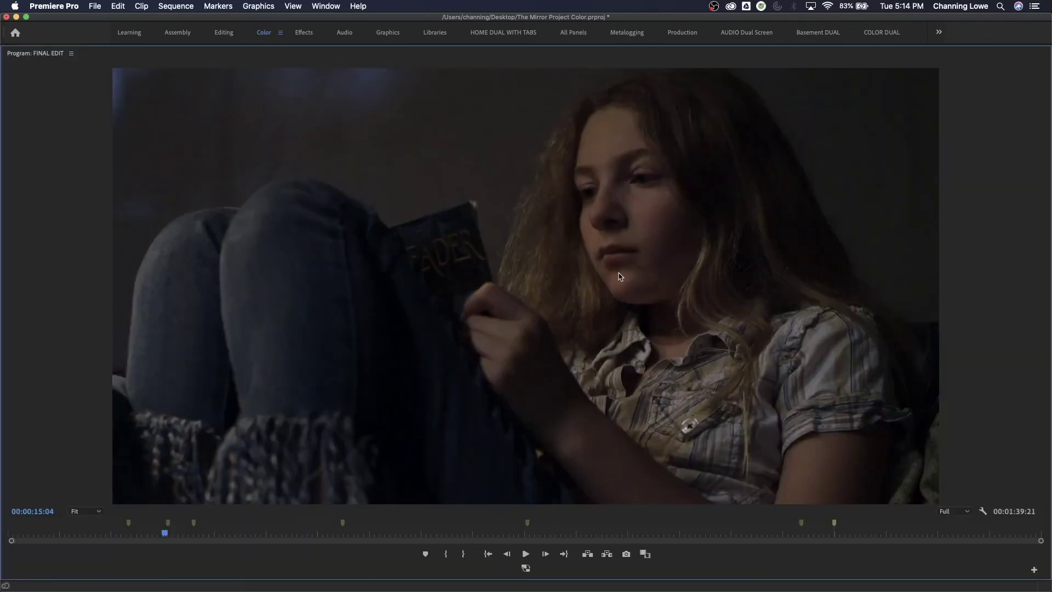
pyautogui.press('`')
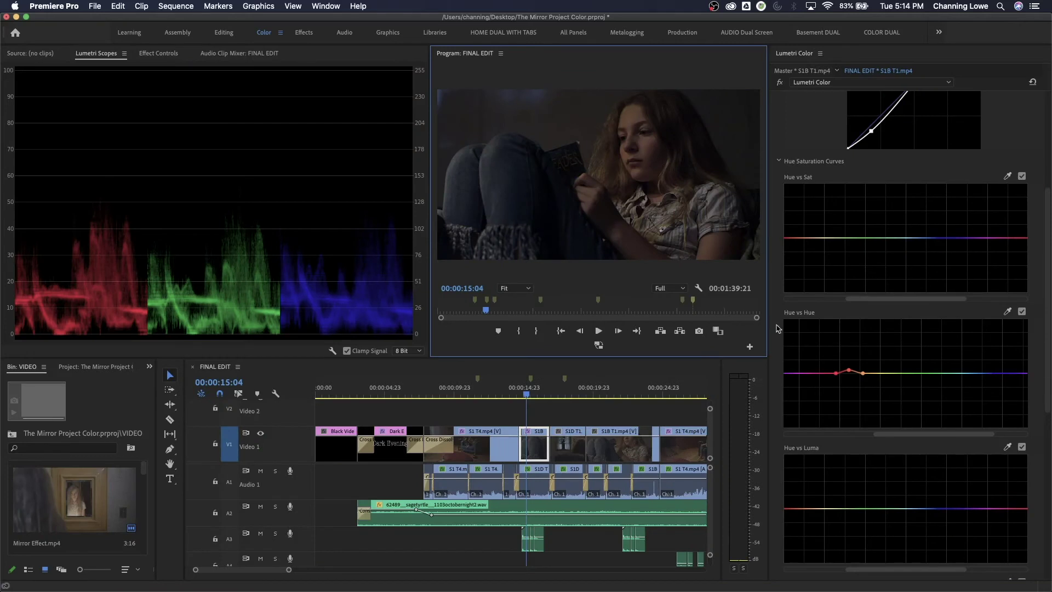
pyautogui.click(1022, 311)
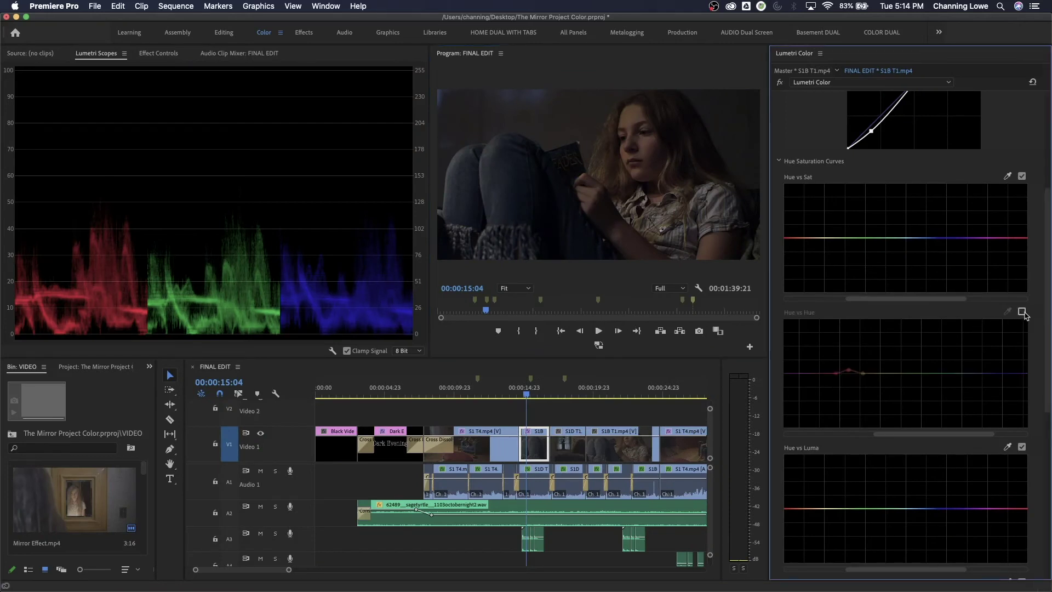
pyautogui.click(1022, 311)
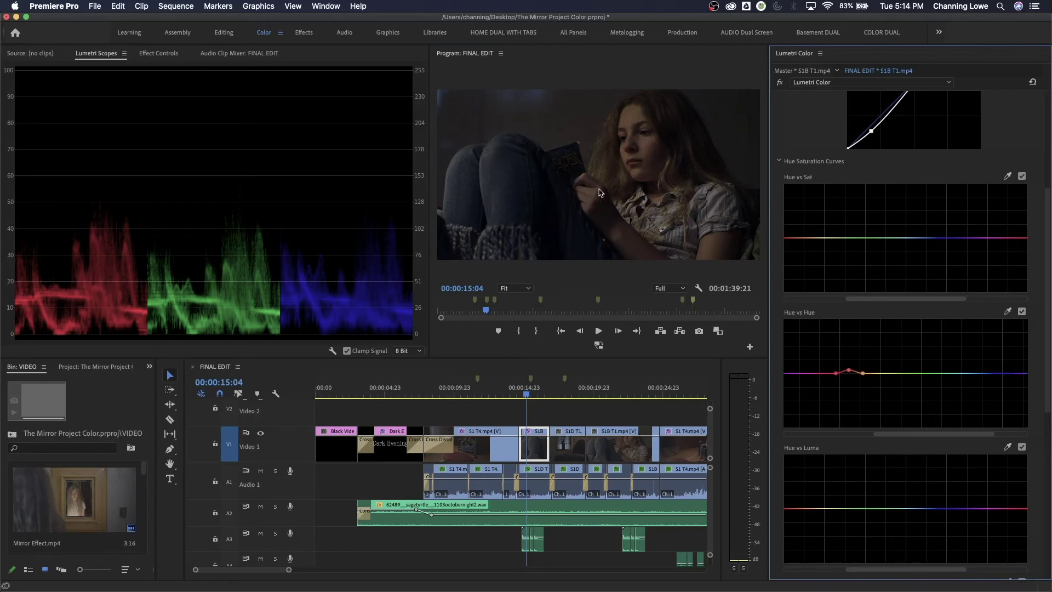
pyautogui.press('`')
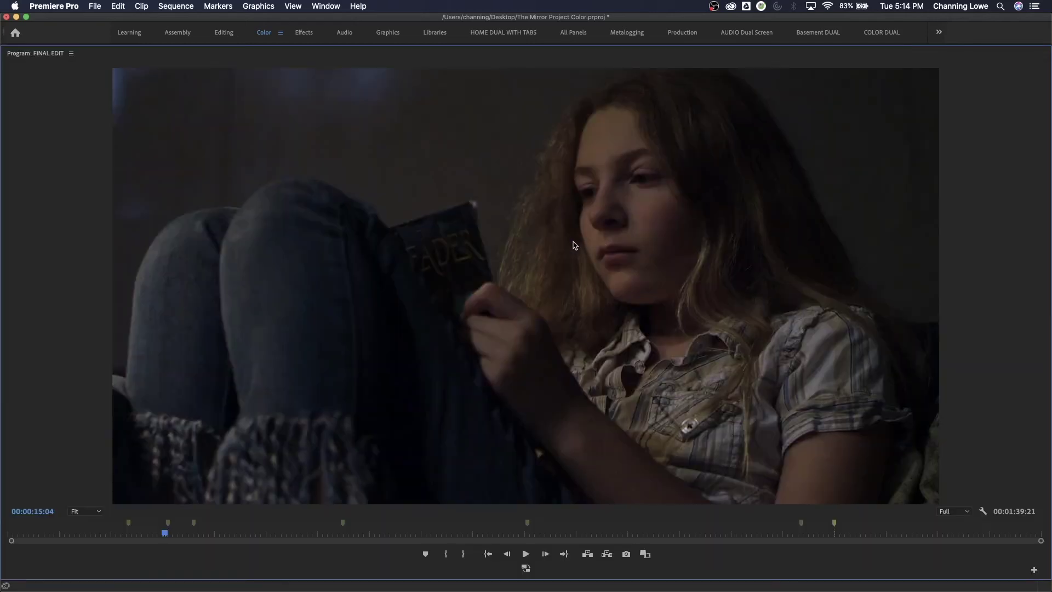
pyautogui.press('`')
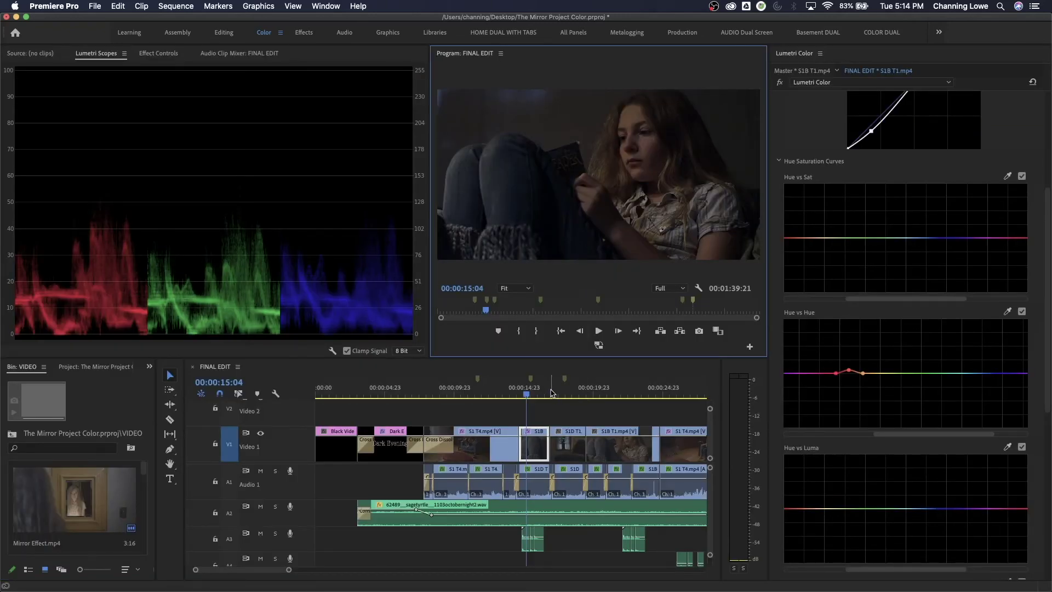
# - View the end of the close-up at 00:00:16:19 and review its RGB and hue saturation curves
pyautogui.moveTo(551, 393)
pyautogui.mouseDown()
pyautogui.moveTo(570, 394)
pyautogui.moveTo(508, 400)
pyautogui.moveTo(549, 406)
pyautogui.mouseUp()
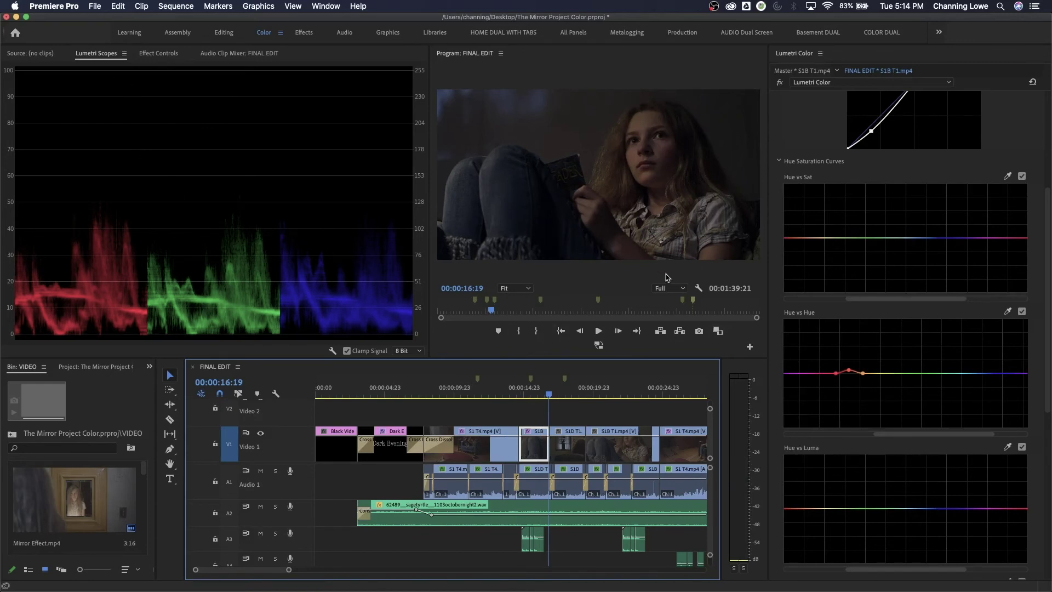
pyautogui.scroll(8, 804, 151)
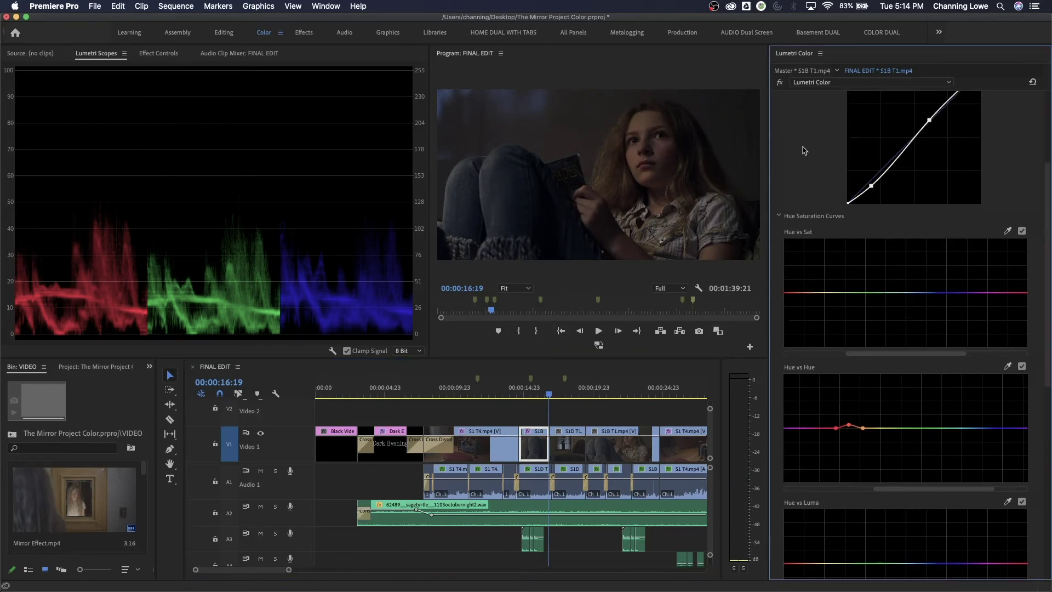
pyautogui.scroll(-1, 809, 263)
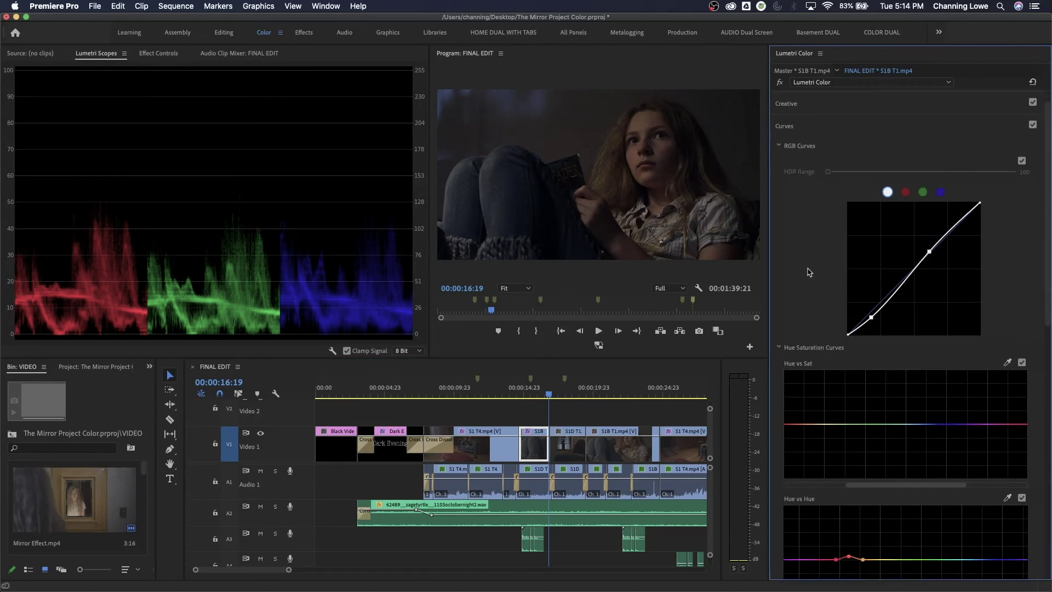
pyautogui.scroll(-15, 810, 190)
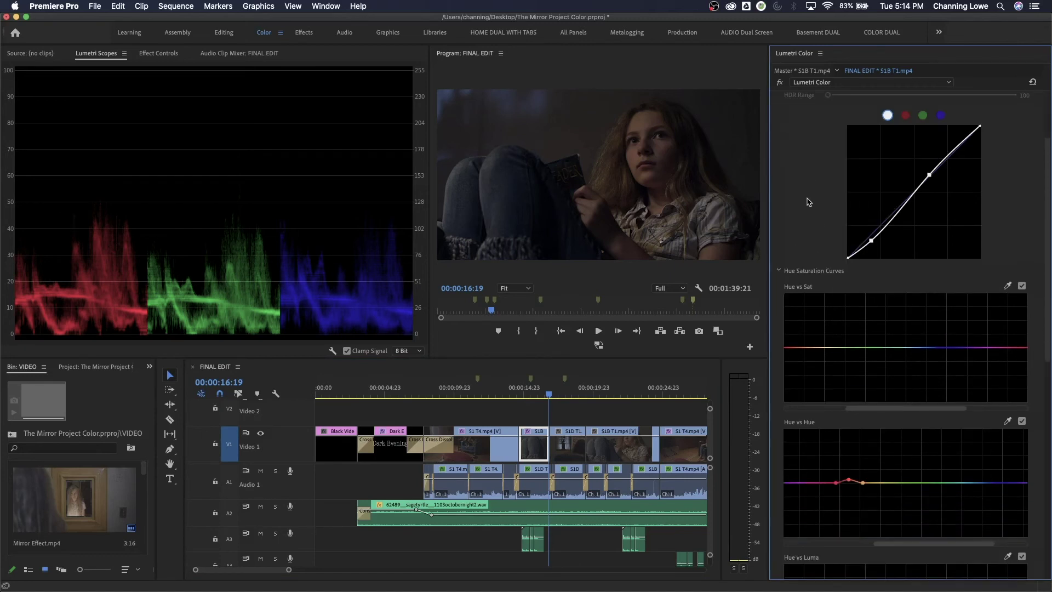
# - Go to the S1C T1.mp4 shot of the girl's face at 00:00:50:10 and show more of the sequence
pyautogui.click(556, 392)
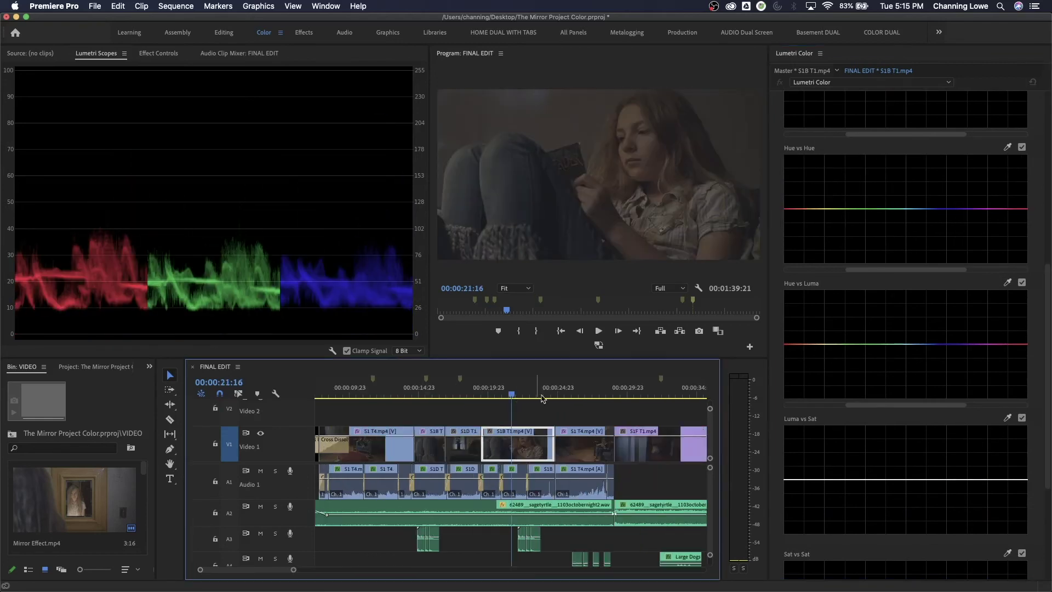
pyautogui.click(574, 396)
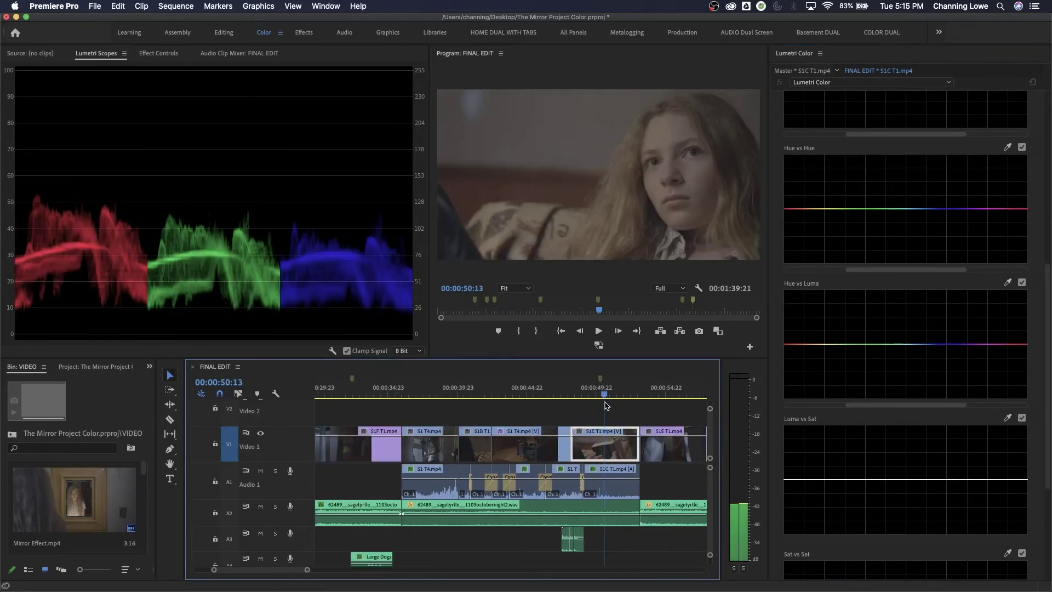
pyautogui.press('Left')
pyautogui.press('Left')
pyautogui.press('Left')
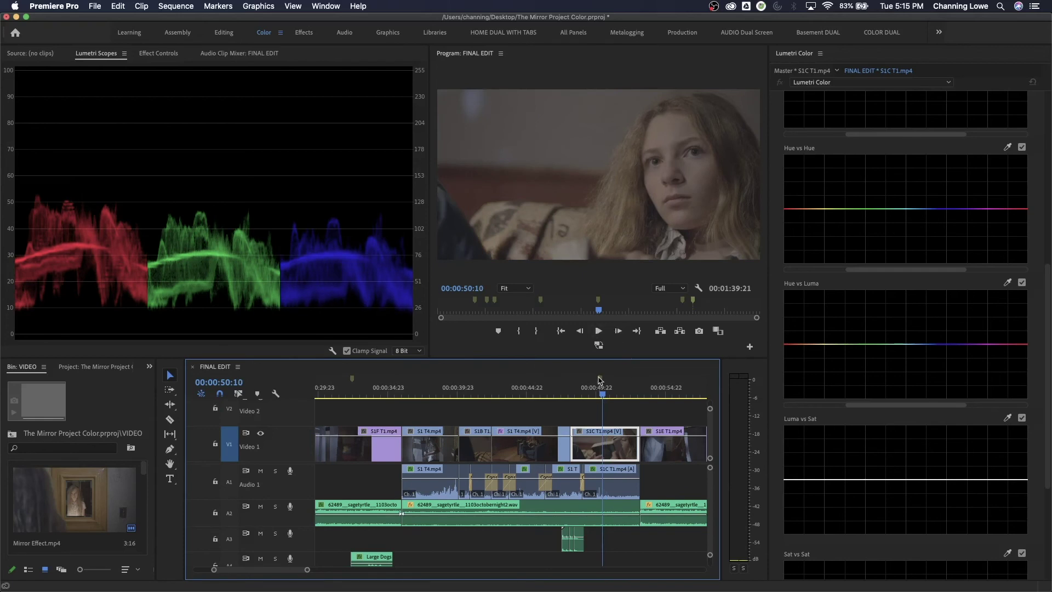
pyautogui.scroll(-2, 499, 413)
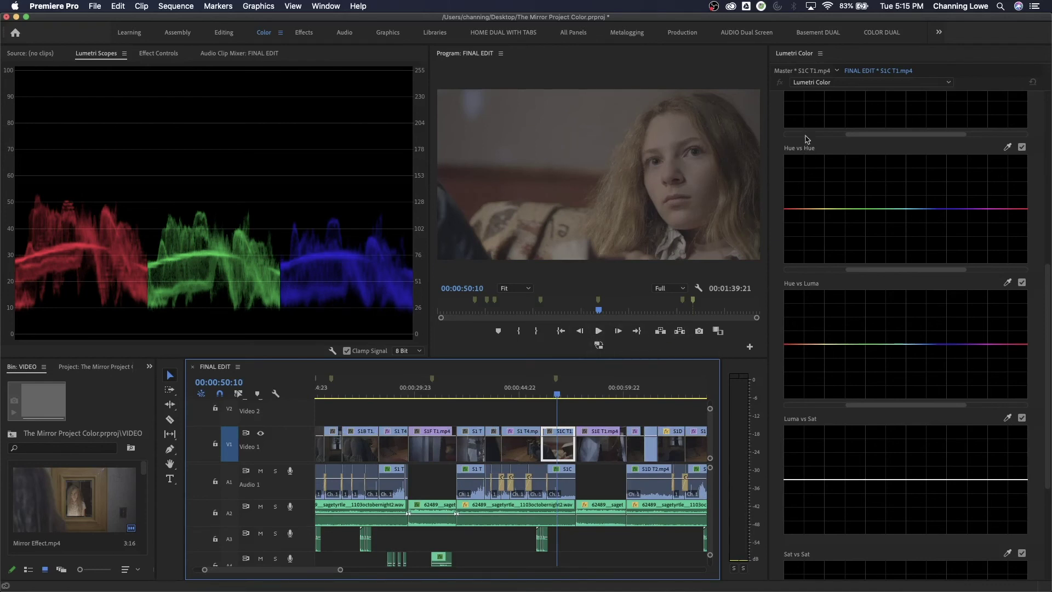
# - Set the S1C T1.mp4 shot's contrast to 87.2 and shadows to -26.7, leaving exposure at 0.0
pyautogui.moveTo(1049, 302); pyautogui.dragTo(1035, 71)
pyautogui.click(863, 108)
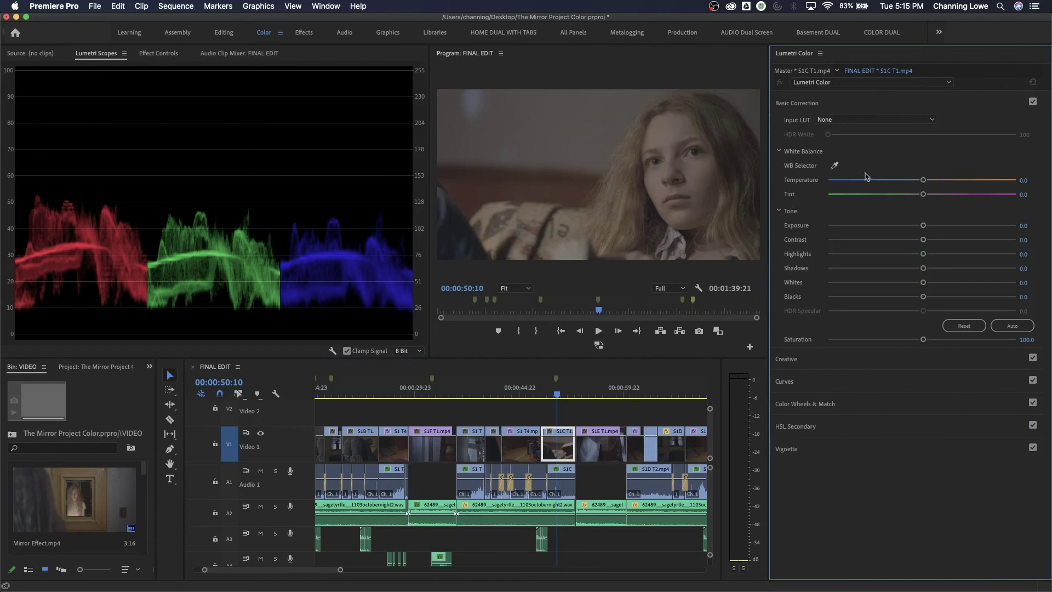
pyautogui.moveTo(922, 228); pyautogui.dragTo(1004, 241)
pyautogui.doubleClick(916, 226)
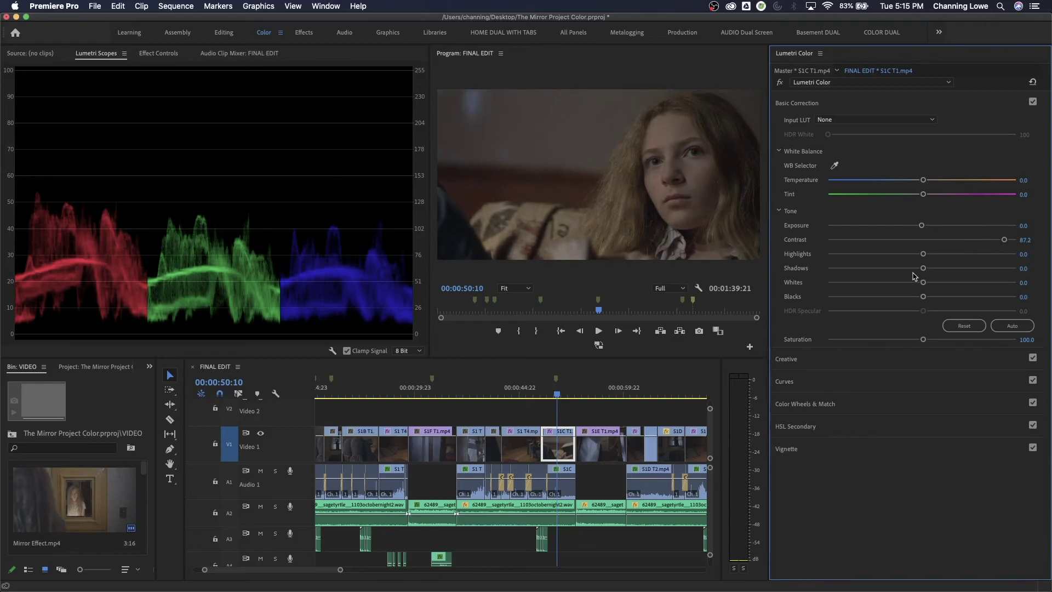
pyautogui.moveTo(922, 268); pyautogui.dragTo(899, 269)
# - Add the luma waveform and YUV vectorscope to the Lumetri scopes and examine them enlarged
pyautogui.rightClick(252, 210)
pyautogui.click(328, 259)
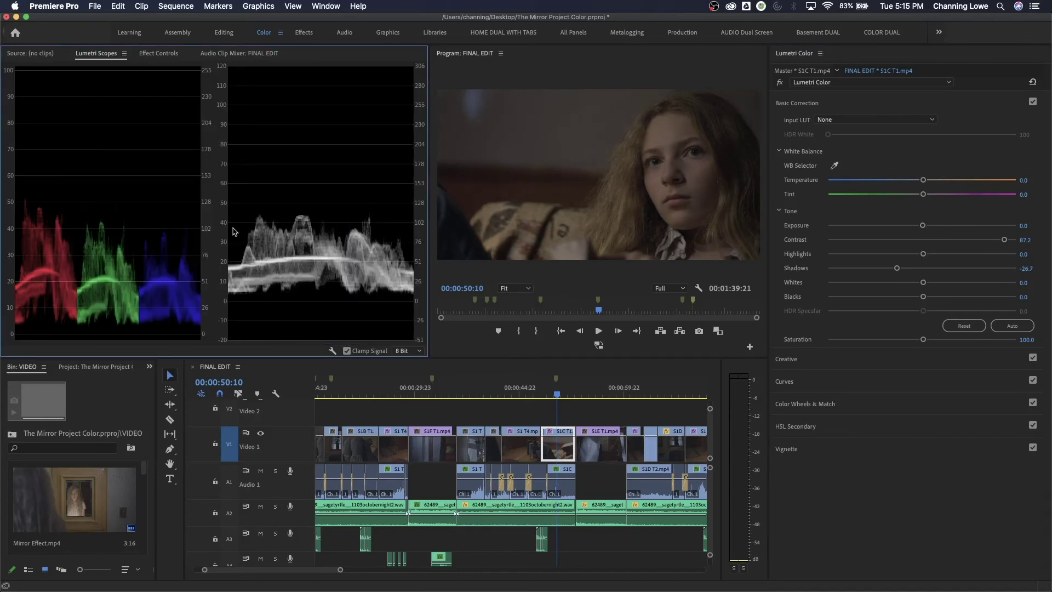
pyautogui.rightClick(254, 223)
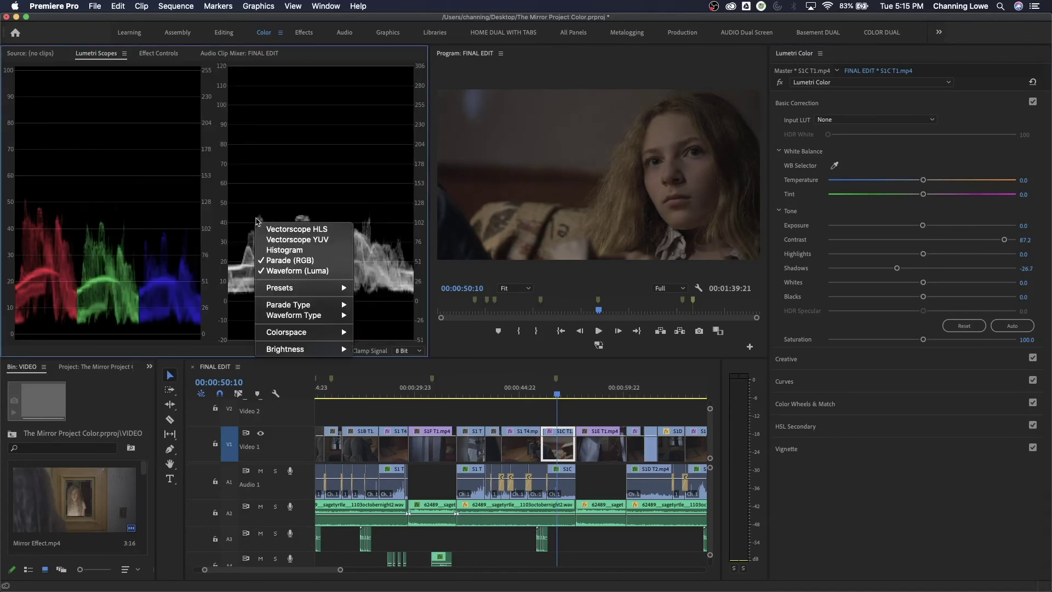
pyautogui.click(285, 241)
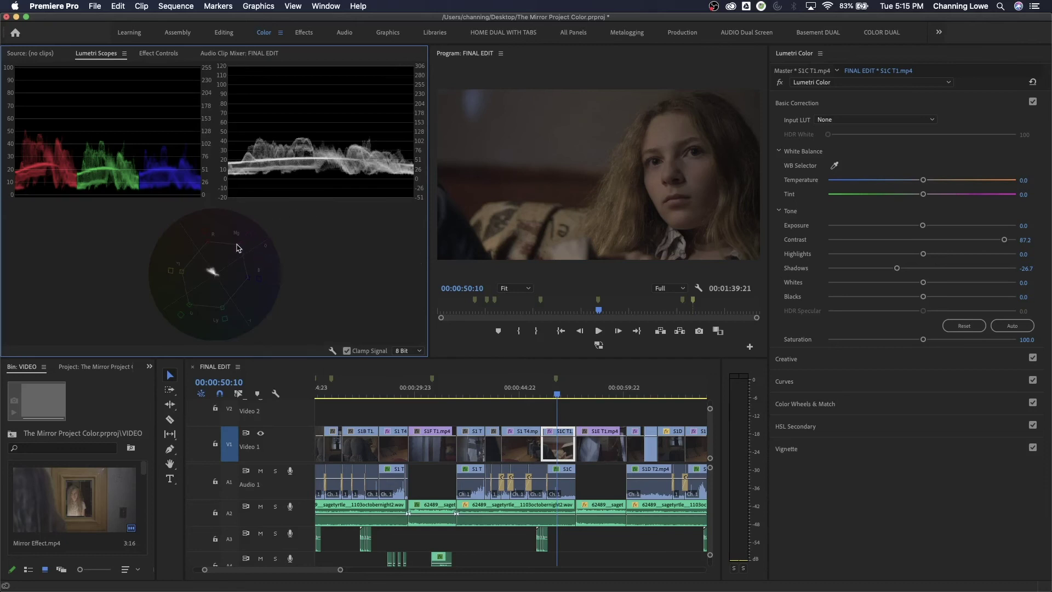
pyautogui.press('`')
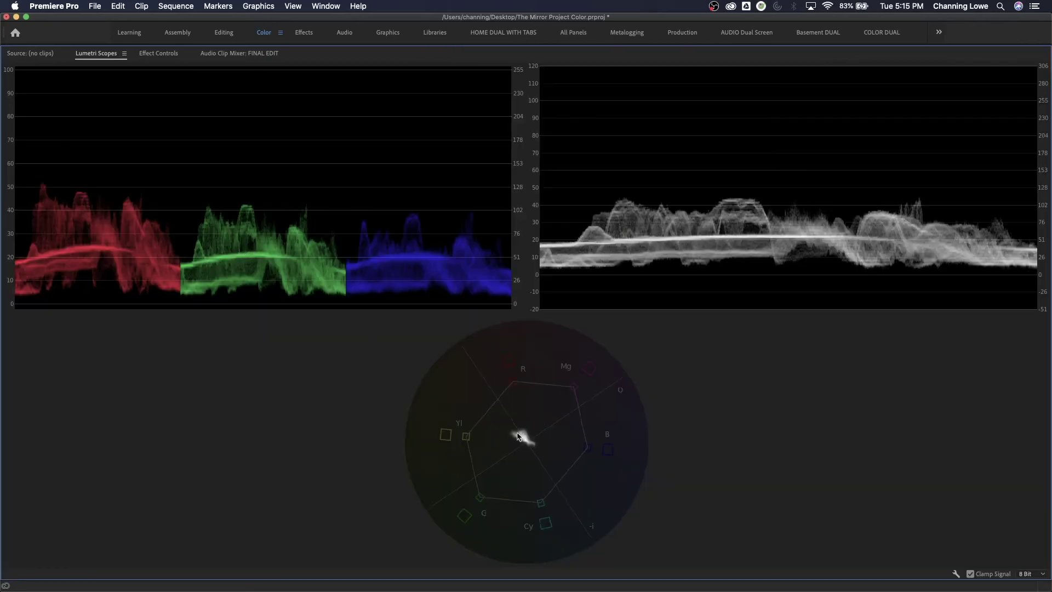
pyautogui.press('`')
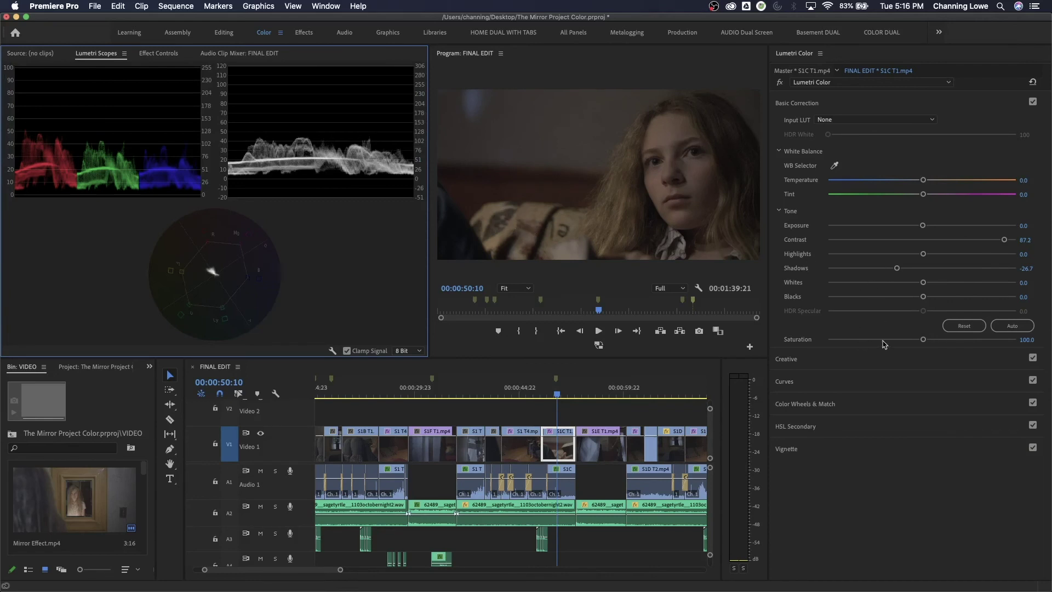
# - Try lowering the shot's saturation to 89.5, reset it to the default, and open the color wheels
pyautogui.moveTo(923, 340); pyautogui.dragTo(912, 342)
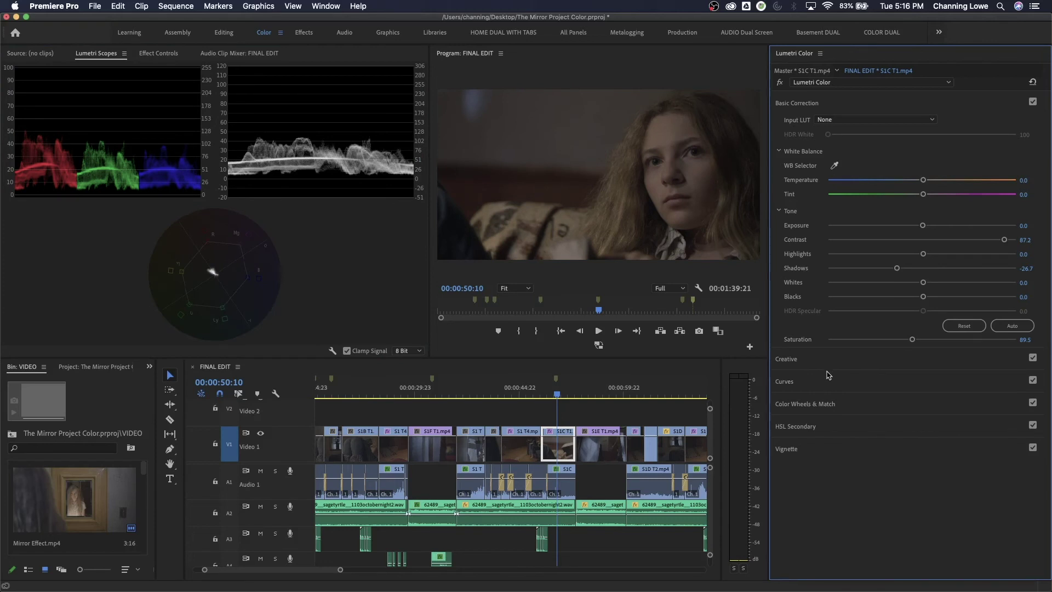
pyautogui.doubleClick(910, 340)
pyautogui.click(870, 403)
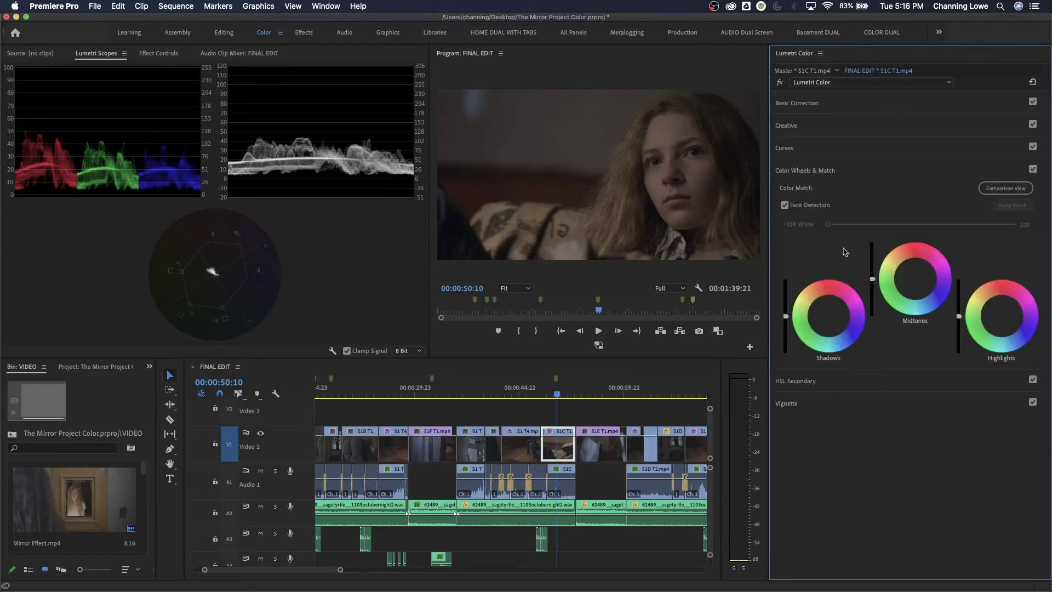
# - Sample the patterned fabric beside the girl for the Hue vs Sat curve and shift the curve view to show its points
pyautogui.click(842, 150)
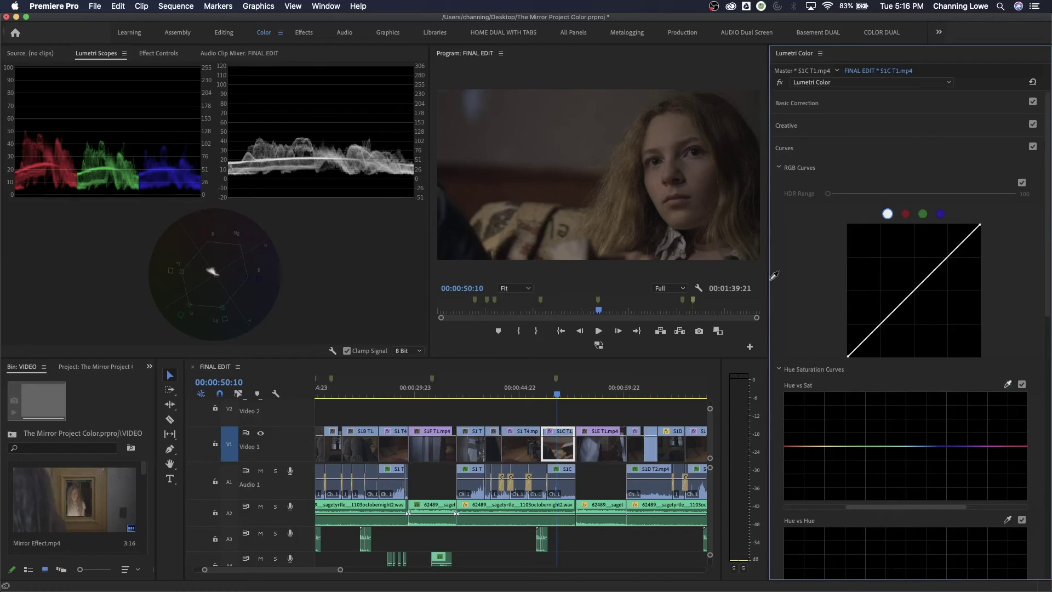
pyautogui.click(531, 213)
pyautogui.moveTo(886, 510); pyautogui.dragTo(910, 510)
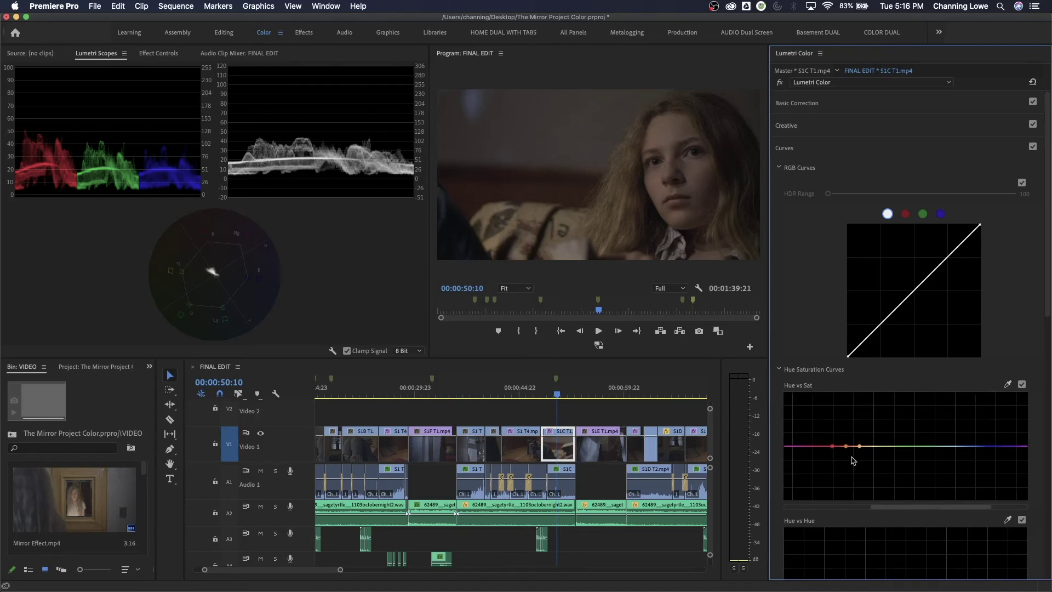
# - Remove the RGB parade and luma waveform from the Lumetri scopes, leaving only the YUV vectorscope
pyautogui.rightClick(171, 207)
pyautogui.click(188, 238)
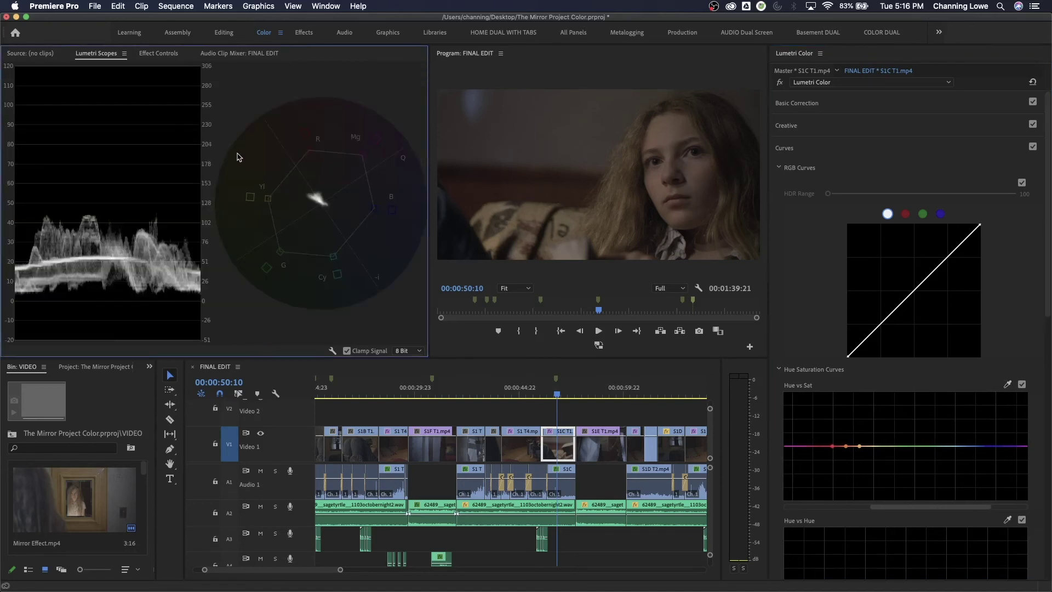
pyautogui.rightClick(171, 167)
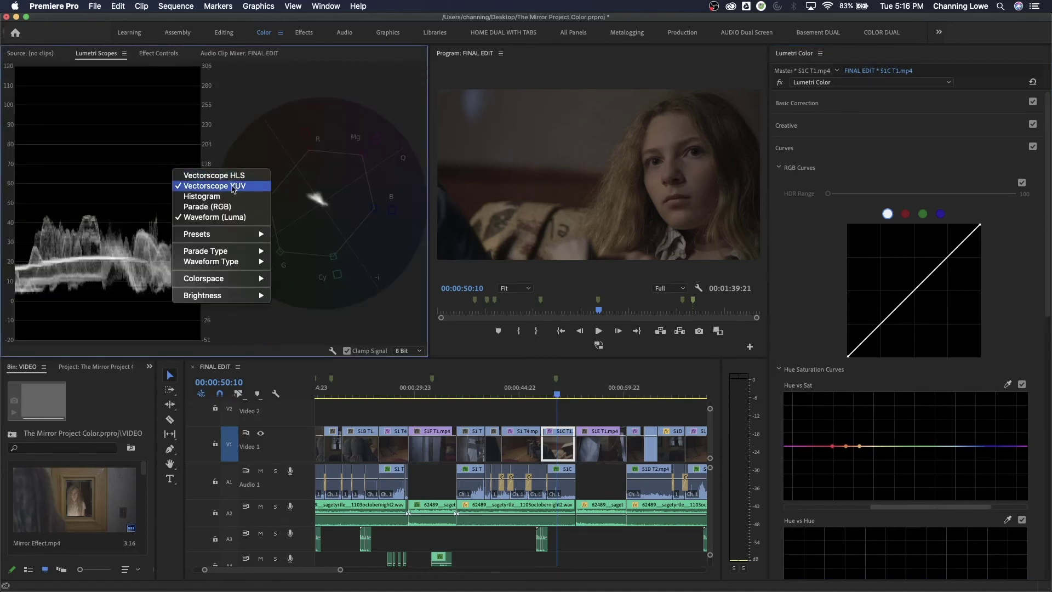
pyautogui.click(222, 218)
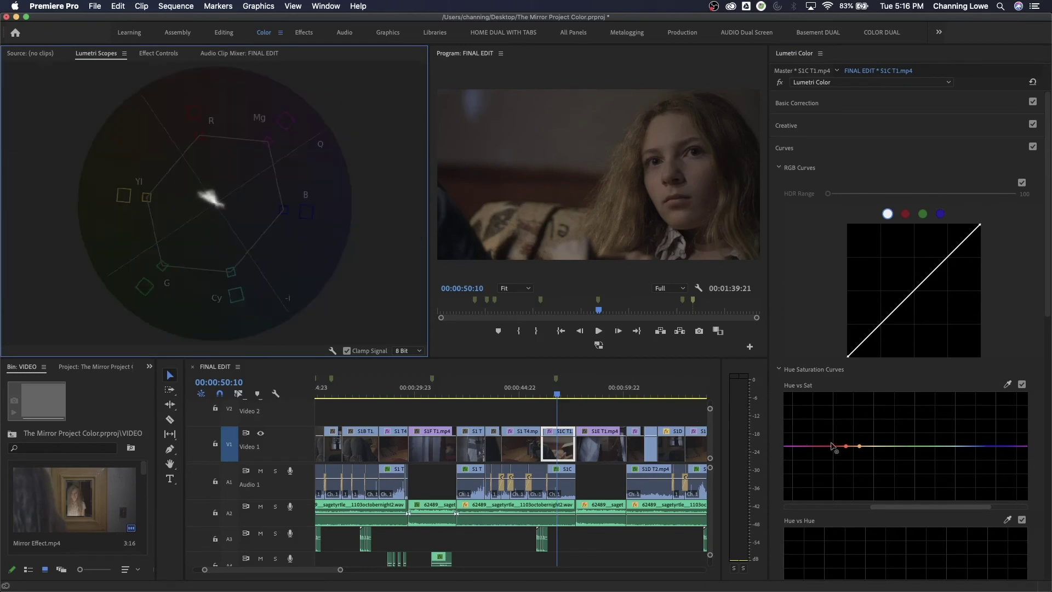
# - Lower the middle Hue vs Sat point slightly and compare the shot with the close-up's 00:00:16:10 frame in Comparison View
pyautogui.moveTo(846, 445)
pyautogui.mouseDown()
pyautogui.moveTo(848, 466)
pyautogui.moveTo(872, 446)
pyautogui.moveTo(851, 455)
pyautogui.mouseUp()
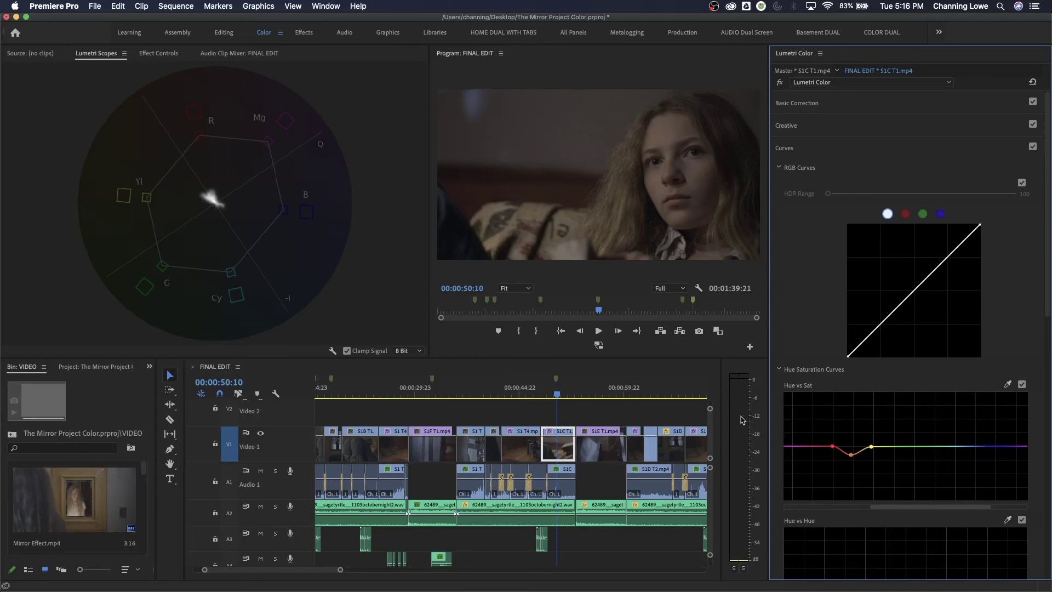
pyautogui.click(712, 333)
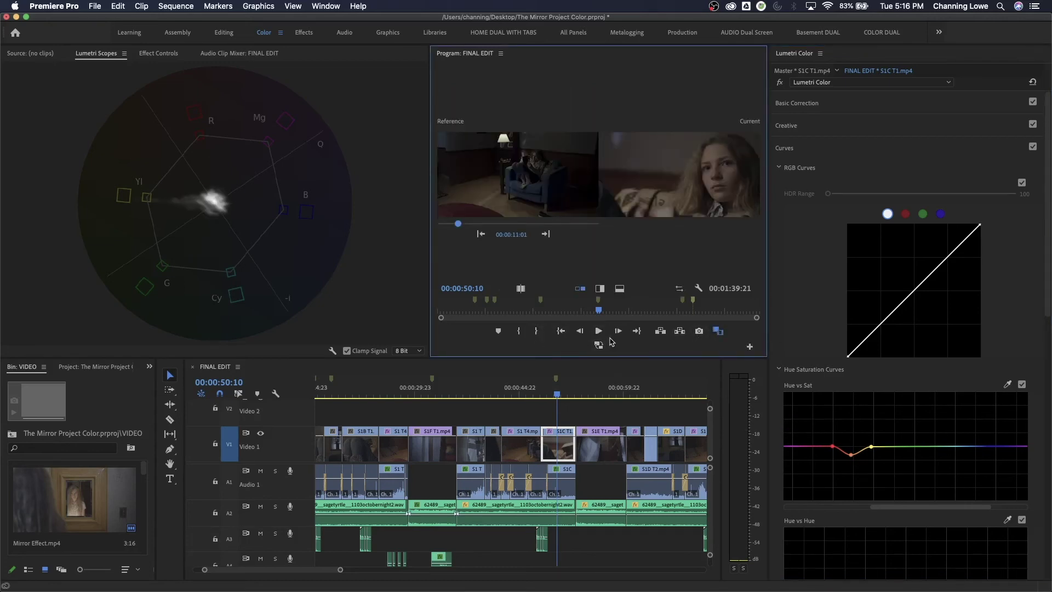
pyautogui.click(546, 235)
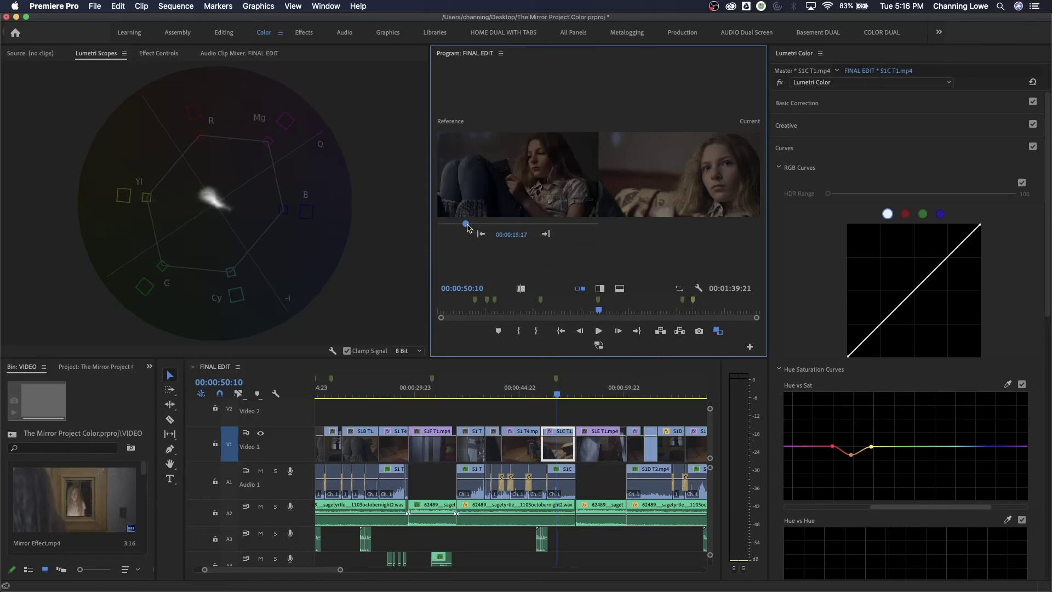
pyautogui.moveTo(466, 224); pyautogui.dragTo(467, 225)
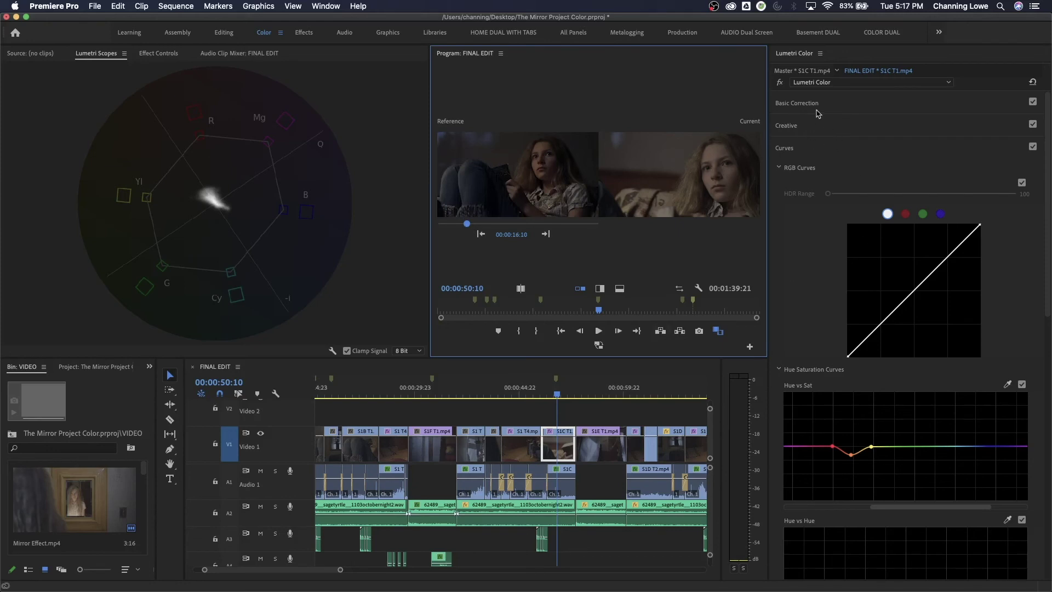
# - Set the S1C T1.mp4 shot's temperature to -43.6 and blacks to -47.1
pyautogui.click(837, 108)
pyautogui.moveTo(907, 180); pyautogui.dragTo(879, 183)
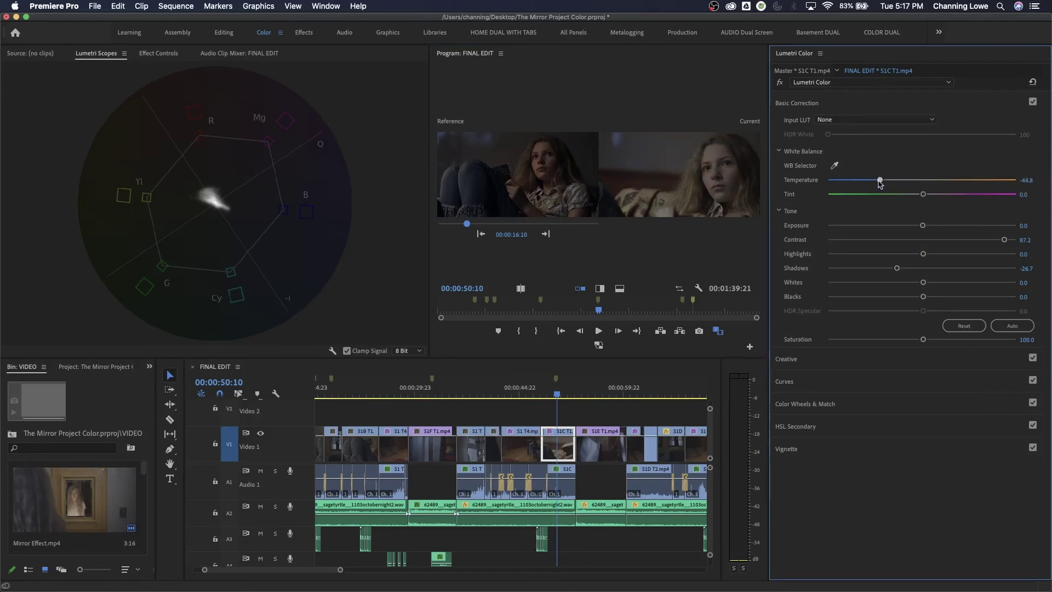
pyautogui.moveTo(924, 300); pyautogui.dragTo(877, 303)
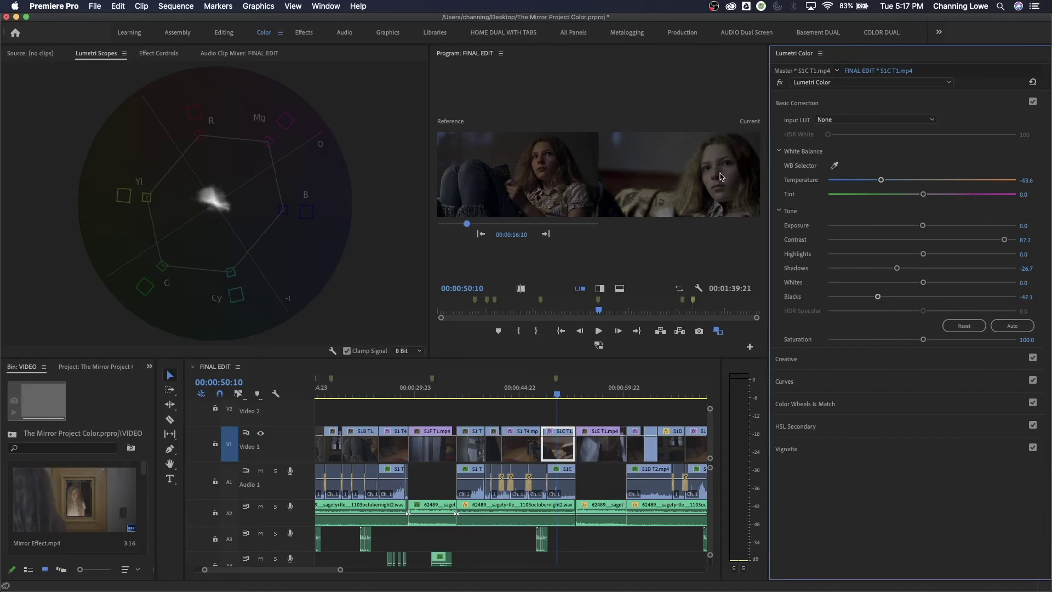
# - Apply the automatic Color Match with Face Detection to S1C T1.mp4 and compare it with the reference frame in an enlarged view
pyautogui.click(836, 404)
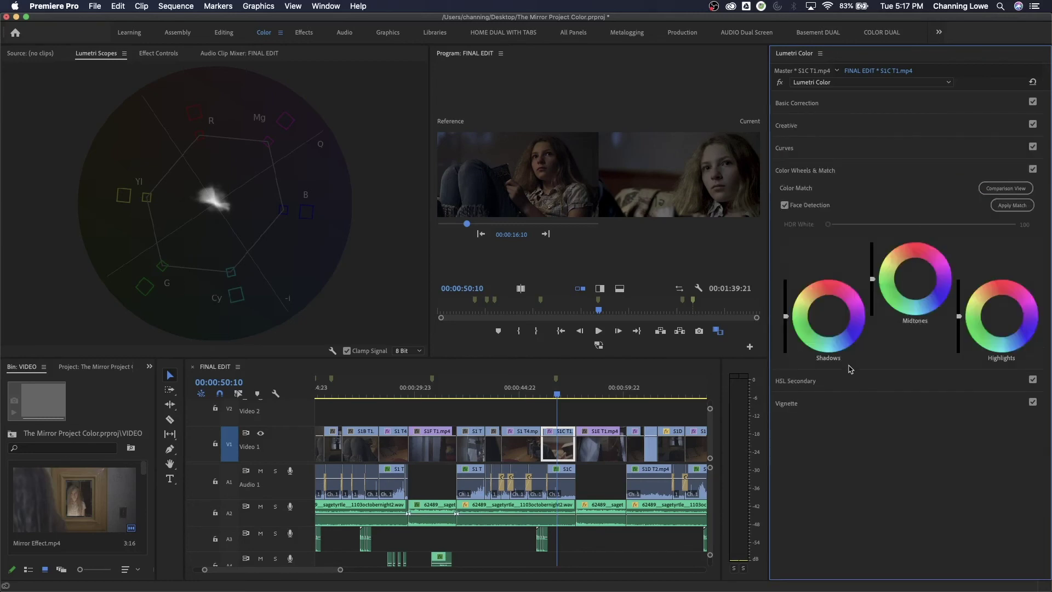
pyautogui.click(1008, 206)
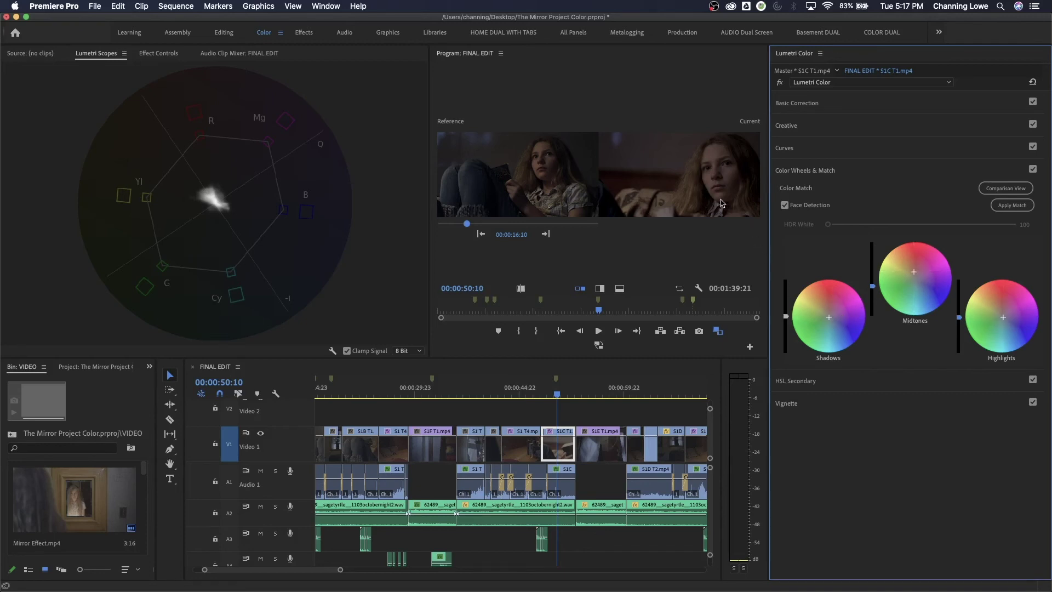
pyautogui.press('`')
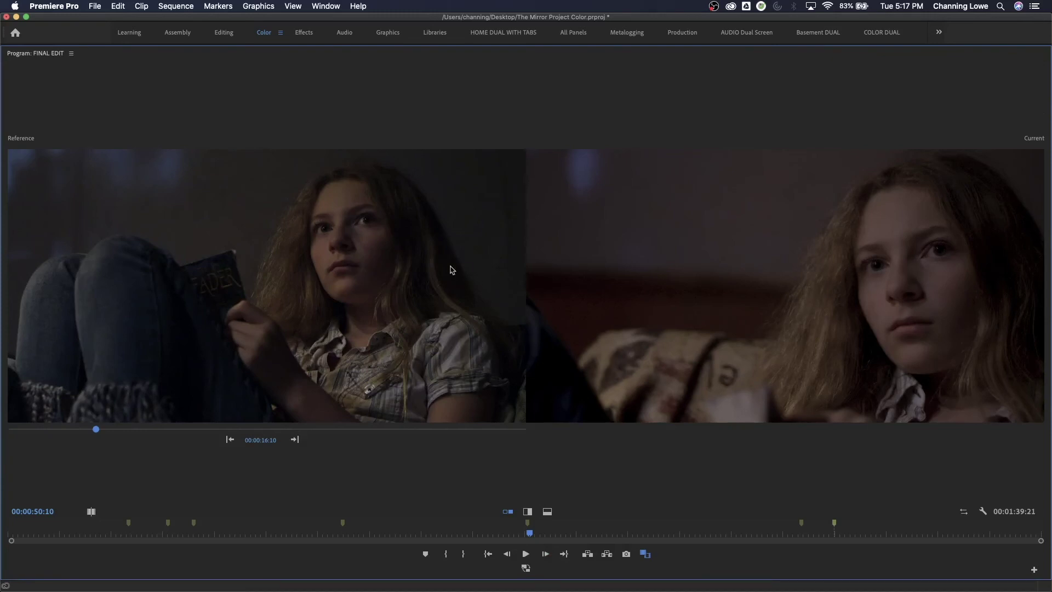
pyautogui.press('`')
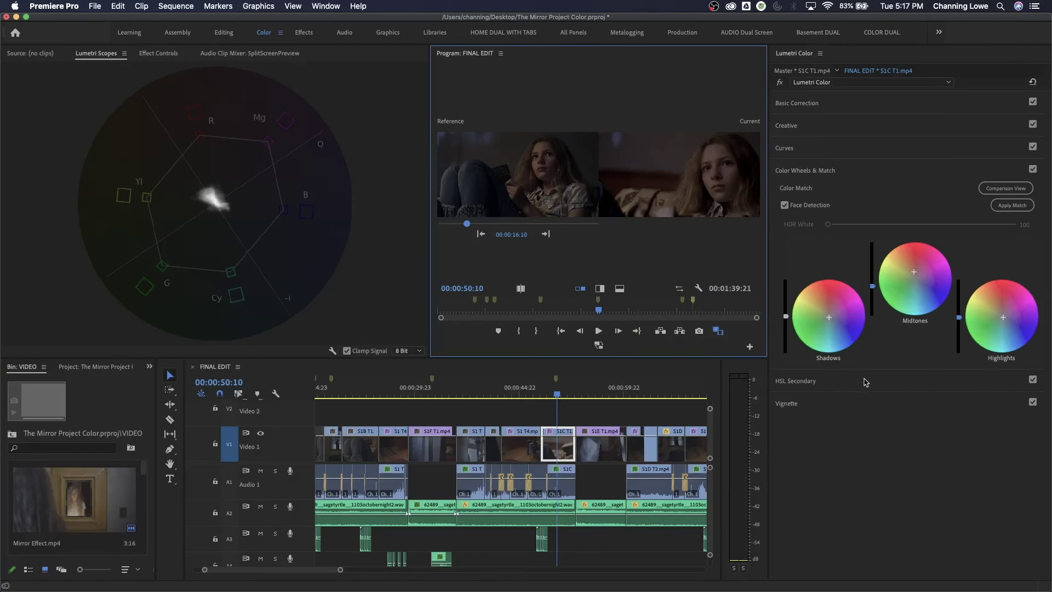
# - Rename the S1C T1.mp4 clip's existing Lumetri Color effect as BASE GRADE
pyautogui.click(864, 385)
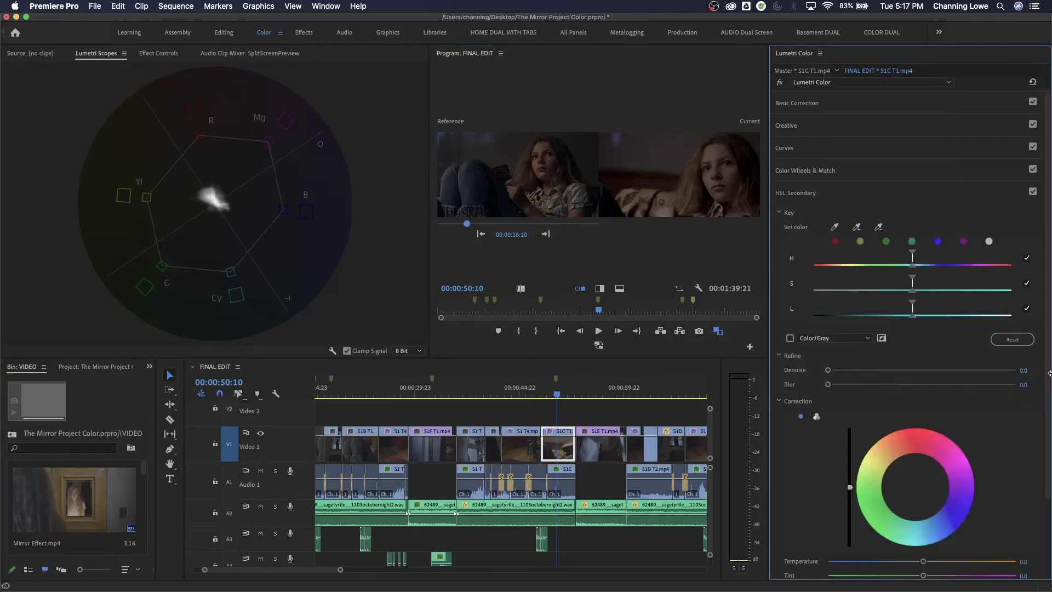
pyautogui.moveTo(1048, 374); pyautogui.dragTo(1048, 411)
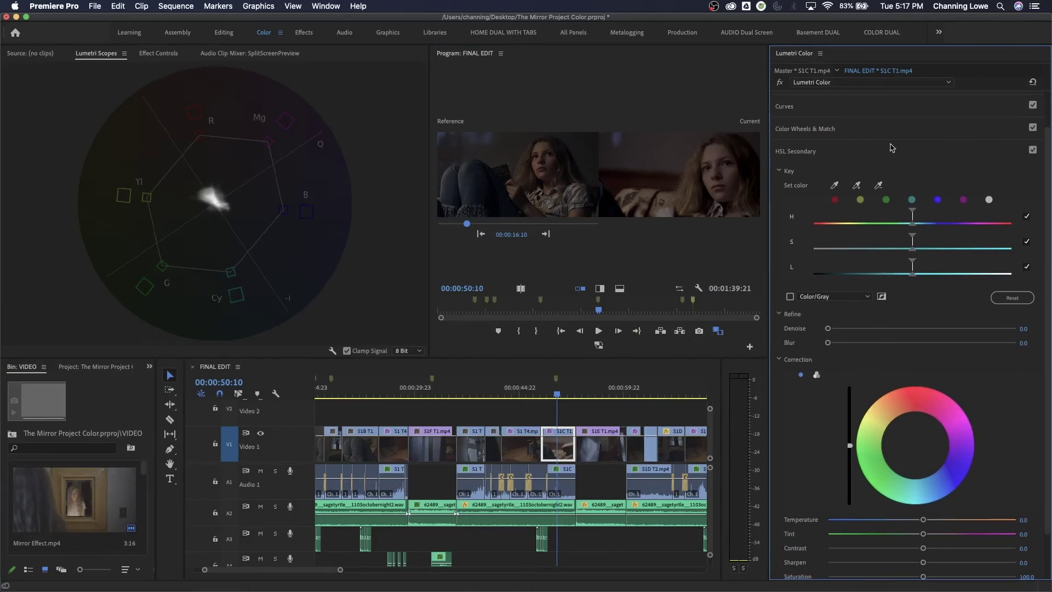
pyautogui.click(819, 82)
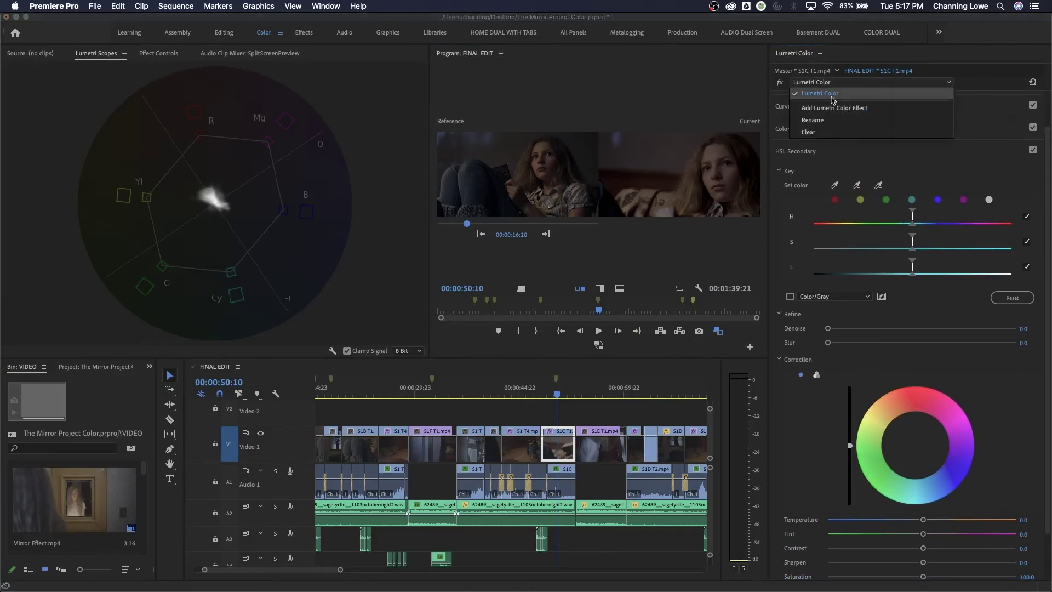
pyautogui.click(821, 120)
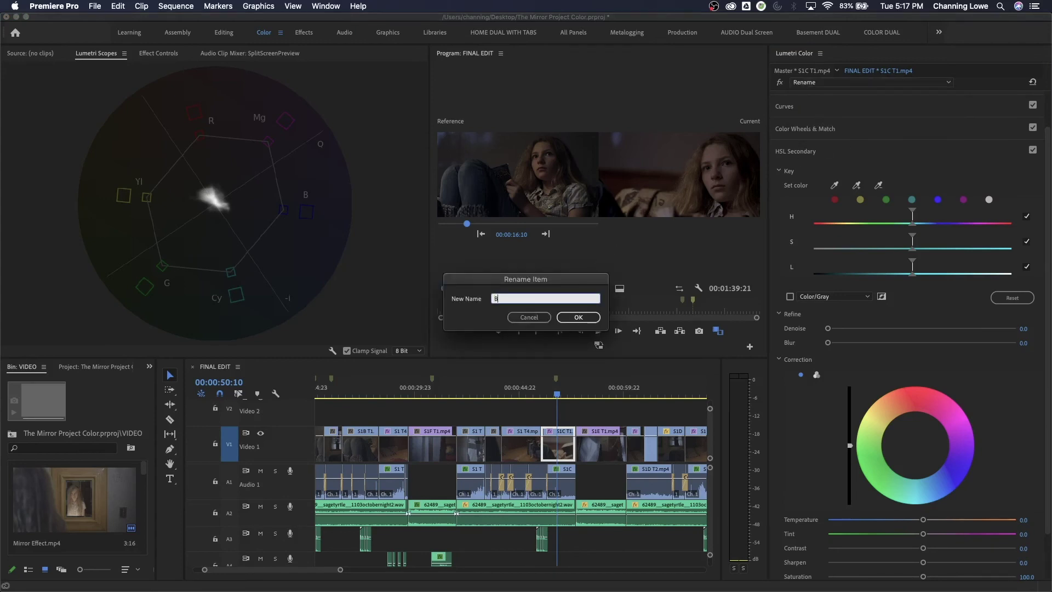
pyautogui.press('Return')
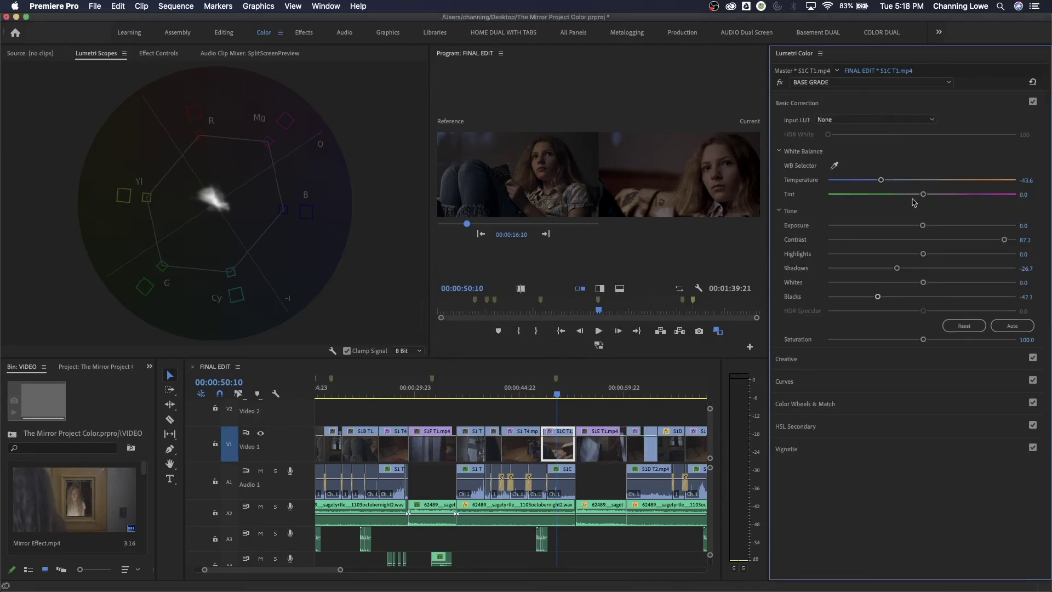
# - Add a second Lumetri Color effect to the S1C T1.mp4 clip and rename it SKIN TONE
pyautogui.click(845, 84)
pyautogui.click(842, 108)
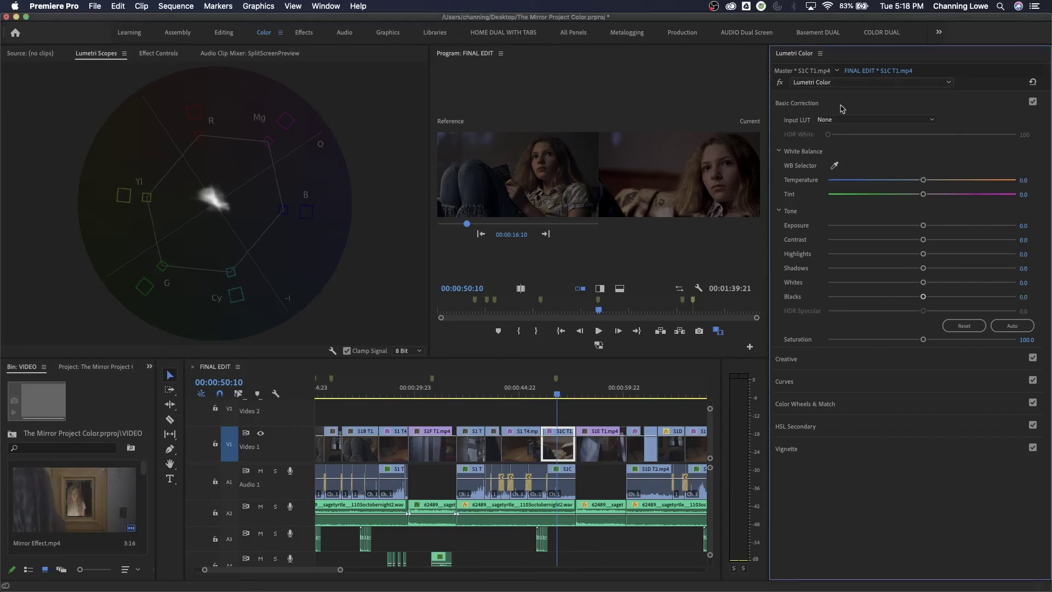
pyautogui.click(800, 83)
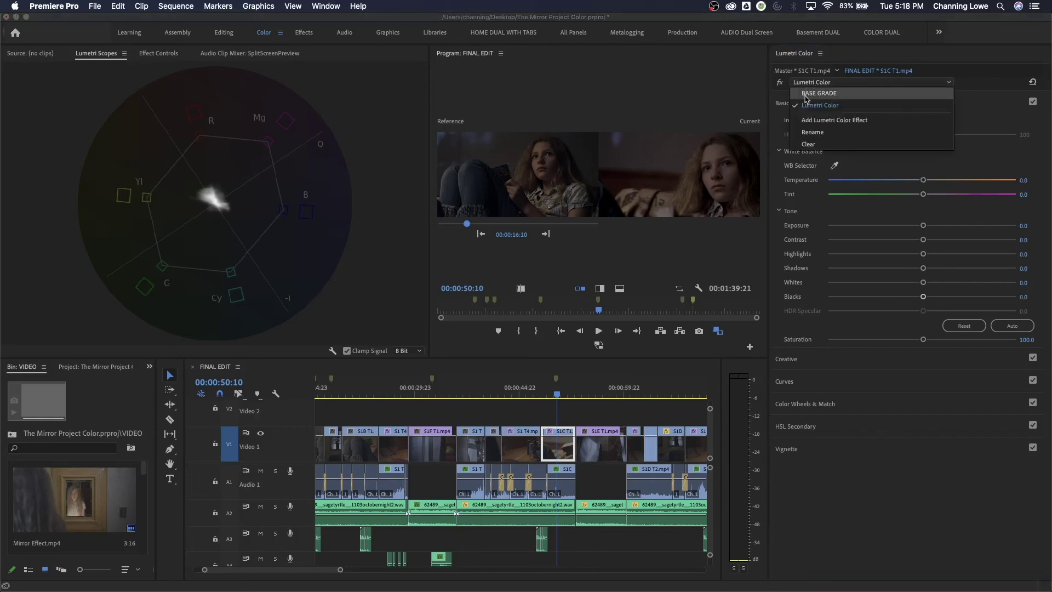
pyautogui.click(822, 132)
pyautogui.write('S')
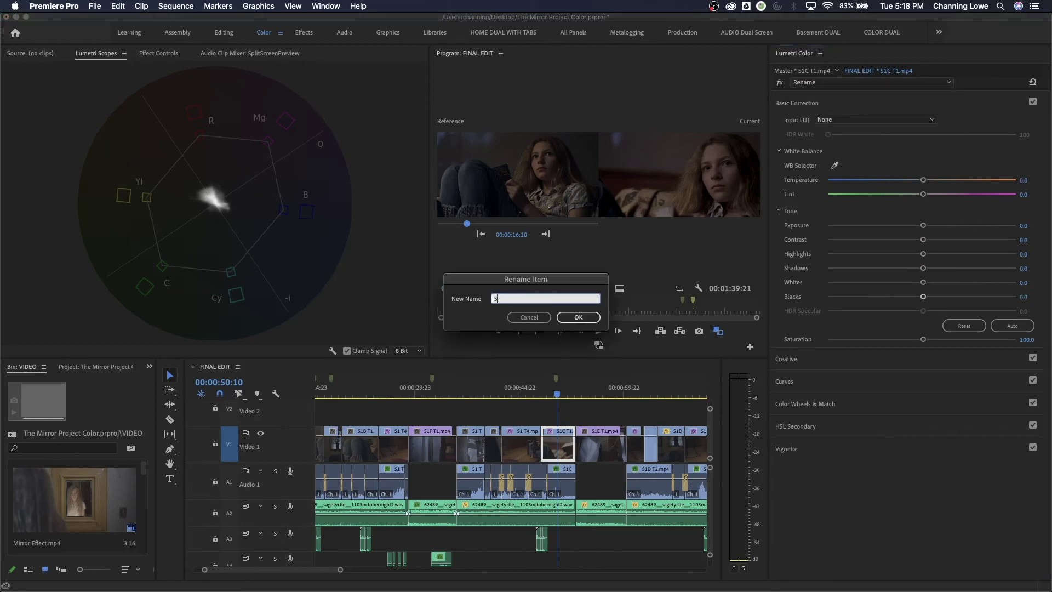
pyautogui.write('KIN TONW')
pyautogui.press('BackSpace')
pyautogui.write('E')
pyautogui.press('Return')
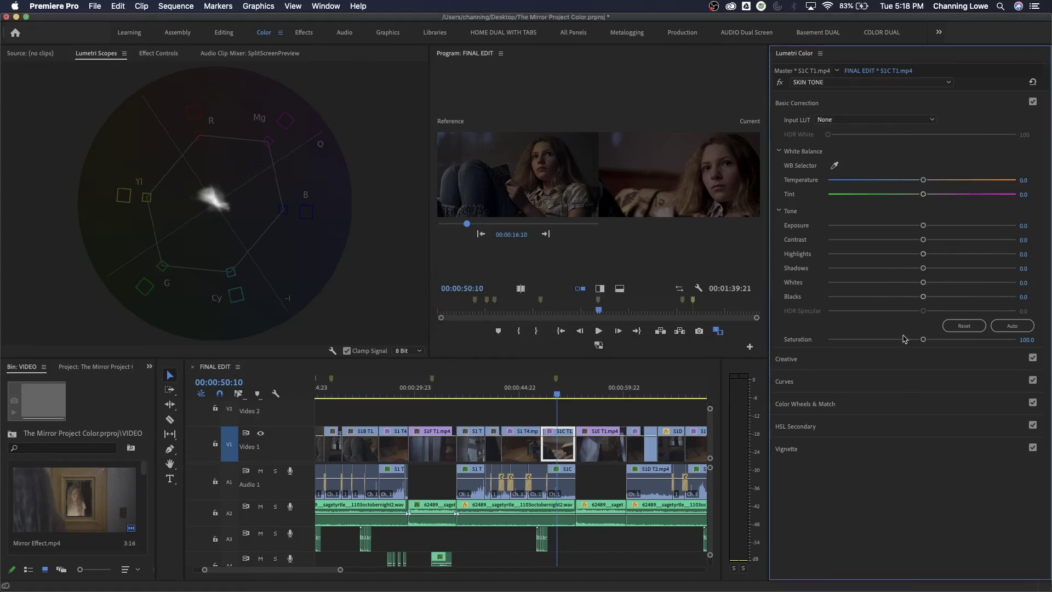
# - Look over the BASE GRADE effect's basic corrections, and return to the SKIN TONE effect
pyautogui.click(824, 83)
pyautogui.click(818, 93)
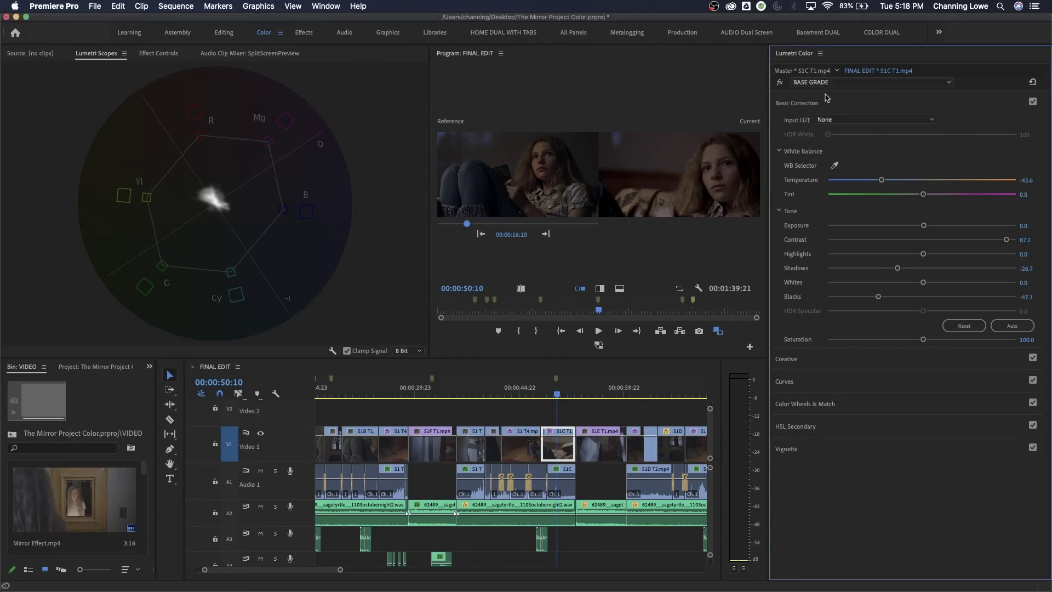
pyautogui.click(830, 85)
pyautogui.click(833, 105)
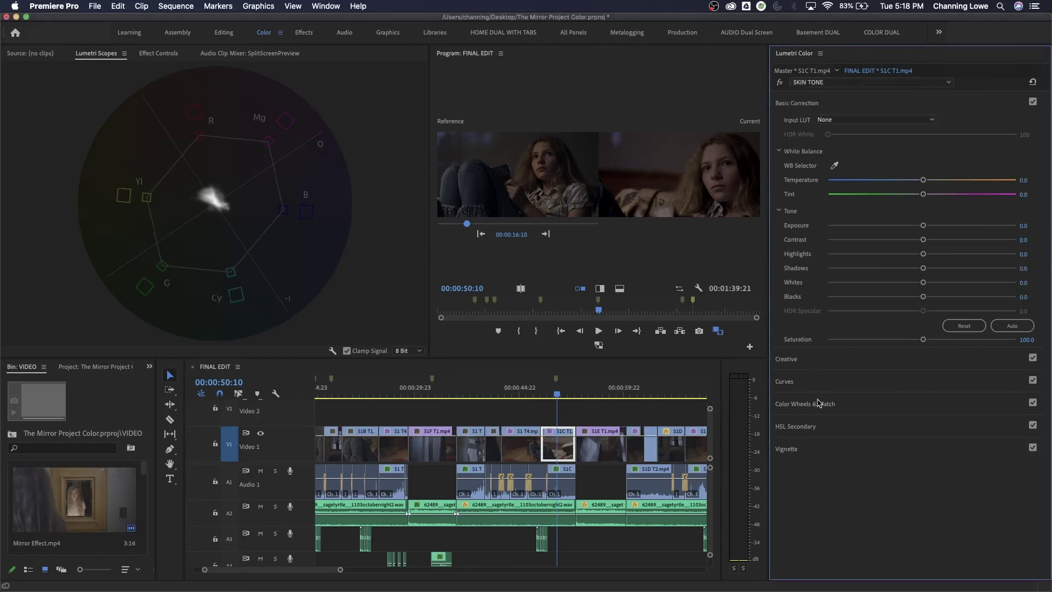
# - Leave Comparison View and key the girl's skin in SKIN TONE's HSL Secondary, sampling her forehead and adding a sample from her cheek
pyautogui.click(826, 426)
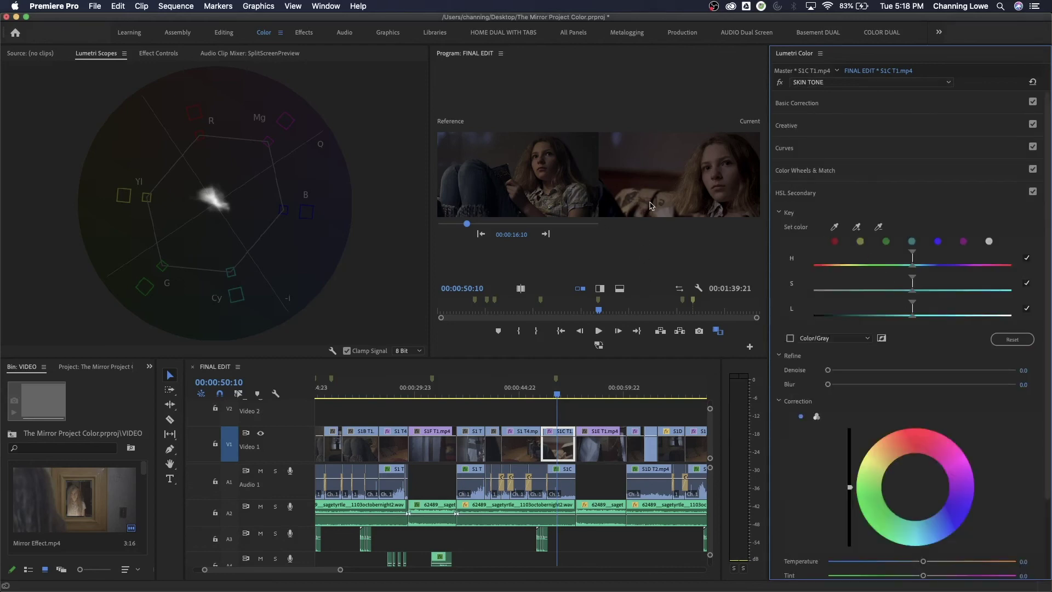
pyautogui.press('`')
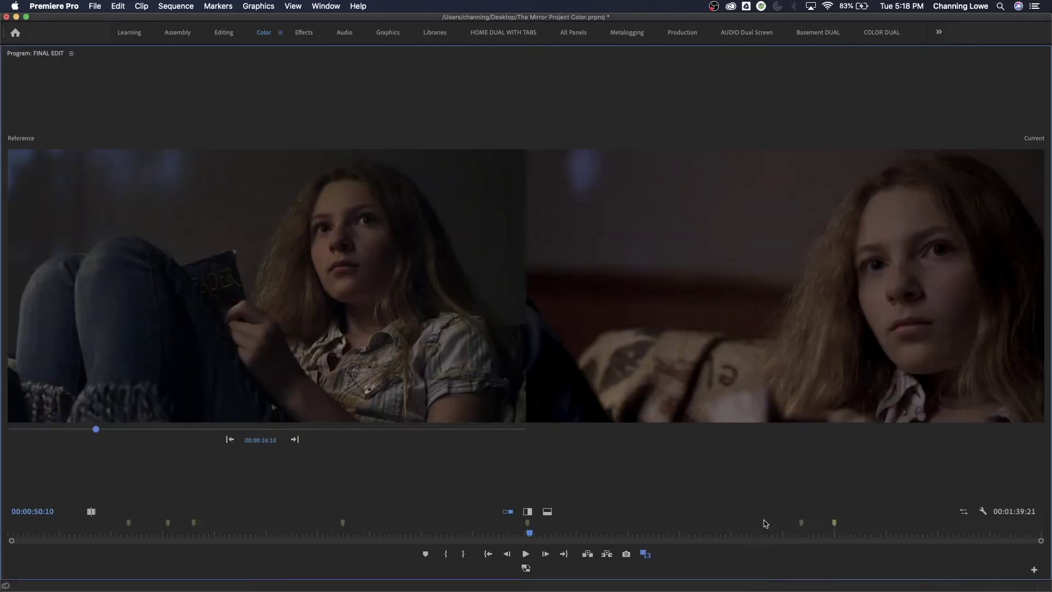
pyautogui.click(644, 553)
pyautogui.press('`')
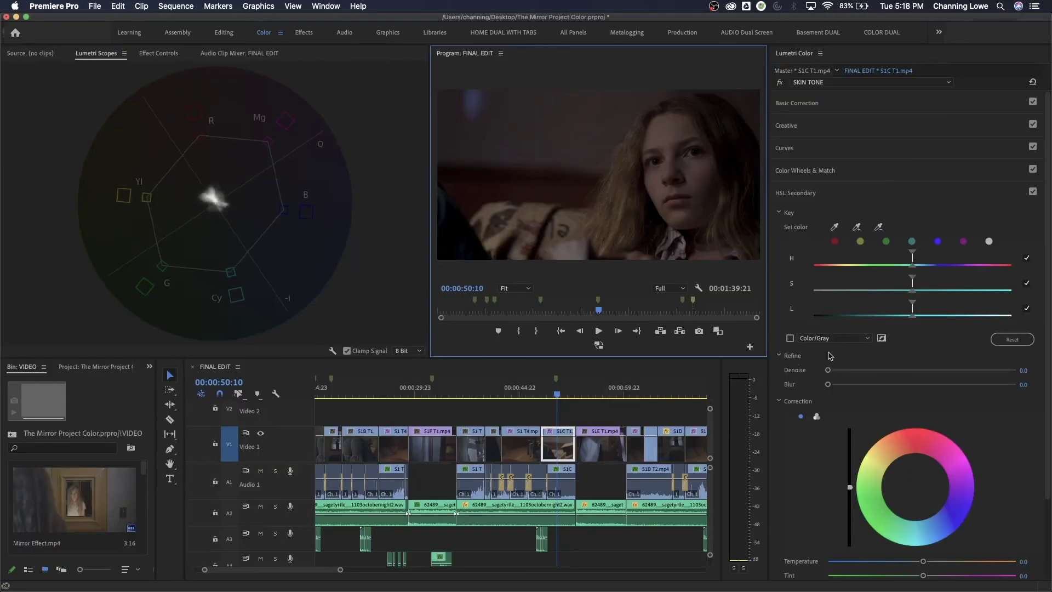
pyautogui.click(834, 227)
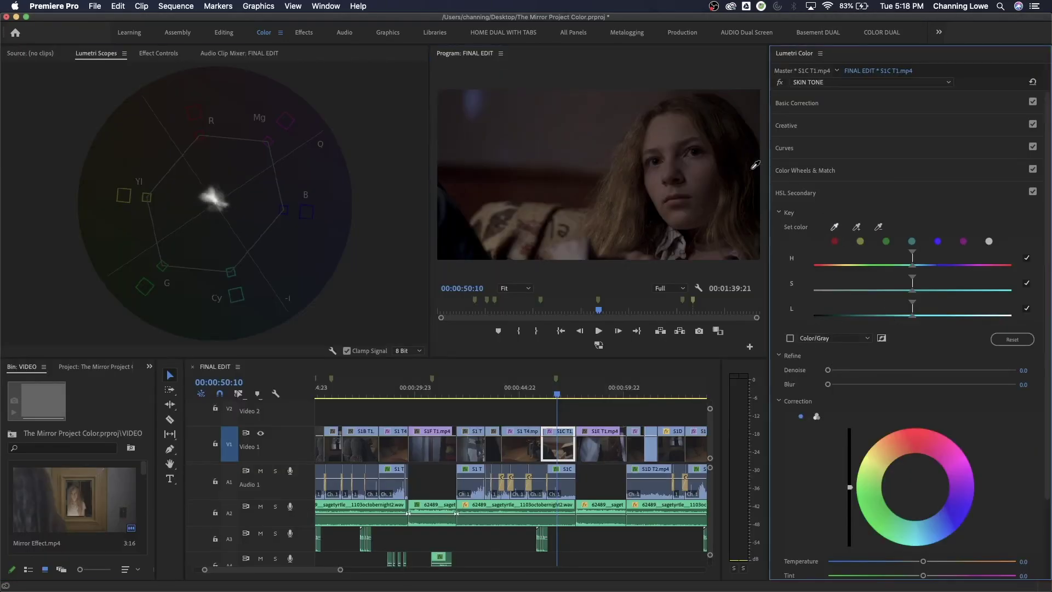
pyautogui.click(672, 130)
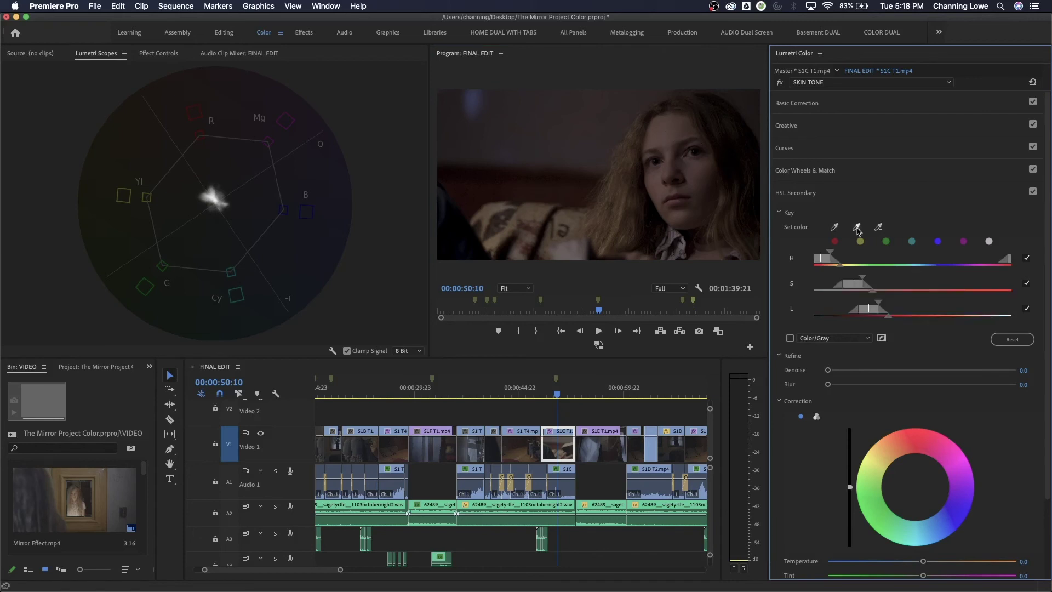
pyautogui.keyDown('shift'); pyautogui.click(707, 178); pyautogui.keyUp('shift')
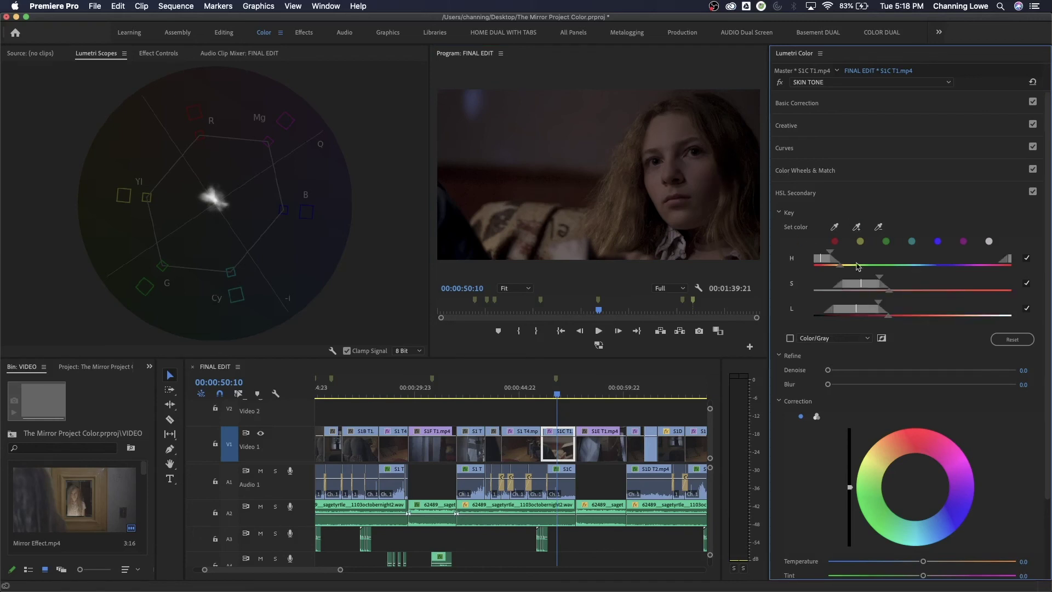
# - Turn on the HSL Secondary key preview and try it as Color/Gray and Color/Black, ending with White/Black
pyautogui.click(789, 337)
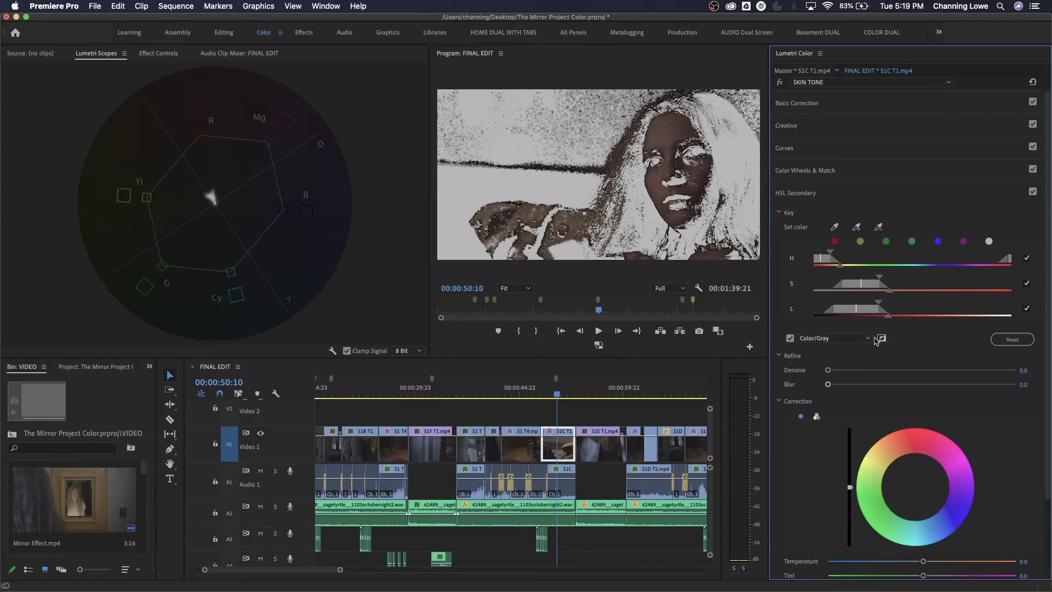
pyautogui.click(843, 338)
pyautogui.click(839, 362)
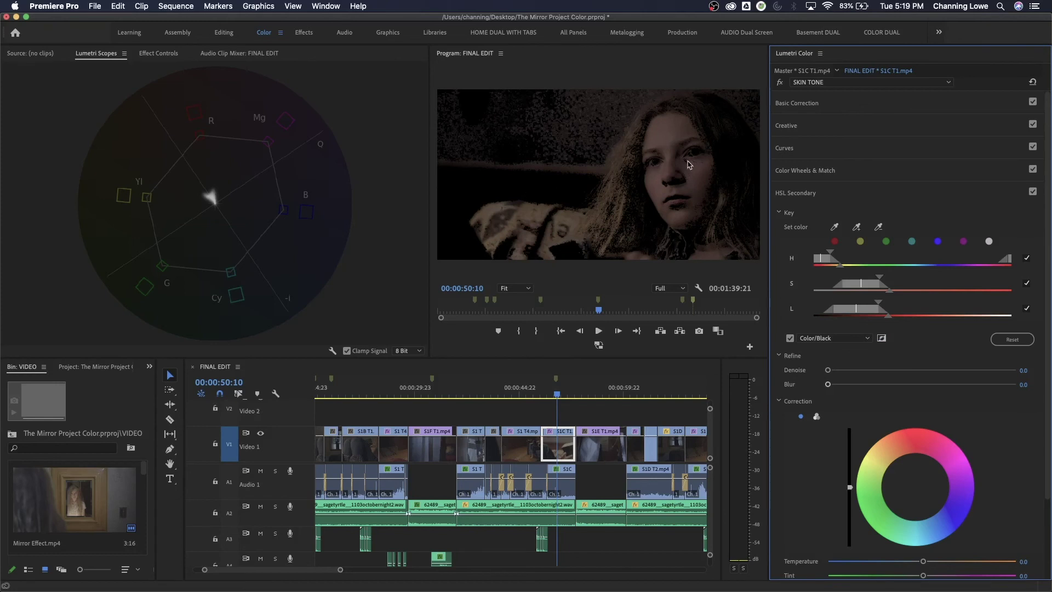
pyautogui.click(842, 339)
pyautogui.click(838, 368)
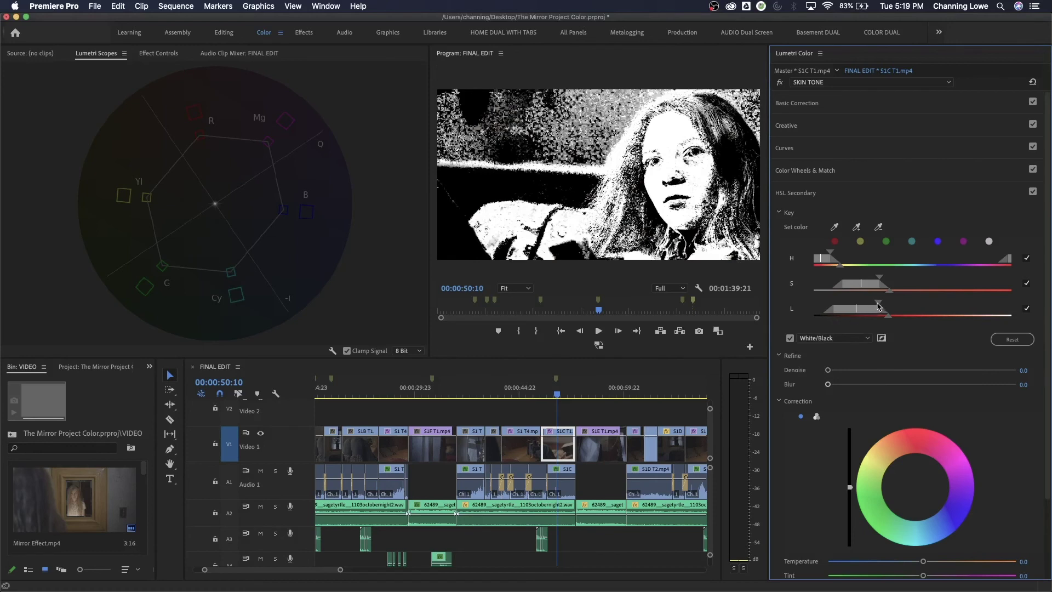
# - Narrow the key's saturation and luminance ranges so that less of the background and hair is selected with the face
pyautogui.moveTo(877, 306); pyautogui.dragTo(871, 281)
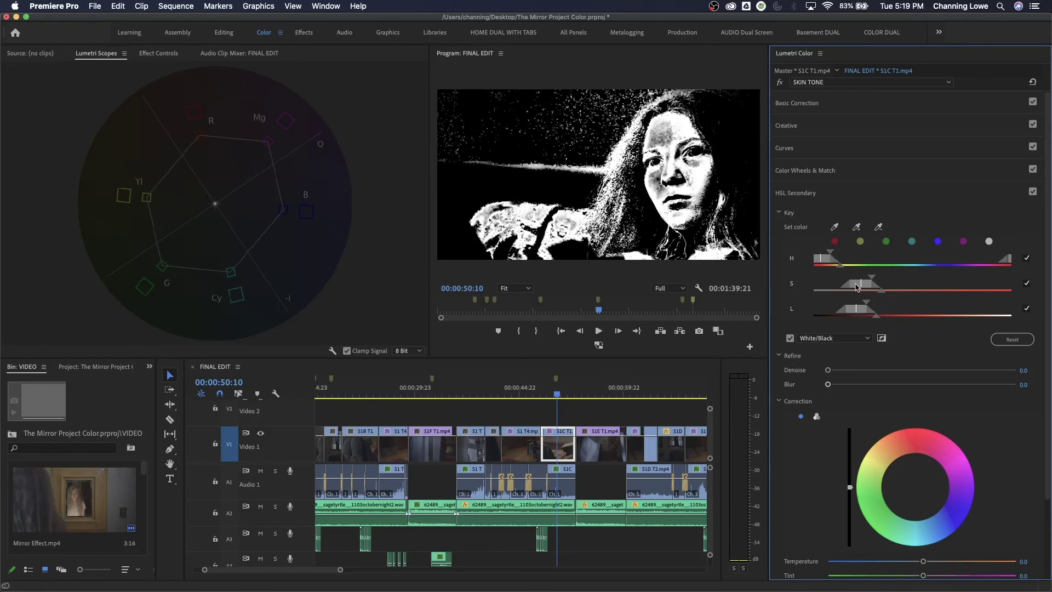
pyautogui.moveTo(857, 286); pyautogui.dragTo(875, 317)
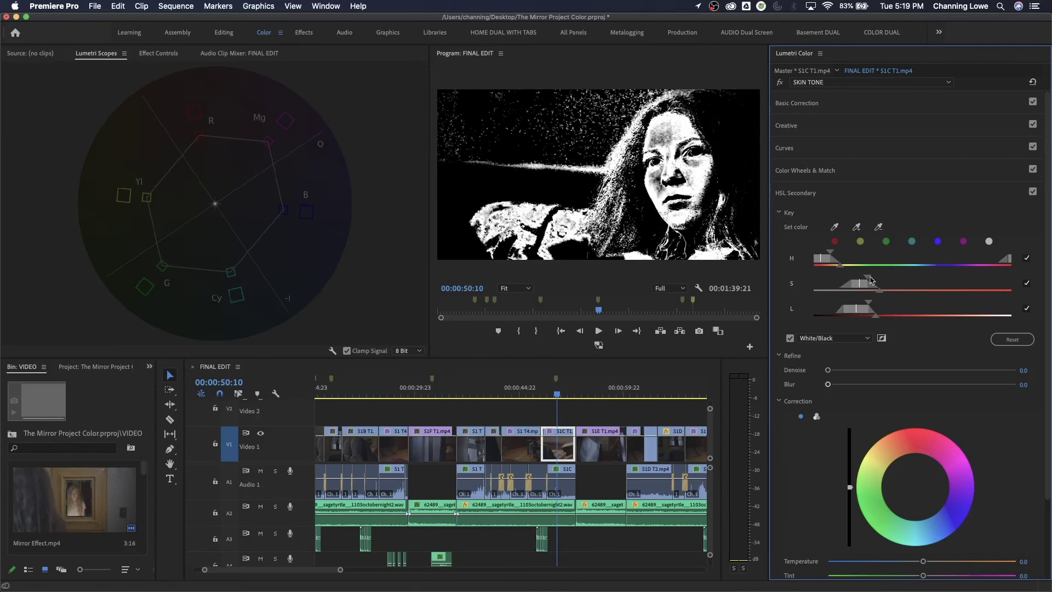
pyautogui.moveTo(868, 280); pyautogui.dragTo(866, 282)
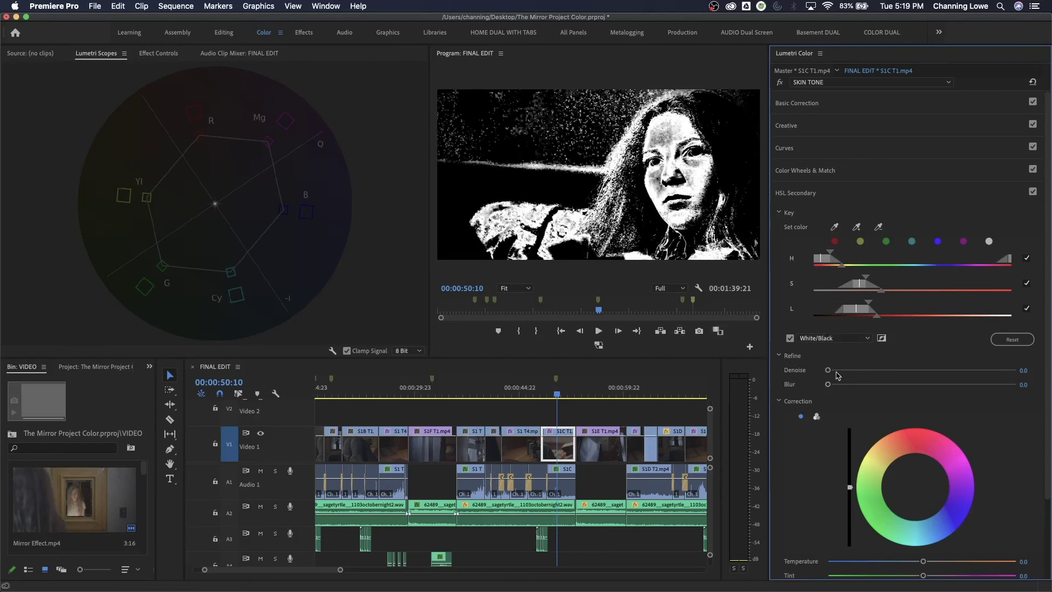
# - Set the key's Denoise to 44.2 and Blur to 5.2, and preview it as Color/Gray with a slightly wider luminance range
pyautogui.moveTo(836, 373); pyautogui.dragTo(911, 371)
pyautogui.moveTo(828, 384); pyautogui.dragTo(859, 387)
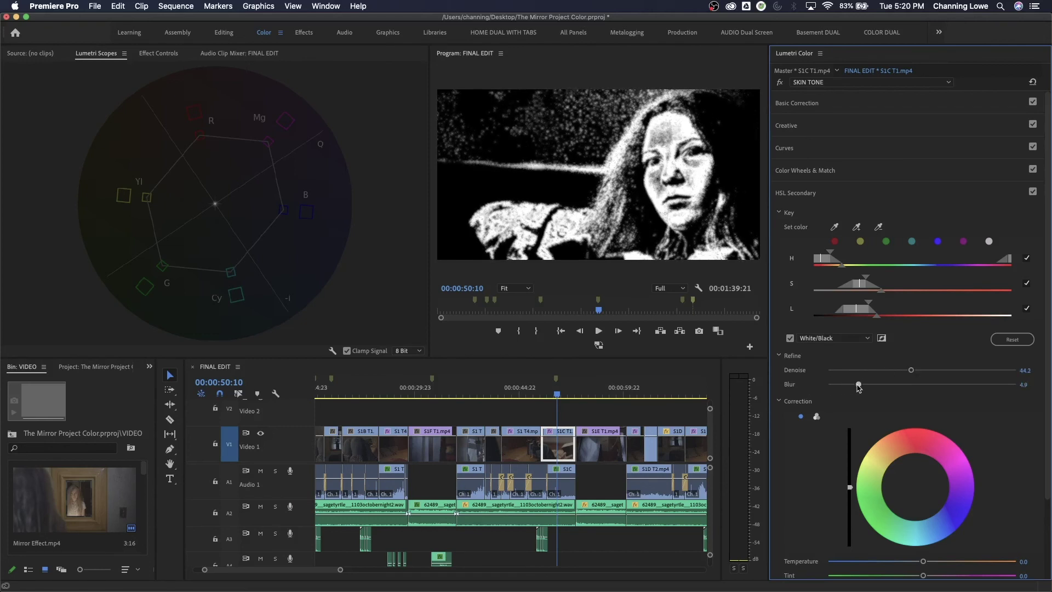
pyautogui.click(829, 340)
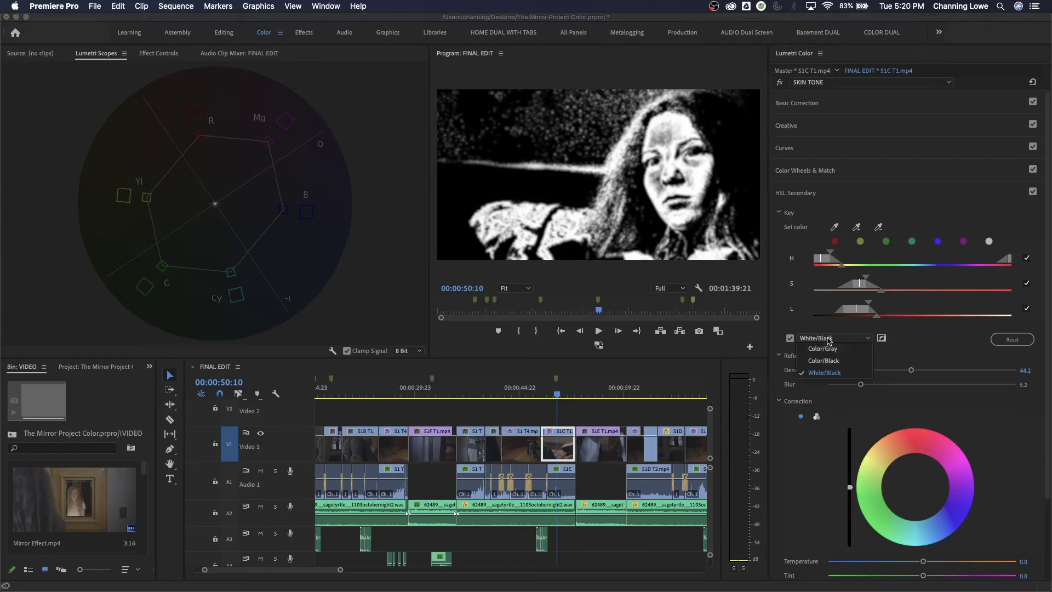
pyautogui.click(826, 349)
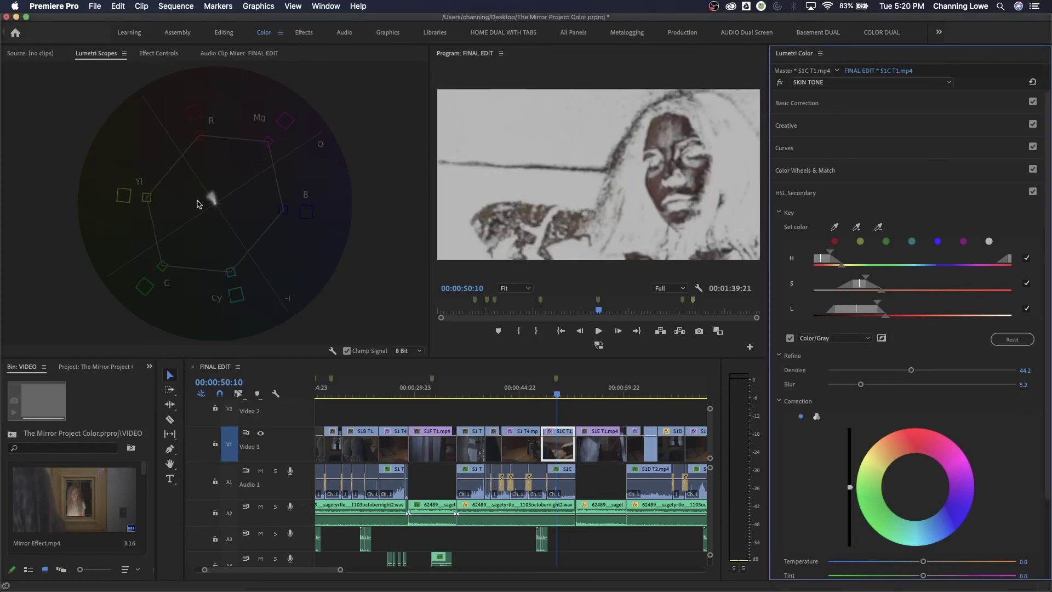
# - Shift the HSL Secondary correction wheel slightly toward yellow-green, checking the keyed skin against the skin tone line in the enlarged vectorscope
pyautogui.press('`')
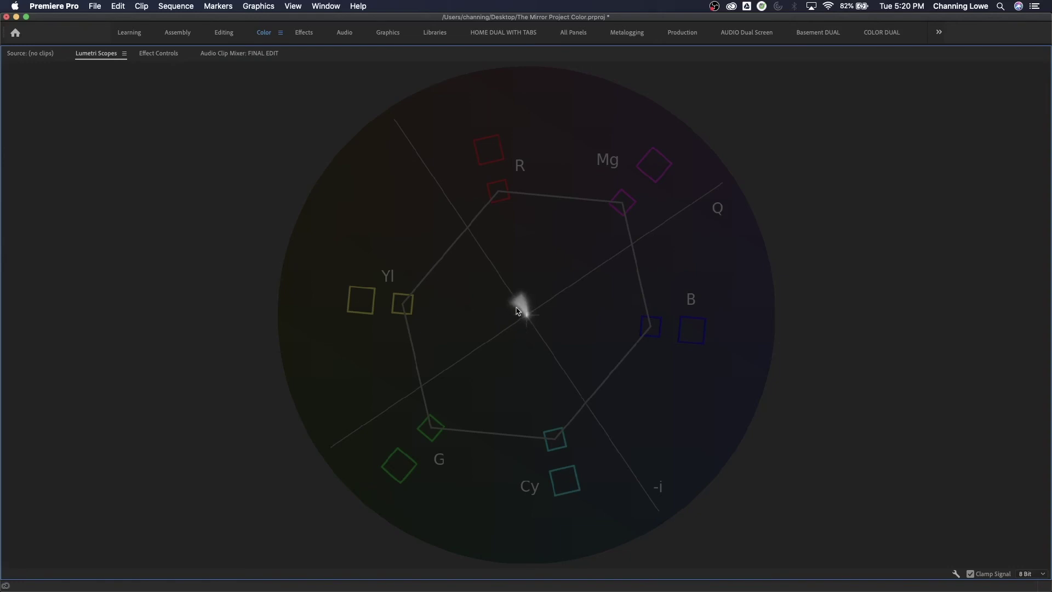
pyautogui.press('`')
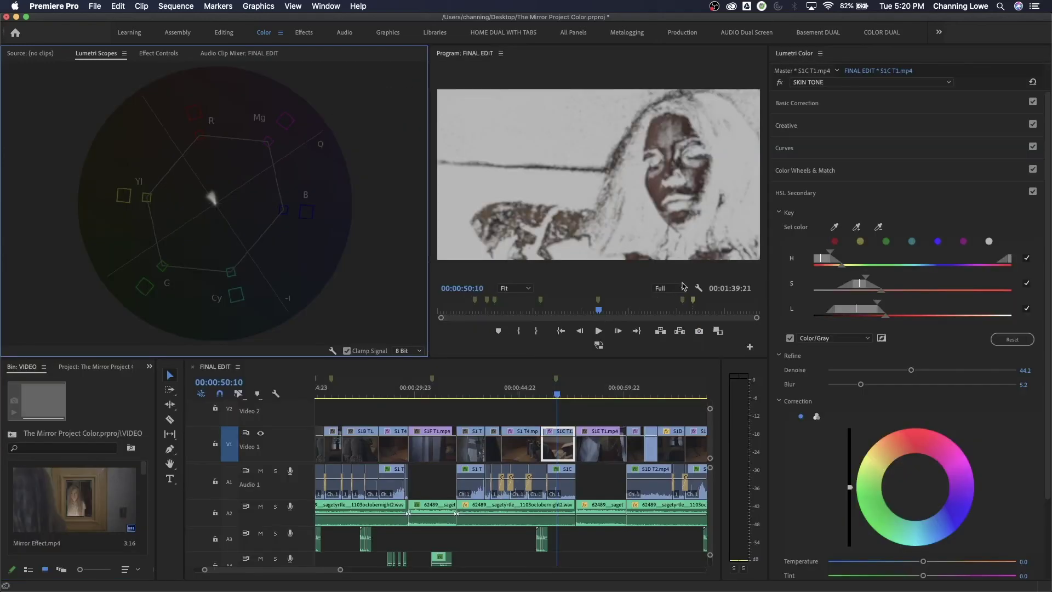
pyautogui.click(916, 487)
pyautogui.moveTo(914, 487); pyautogui.dragTo(913, 487)
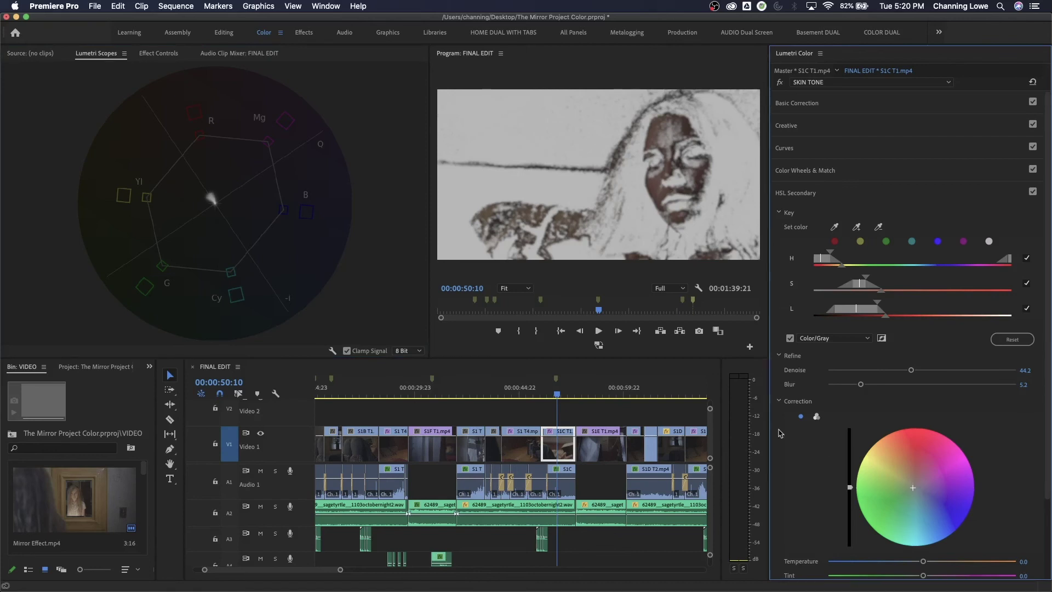
pyautogui.press('`')
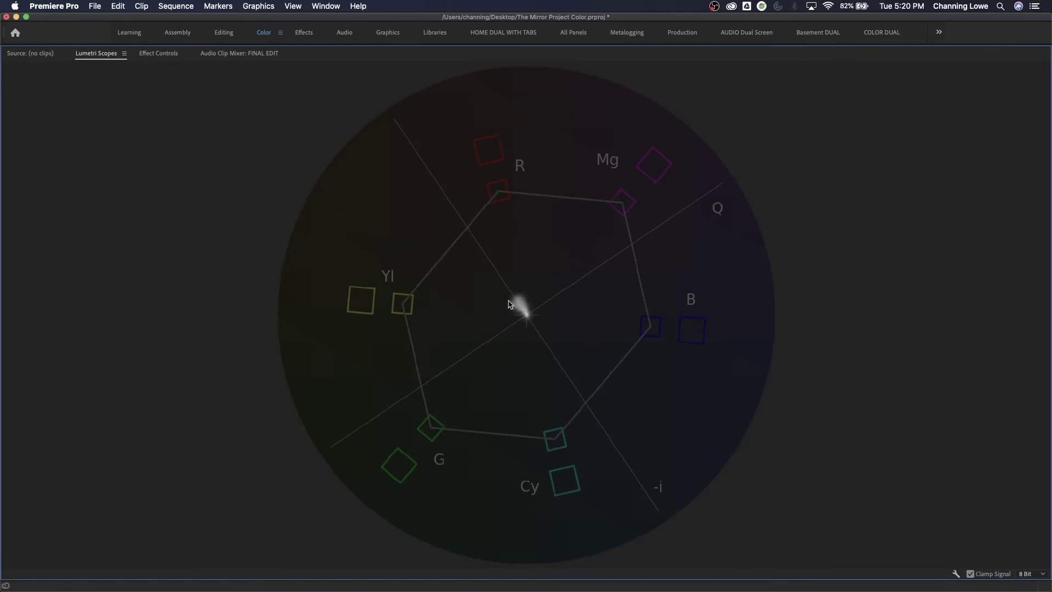
pyautogui.press('`')
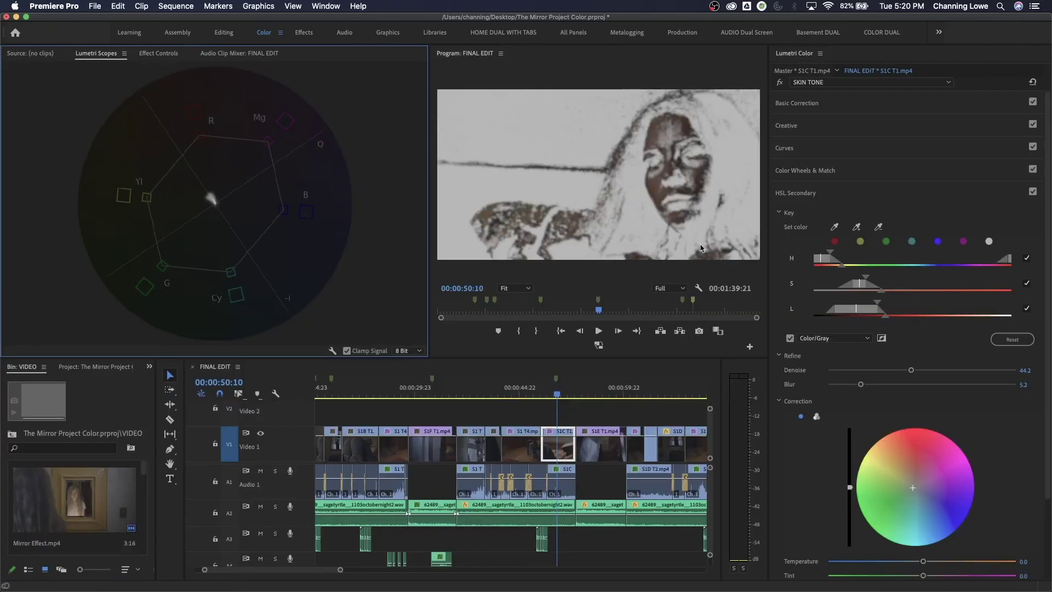
# - Turn off the key preview and compare S1C T1.mp4 with HSL Secondary off and on, then inspect the image enlarged
pyautogui.click(793, 344)
pyautogui.click(792, 338)
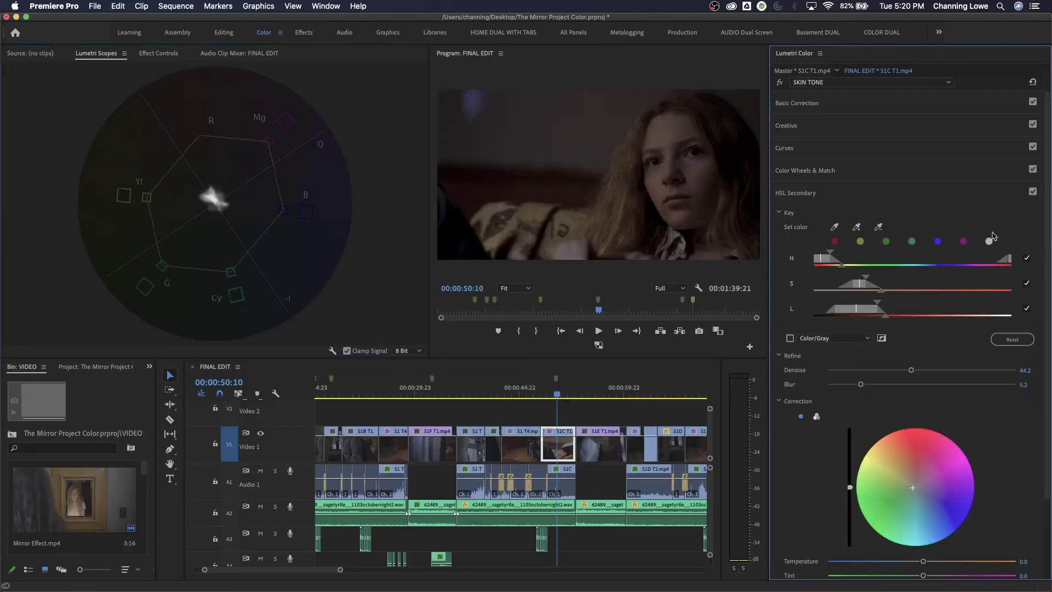
pyautogui.click(1033, 192)
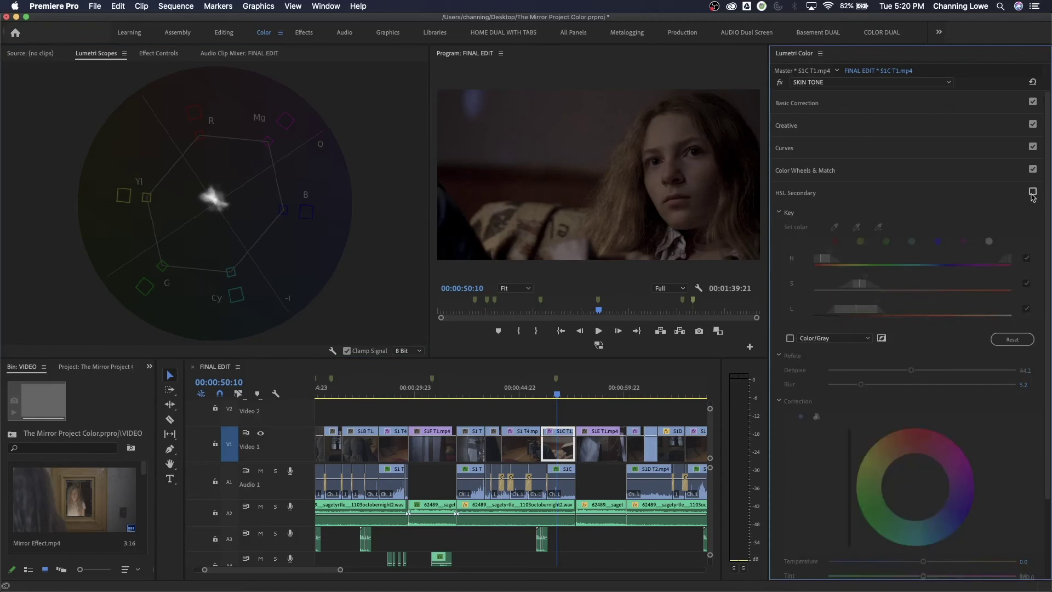
pyautogui.click(1033, 192)
pyautogui.click(1033, 193)
pyautogui.click(1032, 192)
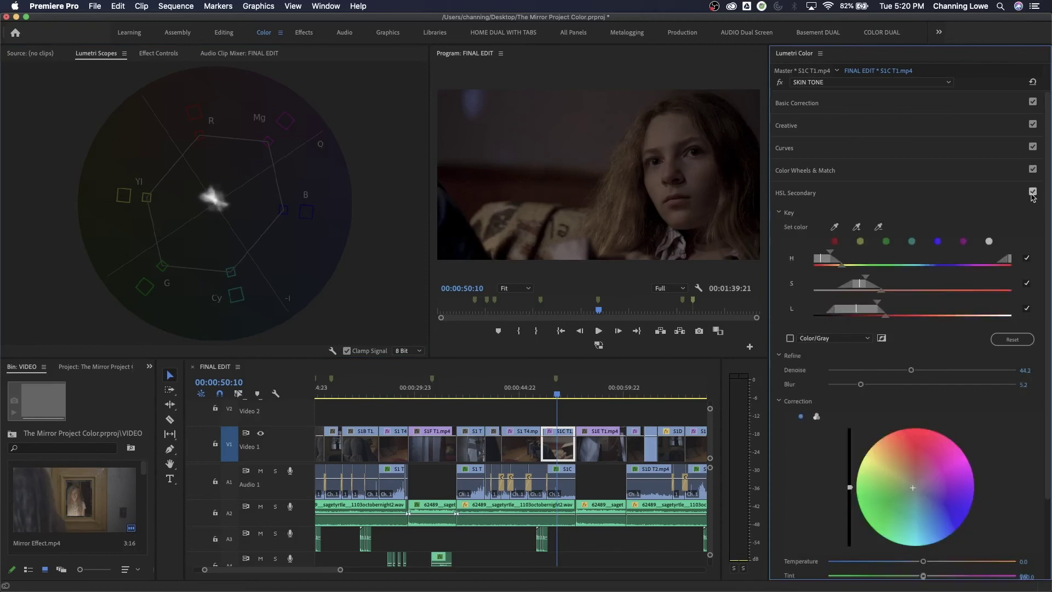
pyautogui.press('`')
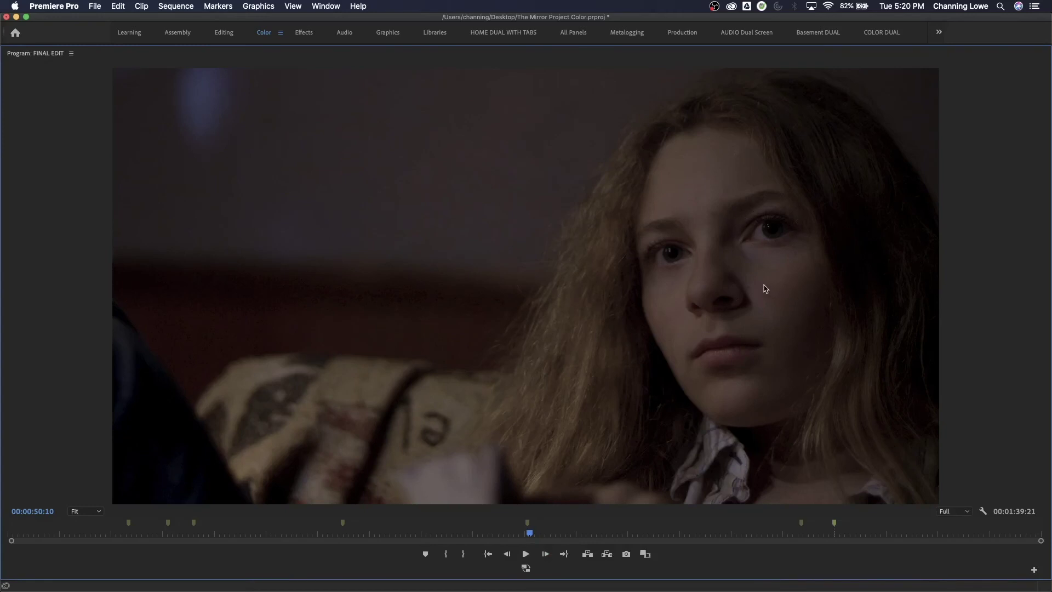
pyautogui.press('`')
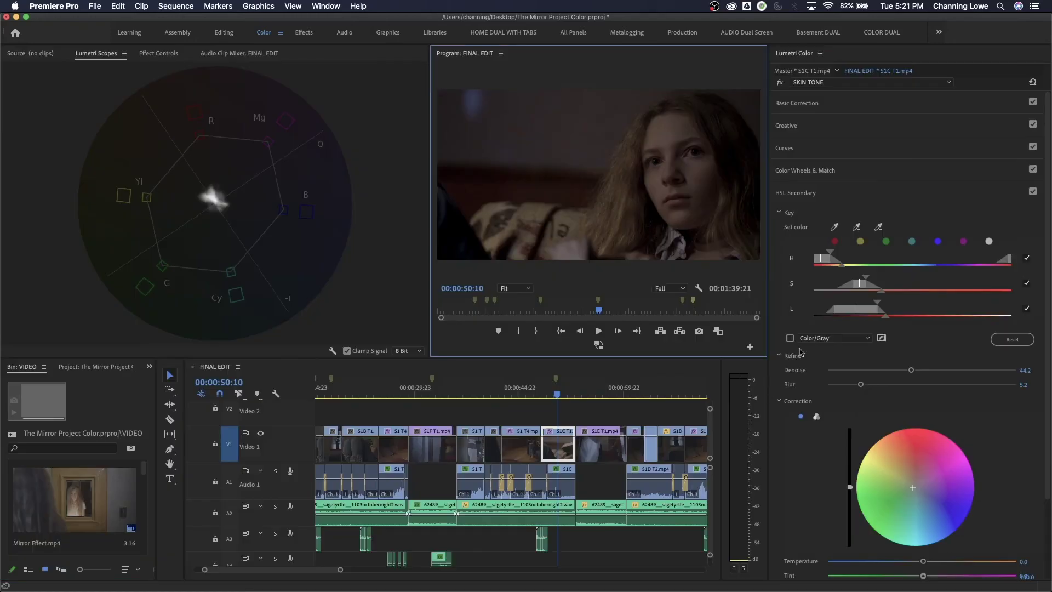
# - With the Color/Gray key preview on, shift the HSL Secondary correction wheel slightly further toward yellow and check the skin in the enlarged vectorscope
pyautogui.click(790, 338)
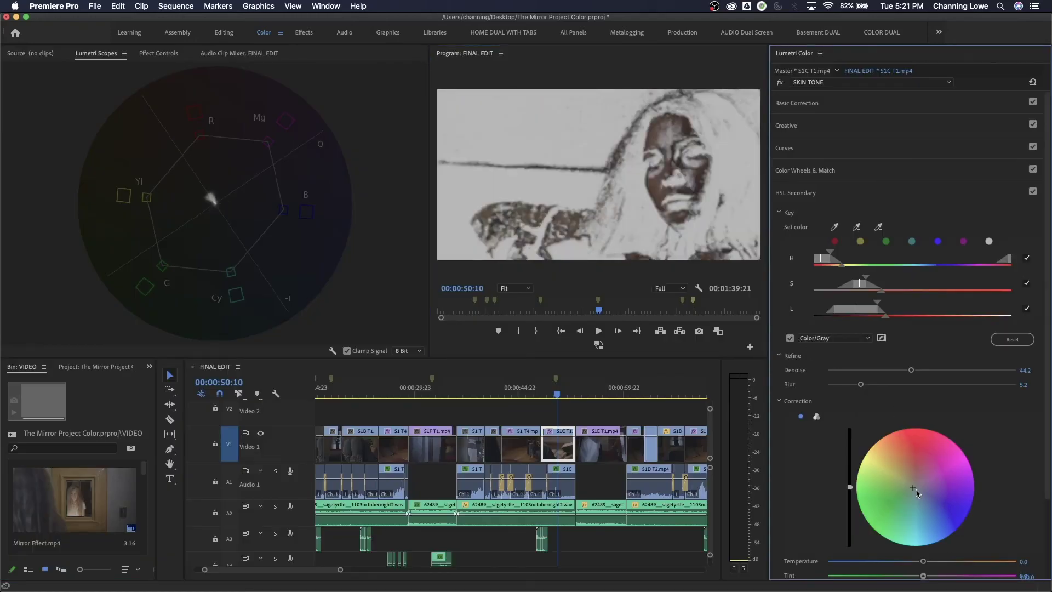
pyautogui.moveTo(916, 492)
pyautogui.mouseDown()
pyautogui.moveTo(924, 485)
pyautogui.moveTo(898, 487)
pyautogui.moveTo(911, 486)
pyautogui.mouseUp()
pyautogui.scroll(-2, 925, 505)
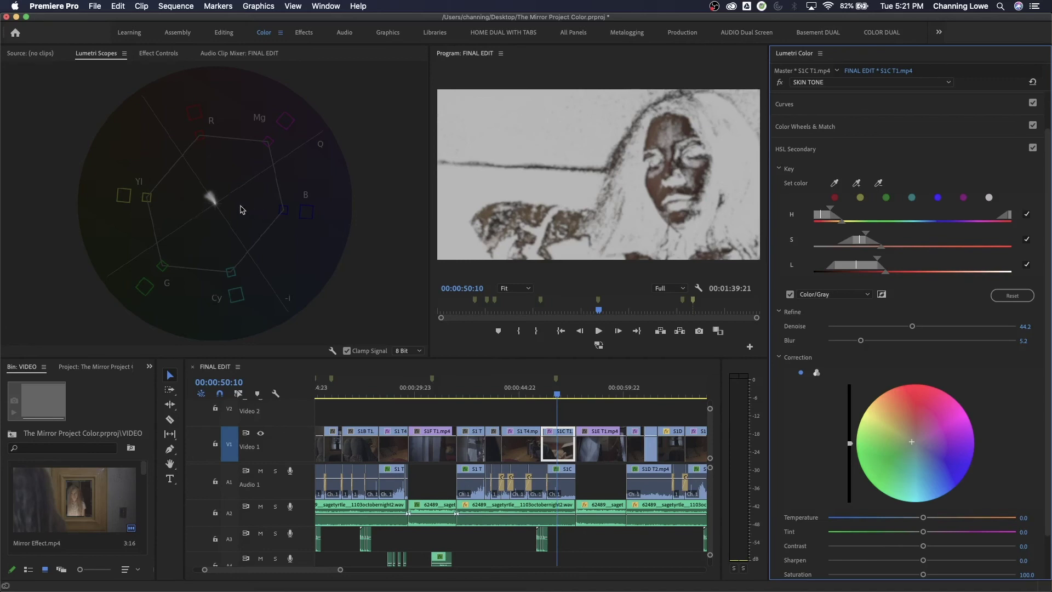
pyautogui.press('`')
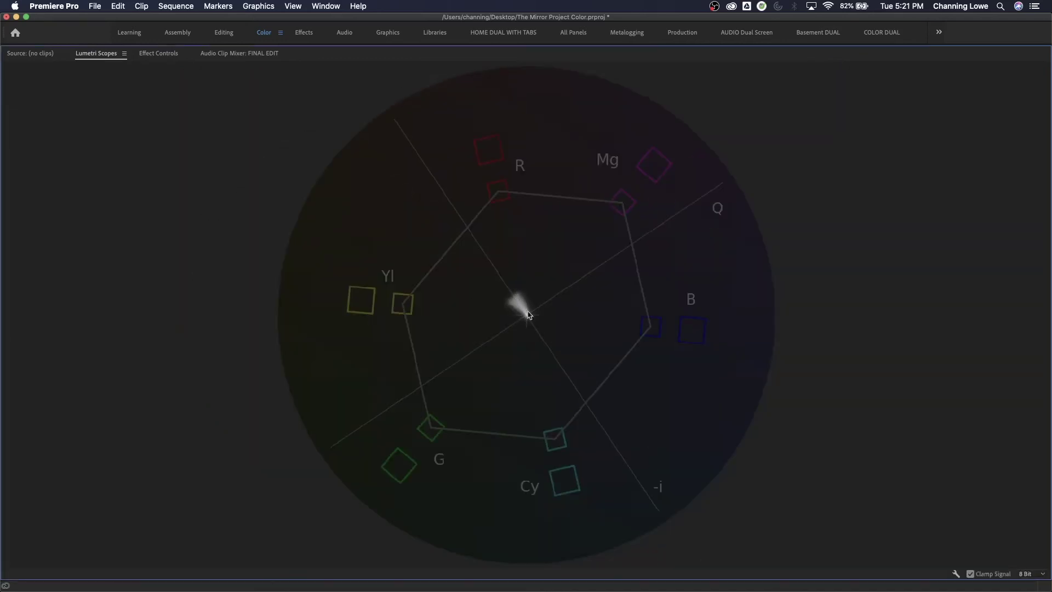
pyautogui.press('`')
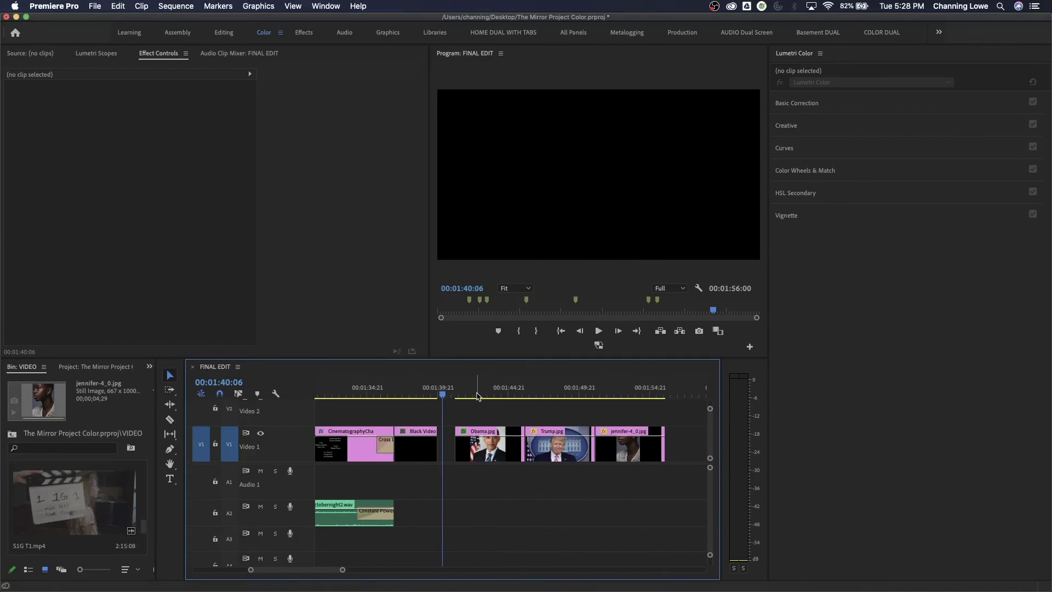
# - View the reference portraits Obama.jpg, Trump.jpg and jennifer-4_0.jpg at the end of the FINAL EDIT sequence
pyautogui.click(484, 395)
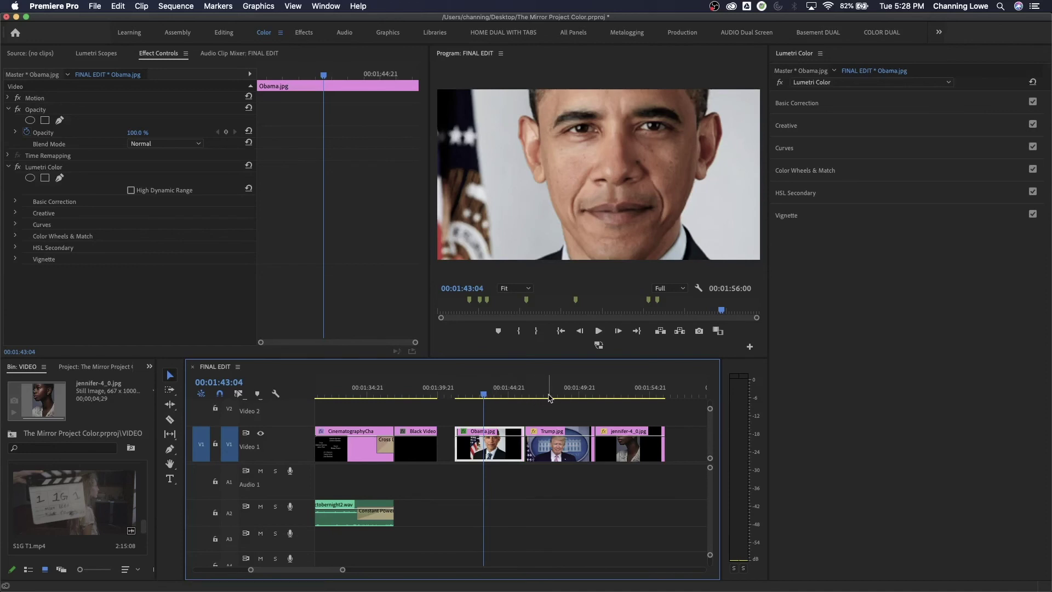
pyautogui.click(555, 396)
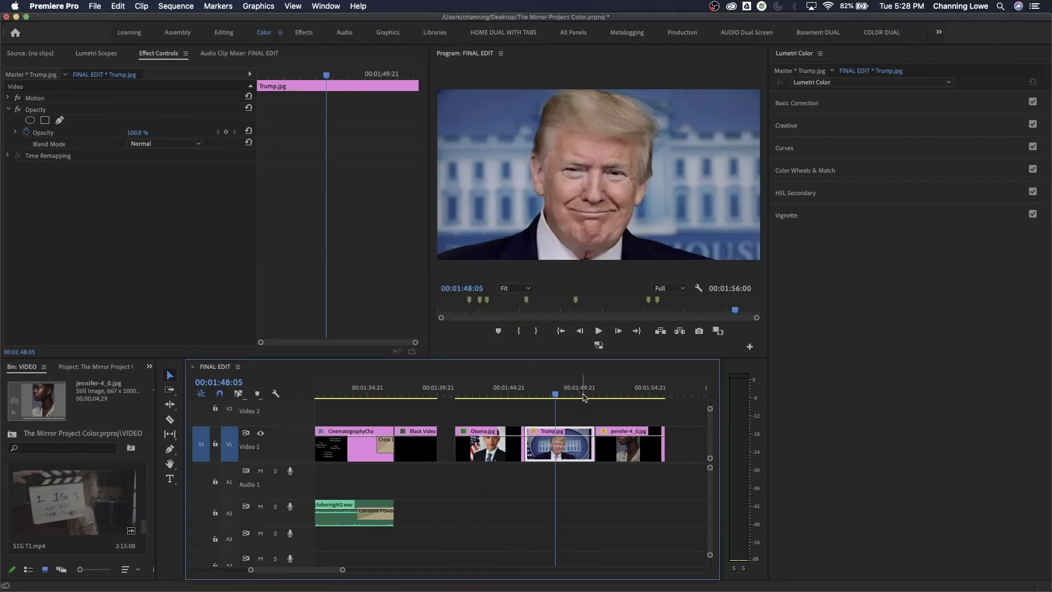
pyautogui.click(615, 394)
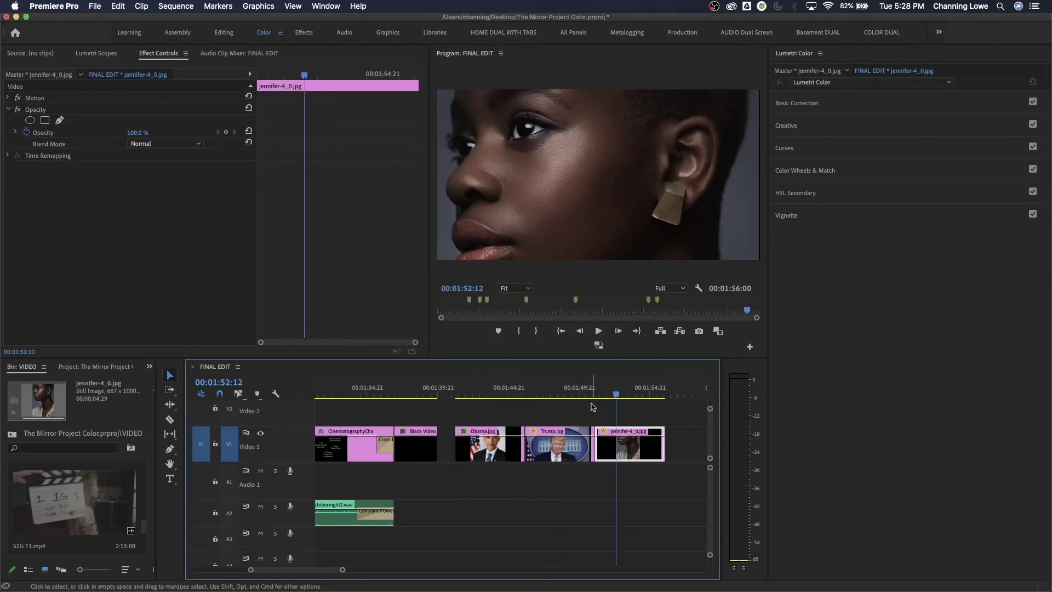
# - Add an elliptical opacity mask to Obama.jpg and shrink it to a small patch of cheek skin
pyautogui.click(499, 397)
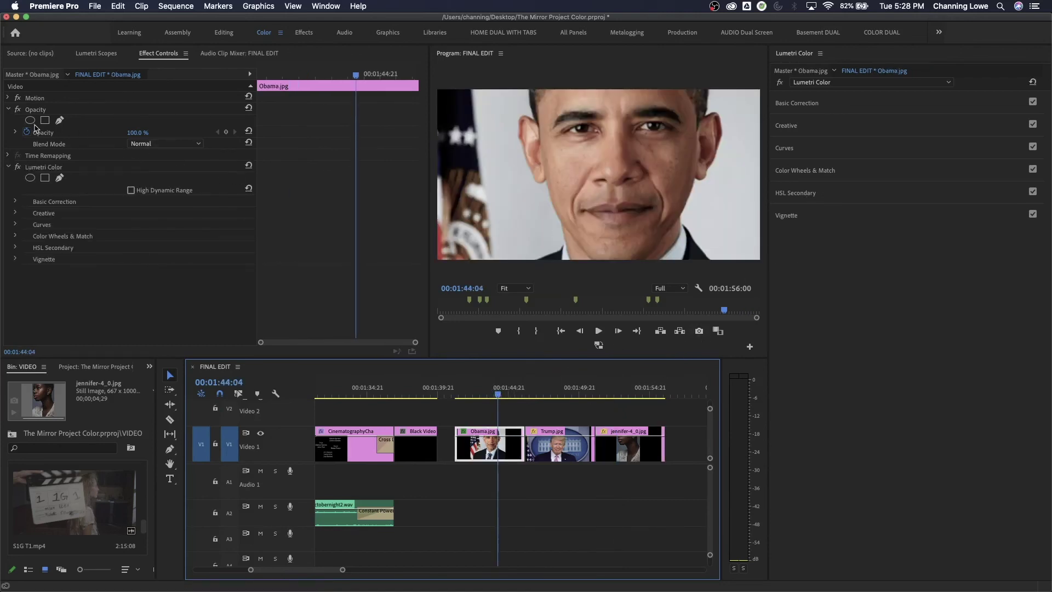
pyautogui.click(32, 121)
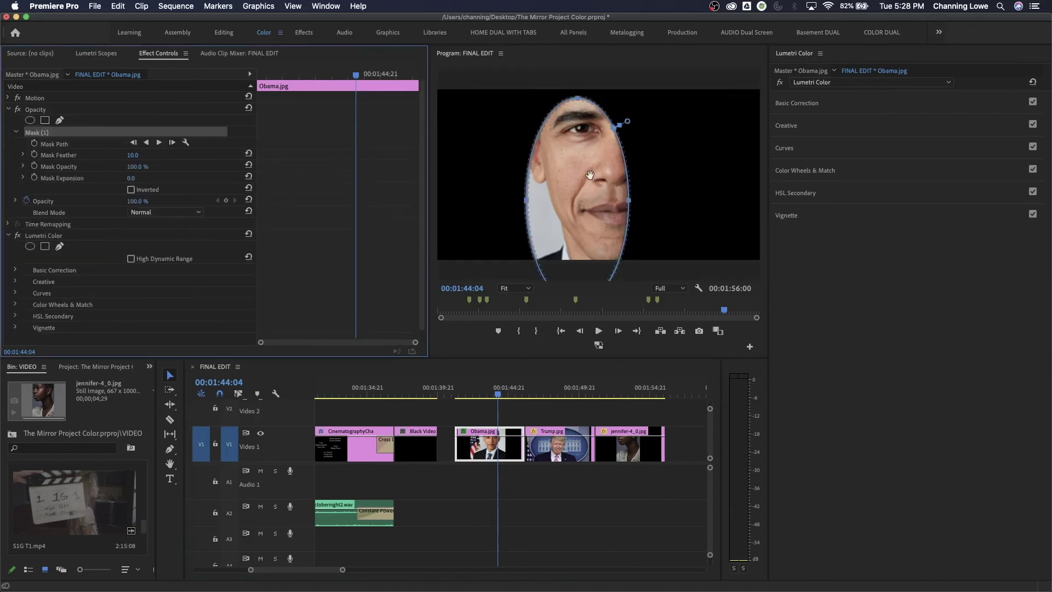
pyautogui.moveTo(590, 175); pyautogui.dragTo(635, 173)
pyautogui.moveTo(618, 88); pyautogui.dragTo(617, 167)
pyautogui.moveTo(567, 231); pyautogui.dragTo(554, 230)
pyautogui.moveTo(586, 214); pyautogui.dragTo(582, 170)
pyautogui.moveTo(666, 182); pyautogui.dragTo(598, 182)
pyautogui.moveTo(575, 119); pyautogui.dragTo(575, 138)
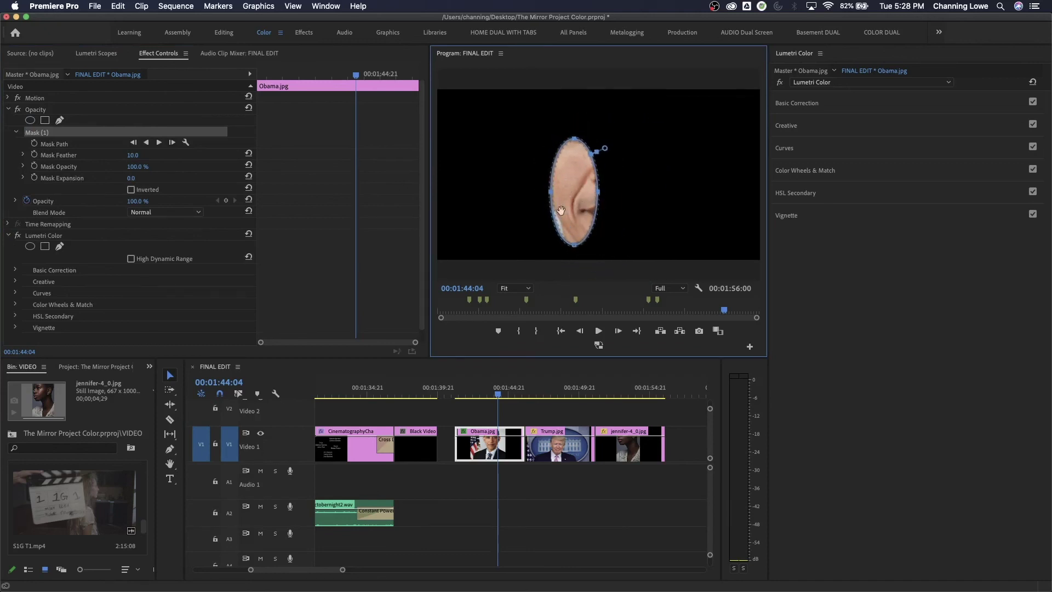
pyautogui.moveTo(571, 246); pyautogui.dragTo(569, 173)
# - Add an elliptical opacity mask to Trump.jpg and reduce it to a small patch of cheek skin
pyautogui.click(540, 390)
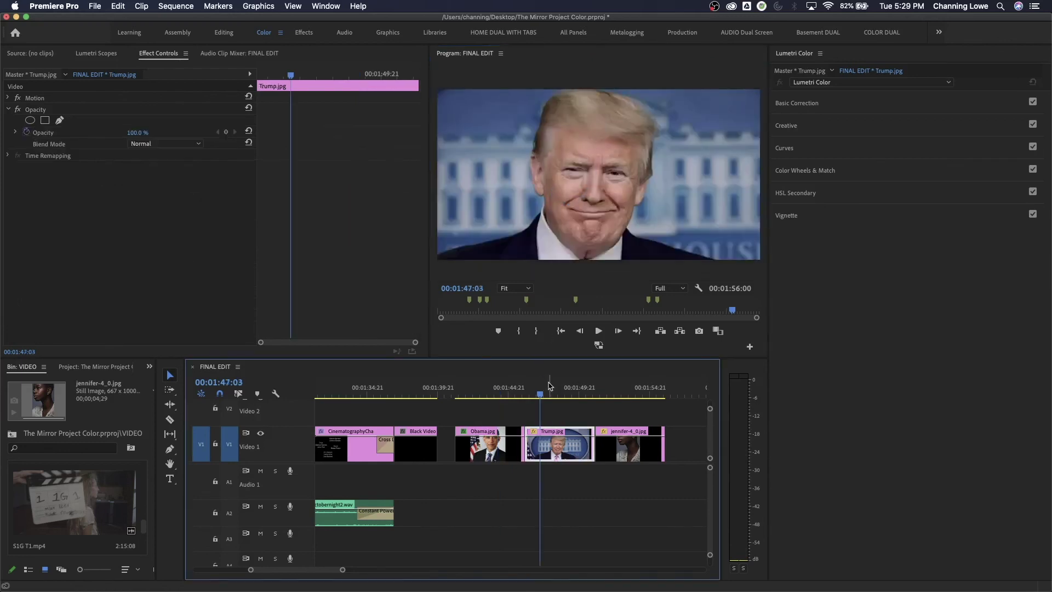
pyautogui.click(29, 120)
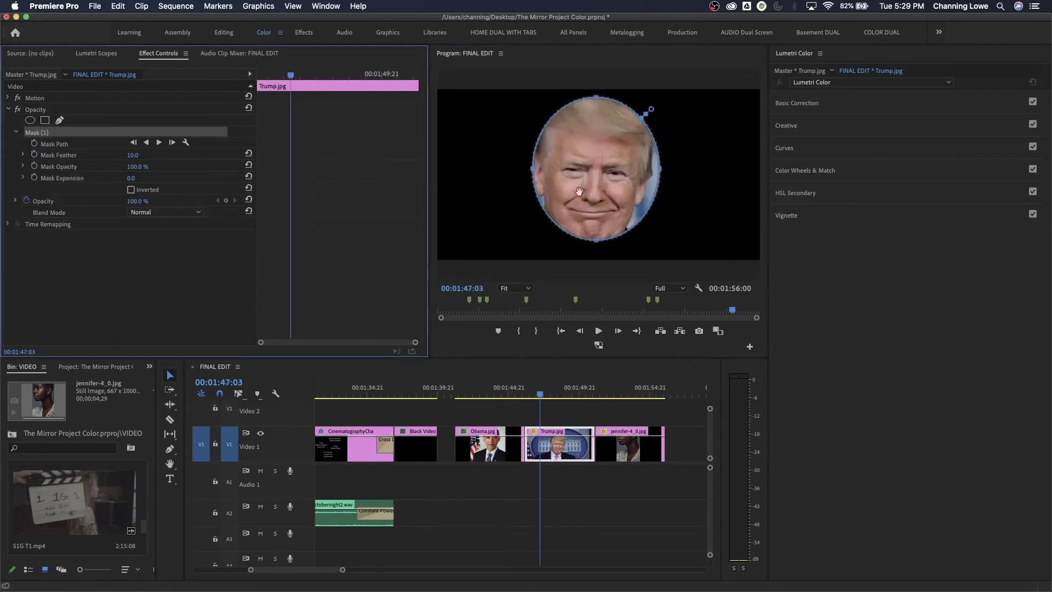
pyautogui.moveTo(587, 184); pyautogui.dragTo(558, 191)
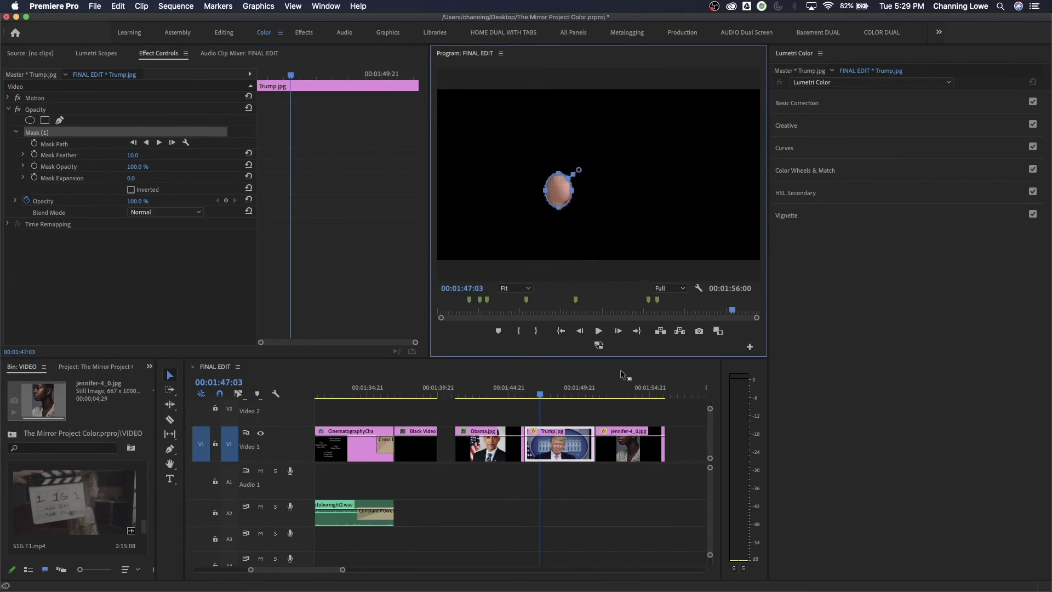
# - Add an elliptical opacity mask to jennifer-4_0.jpg and resize it so that only cheek skin is isolated
pyautogui.click(619, 390)
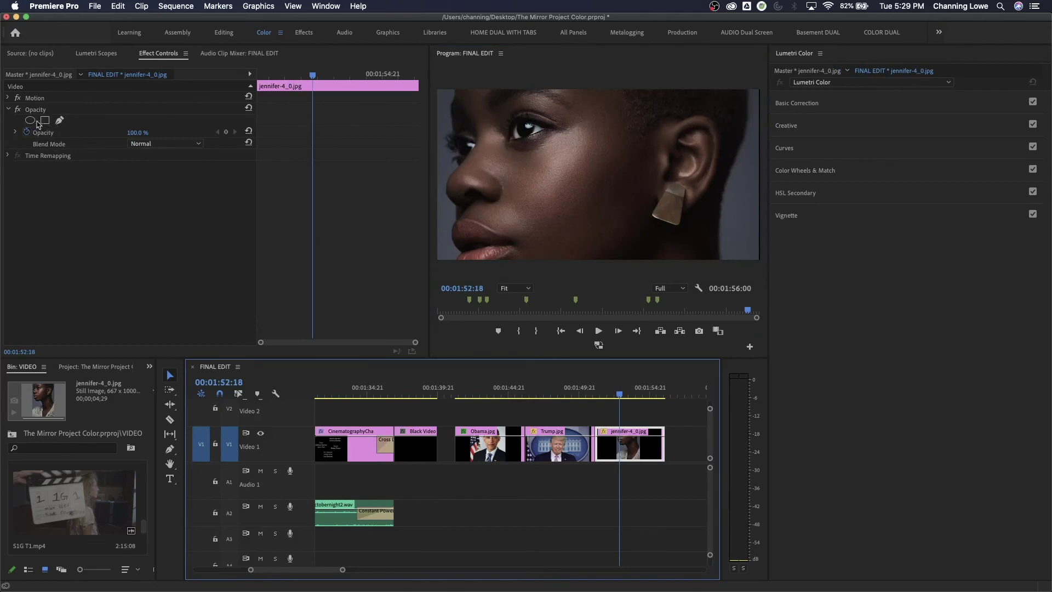
pyautogui.click(30, 119)
pyautogui.moveTo(575, 200); pyautogui.dragTo(574, 126)
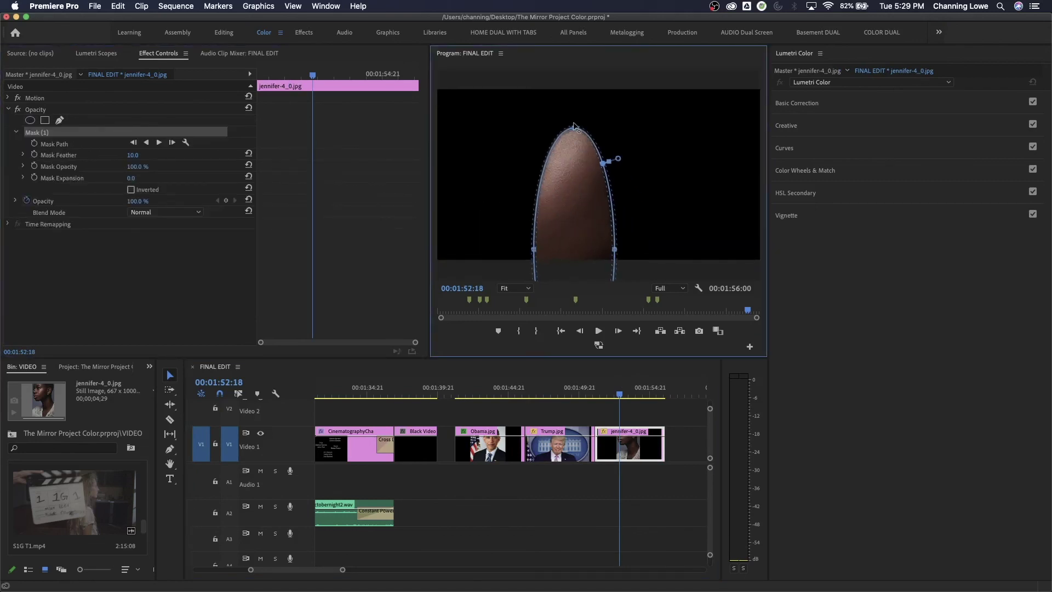
pyautogui.moveTo(575, 227)
pyautogui.mouseDown()
pyautogui.moveTo(576, 164)
pyautogui.moveTo(590, 226)
pyautogui.mouseUp()
pyautogui.moveTo(563, 183); pyautogui.dragTo(495, 176)
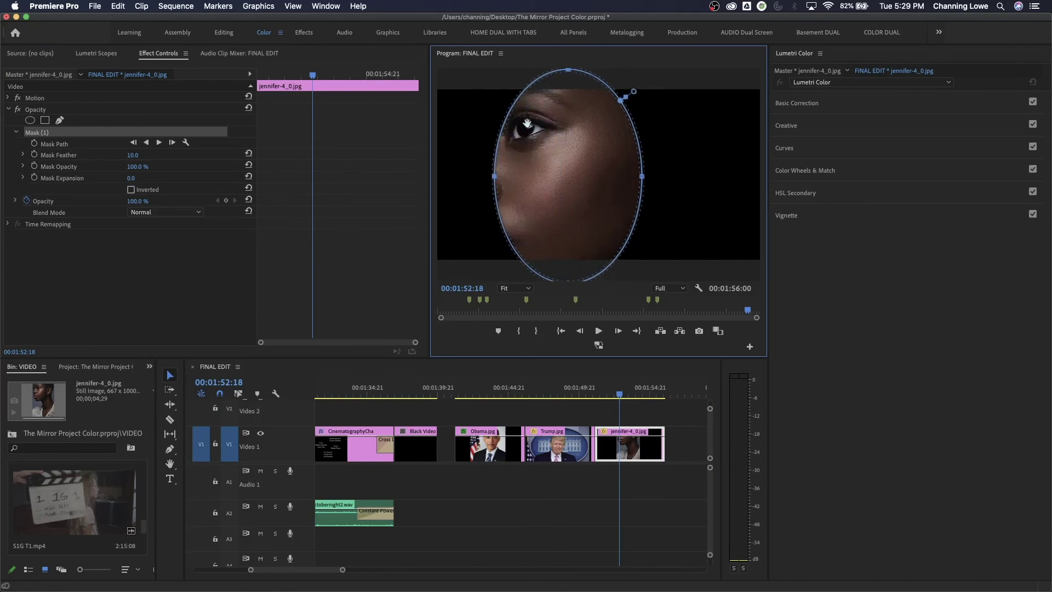
pyautogui.moveTo(568, 71); pyautogui.dragTo(561, 129)
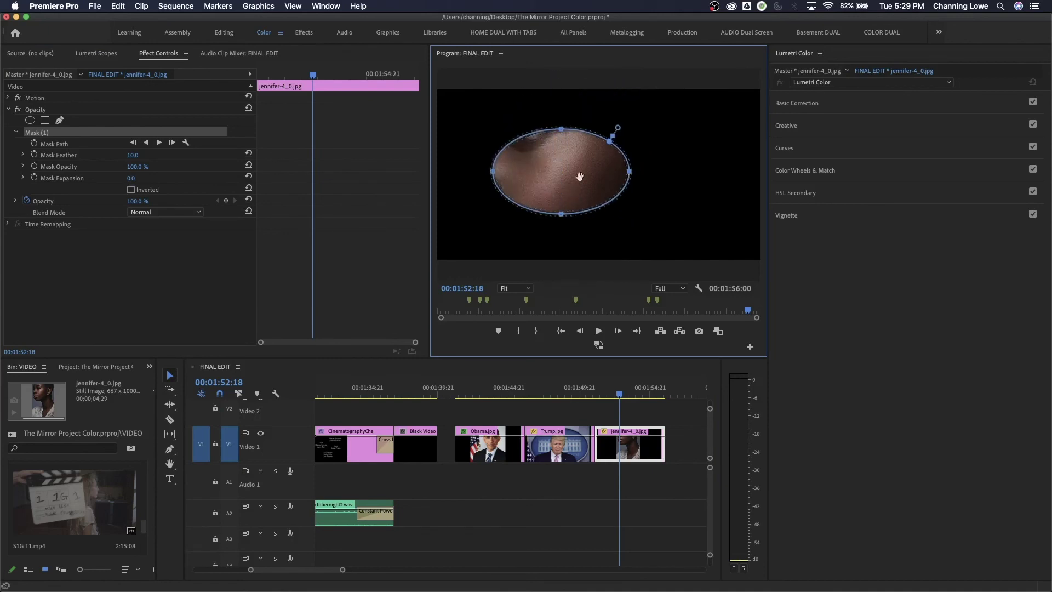
pyautogui.moveTo(494, 172); pyautogui.dragTo(530, 177)
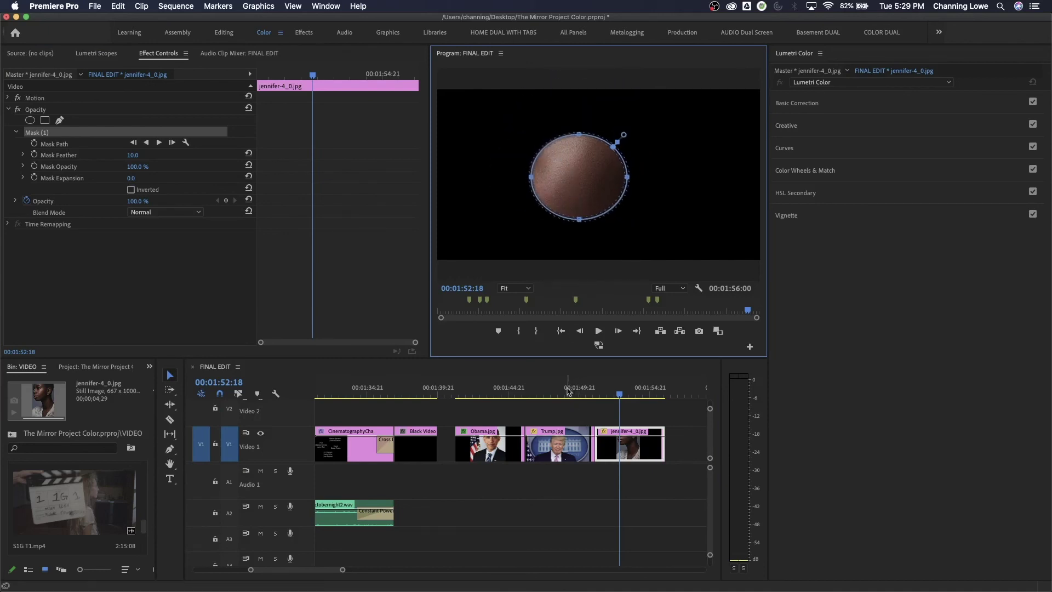
# - Examine the masked skin of Obama.jpg against the skin tone line in the enlarged Lumetri Scopes vectorscope
pyautogui.click(540, 391)
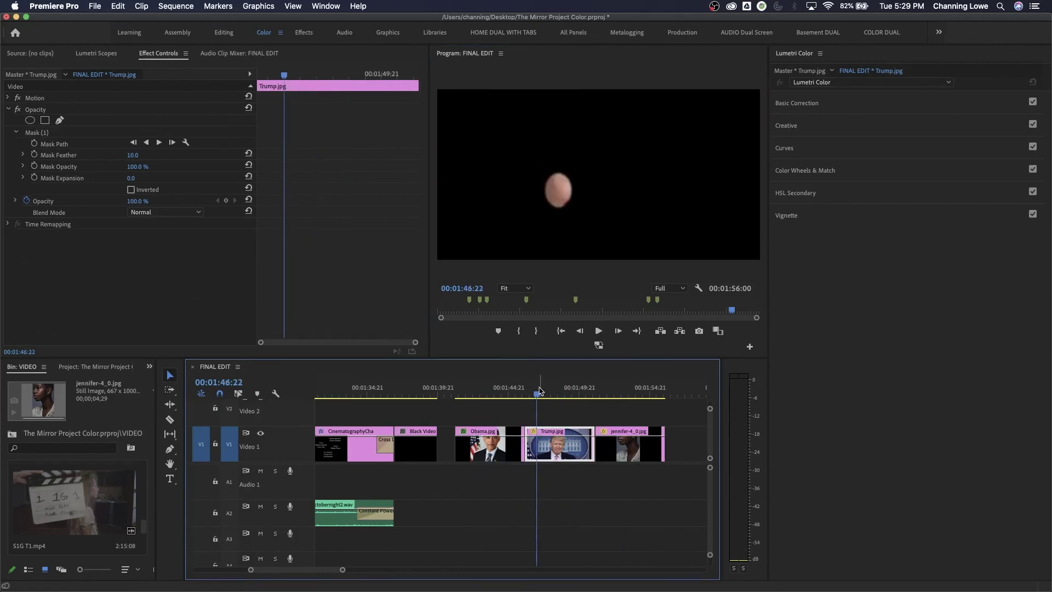
pyautogui.click(495, 390)
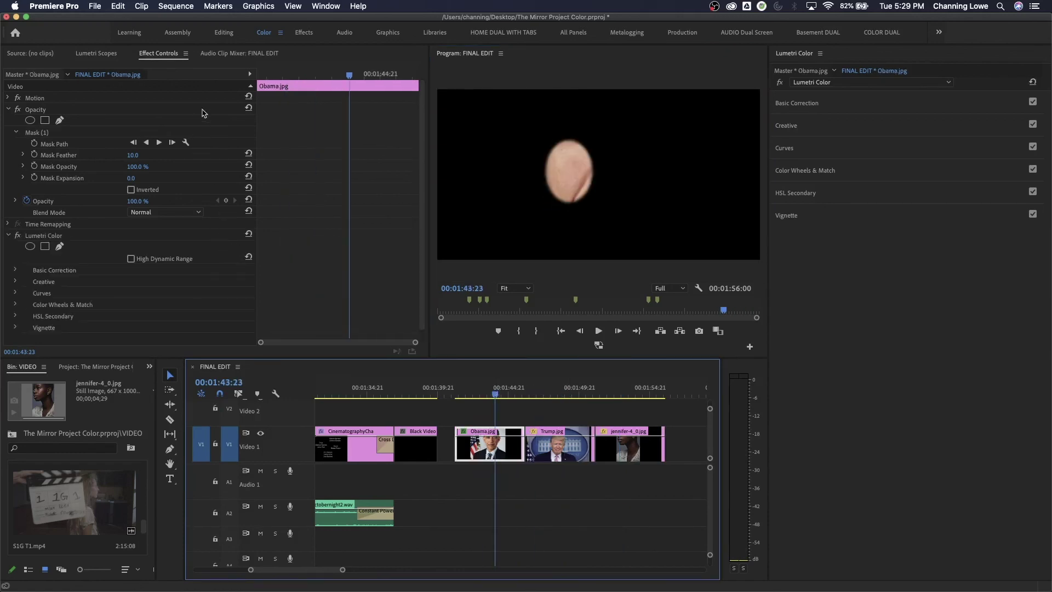
pyautogui.click(99, 54)
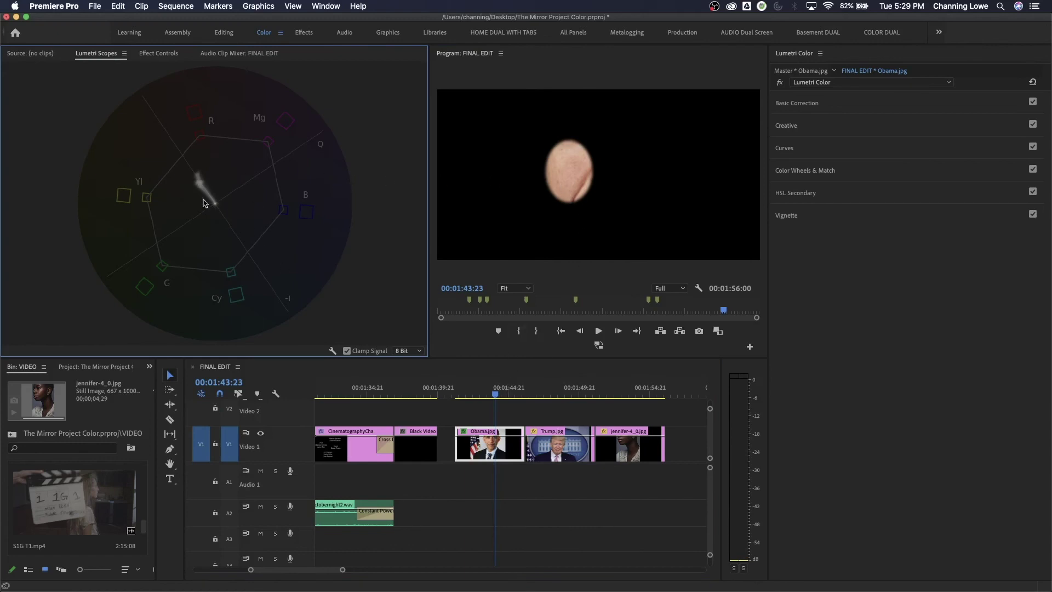
pyautogui.press('`')
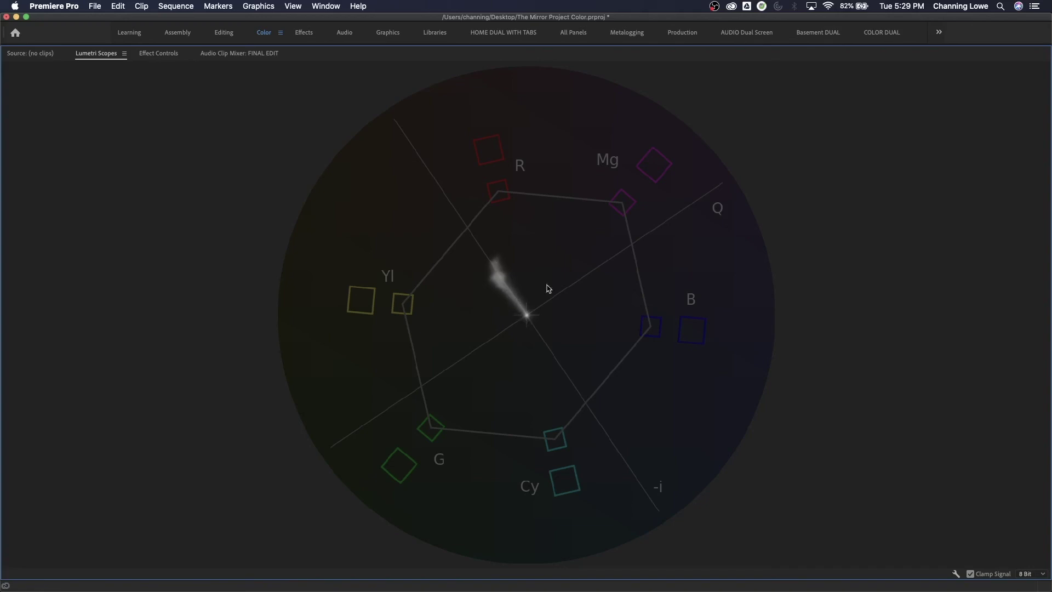
pyautogui.press('`')
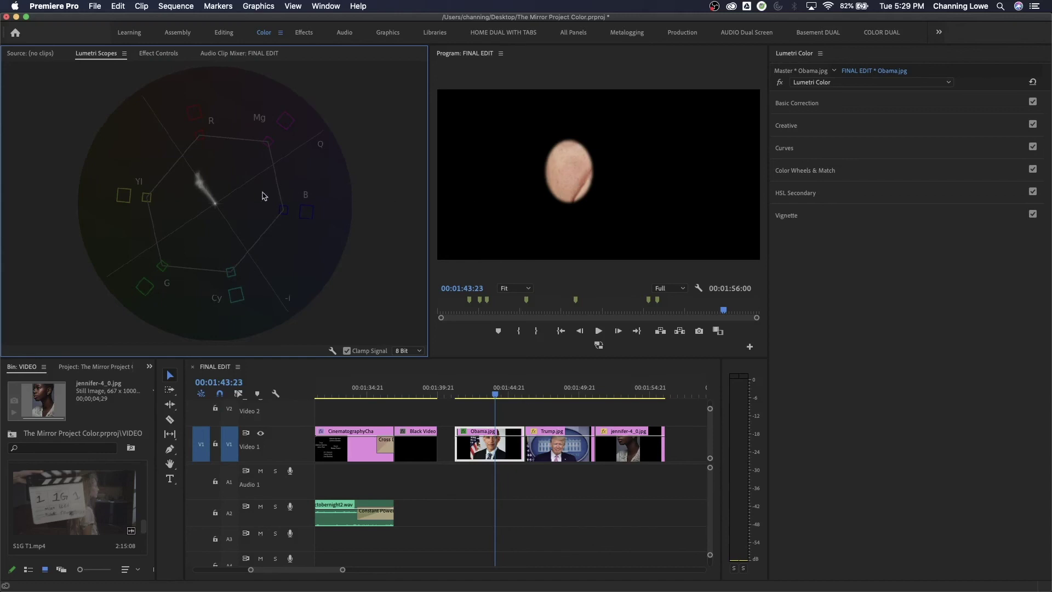
pyautogui.press('`')
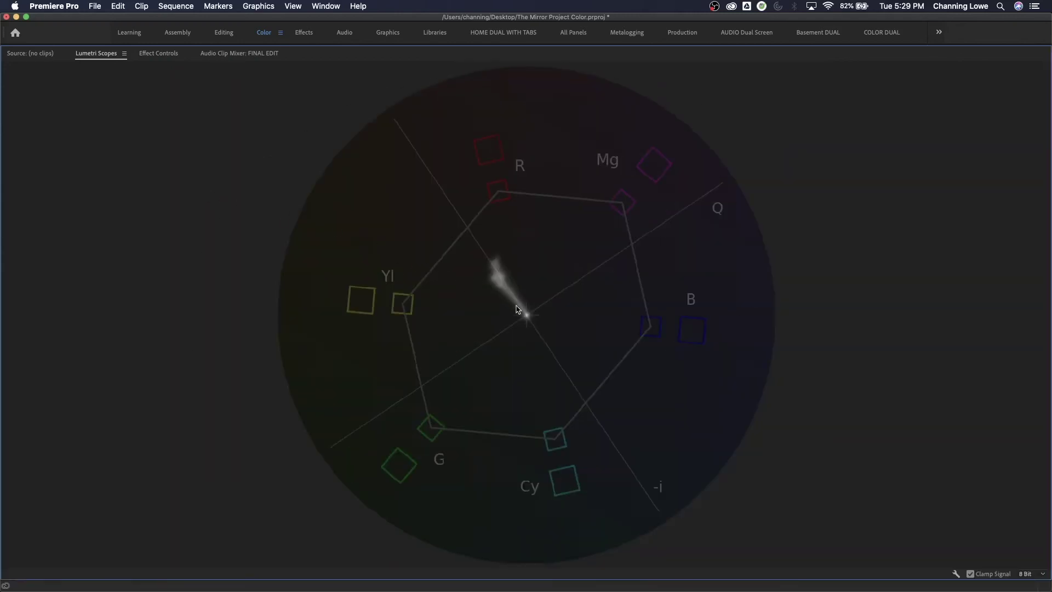
pyautogui.press('`')
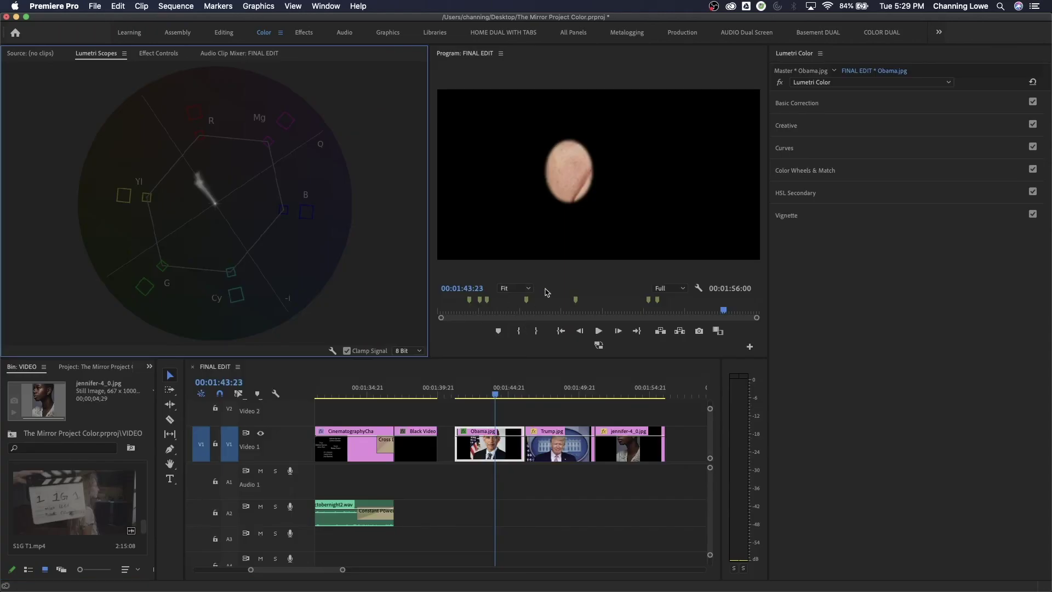
# - Check the masked skin of Trump.jpg and jennifer-4_0.jpg against the skin tone line in the enlarged vectorscope
pyautogui.click(550, 393)
pyautogui.press('`')
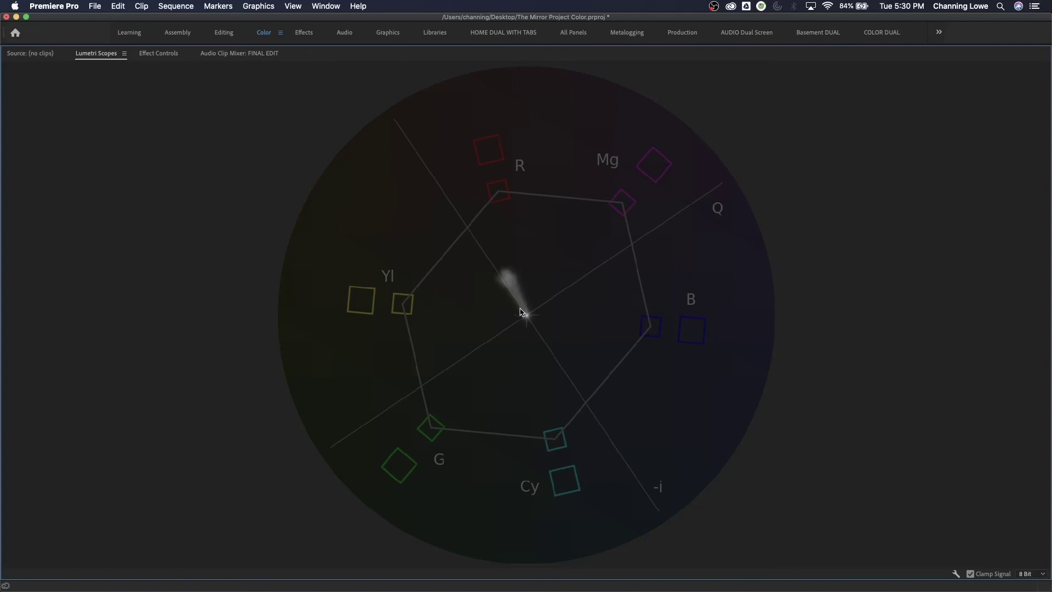
pyautogui.press('`')
pyautogui.moveTo(551, 393); pyautogui.dragTo(617, 395)
pyautogui.press('`')
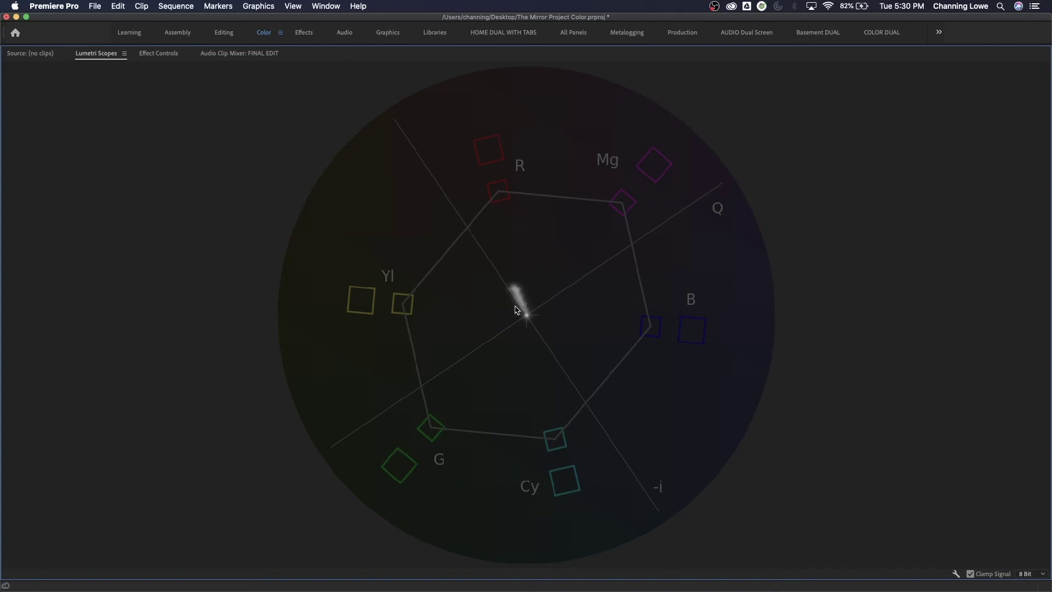
pyautogui.press('`')
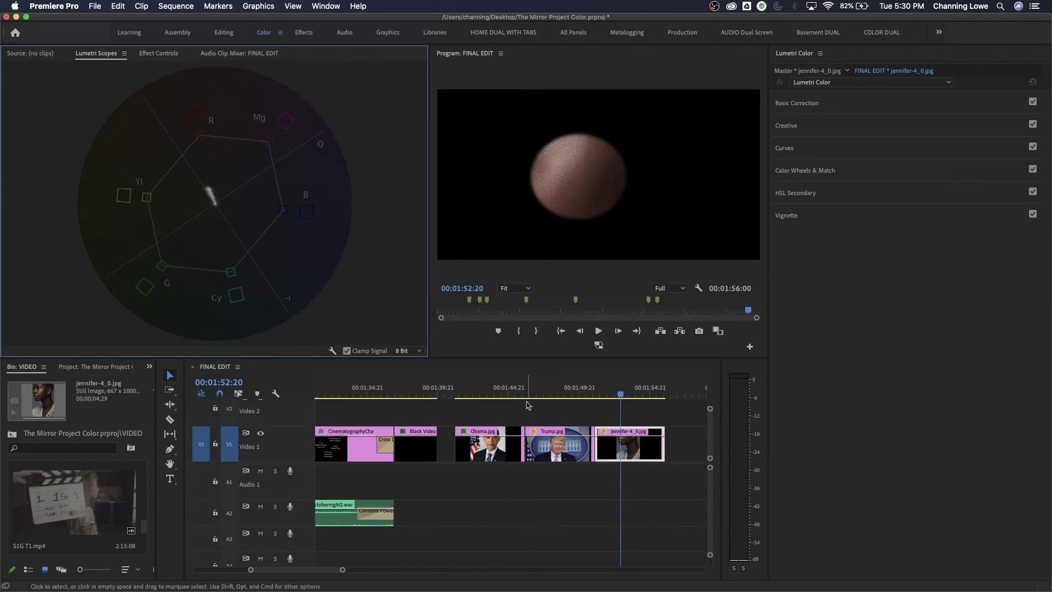
# - Delete the three reference portraits from the sequence and return to the S1C T1.mp4 clip with the whole timeline in view
pyautogui.click(508, 415)
pyautogui.moveTo(508, 415); pyautogui.dragTo(633, 457)
pyautogui.press('Delete')
pyautogui.press('\\')
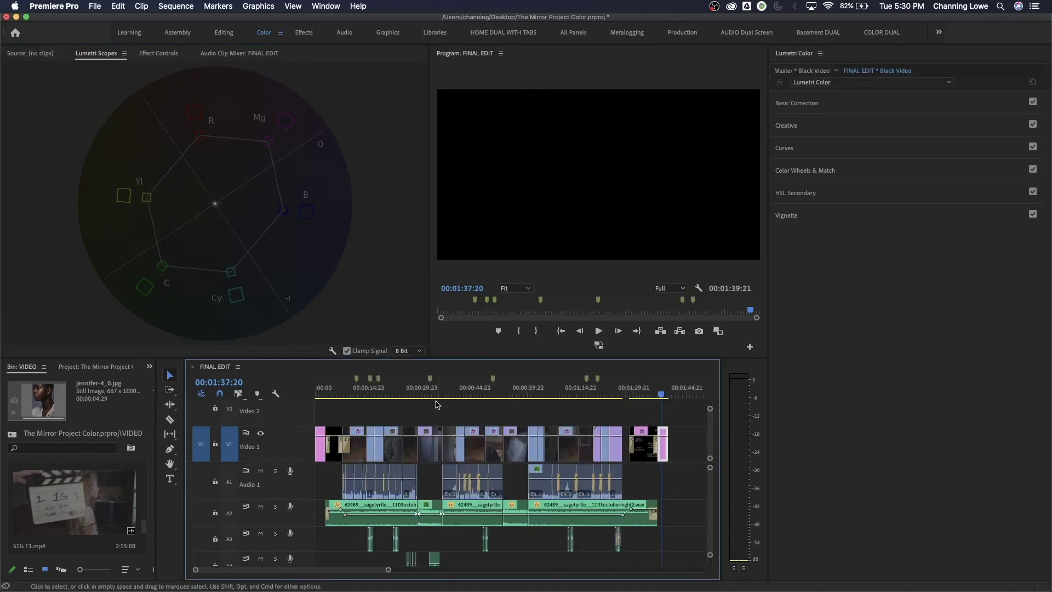
pyautogui.moveTo(474, 395); pyautogui.dragTo(492, 395)
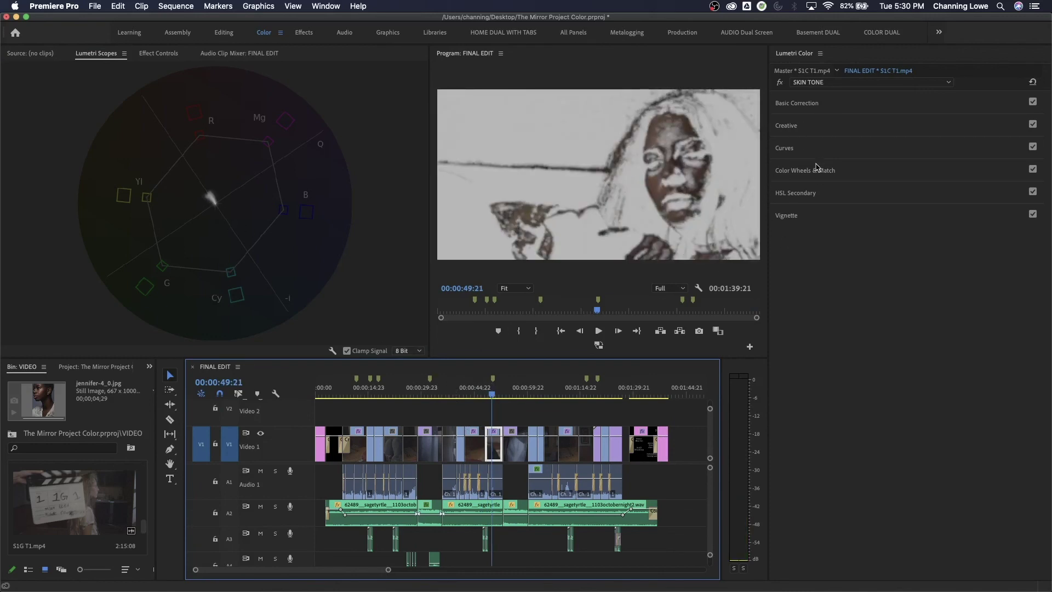
# - Turn off the Color/Gray mask preview in HSL Secondary for the SKIN TONE effect of S1C T1.mp4
pyautogui.click(819, 192)
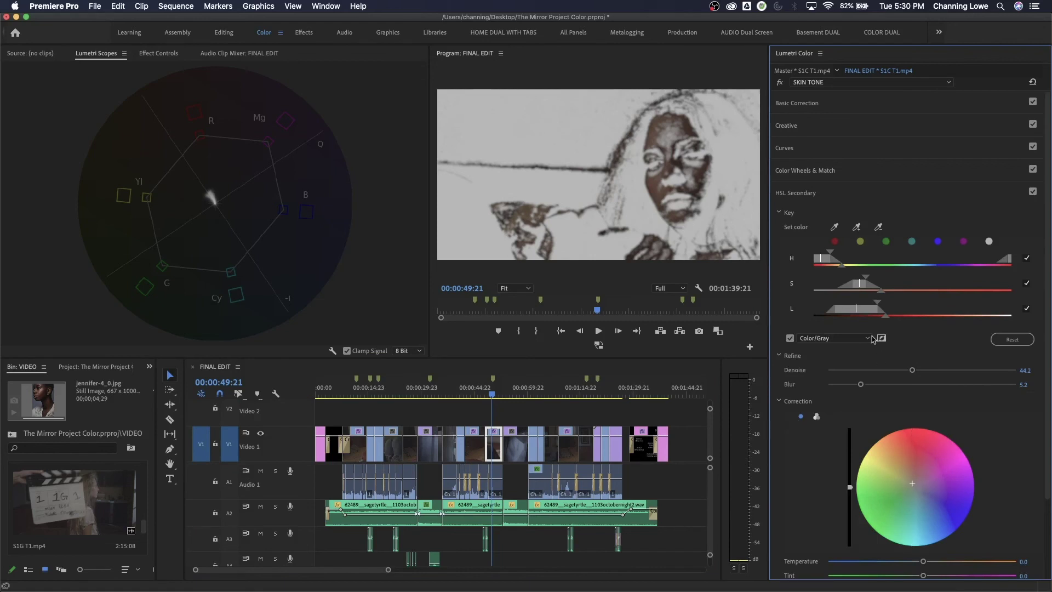
pyautogui.click(789, 337)
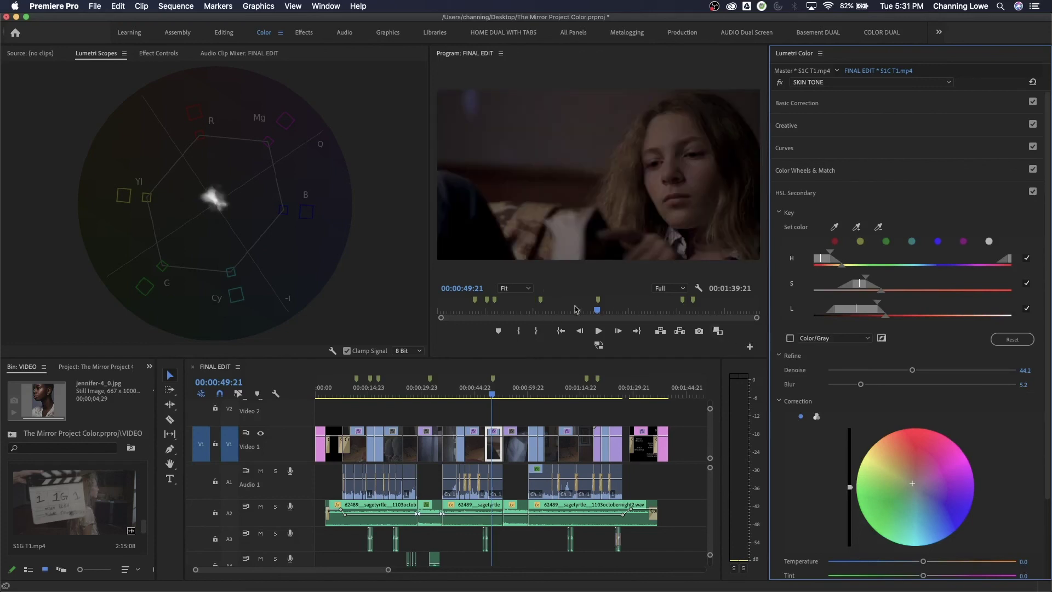
pyautogui.click(620, 280)
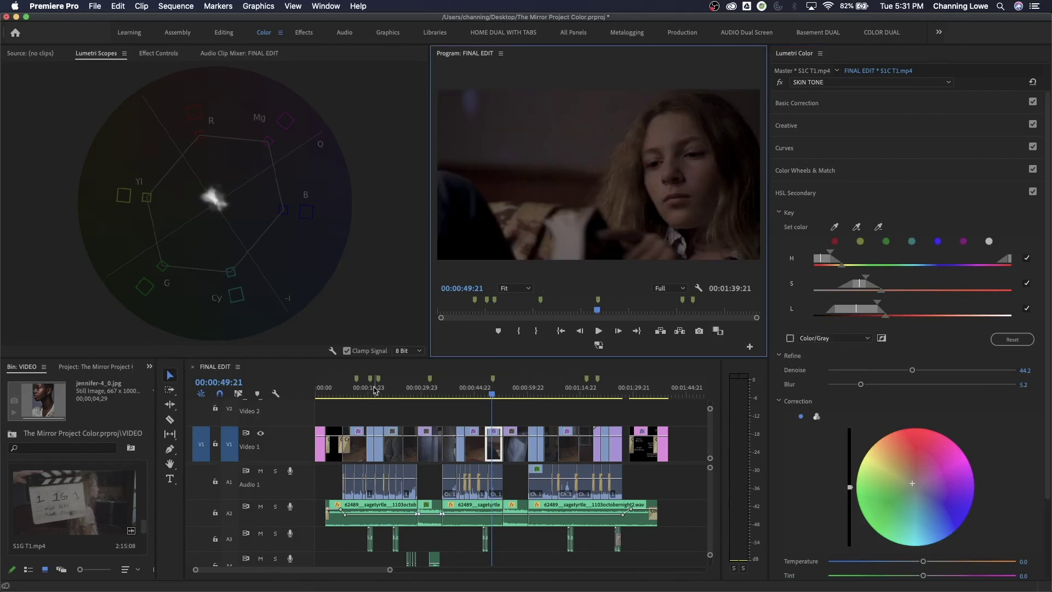
# - Compare the opening S1 T4.mp4 wide shot with the S1D T1.mp4 shots that follow it in the sequence
pyautogui.click(352, 392)
pyautogui.moveTo(355, 392); pyautogui.dragTo(376, 392)
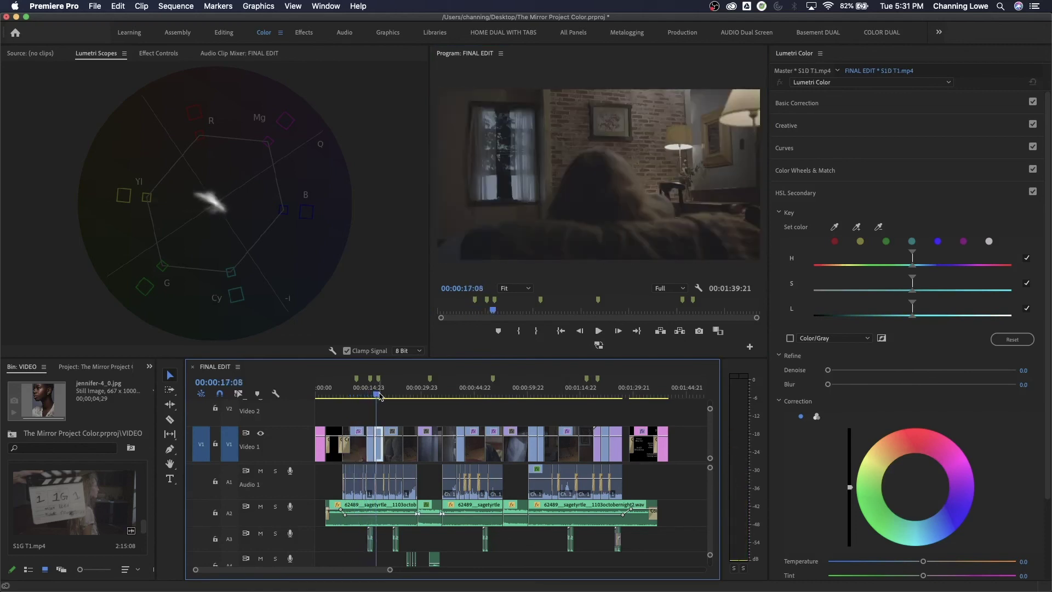
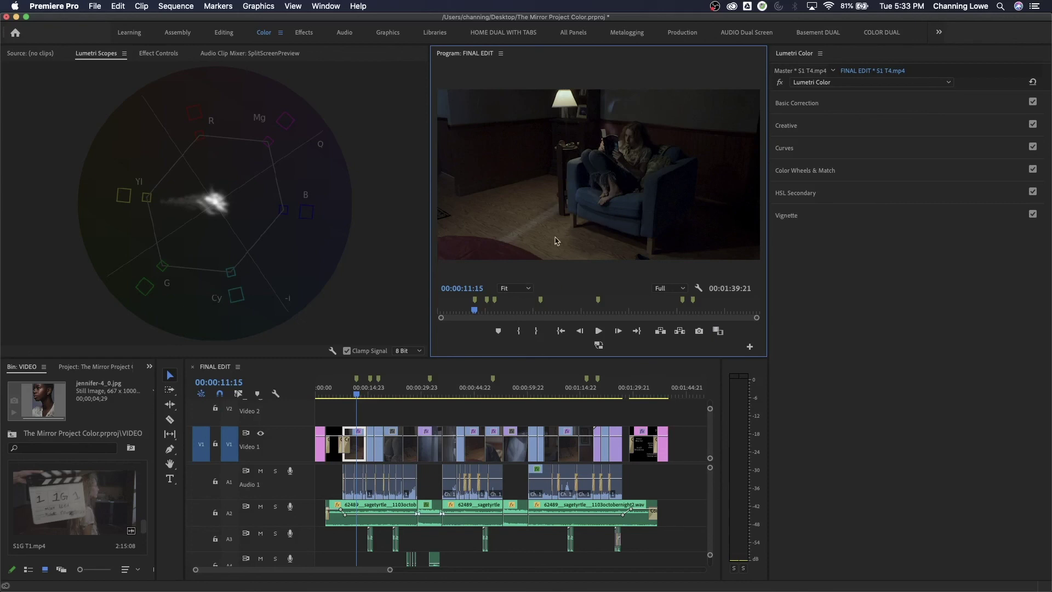
pyautogui.click(372, 392)
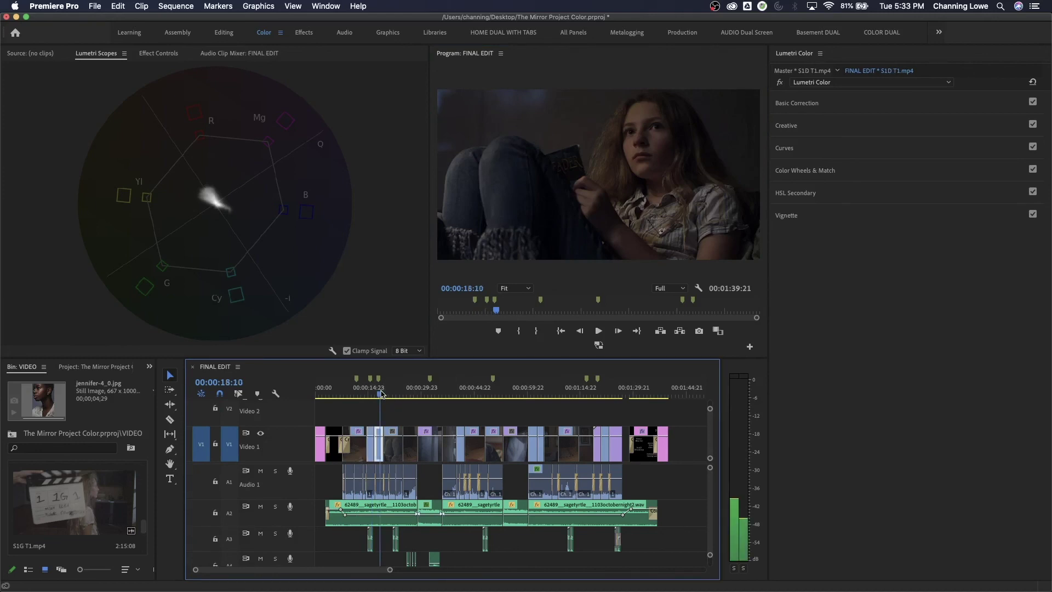
pyautogui.moveTo(381, 393); pyautogui.dragTo(366, 396)
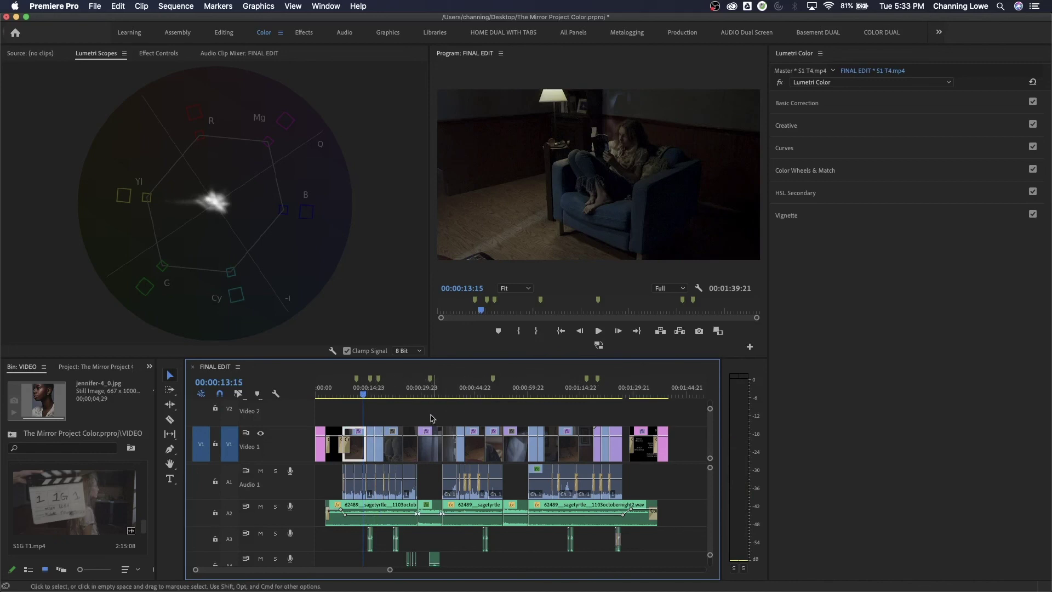
pyautogui.click(358, 393)
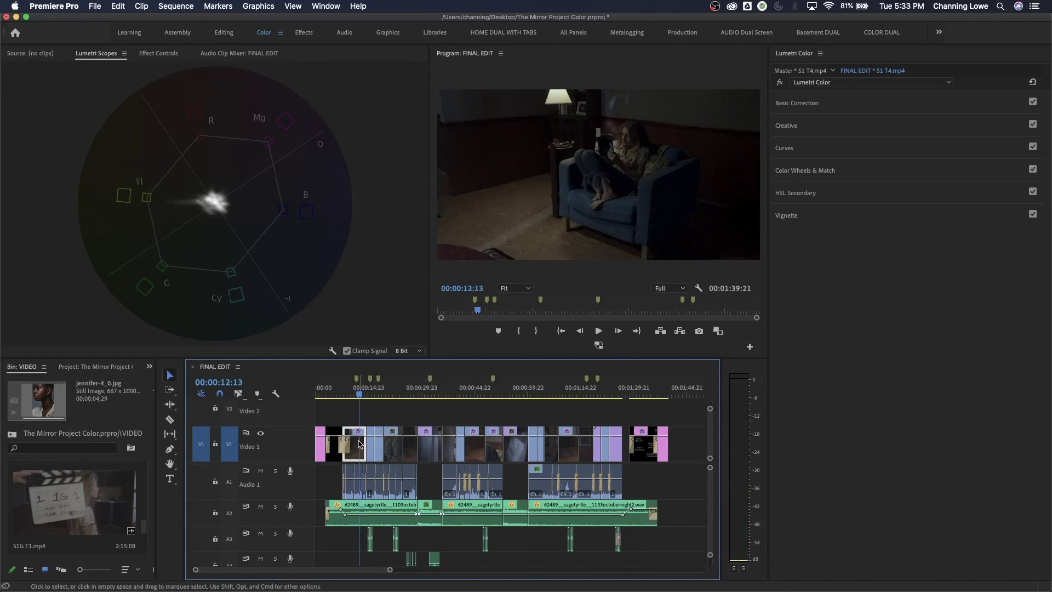
# - Copy the Lumetri Color effect from the first S1 T4.mp4 clip onto the S1 T4.mp4 clip starting at 00:00:24:19
pyautogui.click(159, 53)
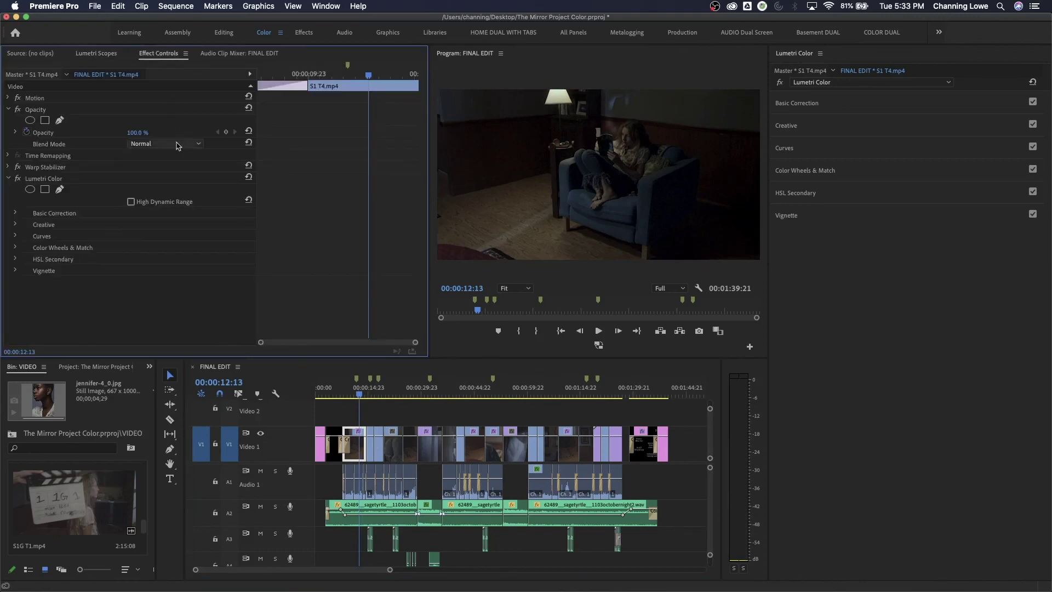
pyautogui.click(41, 179)
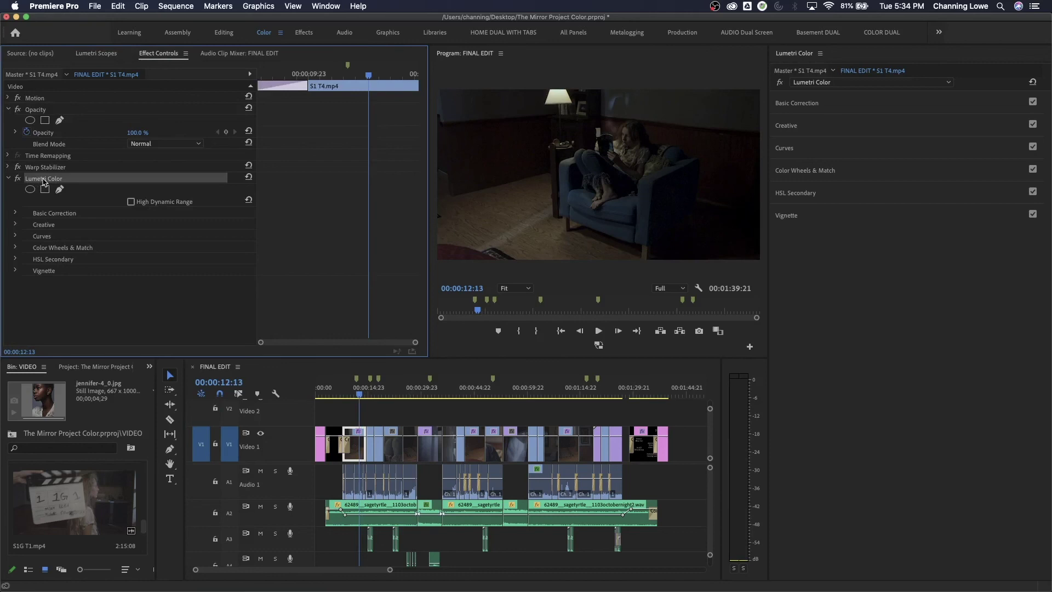
pyautogui.click(365, 388)
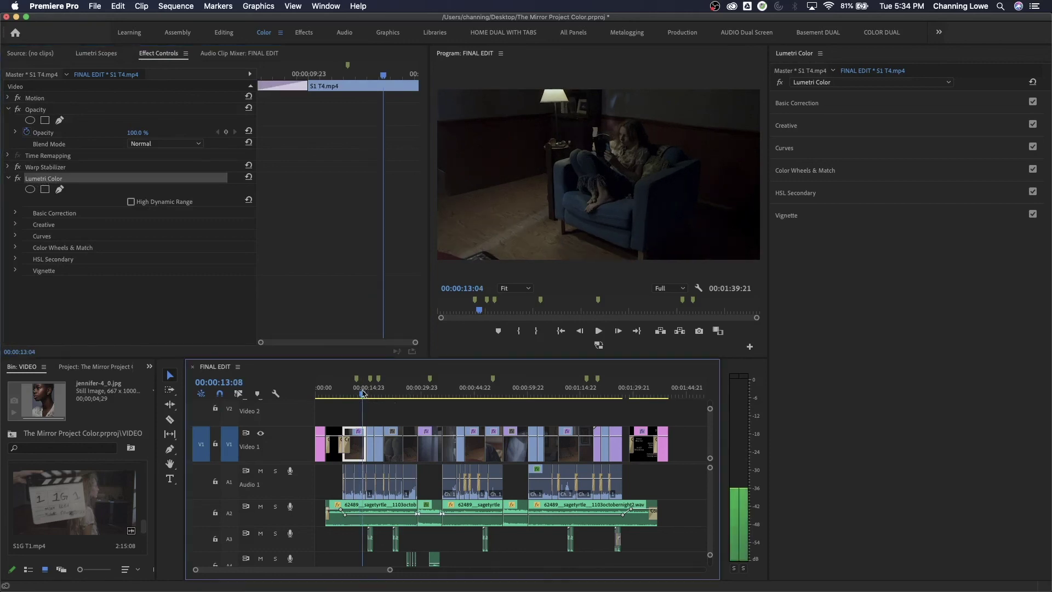
pyautogui.press('Down')
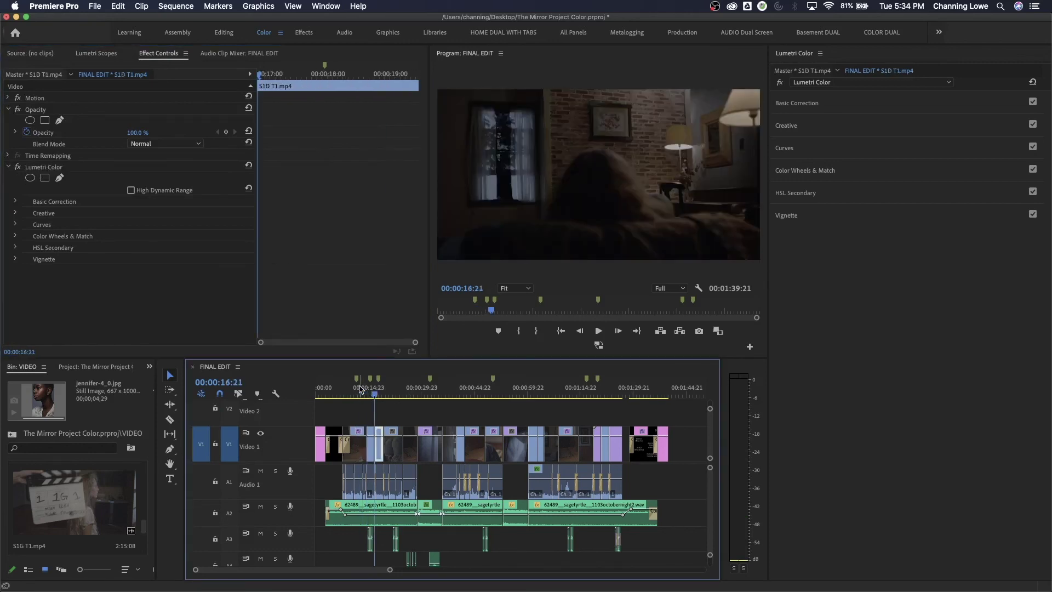
pyautogui.press('Down')
pyautogui.press('Down')
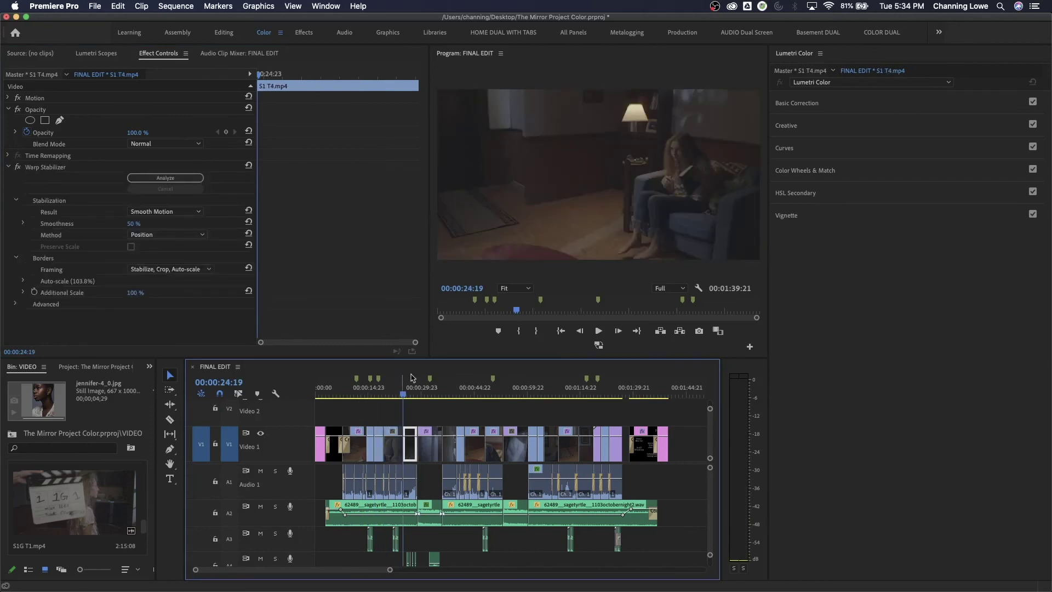
pyautogui.click(352, 396)
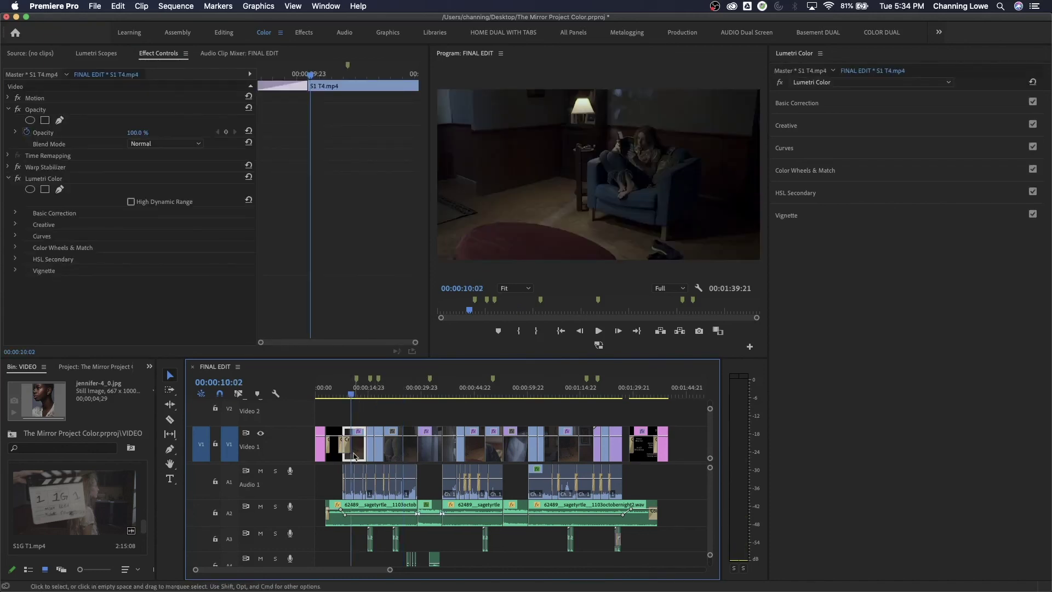
pyautogui.click(53, 180)
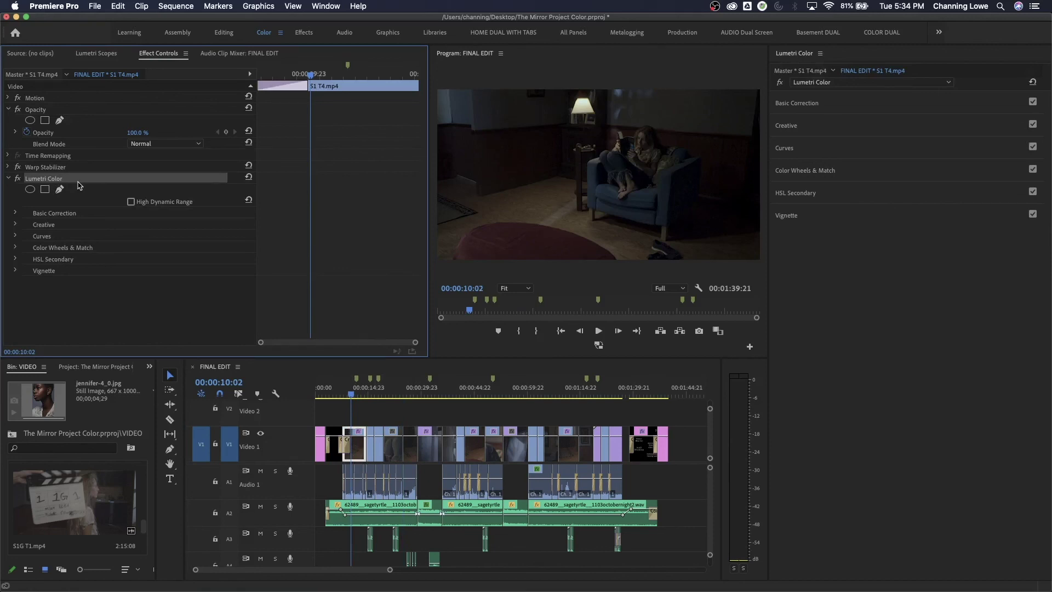
pyautogui.click(408, 394)
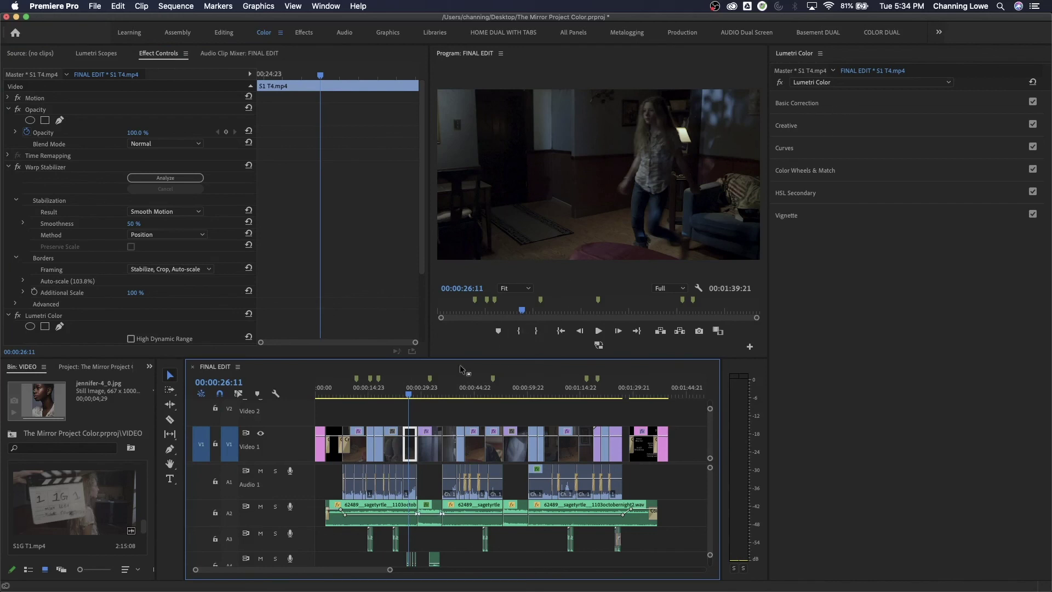
# - Lower the Basic Correction Exposure to -0.1 on the S1 T4.mp4 clip, judging it at 00:00:28:16
pyautogui.click(407, 396)
pyautogui.press('=')
pyautogui.press('=')
pyautogui.press('=')
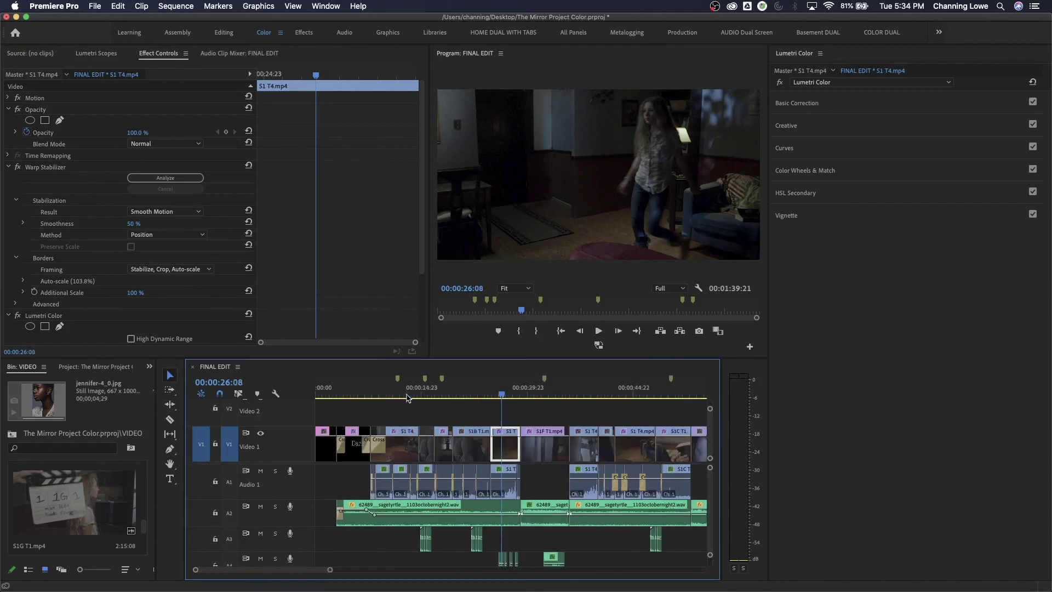
pyautogui.moveTo(523, 397); pyautogui.dragTo(578, 400)
pyautogui.click(857, 104)
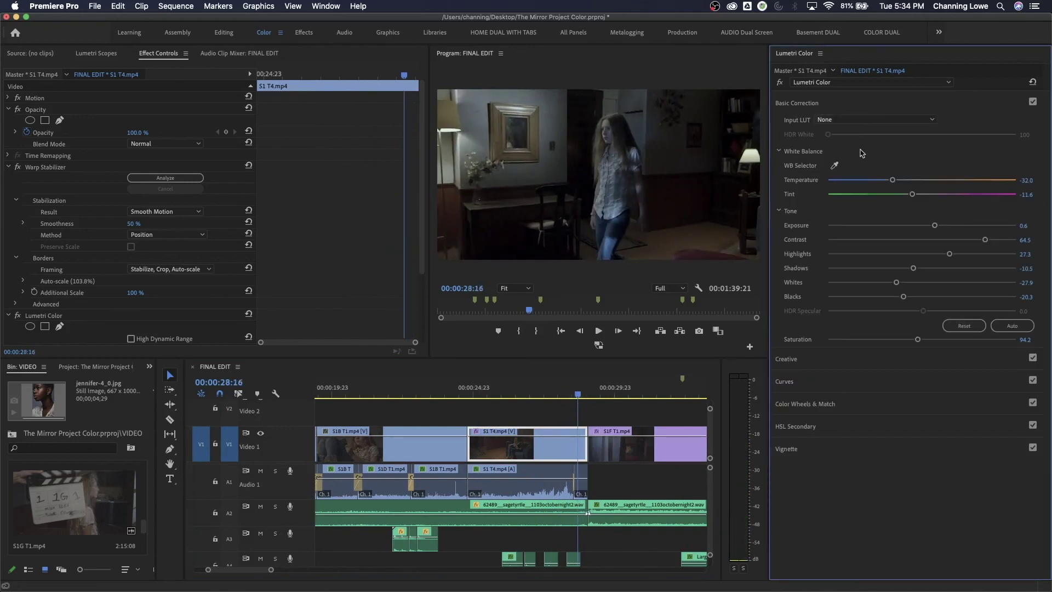
pyautogui.click(920, 226)
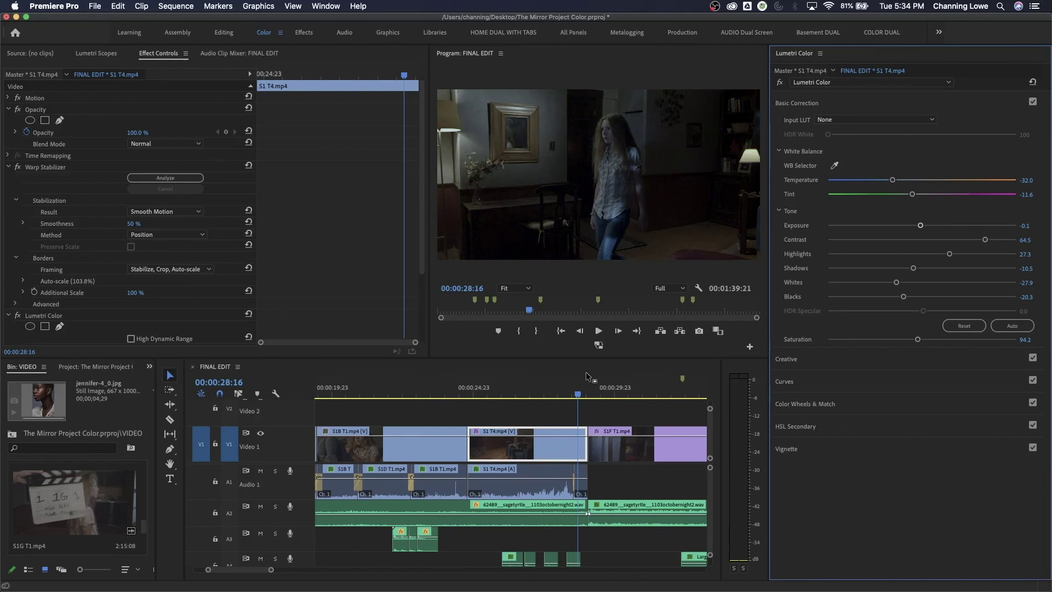
# - Paste the copied Lumetri Color effect onto the S1 T4.mp4 clip at 00:00:38:00 and set its Exposure to 0.0
pyautogui.press('Down')
pyautogui.press('-')
pyautogui.press('-')
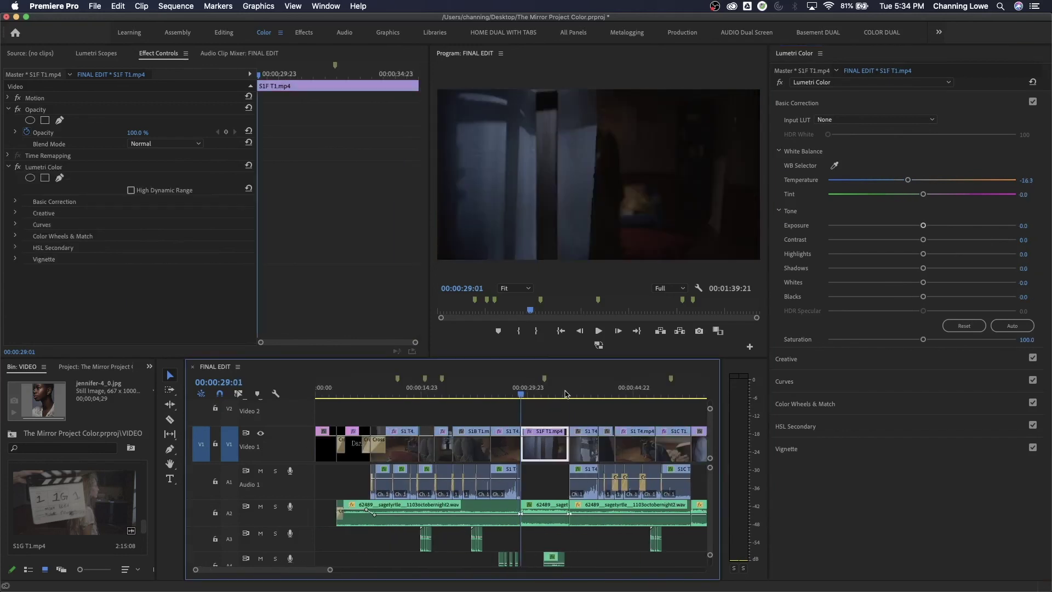
pyautogui.press('Down')
pyautogui.press('Down')
pyautogui.press('Up')
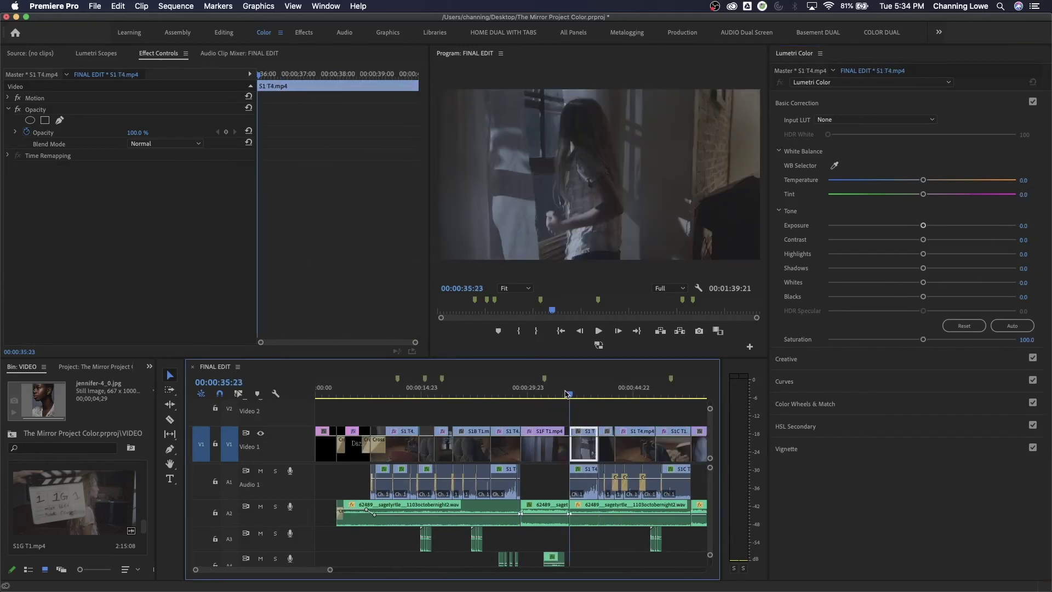
pyautogui.click(586, 394)
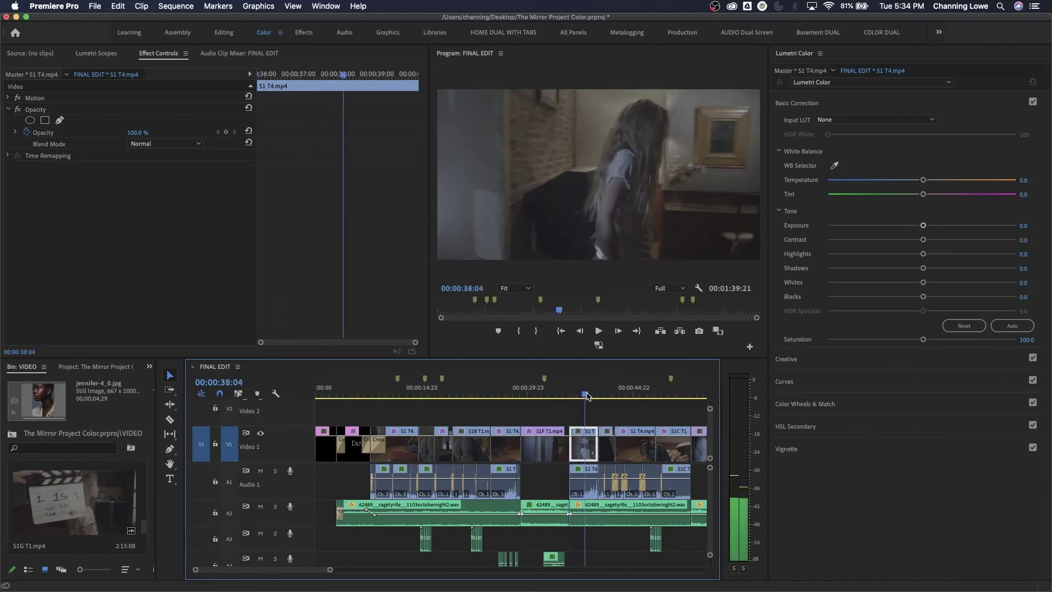
pyautogui.moveTo(586, 394); pyautogui.dragTo(586, 395)
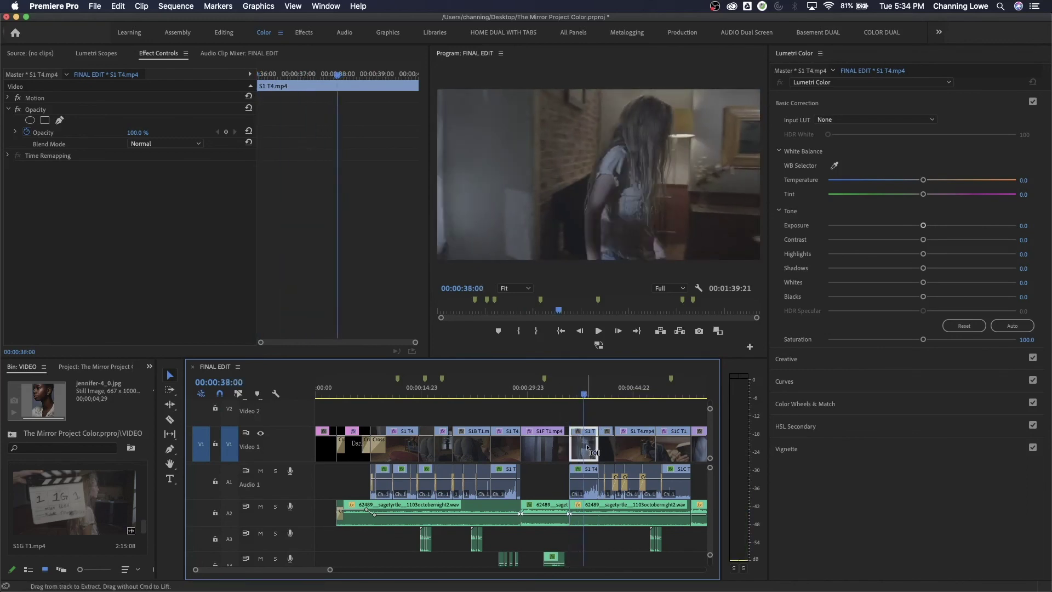
pyautogui.press('super+v')
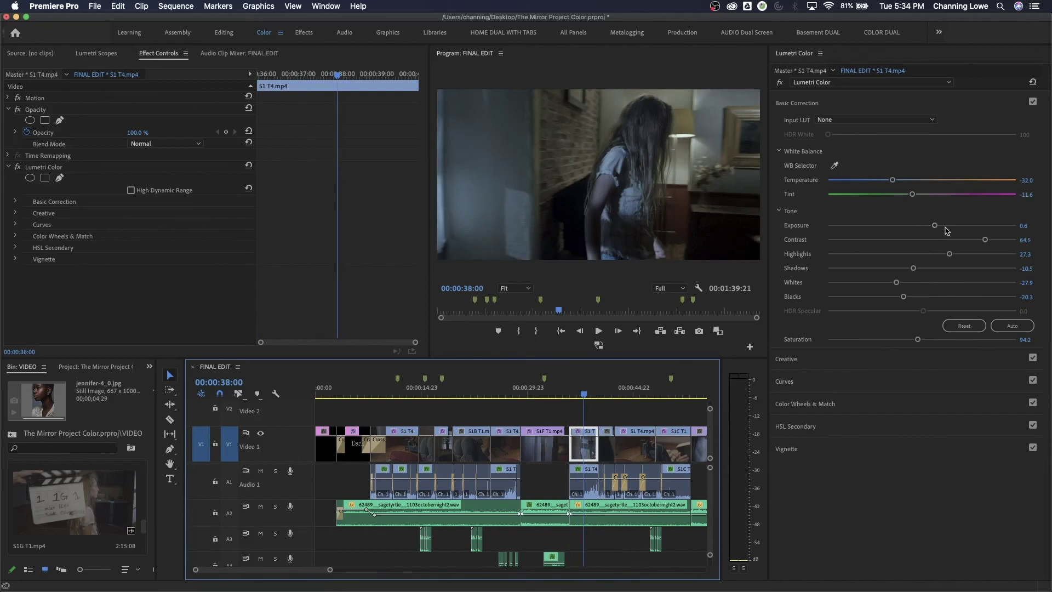
pyautogui.moveTo(934, 226); pyautogui.dragTo(920, 230)
pyautogui.click(588, 388)
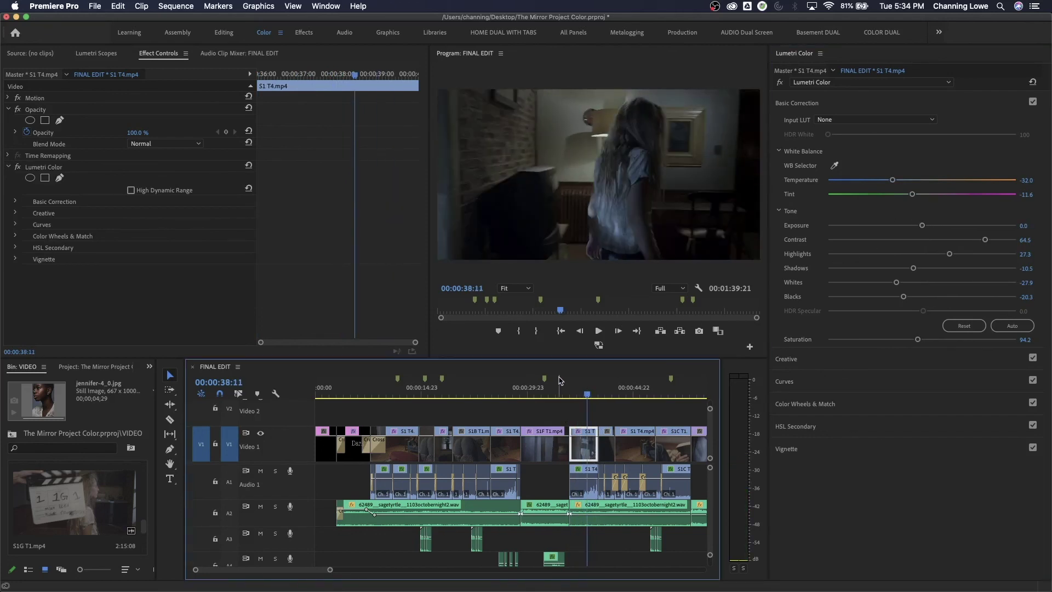
# - Paste the copied Lumetri Color effect onto the S1 T4.mp4 clip starting at 00:00:42:10
pyautogui.press('Down')
pyautogui.press('Down')
pyautogui.press('Down')
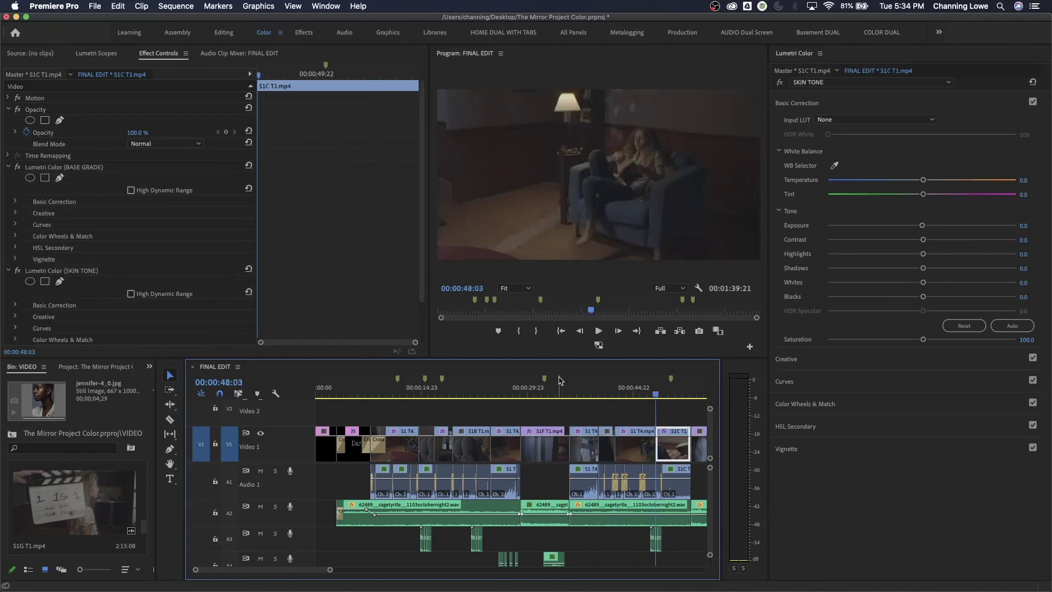
pyautogui.press('Up')
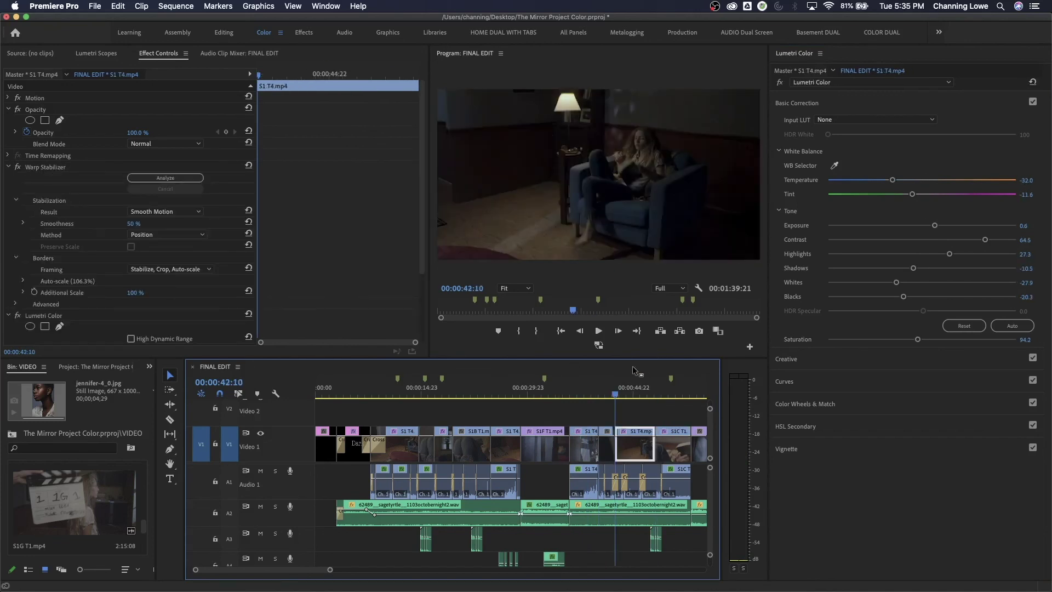
# - Paste the copied Lumetri Color effect onto the S1 T4.mp4 clip starting at 00:01:08:19
pyautogui.press('Down')
pyautogui.press('Down')
pyautogui.press('Down')
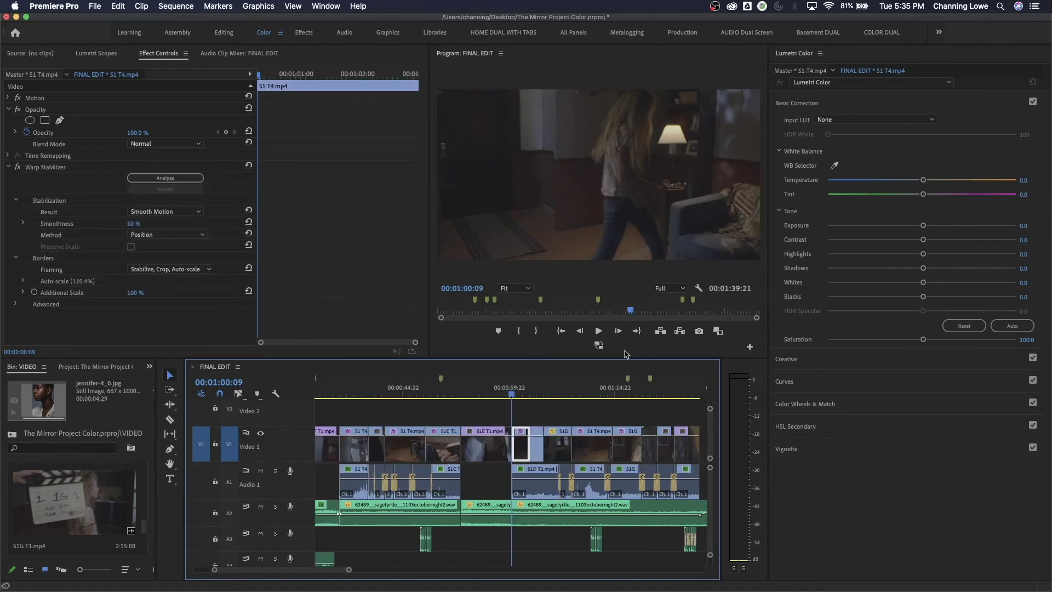
pyautogui.press('Down')
pyautogui.press('Down')
pyautogui.press('Down')
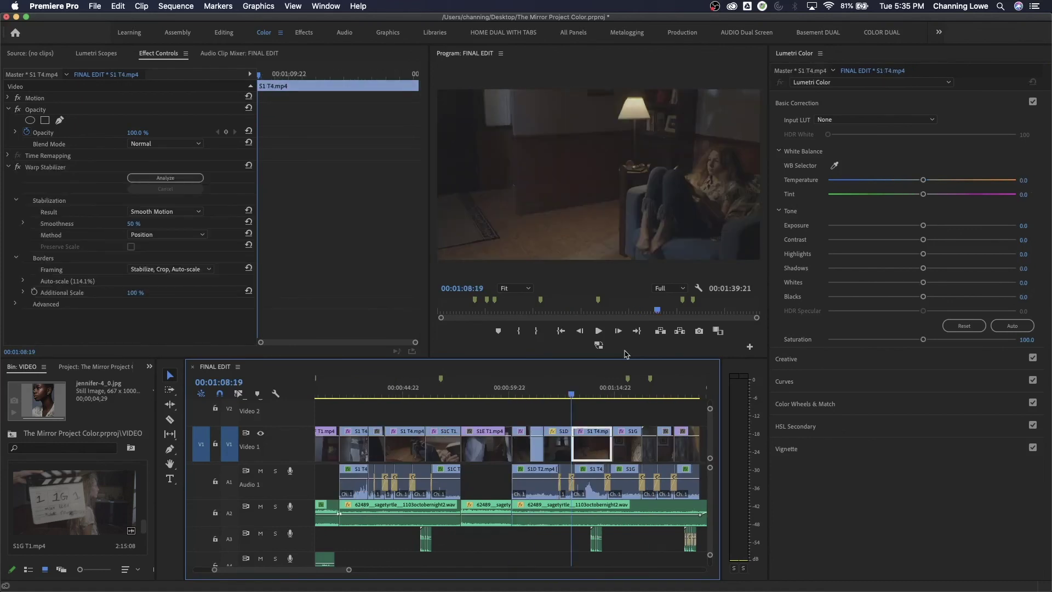
pyautogui.press('super+v')
# - Copy the Lumetri Color effect from the S1B T1.mp4 clip starting at 00:00:14:16
pyautogui.click(501, 393)
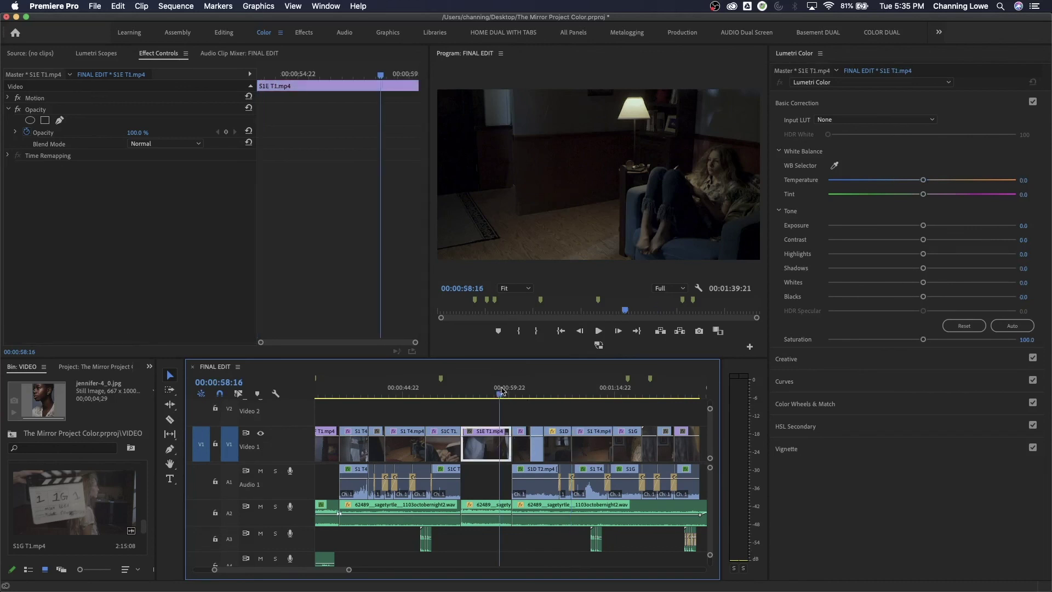
pyautogui.press('\\')
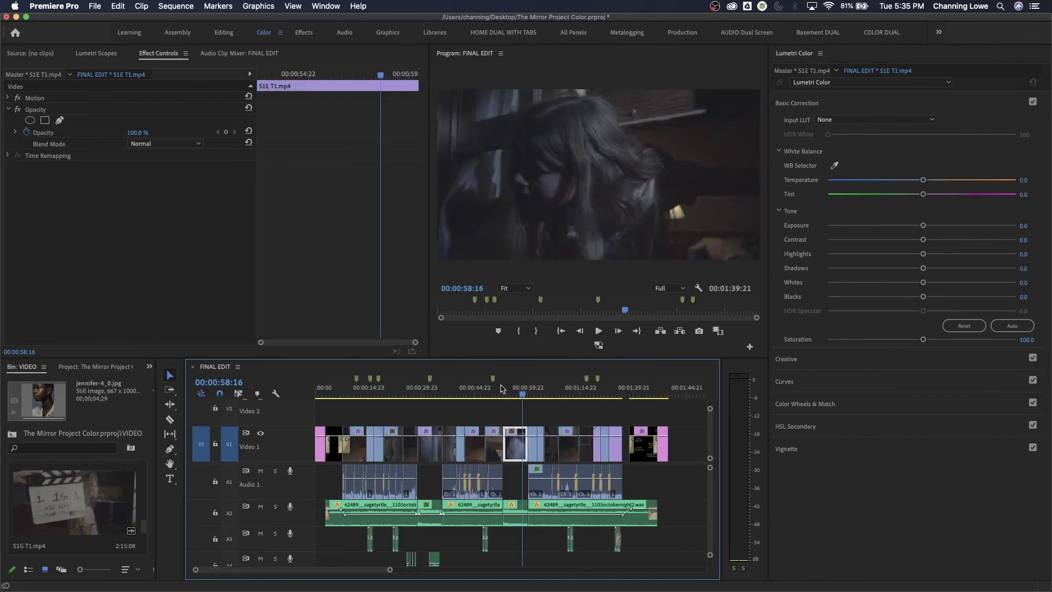
pyautogui.click(363, 394)
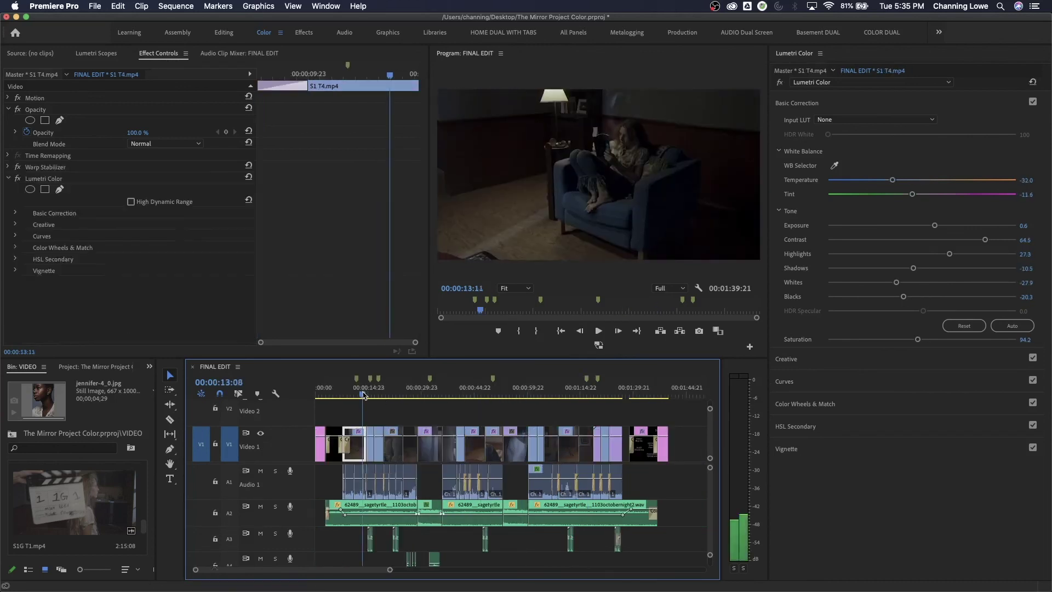
pyautogui.press('Down')
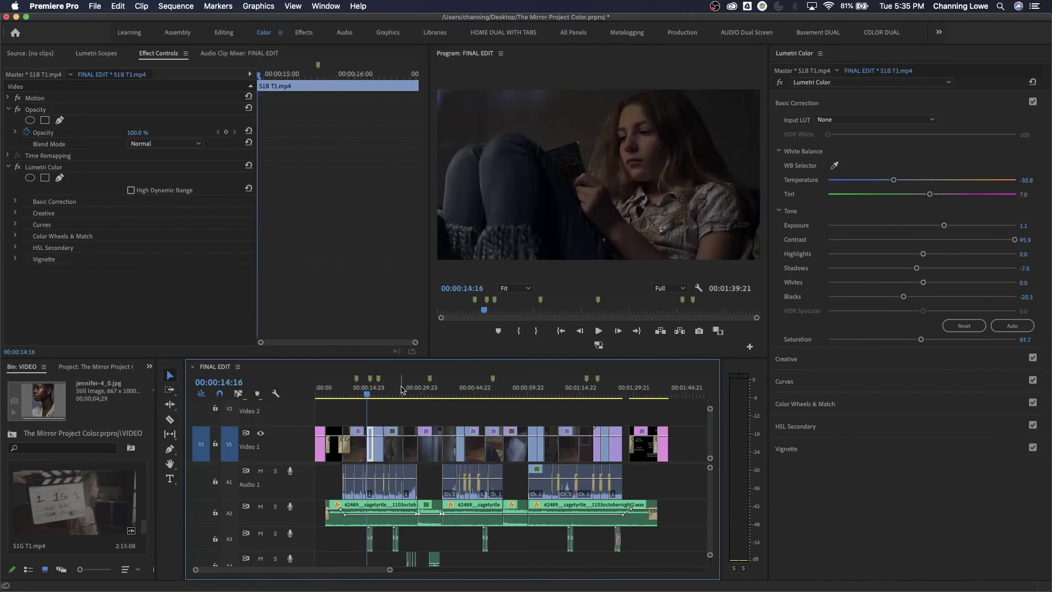
pyautogui.press('=')
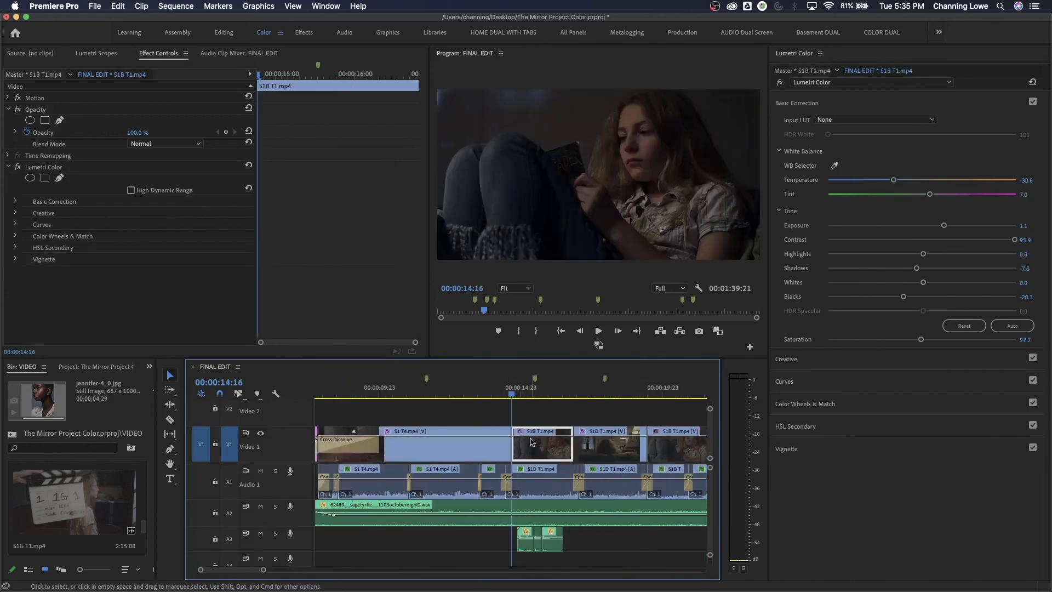
pyautogui.click(44, 170)
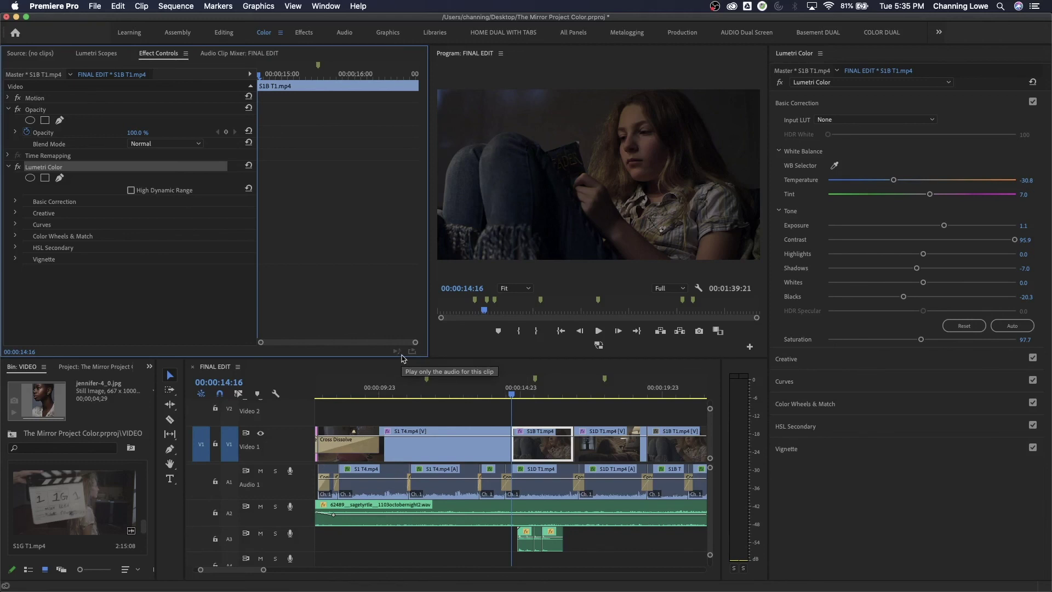
# - Paste the copied Lumetri Color effect onto the S1B T1.mp4 clip starting at 00:00:19:11
pyautogui.press('Down')
pyautogui.press('Down')
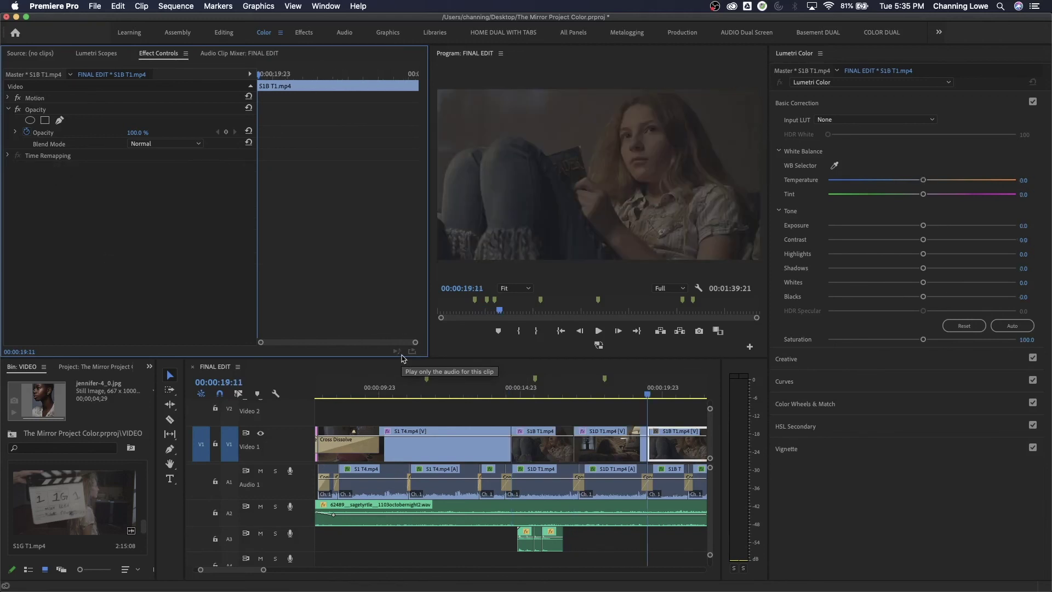
pyautogui.press('super+v')
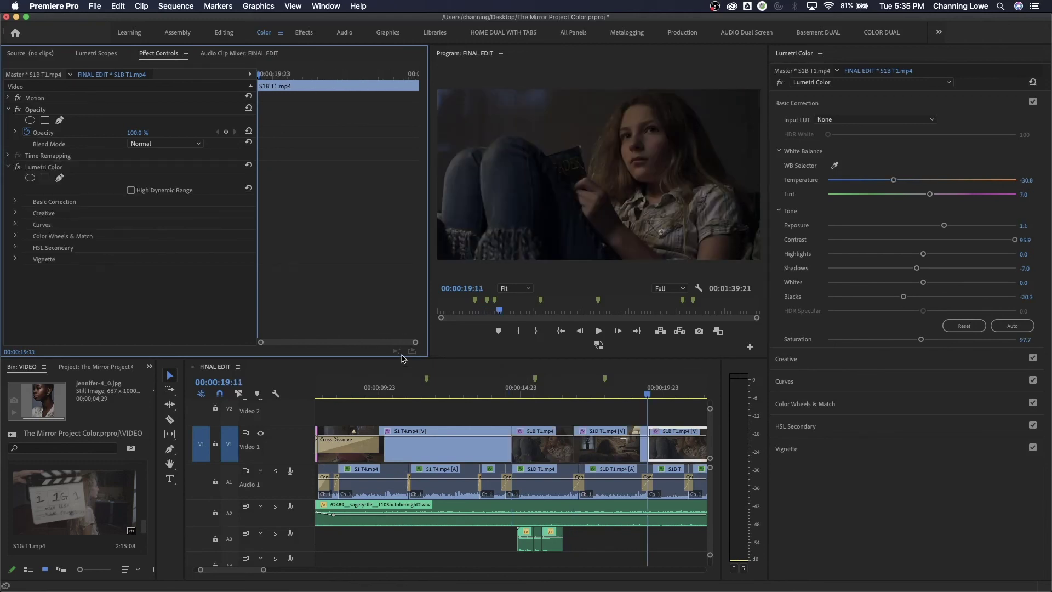
# - Paste the copied Lumetri Color effect onto the S1B T1.mp4 clip starting at 00:00:40:02
pyautogui.moveTo(647, 394); pyautogui.dragTo(679, 395)
pyautogui.press('Down')
pyautogui.press('Down')
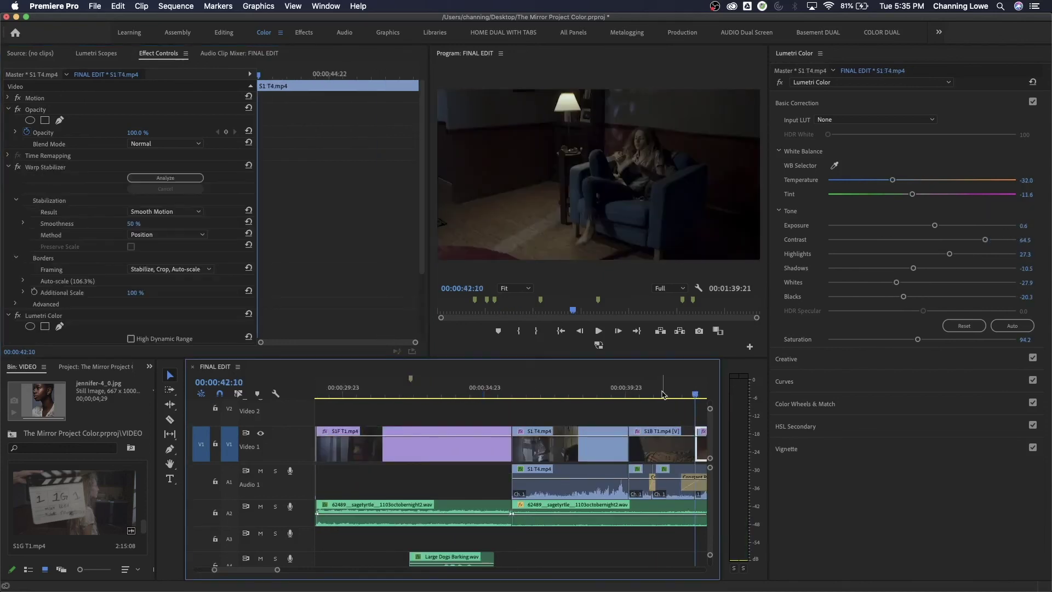
# - Step through the cuts between 00:00:16:21 and 00:01:00:09, examining which clips carry a grade and which still need one
pyautogui.press('Down')
pyautogui.press('Down')
pyautogui.press('Down')
pyautogui.press('Down')
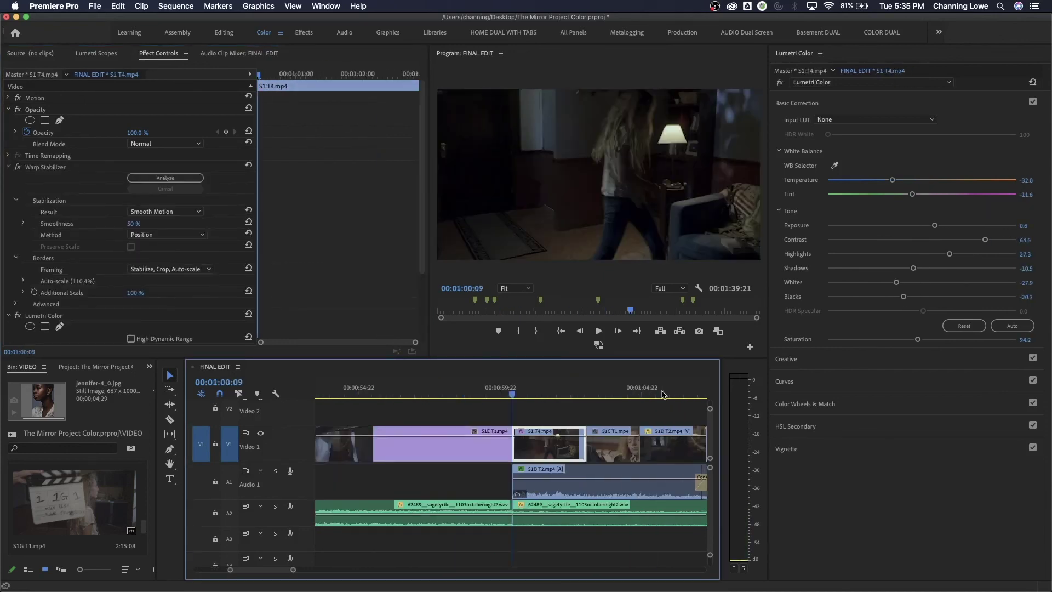
pyautogui.press('Up')
pyautogui.press('Up')
pyautogui.press('Up')
pyautogui.press('Up')
pyautogui.press('Up')
pyautogui.press('Up')
pyautogui.press('Up')
pyautogui.press('Up')
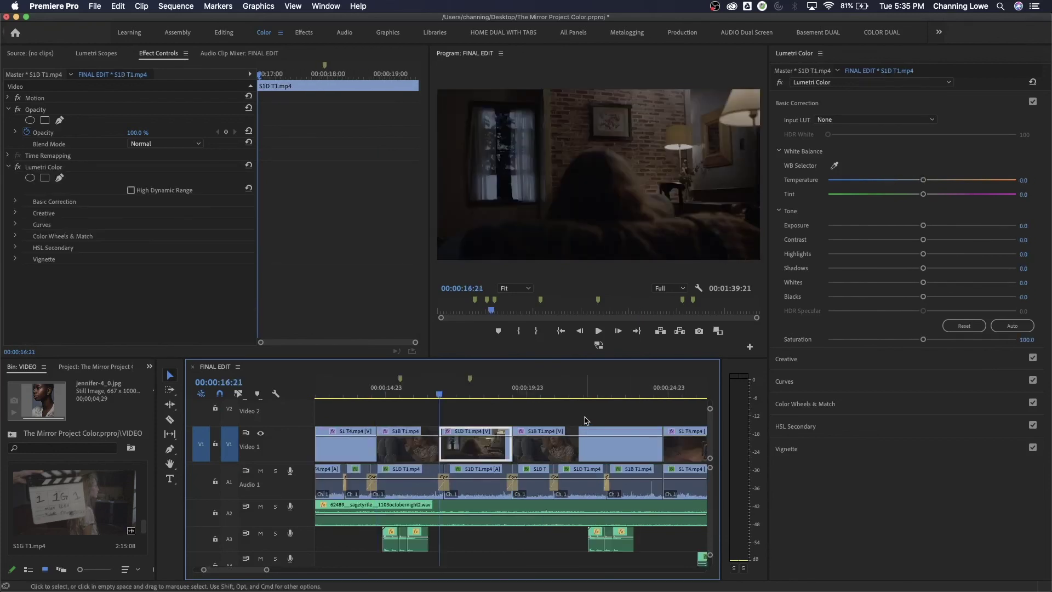
pyautogui.press('Down')
pyautogui.press('Down')
pyautogui.press('Down')
pyautogui.press('Down')
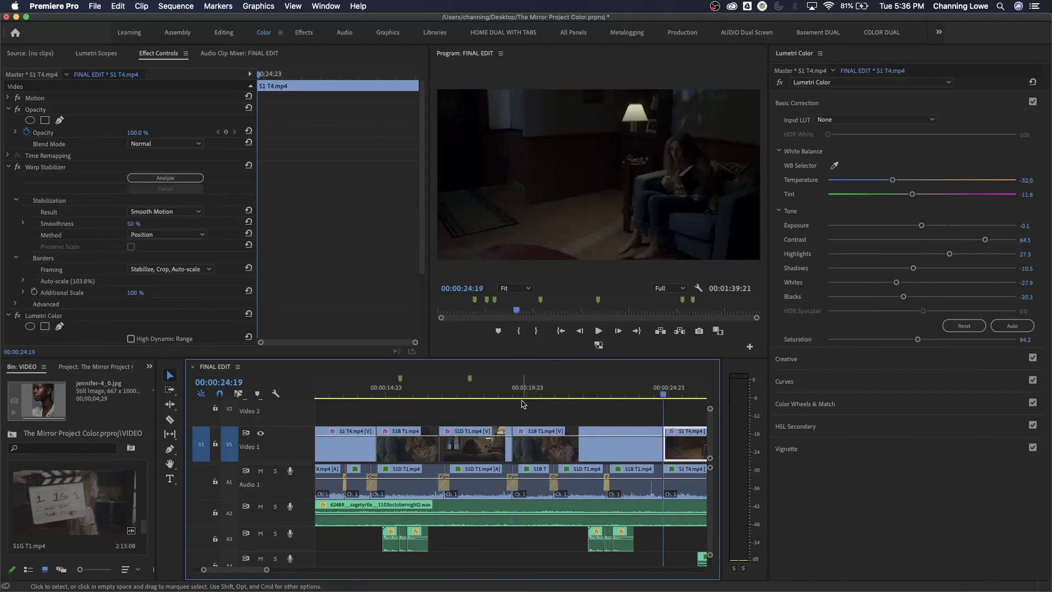
pyautogui.press('Down')
pyautogui.press('Down')
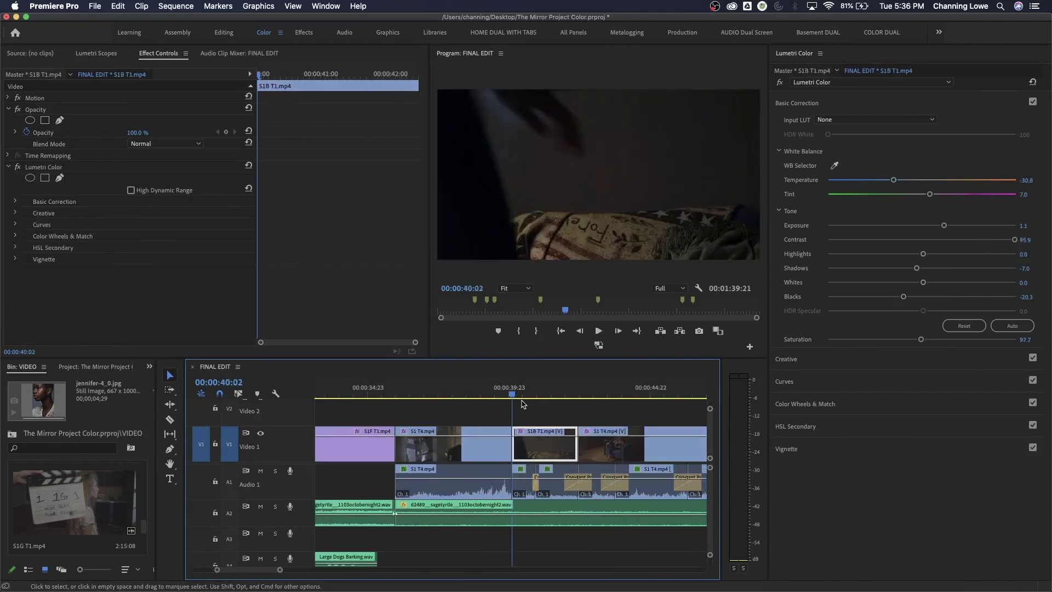
pyautogui.press('Down')
pyautogui.press('Down')
pyautogui.press('Down')
pyautogui.press('Down')
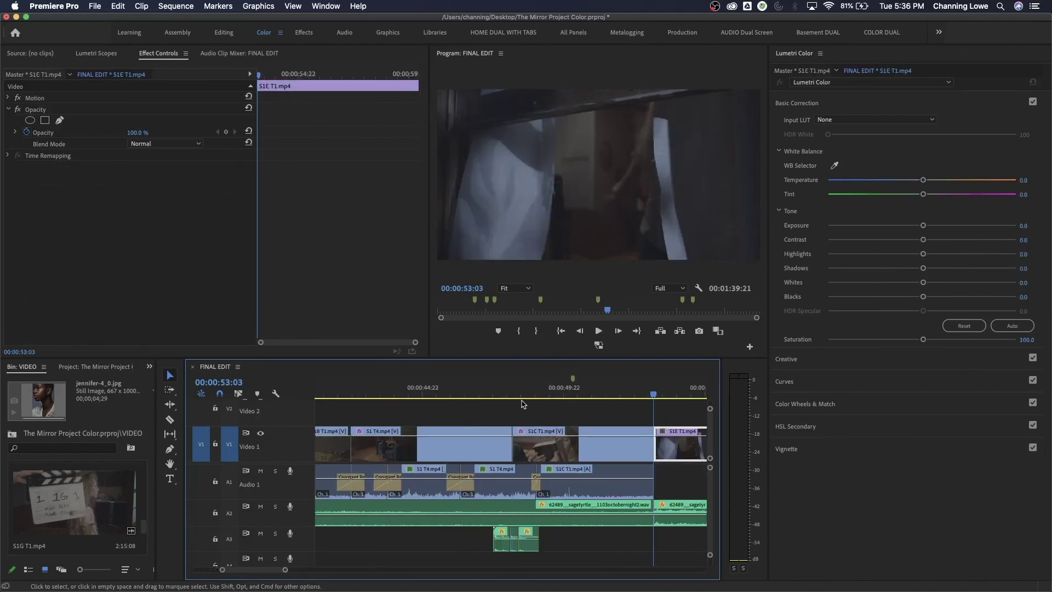
# - Copy both the BASE GRADE and SKIN TONE Lumetri Color effects from the S1C T1.mp4 clip at 00:00:50:00, collapsing their settings
pyautogui.click(594, 396)
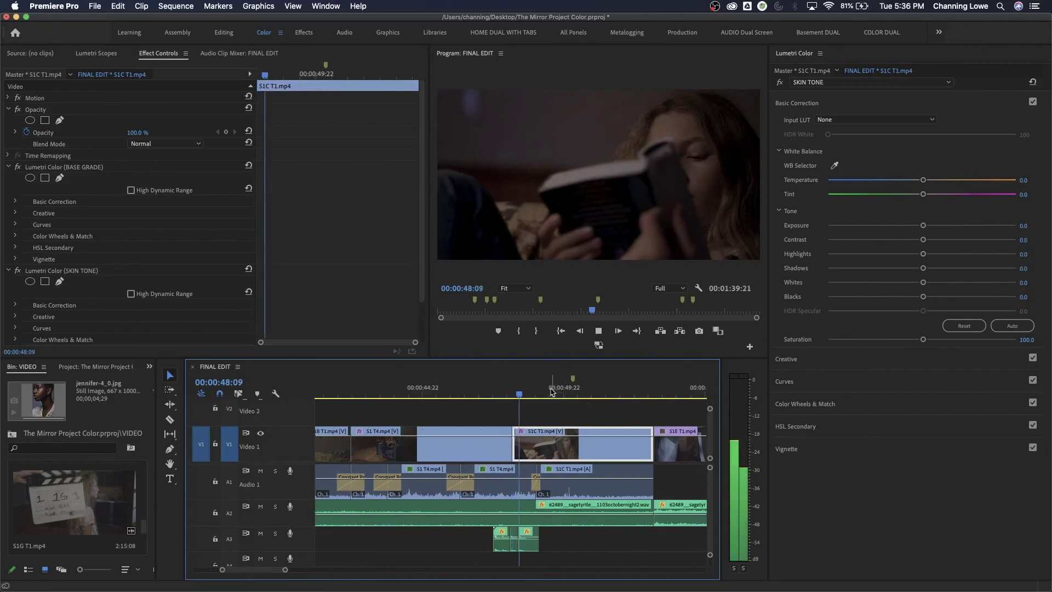
pyautogui.click(565, 396)
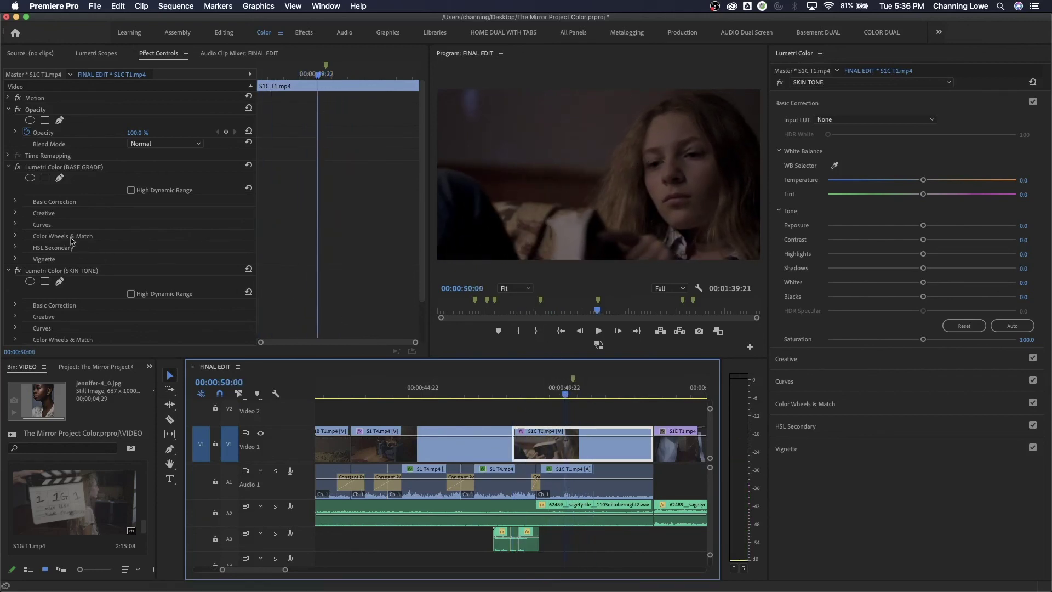
pyautogui.click(61, 173)
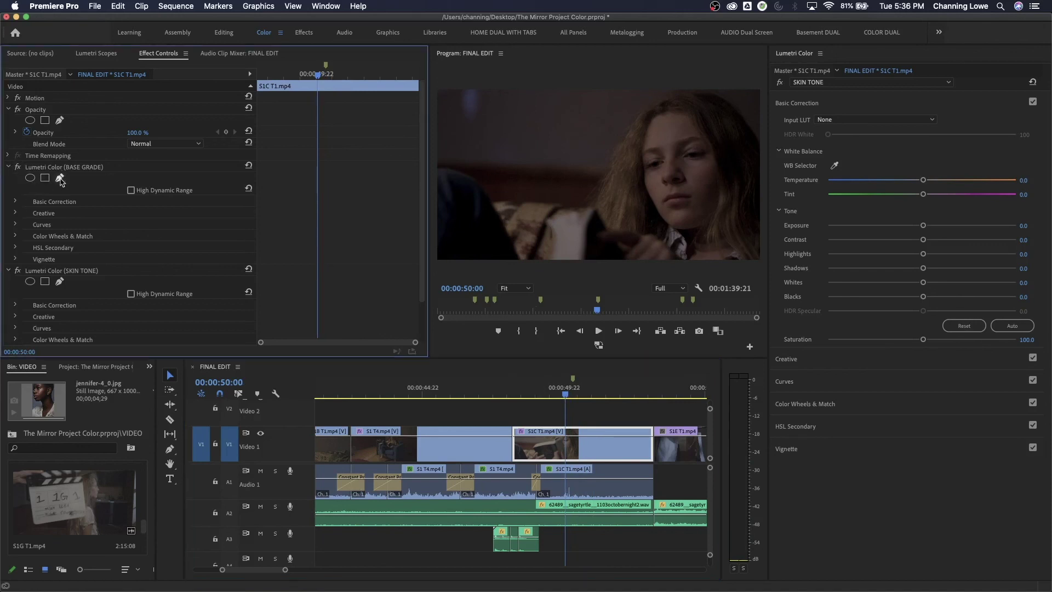
pyautogui.keyDown('super'); pyautogui.click(74, 273); pyautogui.keyUp('super')
pyautogui.click(8, 270)
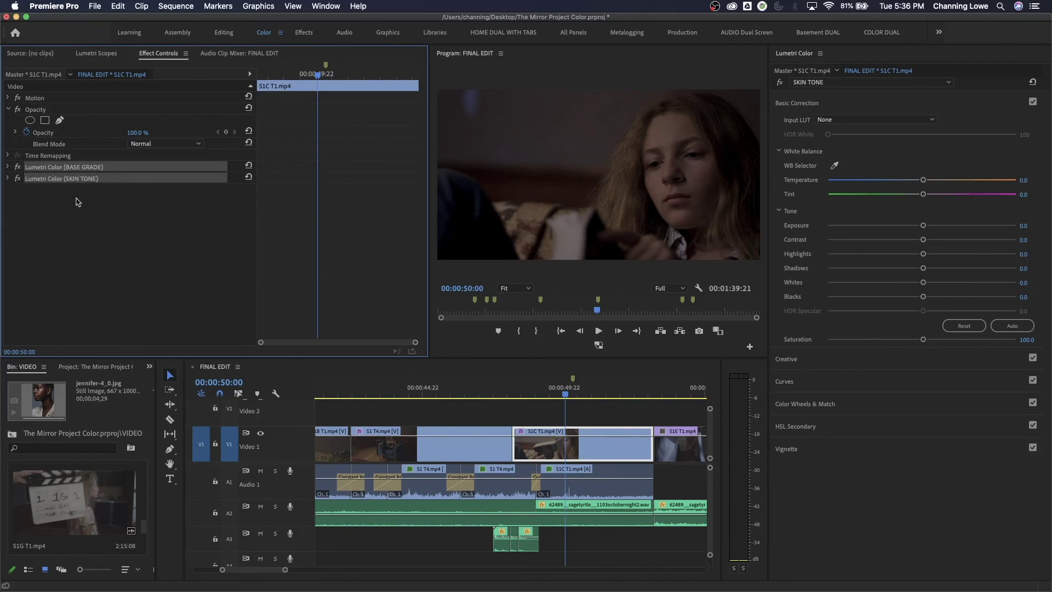
pyautogui.click(81, 225)
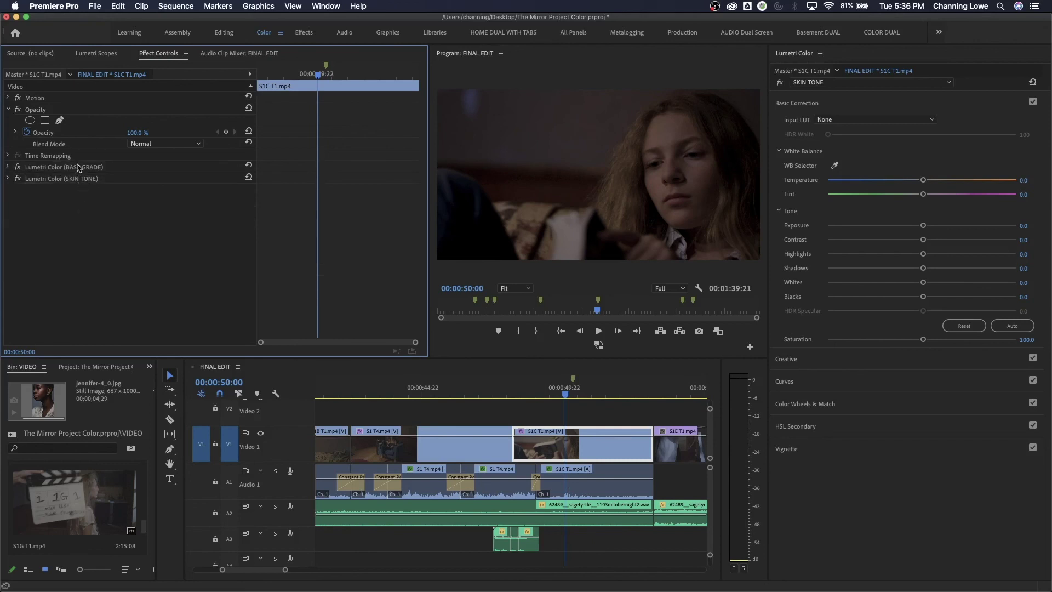
pyautogui.click(64, 168)
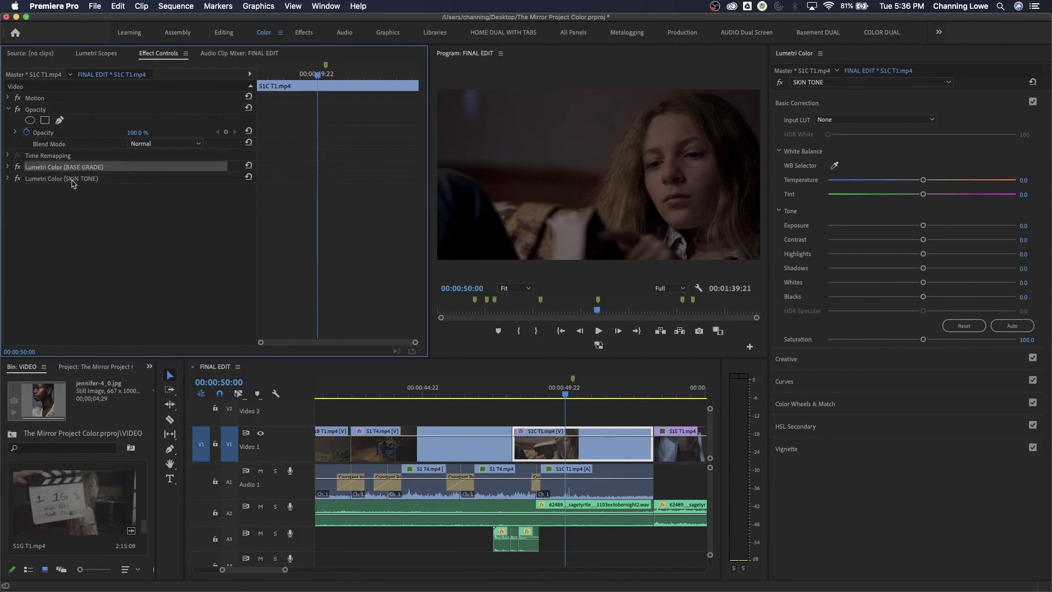
pyautogui.keyDown('shift'); pyautogui.click(73, 179); pyautogui.keyUp('shift')
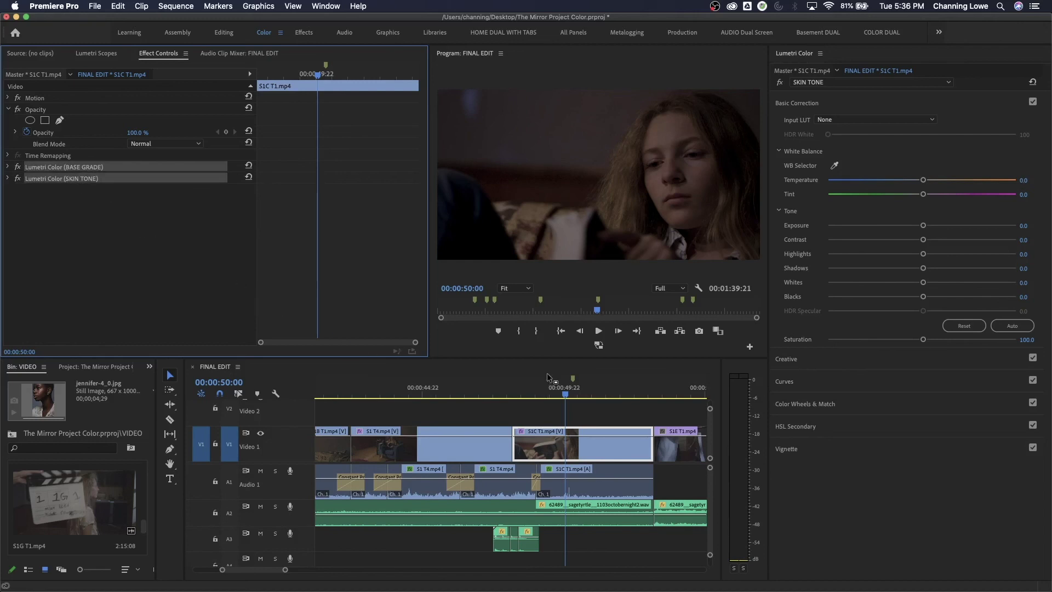
# - Paste the BASE GRADE and SKIN TONE effects onto the S1C T1.mp4 clip starting at 00:01:03:00
pyautogui.click(546, 372)
pyautogui.press('Down')
pyautogui.press('Down')
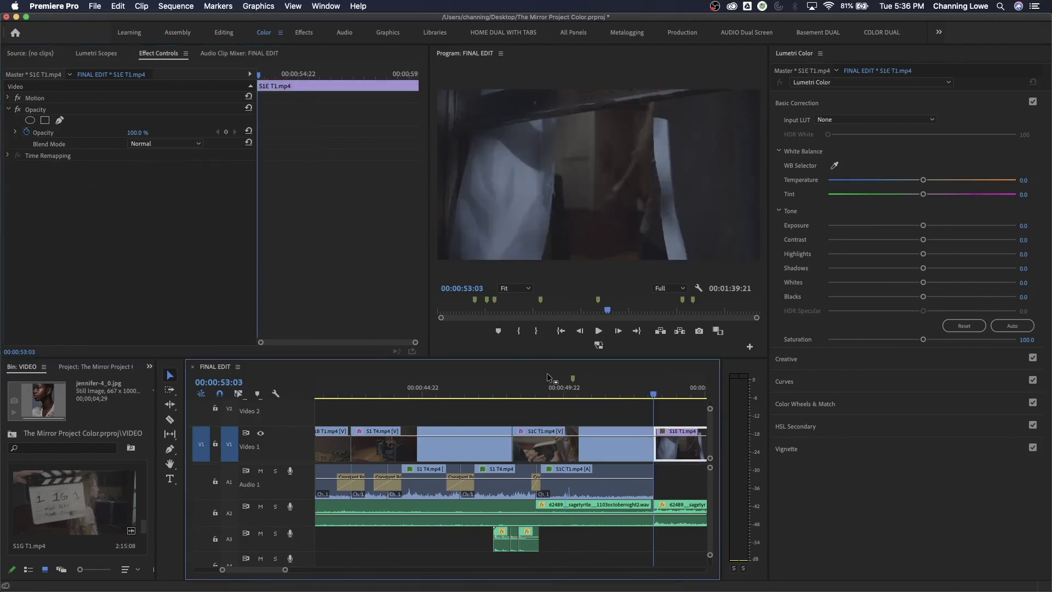
pyautogui.press('Down')
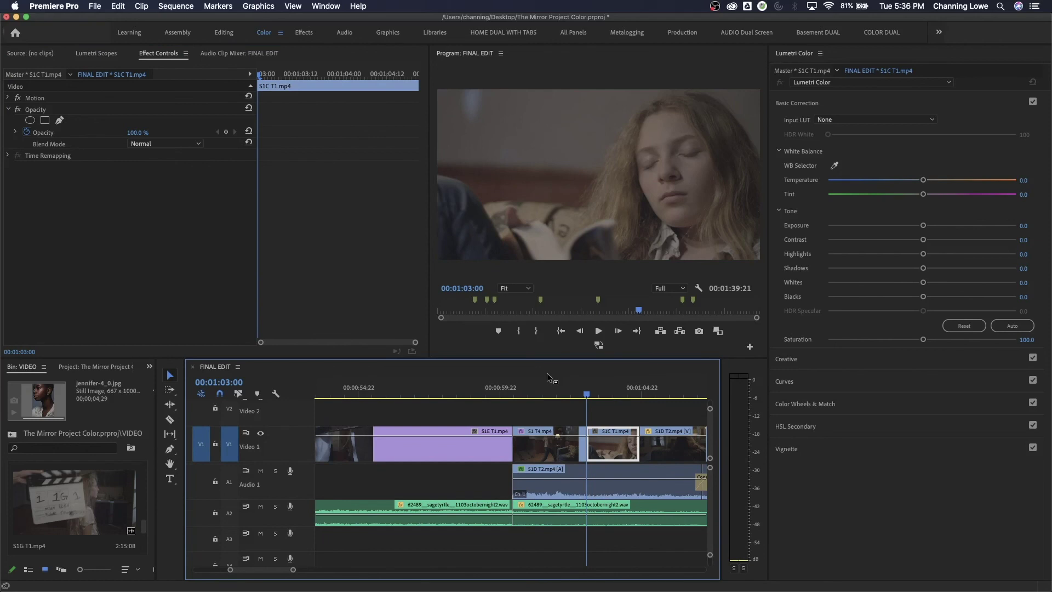
pyautogui.press('super+v')
# - Go back to the S1D T1.mp4 clip starting at 00:00:16:21 and copy its Lumetri Color effect
pyautogui.press('Down')
pyautogui.press('Down')
pyautogui.press('Down')
pyautogui.press('Down')
pyautogui.press('Down')
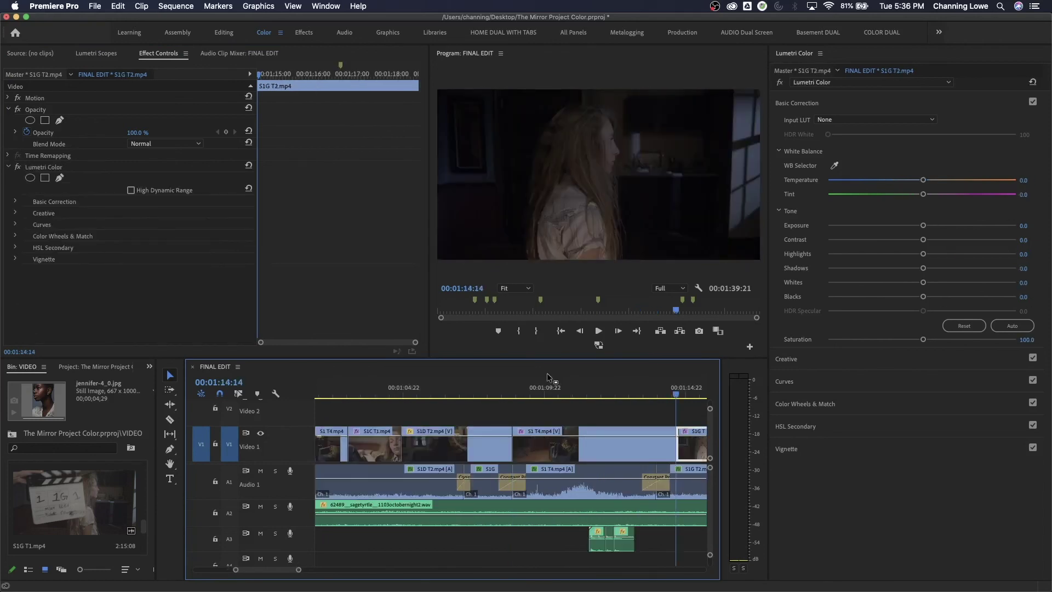
pyautogui.press('Down')
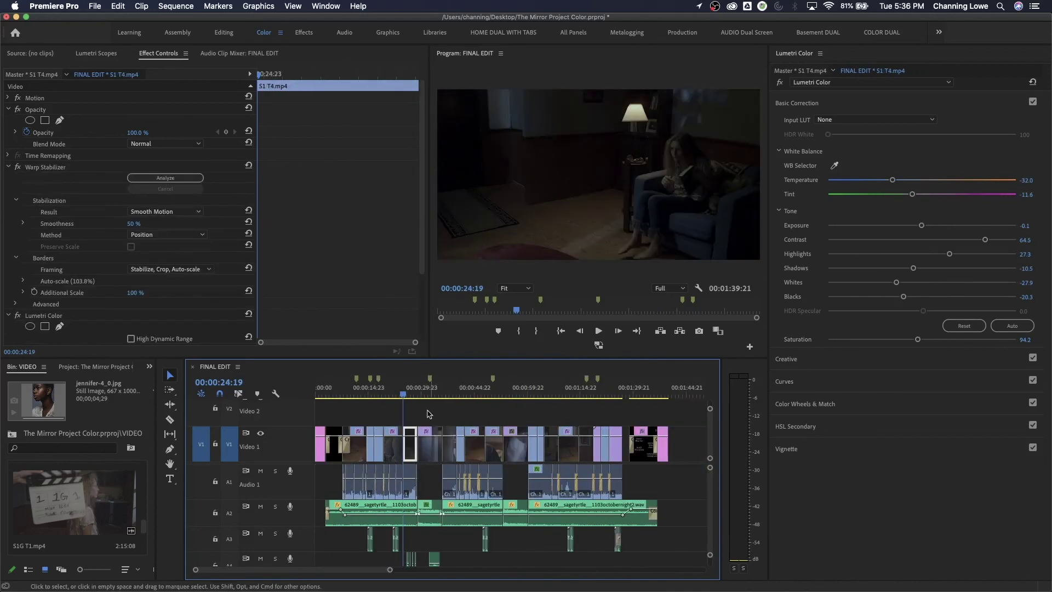
pyautogui.press('Up')
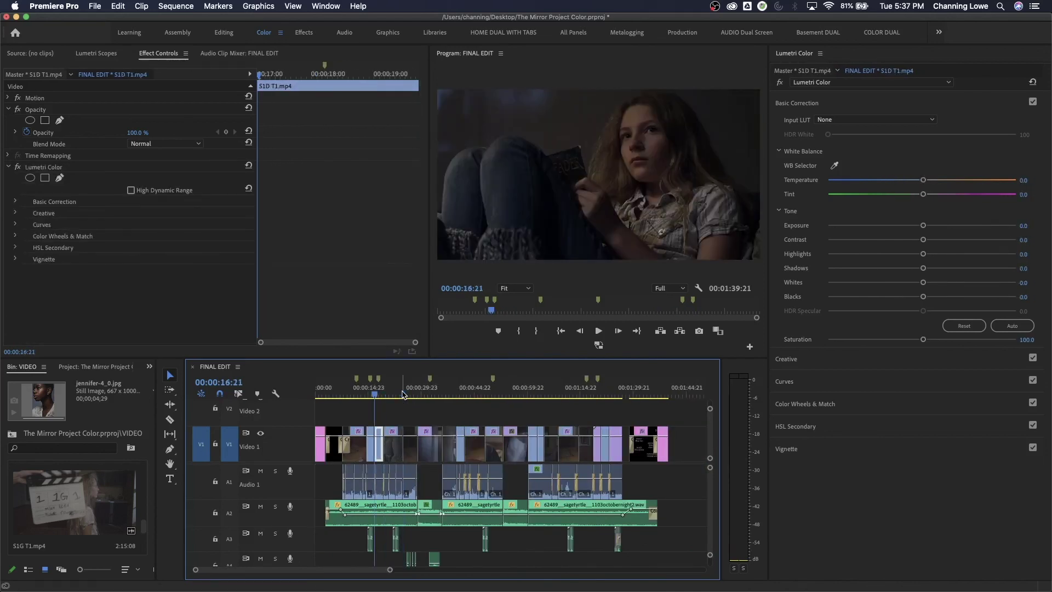
pyautogui.press('Down')
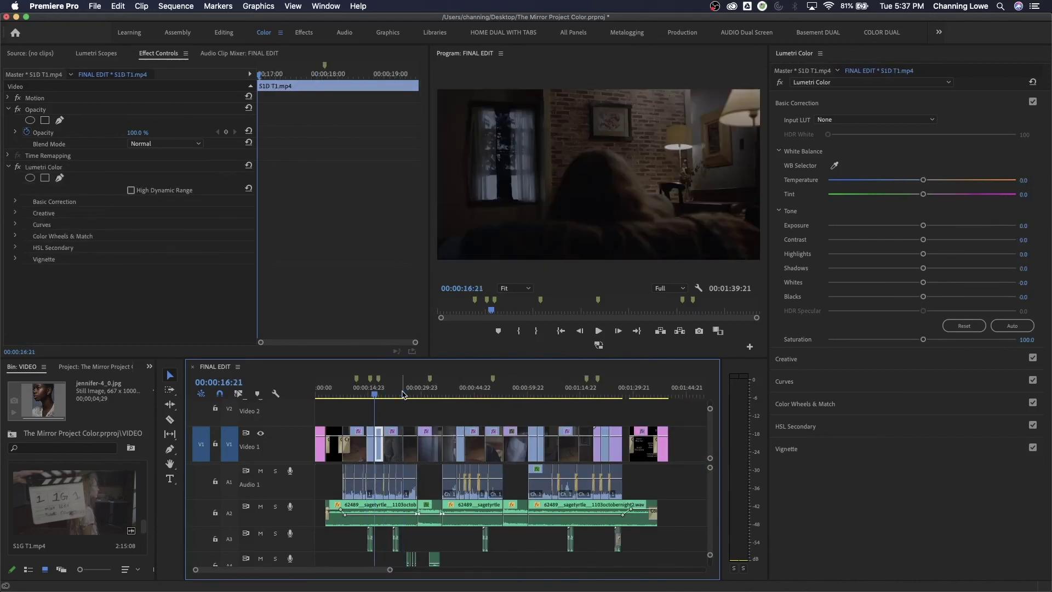
pyautogui.click(51, 168)
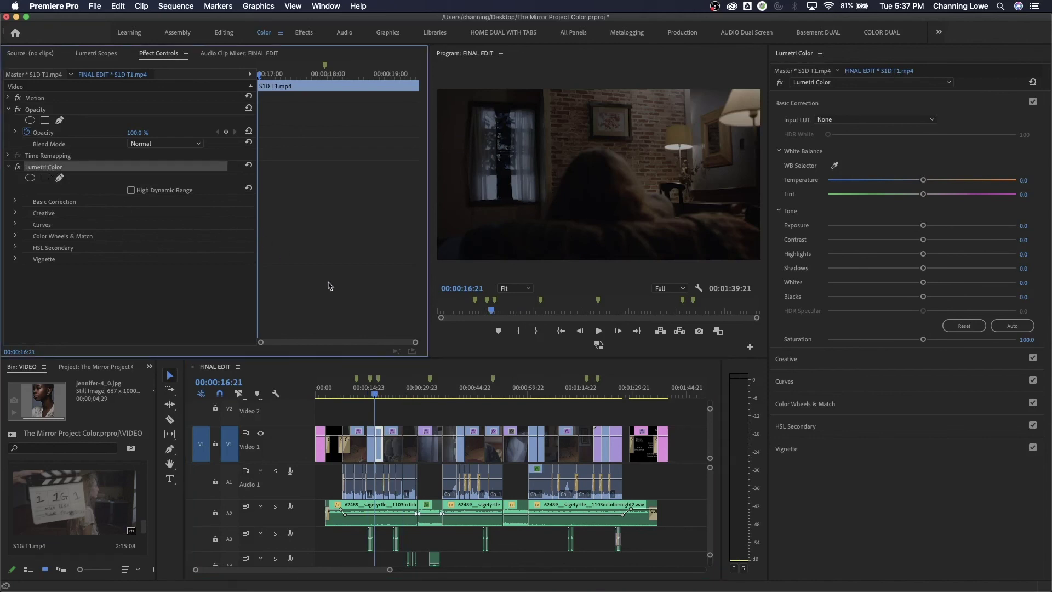
# - Paste the copied Lumetri Color effect onto the S1D T2.mp4 clip starting at 00:01:04:21
pyautogui.press('Down')
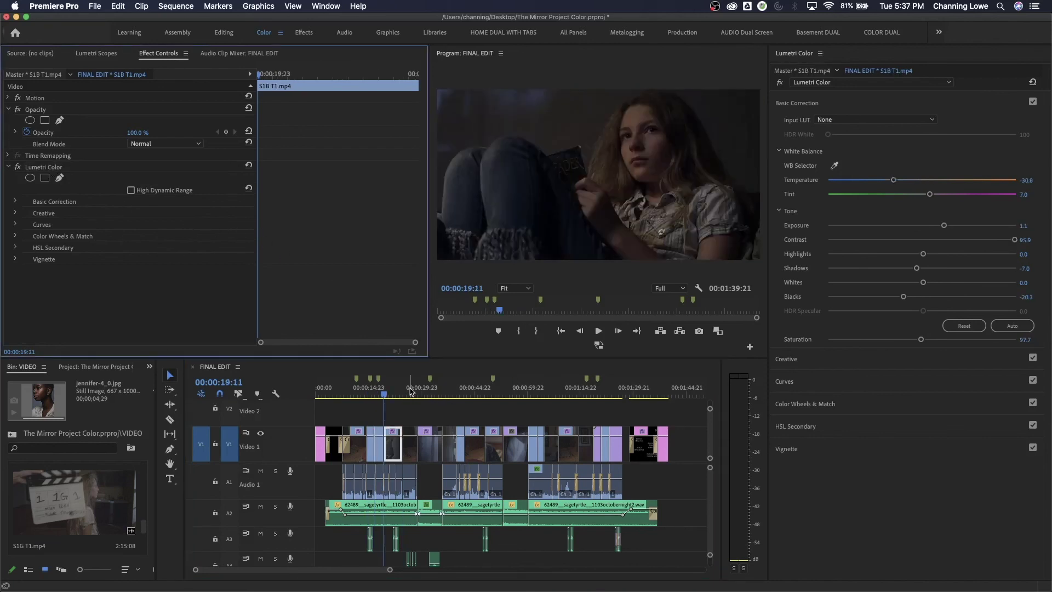
pyautogui.press('Down')
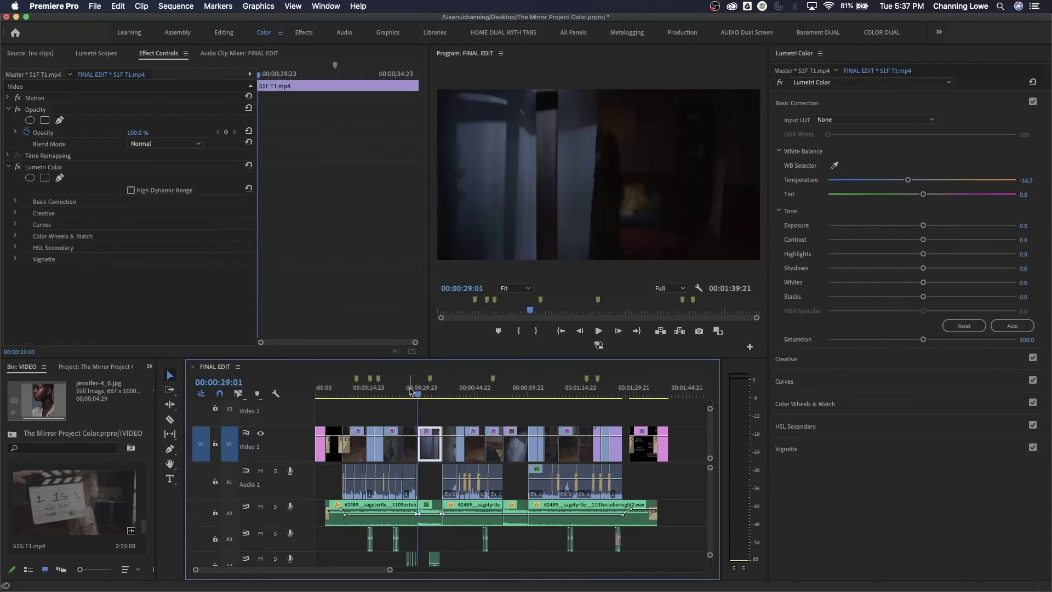
pyautogui.press('Down')
pyautogui.press('Down')
pyautogui.press('Down')
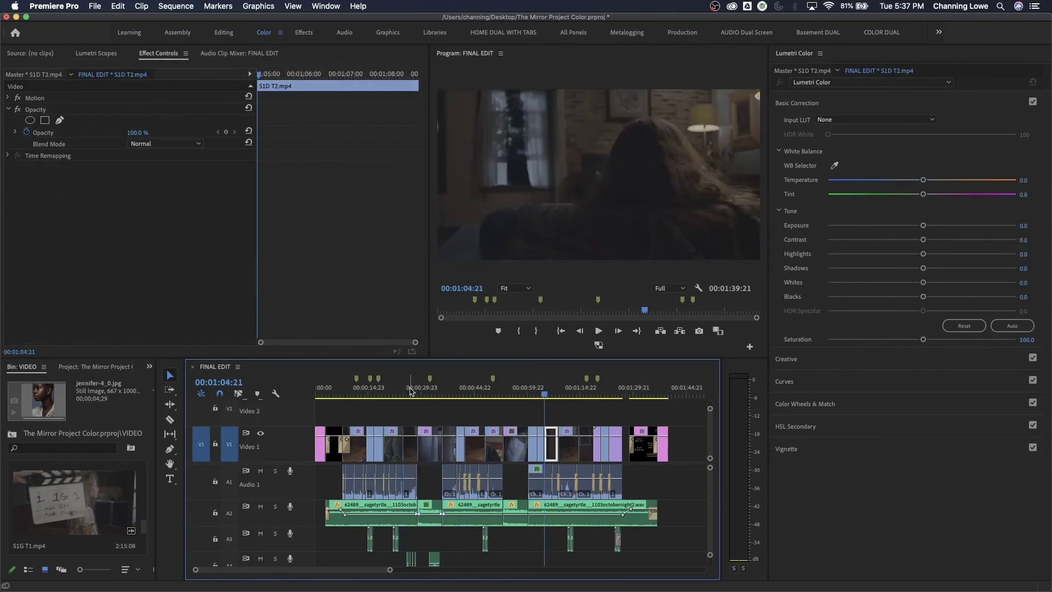
pyautogui.press('super+v')
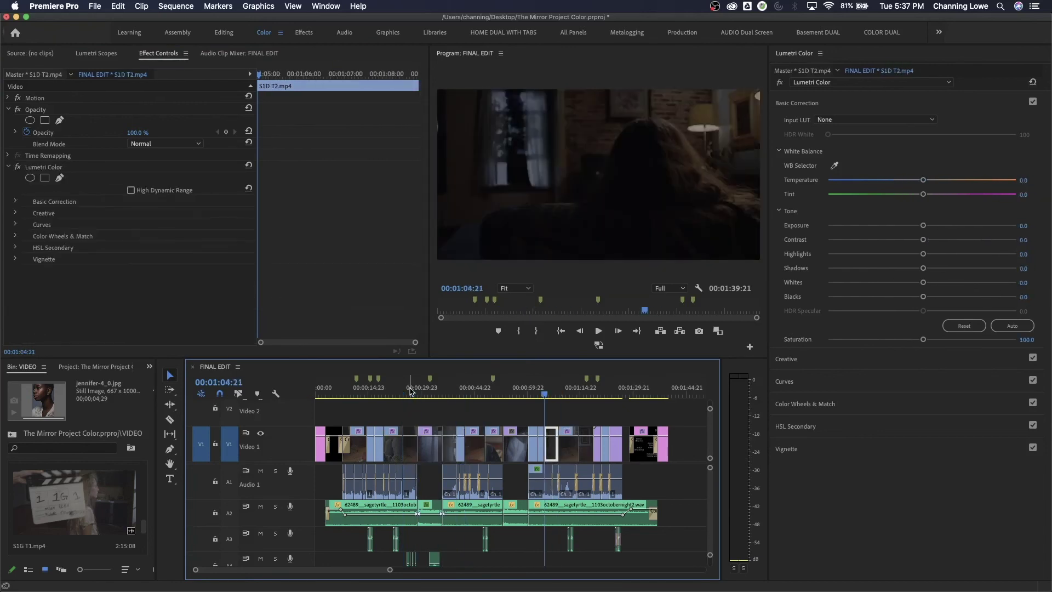
# - Step back and forth through the sequence's clips, up to the S1G T2.mp4 clip at 00:01:20:20, to check which ones still need a grade
pyautogui.press('Up')
pyautogui.press('Up')
pyautogui.press('Up')
pyautogui.press('Up')
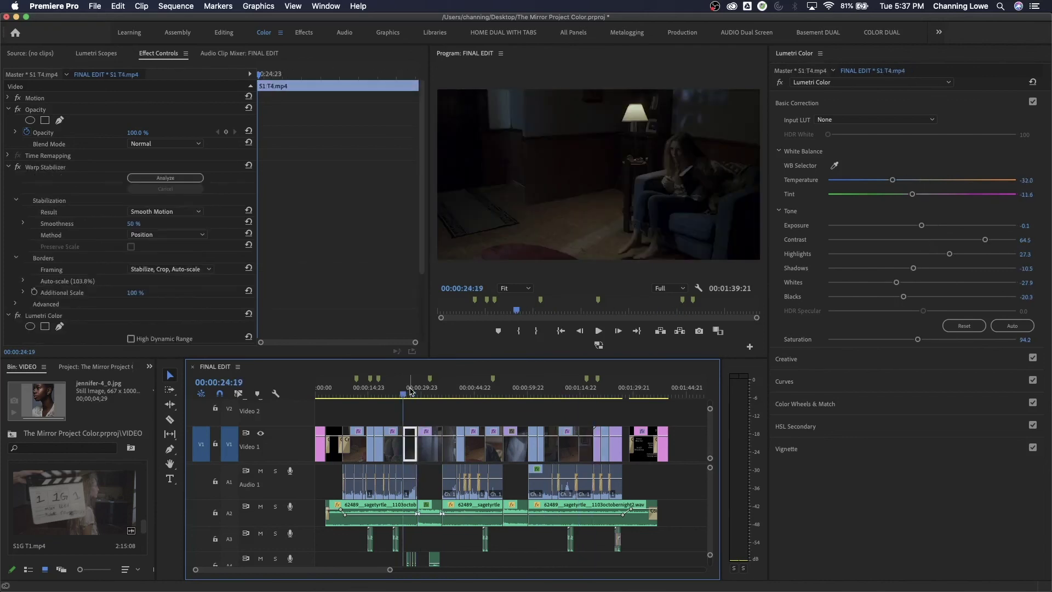
pyautogui.press('Up')
pyautogui.press('Up')
pyautogui.press('Down')
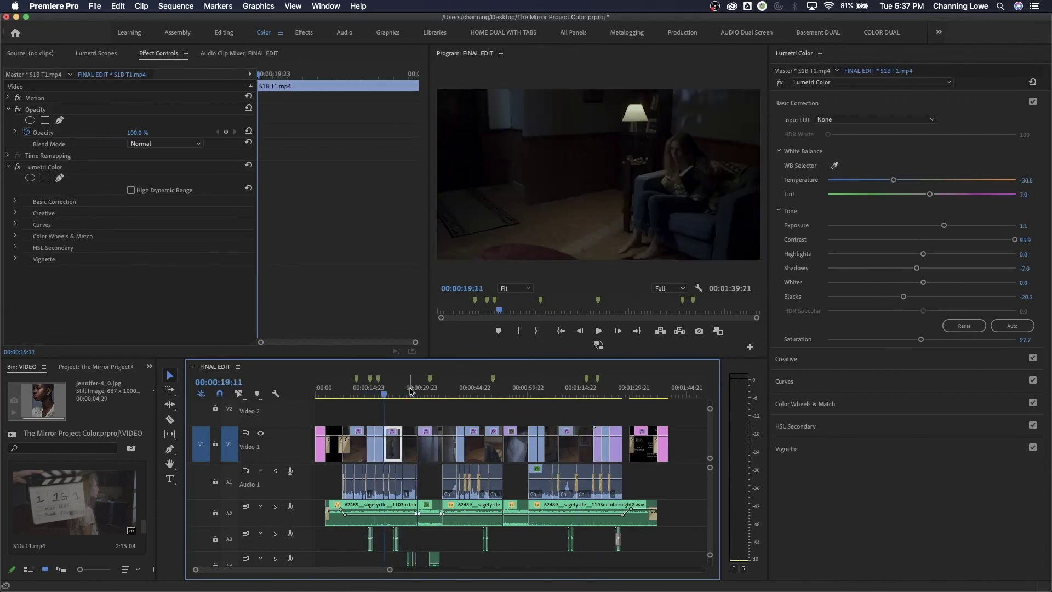
pyautogui.press('Down')
pyautogui.press('Down')
pyautogui.press('Down')
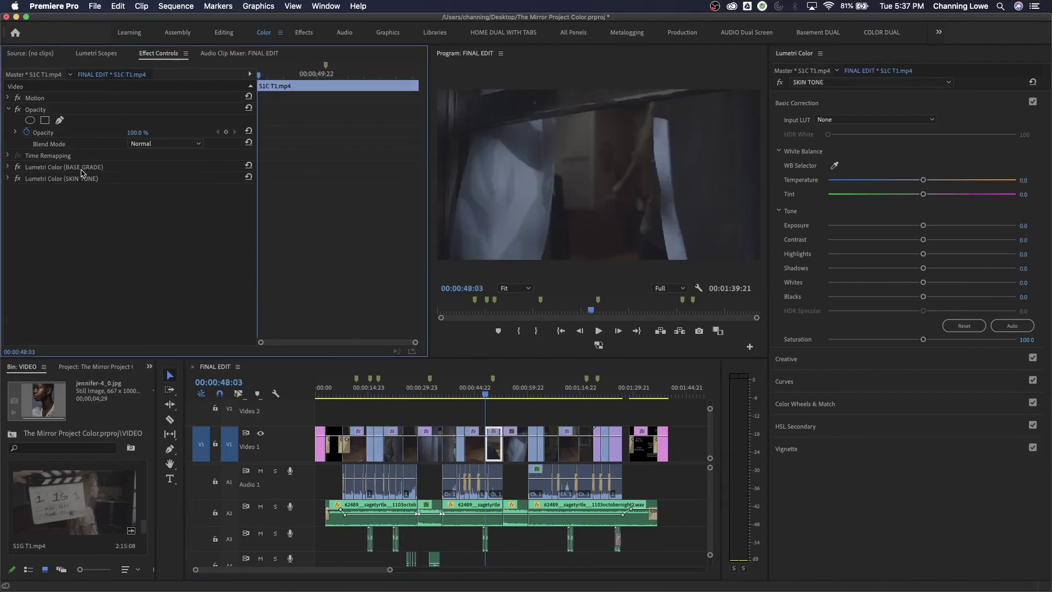
pyautogui.press('Down')
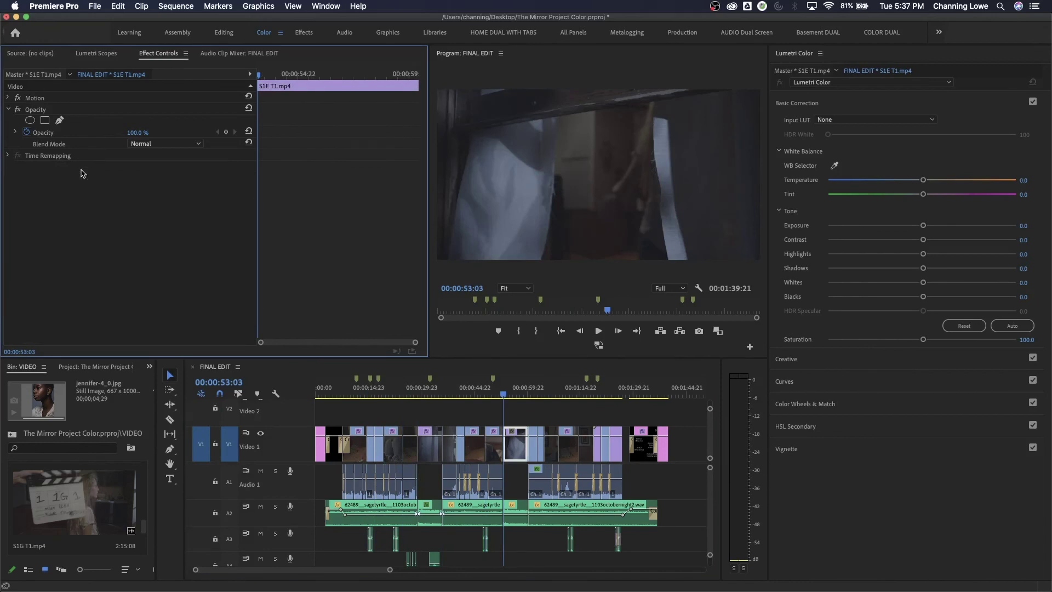
pyautogui.press('Down')
pyautogui.press('Down')
pyautogui.press('Down')
pyautogui.press('Down')
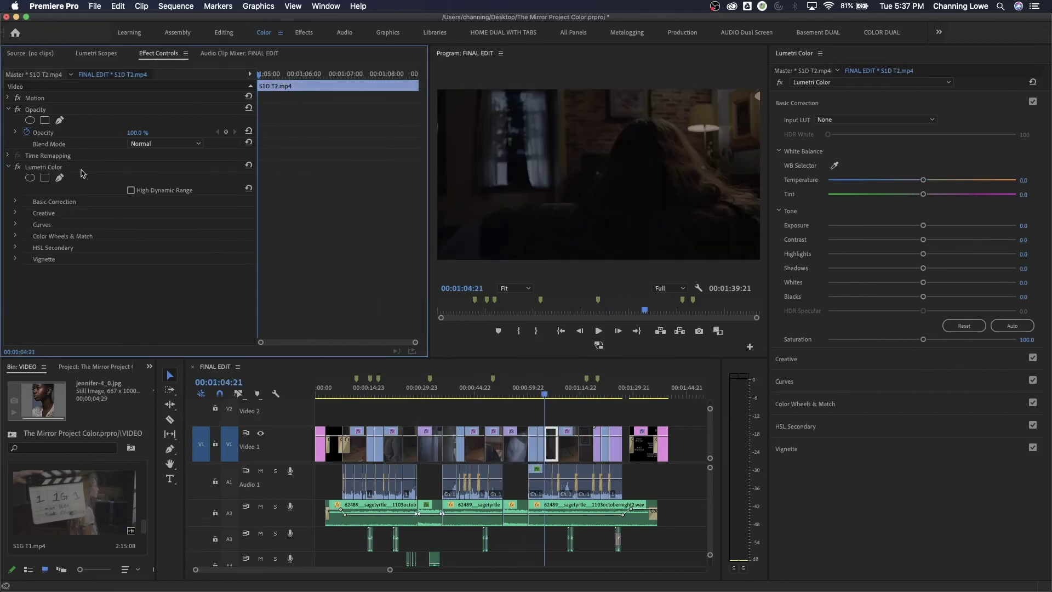
pyautogui.press('Down')
pyautogui.press('Down')
pyautogui.press('Down')
pyautogui.press('Down')
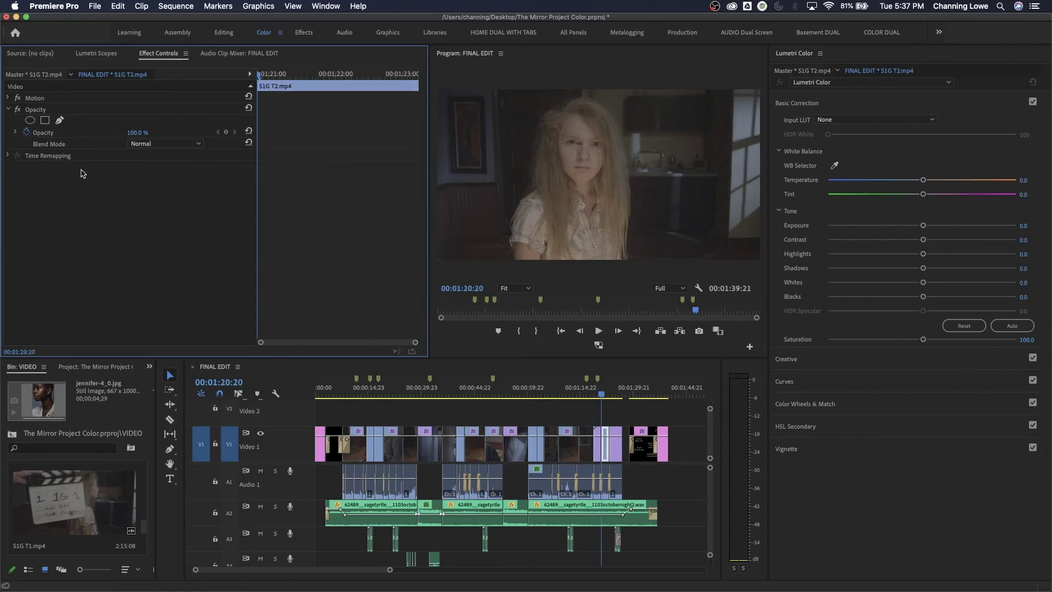
# - Copy the Lumetri Color effect from the S1G T2.mp4 clip at 00:01:14:14 and paste it onto the S1G T2.mp4 clip at 00:01:20:20
pyautogui.press('Up')
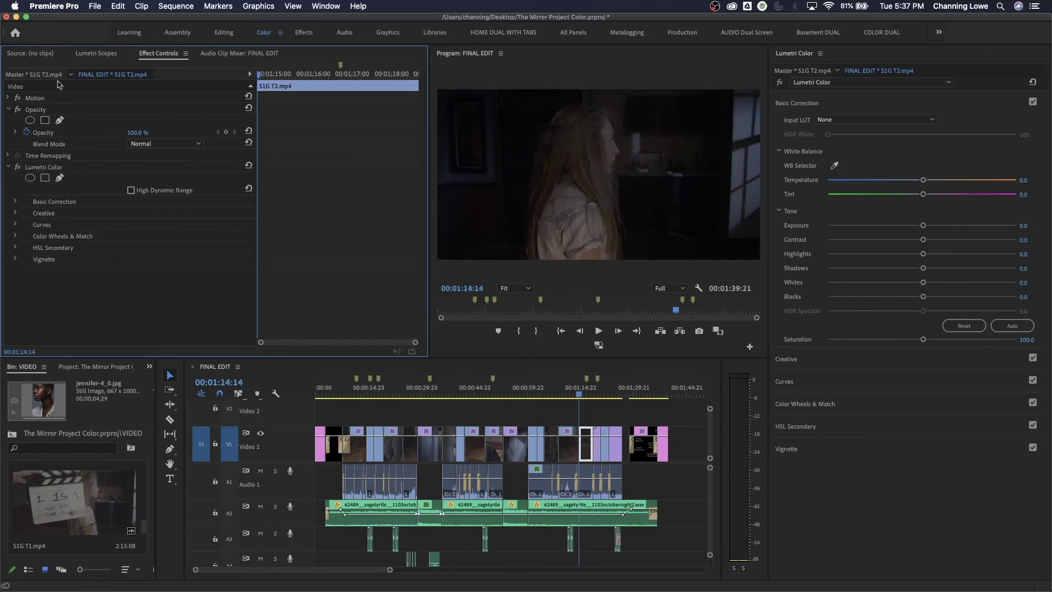
pyautogui.click(56, 170)
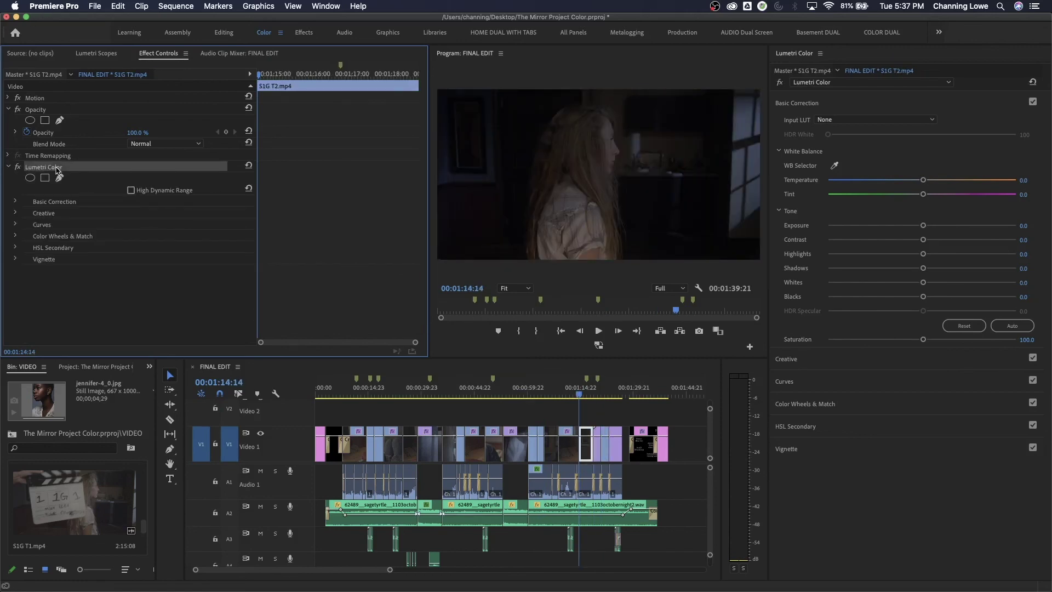
pyautogui.press('Delete')
pyautogui.press('Down')
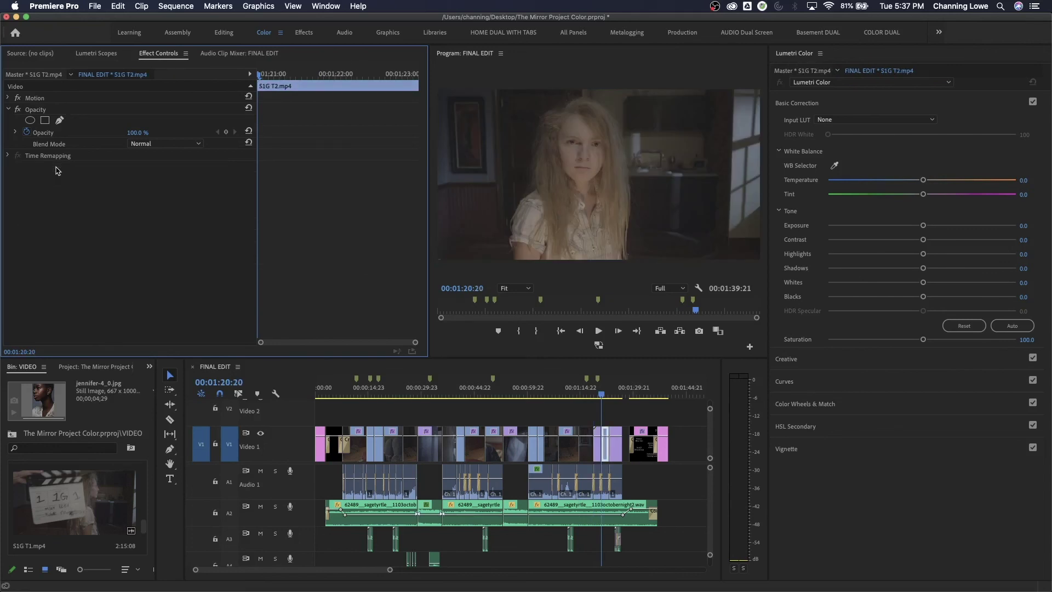
pyautogui.press('super+z')
# - Copy the Lumetri Color effect from the Mirror Effect.mp4 clip at 00:01:18:17 to the Mirror Effect.mp4 clip at 00:01:23:06
pyautogui.press('Up')
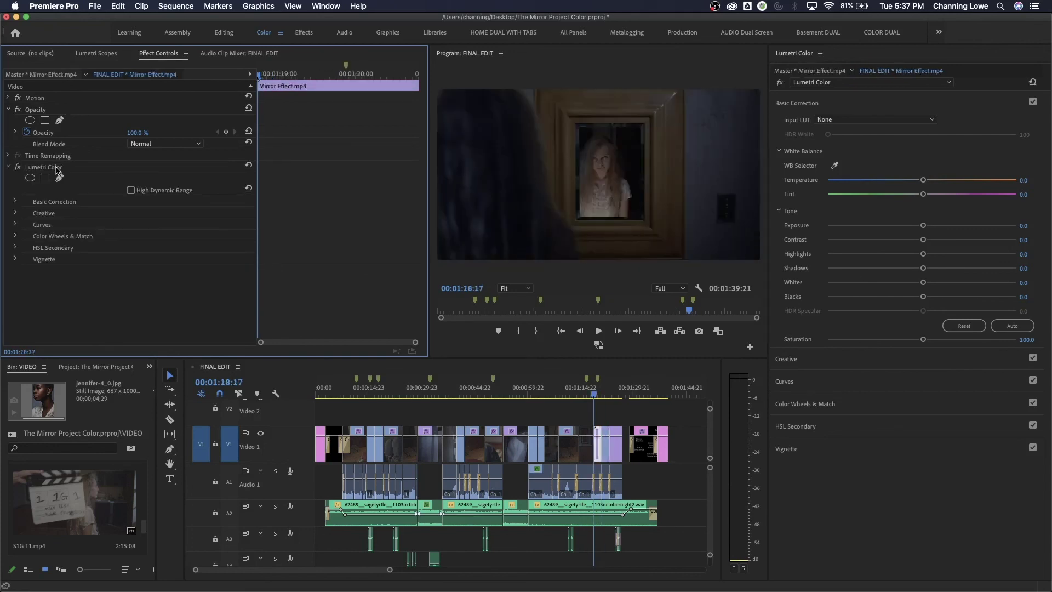
pyautogui.click(61, 167)
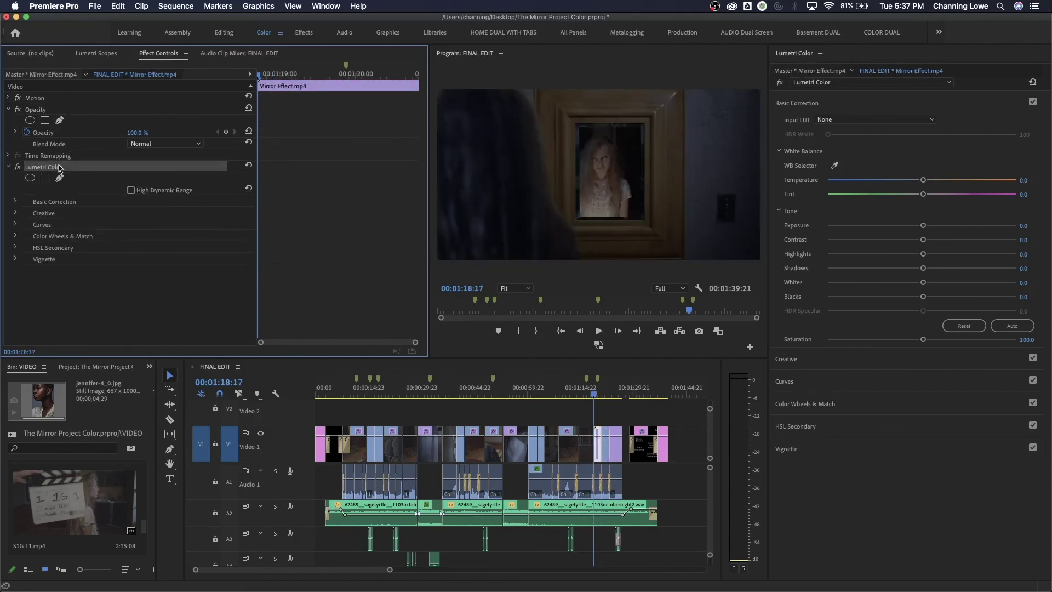
pyautogui.press('Down')
pyautogui.press('Down')
pyautogui.press('Down')
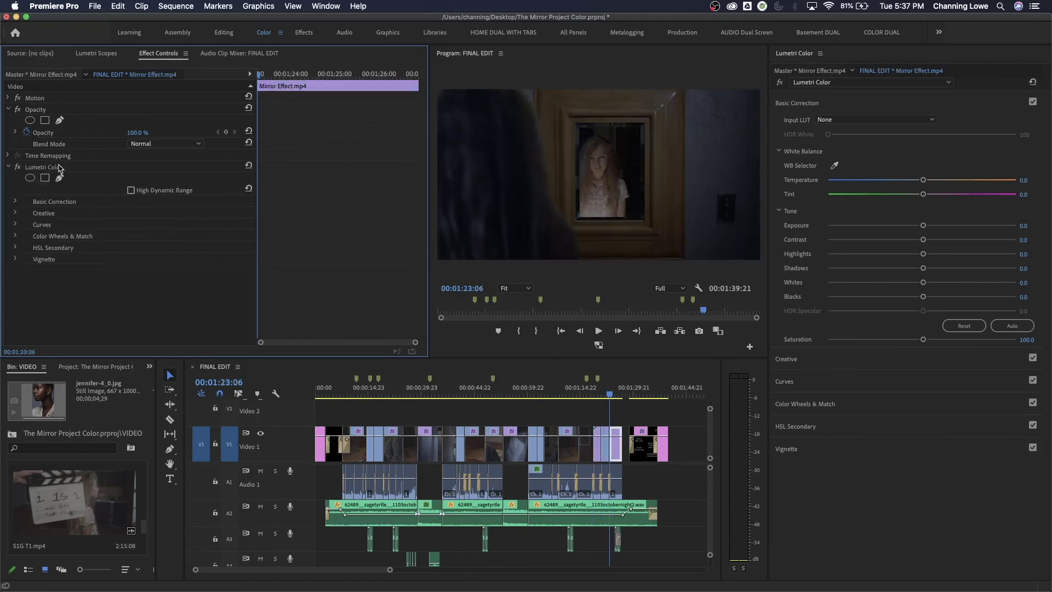
# - Play the graded sequence from about 00:00:09:14 in an enlarged program monitor, reviewing the shots through 00:00:33:22
pyautogui.hotkey('shift', '3')
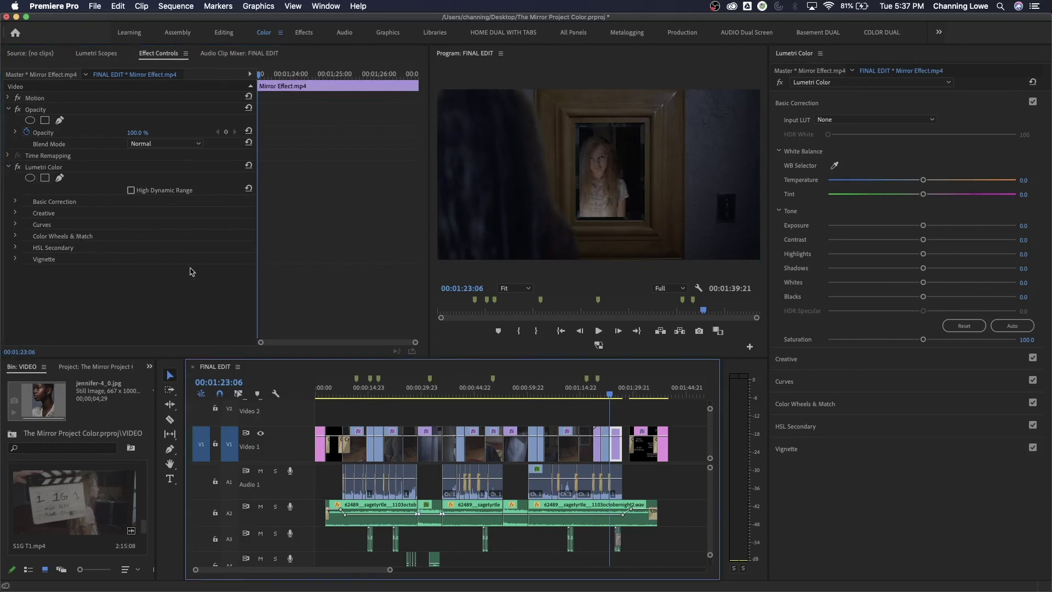
pyautogui.press('Home')
pyautogui.click(349, 393)
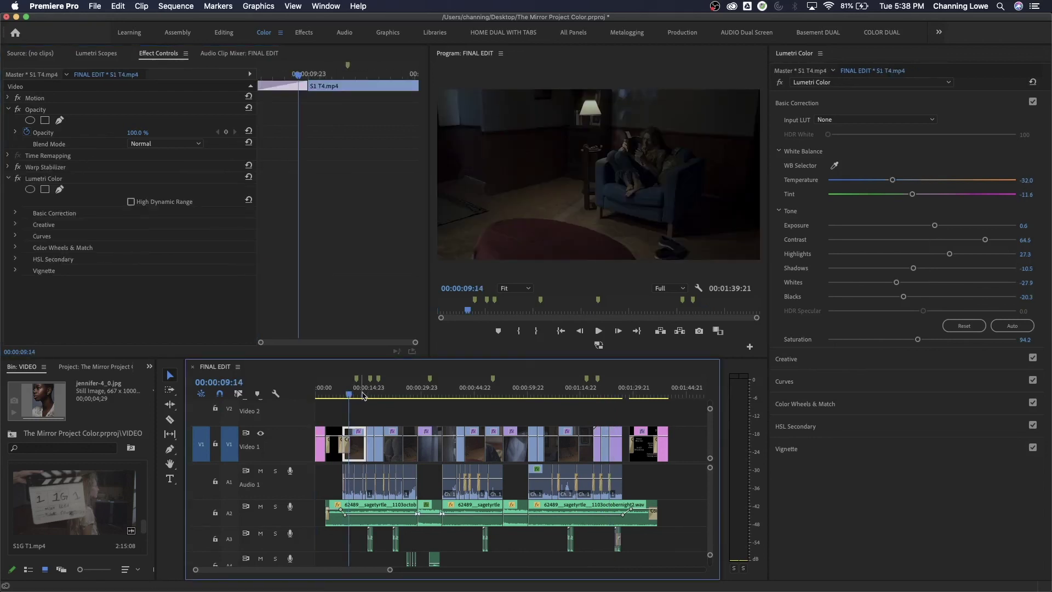
pyautogui.press('space')
pyautogui.press('space')
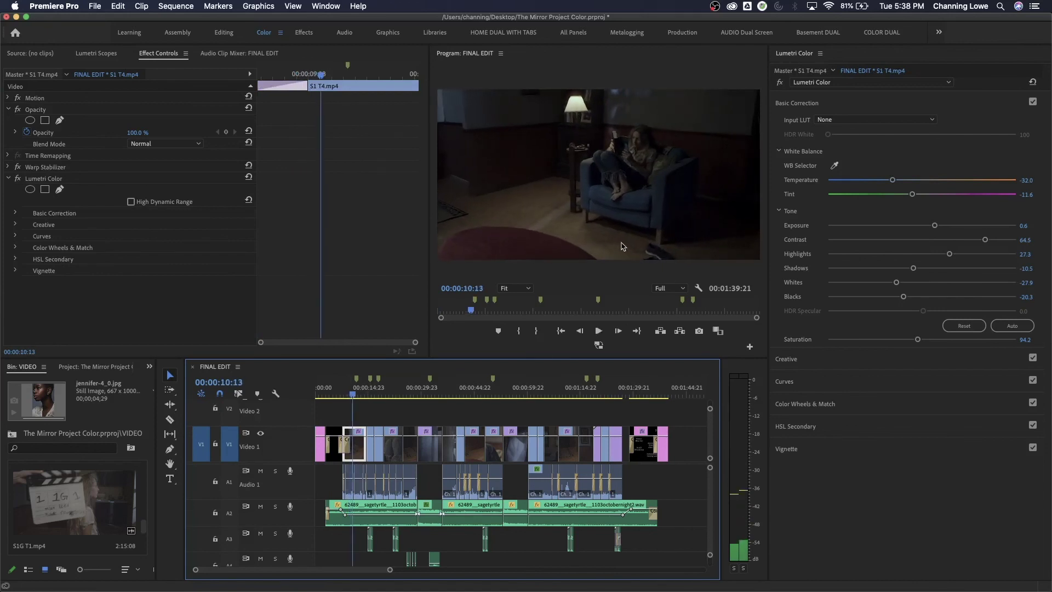
pyautogui.press('`')
pyautogui.press('space')
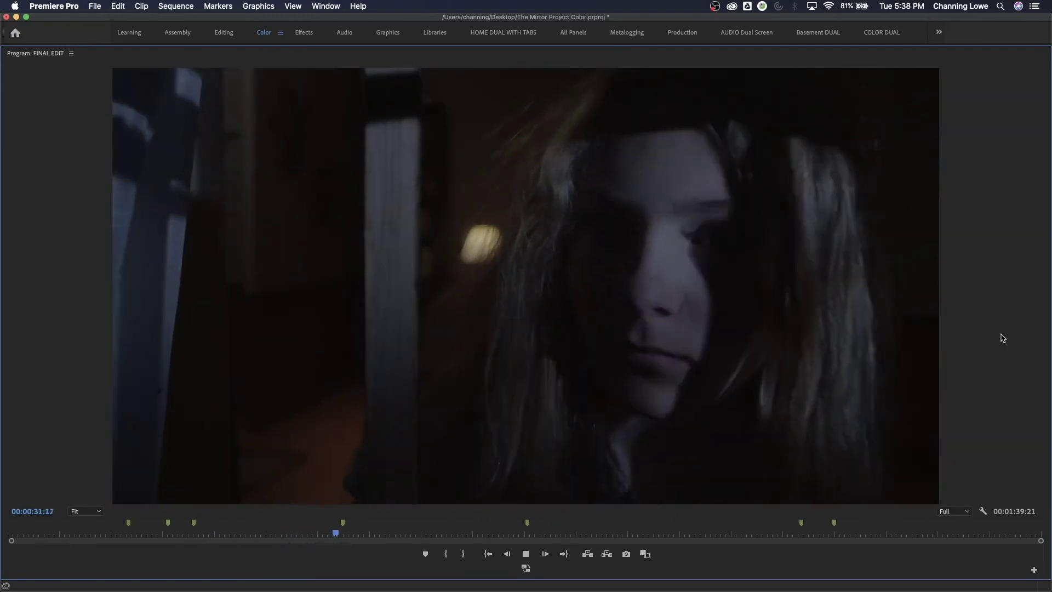
pyautogui.press('space')
pyautogui.press('Right')
pyautogui.press('Right')
pyautogui.press('Right')
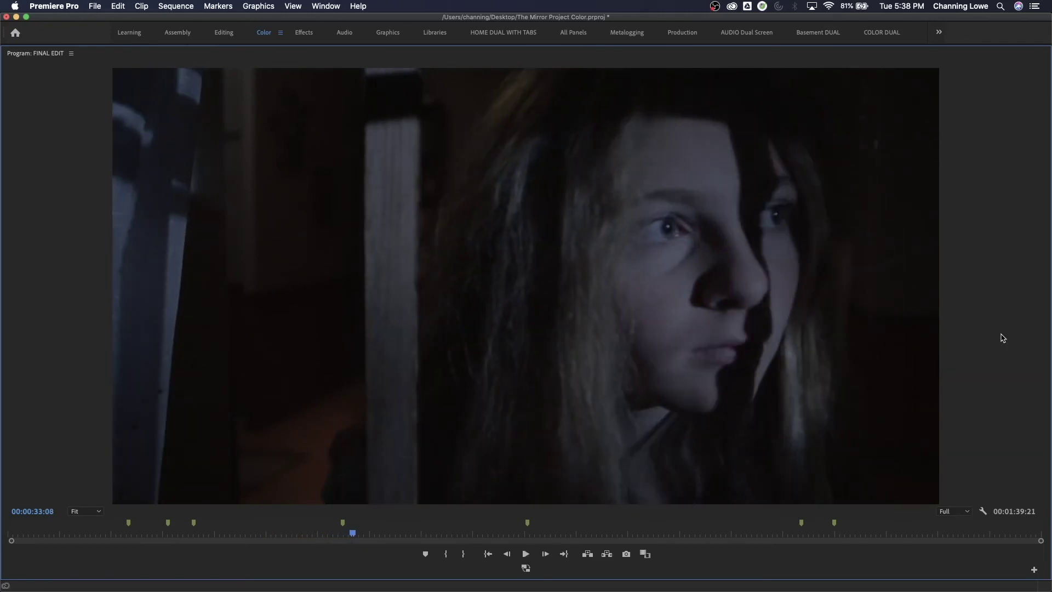
pyautogui.press('space')
pyautogui.press('`')
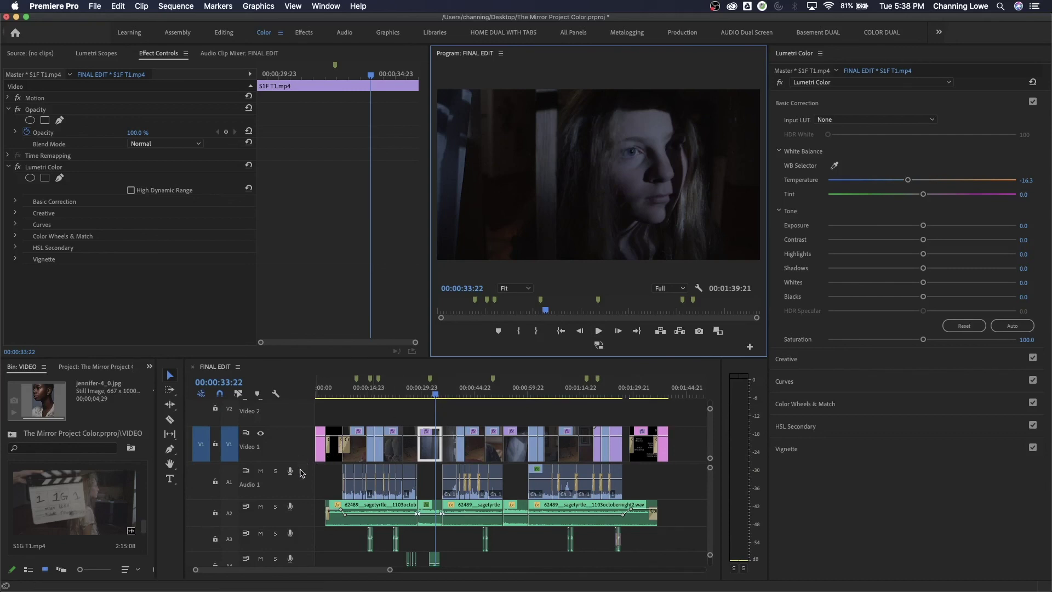
# - Create an adjustment layer in the project at 2048 x 1080, 23.976 fps with square pixels
pyautogui.moveTo(286, 464); pyautogui.dragTo(287, 493)
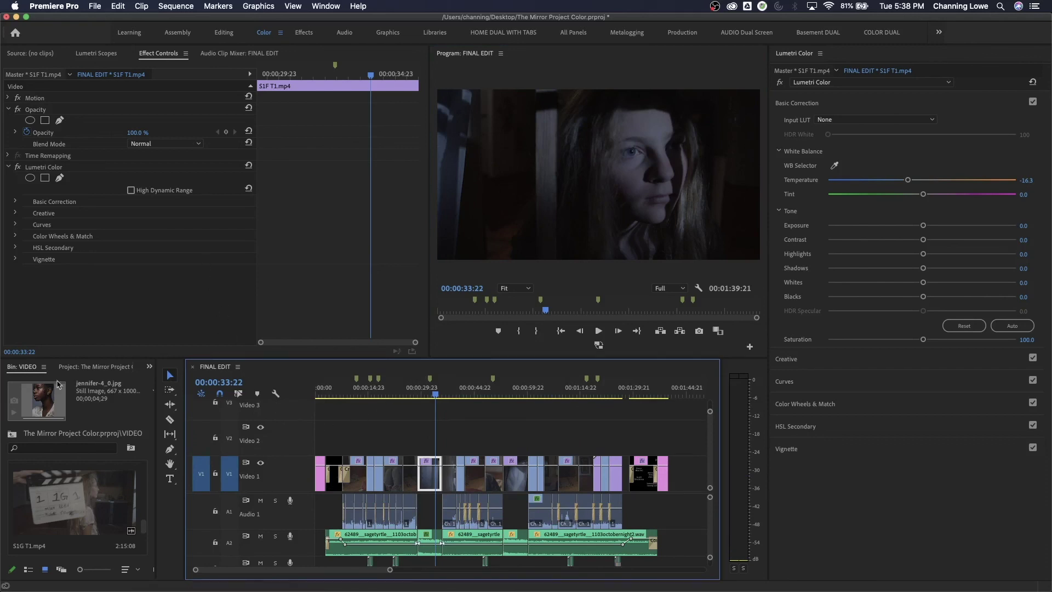
pyautogui.click(89, 367)
pyautogui.press('`')
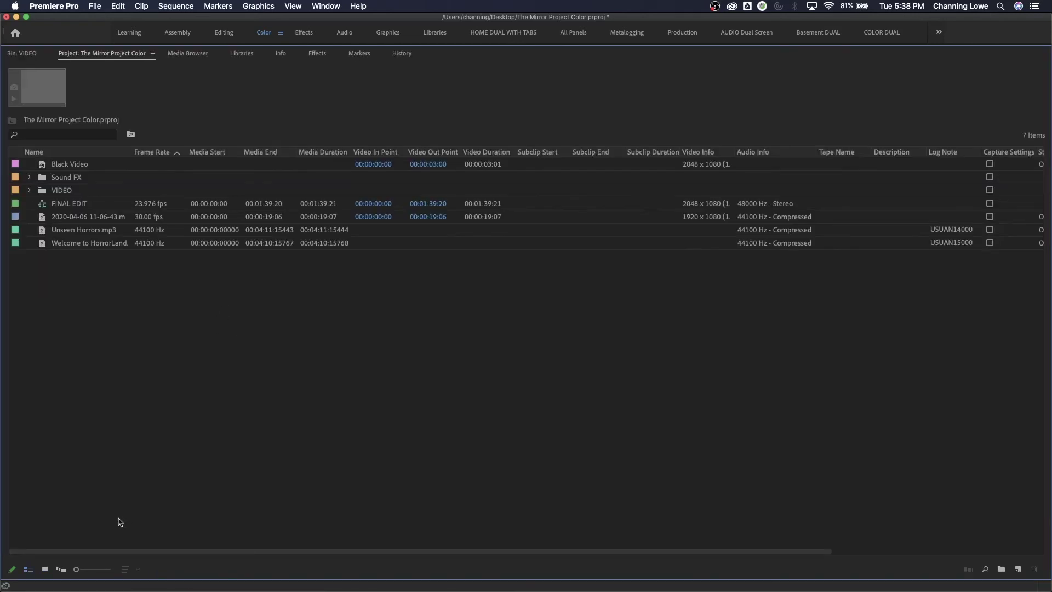
pyautogui.click(1017, 571)
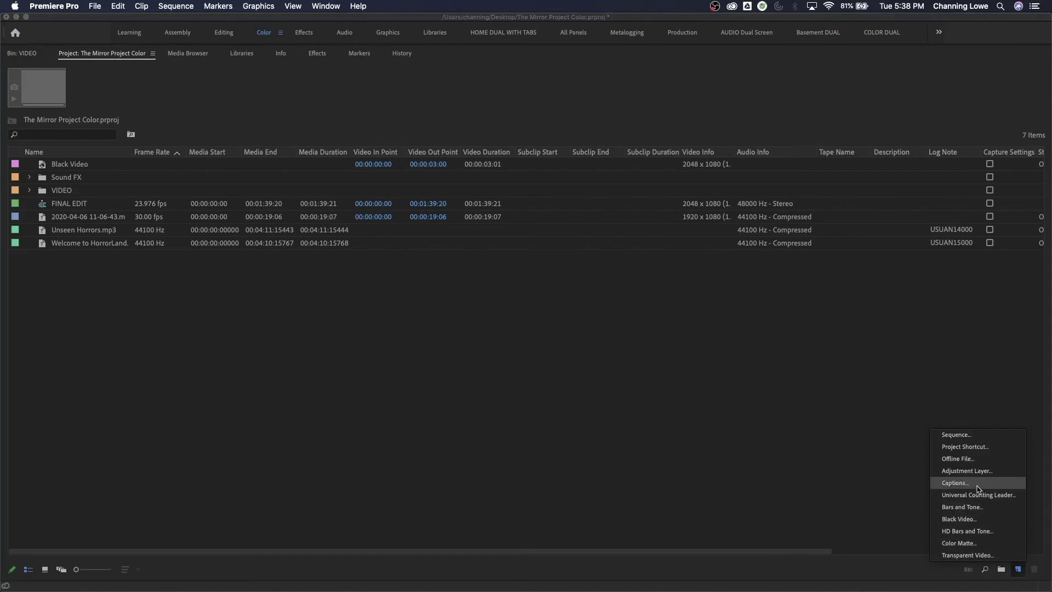
pyautogui.click(967, 471)
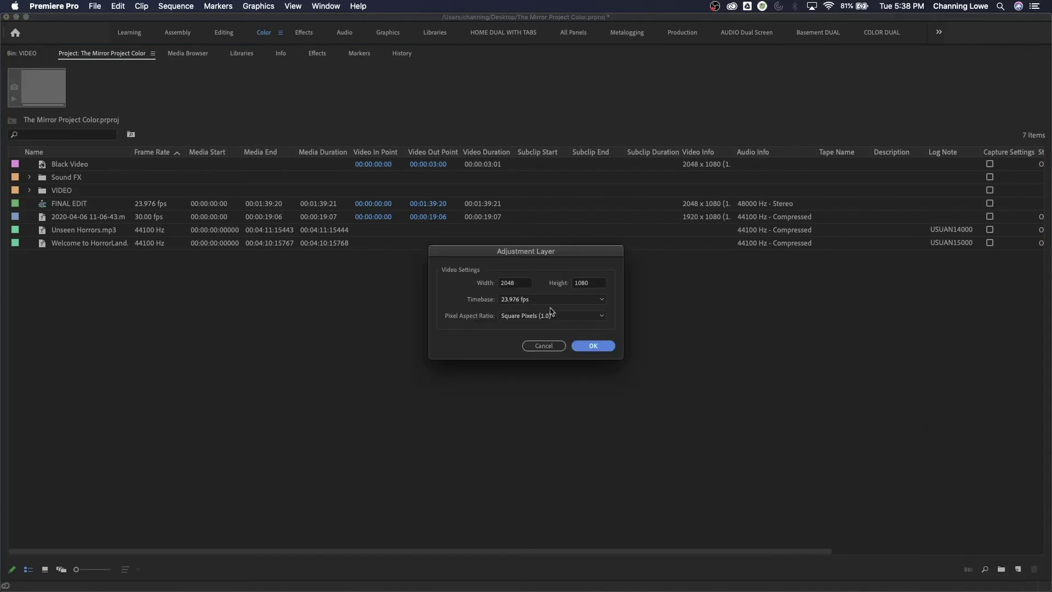
pyautogui.click(588, 348)
pyautogui.press('`')
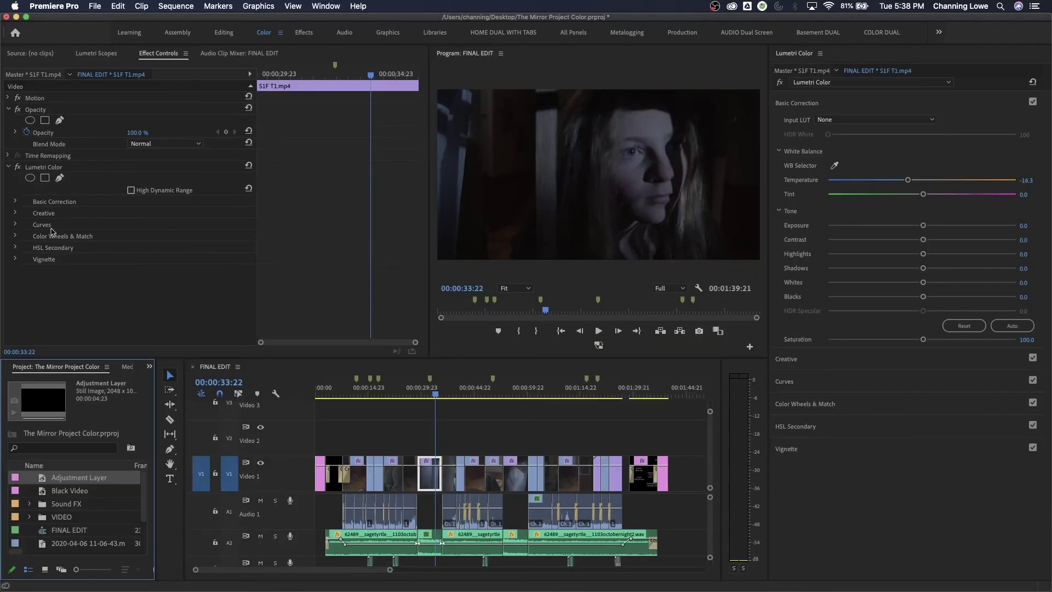
# - Place the adjustment layer on Video 2, spanning from the end of the Dark Evening title to the end of the last Mirror Effect clip
pyautogui.moveTo(48, 478); pyautogui.dragTo(620, 463)
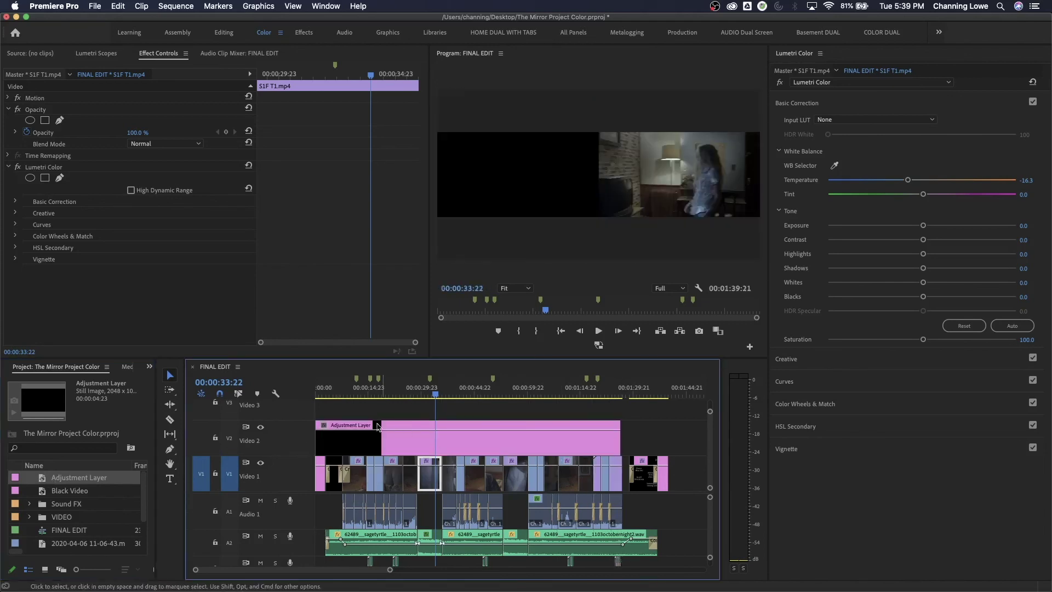
pyautogui.moveTo(349, 387); pyautogui.dragTo(335, 386)
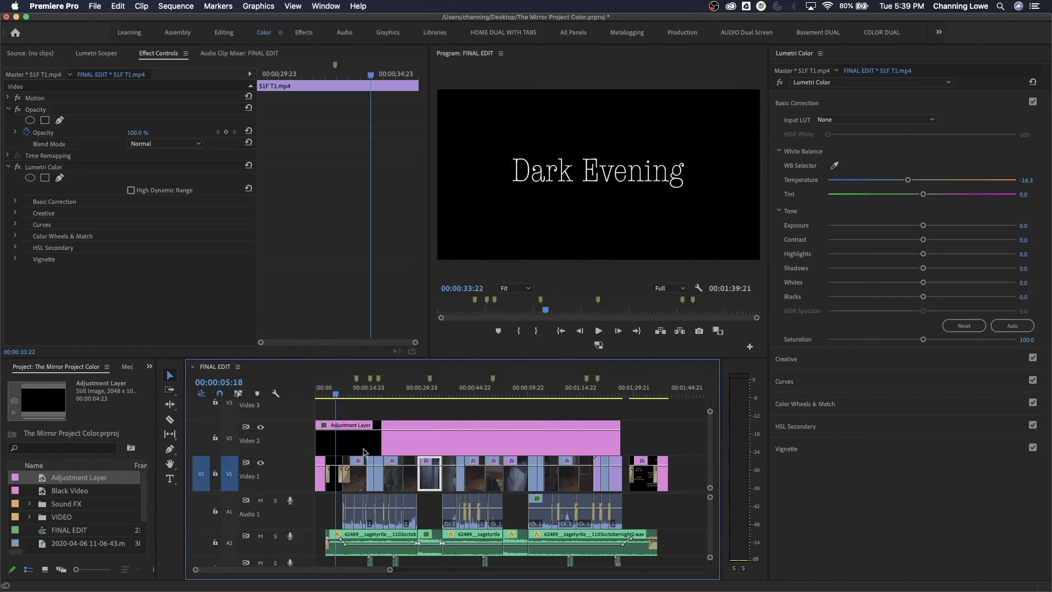
pyautogui.click(340, 414)
pyautogui.press('=')
pyautogui.press('=')
pyautogui.press('=')
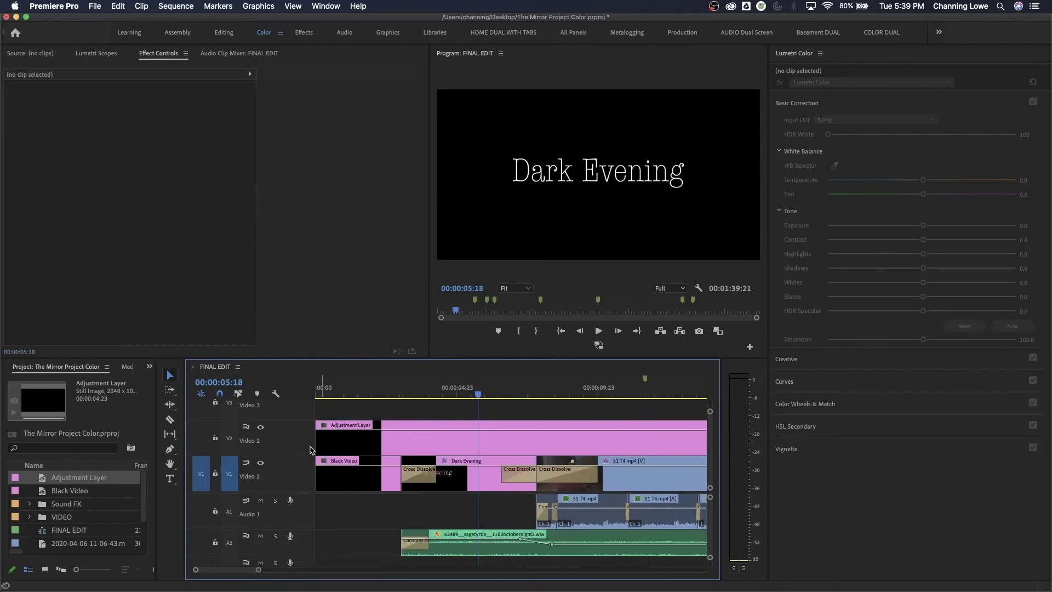
pyautogui.moveTo(316, 439); pyautogui.dragTo(537, 448)
pyautogui.press('space')
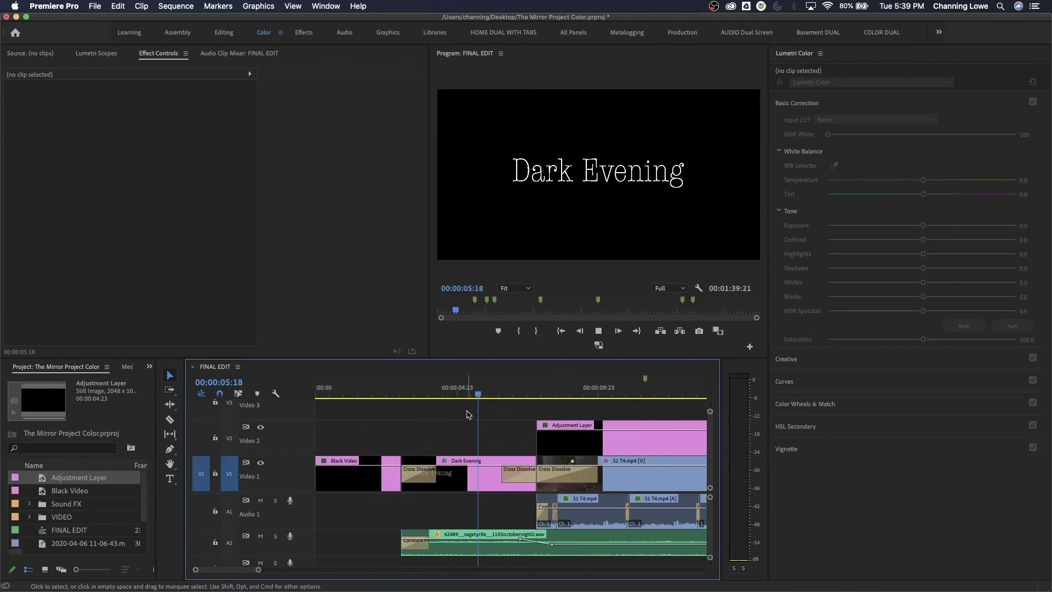
pyautogui.press('space')
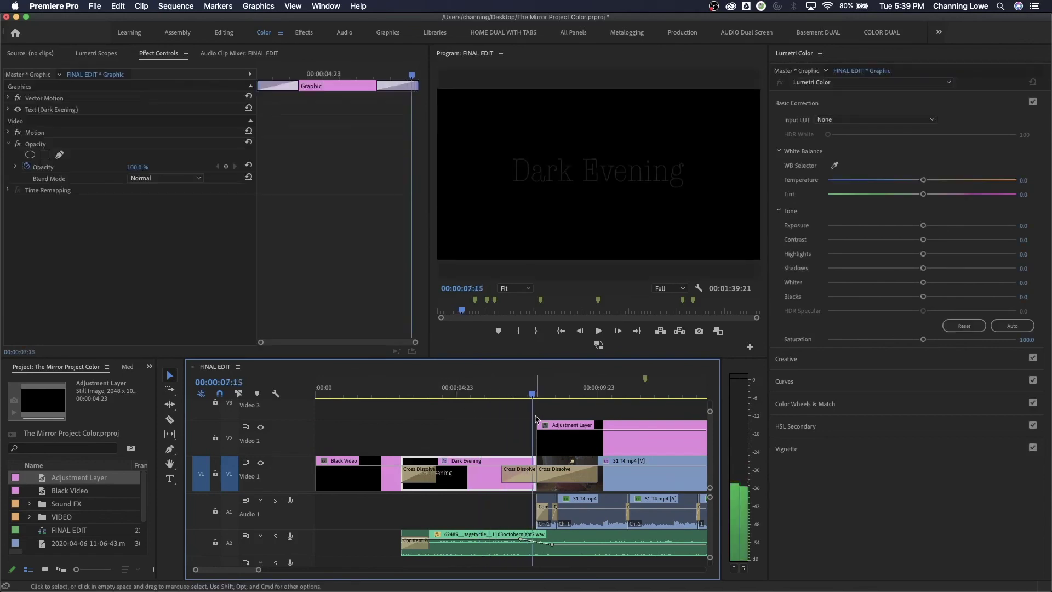
pyautogui.press('-')
pyautogui.press('-')
pyautogui.press('-')
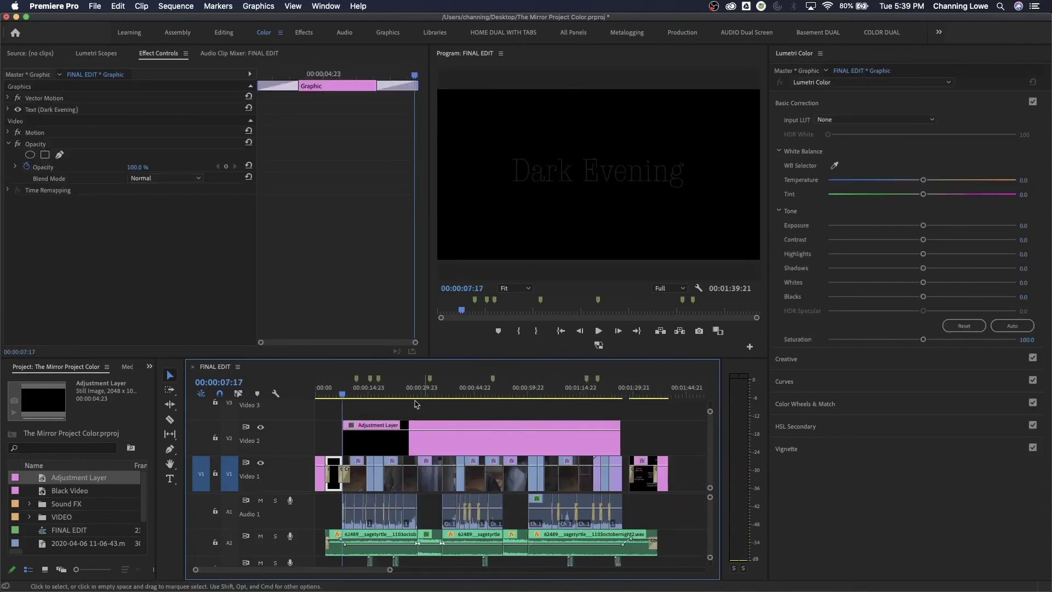
# - Apply the creative look Fuji ETERNA 250D Fuji 3510 to the adjustment layer and lower its intensity to 49.4
pyautogui.moveTo(386, 395); pyautogui.dragTo(415, 398)
pyautogui.click(431, 446)
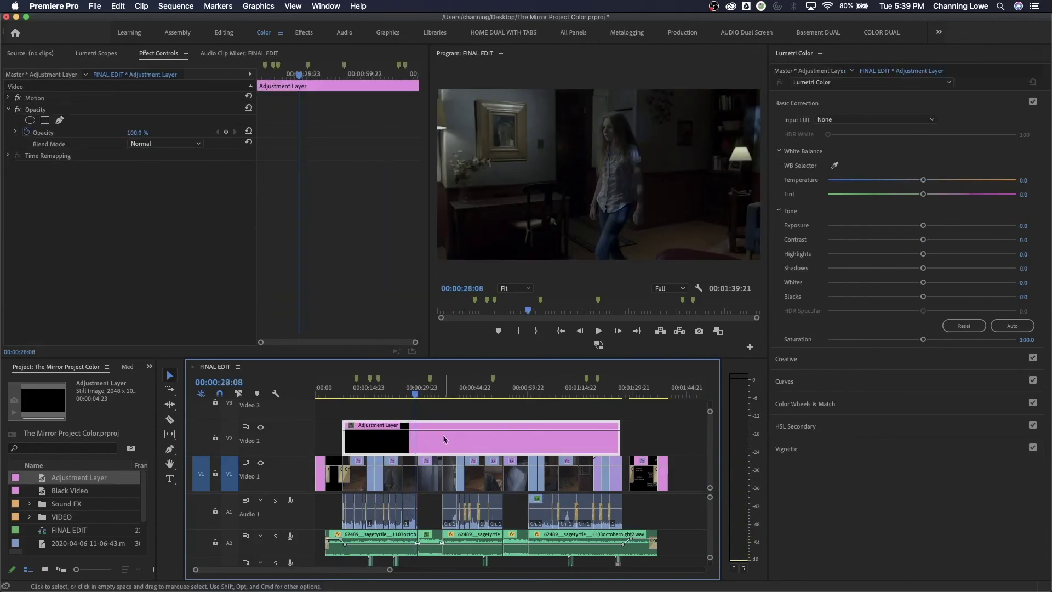
pyautogui.click(875, 359)
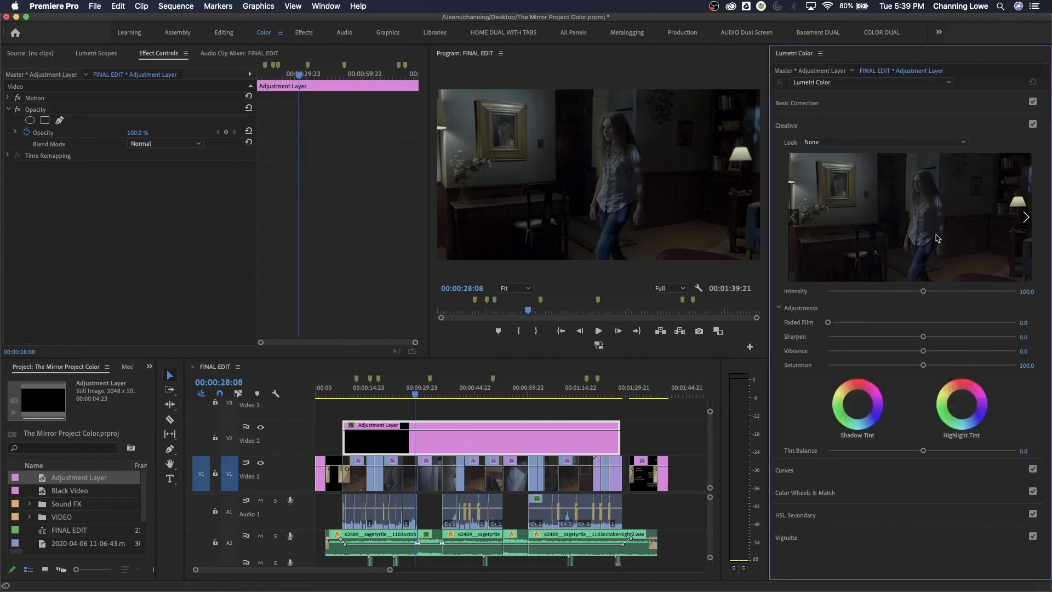
pyautogui.click(1026, 219)
pyautogui.click(1025, 219)
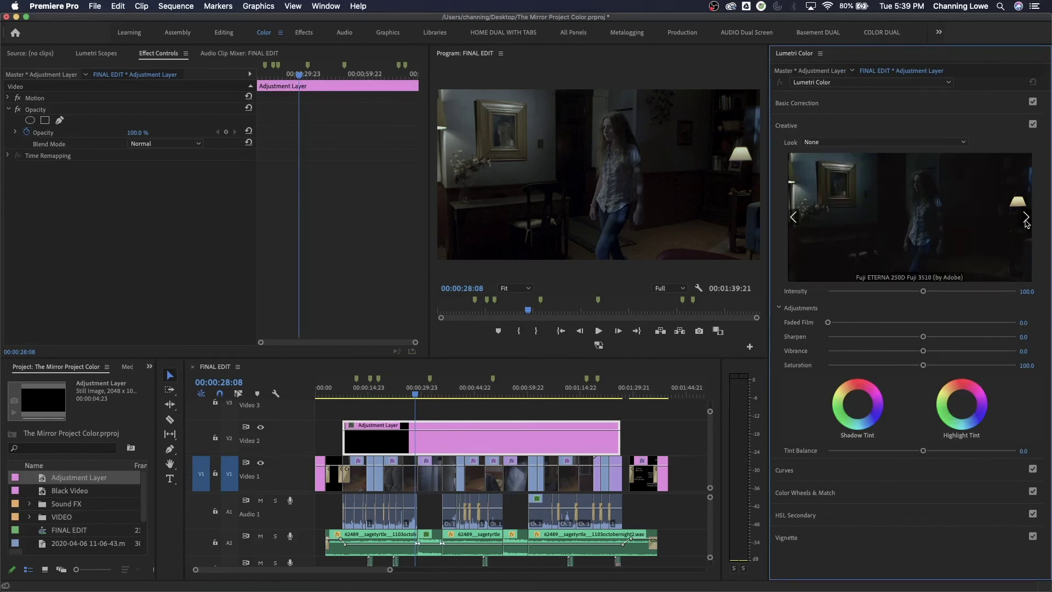
pyautogui.click(924, 235)
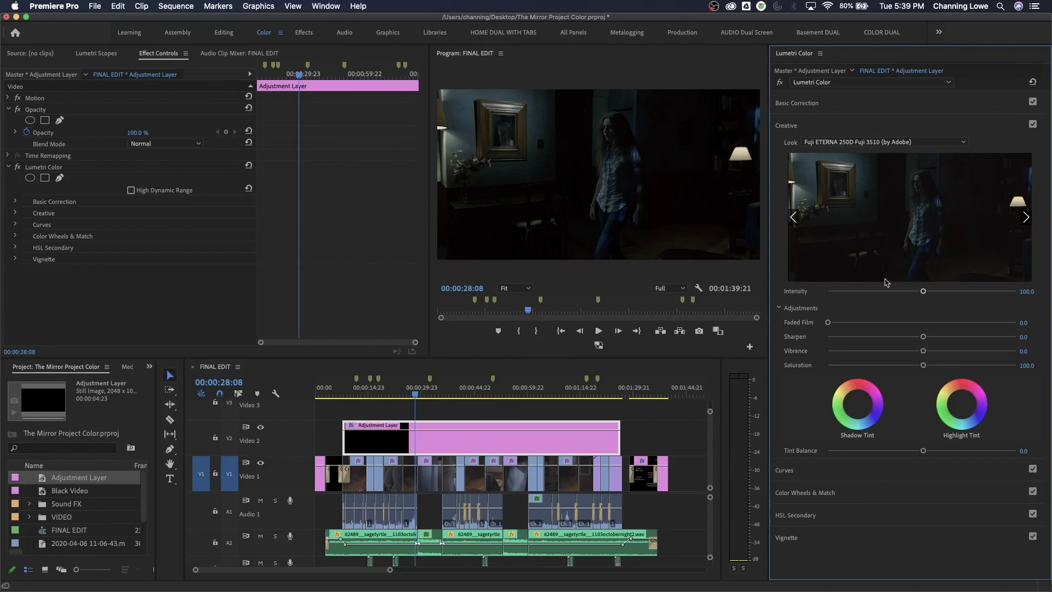
pyautogui.moveTo(919, 292); pyautogui.dragTo(876, 302)
# - Raise the adjustment layer's basic exposure to about 0.5, judging it on the armchair shot at 00:00:46:07
pyautogui.moveTo(412, 394); pyautogui.dragTo(481, 403)
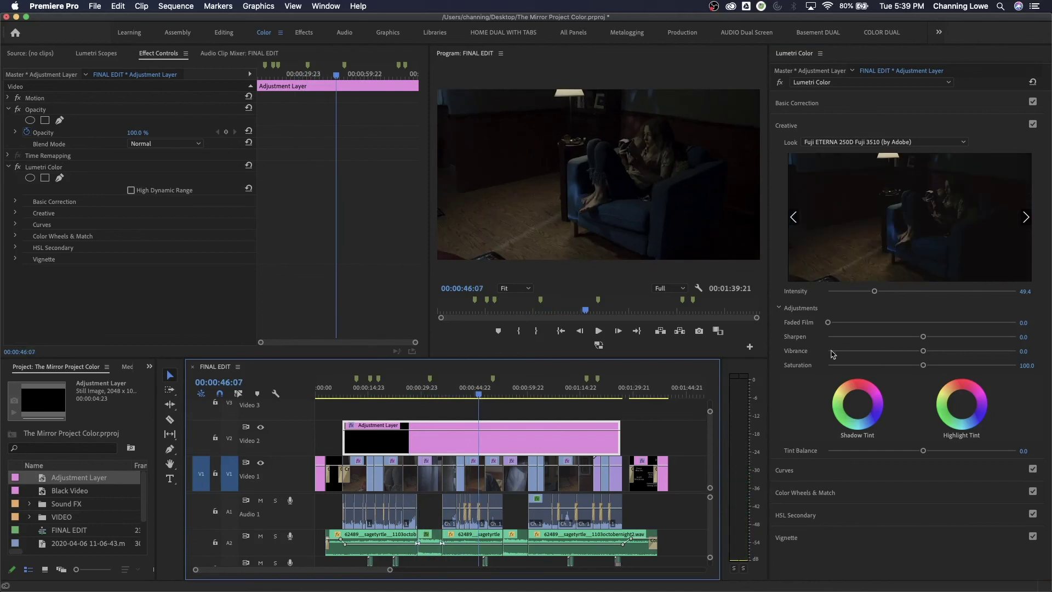
pyautogui.click(847, 105)
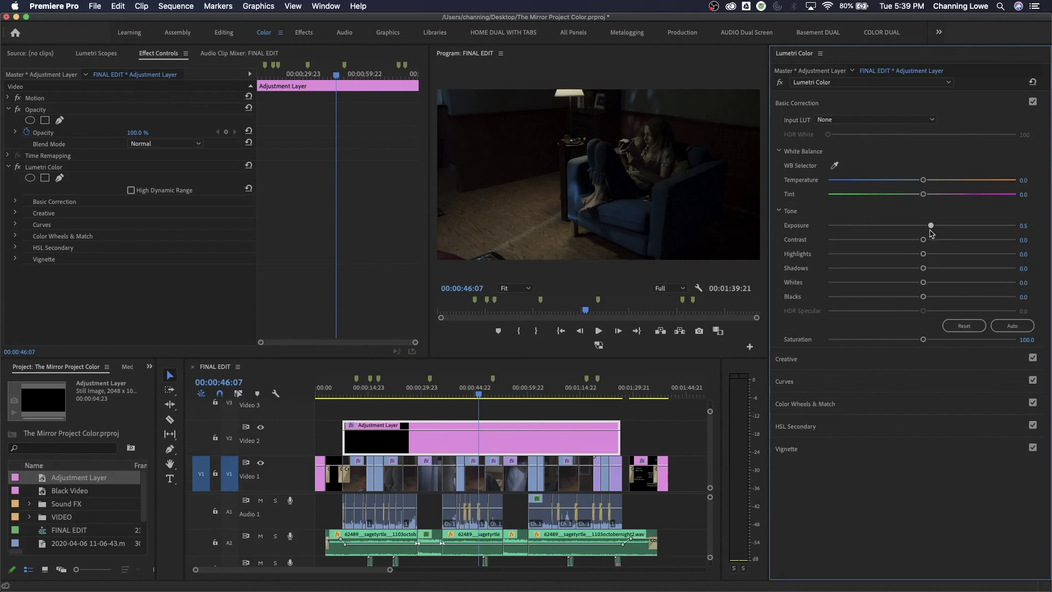
pyautogui.click(866, 358)
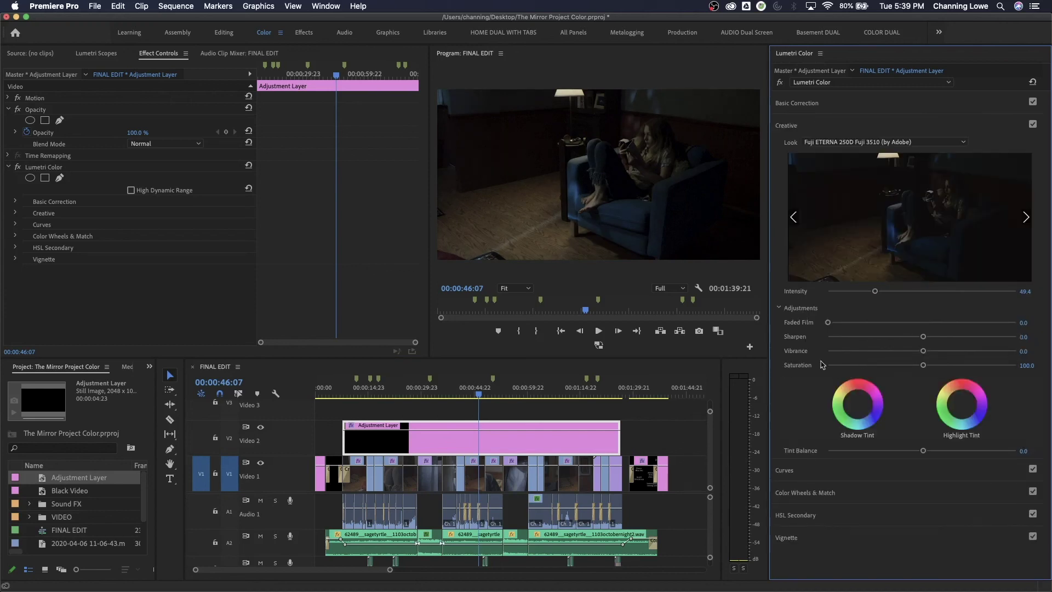
# - Lower the look's intensity to 43.0 and compare the armchair shot with the Video 2 track output off and on
pyautogui.moveTo(875, 292); pyautogui.dragTo(869, 294)
pyautogui.press('`')
pyautogui.press('`')
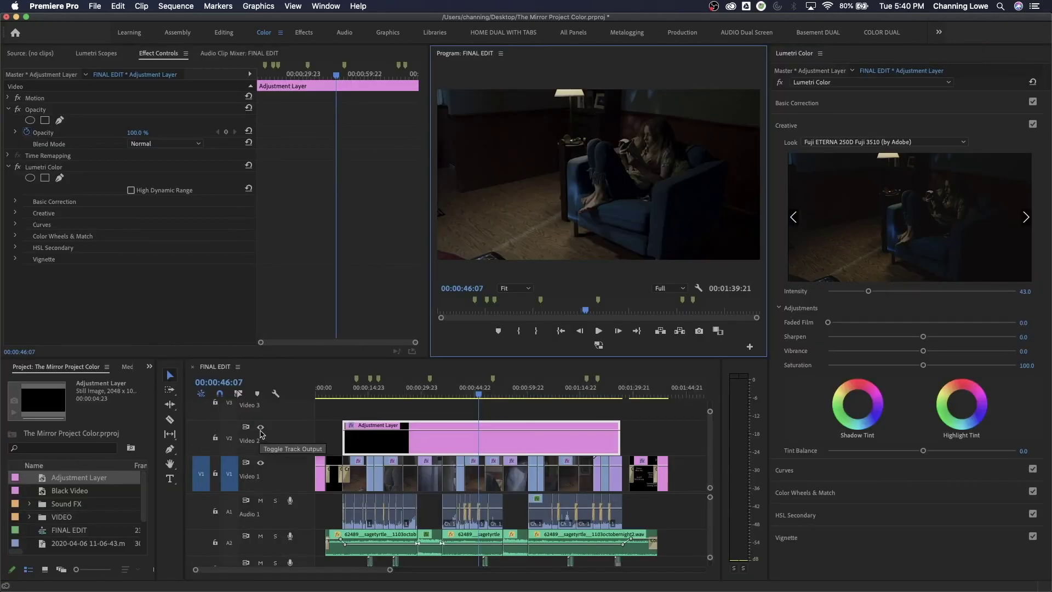
pyautogui.click(261, 428)
pyautogui.click(261, 430)
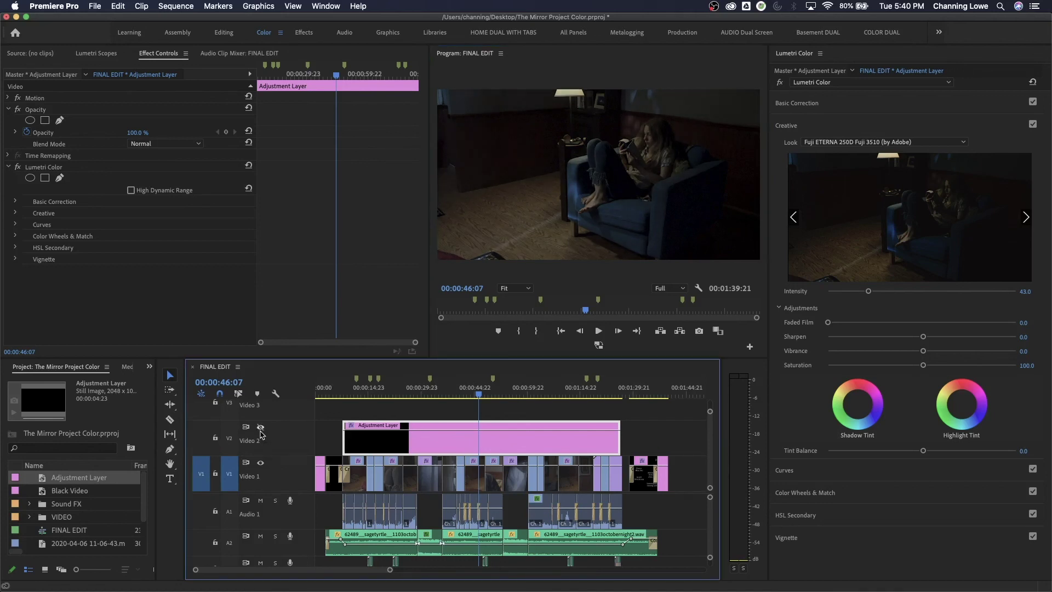
pyautogui.click(261, 430)
# - Set the adjustment layer's creative sharpening to 30.8 and the look's intensity to 50.0, checking the girl's close shot at 00:01:16:16
pyautogui.moveTo(491, 395); pyautogui.dragTo(537, 395)
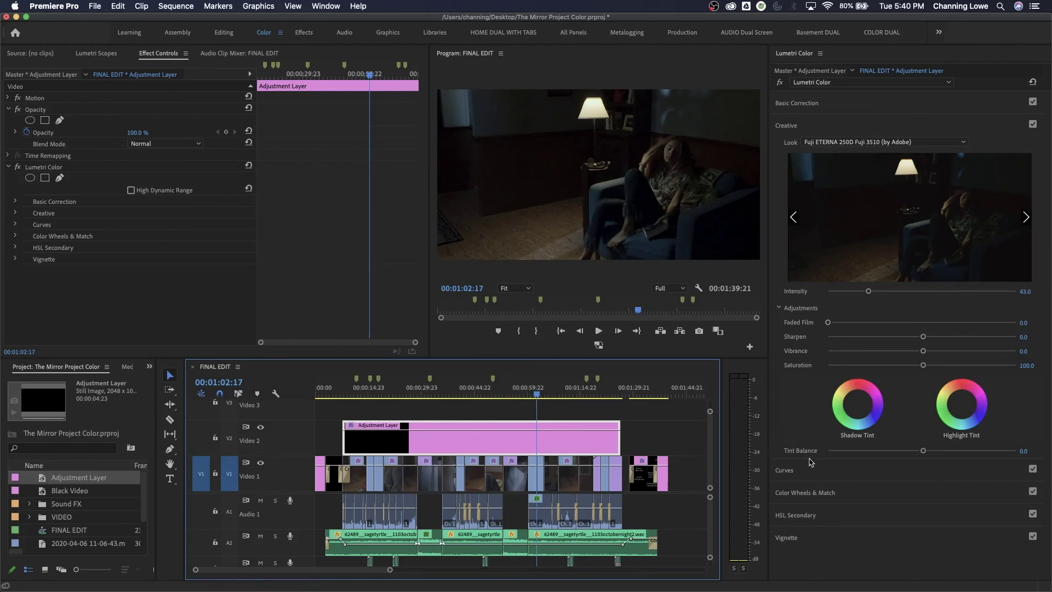
pyautogui.click(586, 395)
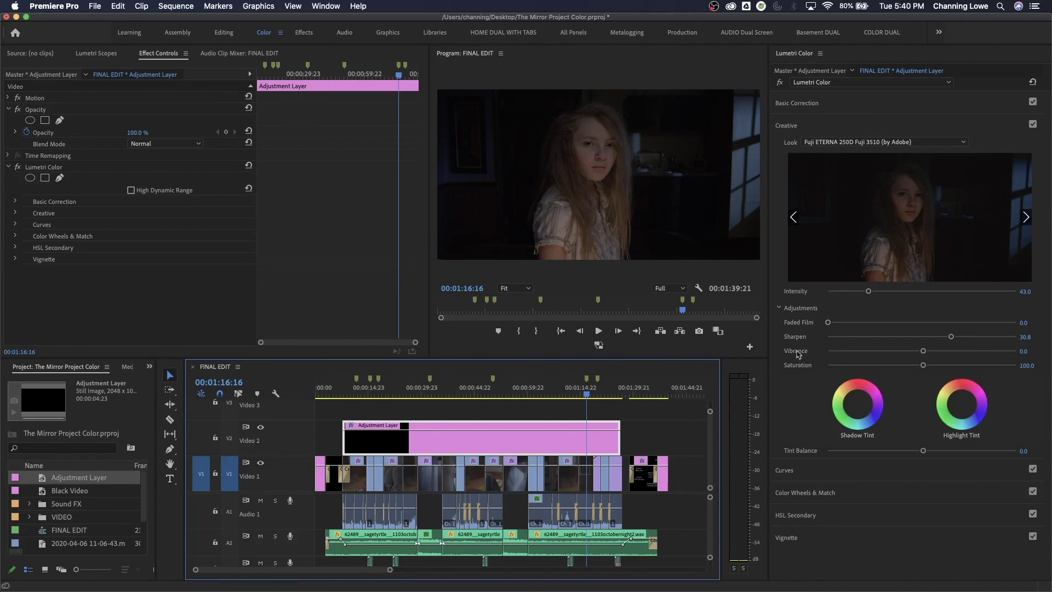
pyautogui.moveTo(868, 291)
pyautogui.mouseDown()
pyautogui.moveTo(833, 300)
pyautogui.moveTo(889, 307)
pyautogui.moveTo(874, 307)
pyautogui.mouseUp()
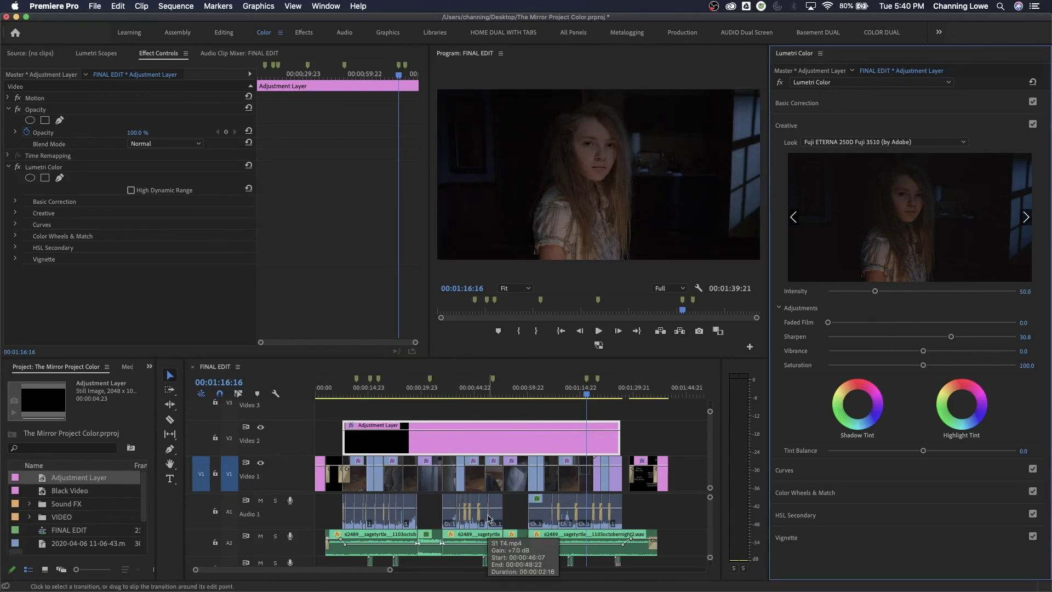